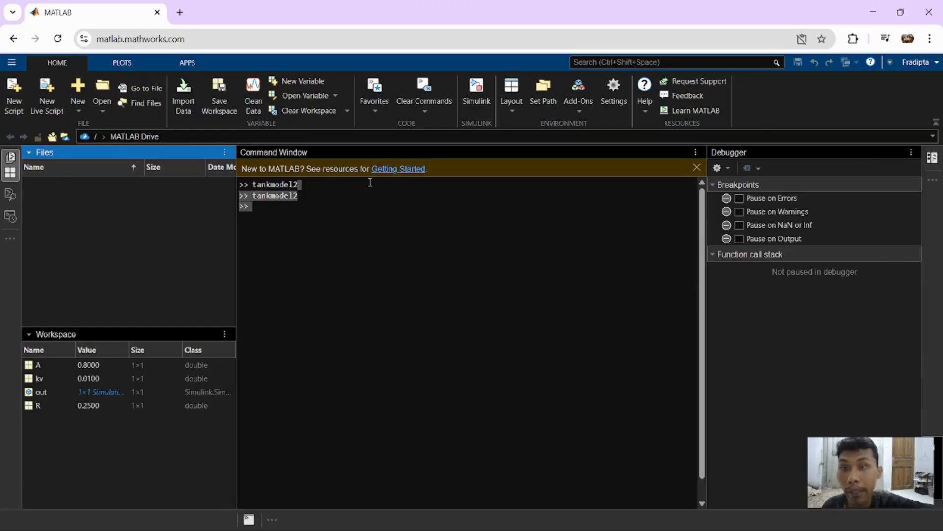
- Create a blank Simulink model and maximize its window
left_click(468, 99)
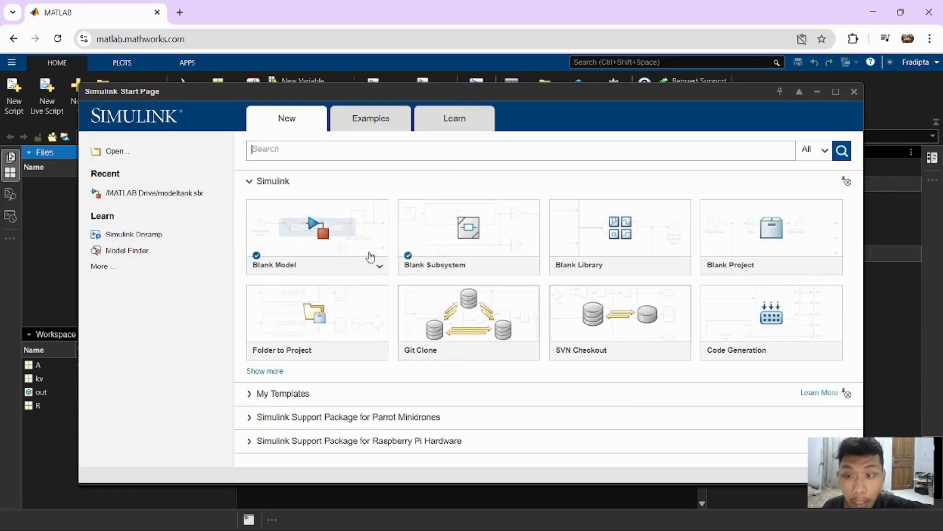
mouse_move(337, 250)
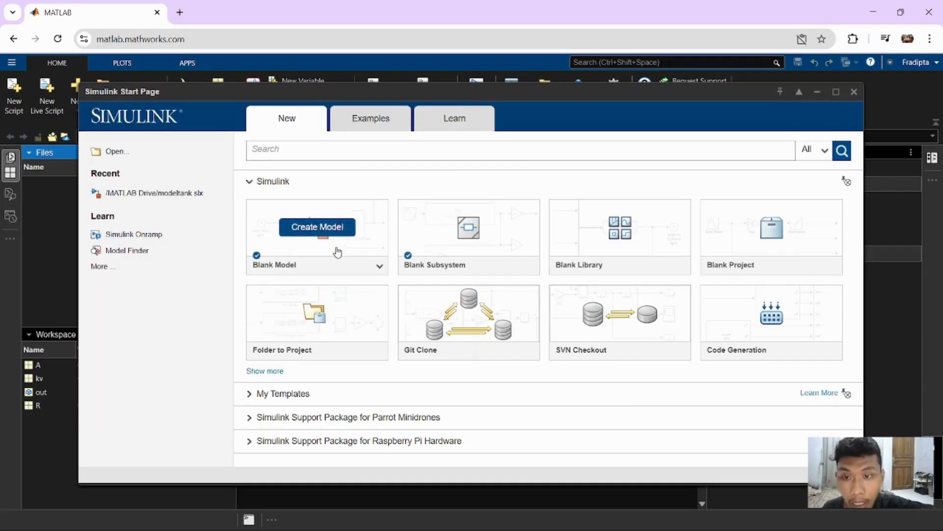
left_click(338, 250)
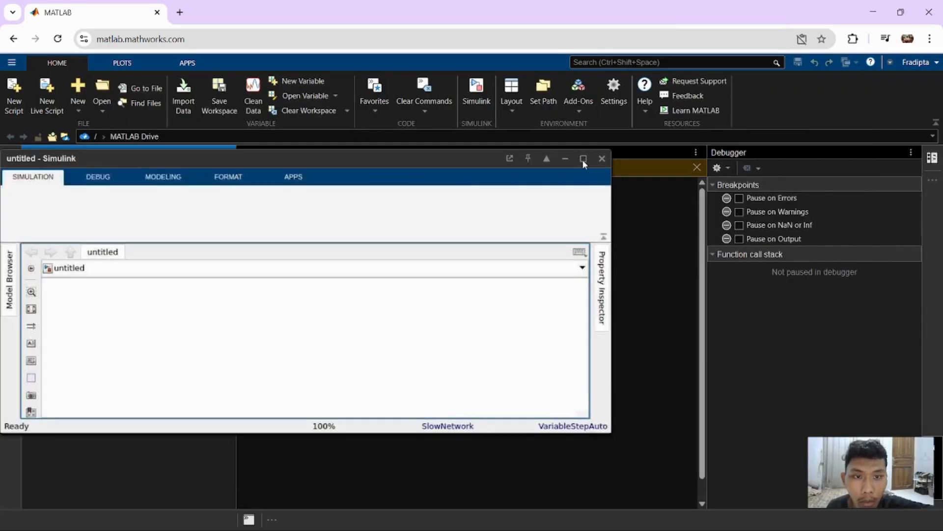
left_click(584, 158)
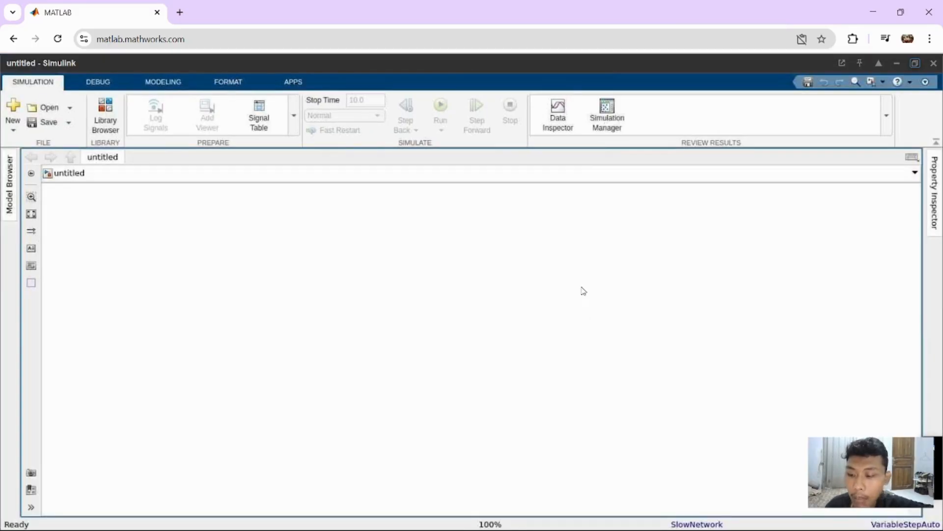
- Switch to the PowerPoint slide show to check the tank system's equations and block diagram, and return to the blank Simulink model
key("super+Tab")
left_click(411, 113)
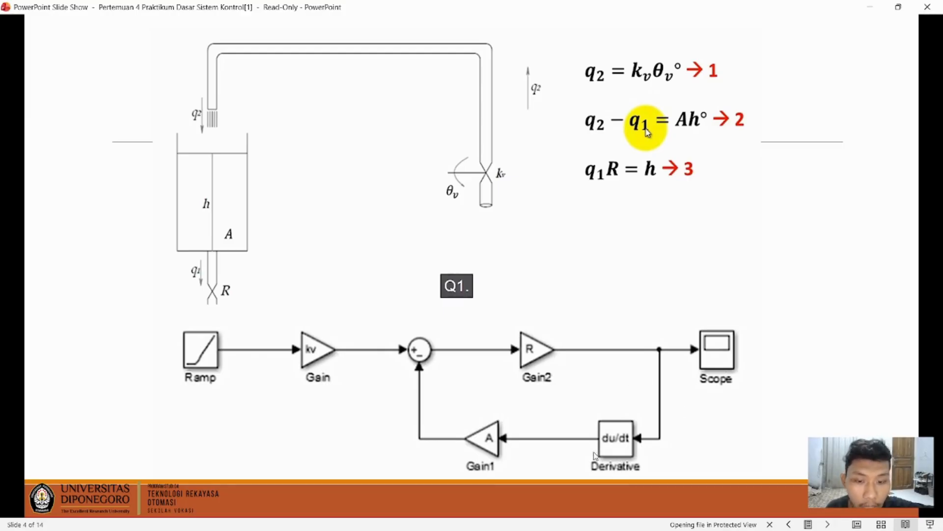
left_click(866, 10)
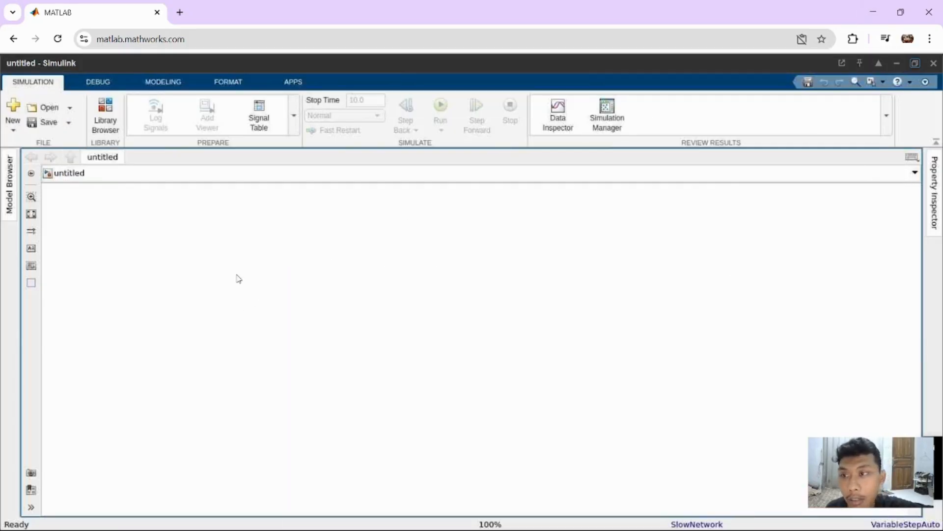
- Add a Ramp block near the canvas's upper-left corner and a Gain block in line with it on its right
double_click(114, 217)
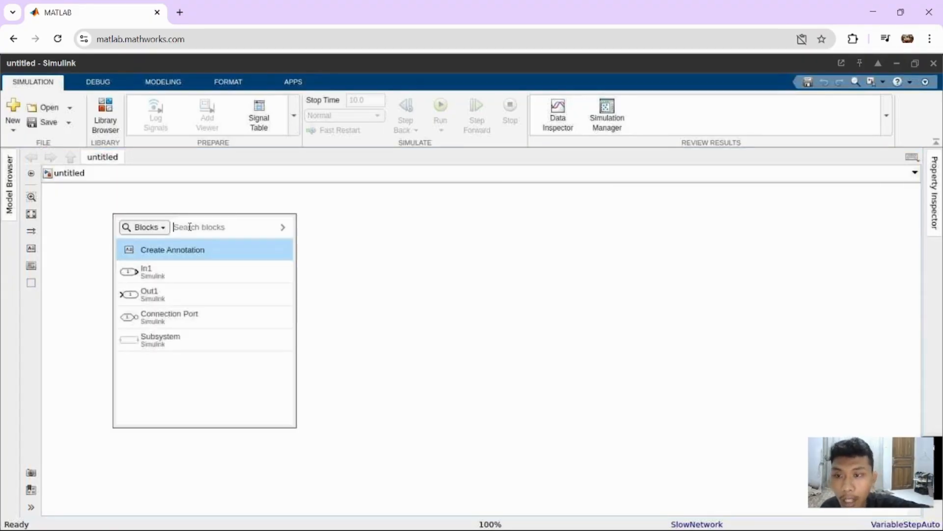
type("RAMP")
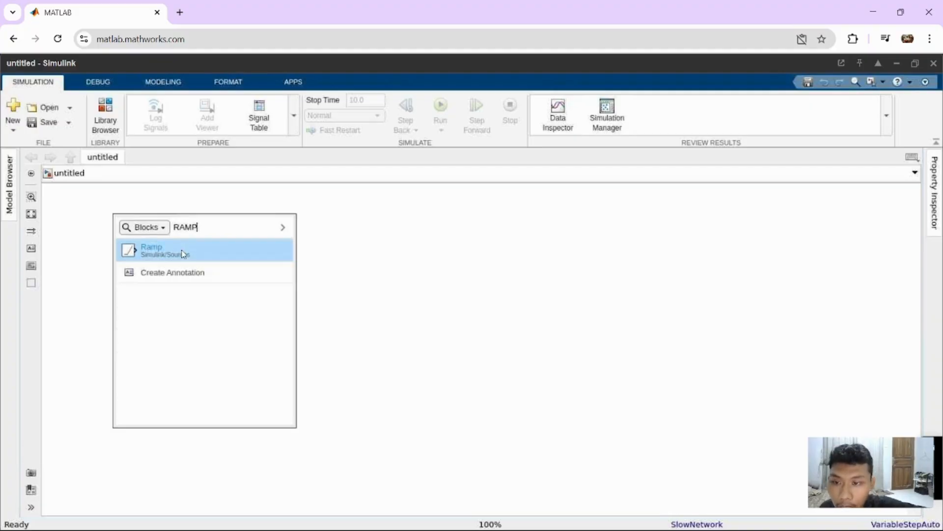
left_click(135, 250)
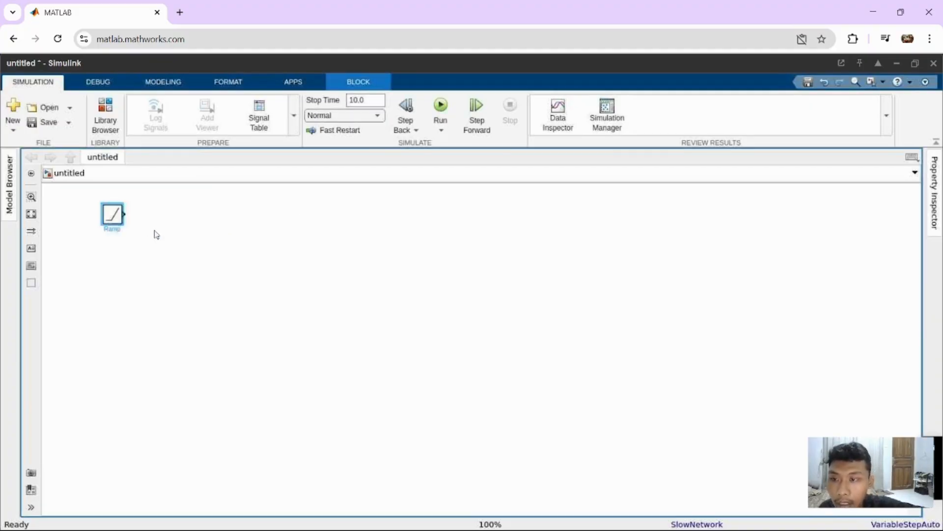
double_click(159, 231)
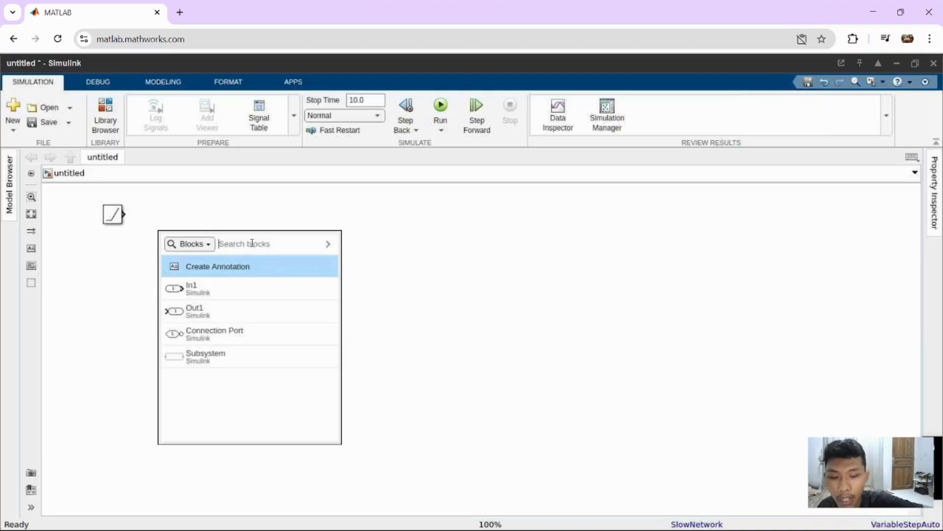
type("GAIN")
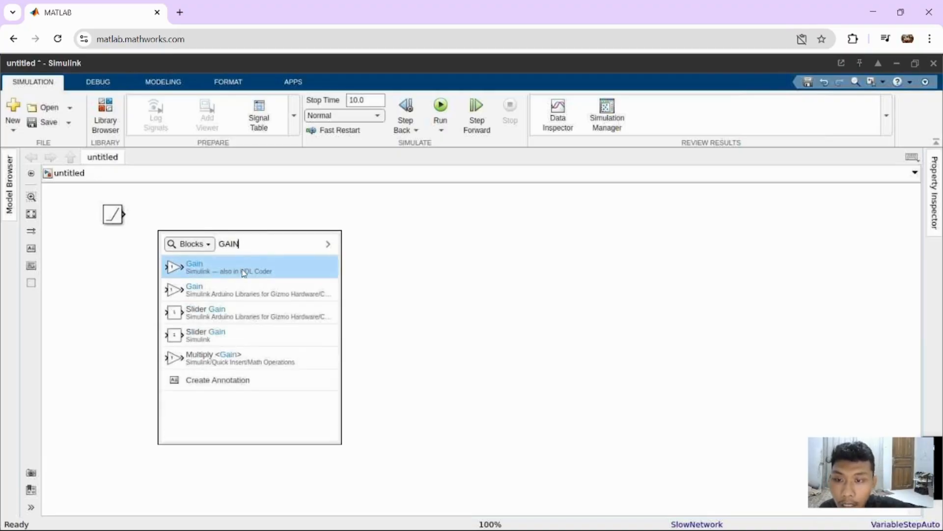
left_click(244, 274)
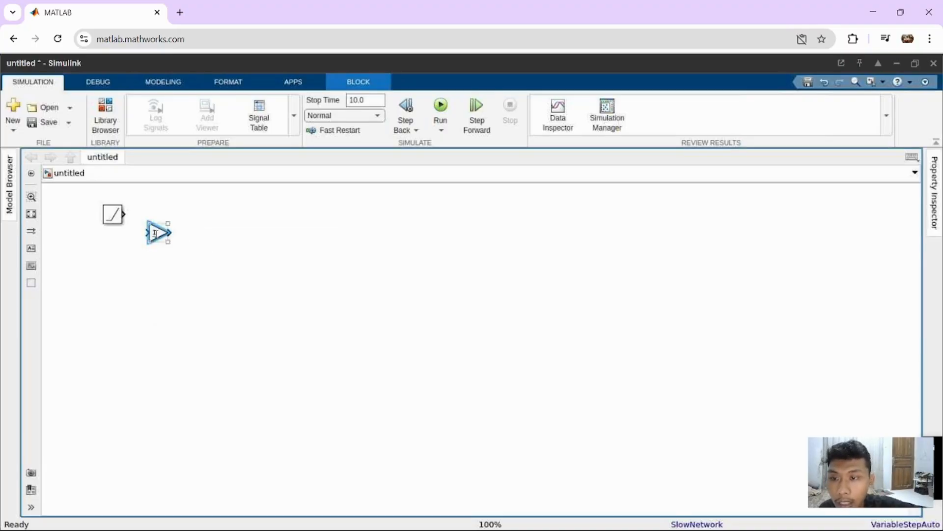
left_click_drag(178, 229, 189, 218)
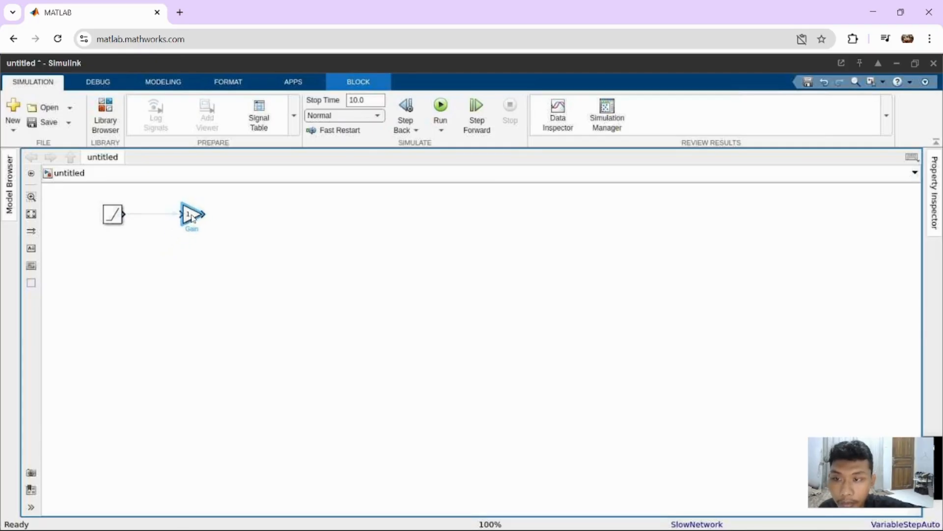
- Add a Sum block to the right of the Gain block, aligned with the Gain's output
double_click(232, 215)
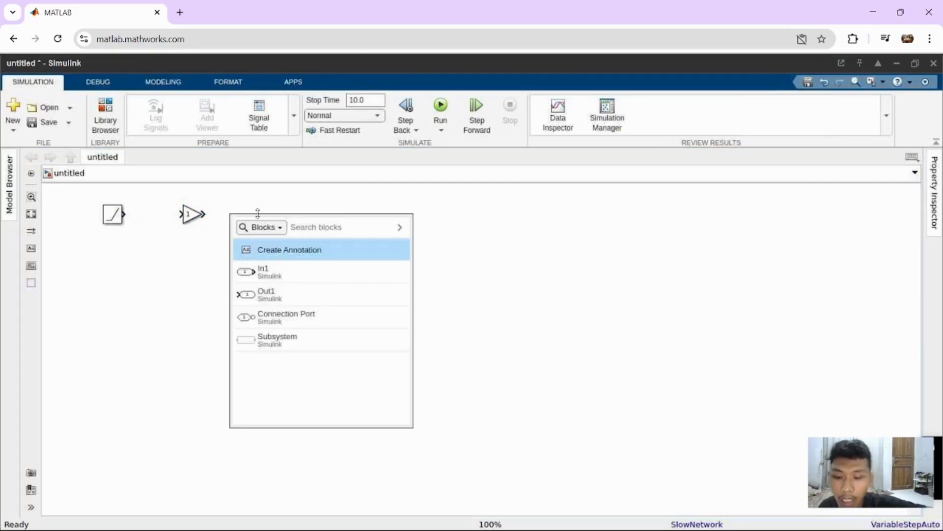
type("GA")
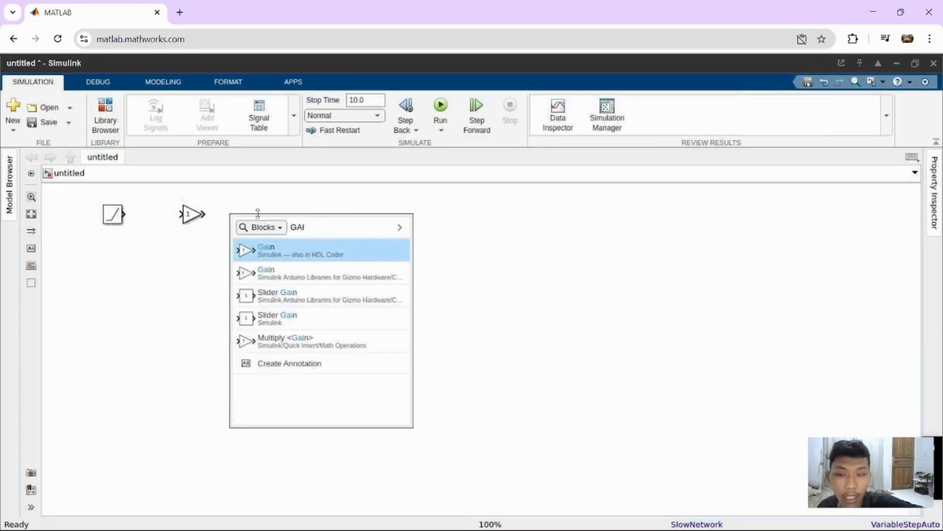
type("I")
key("BackSpace")
key("BackSpace")
key("BackSpace")
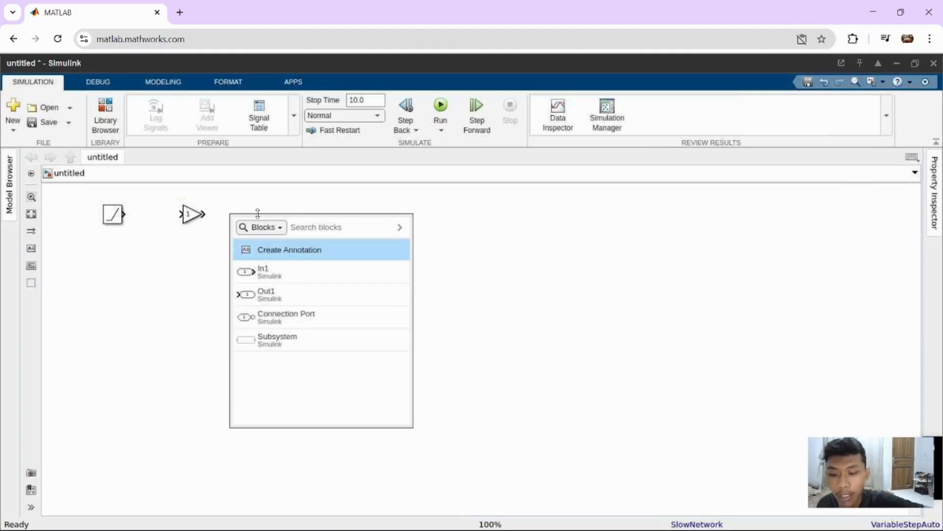
type("SUM")
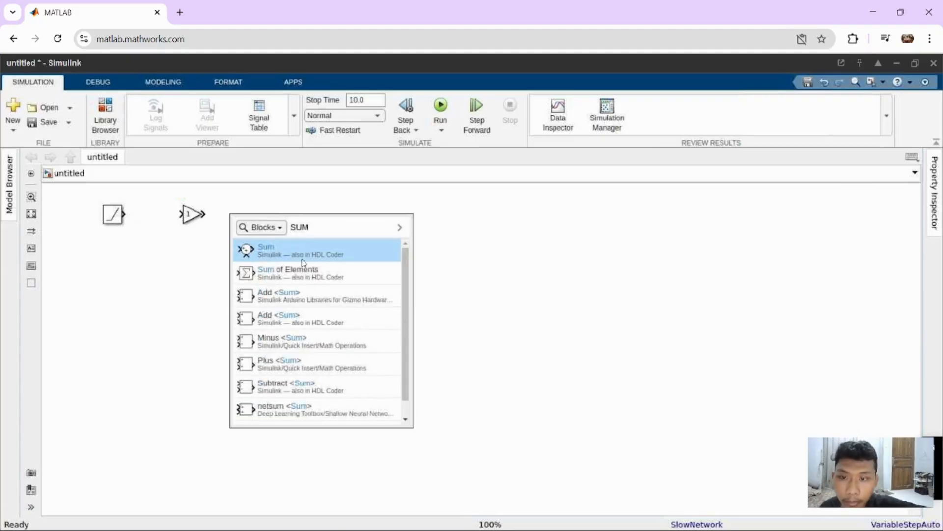
left_click(301, 259)
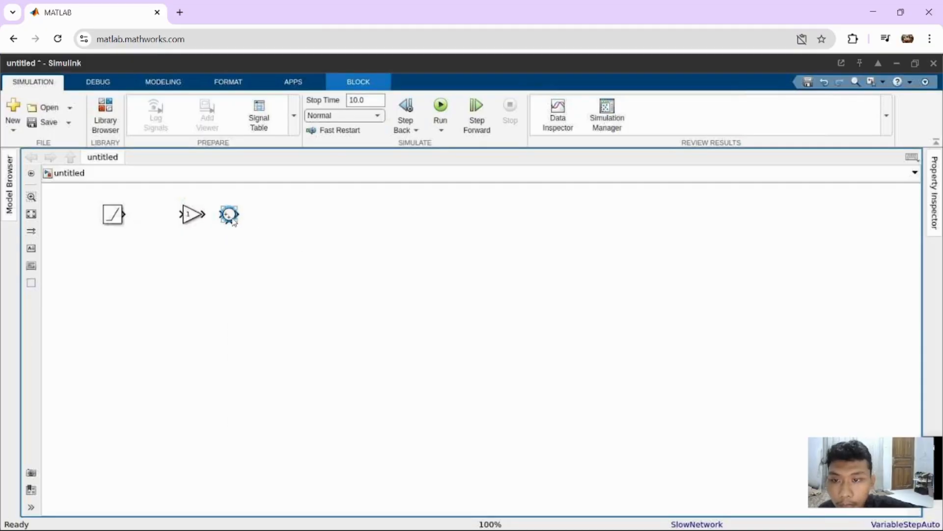
left_click_drag(250, 223, 266, 225)
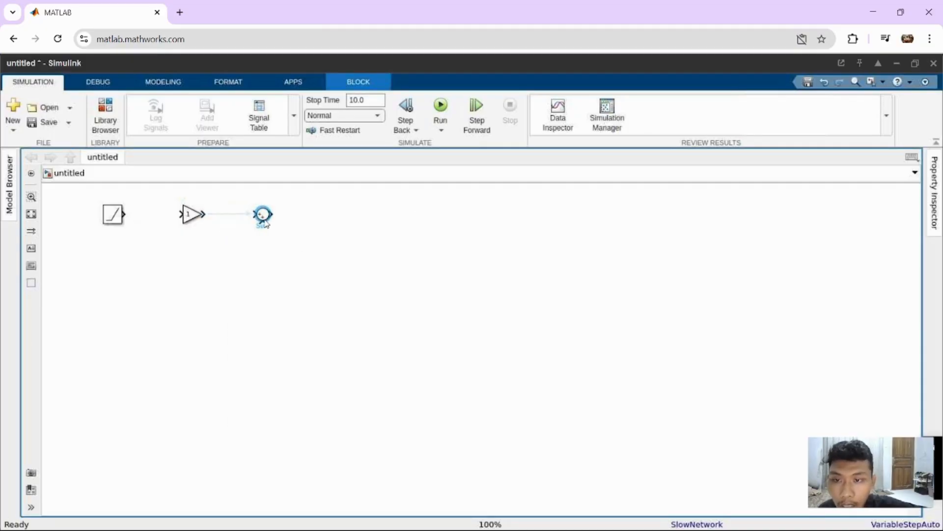
- Add a second Gain block to the right of the Sum block, aligned with the Sum's output
left_click(311, 218)
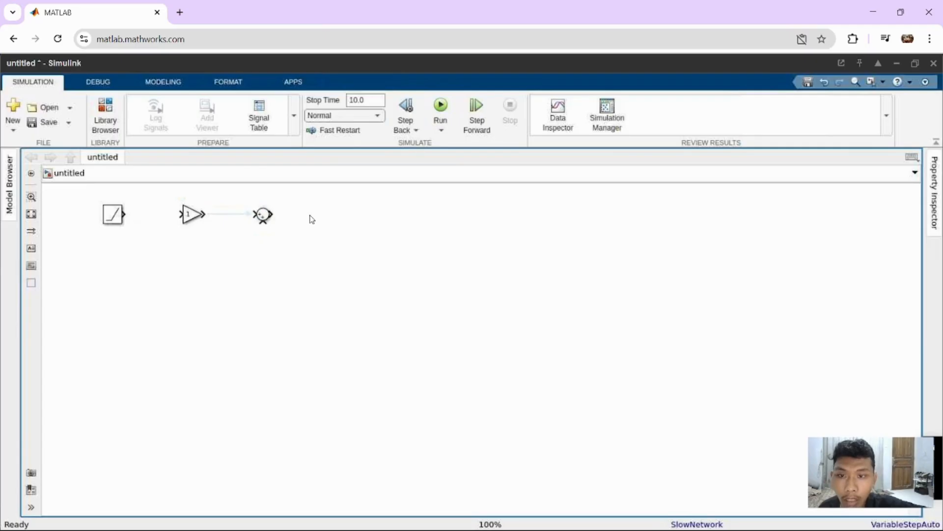
double_click(311, 219)
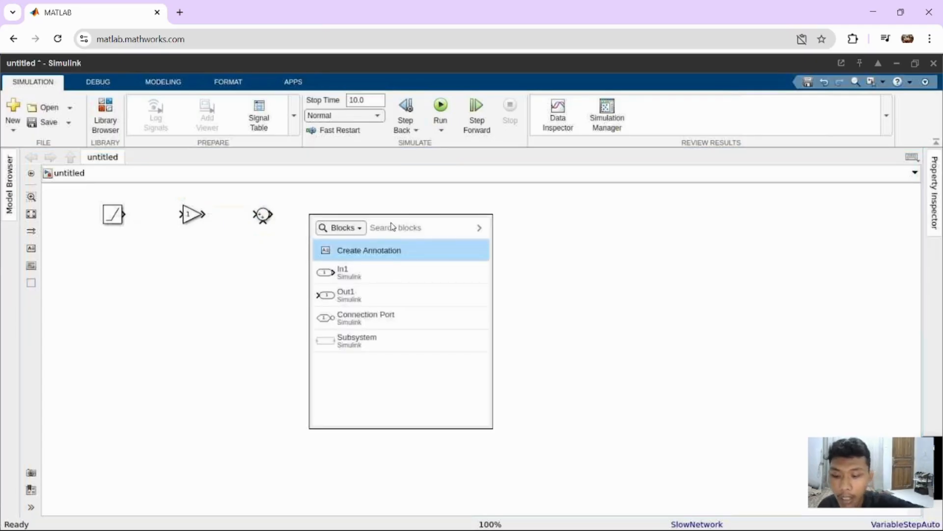
type("gain")
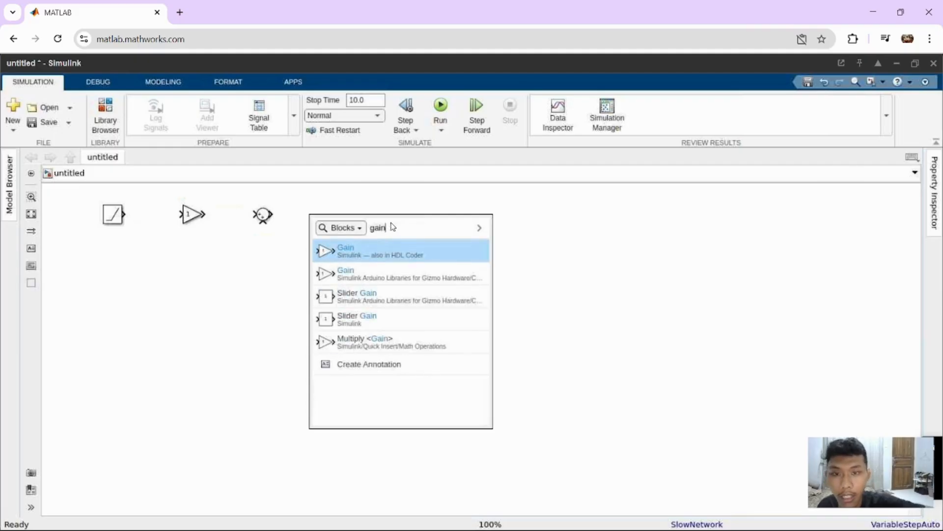
left_click(386, 247)
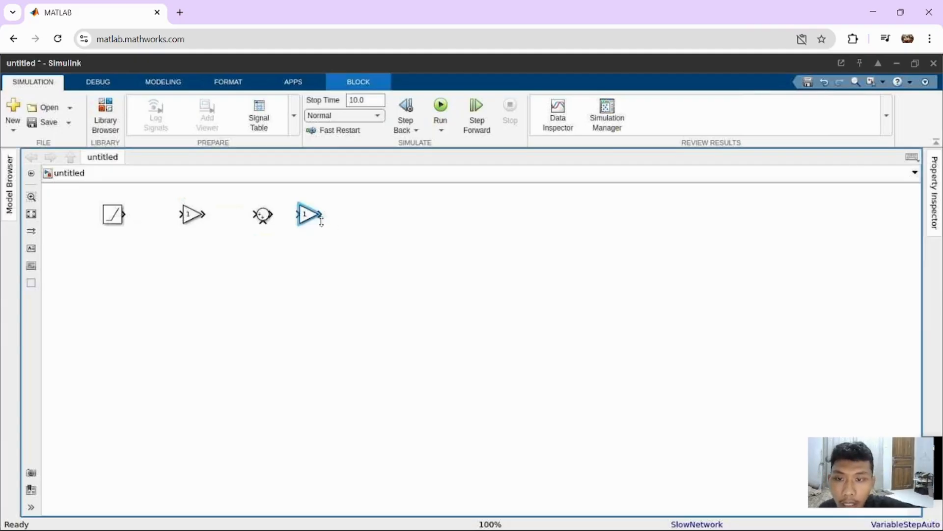
left_click_drag(308, 219, 332, 225)
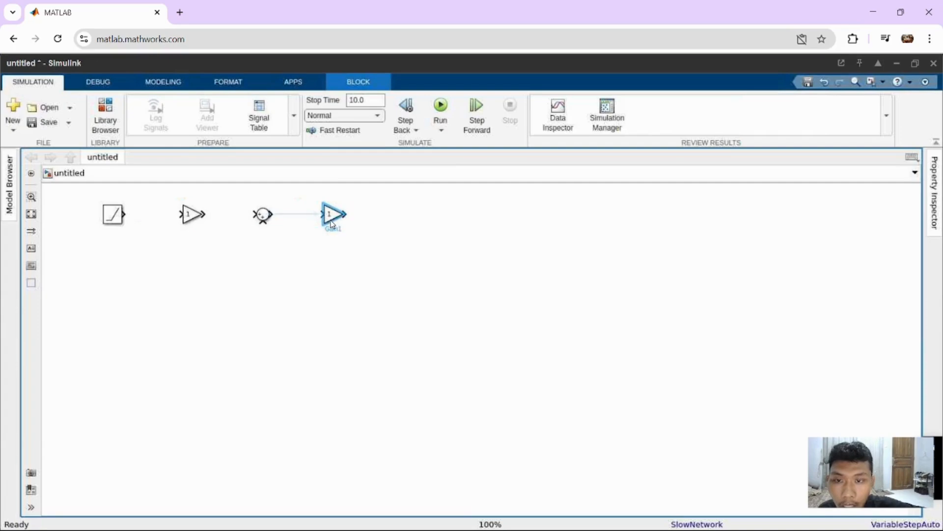
- Add a Simulink/Sinks Scope block at the right end of the row, aligned with the second Gain's output
left_click(381, 218)
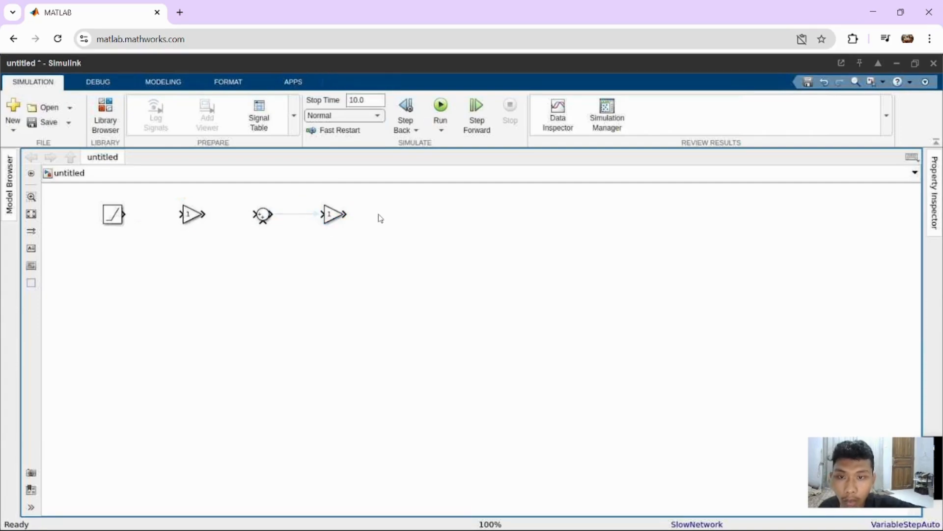
double_click(381, 219)
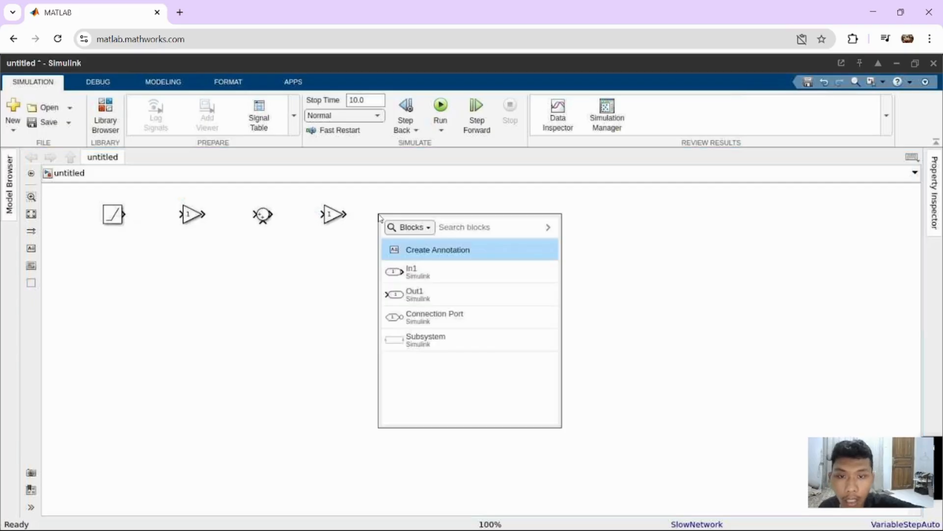
type("scope")
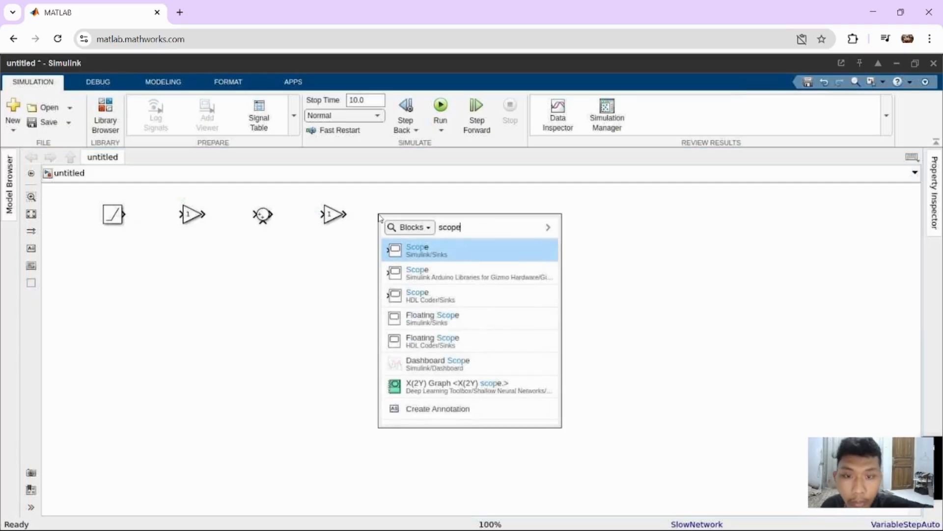
left_click(422, 257)
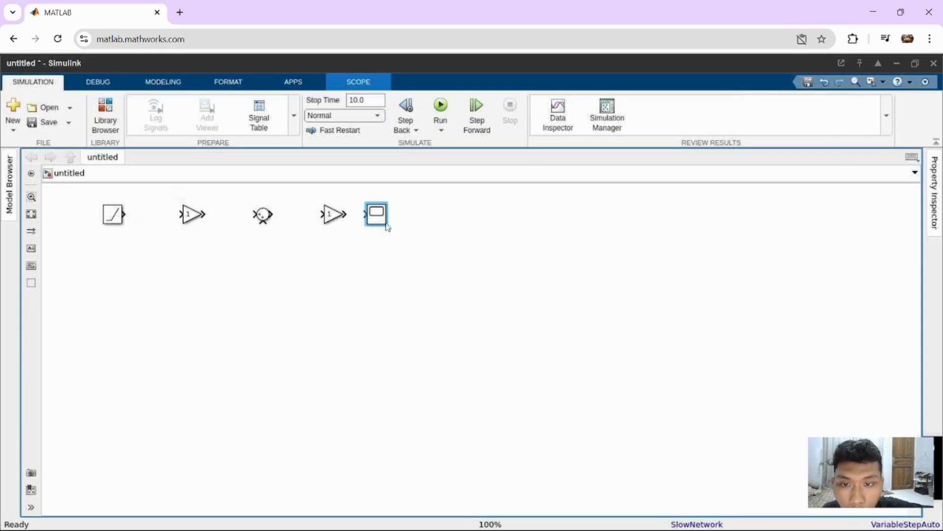
left_click_drag(378, 224, 430, 221)
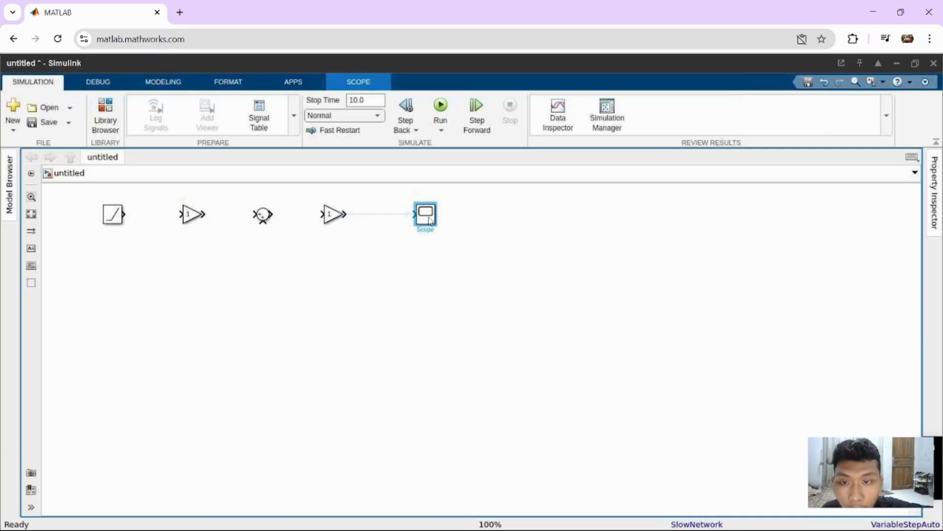
- Add a Derivative block below the row, between the second Gain and the Scope, and rotate it clockwise
left_click(308, 271)
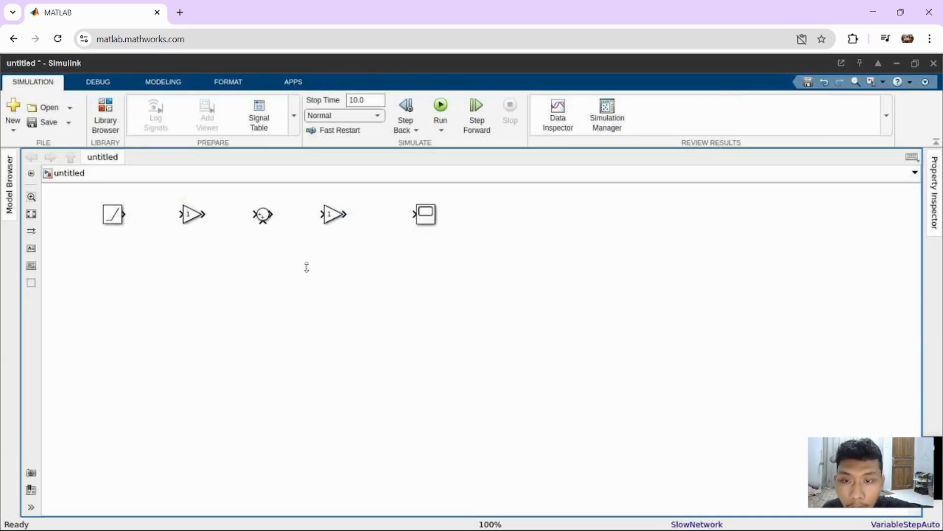
double_click(308, 271)
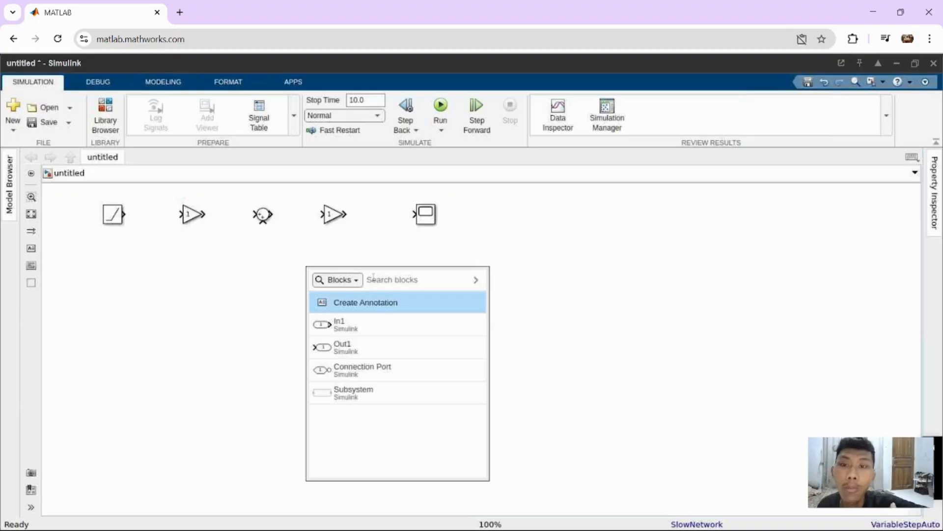
type("der")
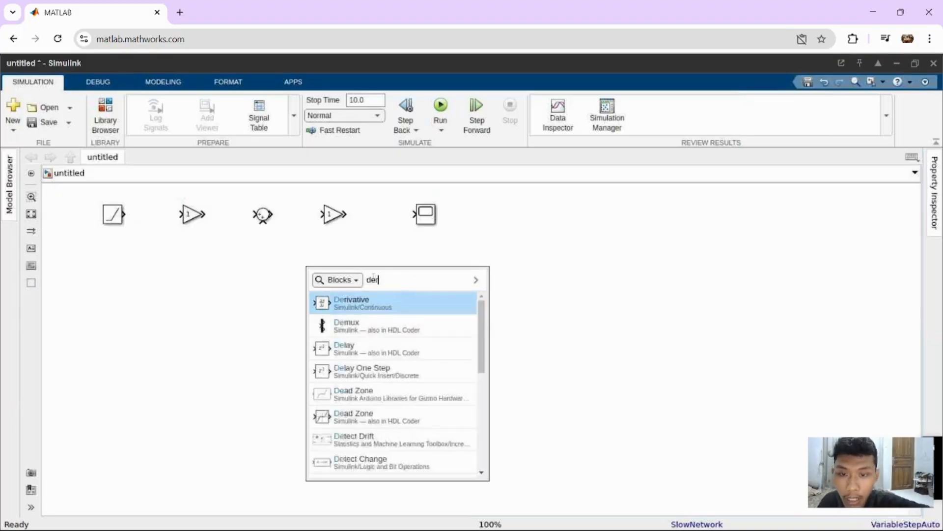
left_click(380, 304)
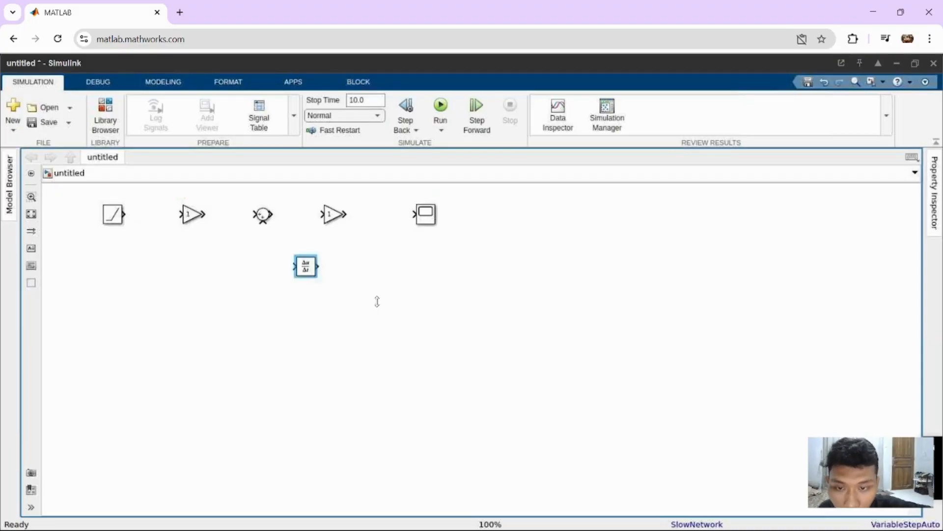
left_click_drag(310, 268, 382, 268)
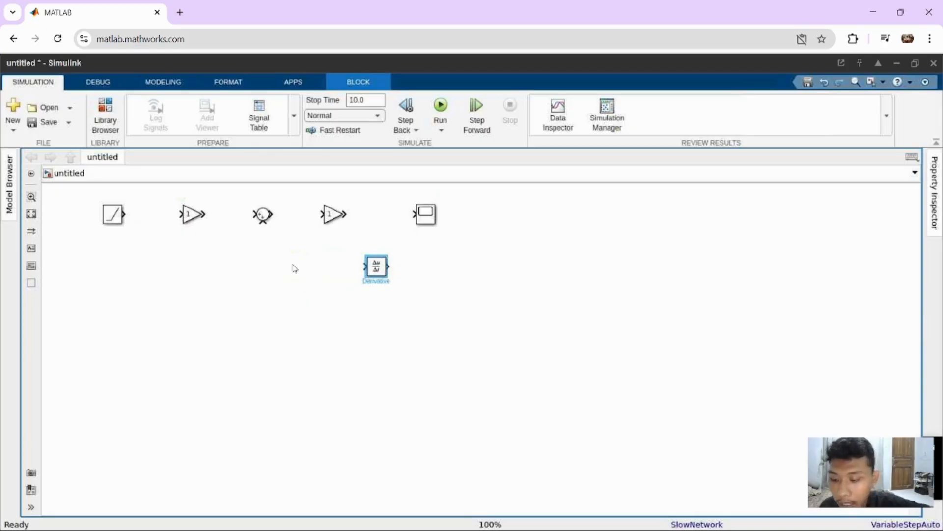
key("ctrl+r")
key("ctrl+r")
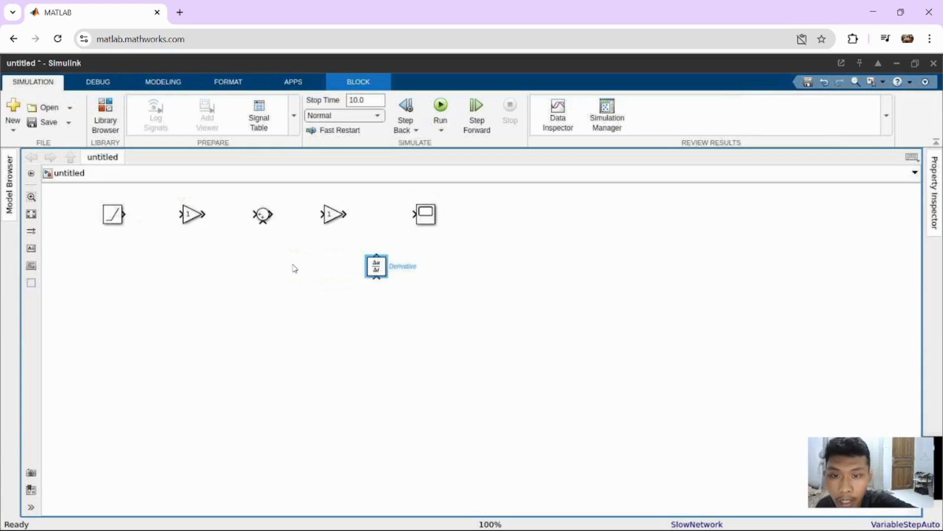
- Add a third Gain block below the row, flipped to face left and aligned with the Derivative block's output
left_click(320, 278)
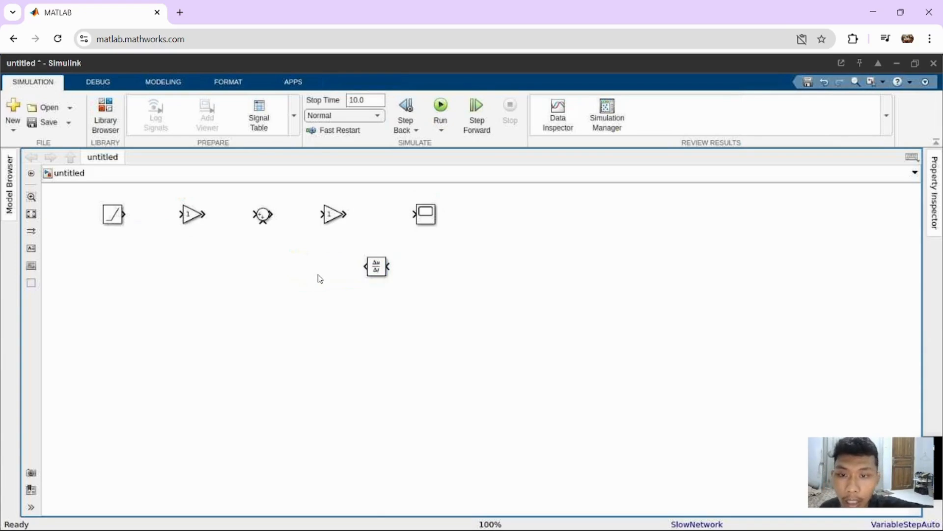
double_click(320, 279)
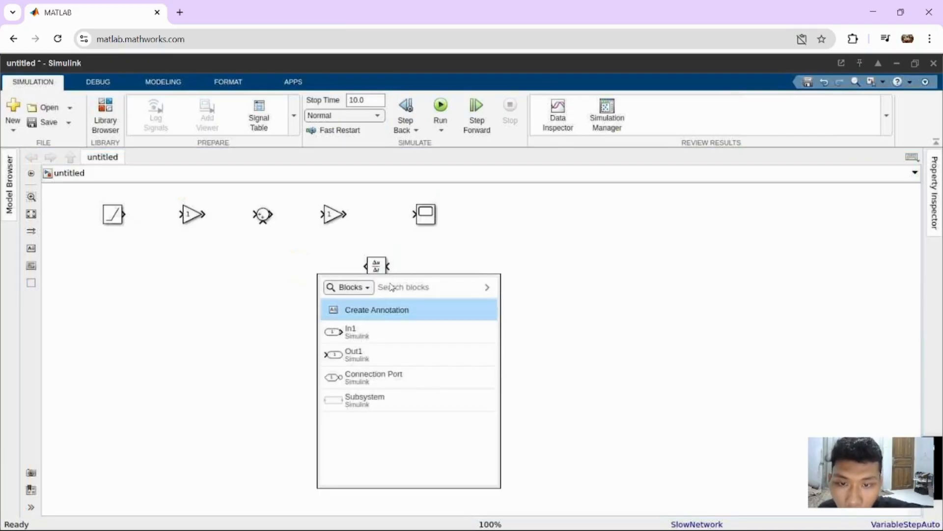
type("gai")
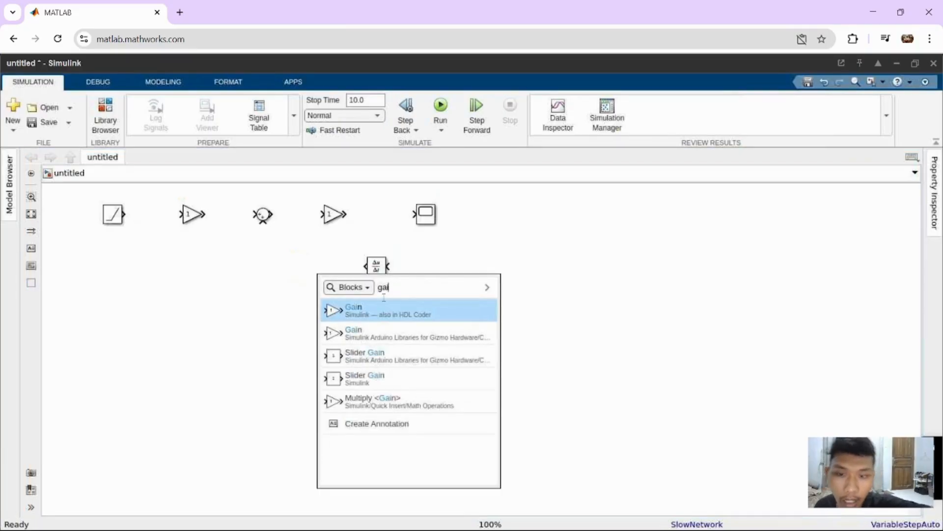
left_click(382, 307)
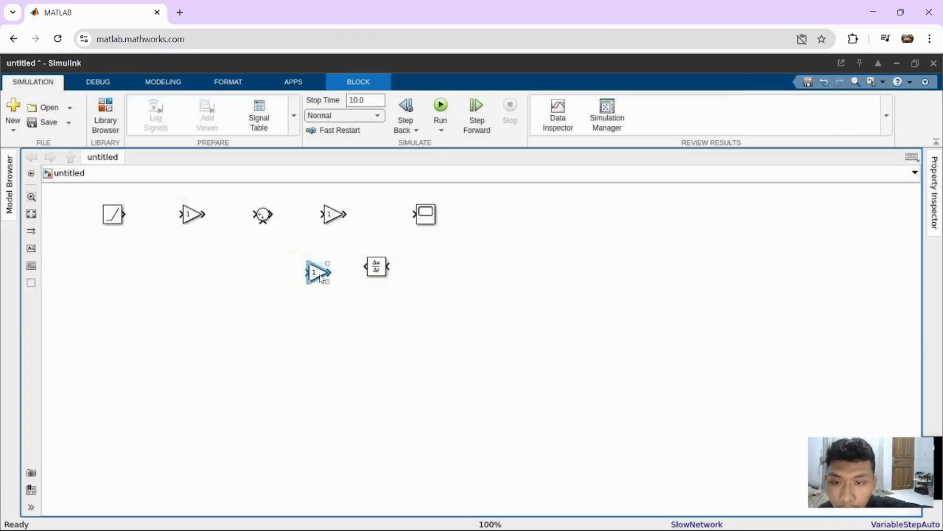
key("ctrl+shift+r")
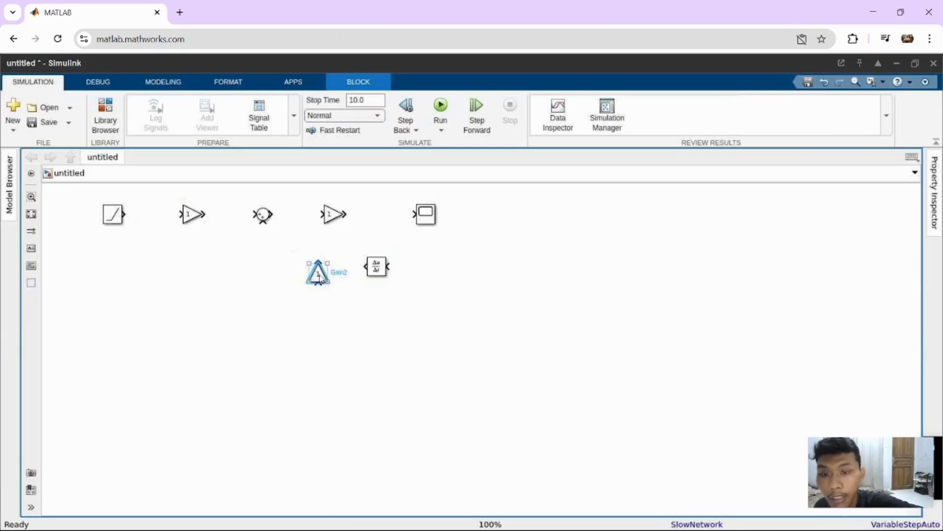
key("ctrl+shift+r")
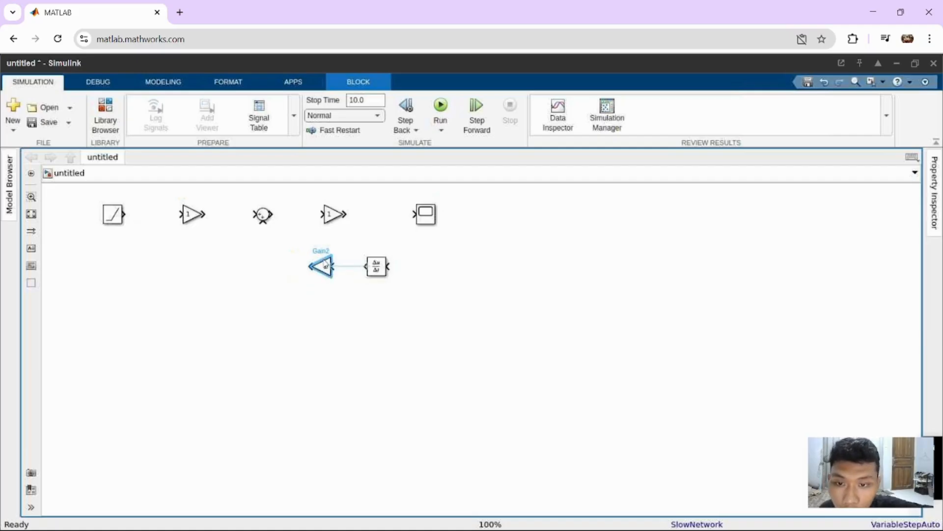
left_click(312, 342)
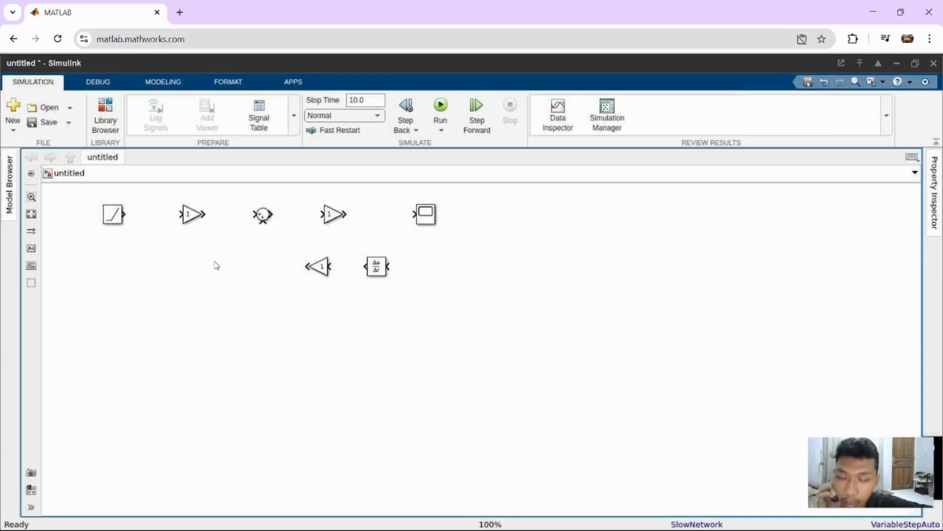
- Check the gain names on the slide, set the first Gain block's gain to kv and connect the Ramp output to it
double_click(193, 221)
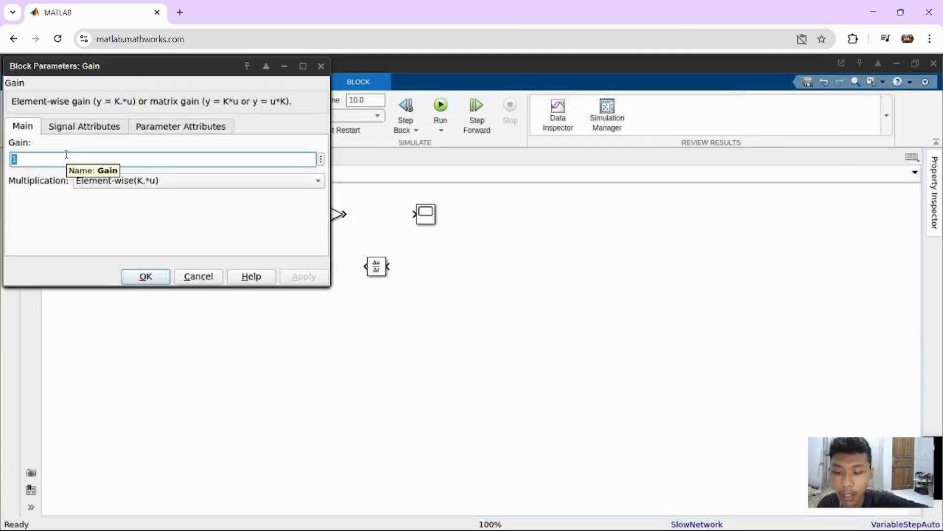
left_click(322, 69)
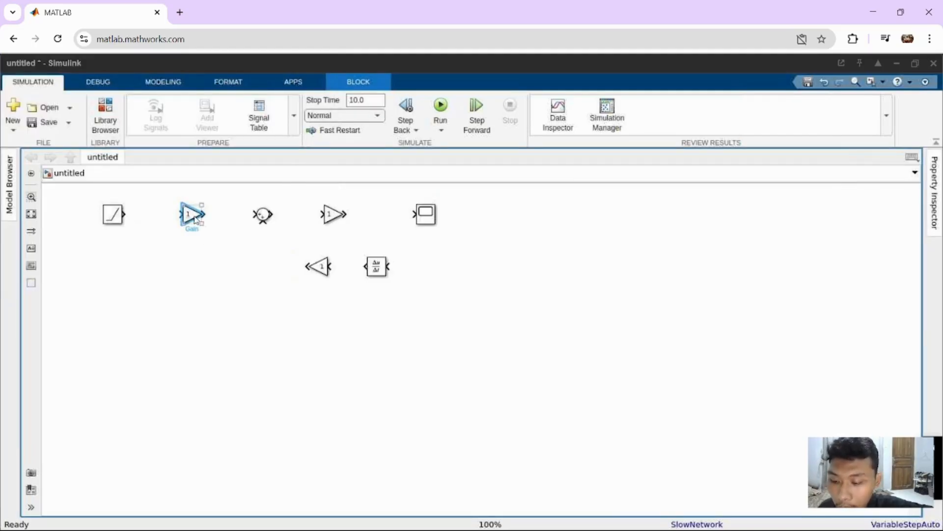
key("super+Tab")
left_click(400, 89)
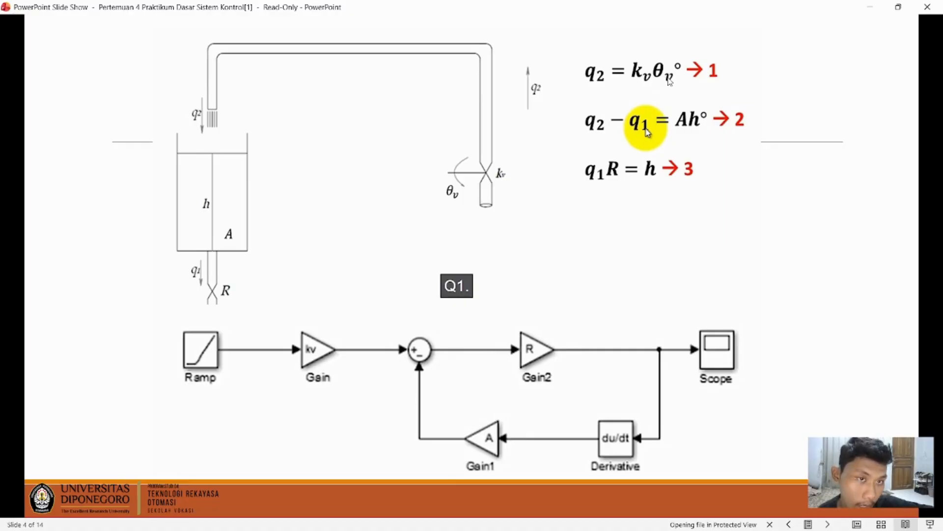
left_click(867, 6)
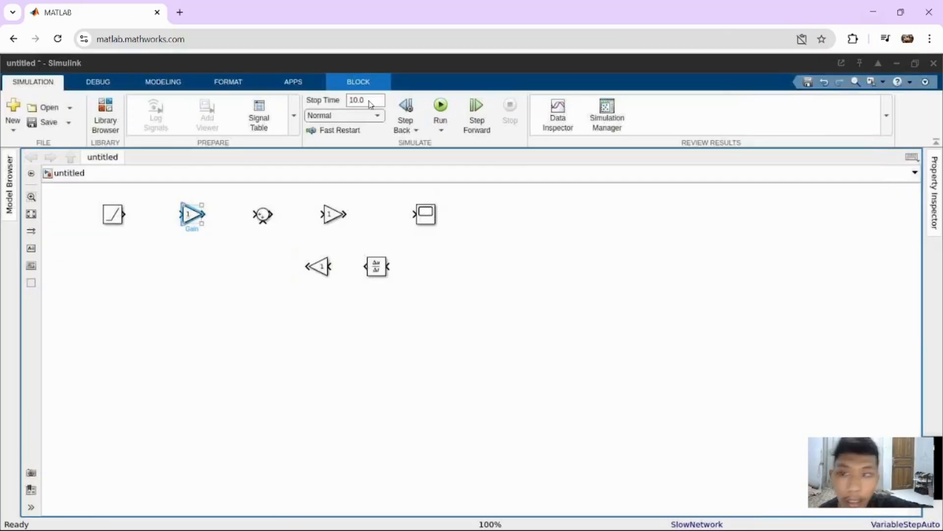
double_click(196, 207)
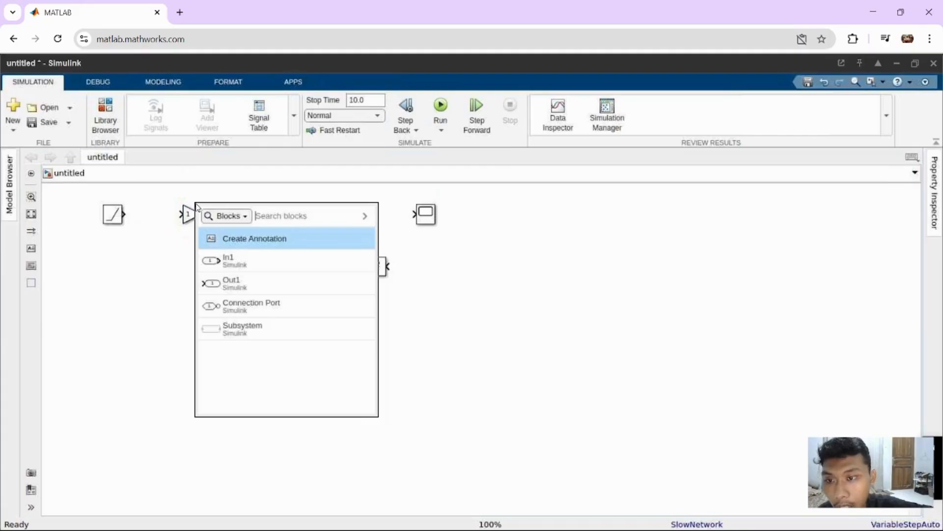
left_click(187, 219)
double_click(188, 220)
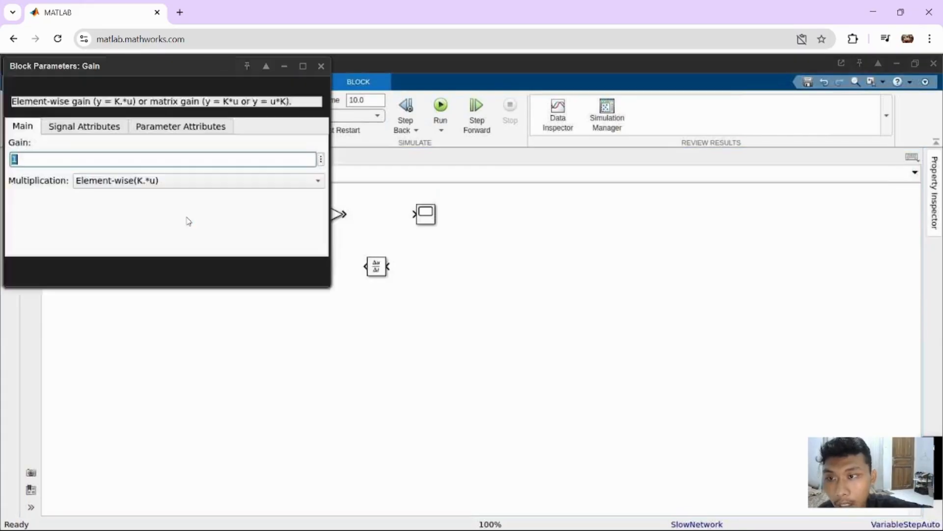
type("kv")
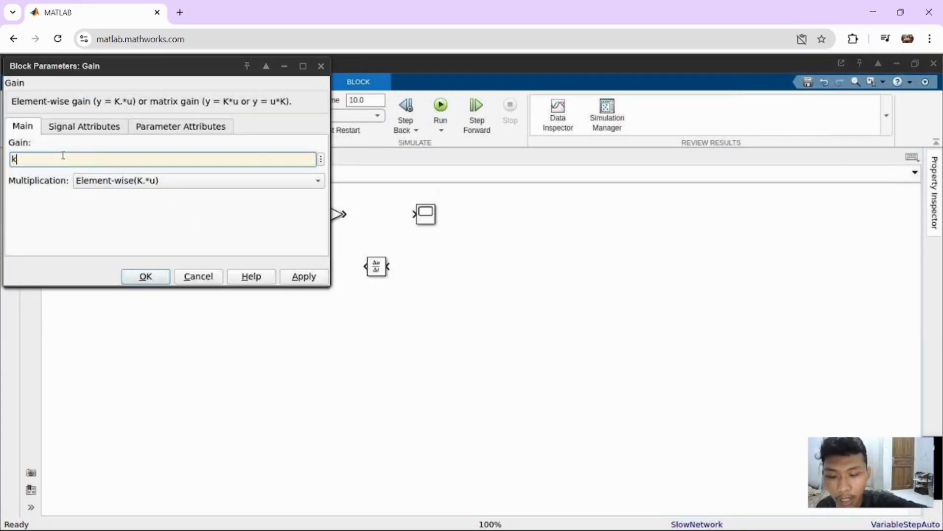
left_click(143, 276)
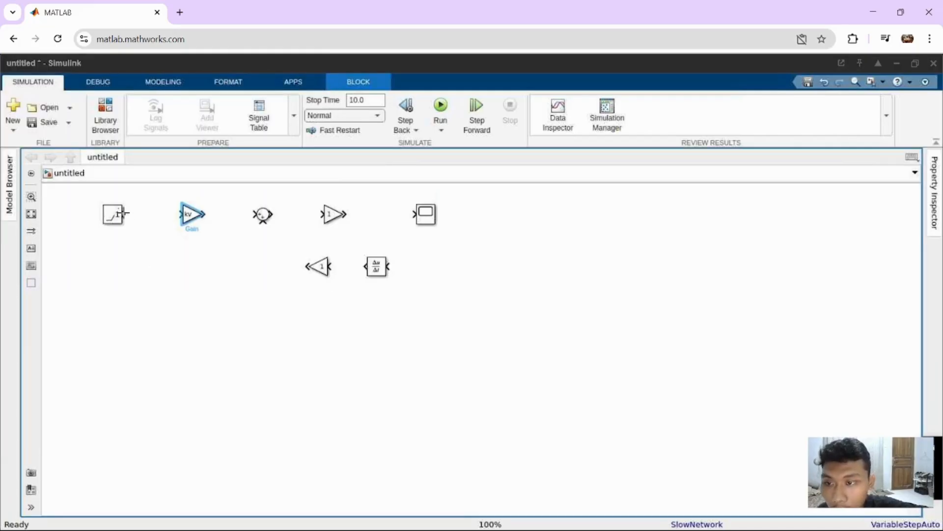
left_click_drag(131, 214, 183, 214)
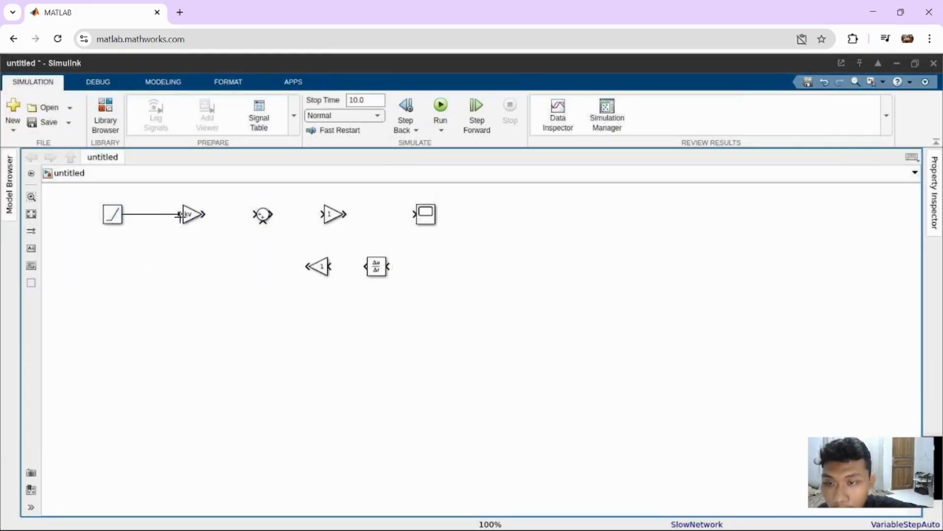
- Set the Sum block's list of signs to |+-
left_click(263, 217)
double_click(263, 216)
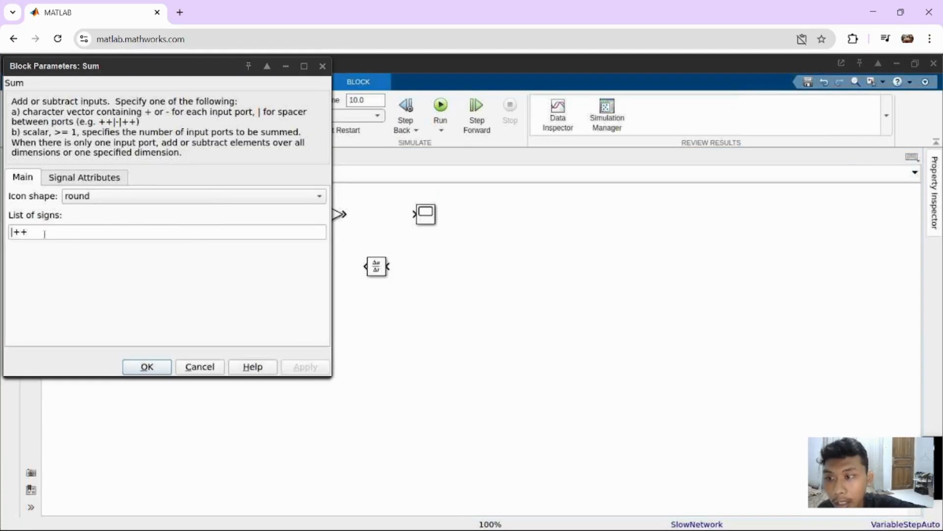
double_click(41, 233)
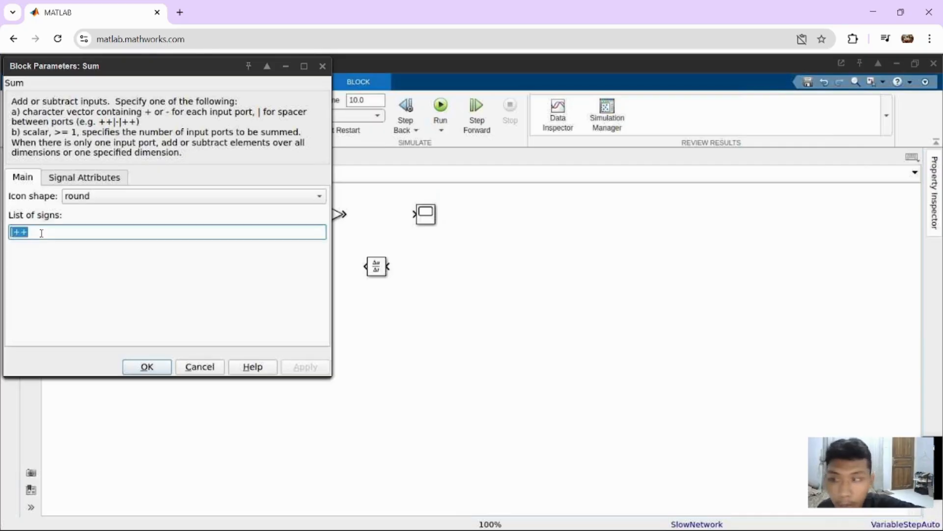
left_click(41, 232)
type("+")
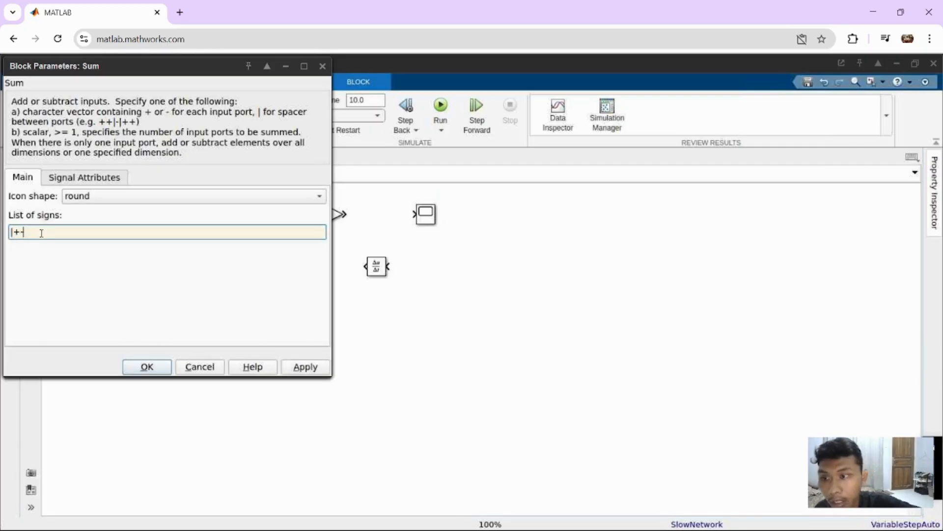
key("Return")
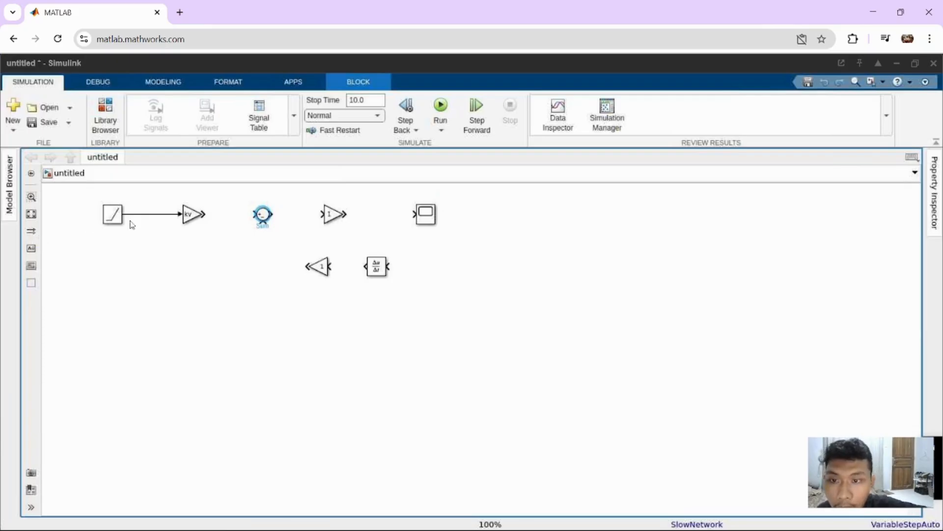
- Connect the kv Gain to the Sum, the Sum to the second Gain, and that Gain to the Scope
left_click(209, 216)
left_click_drag(210, 216, 416, 215)
left_click(263, 217)
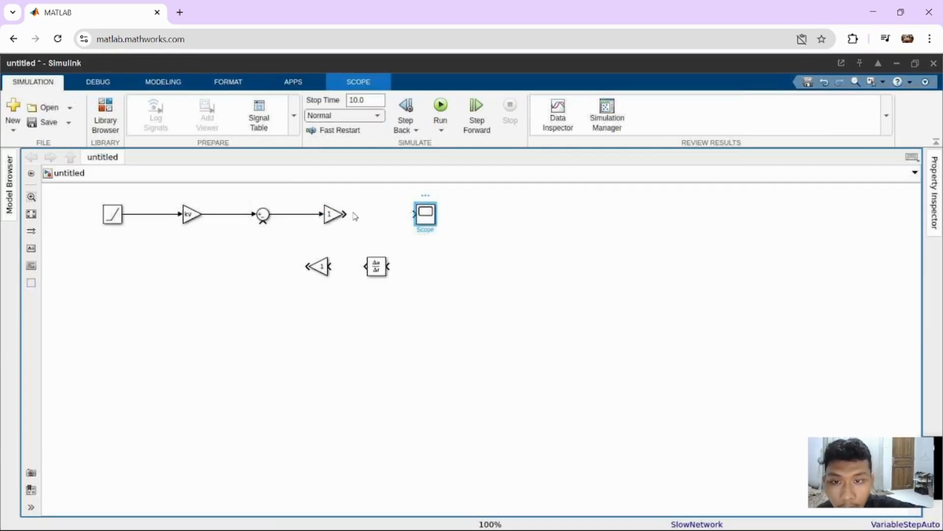
left_click_drag(346, 214, 413, 215)
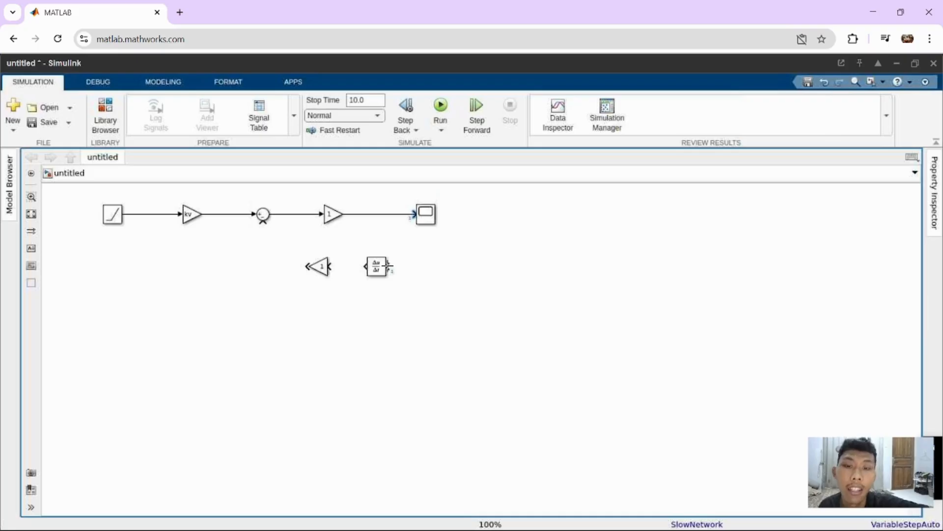
- Wire the feedback loop from the Scope's input line through the Derivative and lower Gain to the Sum's negative input
left_click_drag(388, 266, 400, 214)
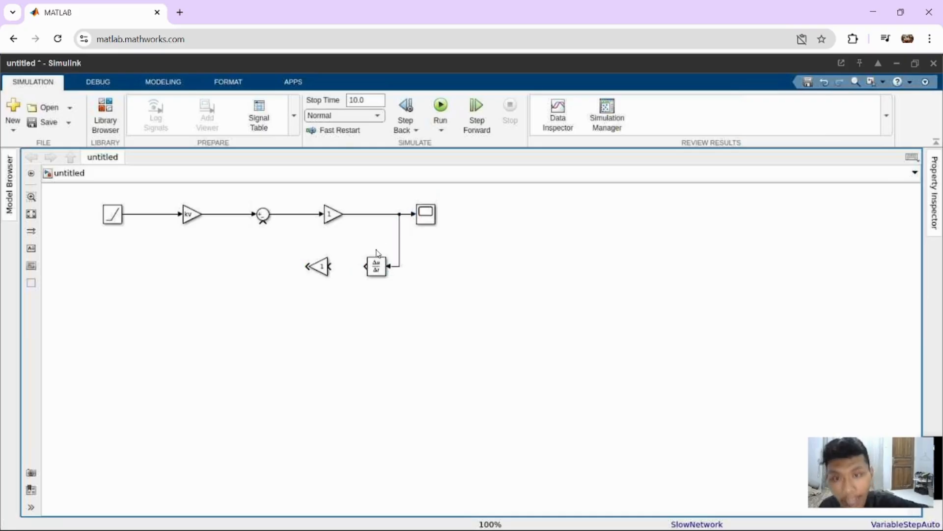
left_click(309, 272)
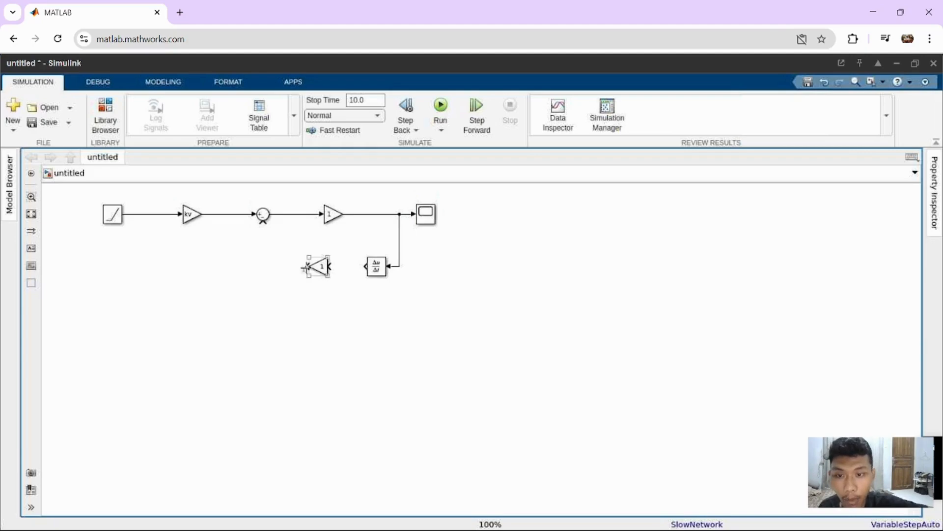
left_click_drag(282, 268, 262, 222)
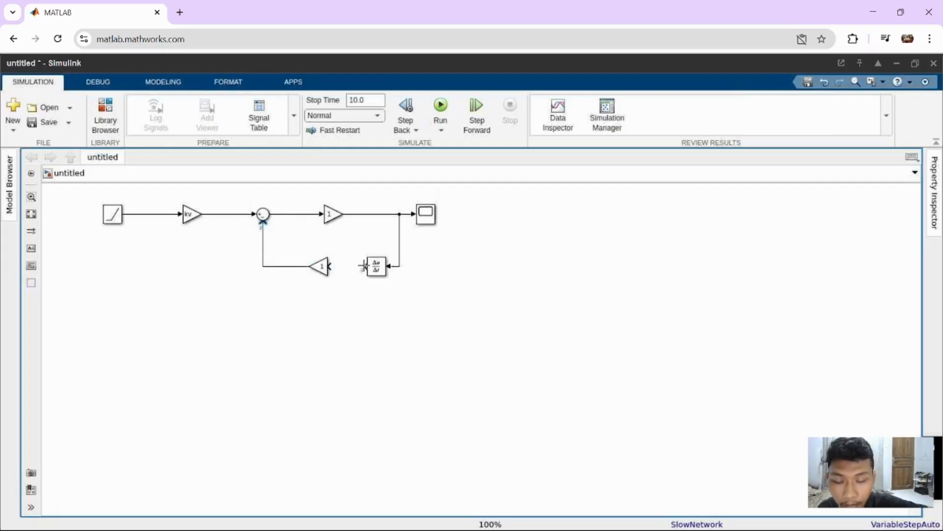
left_click_drag(363, 265, 330, 266)
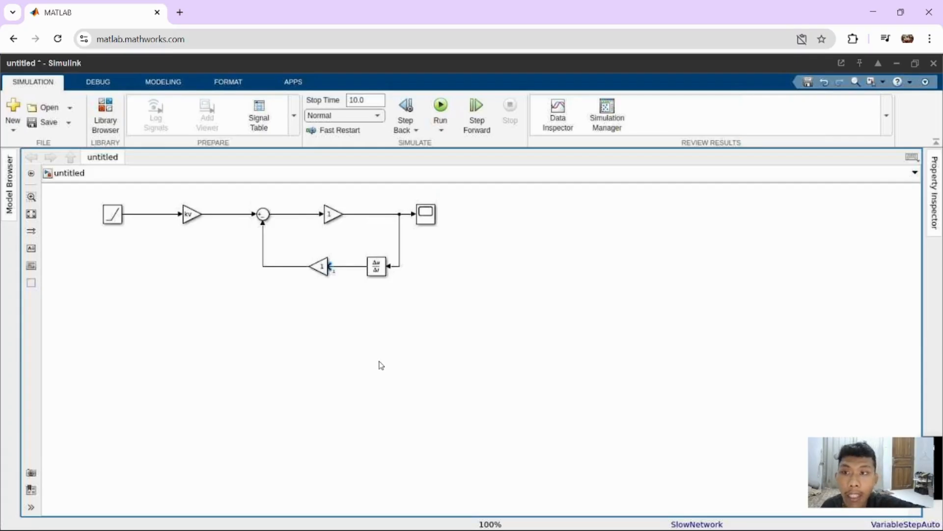
- Create a new MATLAB script and paste in the Control Tank Problem lines kv=0.01, R=0.25 and A=0.8 from the Notepad tank model notes
left_click(897, 61)
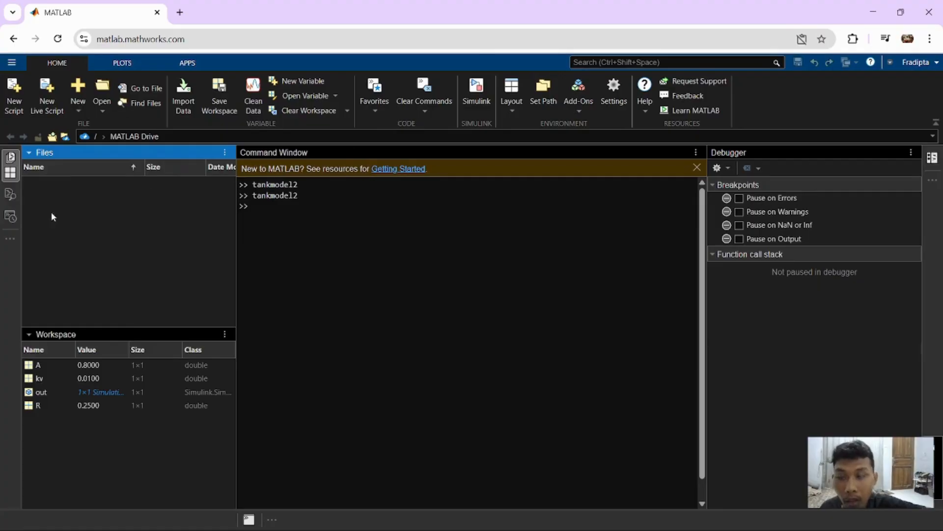
left_click(14, 101)
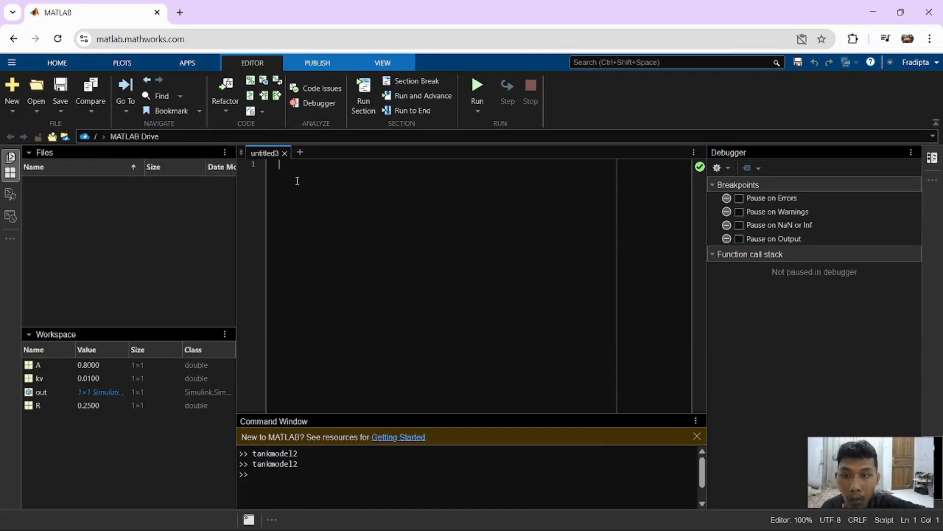
mouse_move(658, 516)
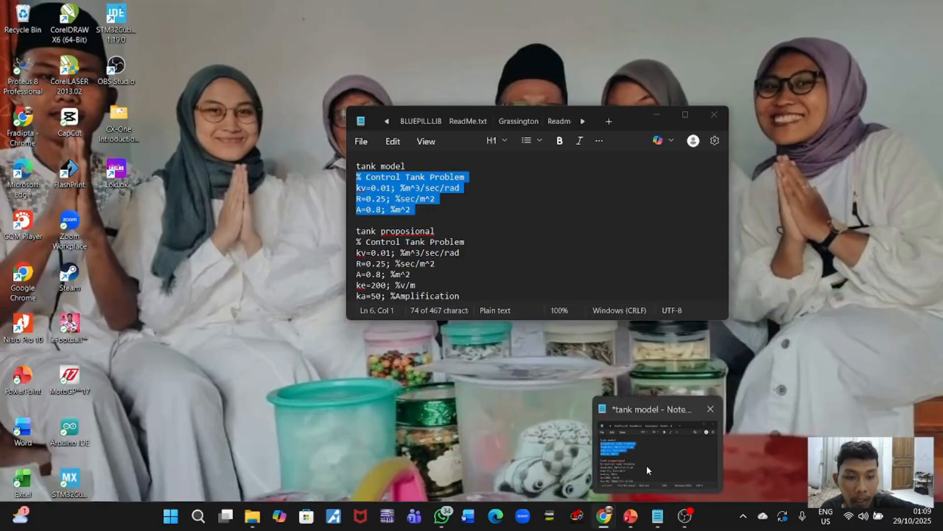
left_click(647, 465)
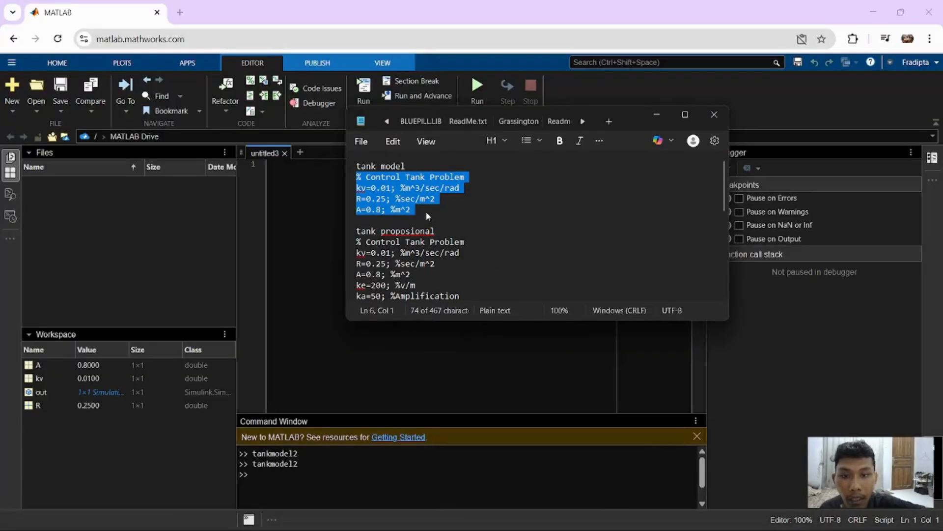
left_click(434, 217)
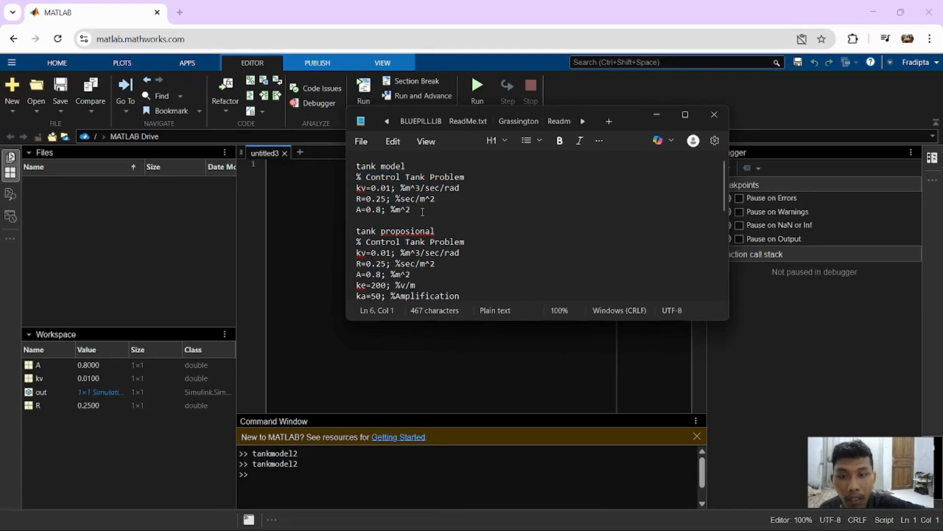
left_click_drag(423, 211, 350, 174)
key("ctrl+c")
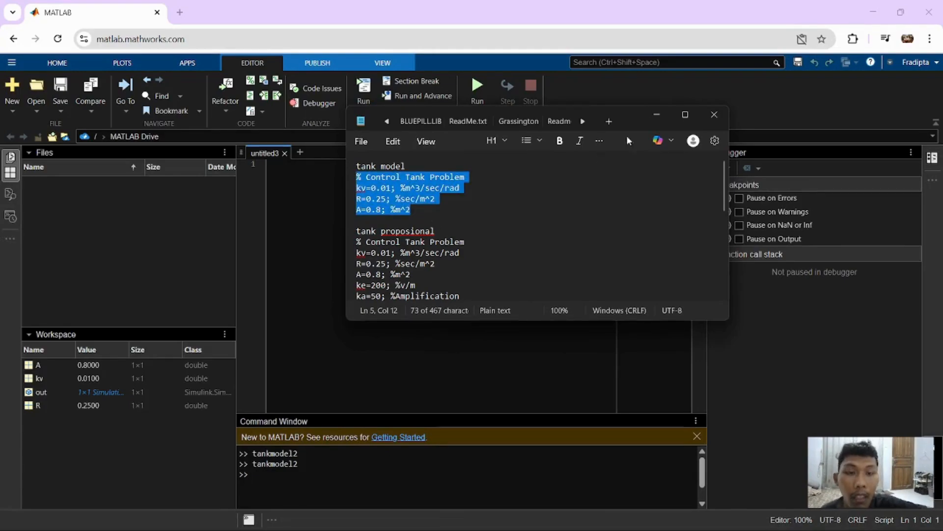
left_click(669, 115)
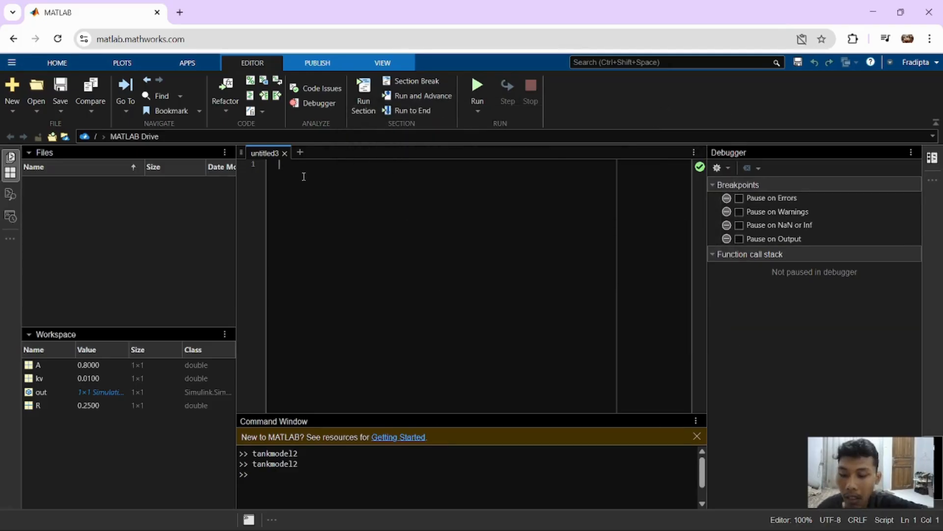
left_click(305, 177)
key("ctrl+v")
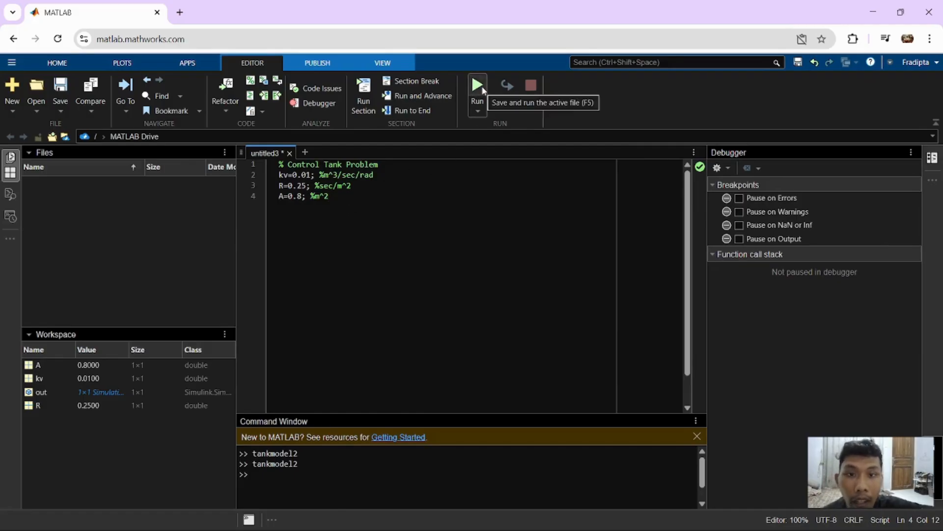
- Save the parameter script as modeltank in MATLAB Drive and run it
left_click(477, 87)
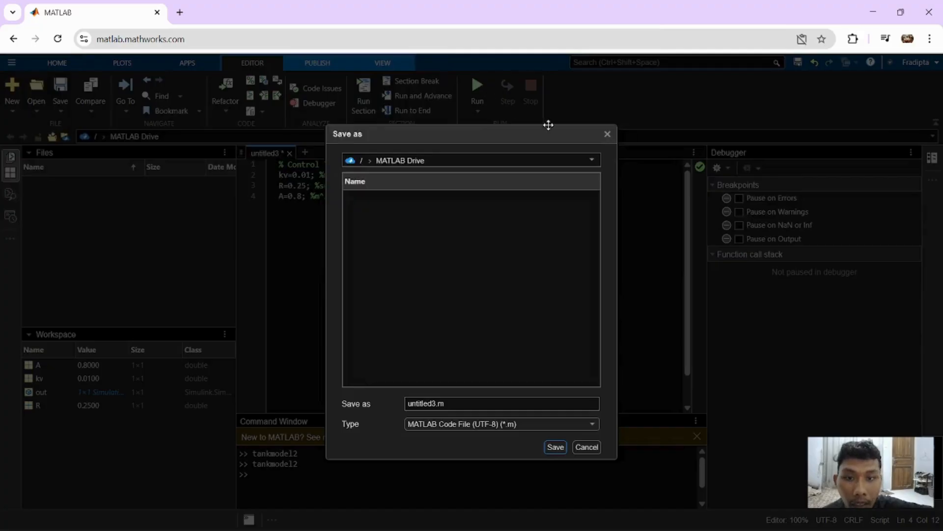
left_click(608, 135)
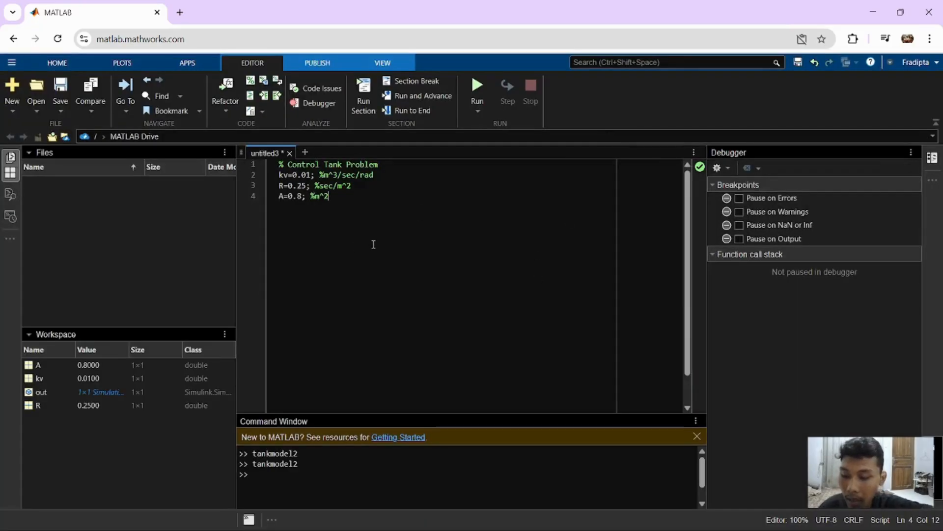
key("ctrl+s")
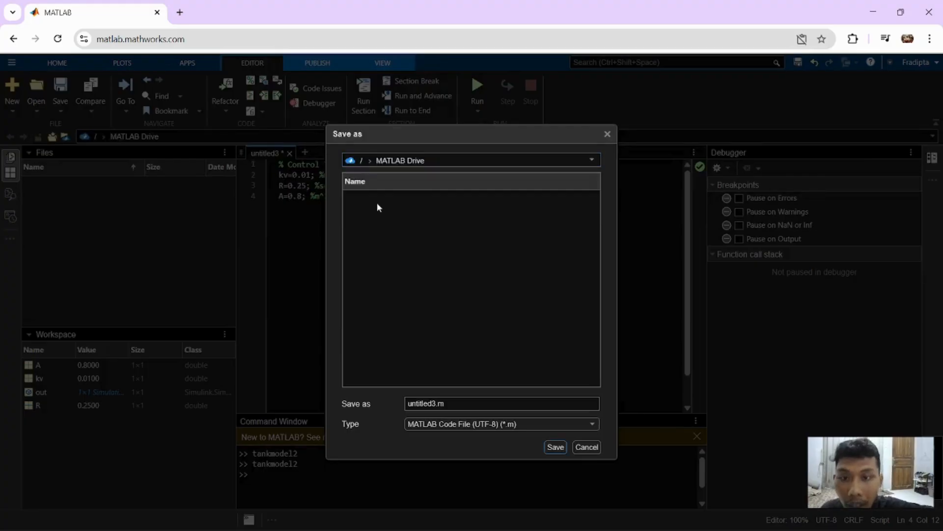
double_click(452, 409)
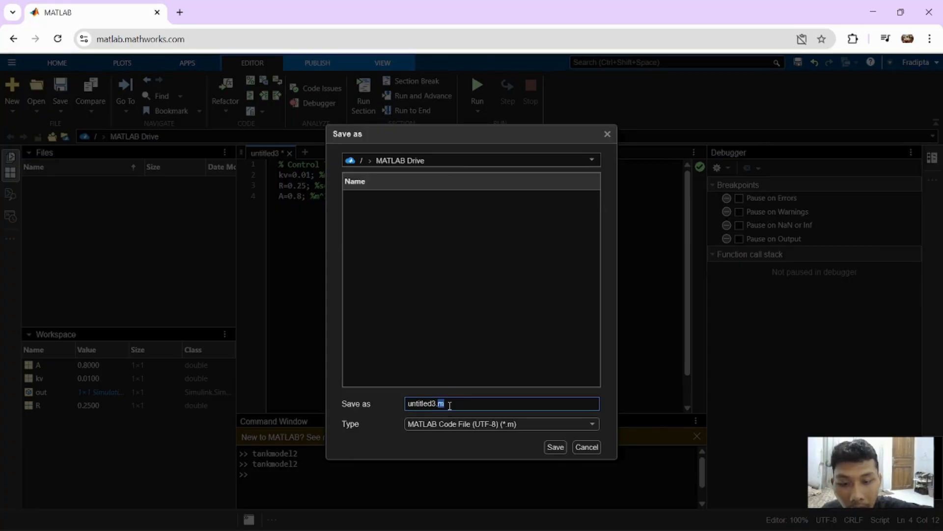
key("BackSpace")
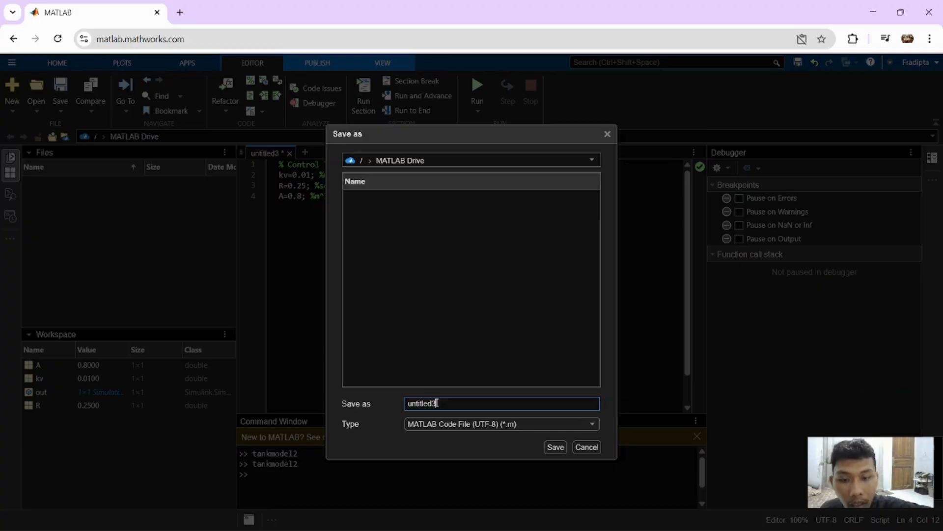
key("BackSpace")
key("BackSpace")
key("BackSpace")
key("BackSpace")
key("BackSpace")
key("BackSpace")
key("BackSpace")
key("BackSpace")
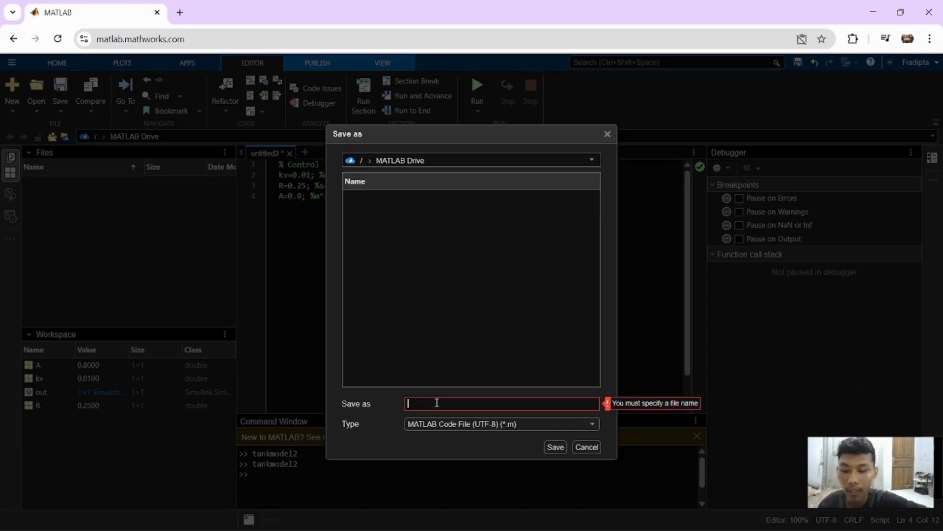
type("modeltank")
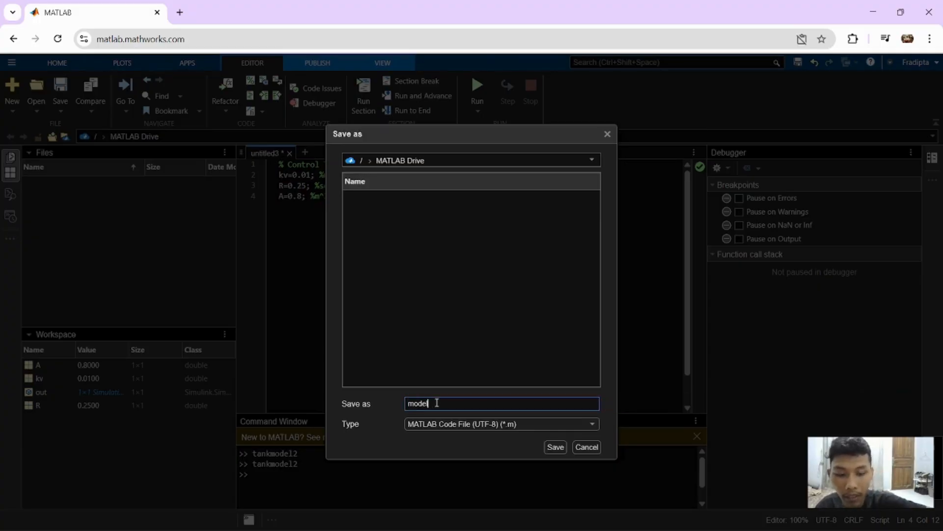
left_click(560, 447)
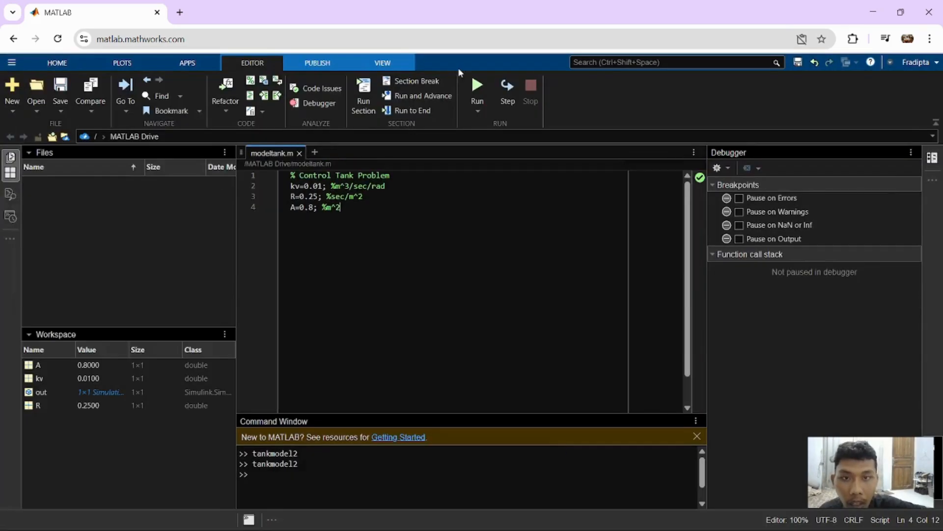
left_click(478, 93)
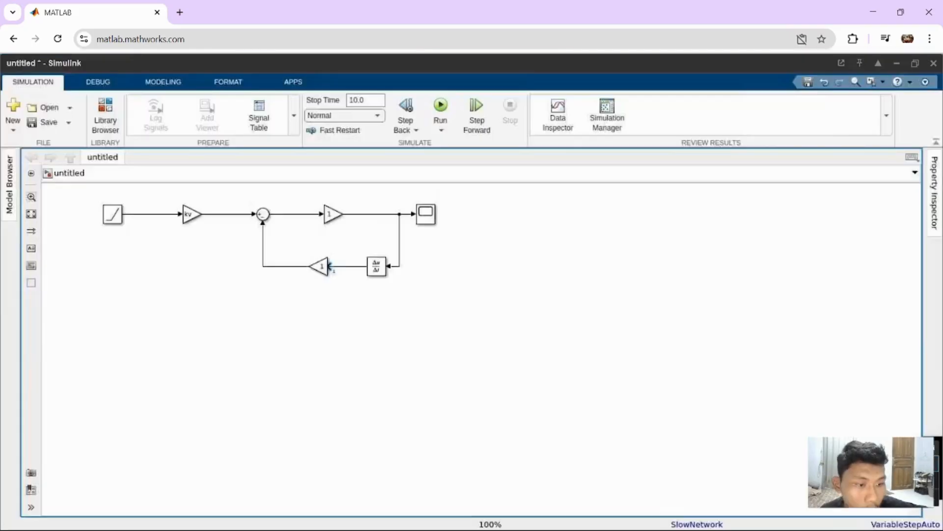
- Set the gain of the Gain block between the Sum and the Scope to R
left_click(915, 63)
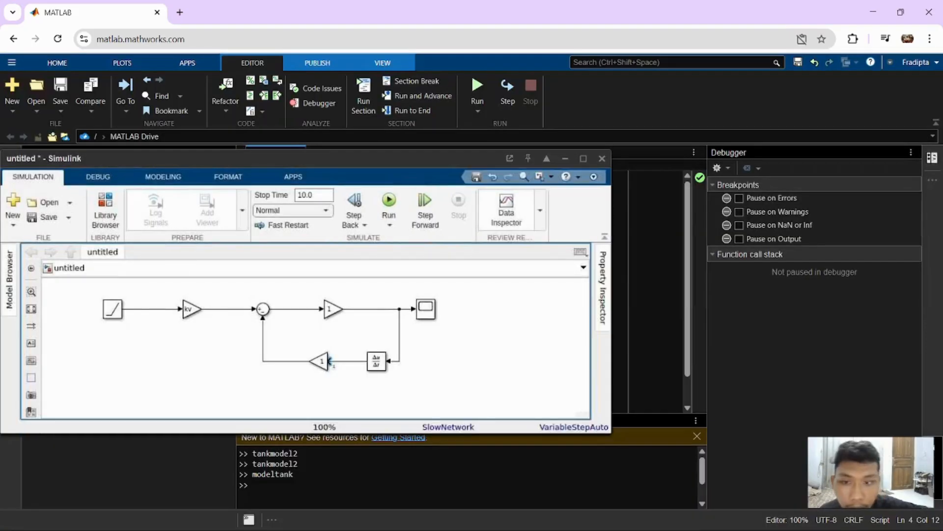
left_click(584, 158)
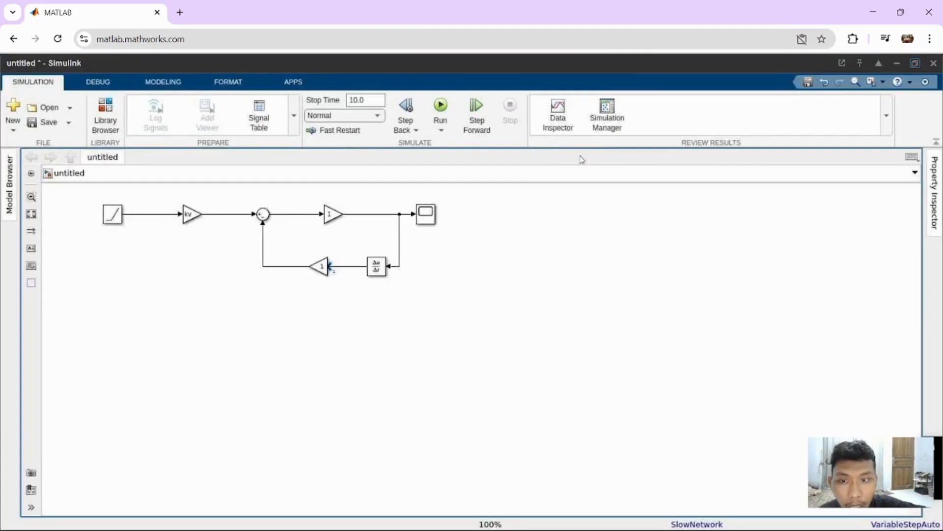
left_click(337, 216)
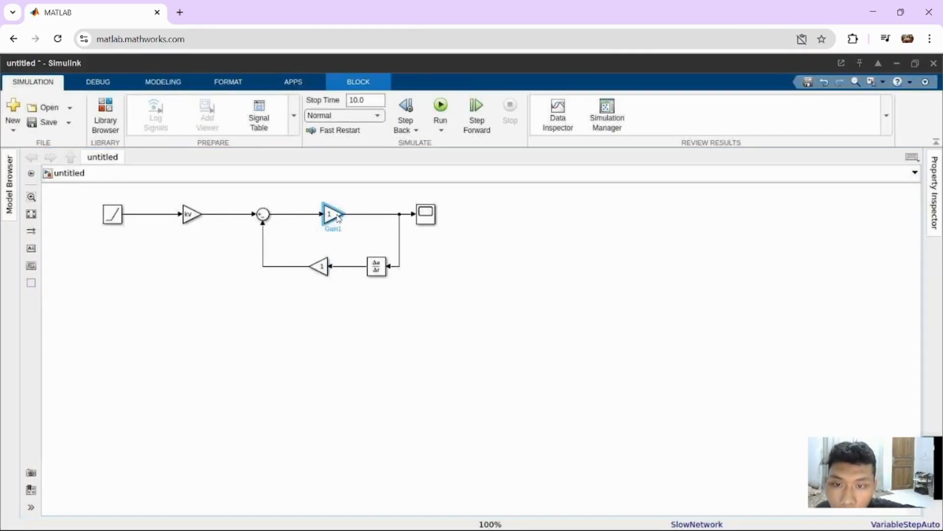
double_click(337, 217)
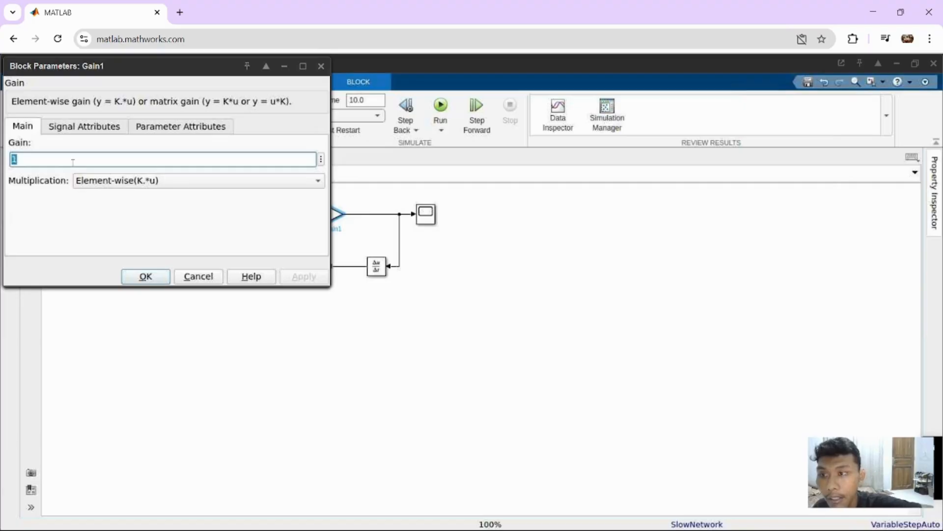
type("R")
key("Return")
key("Return")
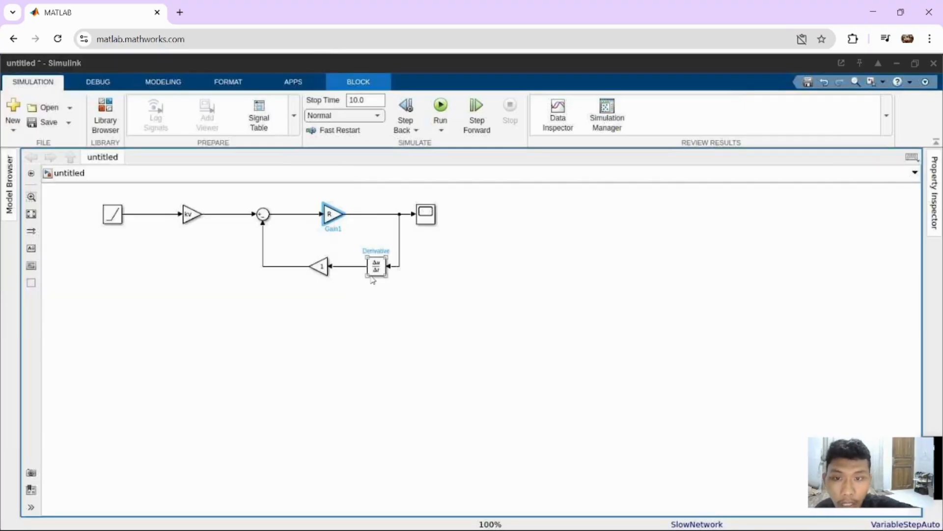
- Set the gain of the feedback Gain block after the Derivative to A
left_click(325, 266)
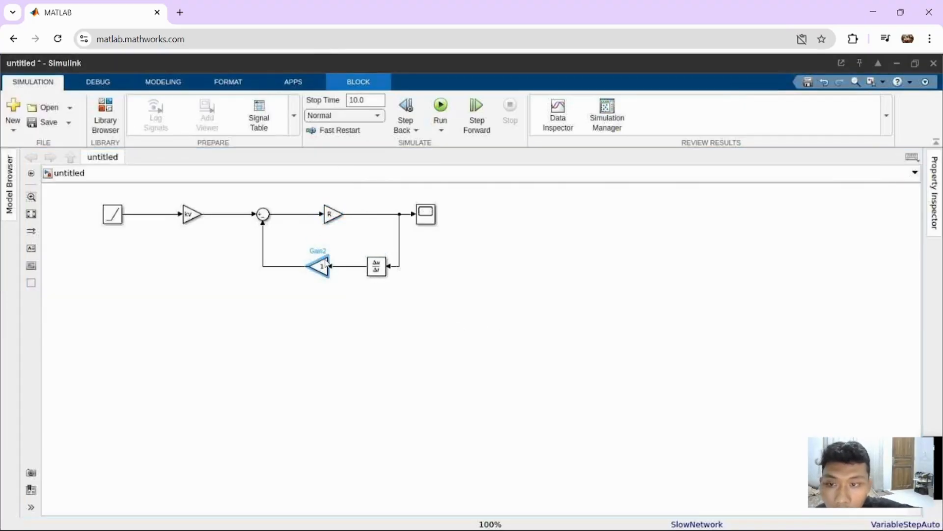
double_click(325, 265)
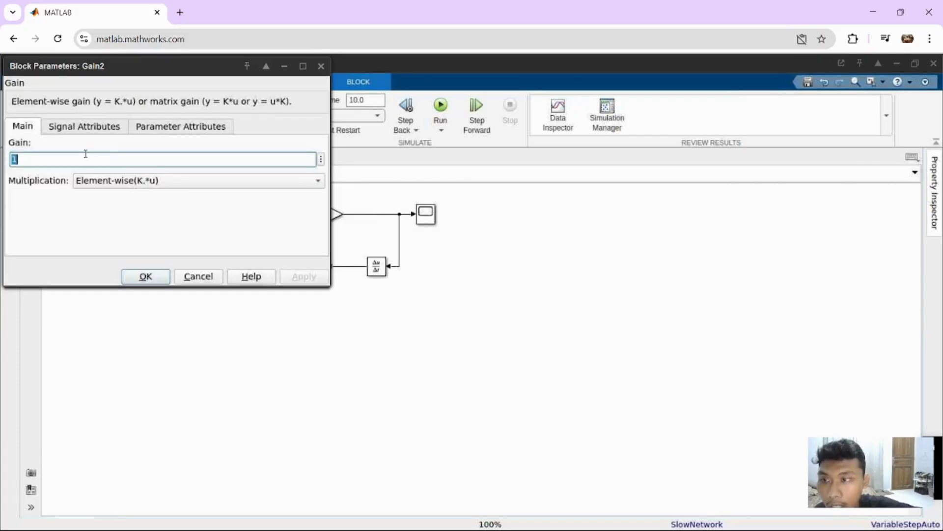
key("BackSpace")
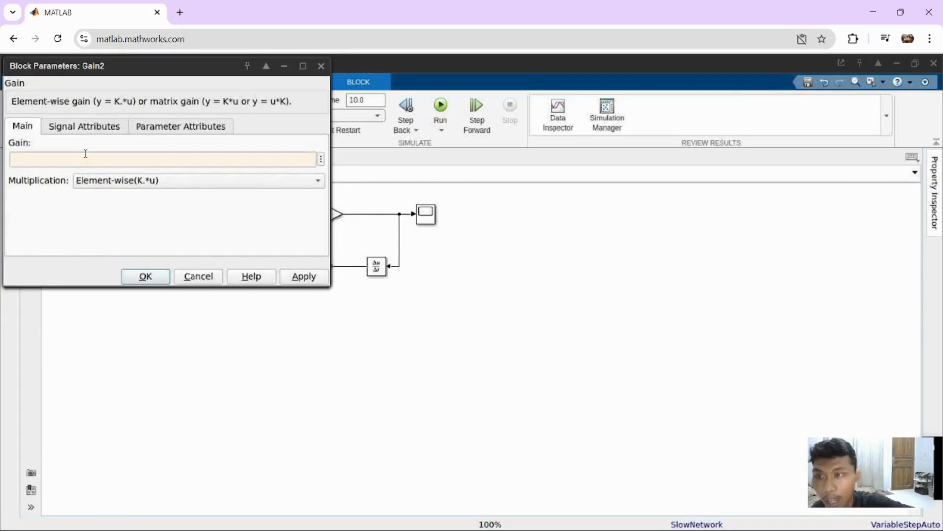
type("A")
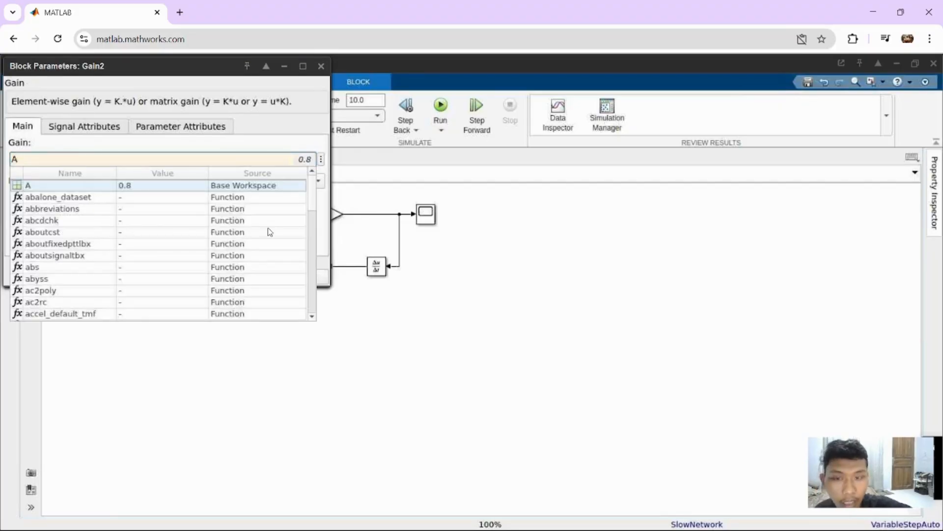
key("Return")
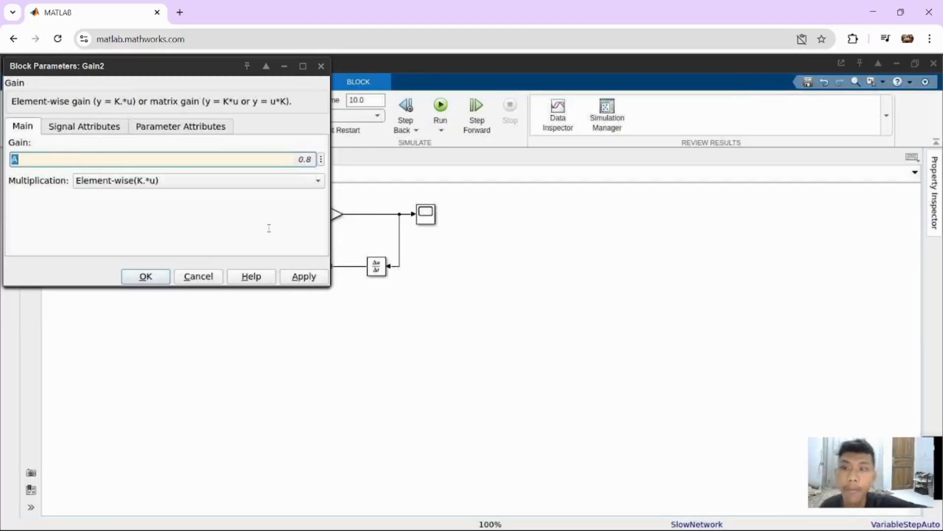
left_click(152, 280)
- Compare the placement of the R and A gains with the equations and block diagram on the PowerPoint slide
left_click(332, 214)
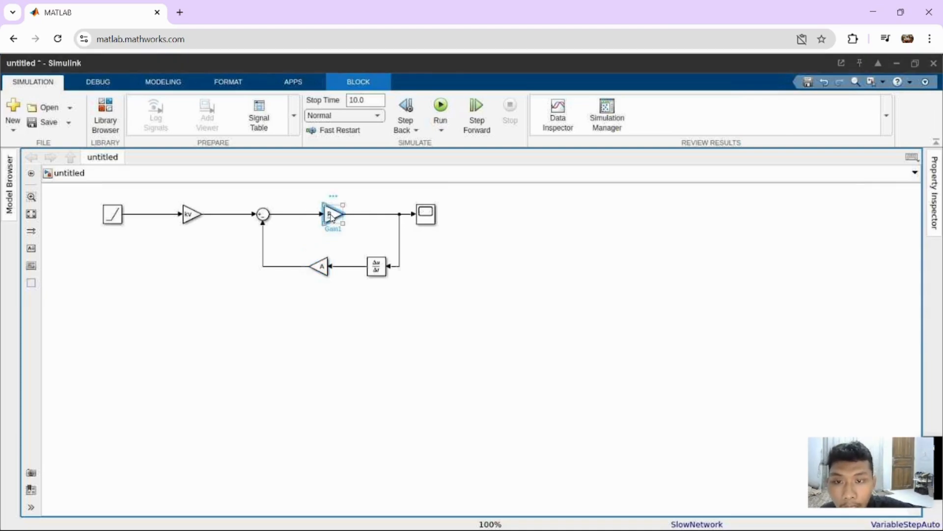
key("super+Tab")
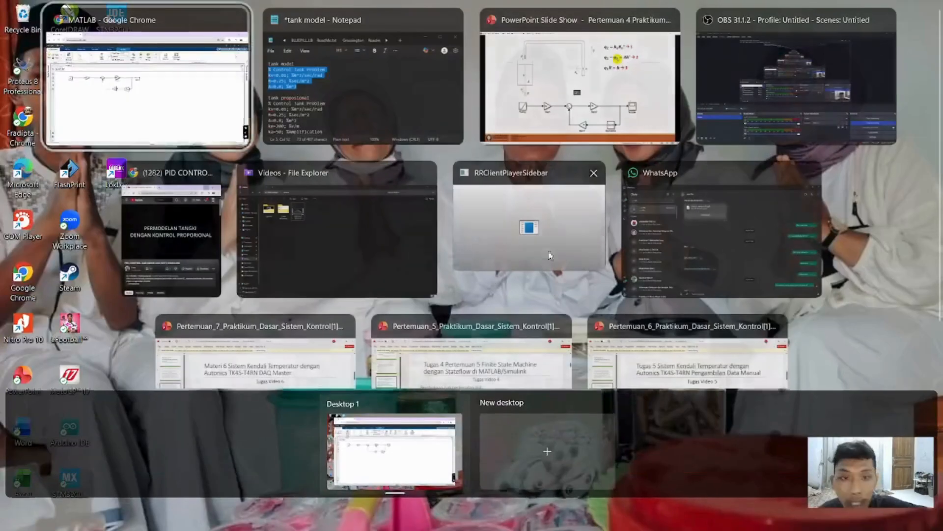
left_click(648, 132)
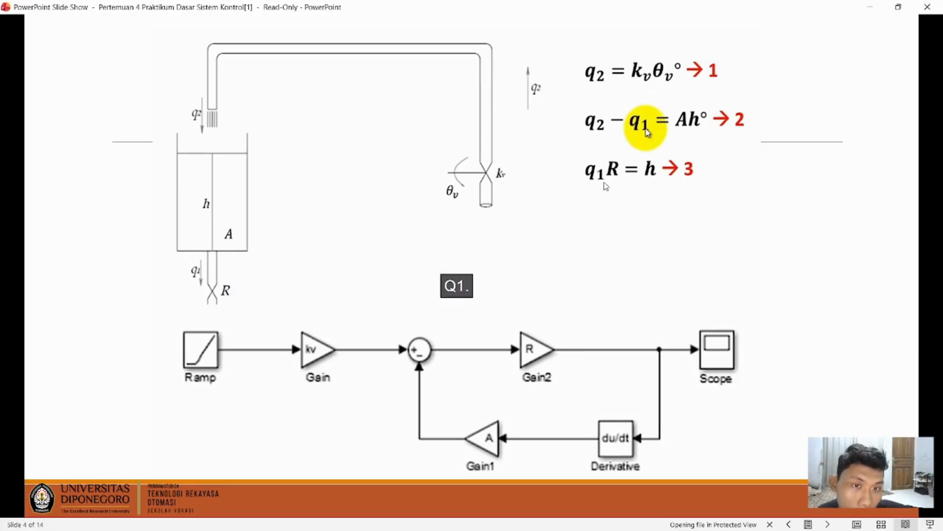
left_click(877, 6)
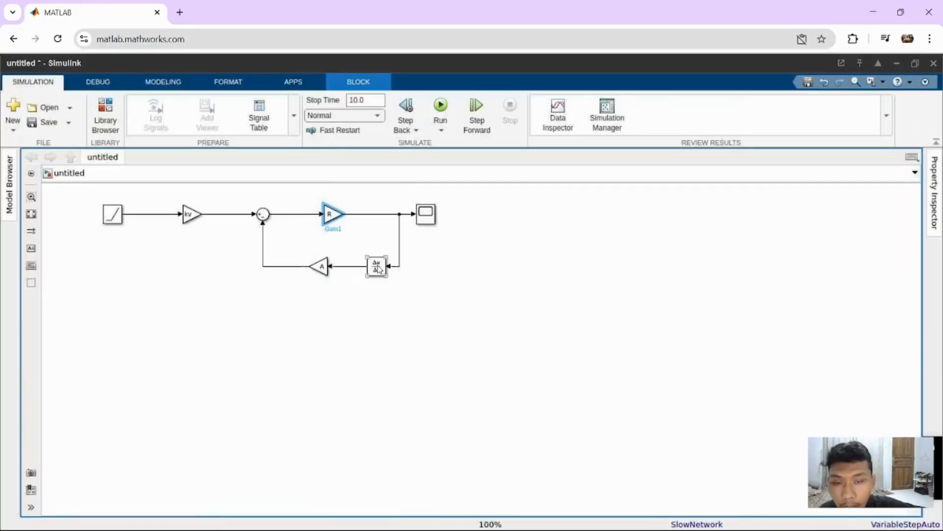
left_click(335, 217)
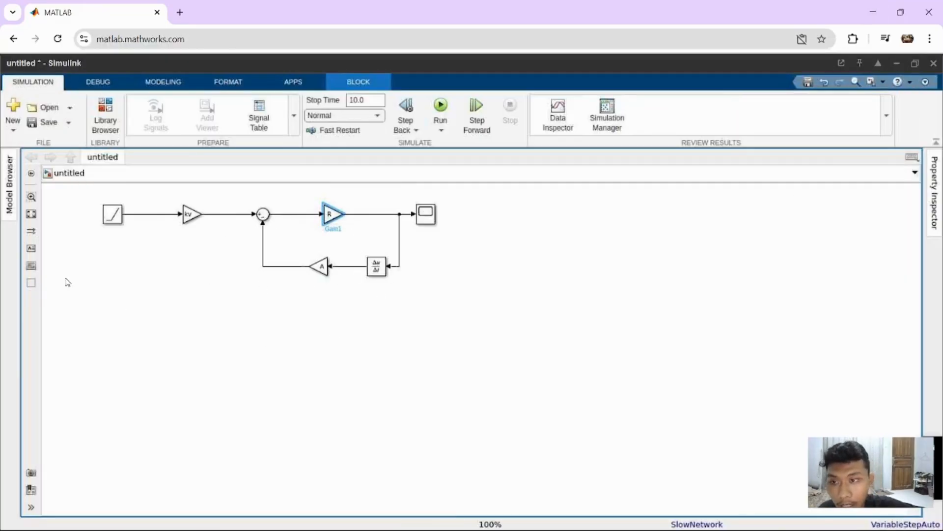
- Run the tank simulation with the 10.0 stop time and examine the Scope plot in a maximized window
left_click(447, 102)
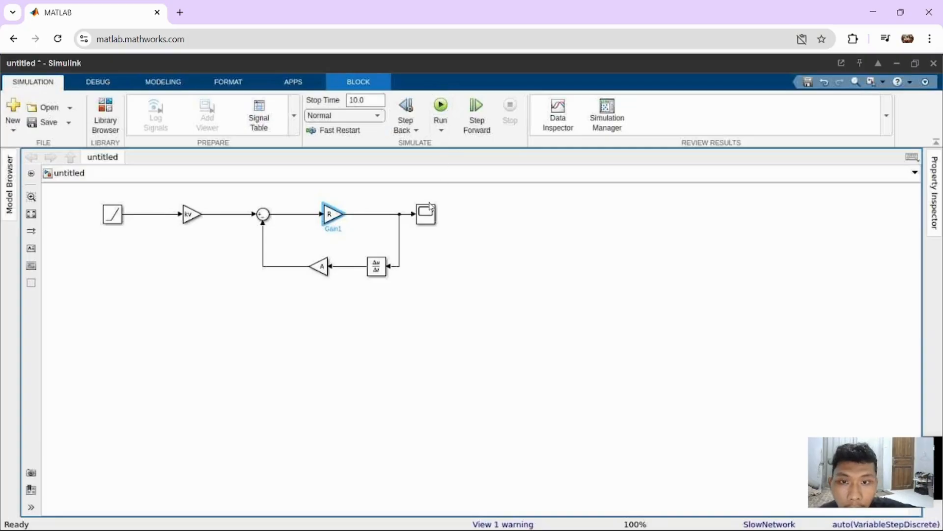
left_click(429, 219)
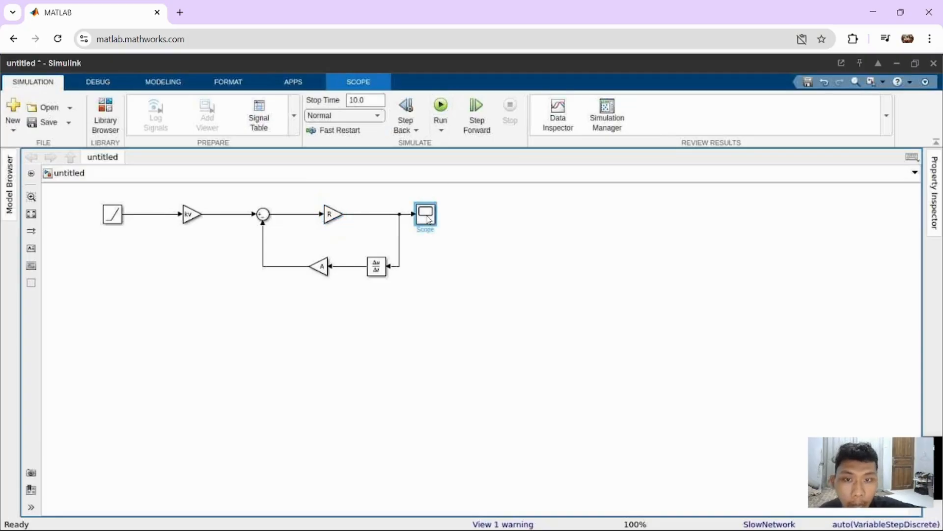
double_click(429, 219)
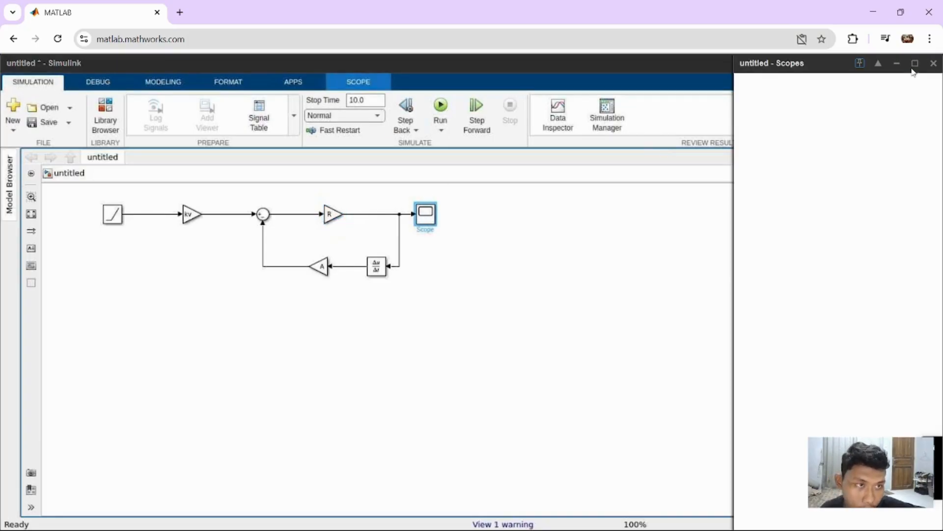
left_click(915, 64)
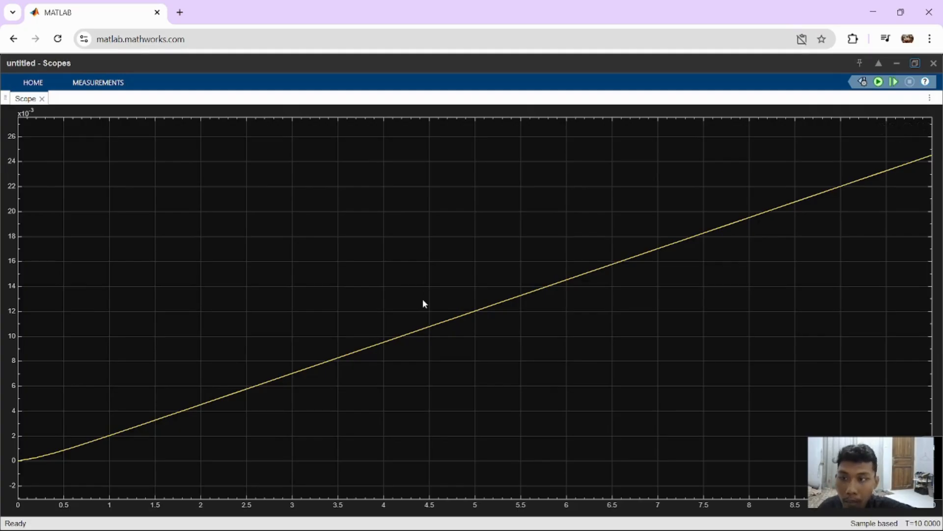
left_click(898, 64)
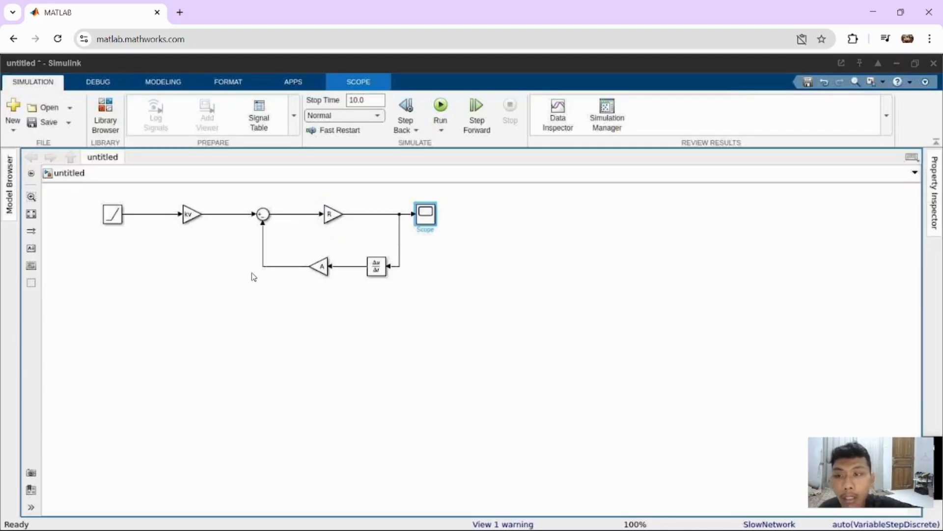
- Set the Ramp block's slope to 15
left_click(113, 222)
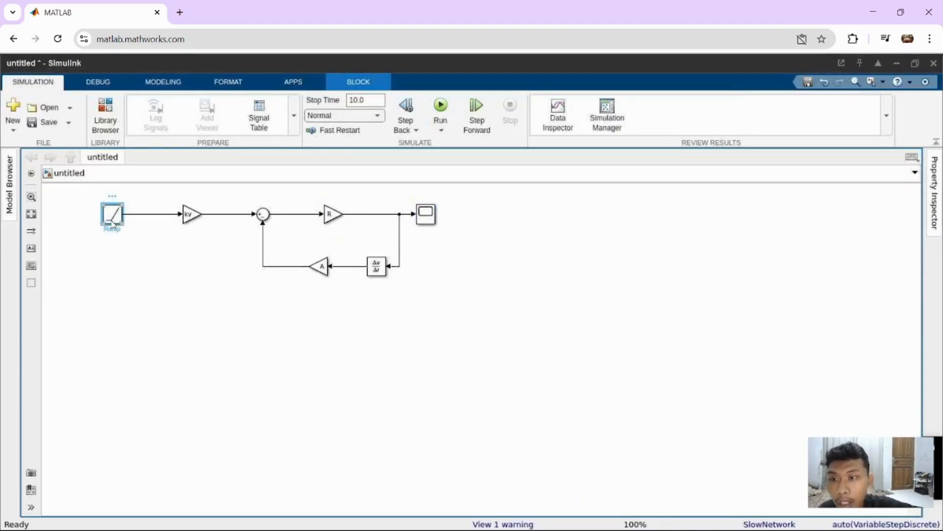
double_click(113, 223)
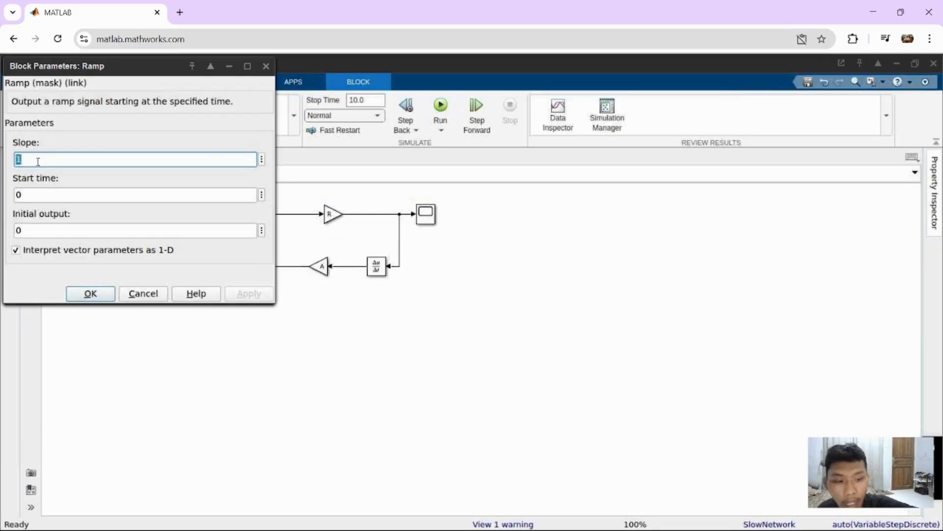
key("BackSpace")
type("15")
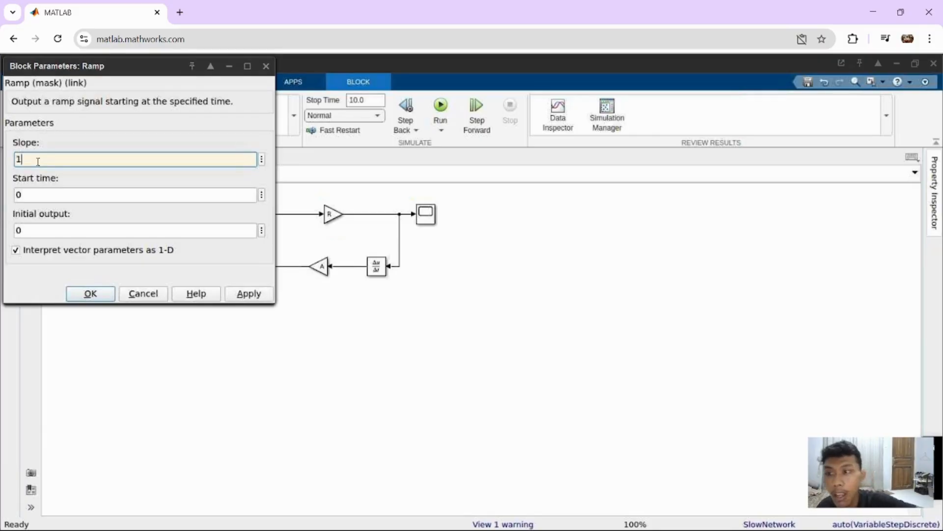
left_click(90, 293)
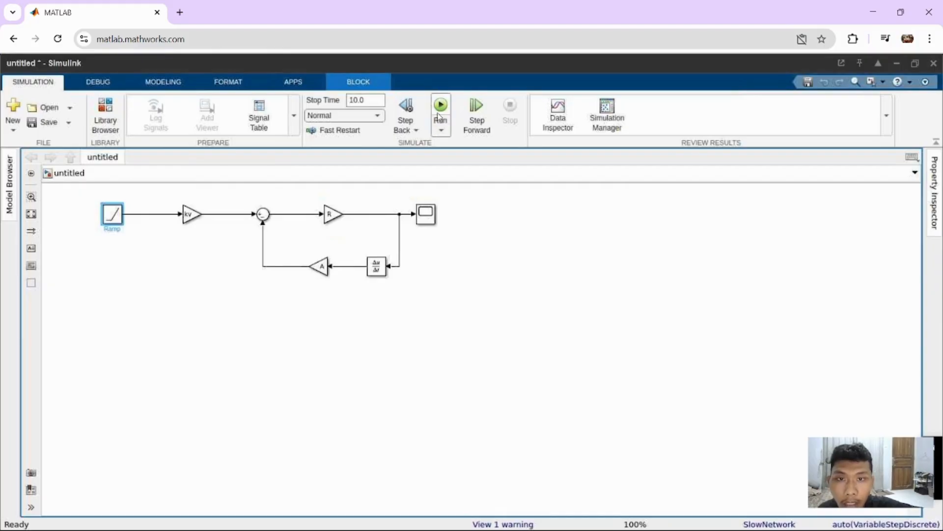
- Rerun the simulation with the new ramp slope and view the response in the Scope
left_click(439, 116)
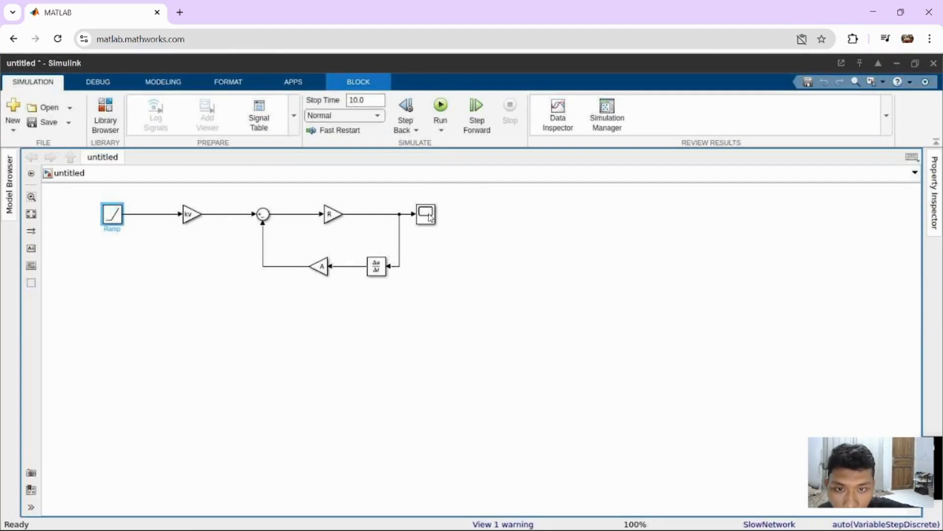
double_click(427, 215)
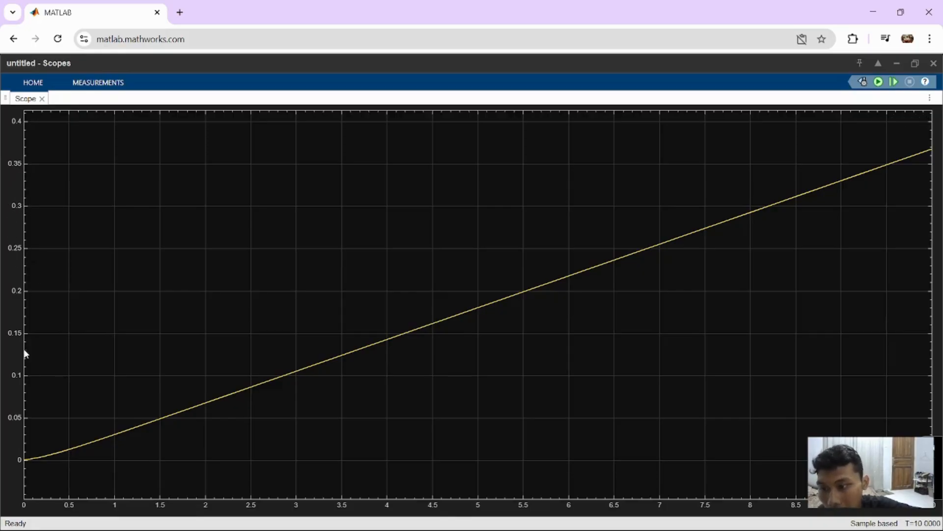
- Set the Ramp block's slope to 5
left_click(897, 63)
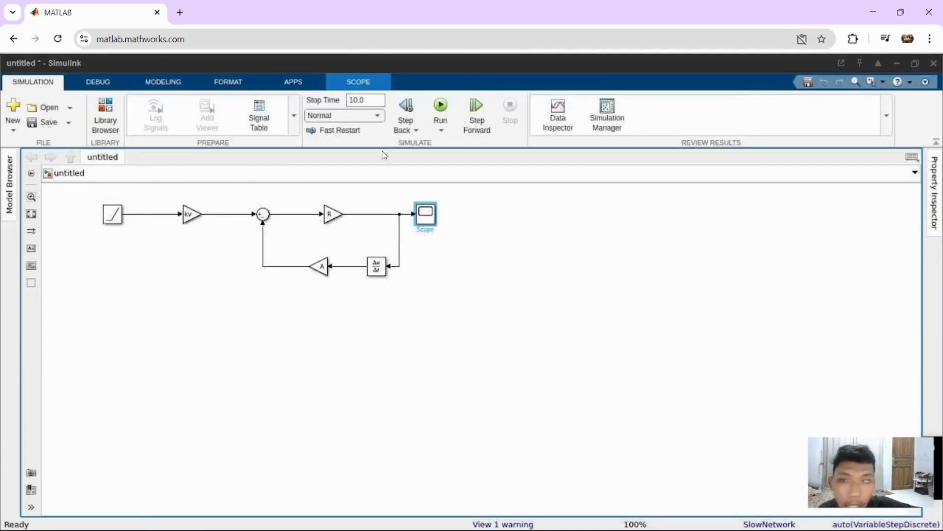
double_click(113, 214)
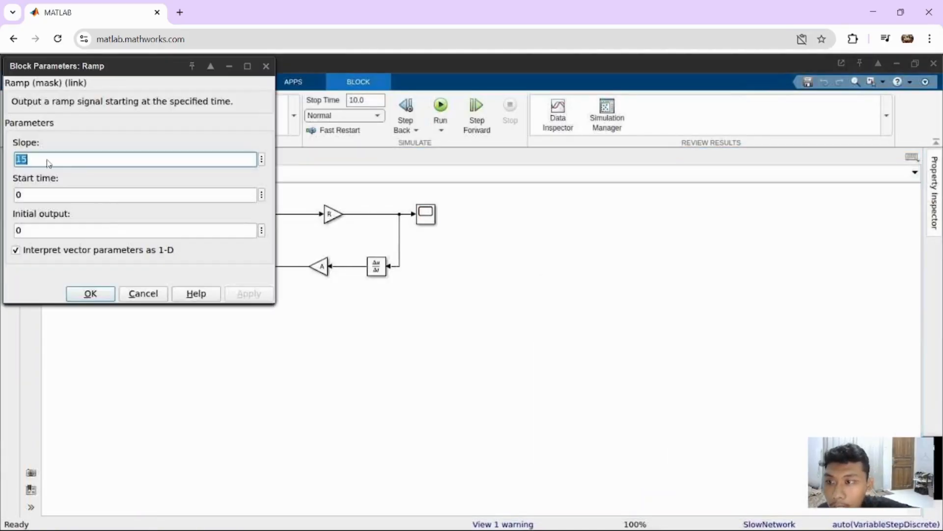
key("BackSpace")
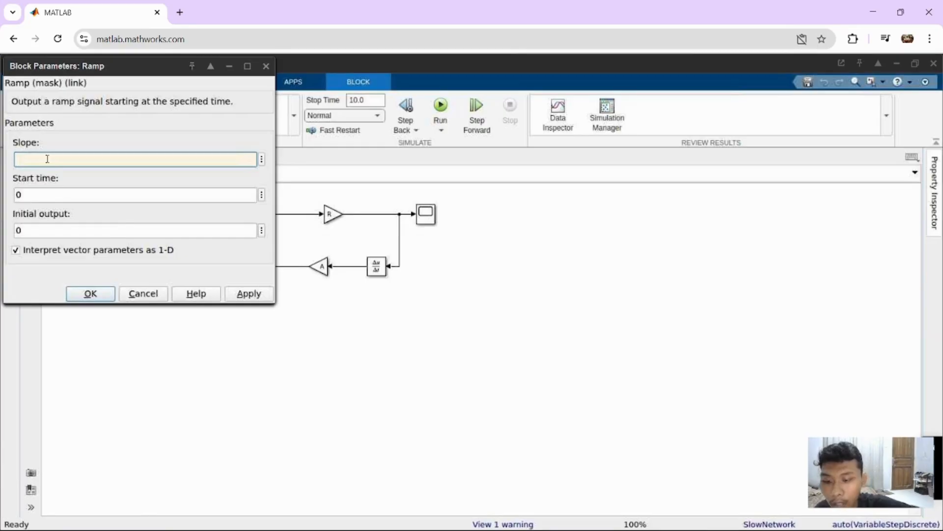
type("5")
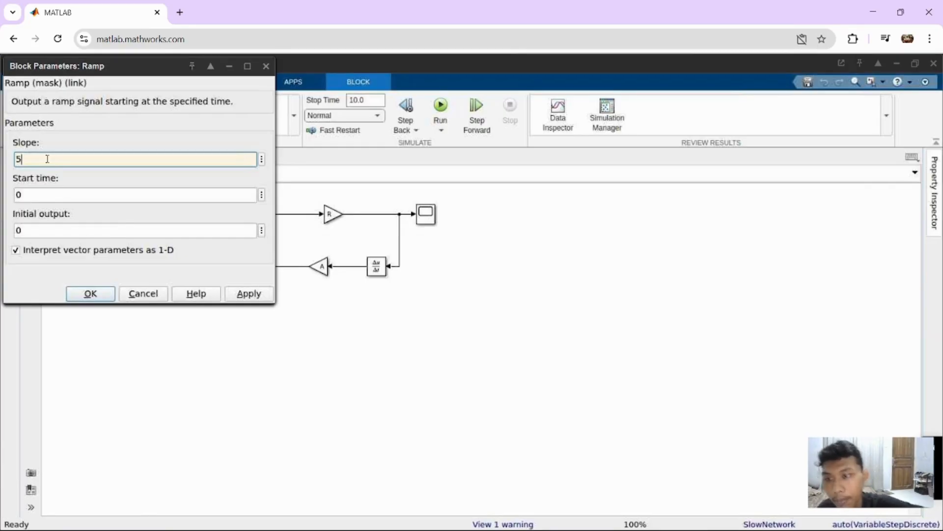
left_click(90, 293)
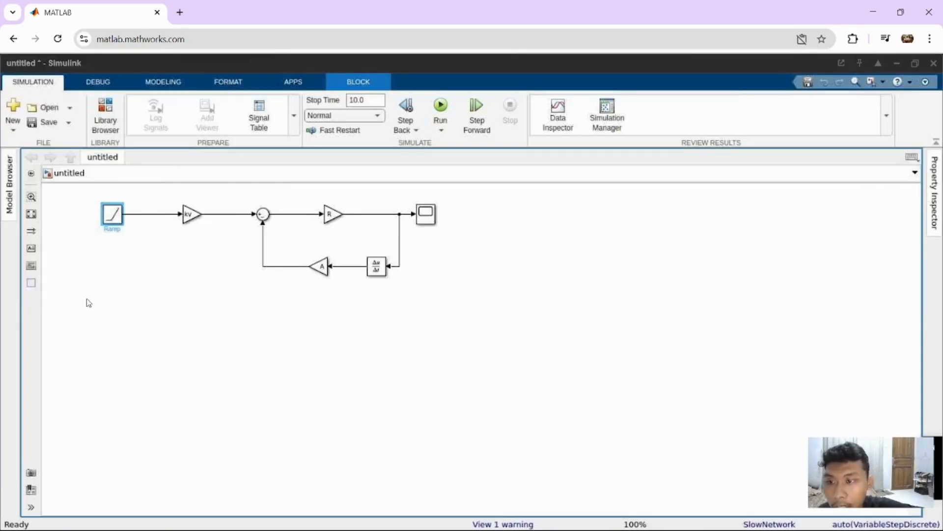
- Run the simulation with the ramp slope of 5 and view the response in the Scope
left_click(440, 107)
double_click(426, 215)
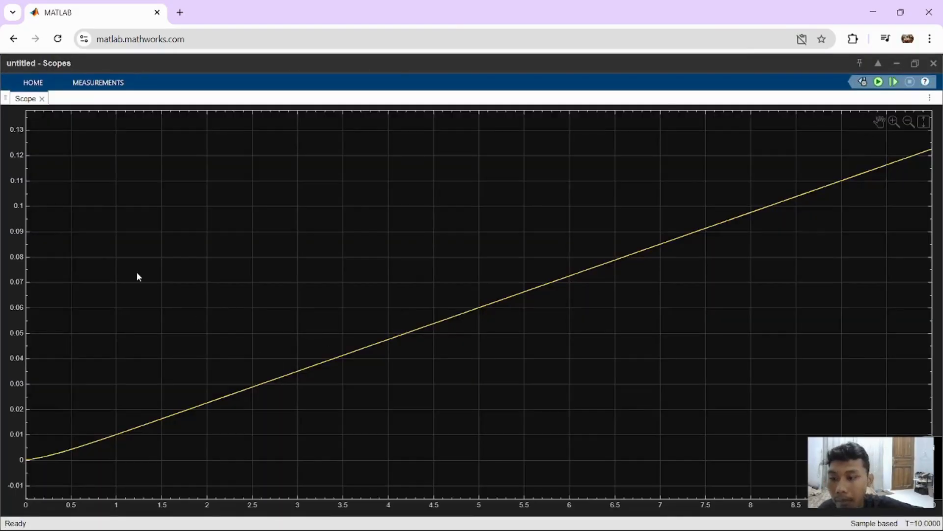
left_click(899, 63)
- Set the Ramp block's slope to 10
left_click(116, 214)
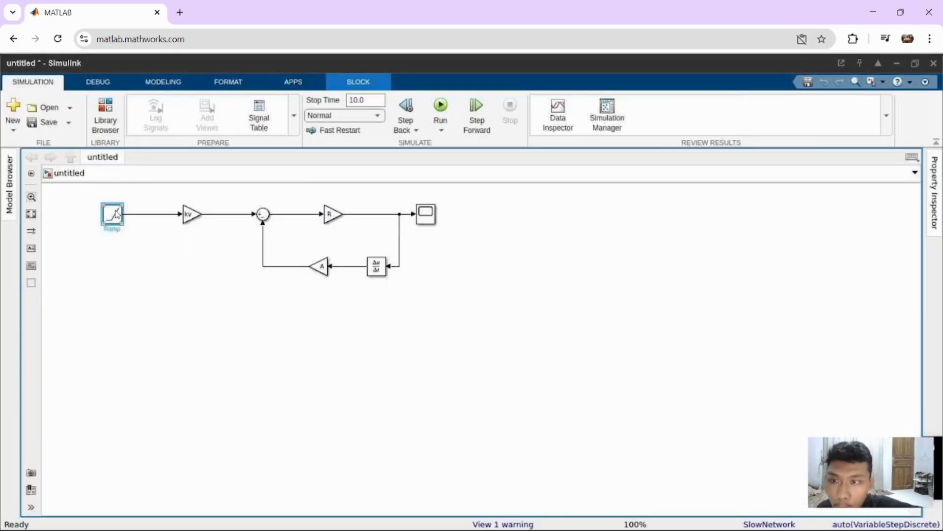
double_click(116, 215)
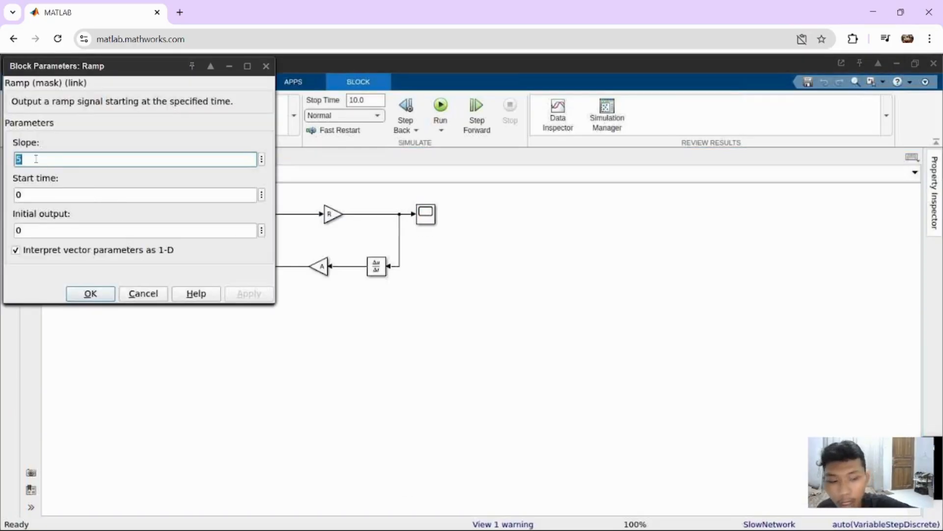
key("BackSpace")
type("10")
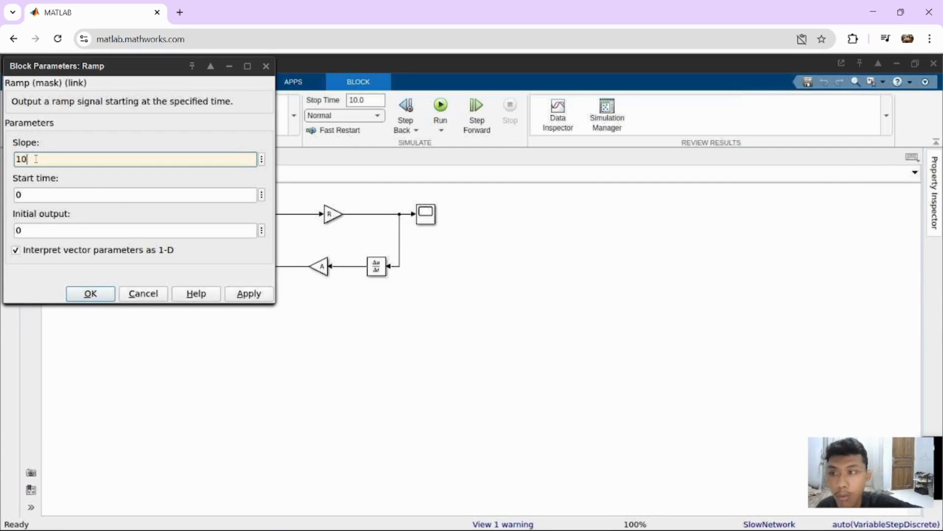
left_click(87, 298)
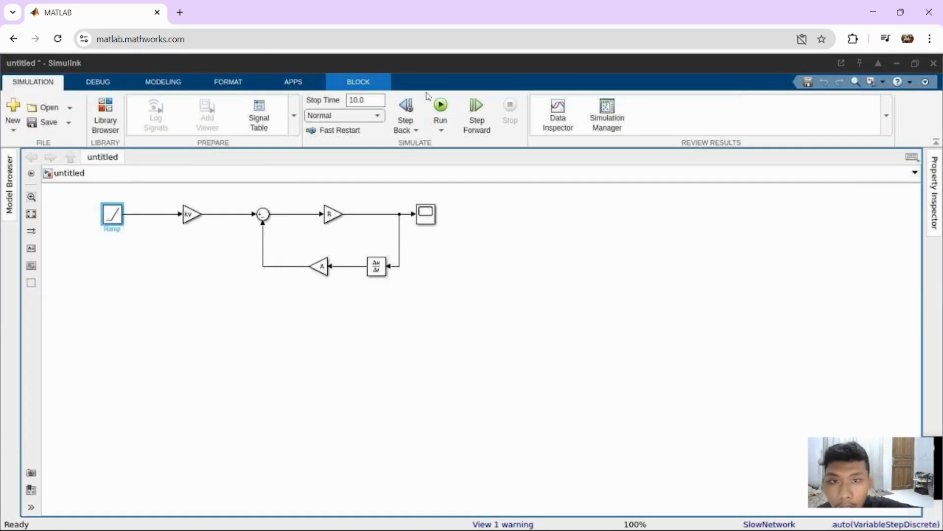
- Run the simulation with the ramp slope of 10 and examine the Scope plot
left_click(438, 109)
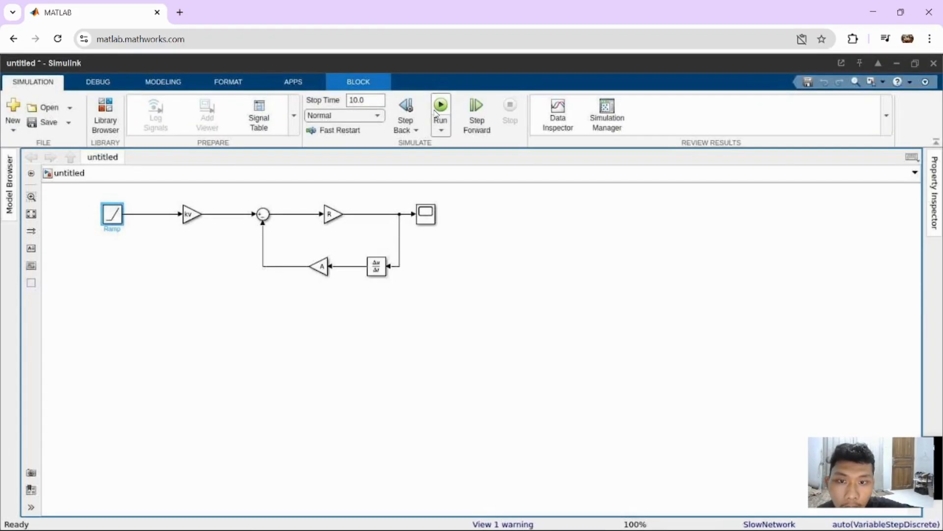
double_click(418, 217)
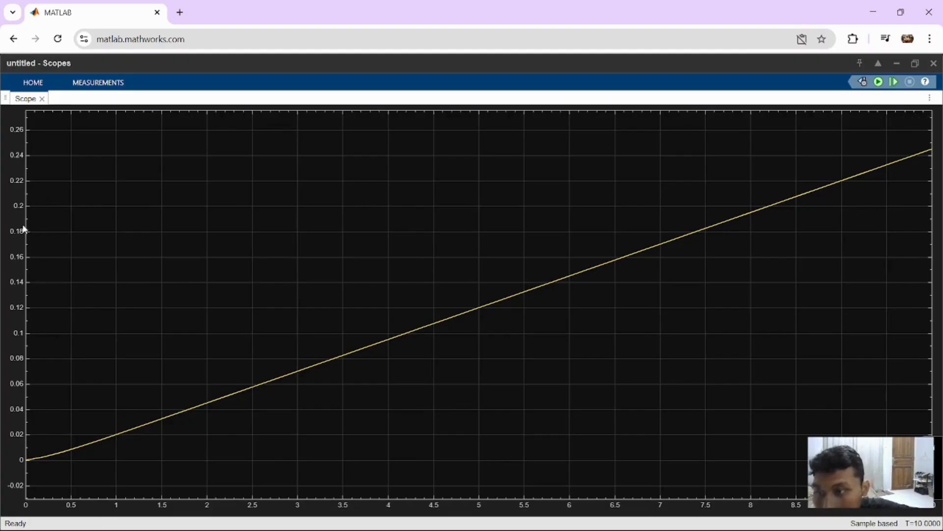
left_click(897, 63)
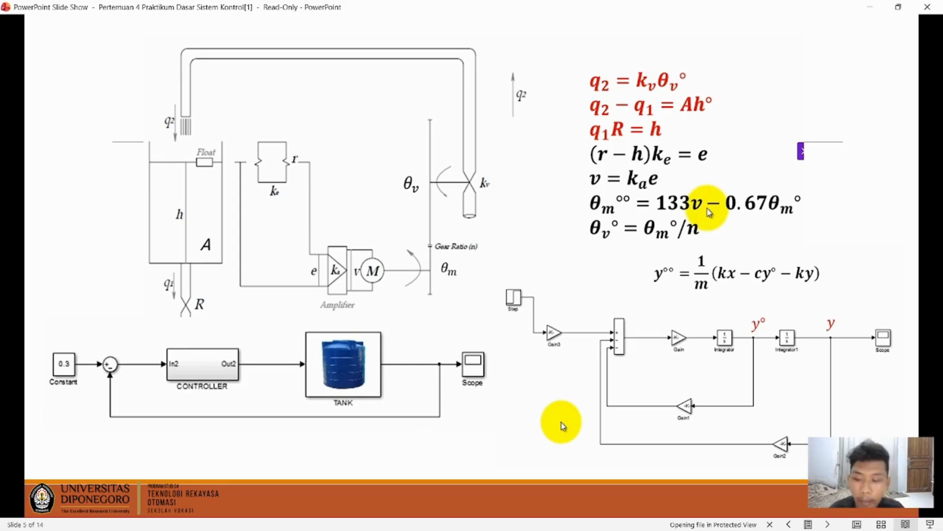
- Review the equations and the controller-tank block diagram on the PowerPoint slide, and return to the PRPOTIONALTANK model in Chrome
key("super+Tab")
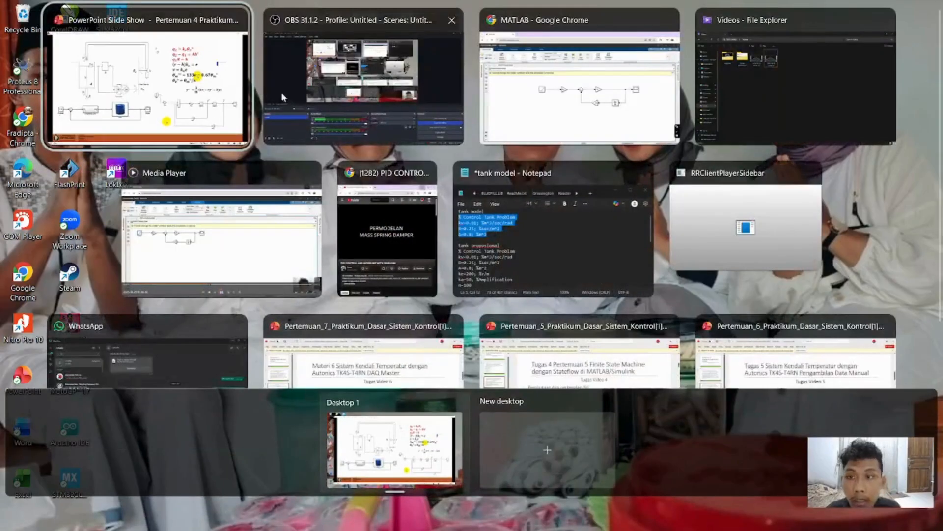
left_click(232, 71)
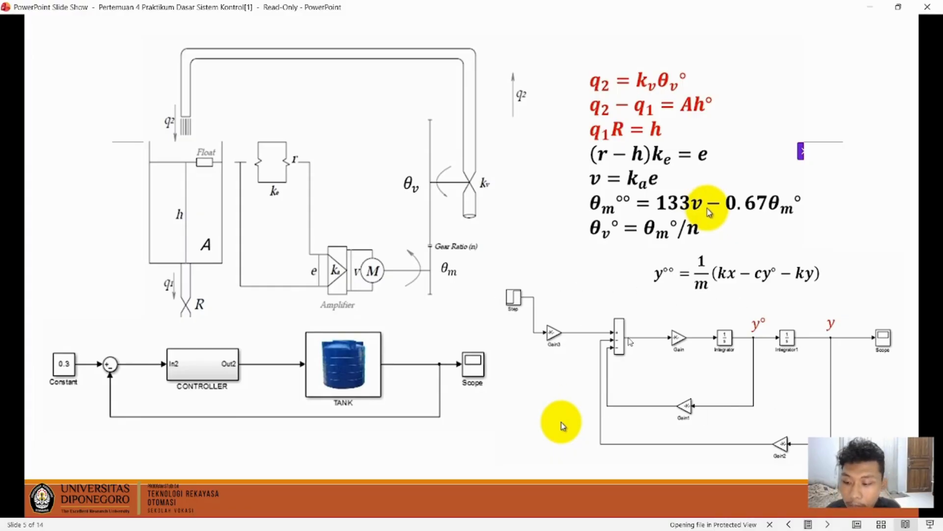
key("super+Tab")
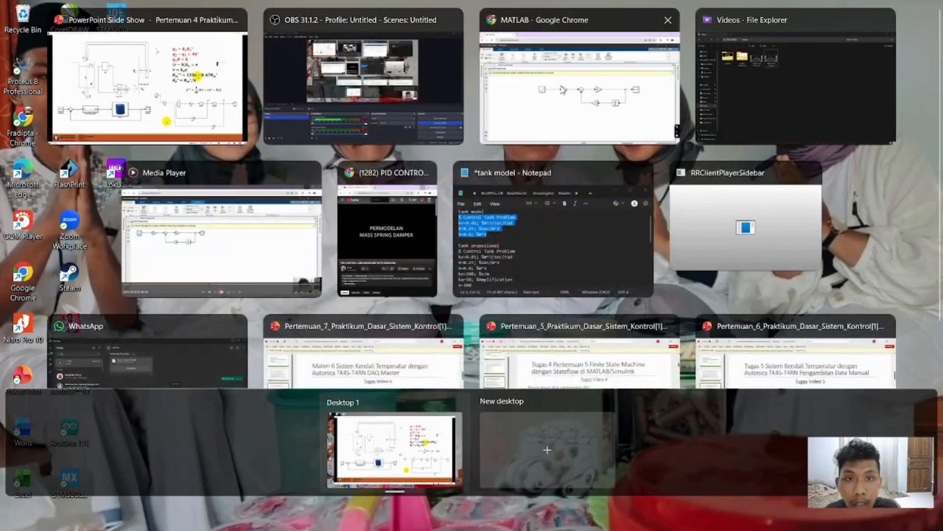
left_click(563, 93)
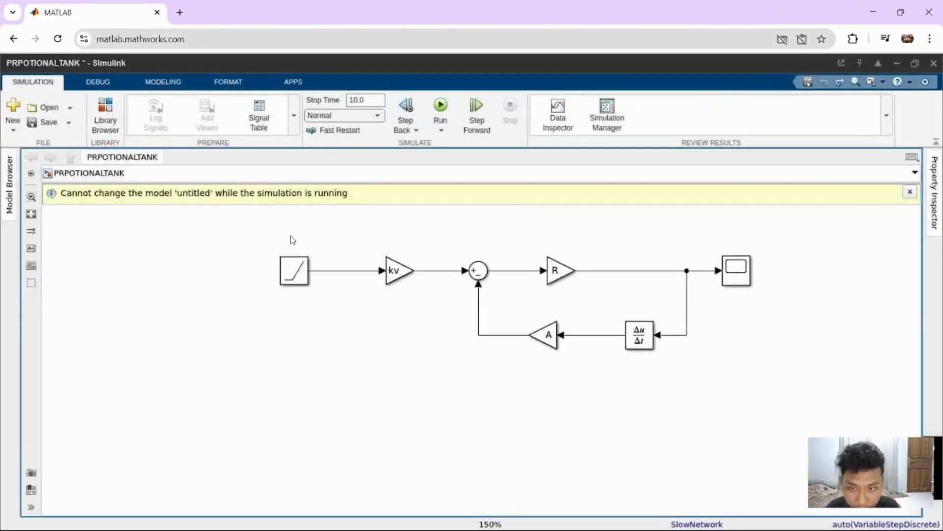
- Delete the Ramp and Scope blocks from the PRPOTIONALTANK model
left_click(301, 273)
key("Delete")
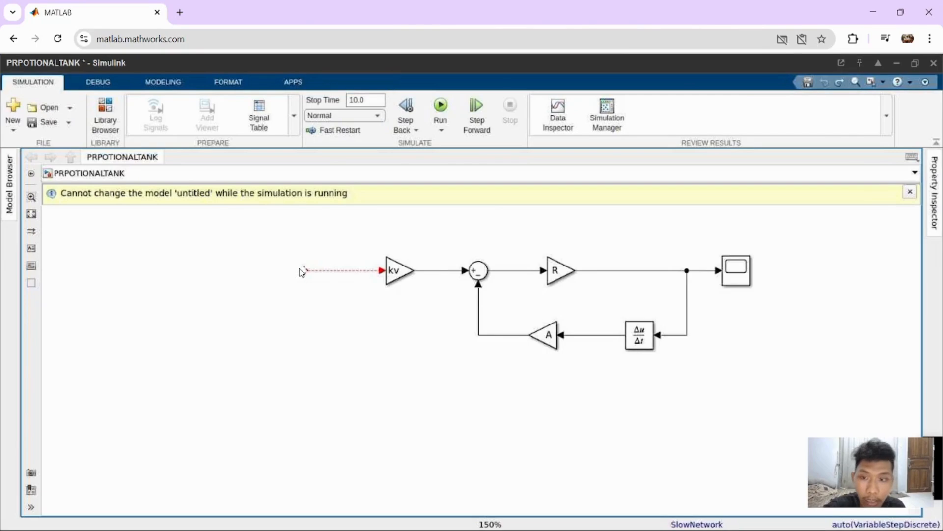
left_click(740, 279)
key("Delete")
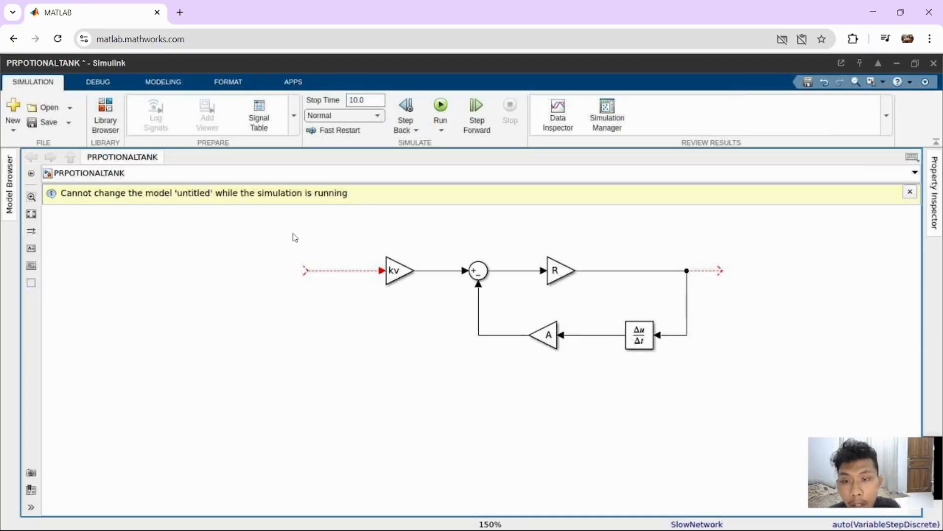
- Group the kv, Sum, R, A and Derivative blocks with their lines into a subsystem and check its contents
left_click_drag(293, 233, 649, 349)
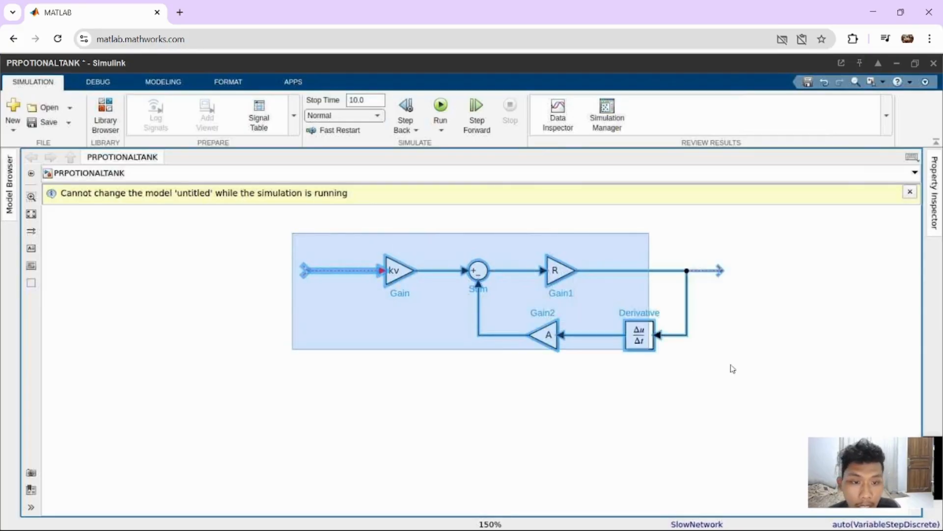
left_click_drag(732, 368, 769, 366)
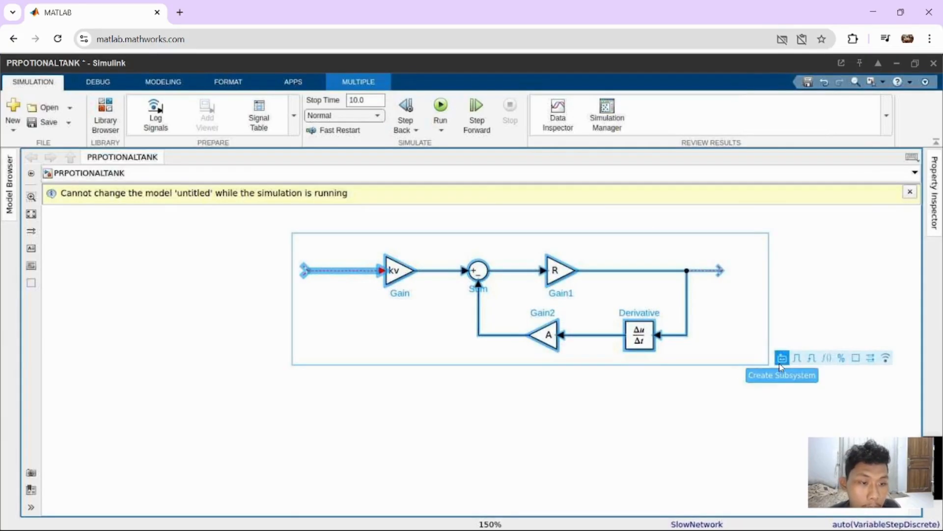
left_click(781, 366)
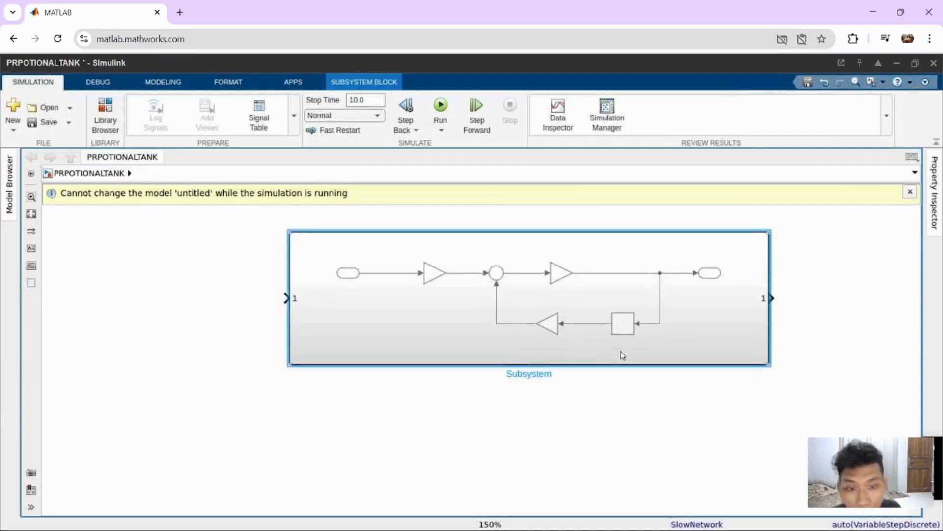
double_click(478, 292)
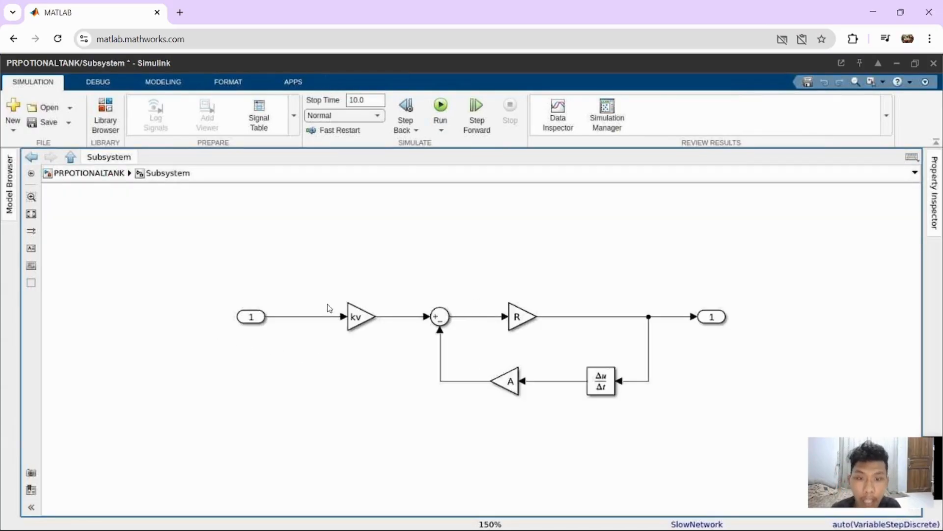
left_click(70, 157)
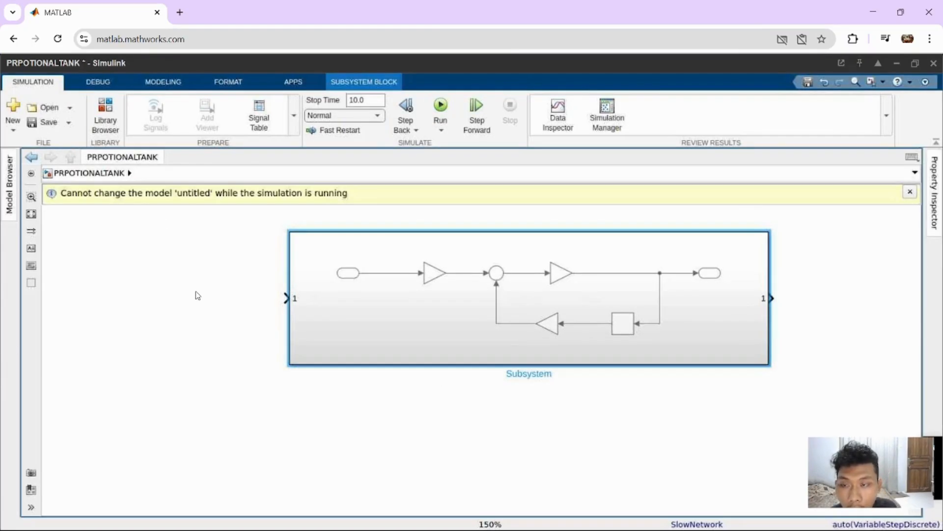
- Add a new Simulink Subsystem block in front of the tank subsystem's input
scroll(198, 296, "down", 2)
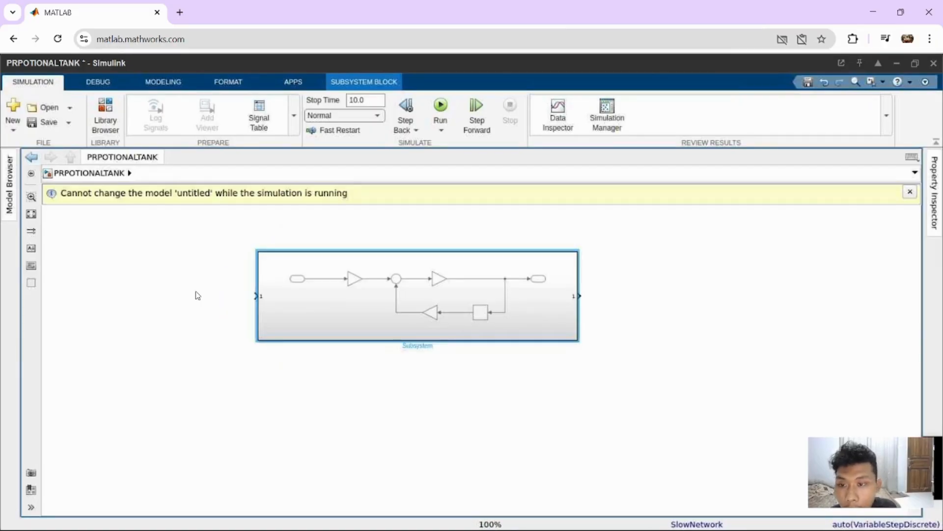
double_click(197, 295)
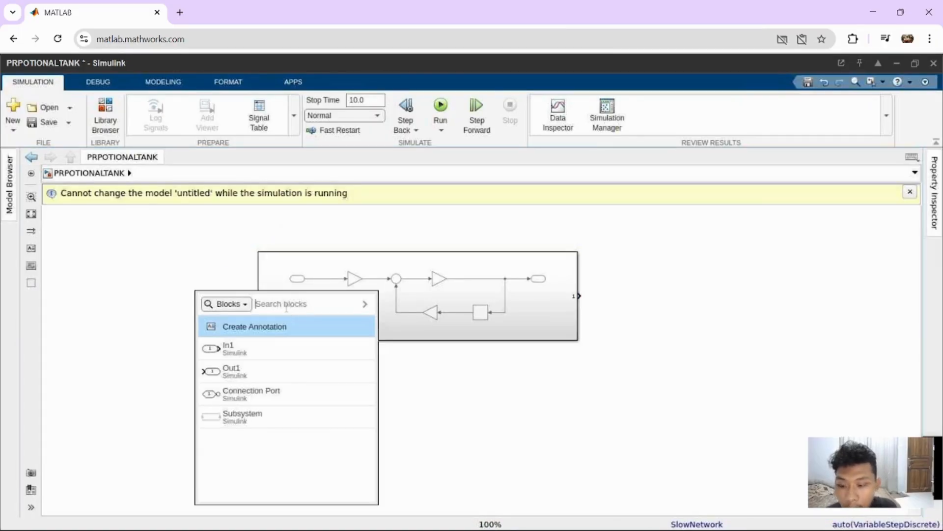
type("sub")
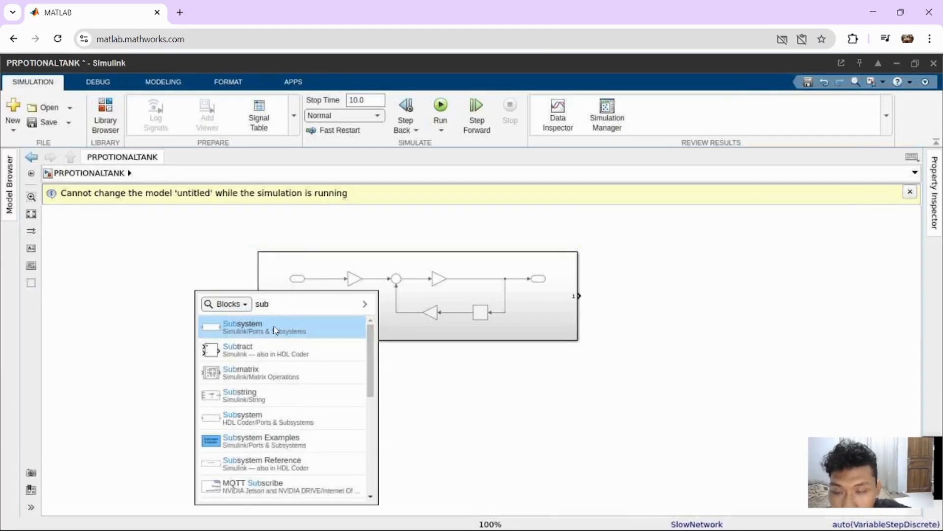
left_click(275, 327)
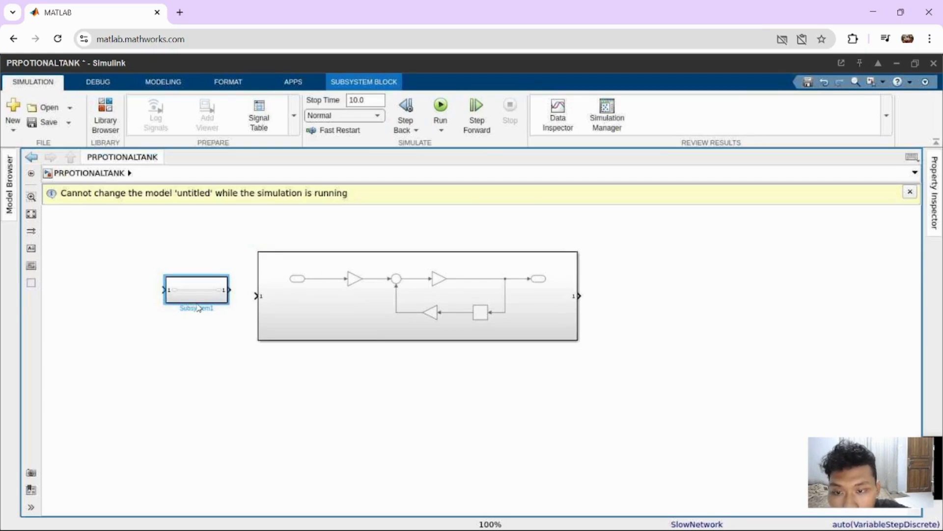
- Inside the new subsystem, move the In1 and Out1 ports up into one widely spaced row and remove the line between them
double_click(199, 289)
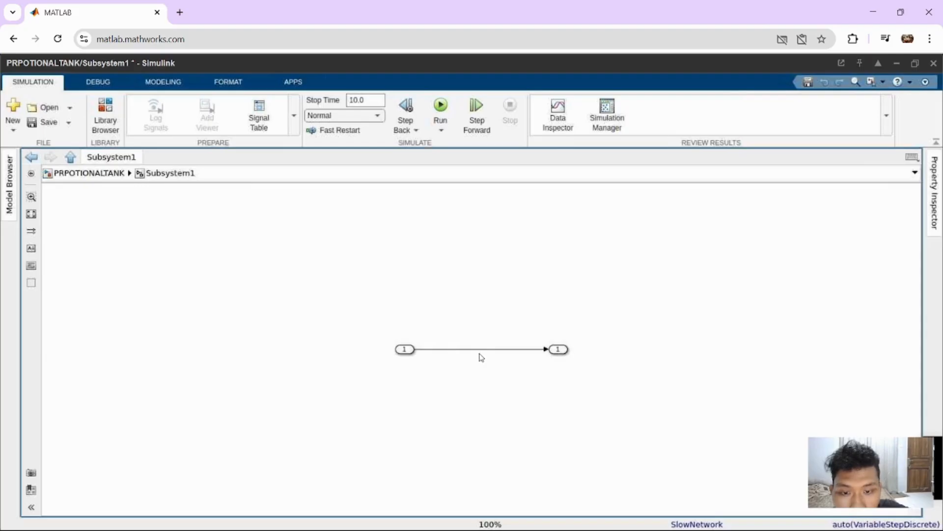
left_click(481, 351)
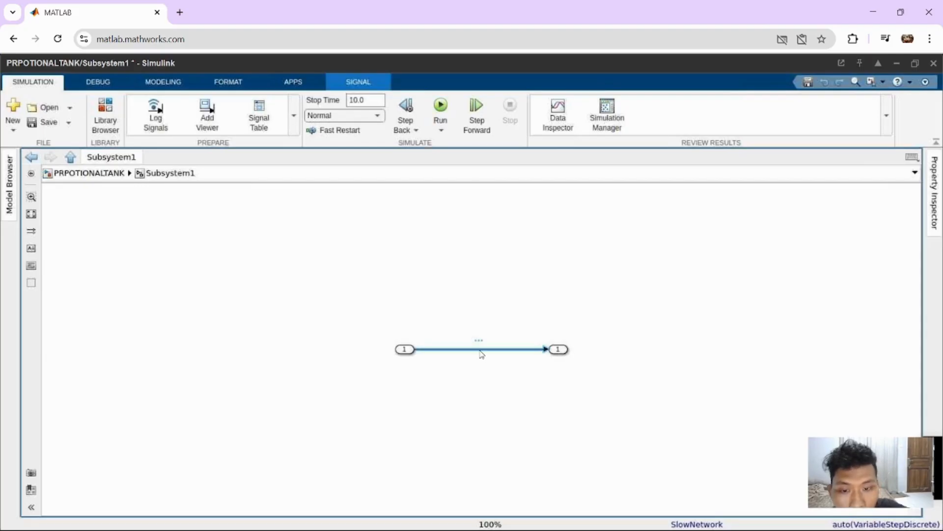
key("Delete")
left_click(406, 350)
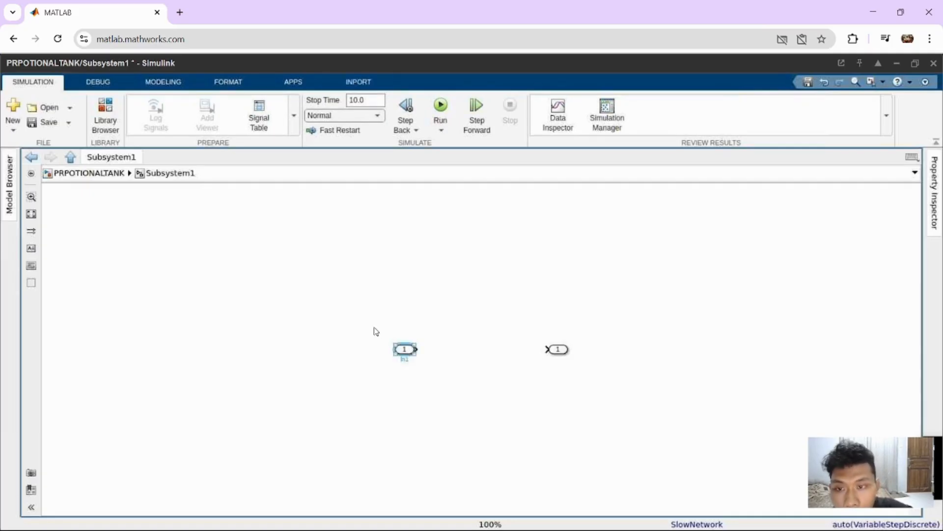
left_click_drag(405, 349, 143, 263)
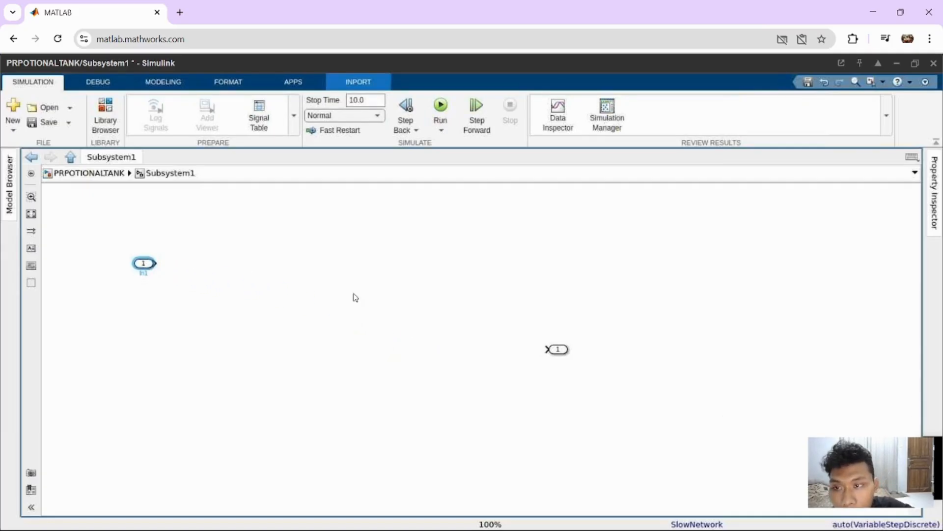
left_click_drag(563, 356, 418, 269)
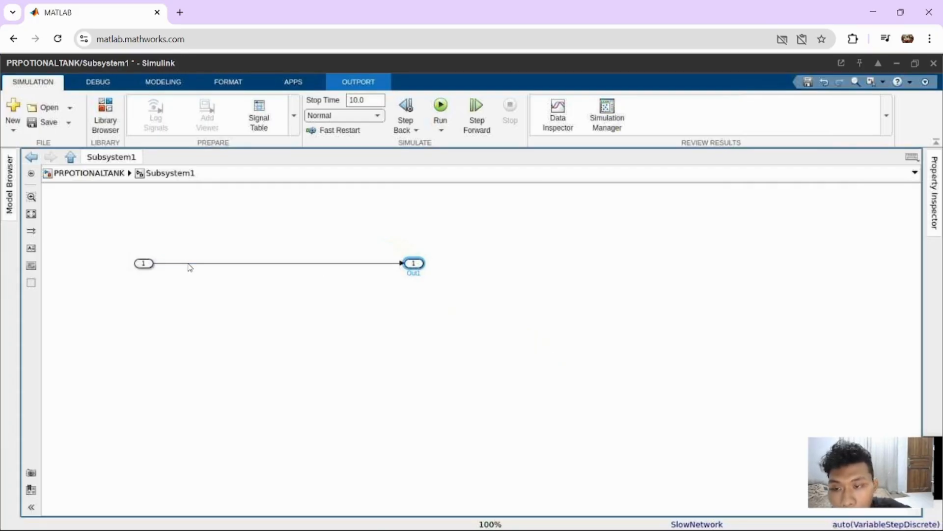
left_click(189, 264)
key("Delete")
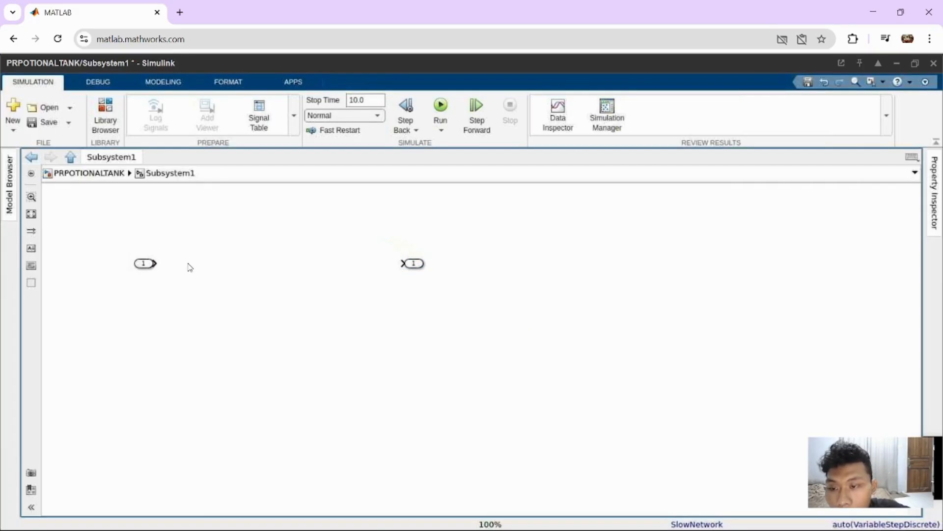
- Add two Gain blocks in a row after the In1 port, spacing the second out and connecting it to the first
double_click(189, 267)
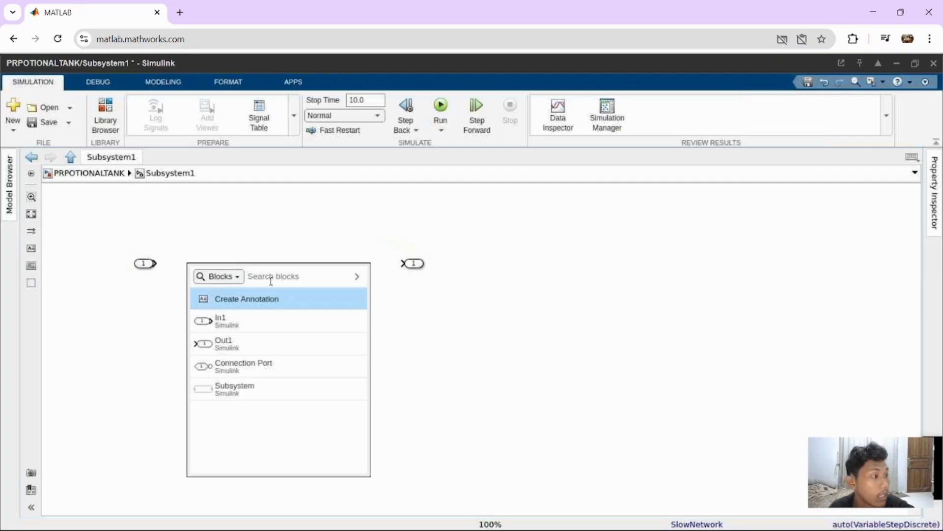
type("g")
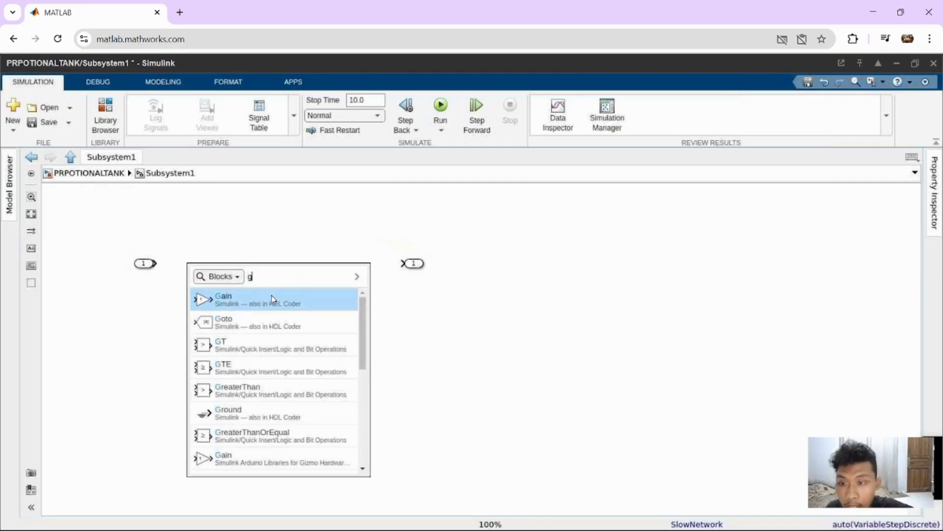
left_click(274, 299)
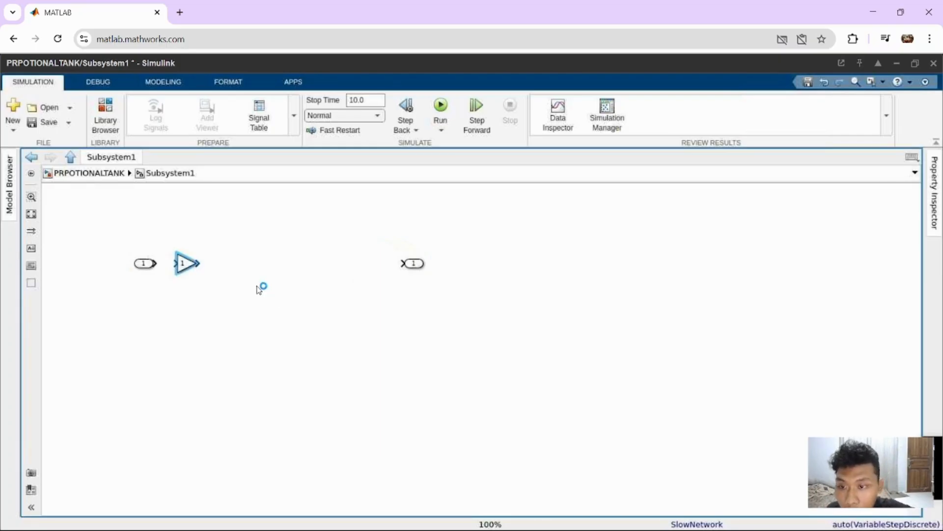
left_click(224, 267)
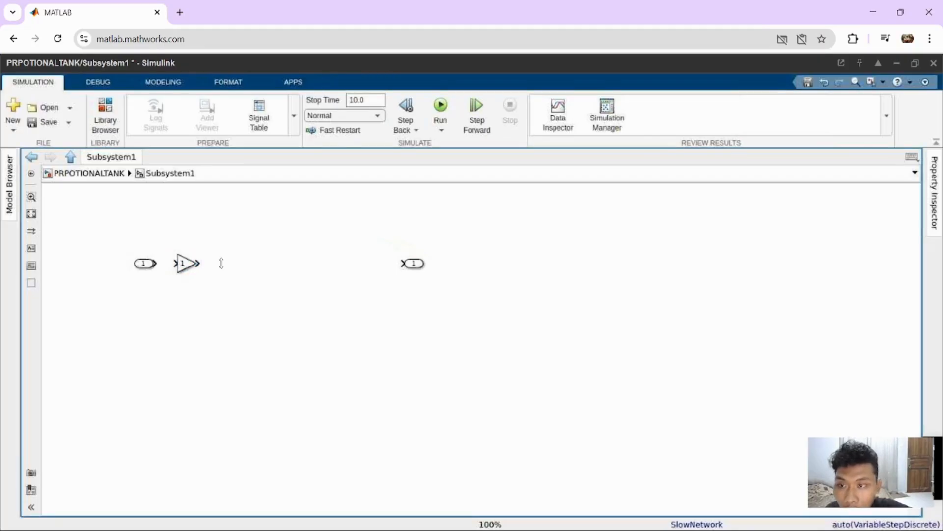
double_click(224, 267)
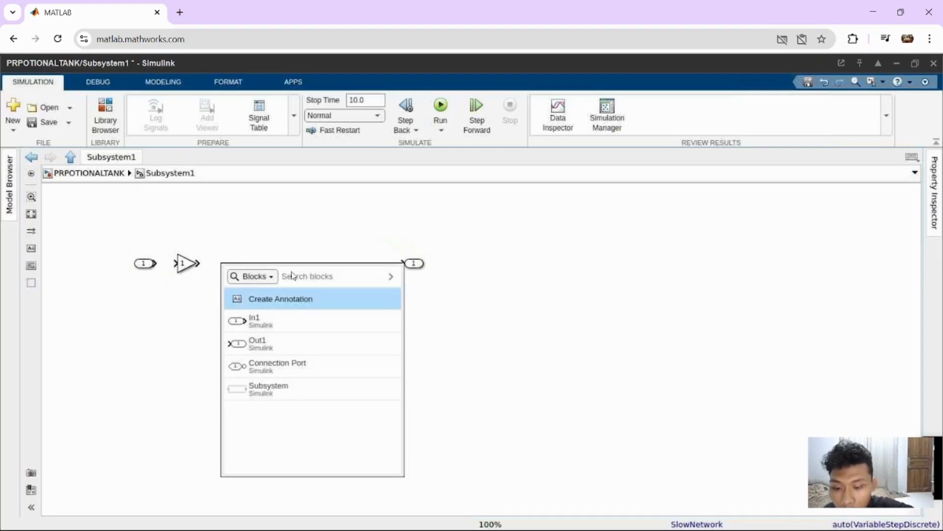
type("gai")
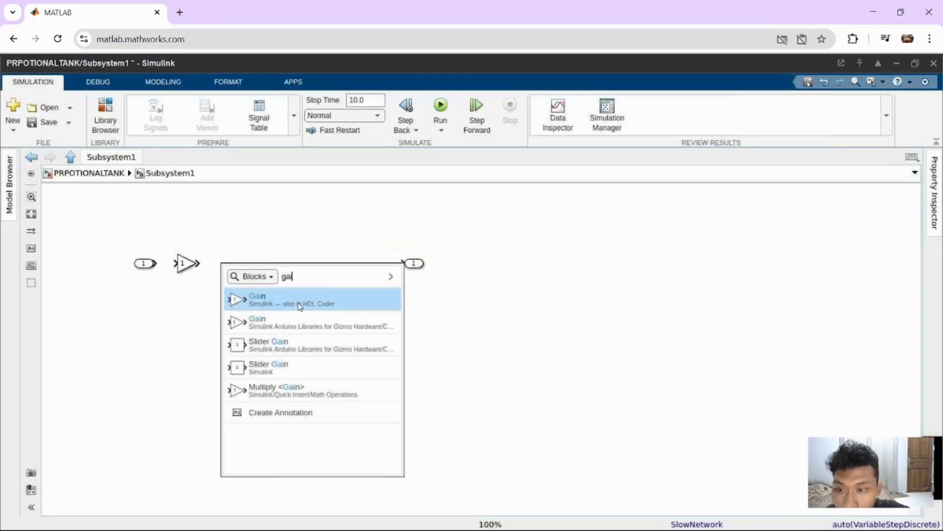
left_click(300, 305)
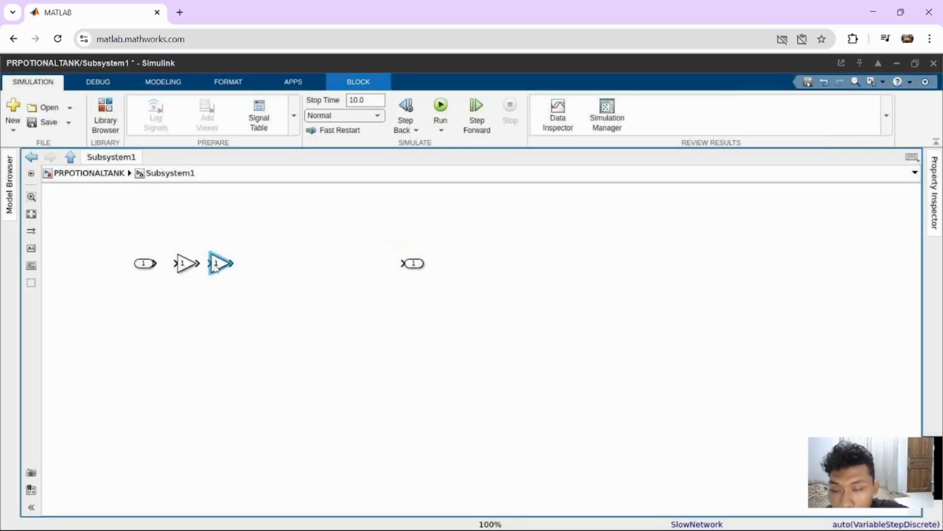
left_click_drag(215, 268, 247, 268)
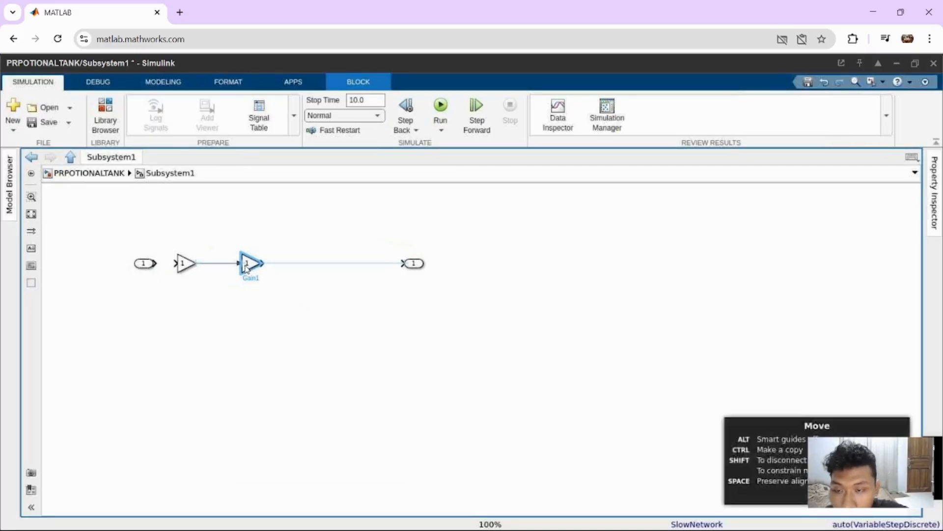
- Add a Sum block and an Integrator block between the second Gain and the Out1 port
left_click(311, 261)
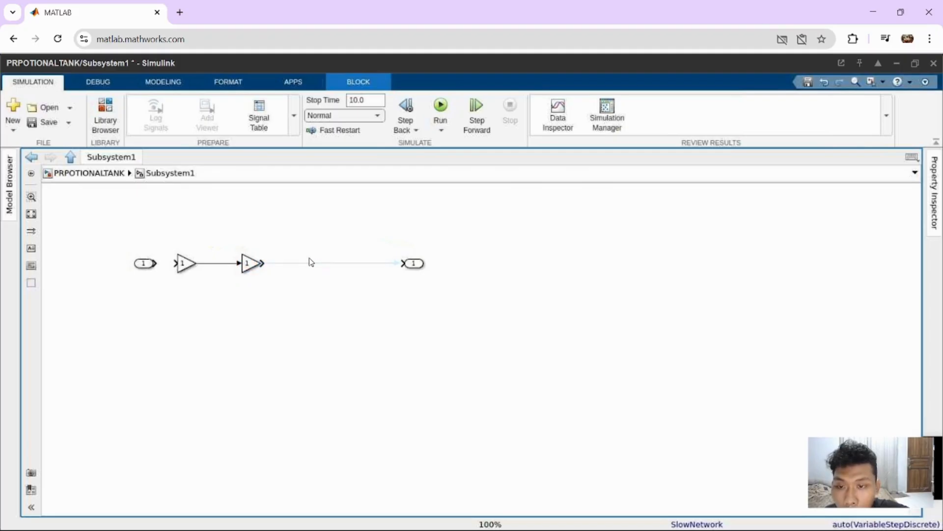
double_click(310, 262)
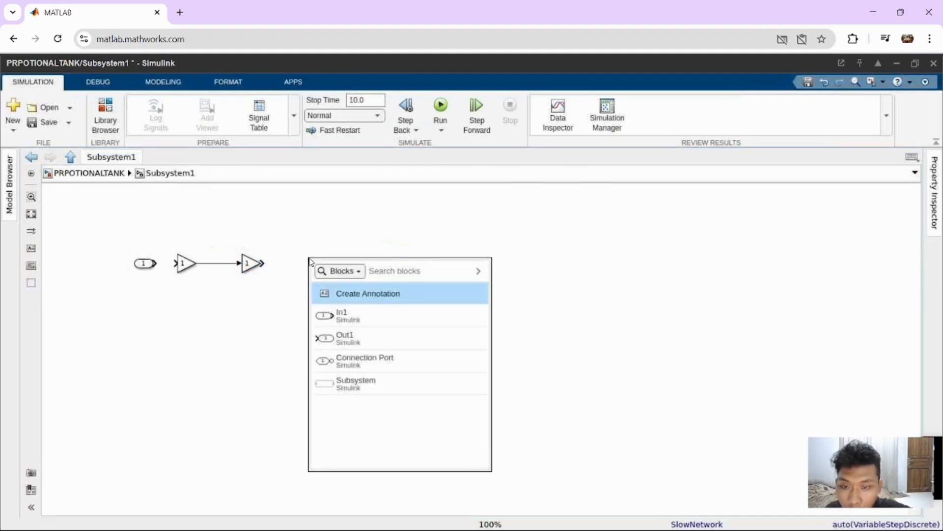
type("sum")
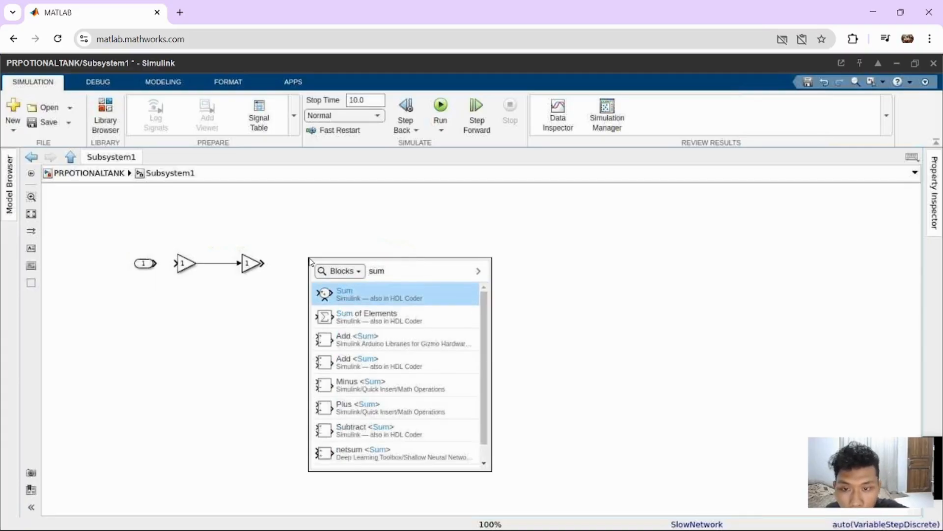
left_click(350, 293)
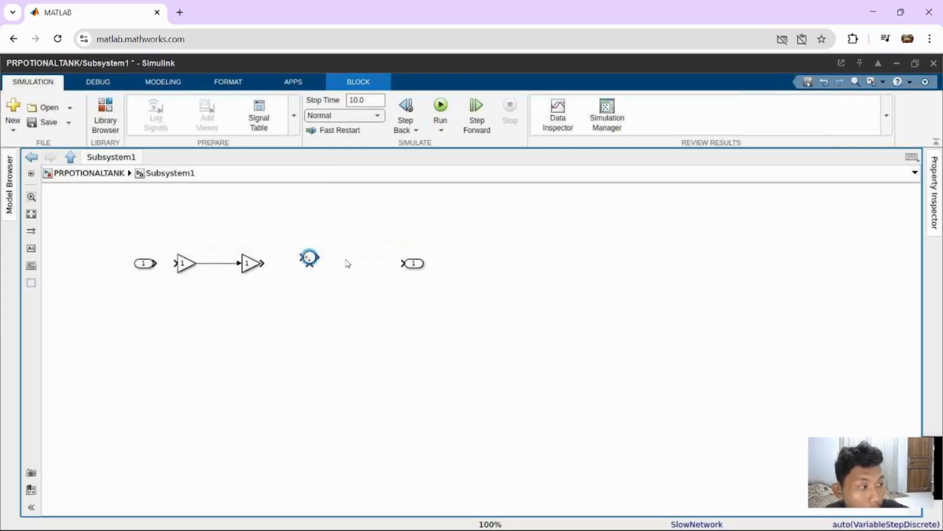
left_click(348, 264)
double_click(347, 264)
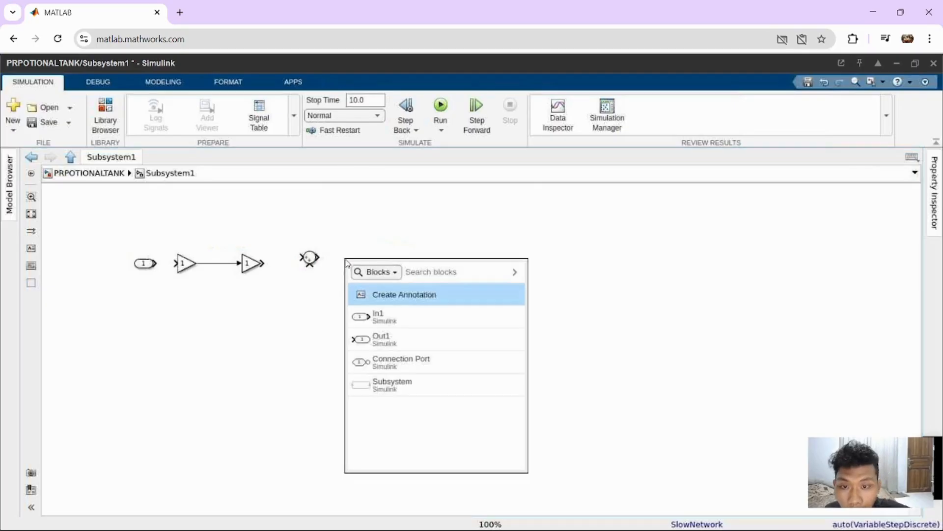
type("in")
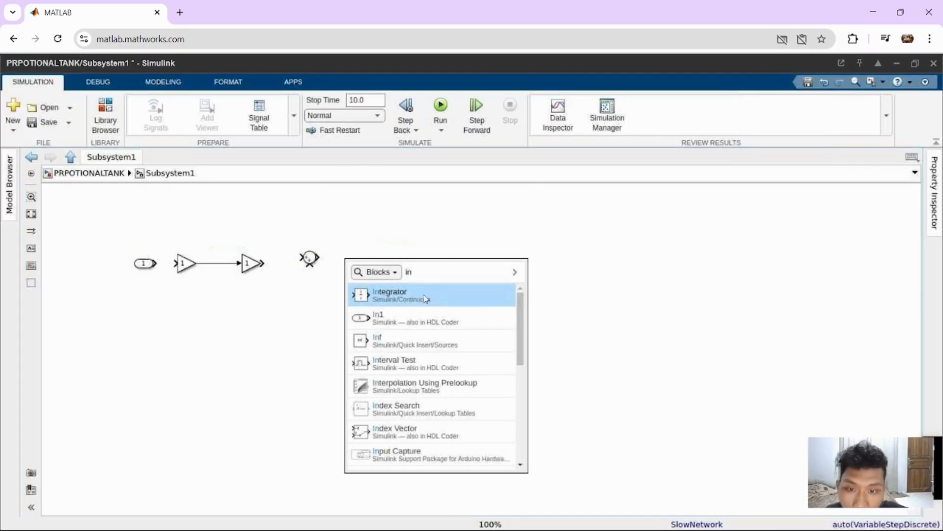
left_click(425, 298)
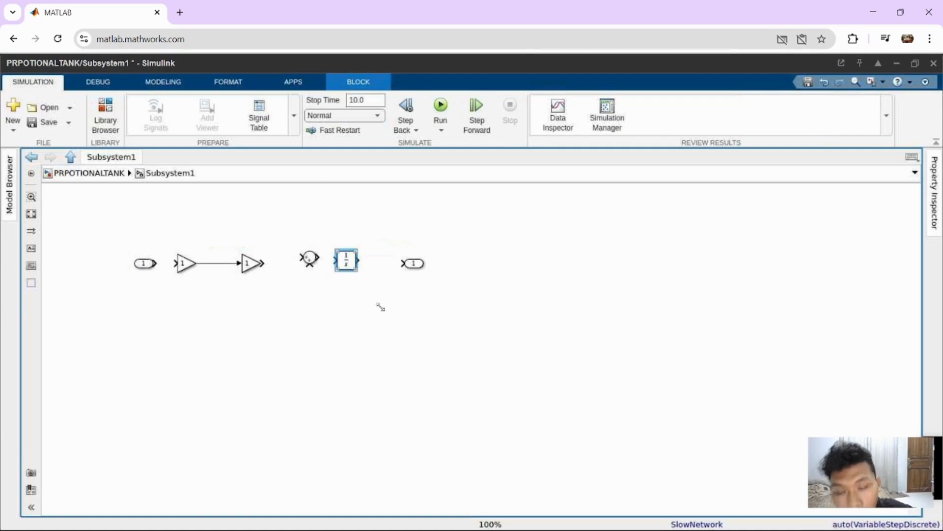
- Add a third Gain block and place it just below the Sum block
left_click(269, 327)
double_click(269, 327)
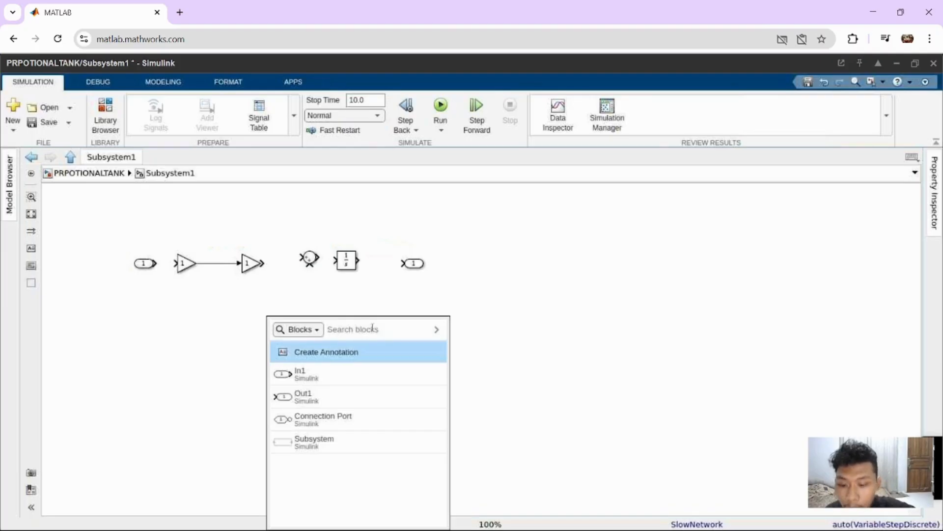
type("gain")
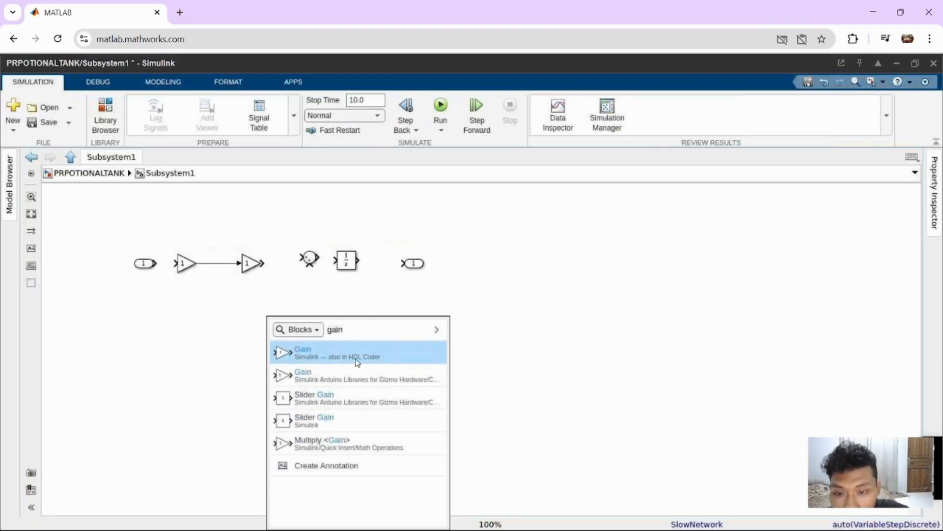
left_click(356, 362)
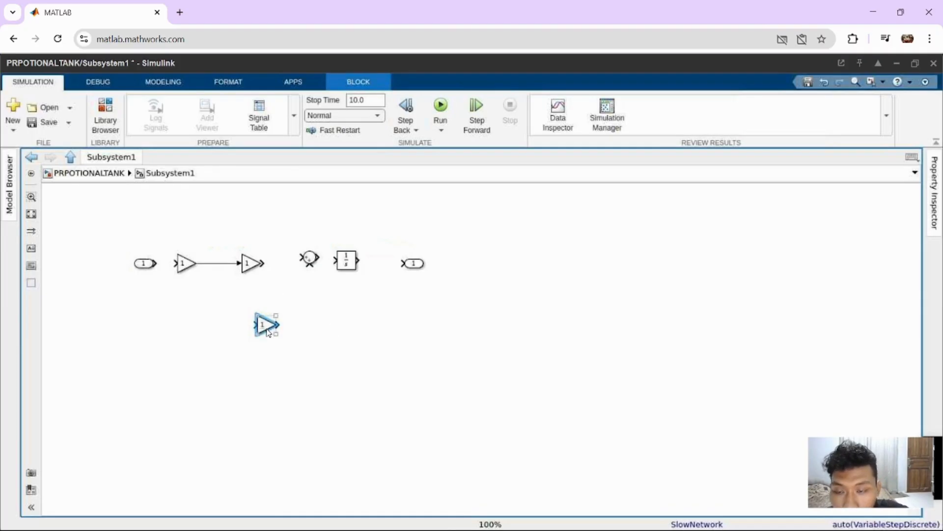
left_click_drag(268, 333, 320, 296)
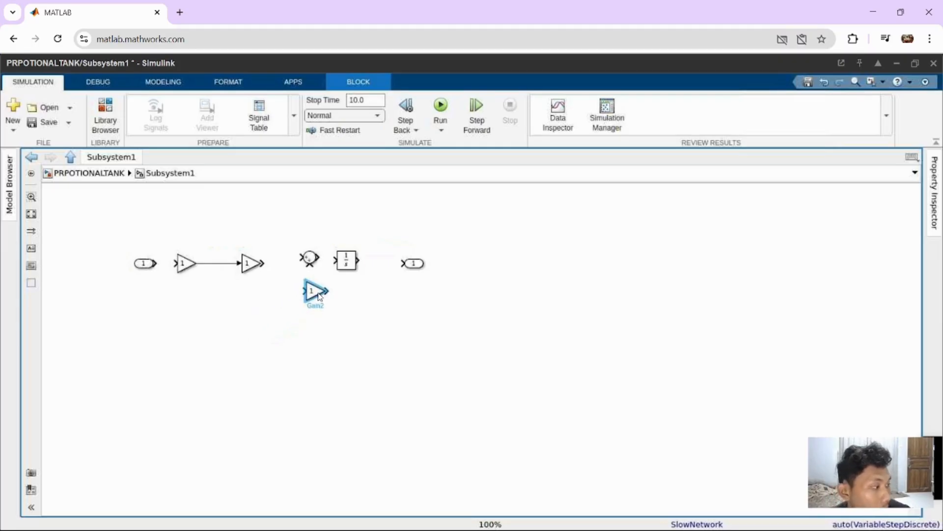
- Rotate the Gain block below the Sum by 180 degrees so that its output faces left
left_click(315, 298)
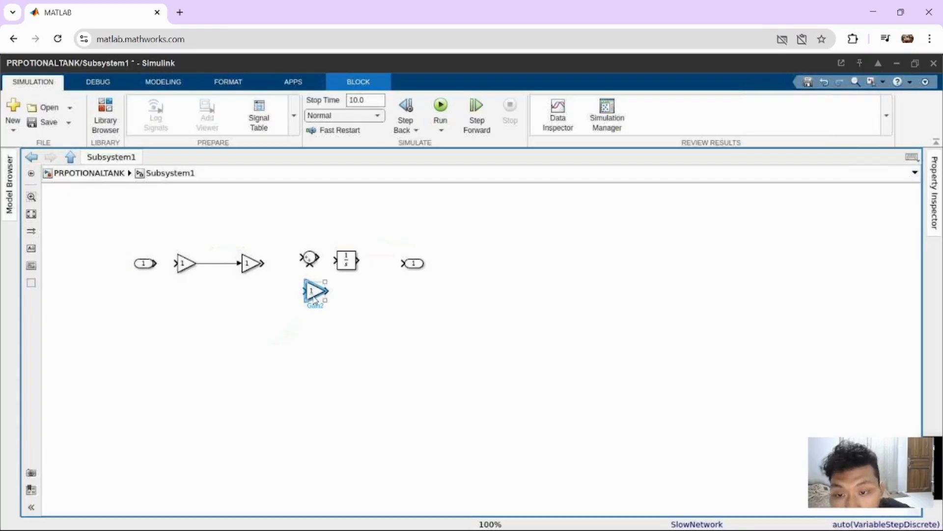
left_click(323, 301)
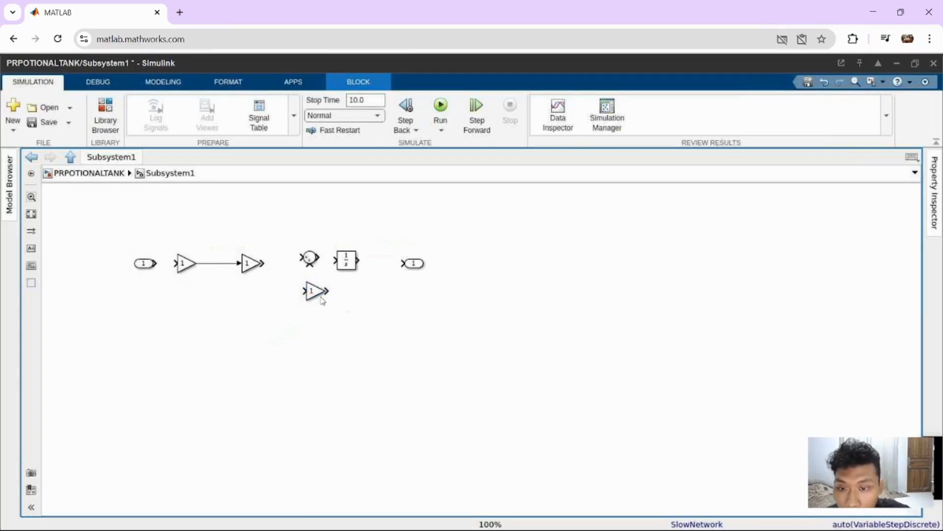
left_click(323, 301)
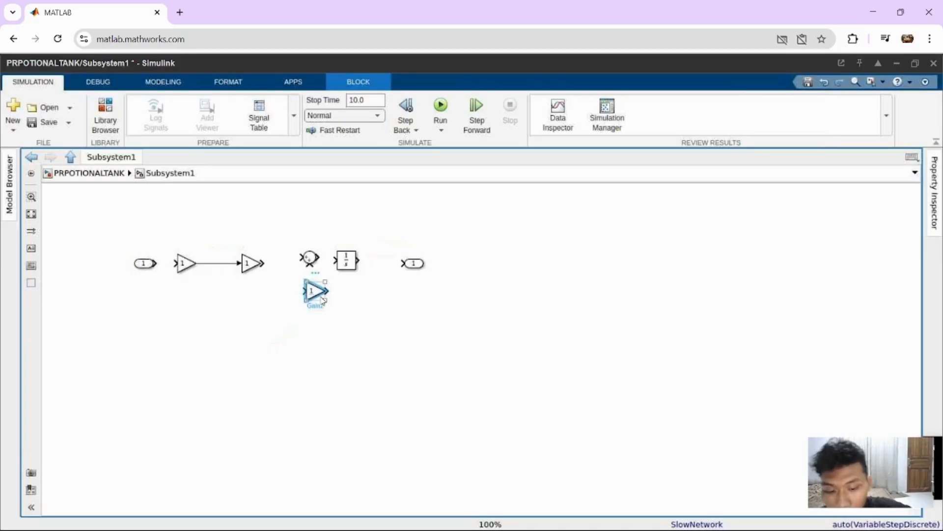
key("ctrl+shift+r")
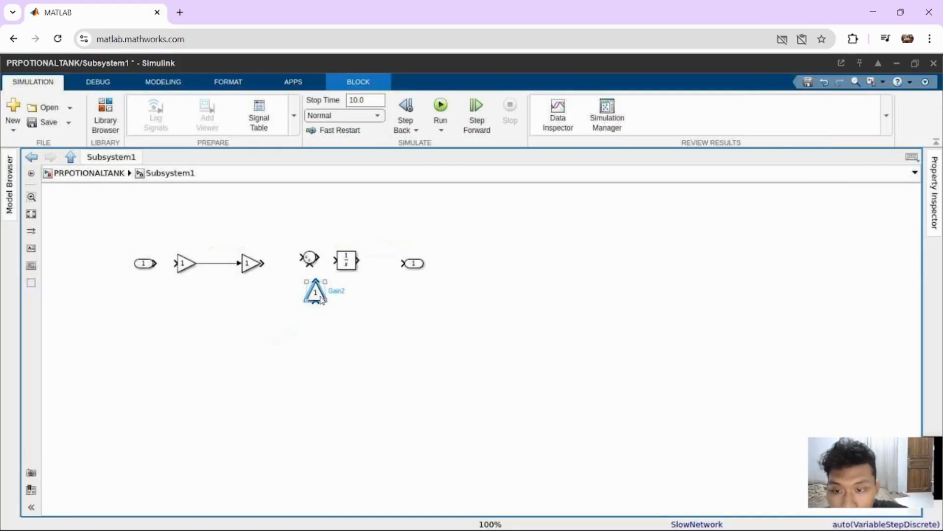
key("ctrl+shift+r")
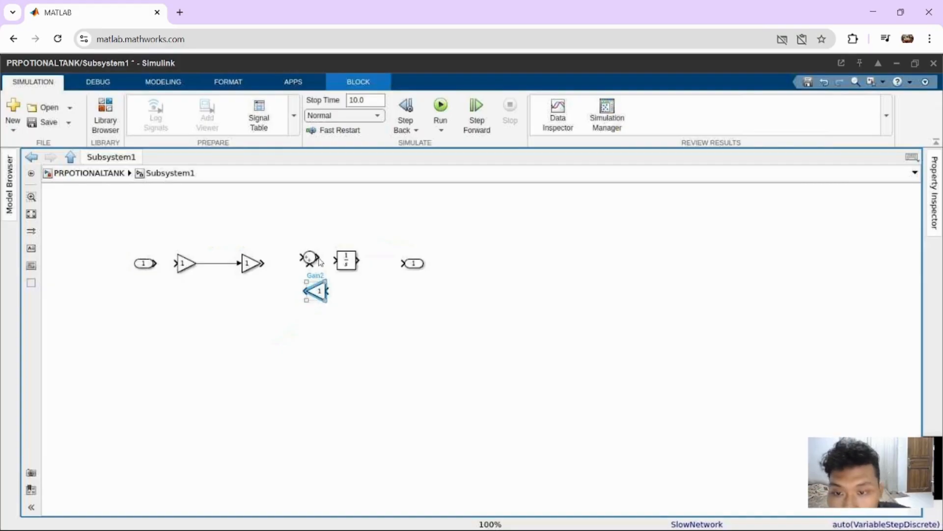
- Align the Sum block with the row and wire In1 through both Gain blocks and the Sum into the Integrator
left_click_drag(310, 257, 295, 265)
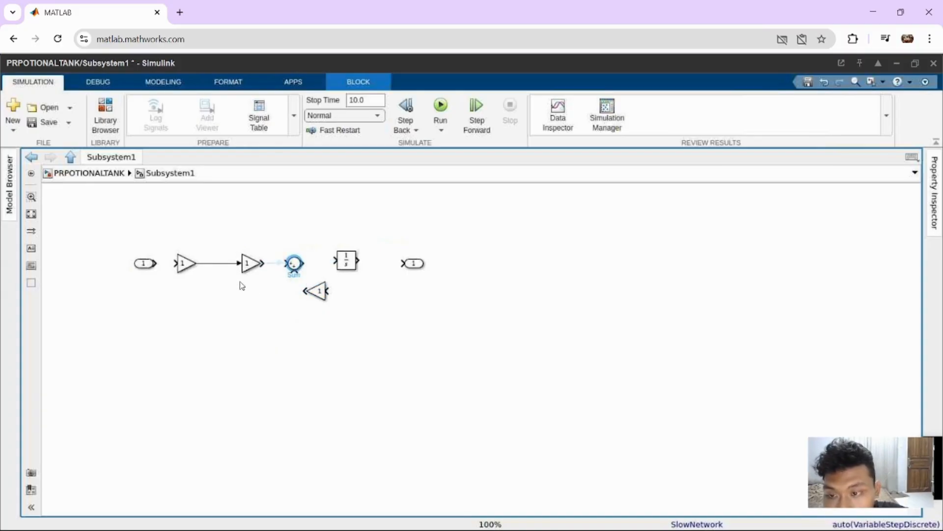
left_click(279, 304)
left_click_drag(156, 263, 176, 263)
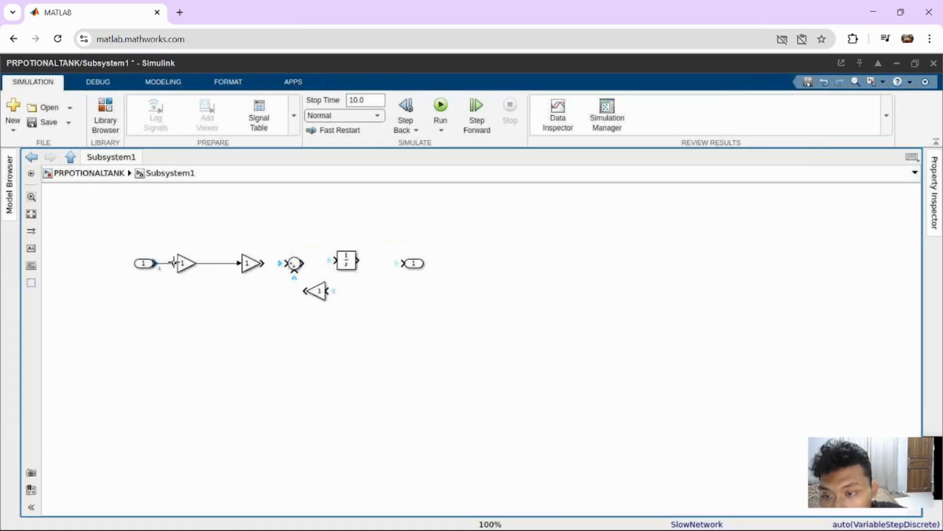
left_click(279, 265)
key("ctrl+z")
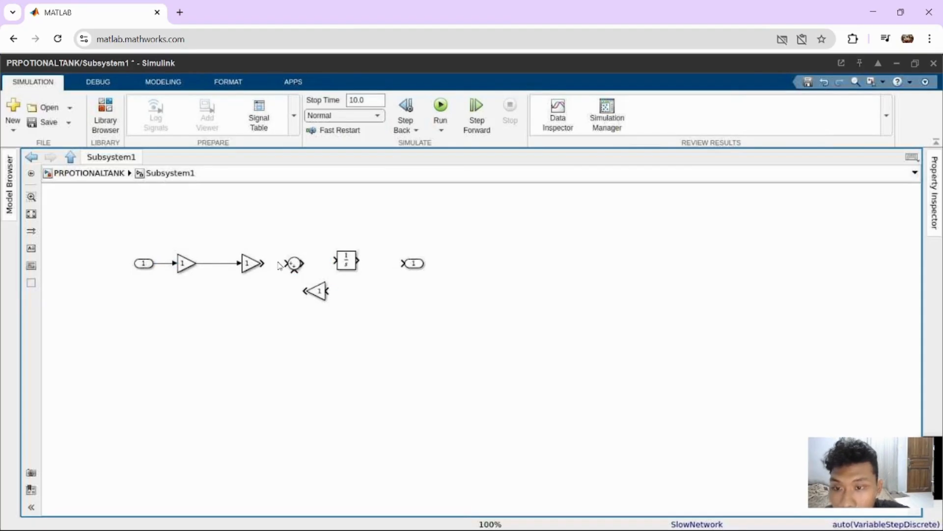
left_click(262, 264)
left_click_drag(266, 263, 332, 261)
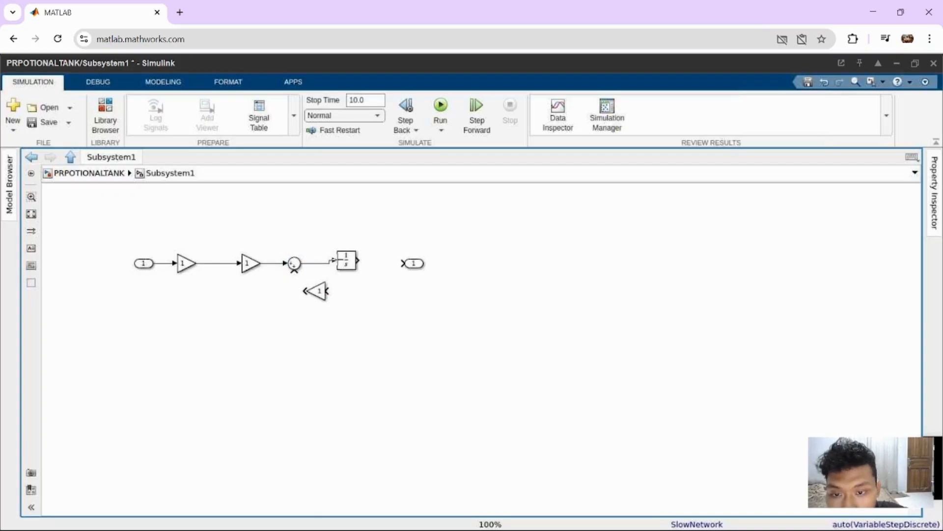
- Align the Integrator with the Sum block's row and connect its output to the Out1 port
left_click(341, 266)
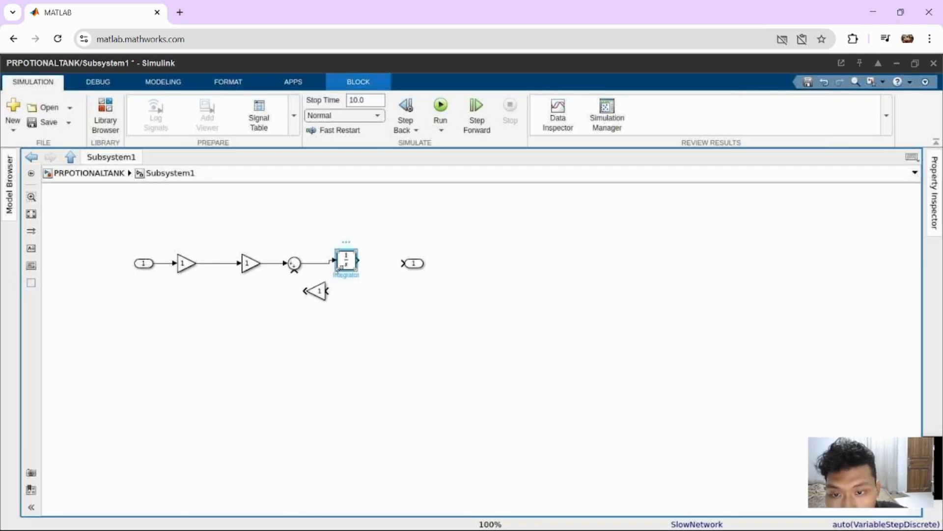
left_click(397, 311)
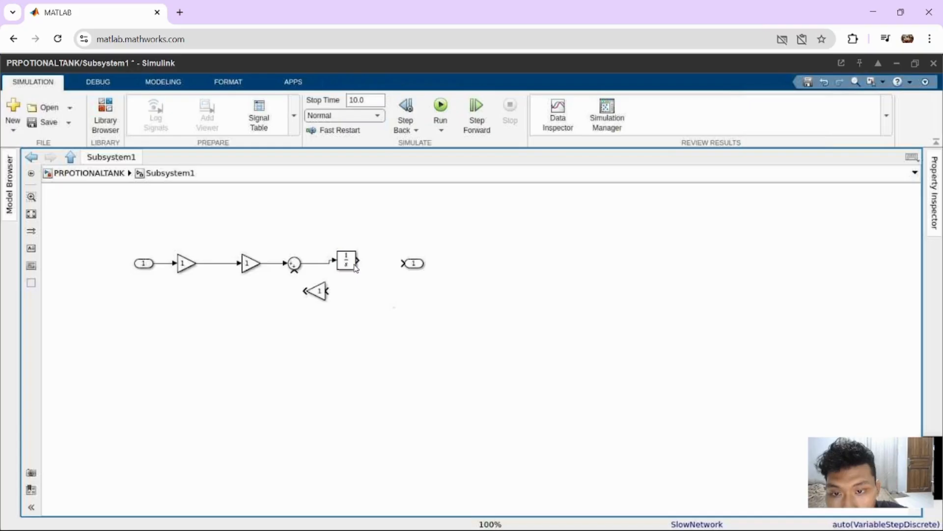
left_click_drag(354, 272, 358, 270)
left_click(396, 250)
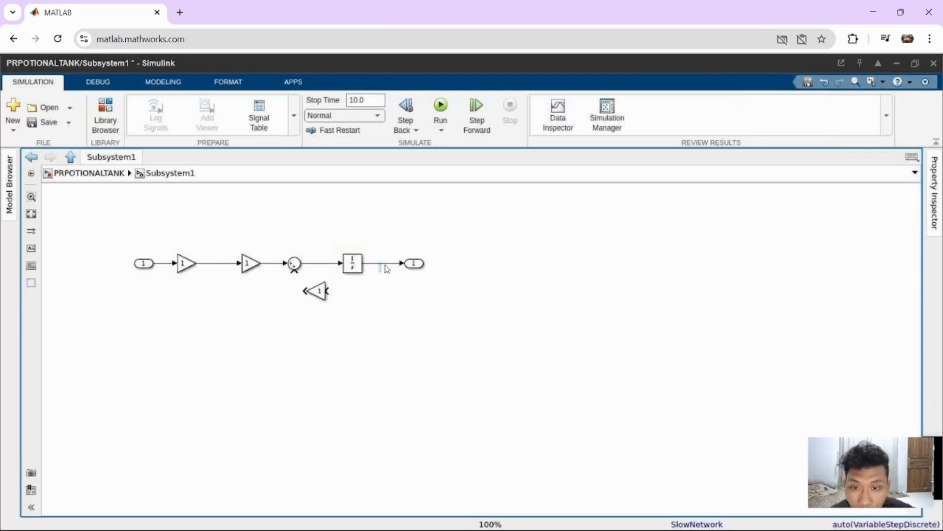
- Delete the line between the Integrator and Out1 and insert a fourth Gain block in the gap
left_click(388, 265)
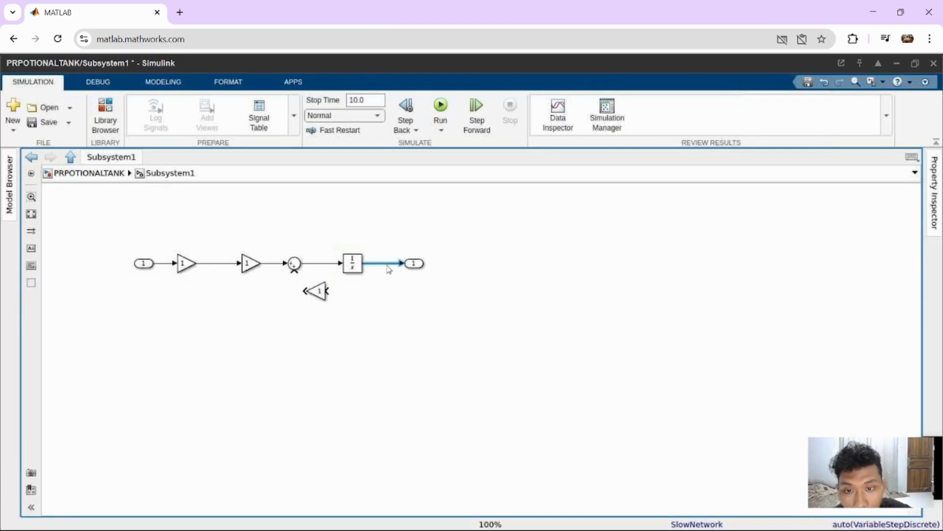
left_click(388, 268)
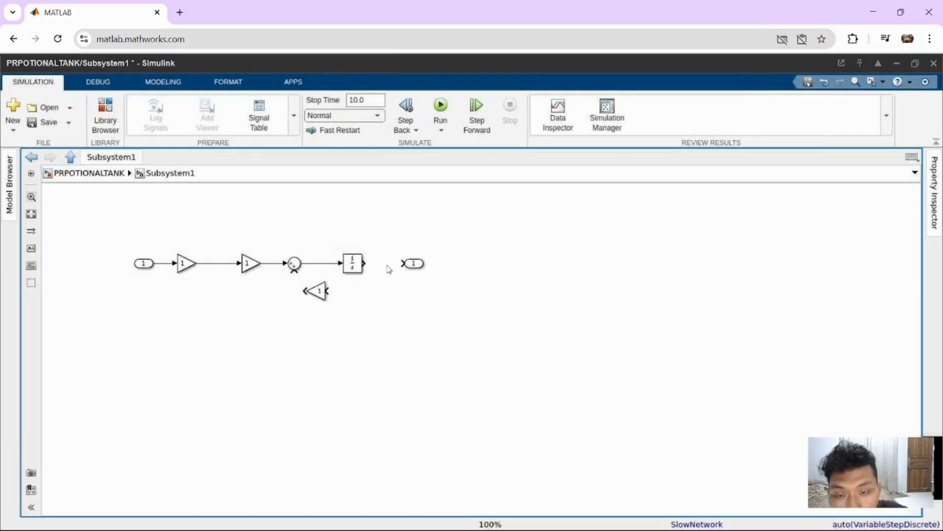
double_click(388, 268)
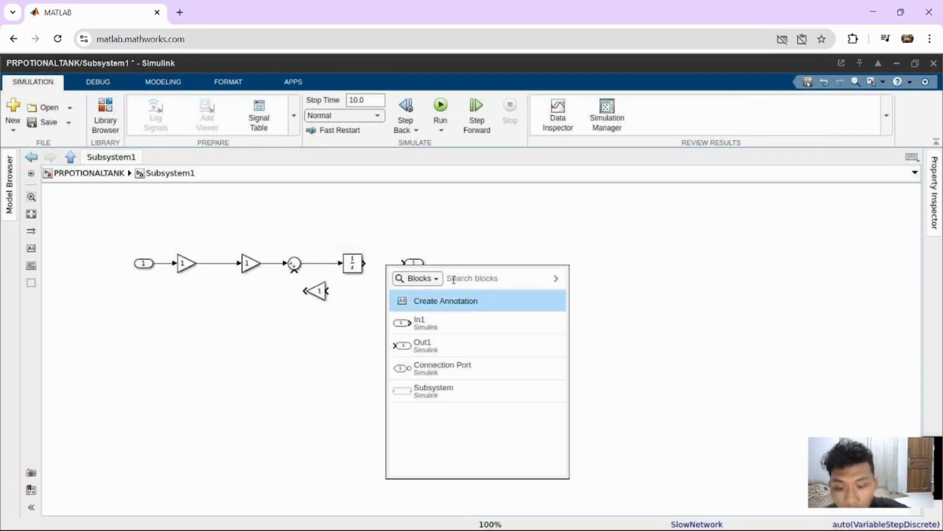
type("gal")
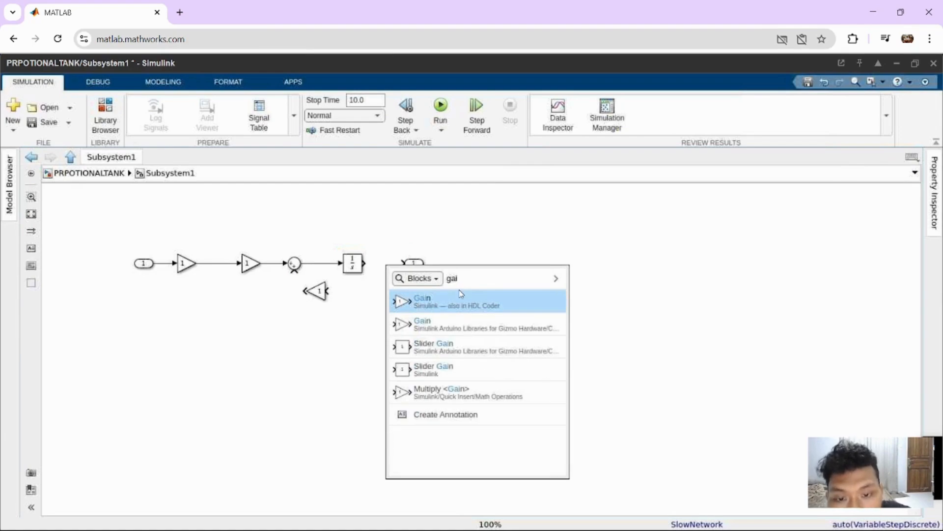
left_click(461, 293)
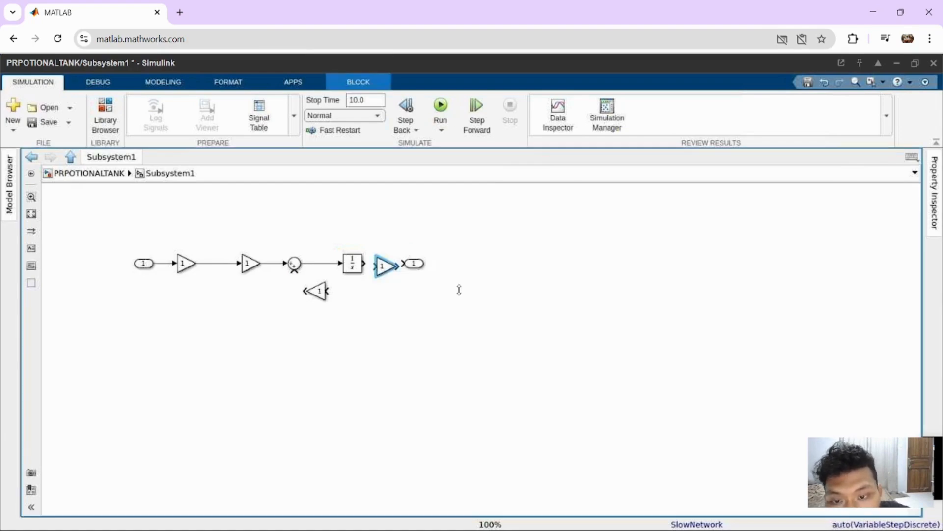
- Shift Out1 away from the new Gain block and align both with the row, connecting the Integrator through the Gain to Out1
left_click(425, 266)
left_click_drag(429, 267, 453, 269)
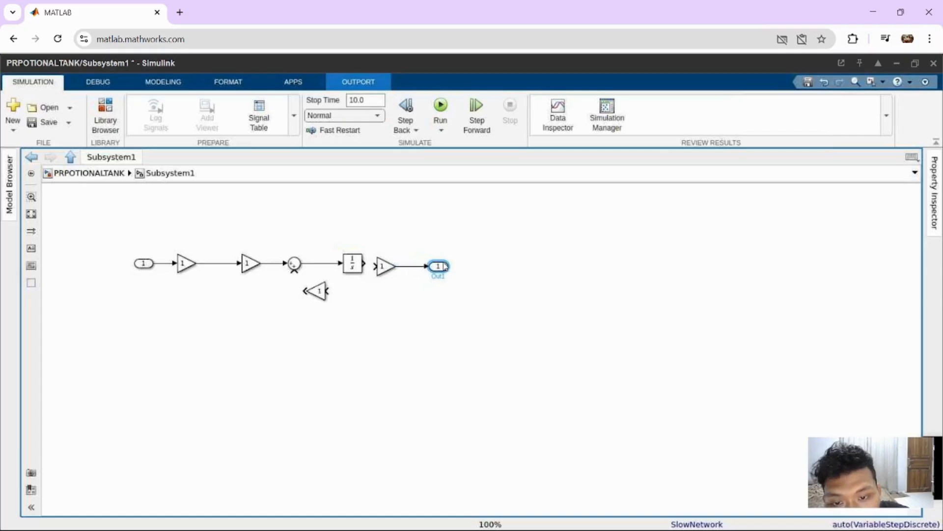
left_click_drag(390, 267, 441, 264)
left_click(382, 290)
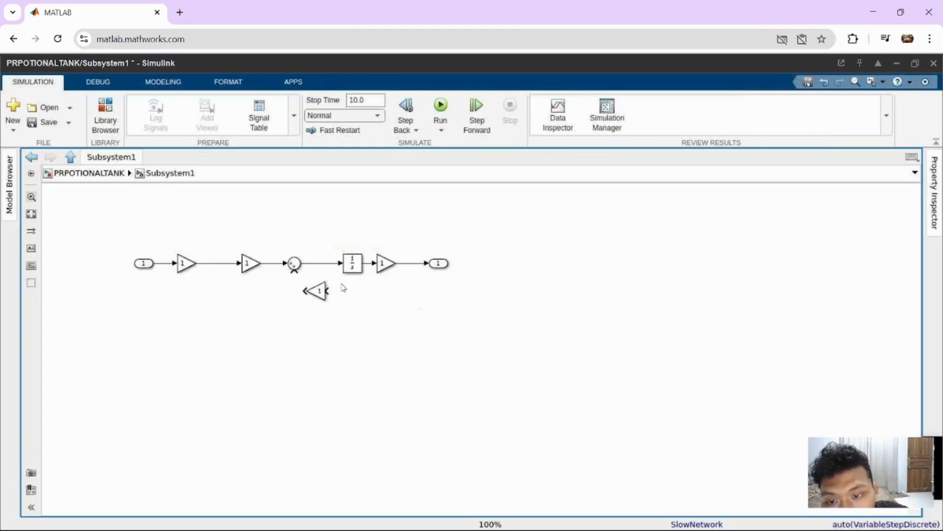
- Wire the lower Gain block's output to the Sum's lower input and widen the gap between the Integrator and the last Gain
left_click_drag(306, 290, 294, 269)
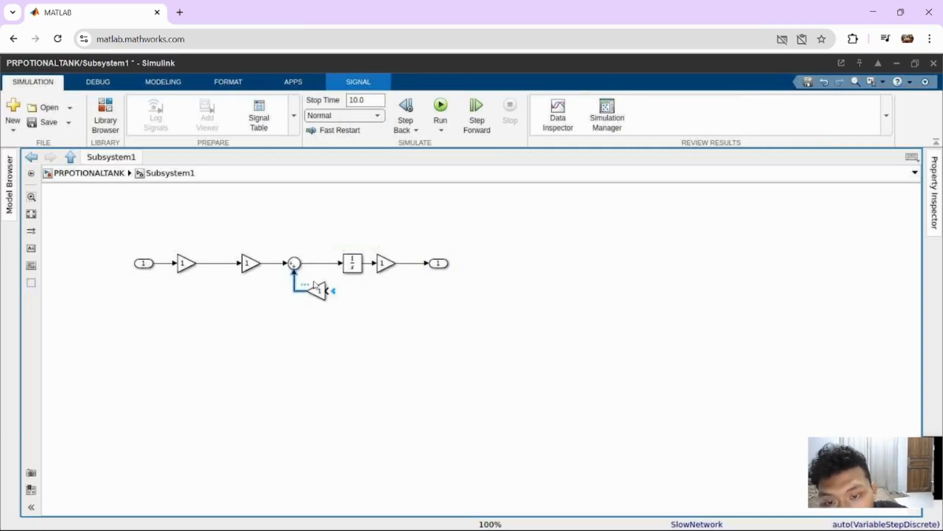
left_click(387, 270)
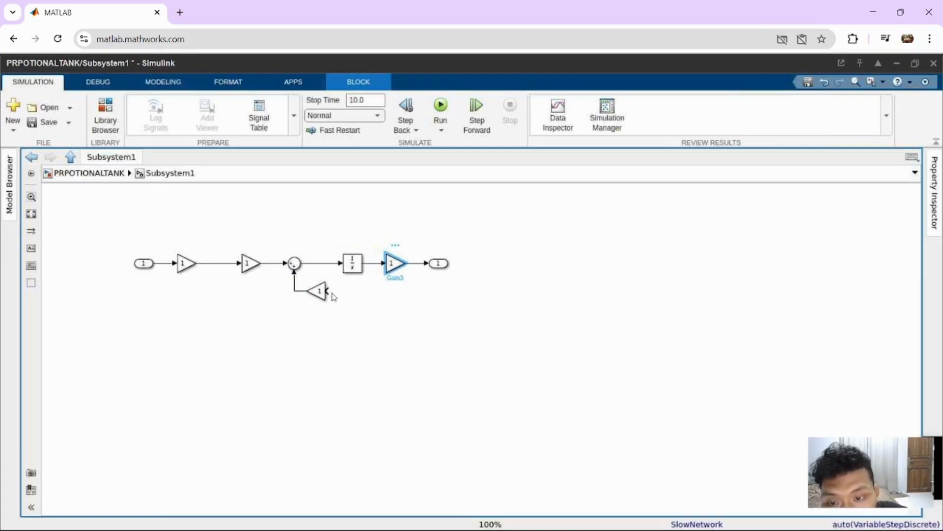
left_click_drag(327, 291, 376, 268)
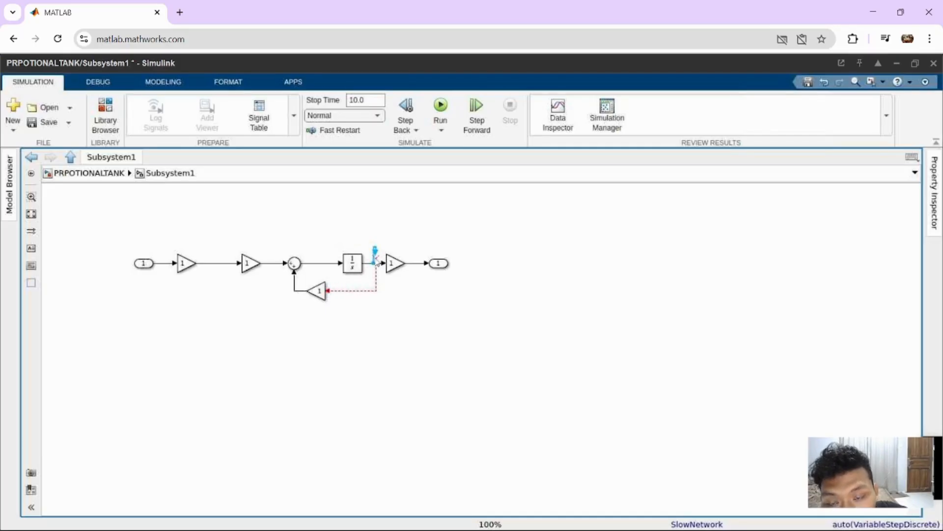
key("Escape")
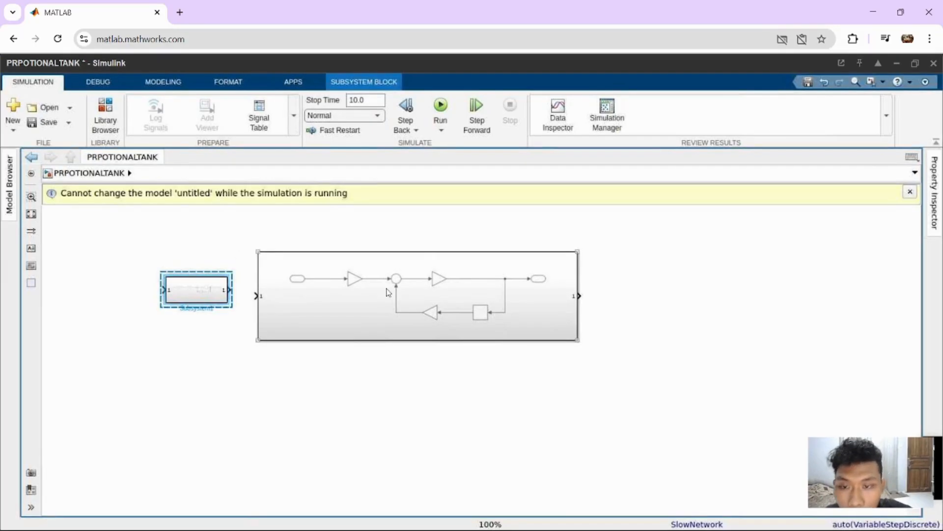
double_click(217, 293)
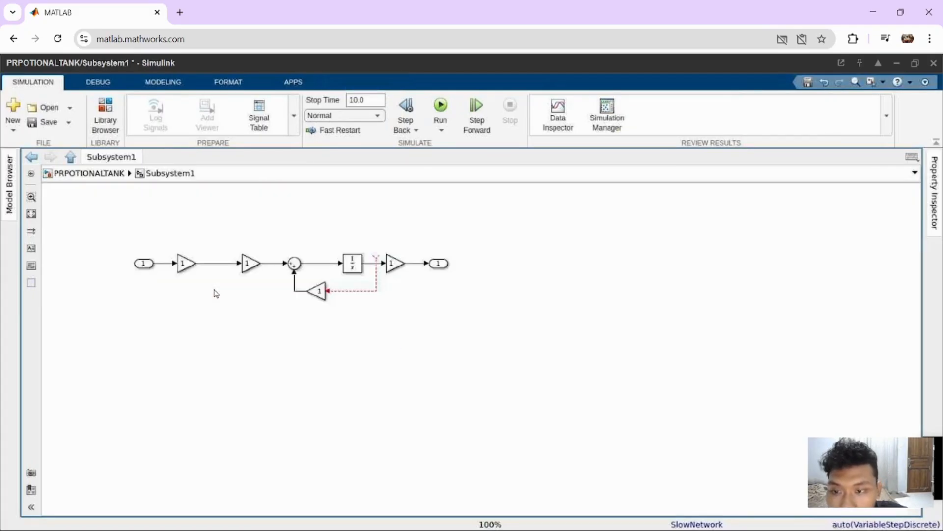
double_click(214, 292)
left_click(470, 314)
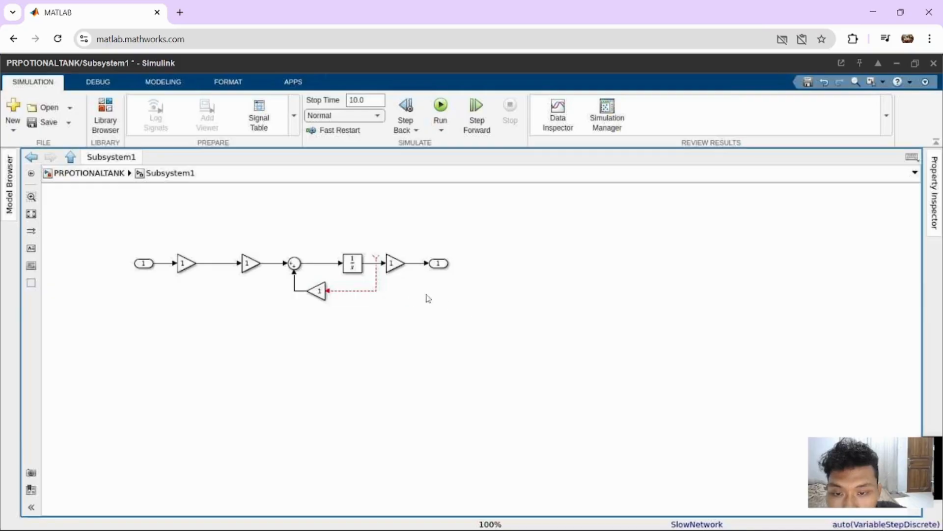
left_click(377, 284)
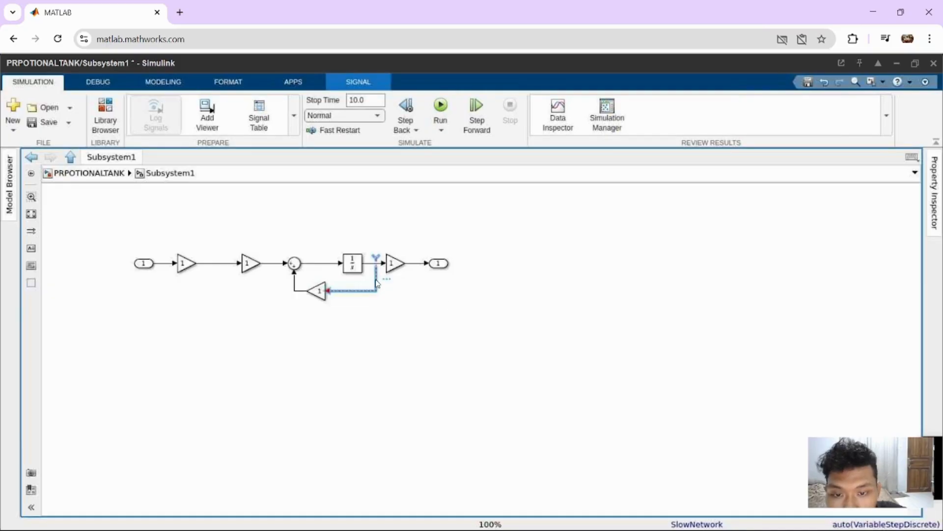
key("Delete")
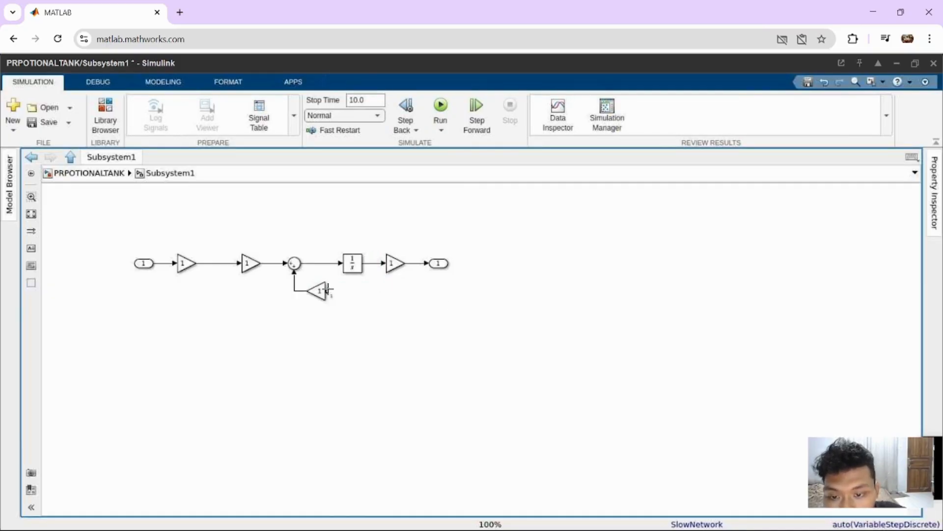
left_click_drag(356, 277, 373, 260)
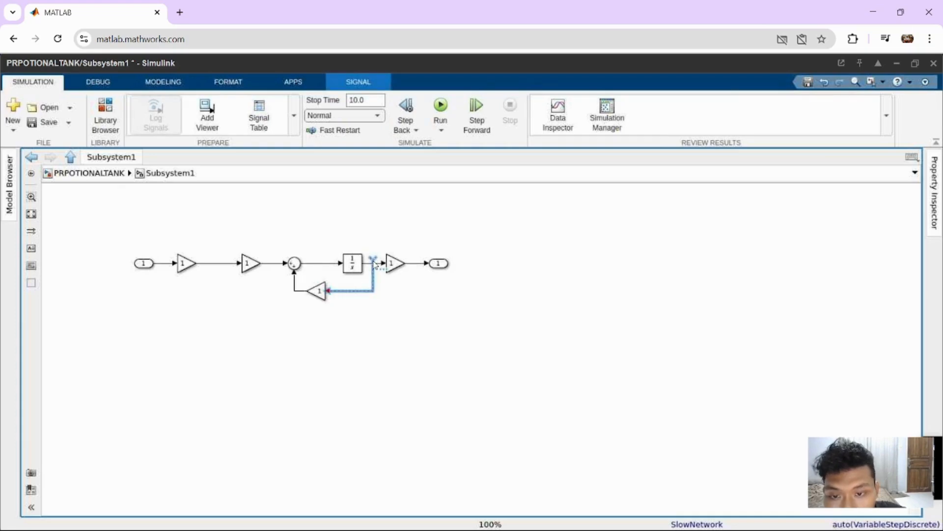
left_click(396, 313)
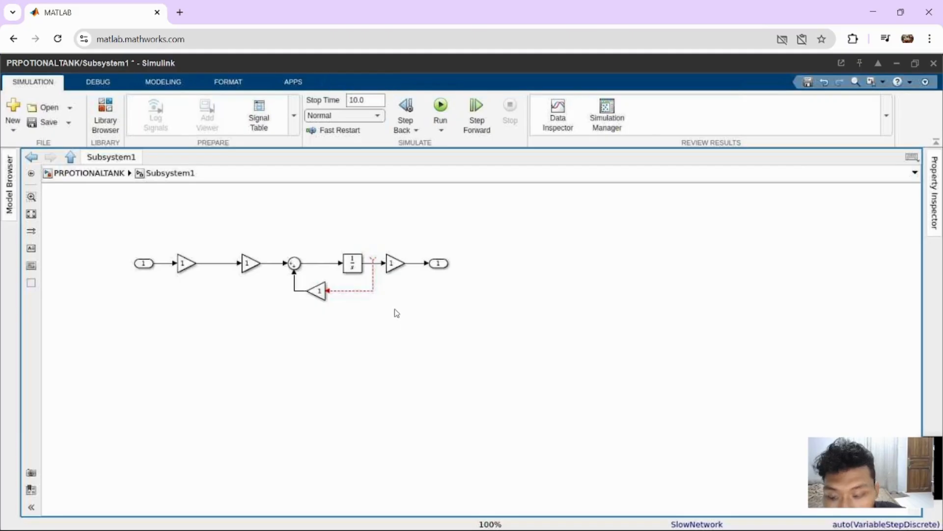
left_click(366, 292)
key("Delete")
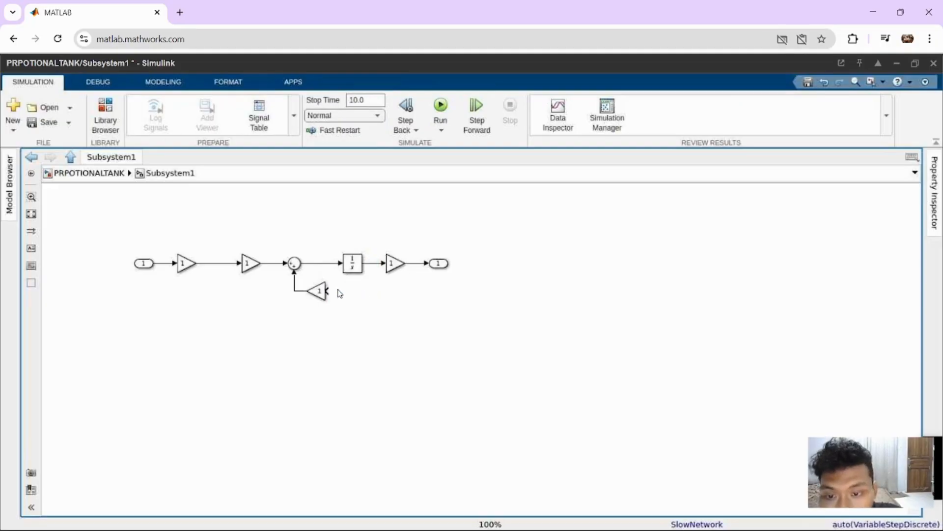
- Connect the lower Gain block's input to the signal line between the Integrator and the last Gain as a feedback branch
mouse_move(328, 290)
left_mouse_down()
mouse_move(367, 276)
mouse_move(372, 264)
left_mouse_up()
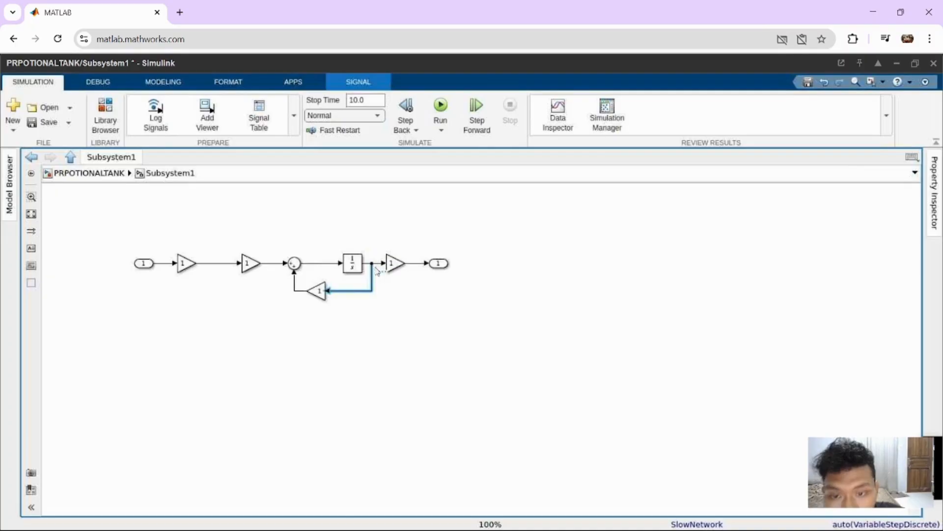
left_click(404, 295)
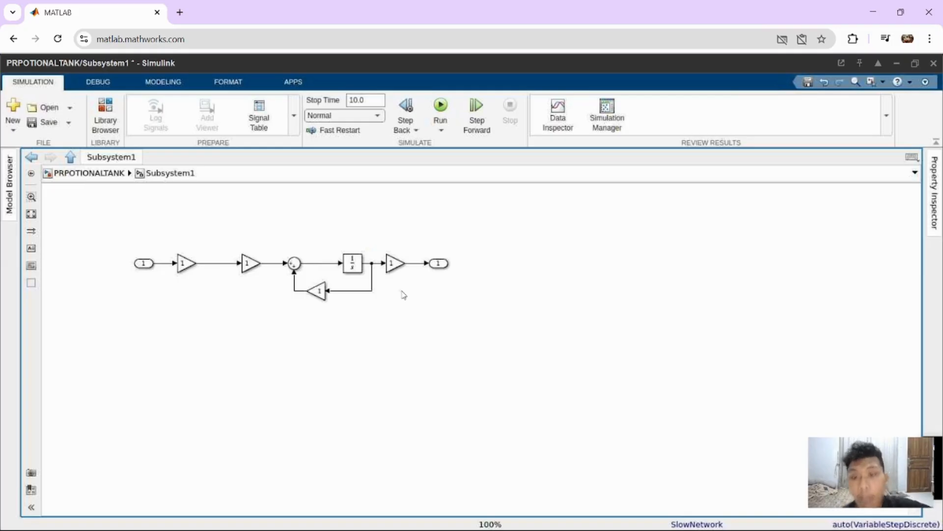
- Set the Sum block's list of signs to |+- so that the feedback signal is subtracted
left_click(294, 263)
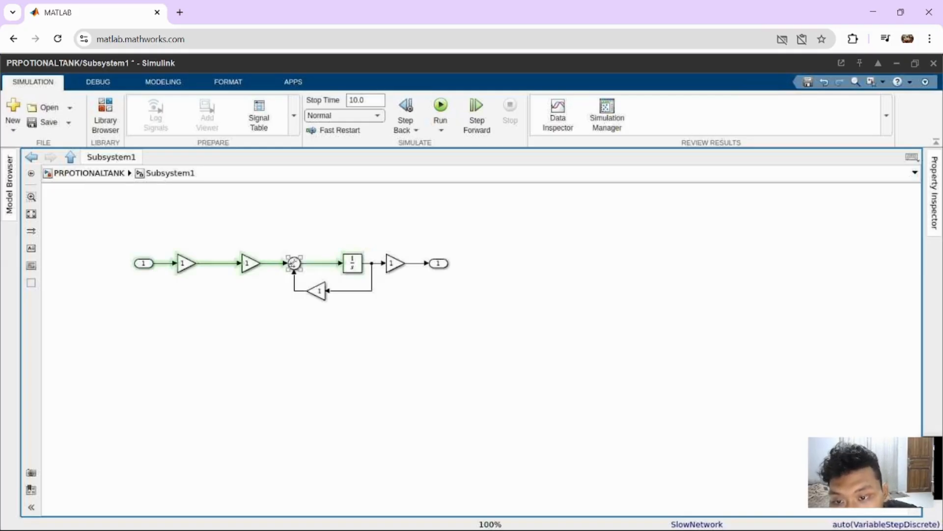
double_click(294, 263)
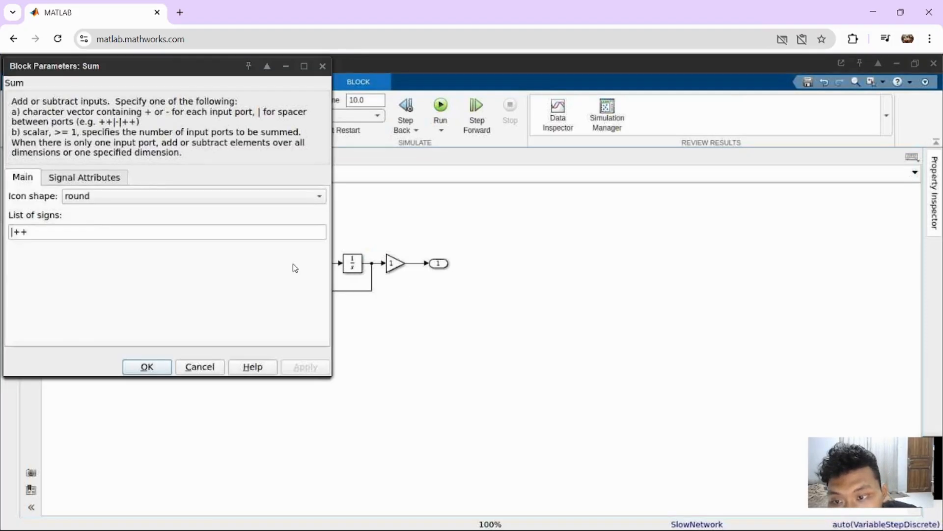
double_click(54, 228)
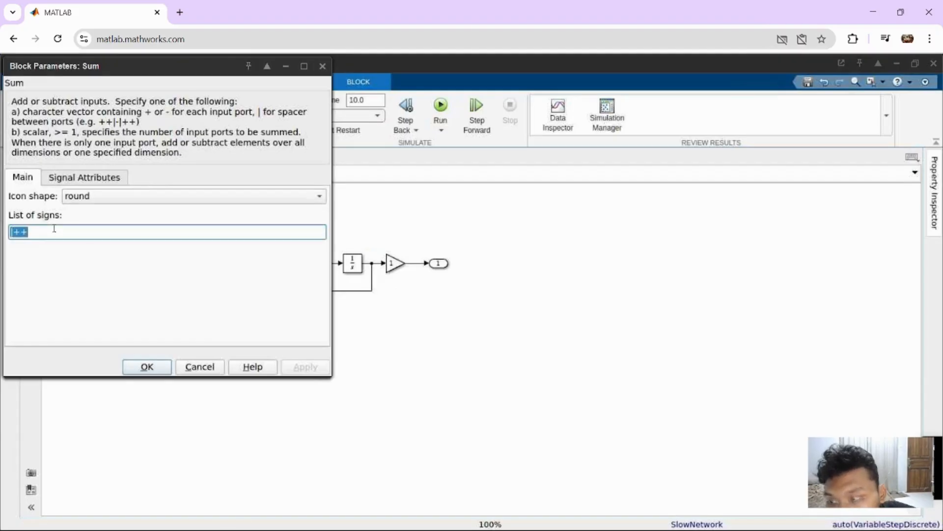
left_click(54, 228)
key("BackSpace")
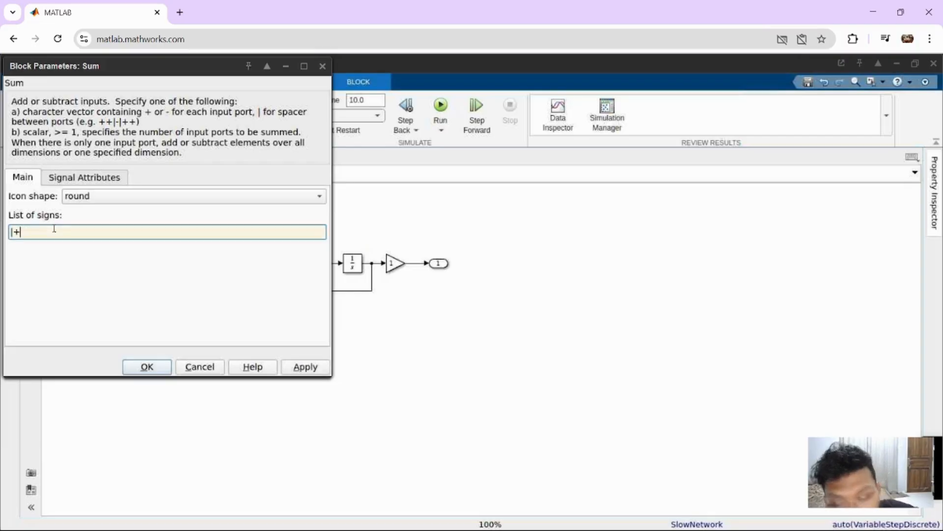
left_click(147, 367)
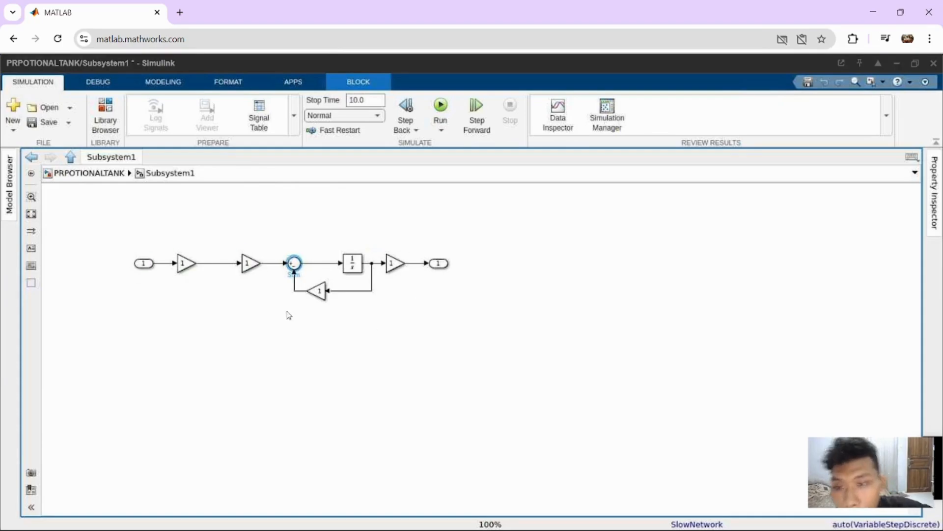
- Minimize the Simulink window and create a new blank script in MATLAB
left_click(898, 63)
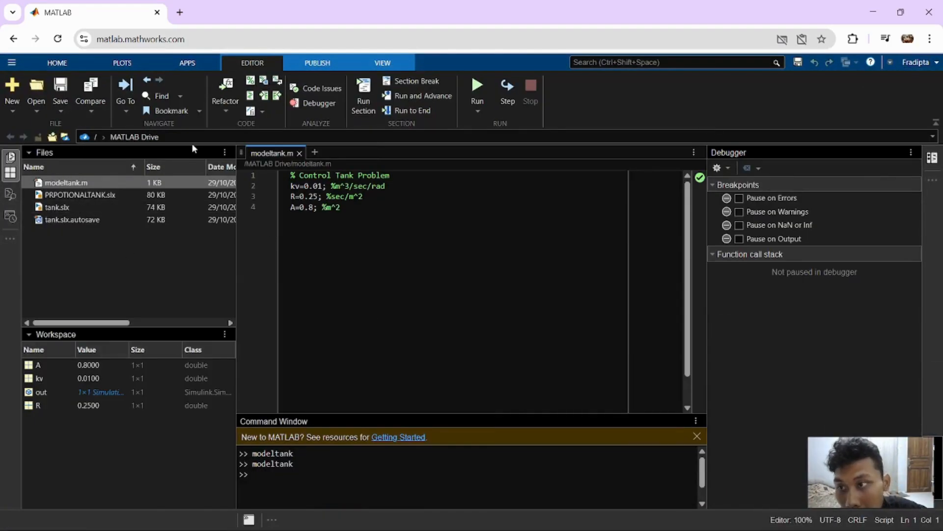
left_click(72, 61)
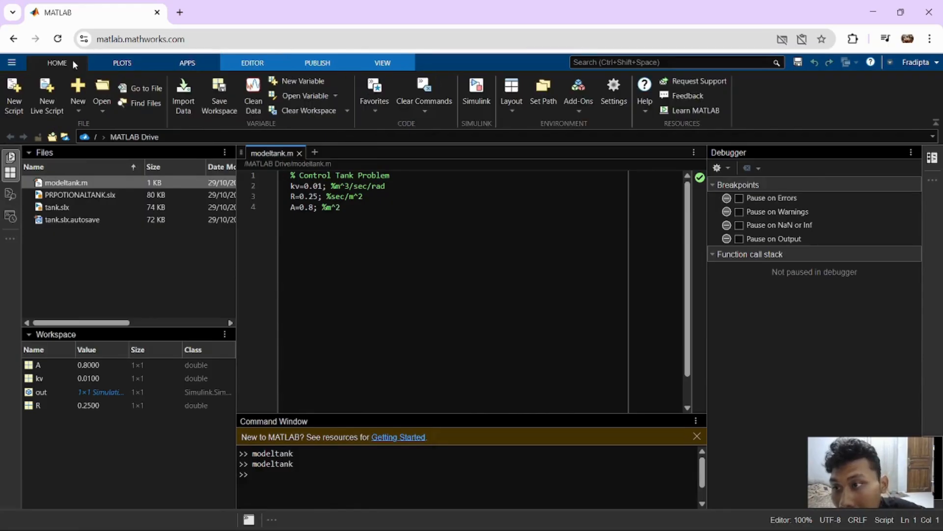
left_click(18, 101)
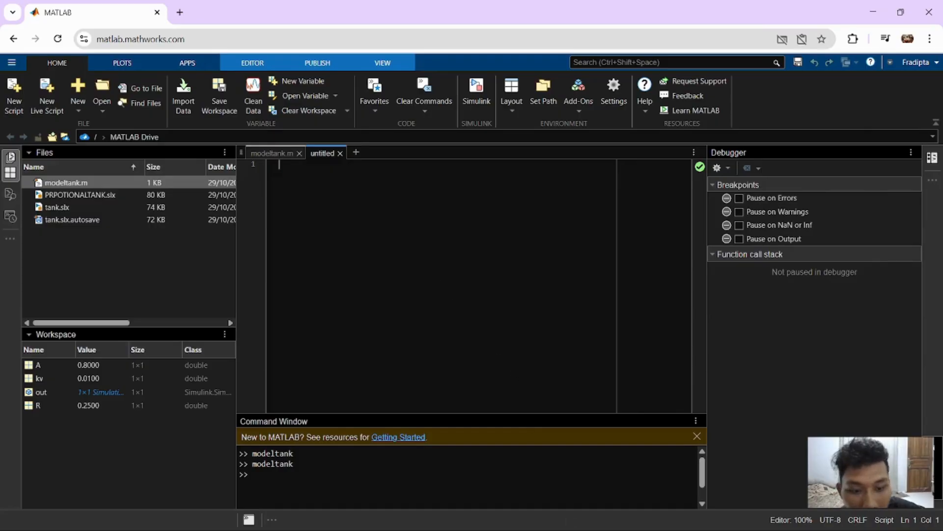
- Copy the tank proposional parameters (kv=0.01, R=0.25, A=0.8, ke=200, ka=50, n=100) from the Notepad notes into the new script
left_click(630, 517)
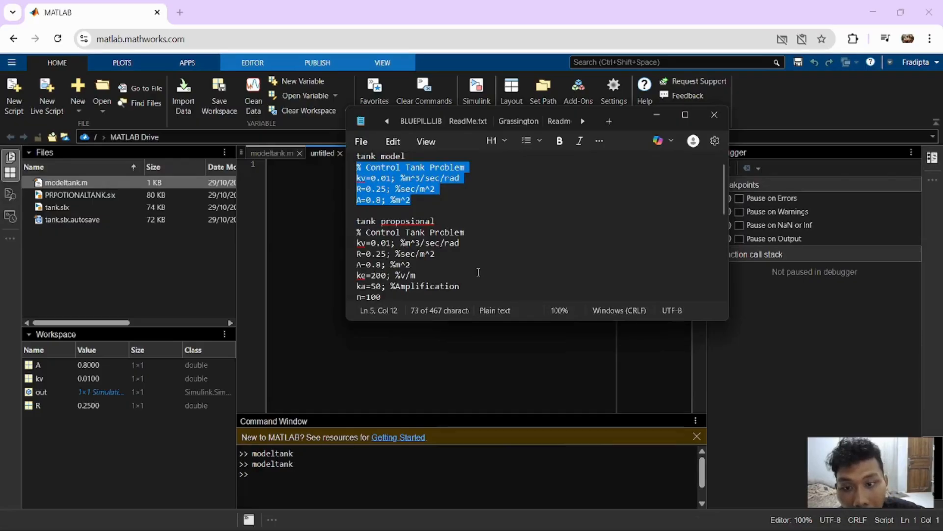
scroll(479, 272, "down", 2)
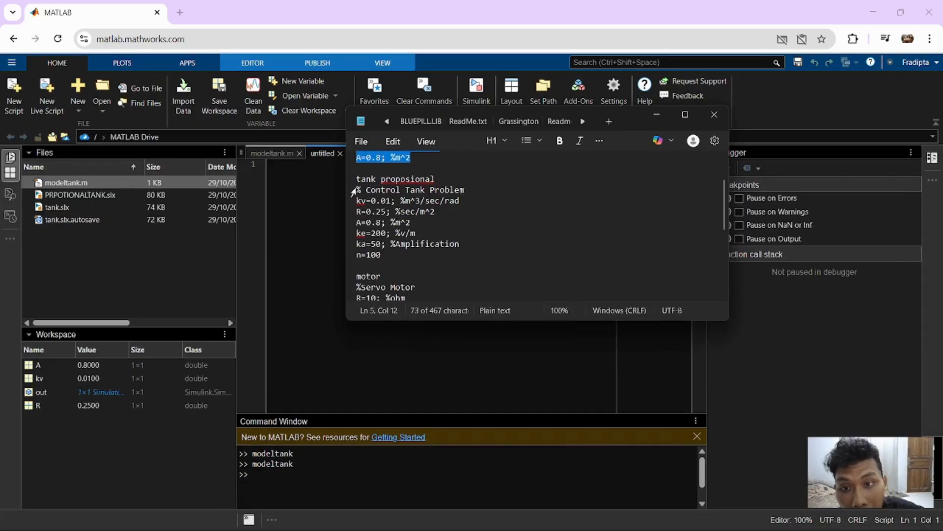
left_click_drag(352, 192, 408, 262)
key("ctrl+c")
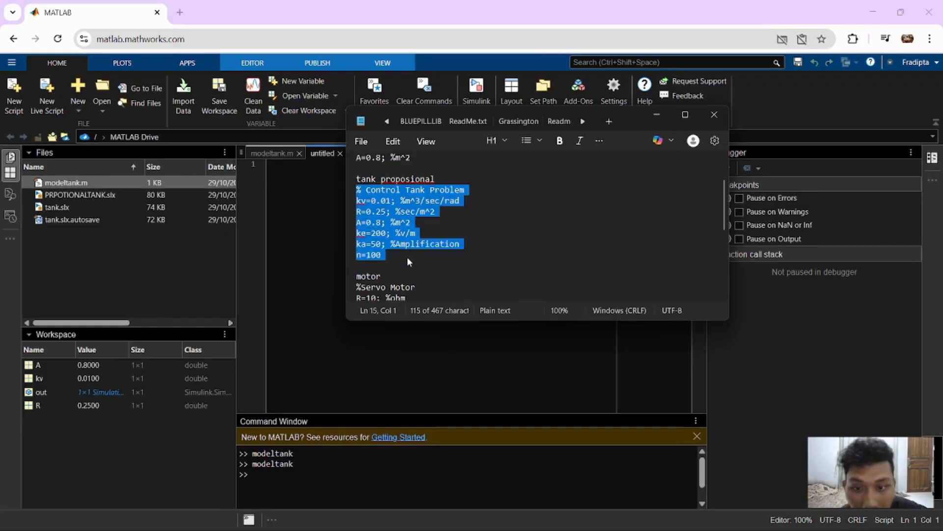
left_click(341, 288)
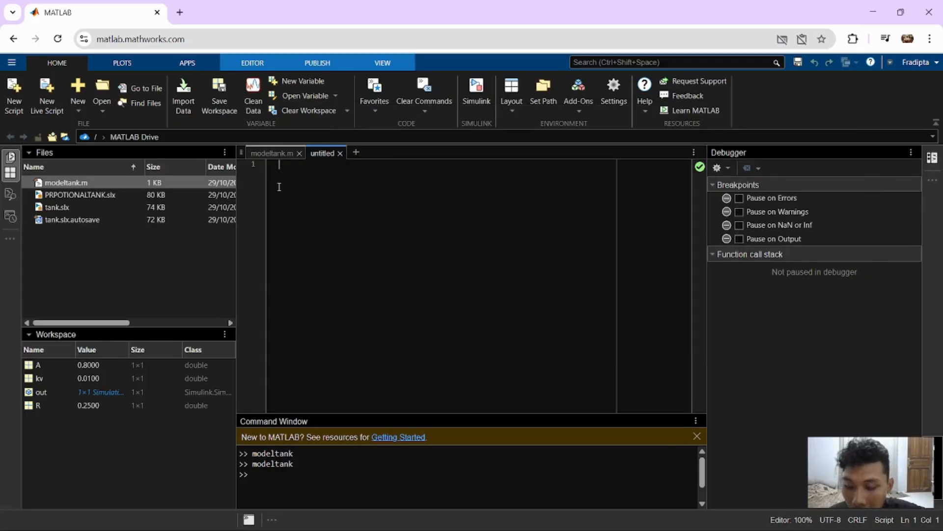
key("ctrl+v")
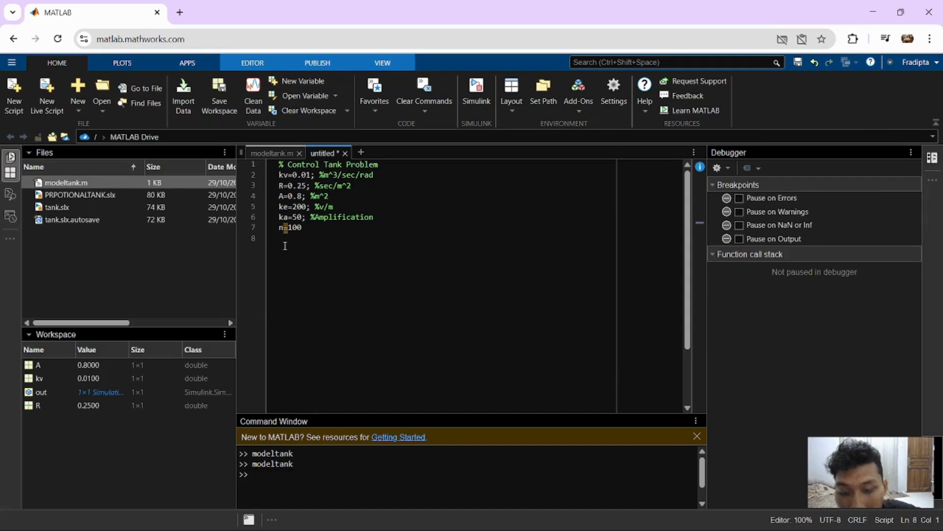
key("BackSpace")
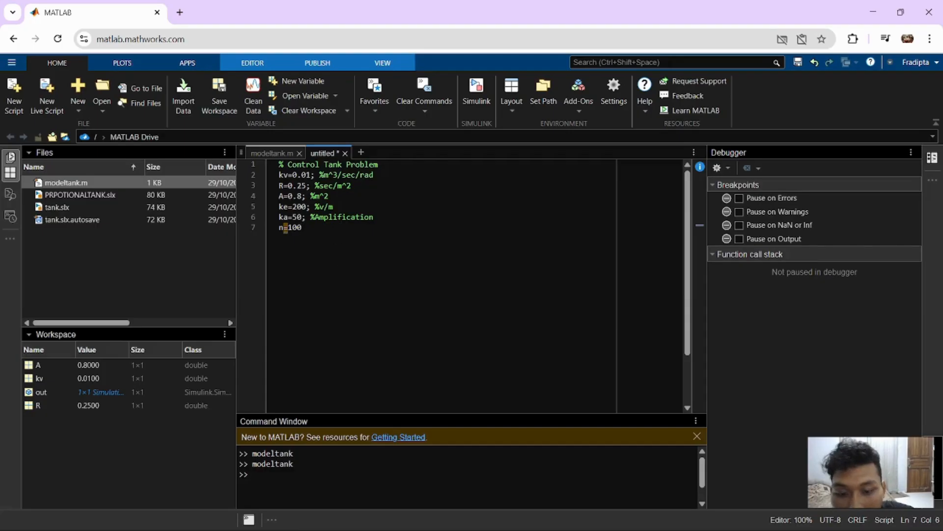
left_click(630, 516)
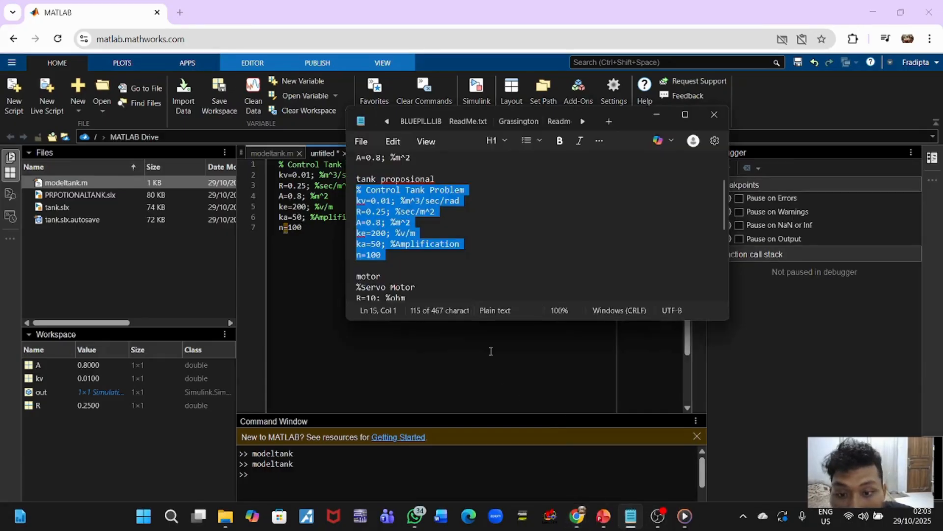
left_click(397, 358)
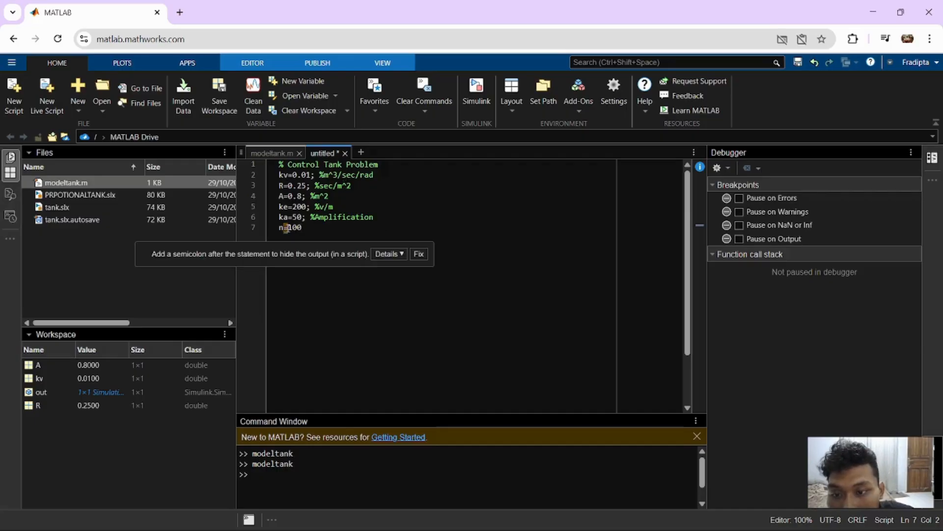
left_click(285, 228)
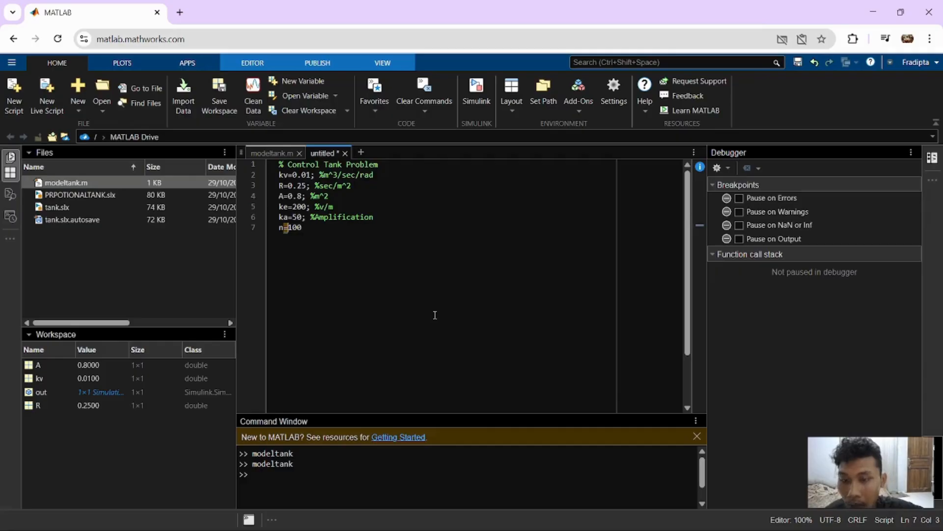
- Save the new script in MATLAB Drive as propotionaltank
key("ctrl+s")
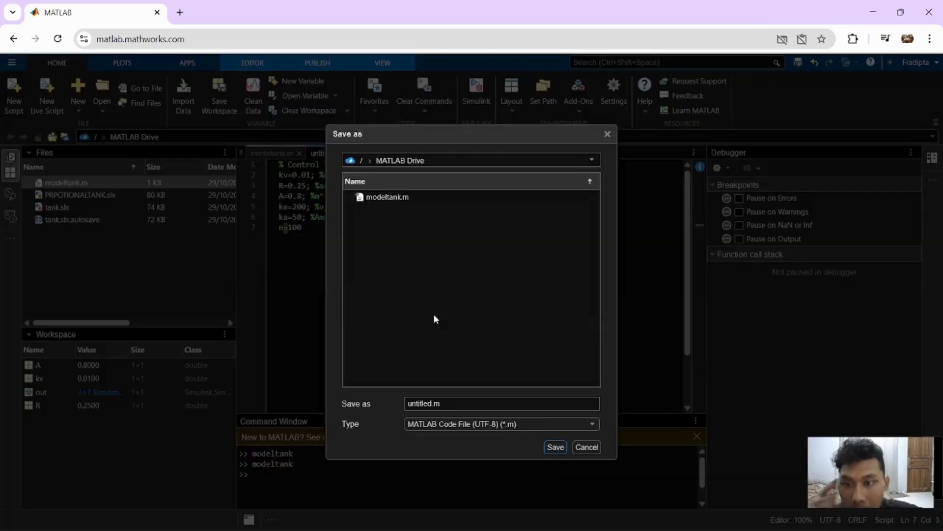
triple_click(445, 404)
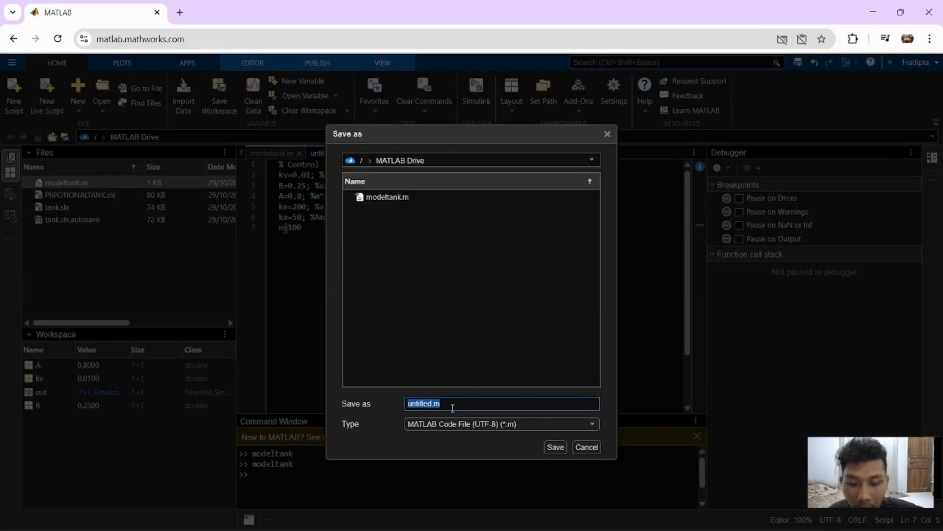
type("propo")
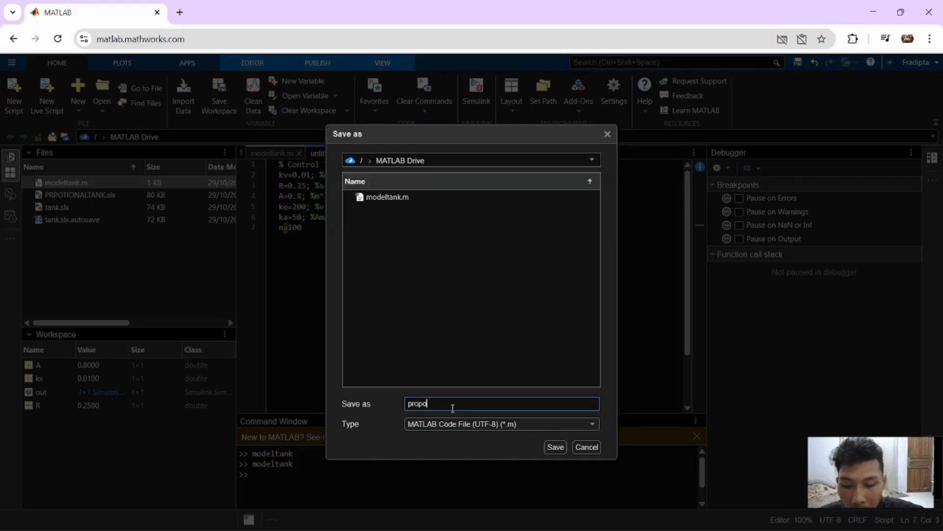
type("t")
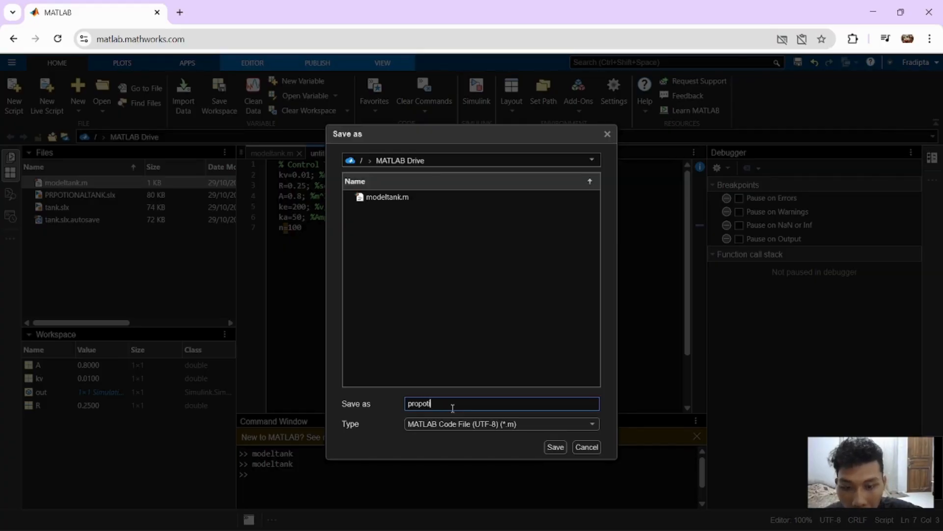
type("ional")
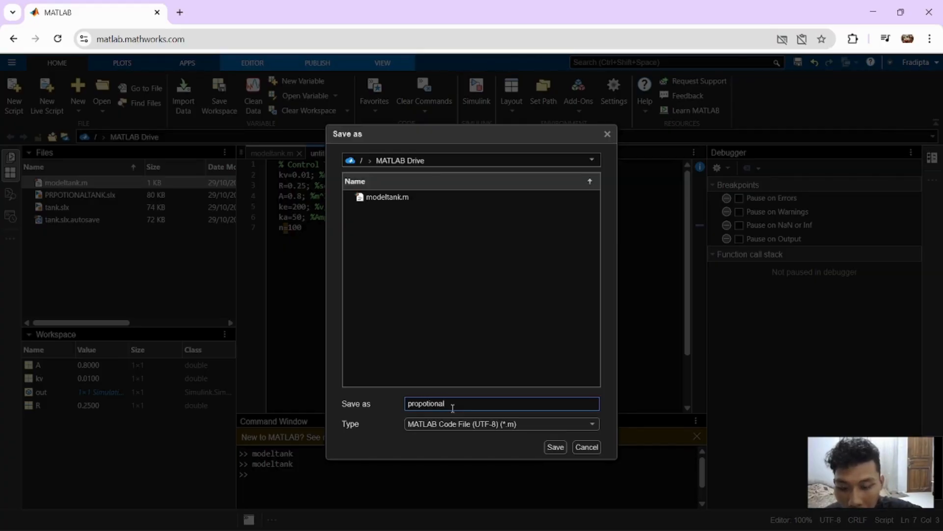
type("tank")
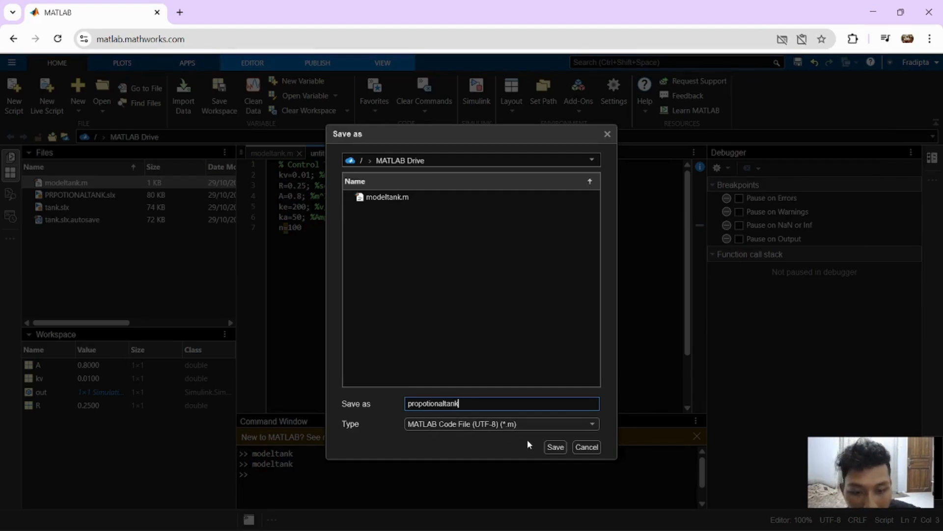
left_click(555, 447)
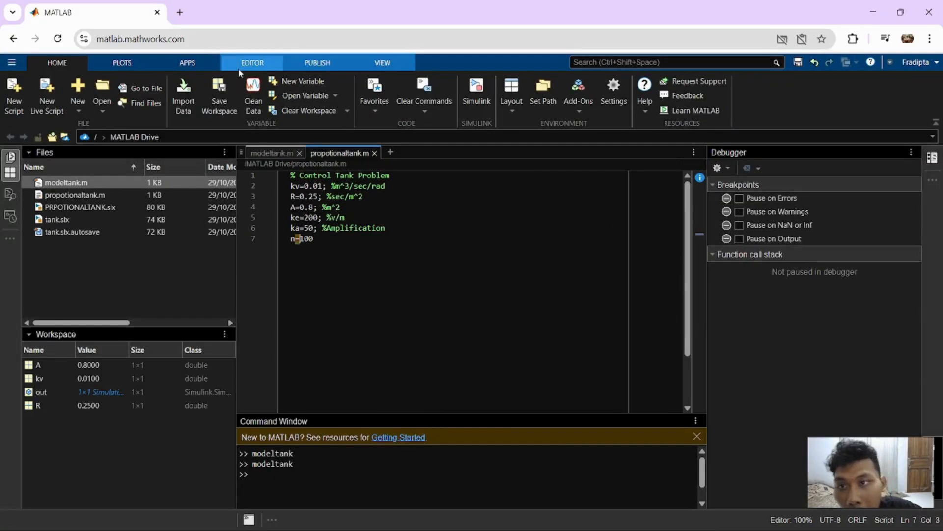
- Run the propotionaltank script and restore the PRPOTIONALTANK/Subsystem1 Simulink window at full size
left_click(270, 65)
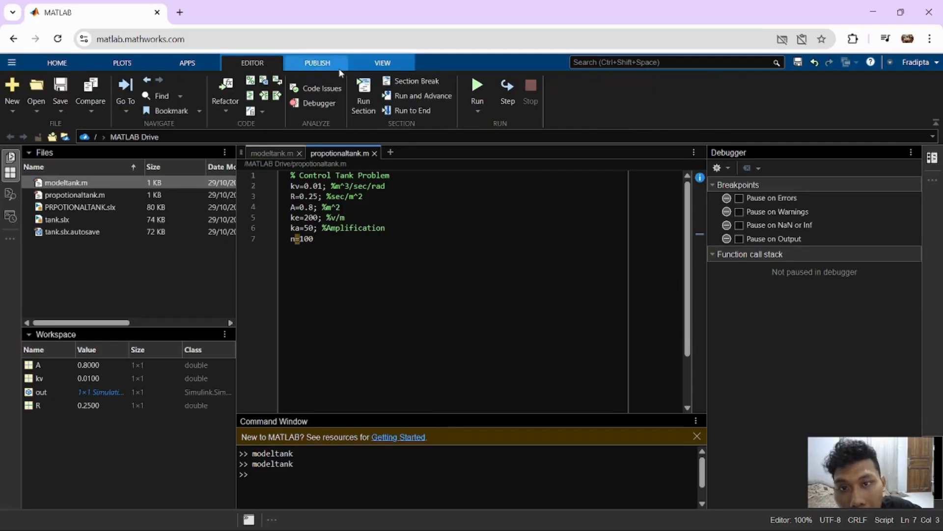
left_click(482, 87)
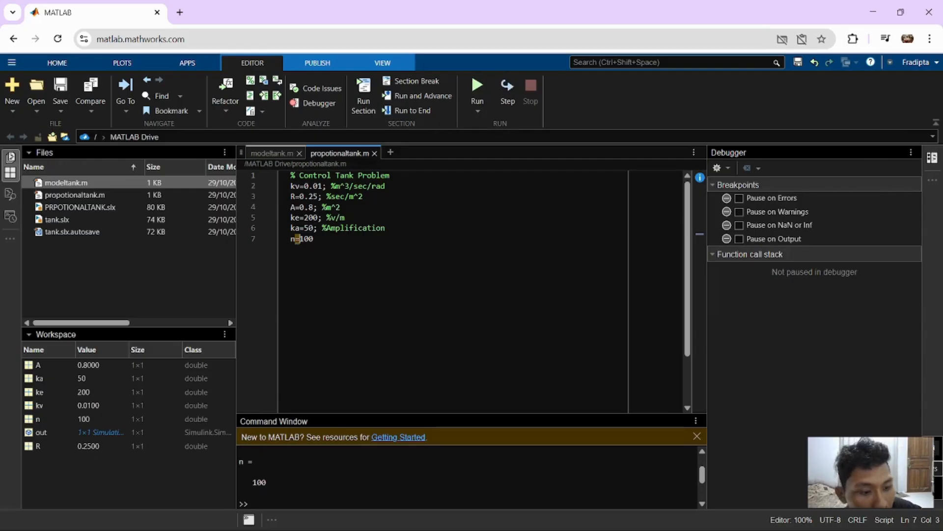
left_click(937, 464)
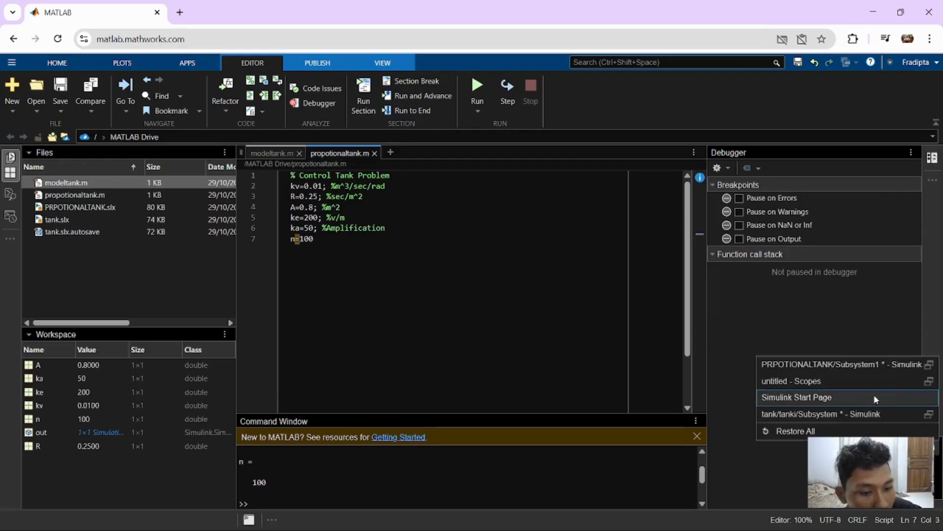
left_click(864, 366)
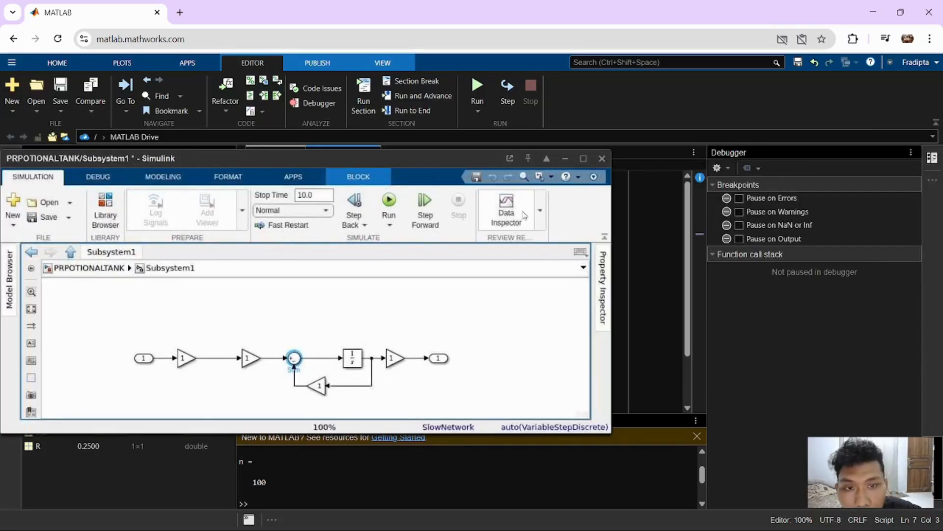
left_click(583, 158)
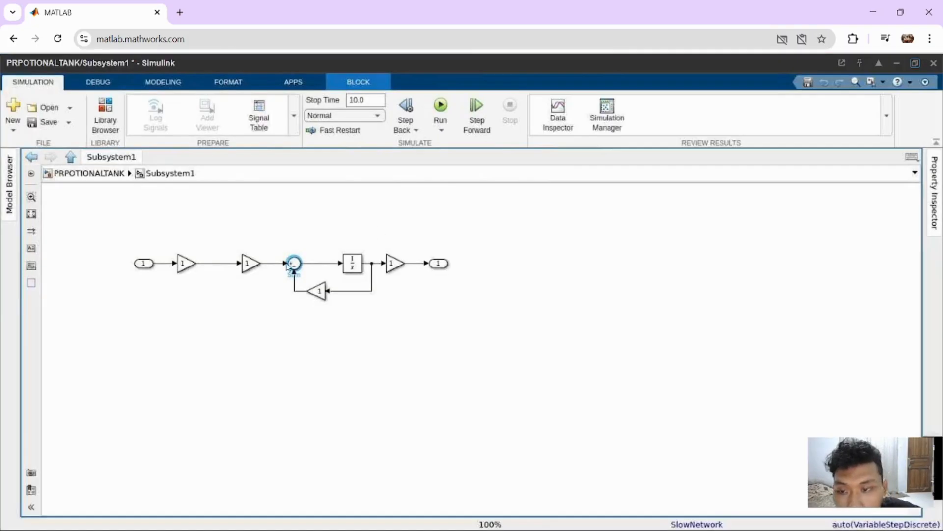
- Set the gain of the first Gain block after the input port to re*ra
left_click(188, 264)
double_click(188, 265)
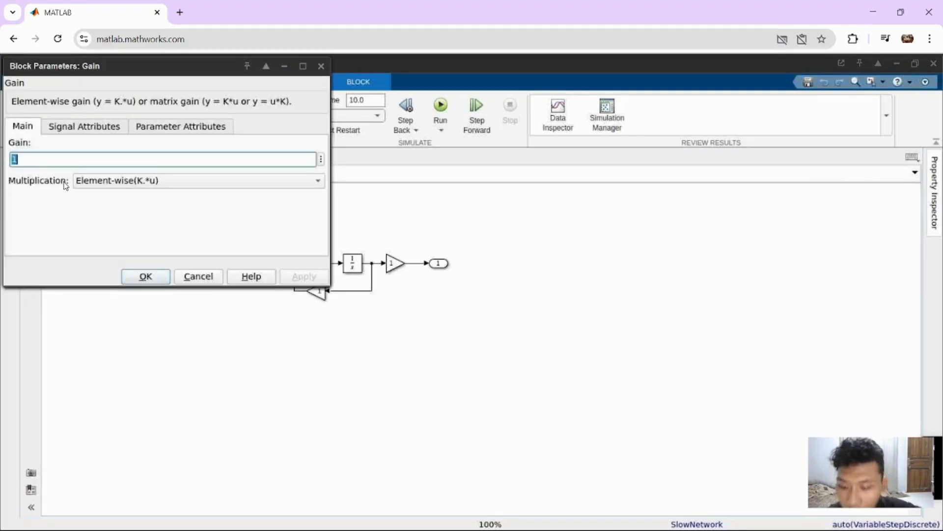
type("re")
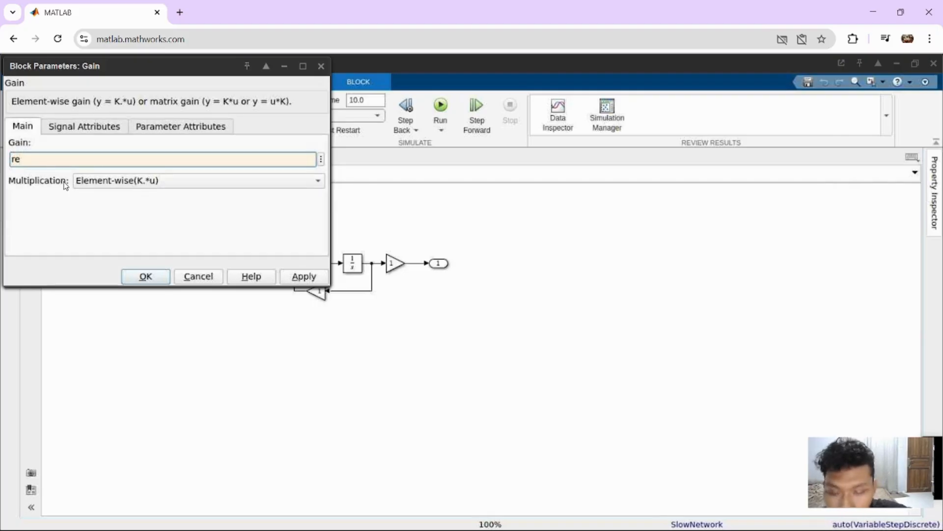
type("*r")
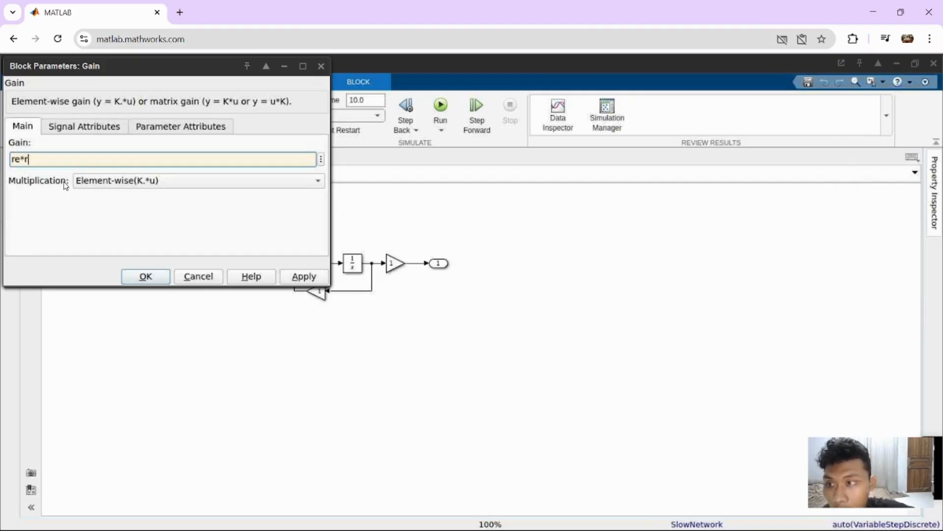
type("a")
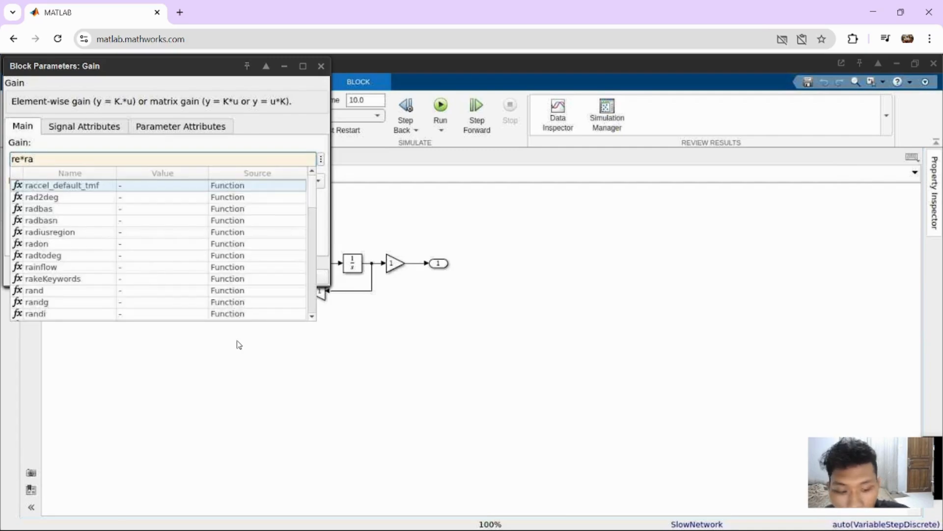
key("Escape")
key("Return")
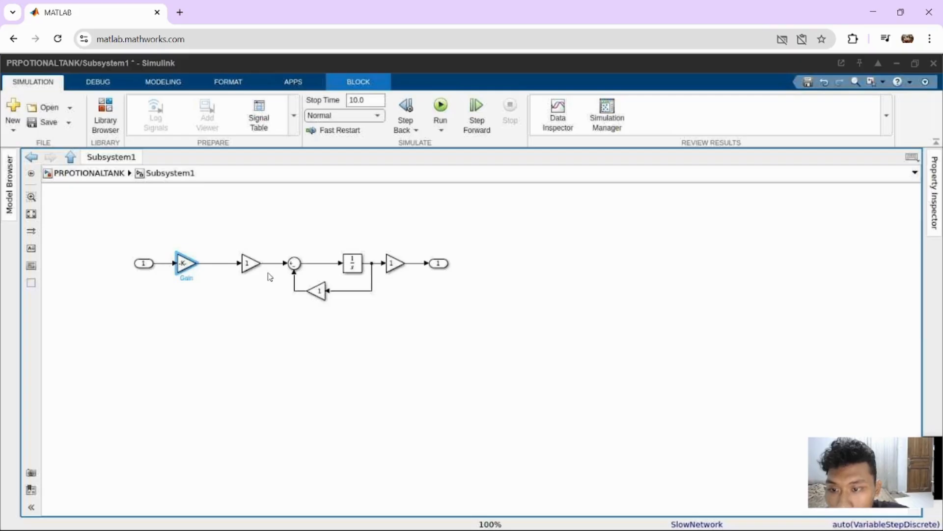
- Set the gain of the first Gain block after the input port to ke*ka
left_click(187, 266)
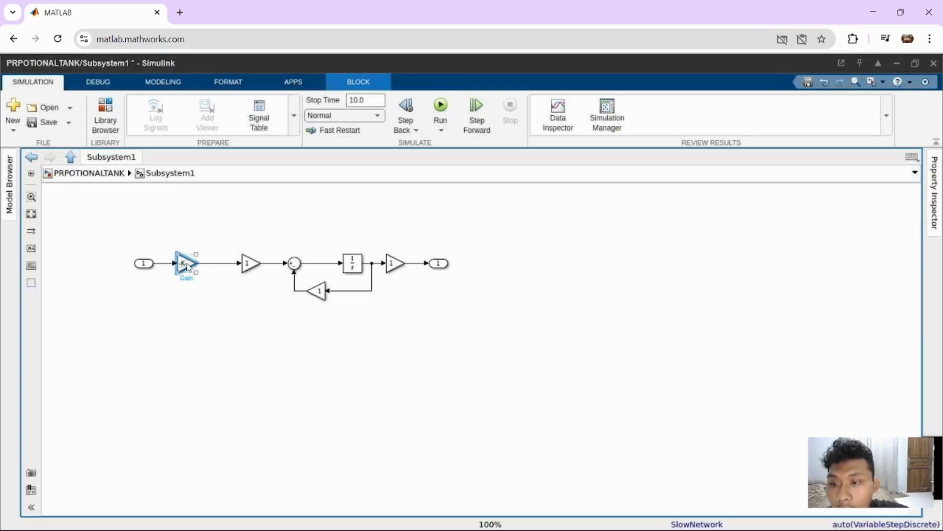
double_click(187, 265)
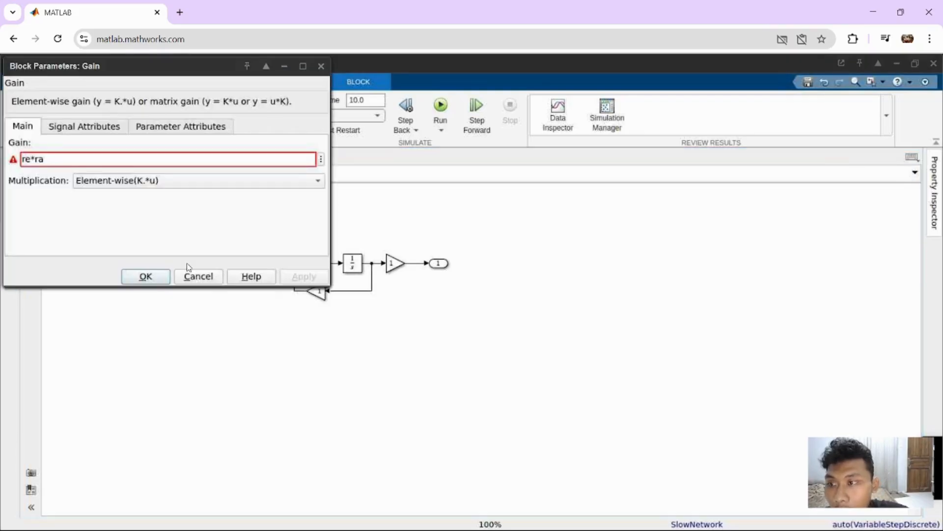
double_click(47, 160)
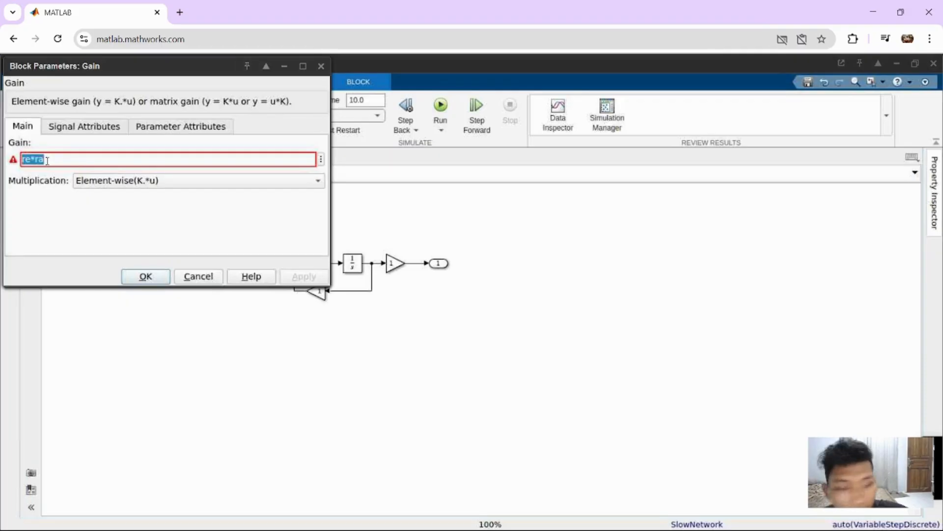
key("BackSpace")
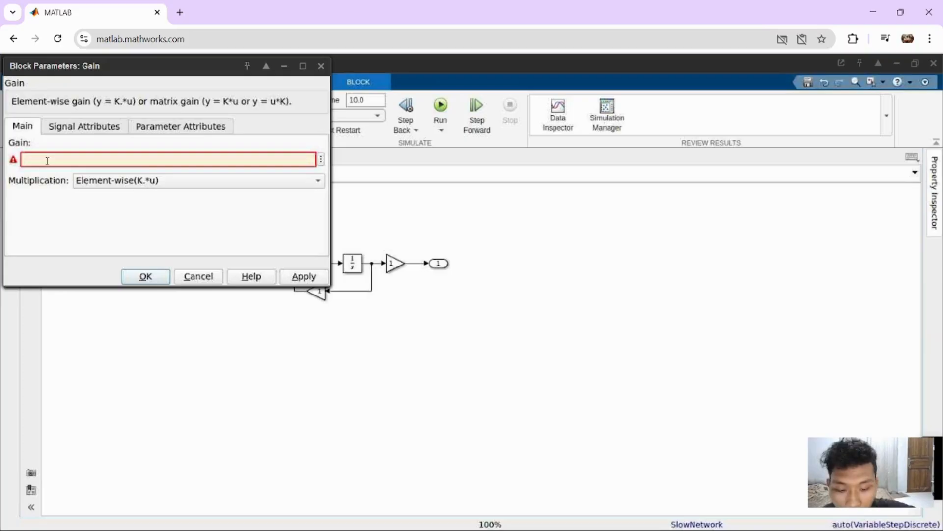
type("ke")
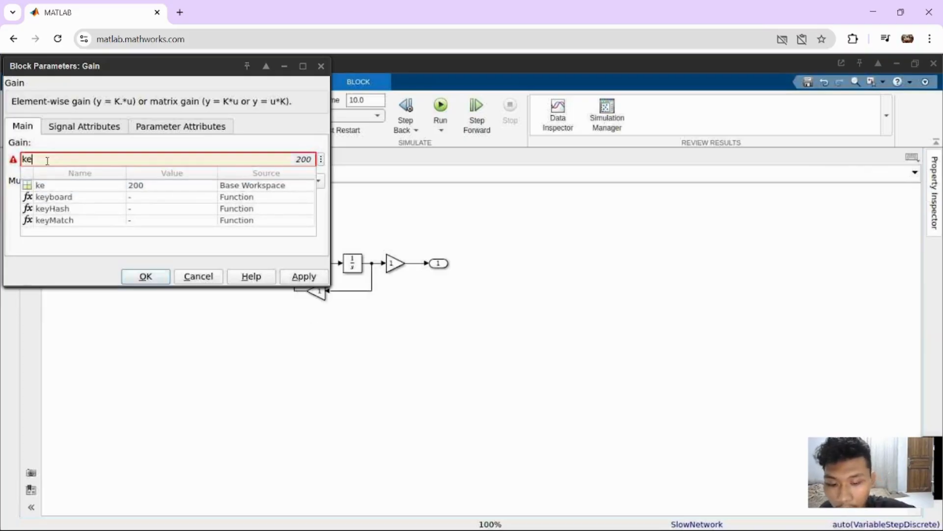
type("*ka")
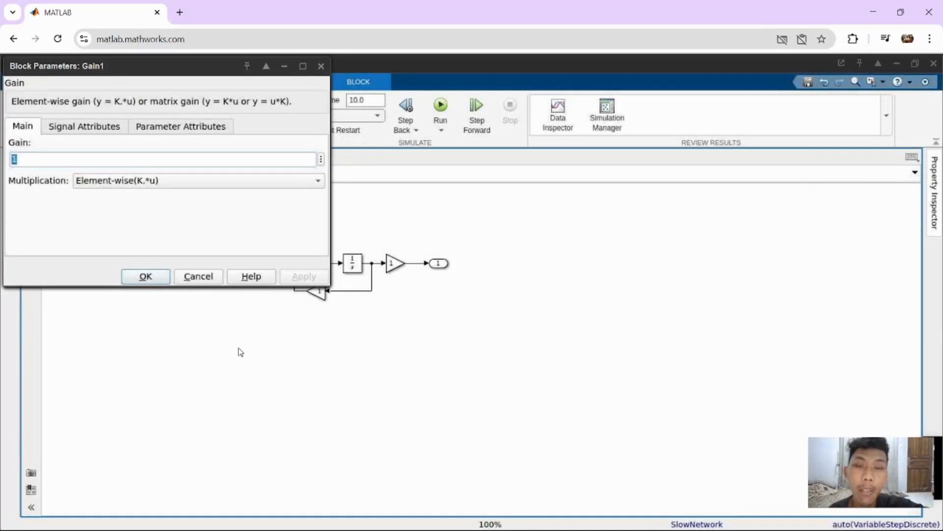
left_click(284, 66)
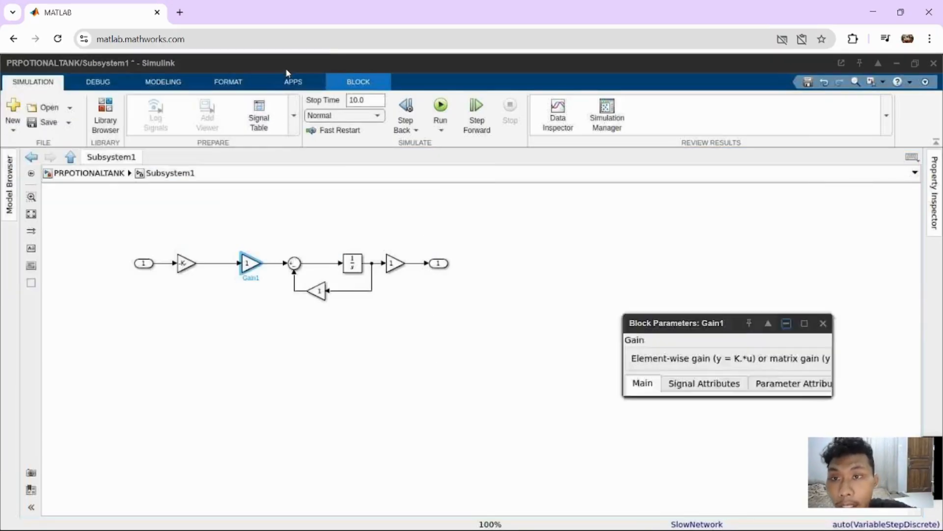
double_click(189, 265)
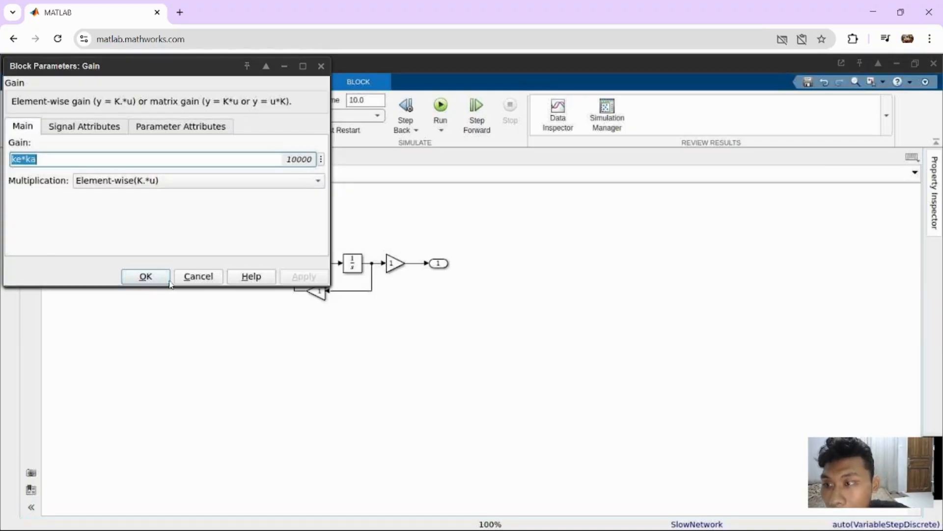
left_click(148, 277)
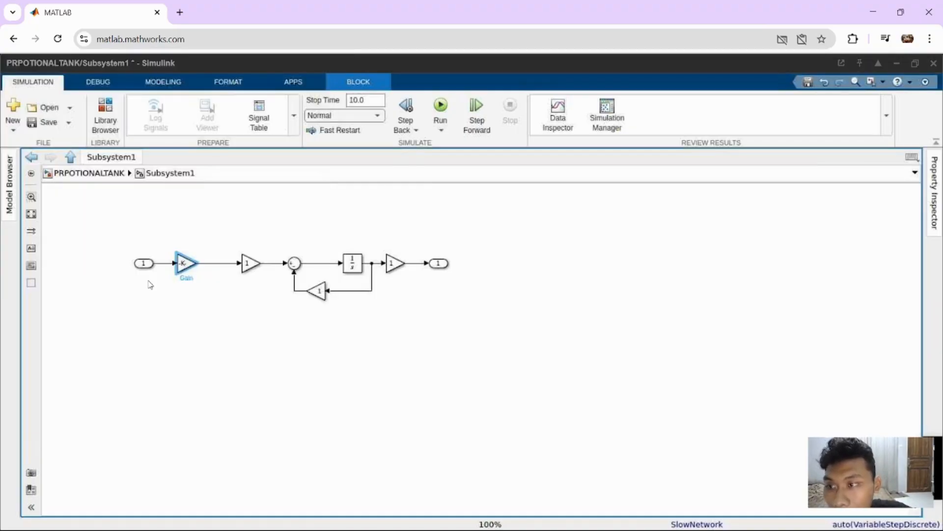
- Enter a new gain value for the second Gain block, directly before the Sum block
double_click(251, 263)
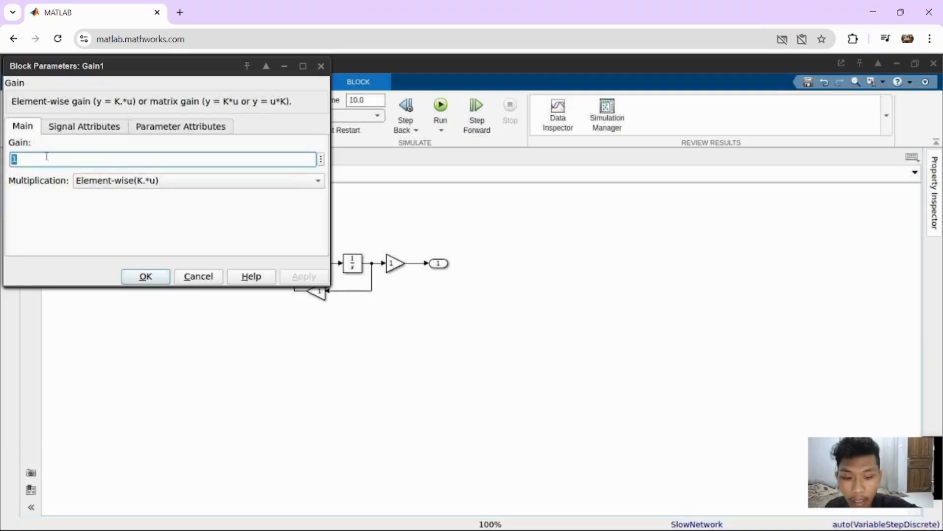
type("3")
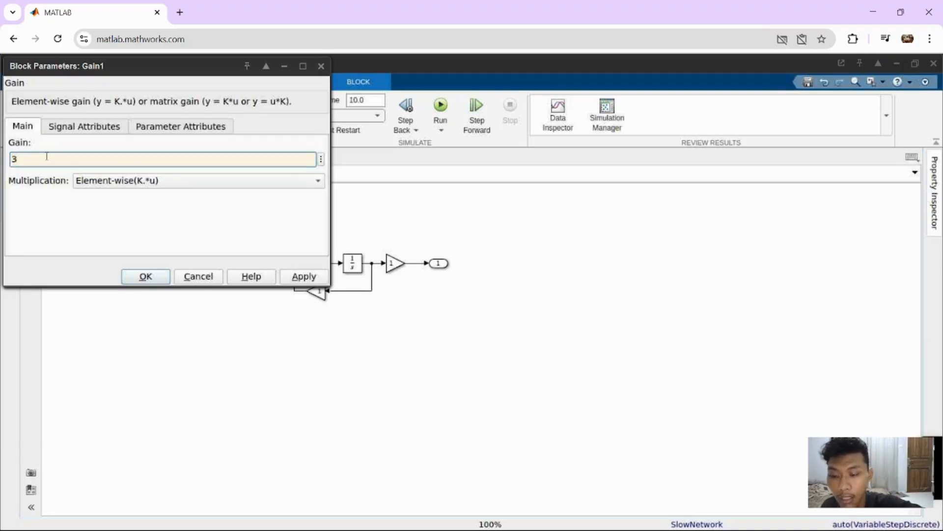
key("BackSpace")
type("1")
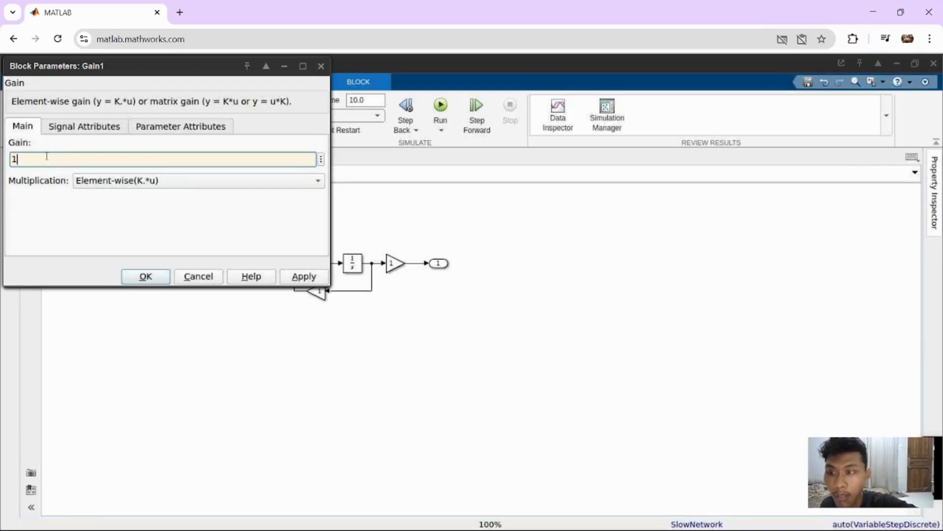
type("0.0")
left_click(148, 277)
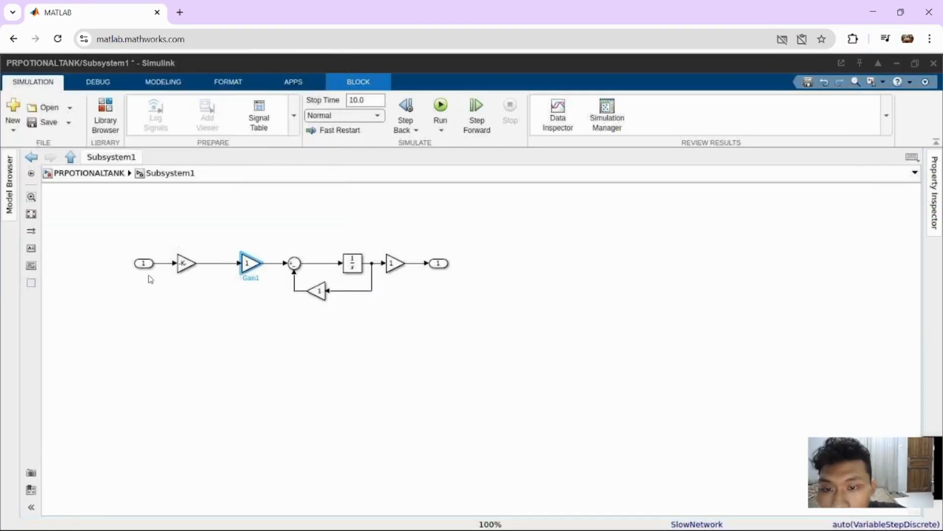
- Set the gain of the Gain block directly before the output port to 1/n
left_click(395, 268)
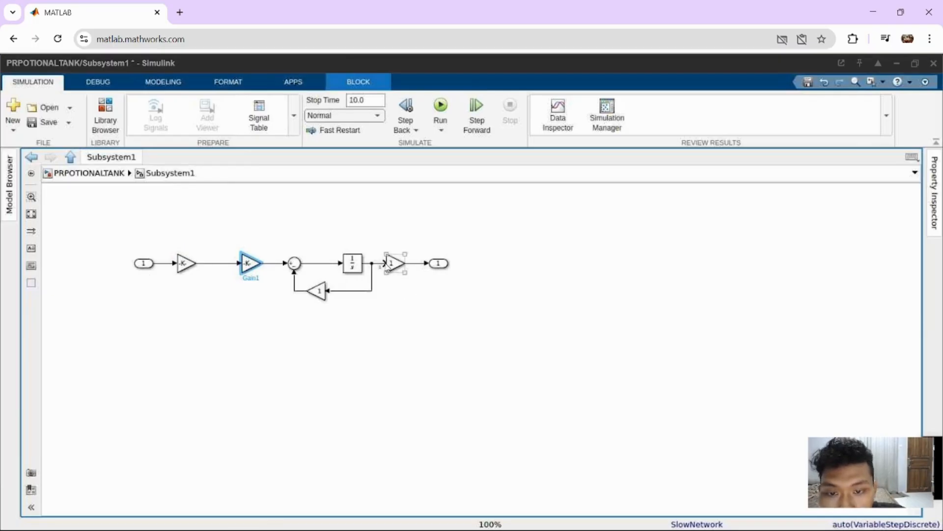
left_click(388, 267)
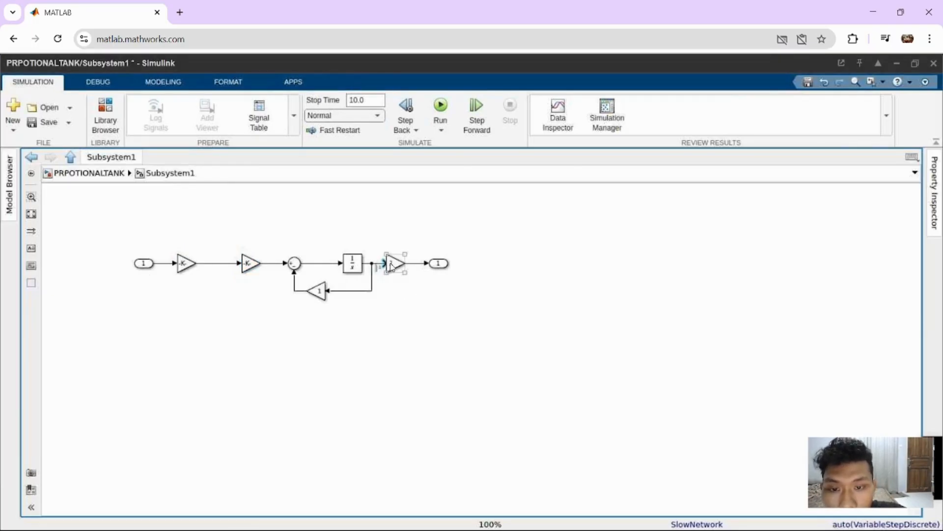
double_click(391, 266)
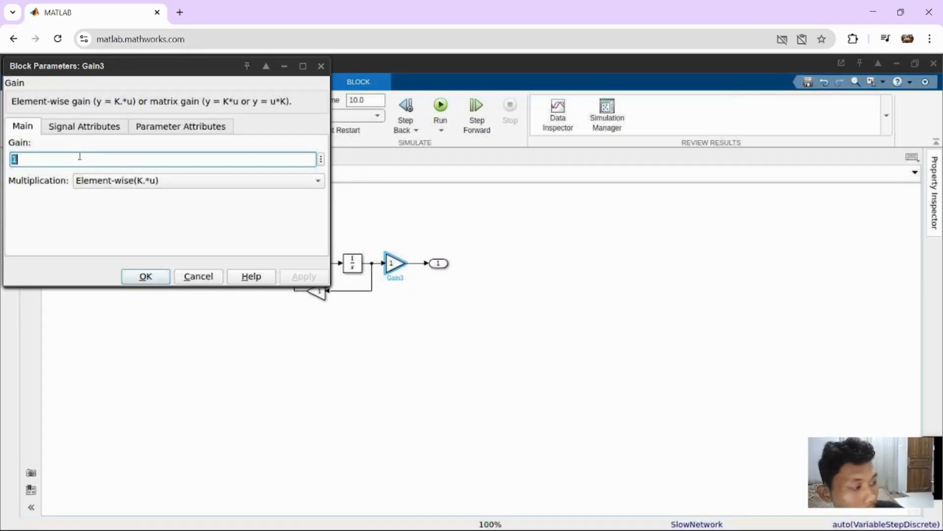
key("BackSpace")
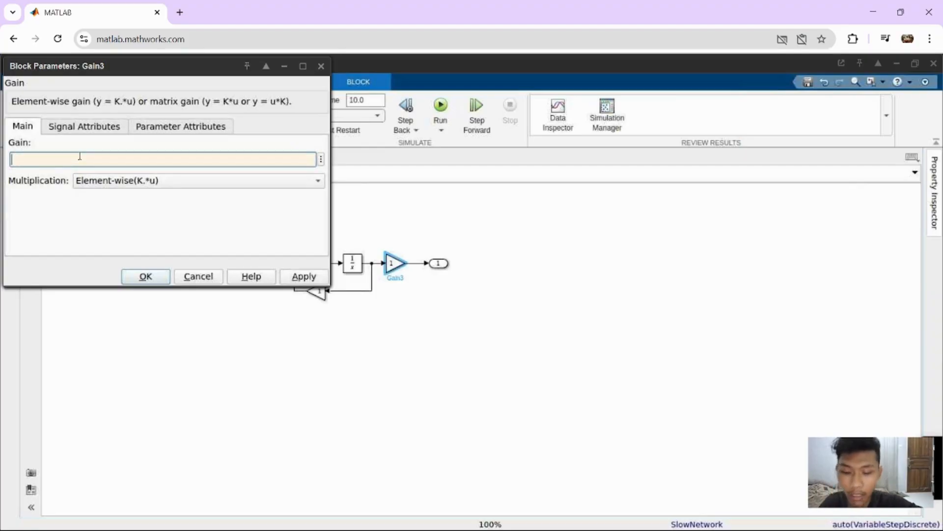
type("1/n")
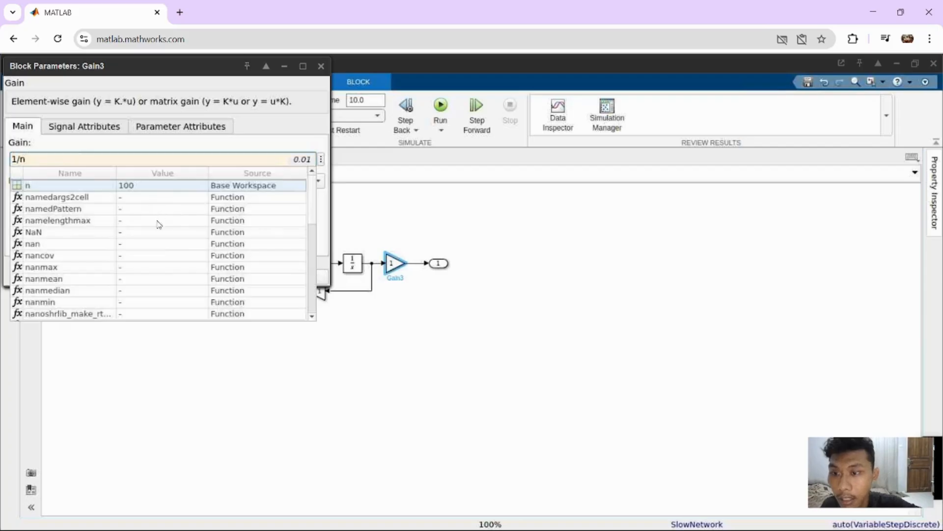
left_click(240, 370)
key("Return")
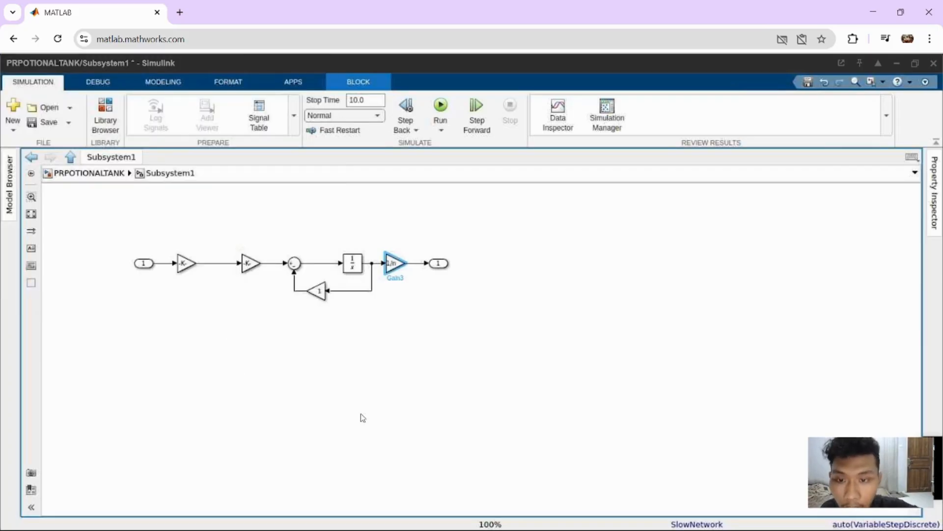
- Set the gain of the feedback Gain block below the integrator to 0.67
left_click(320, 291)
double_click(320, 291)
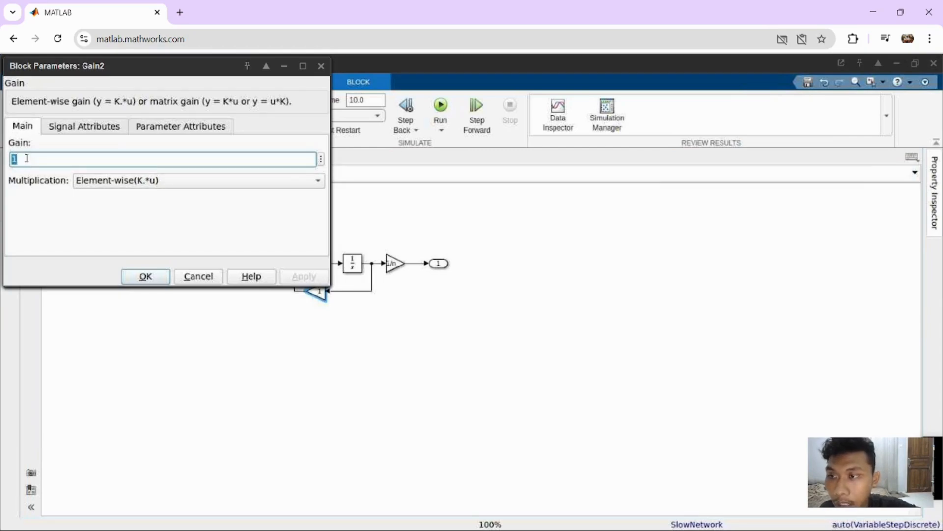
key("BackSpace")
type("0")
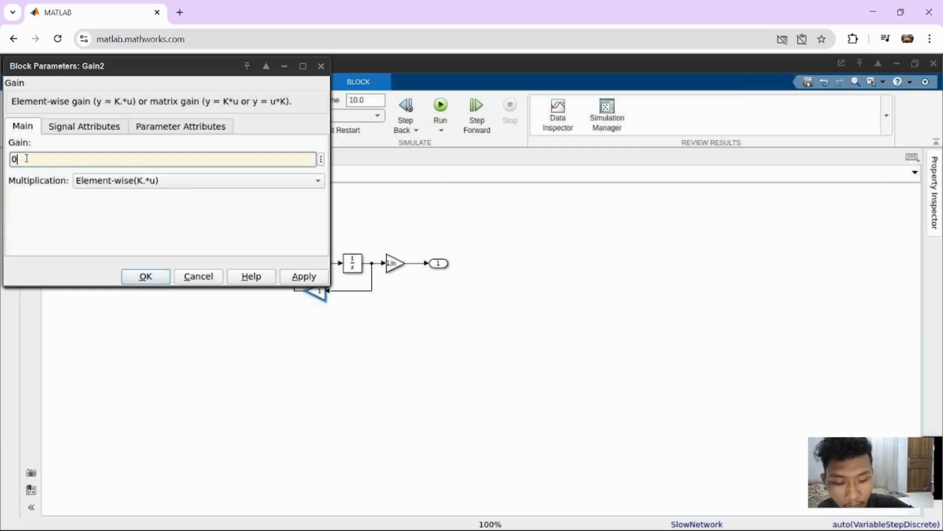
type(".67")
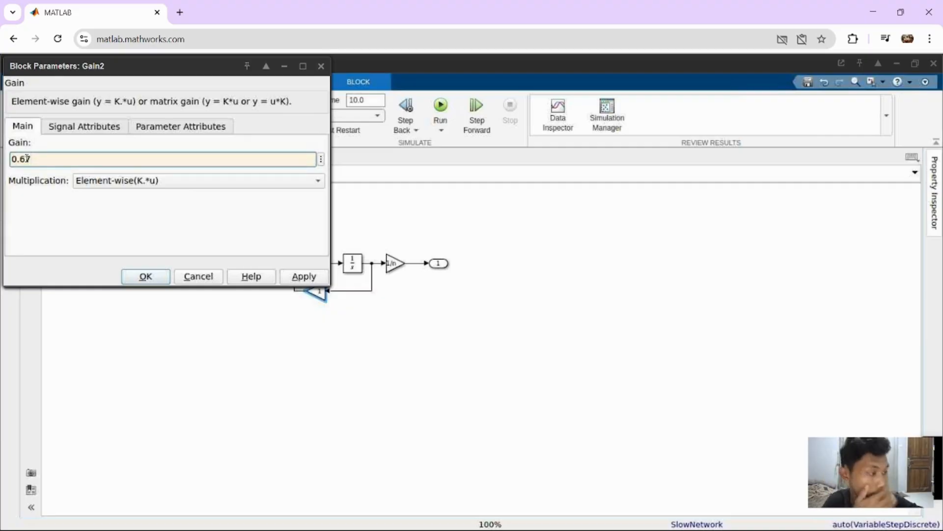
left_click(146, 277)
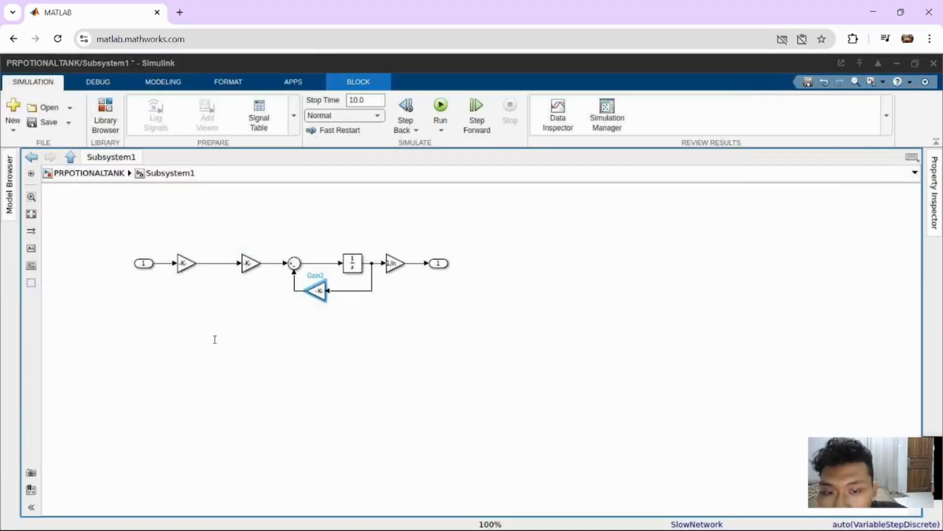
left_click(88, 199)
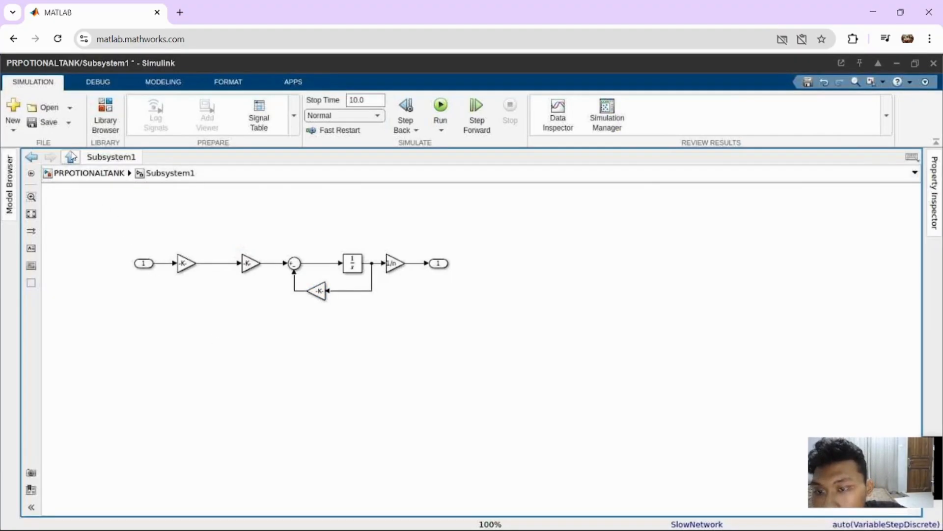
- Return to the PRPOTIONALTANK top level, check the contents of the larger Subsystem block and go back to the top level
left_click(70, 157)
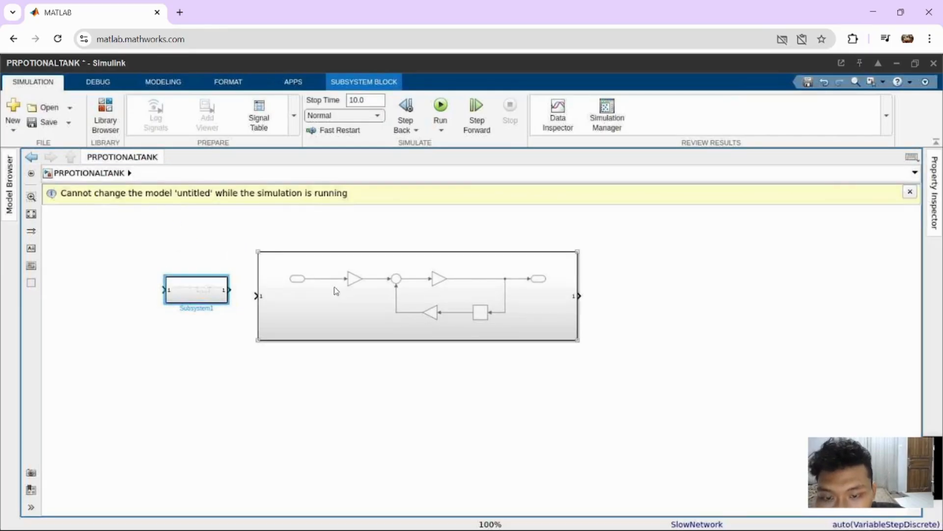
double_click(336, 291)
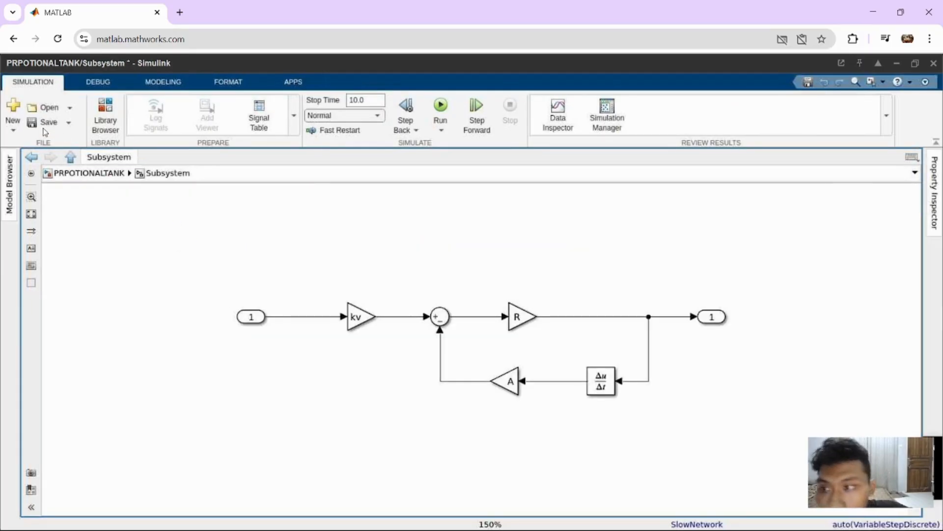
left_click(73, 157)
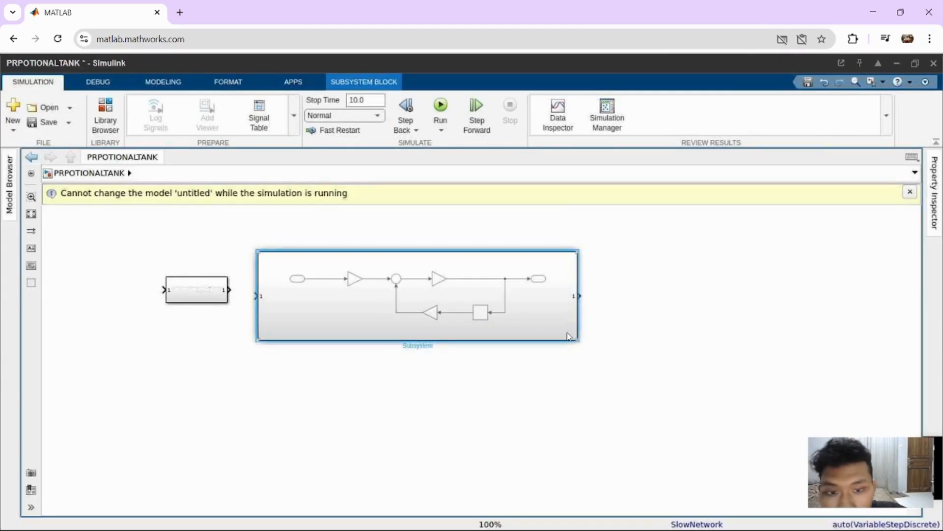
- Shrink the large Subsystem block to a narrow upright rectangle and rename it tank
left_click_drag(582, 343, 308, 324)
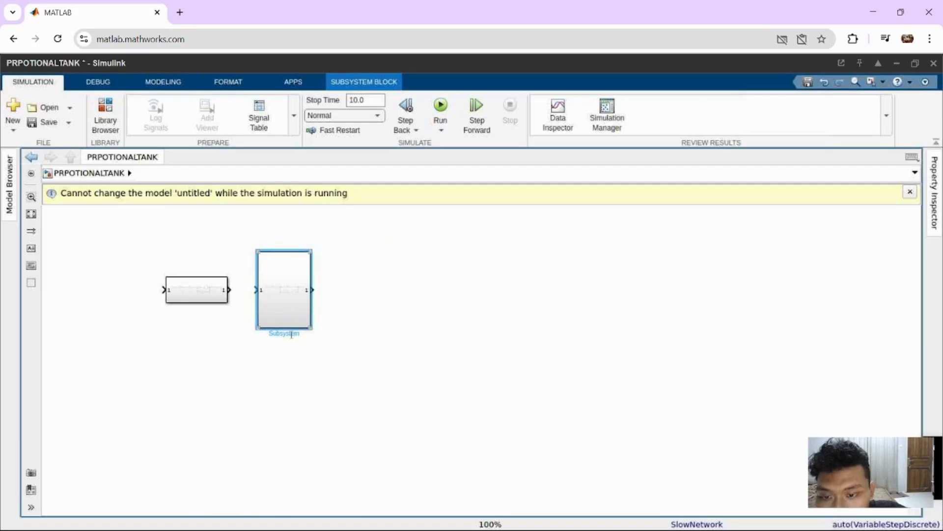
double_click(291, 333)
key("BackSpace")
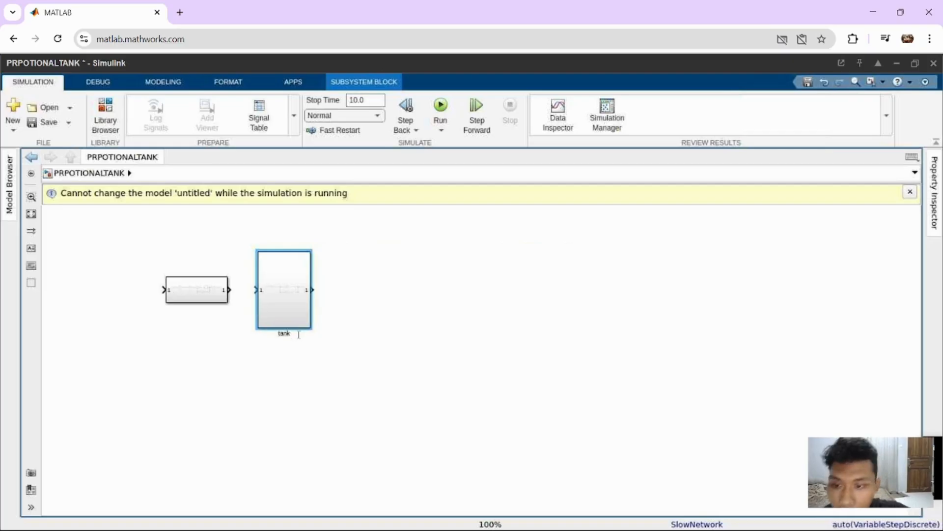
- Rename the Subsystem1 block as controller
left_click(207, 305)
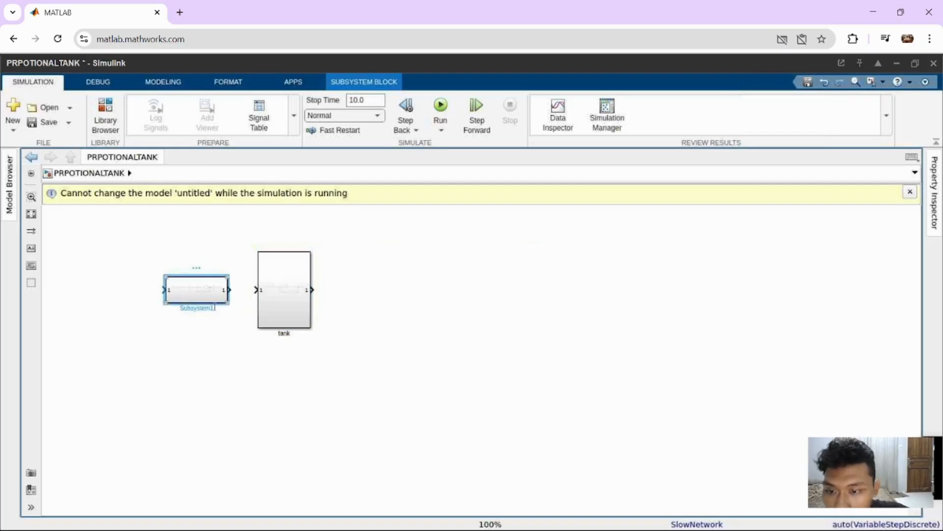
left_click(214, 308)
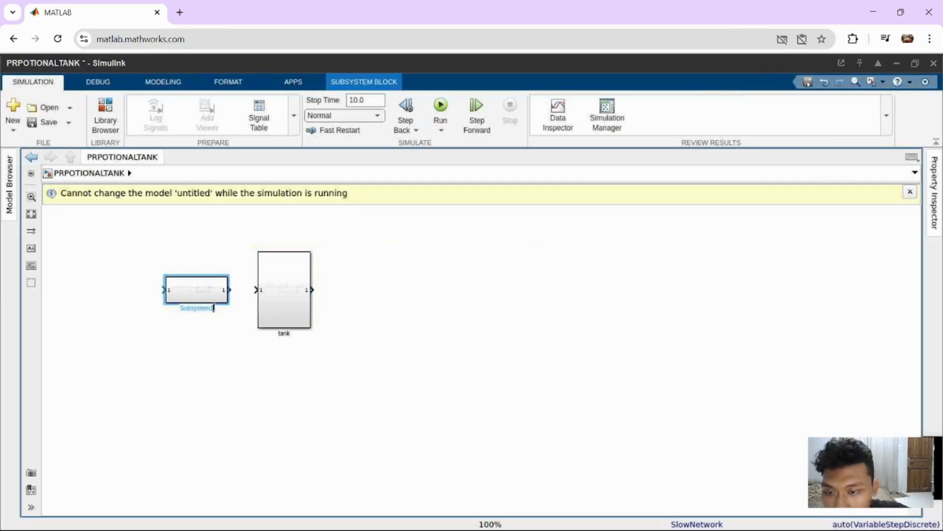
left_click_drag(214, 308, 171, 315)
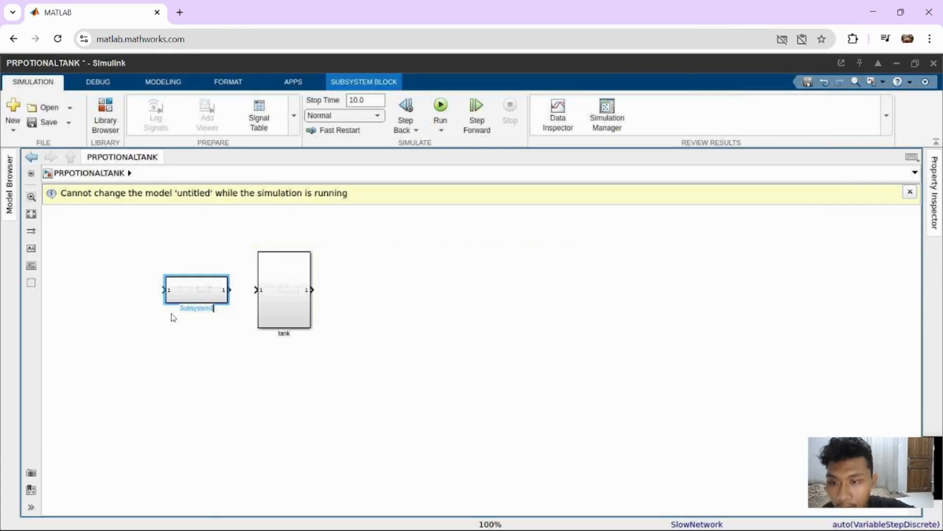
key("BackSpace")
key("BackSpace")
key("BackSpace")
key("BackSpace")
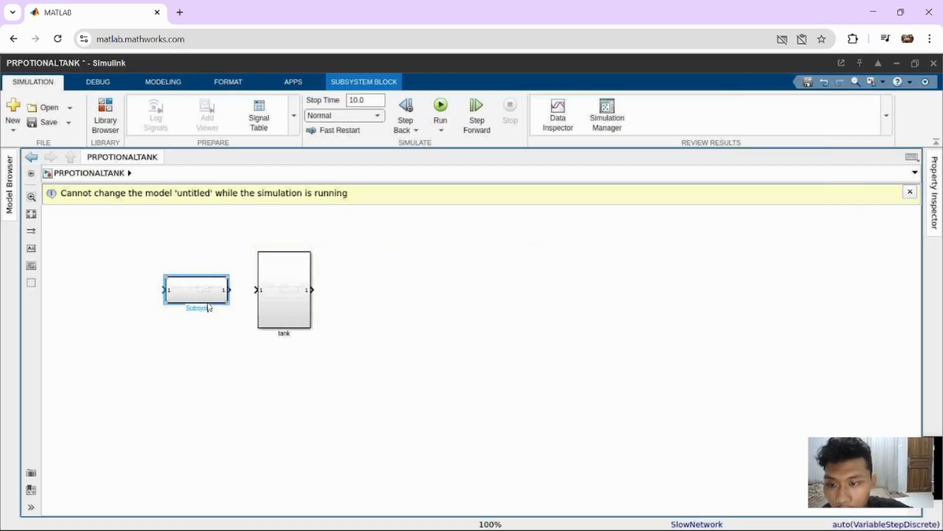
key("BackSpace")
key("BackSpace")
key("BackSpace")
key("BackSpace")
key("BackSpace")
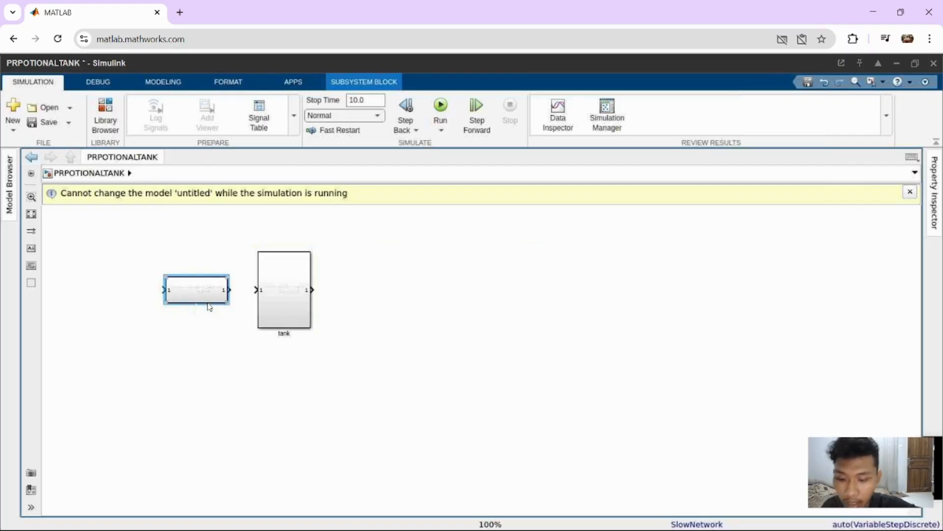
type("controller")
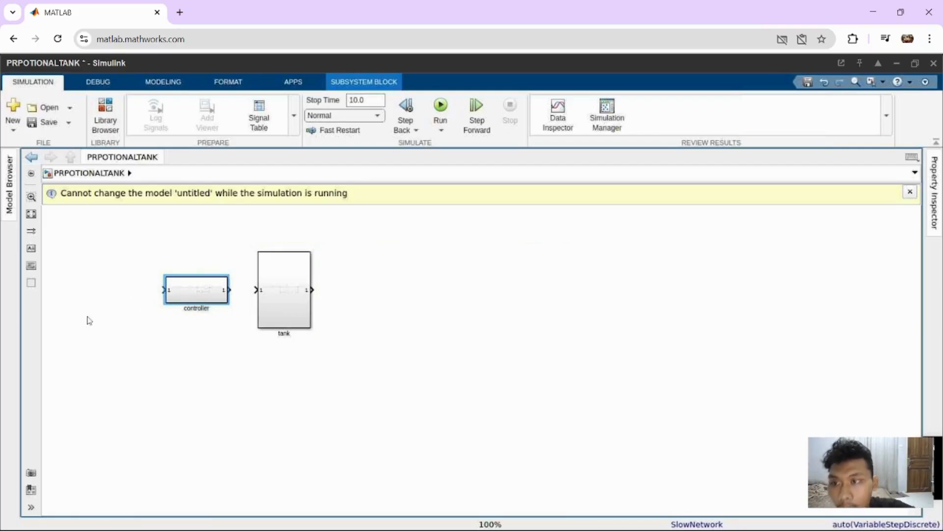
- Add a Constant block before the controller subsystem and align it with the controller's input port
double_click(112, 282)
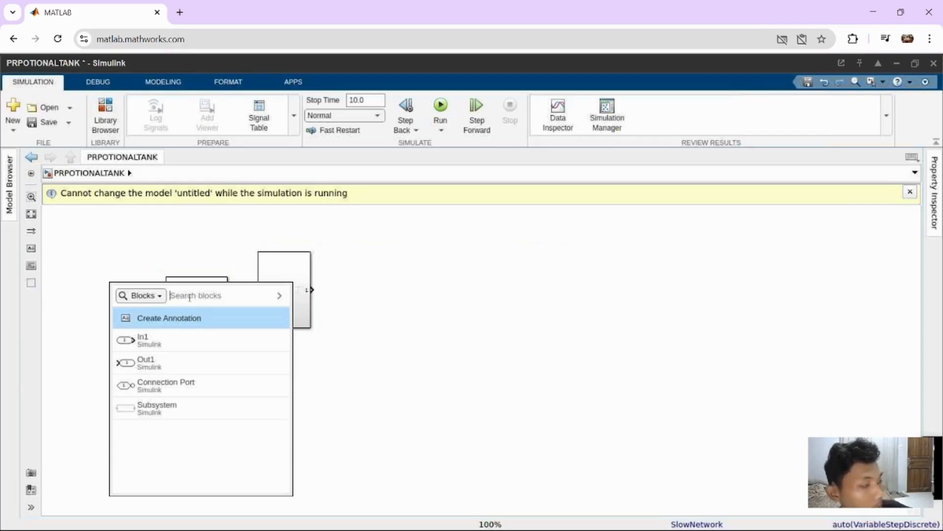
type("co")
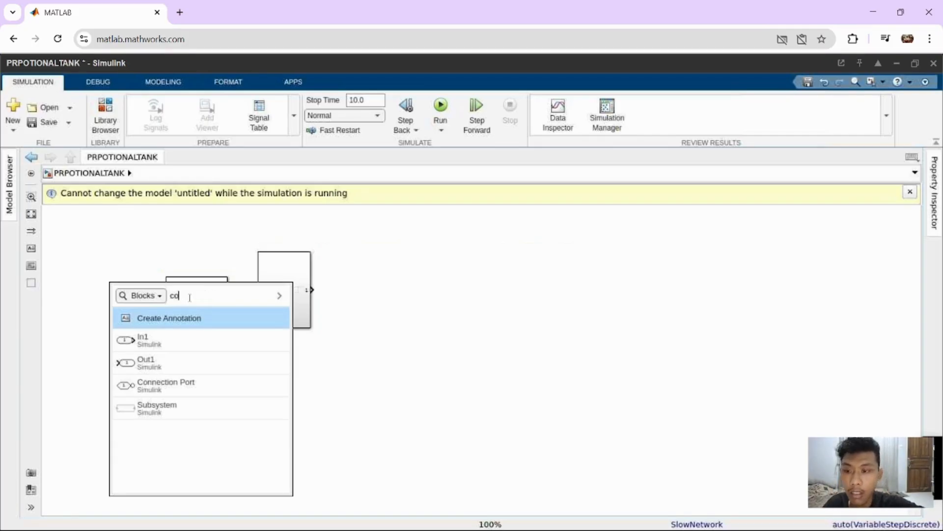
left_click(182, 317)
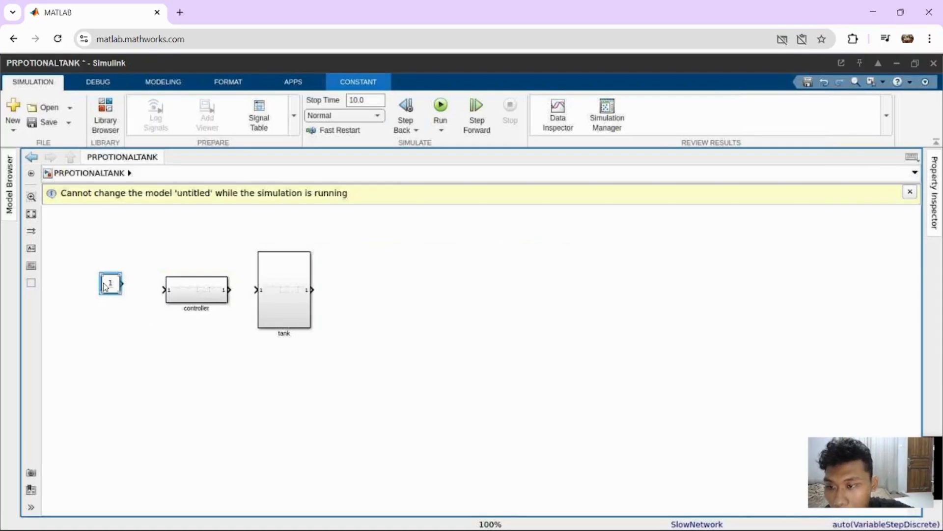
left_click_drag(107, 288, 65, 295)
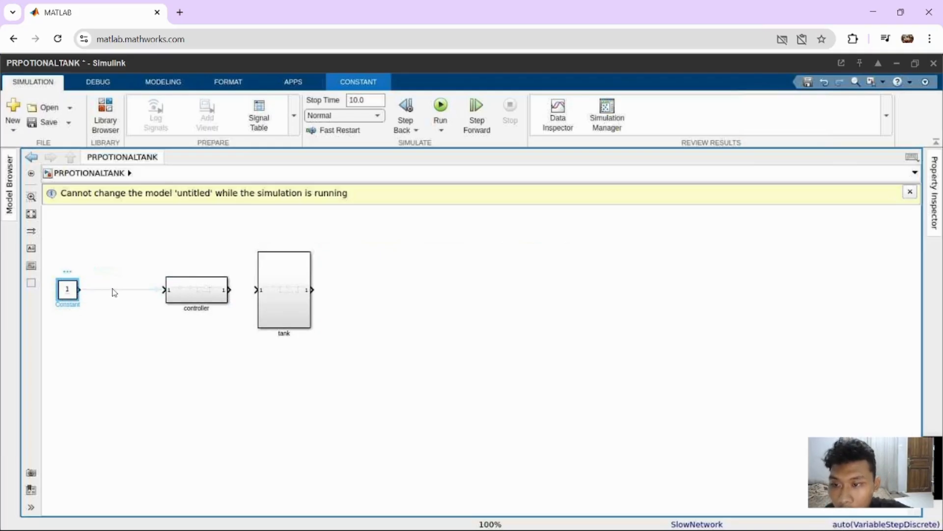
left_click(158, 330)
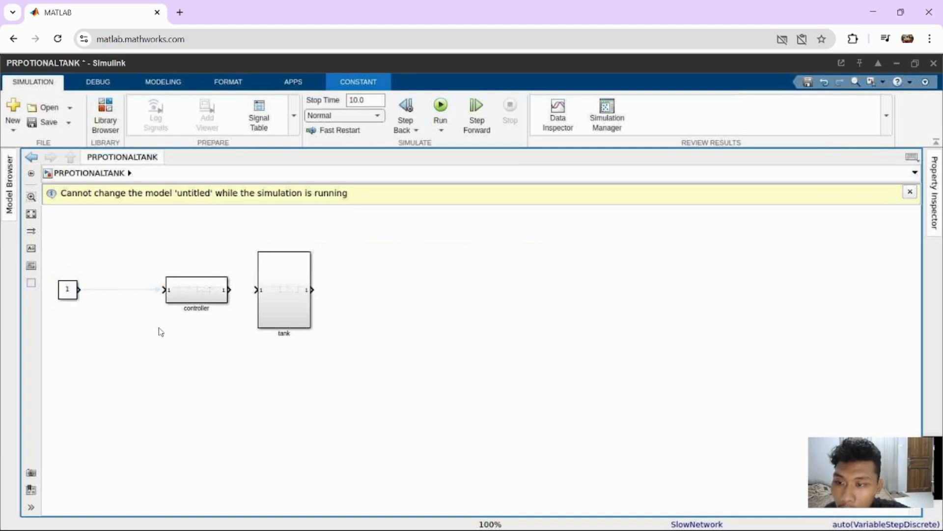
- Add a Sum block between the Constant block and the controller, aligned with both
double_click(129, 307)
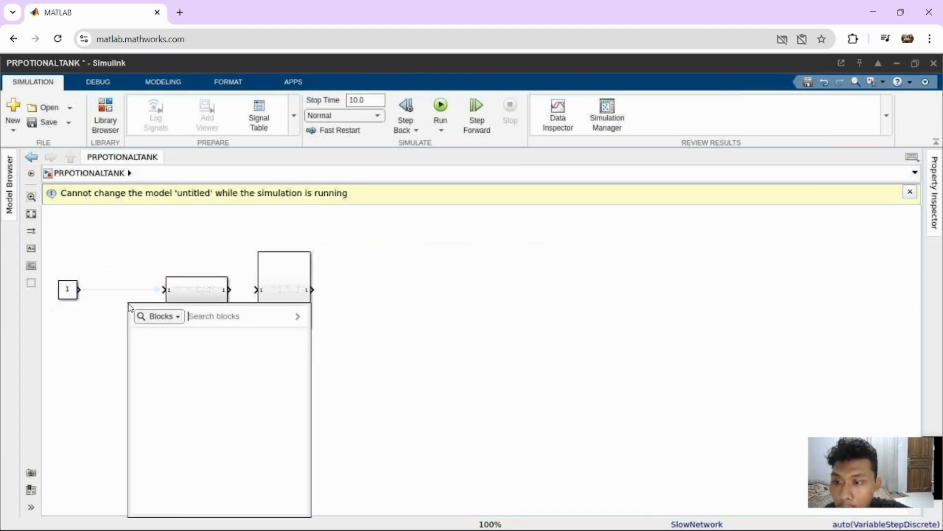
type("x")
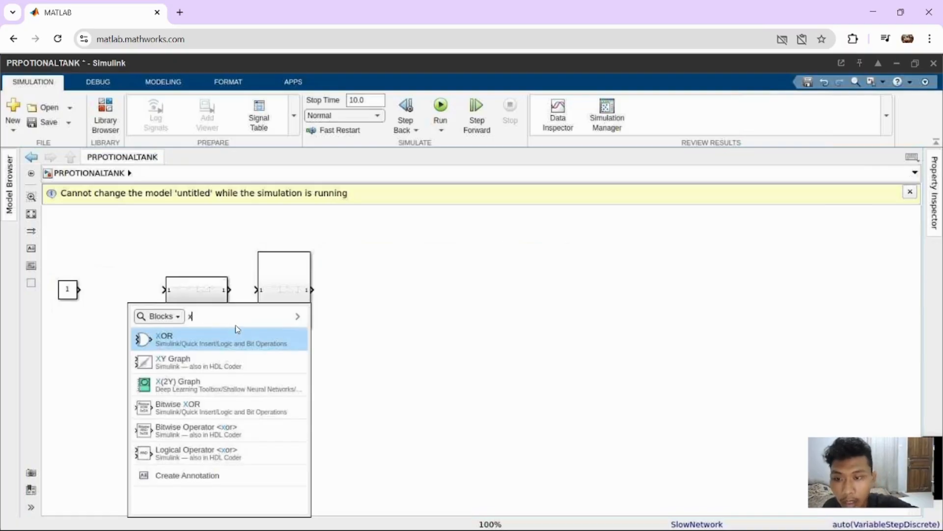
key("BackSpace")
type("su")
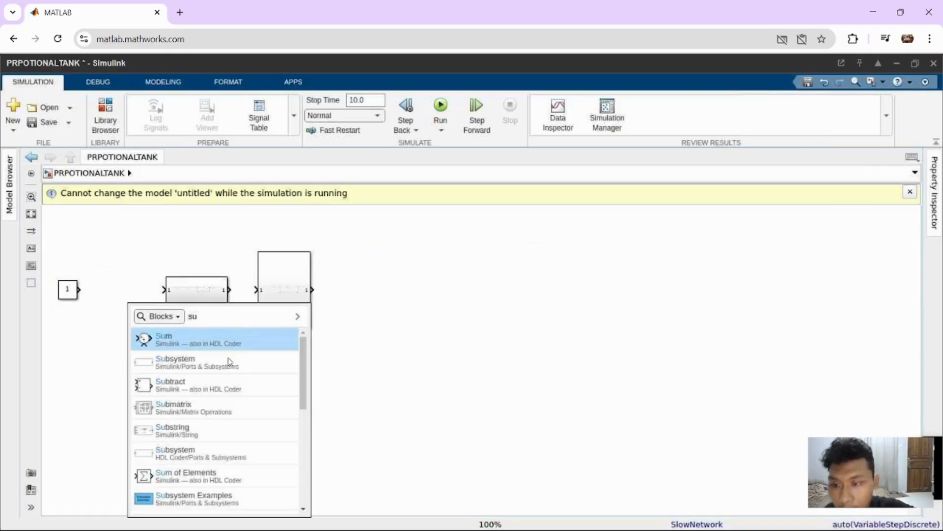
left_click(222, 350)
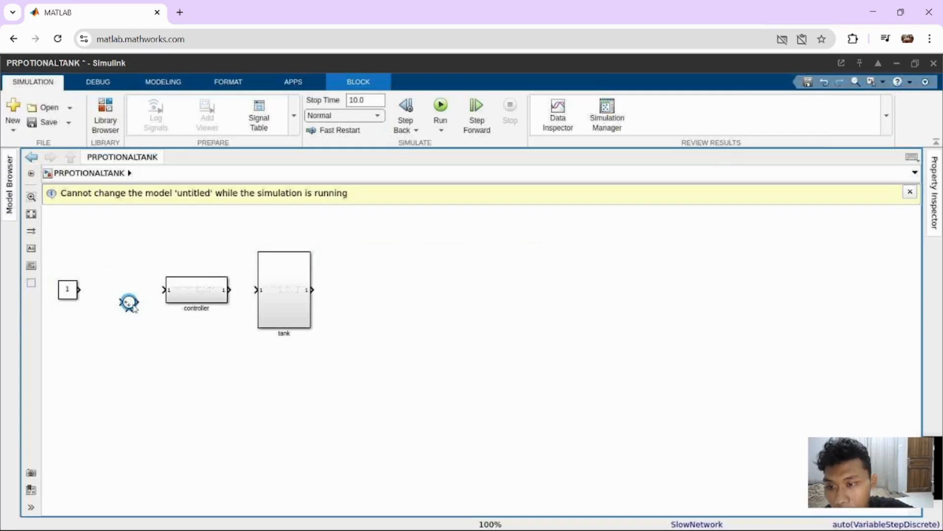
left_click_drag(130, 301, 124, 297)
- Connect the Constant block to the Sum block's input and undo the stray branch drawn around it to the controller
left_click(98, 299)
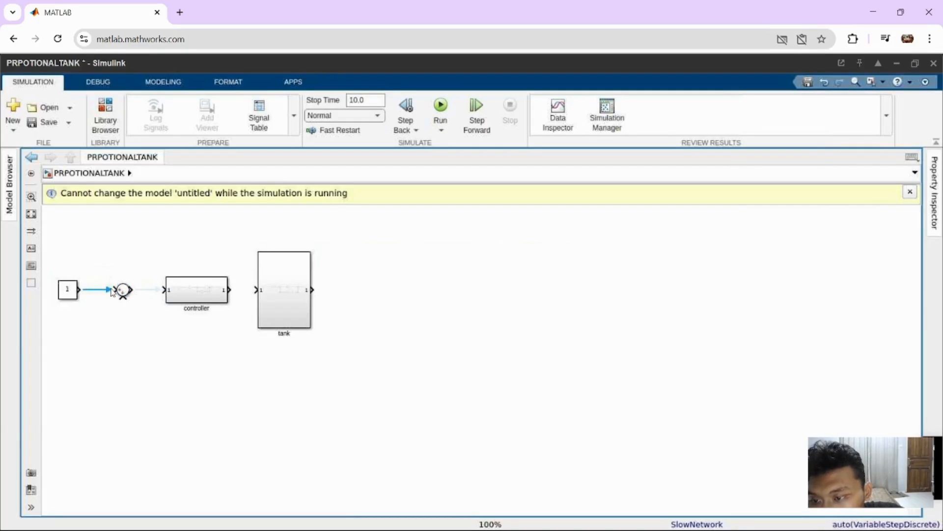
left_click(111, 290)
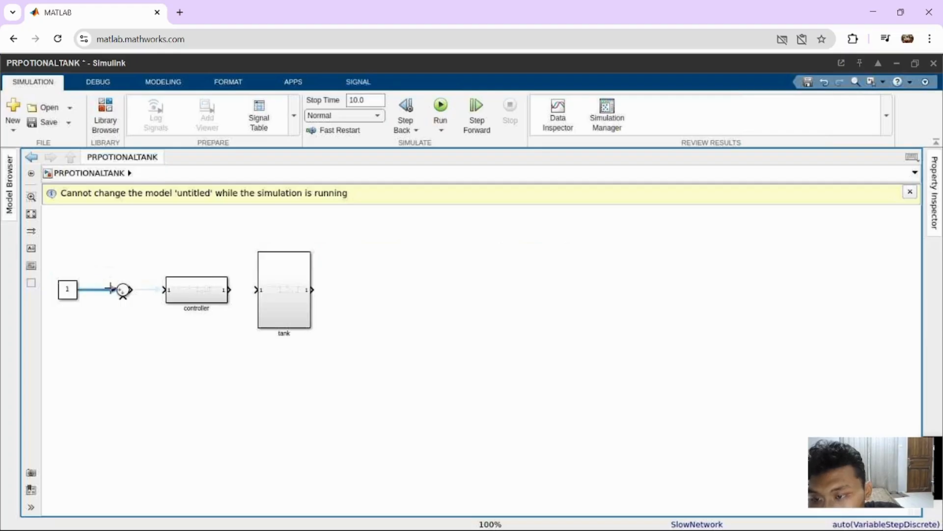
left_click(160, 292)
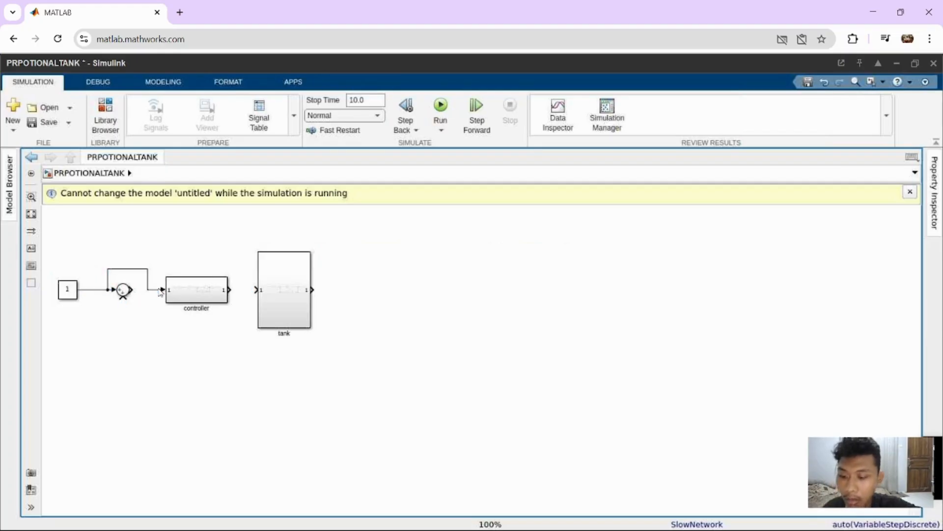
key("ctrl+z")
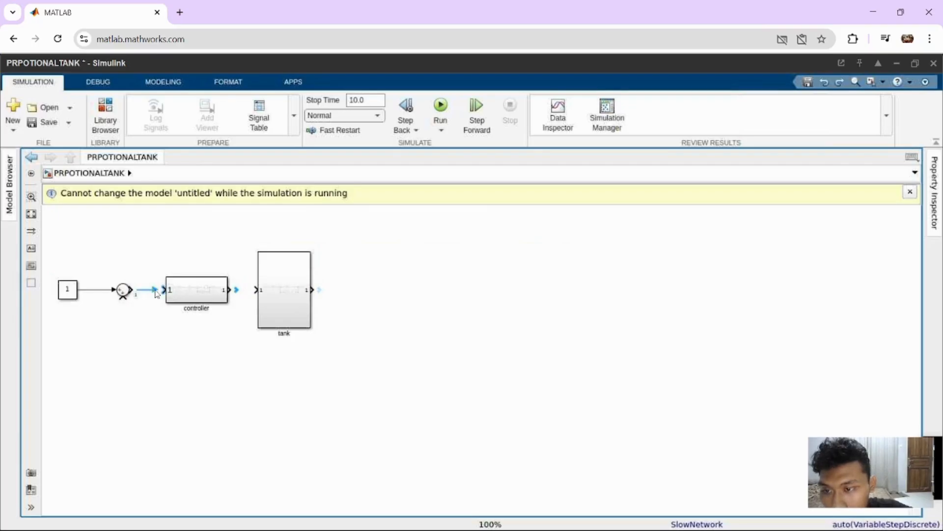
- Connect the Sum block's output to the controller subsystem and move the tank subsystem farther from the controller
left_click_drag(159, 293, 163, 290)
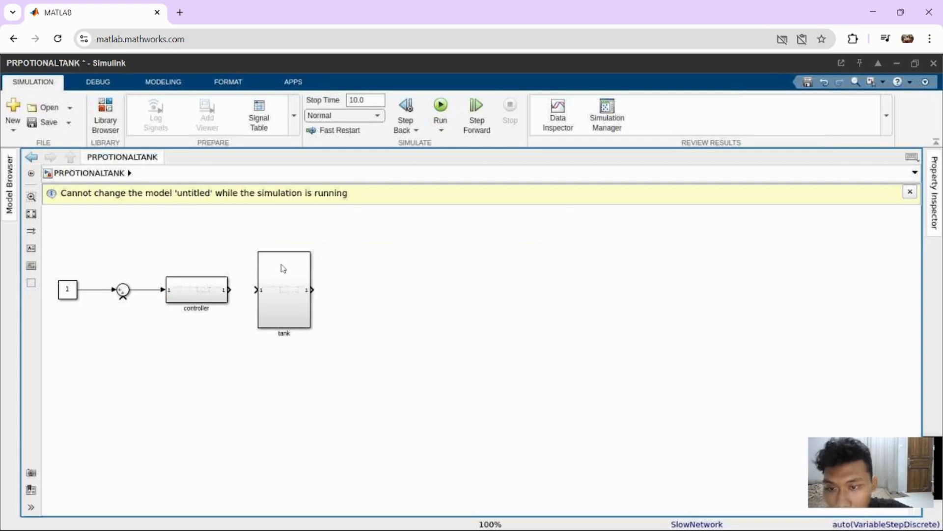
left_click(296, 292)
left_click_drag(297, 291, 342, 290)
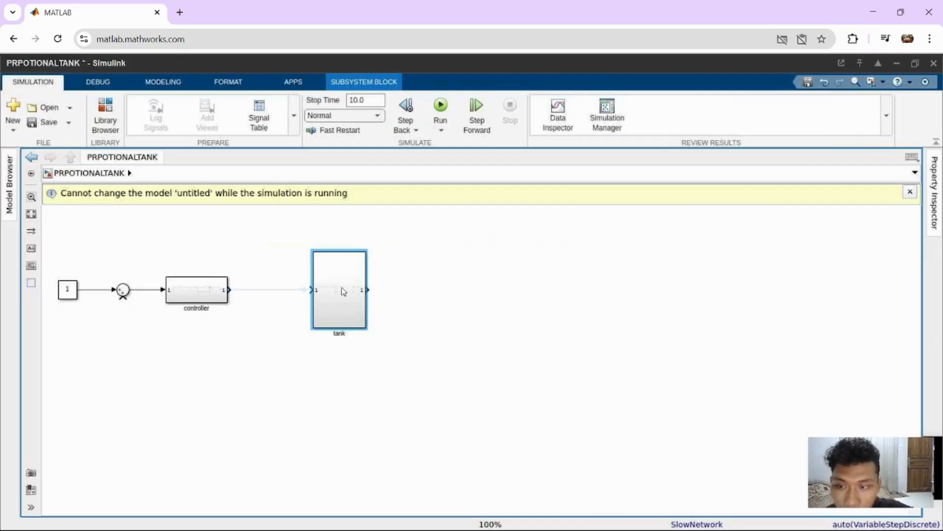
left_click(325, 392)
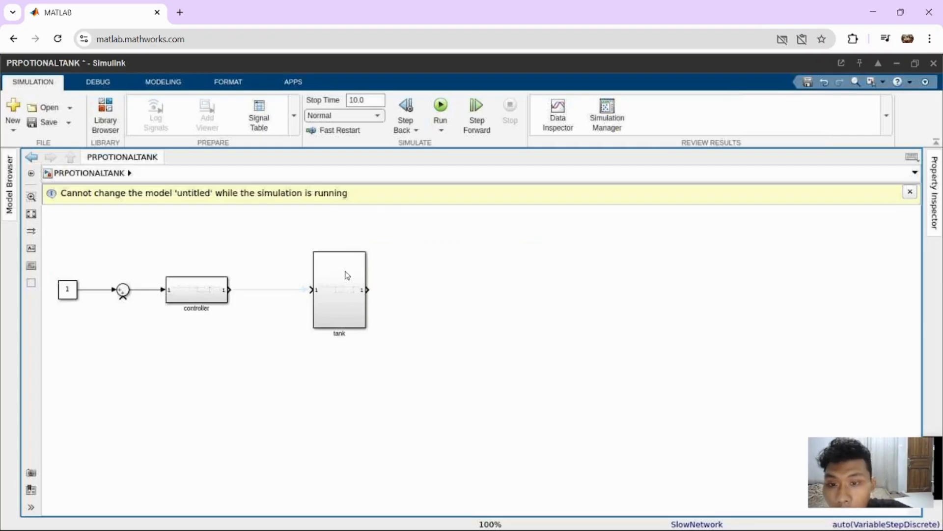
- Add a Scope block after the tank subsystem, align it with the tank's output port and connect the two
double_click(430, 301)
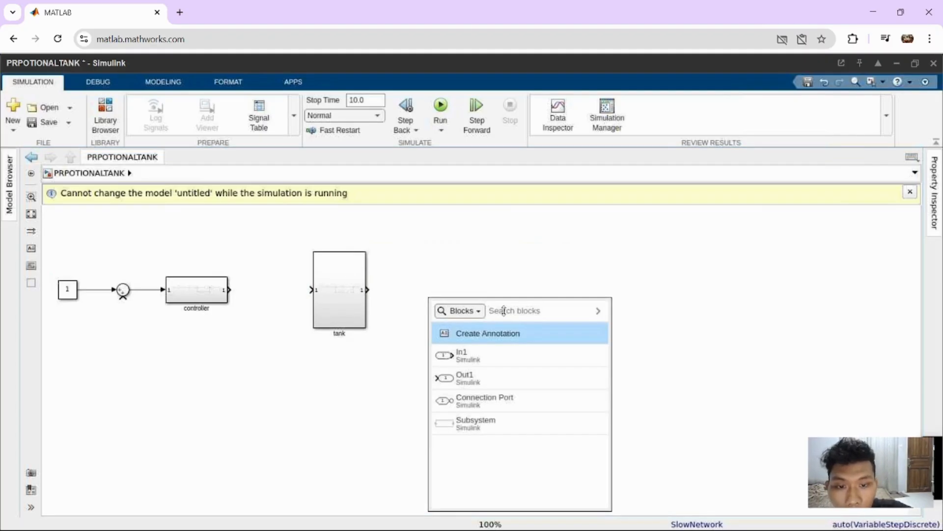
type("scop")
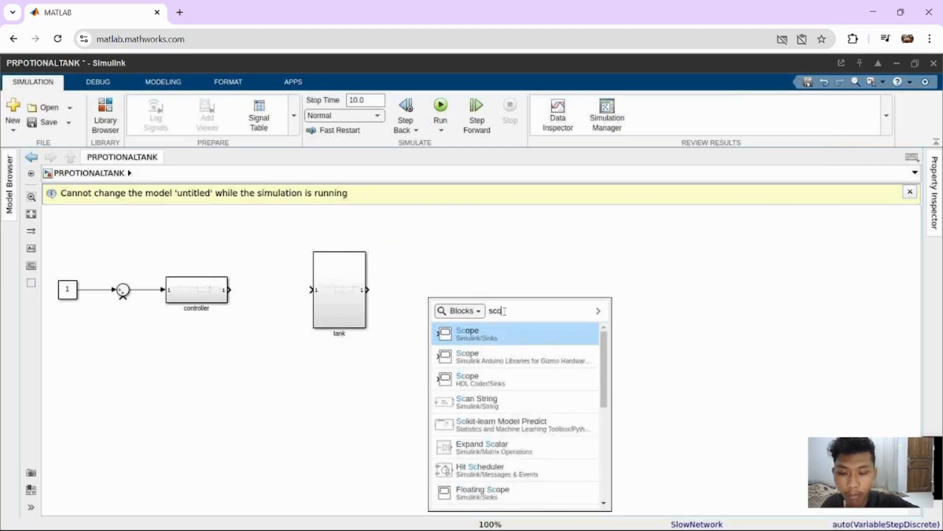
left_click(531, 341)
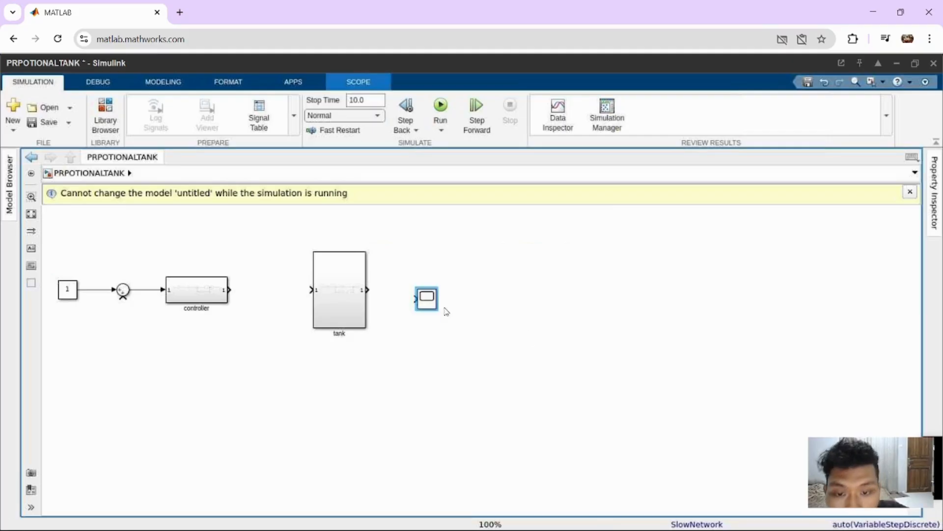
left_click_drag(432, 304, 444, 295)
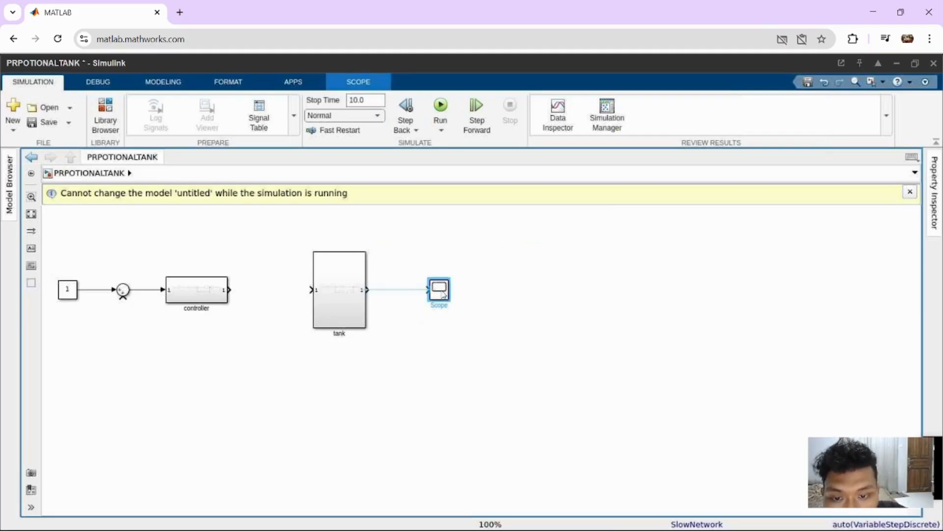
left_click(375, 291)
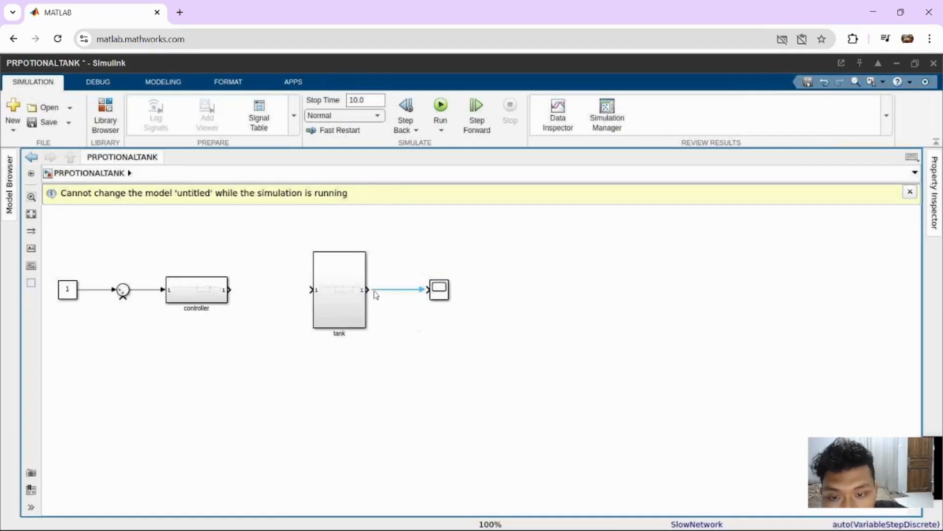
left_click(377, 293)
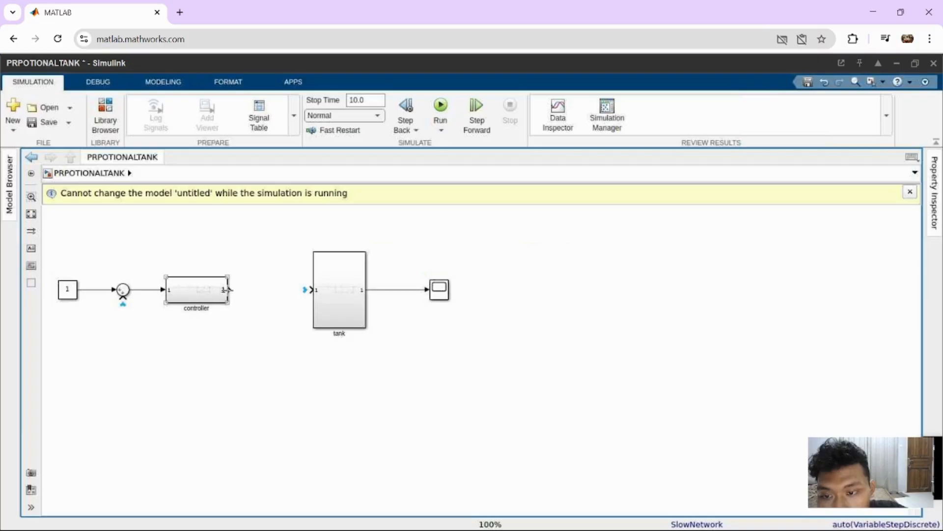
- Connect the controller's output to the tank and route a feedback line from the tank's output to the Sum block's free input
left_click(306, 292)
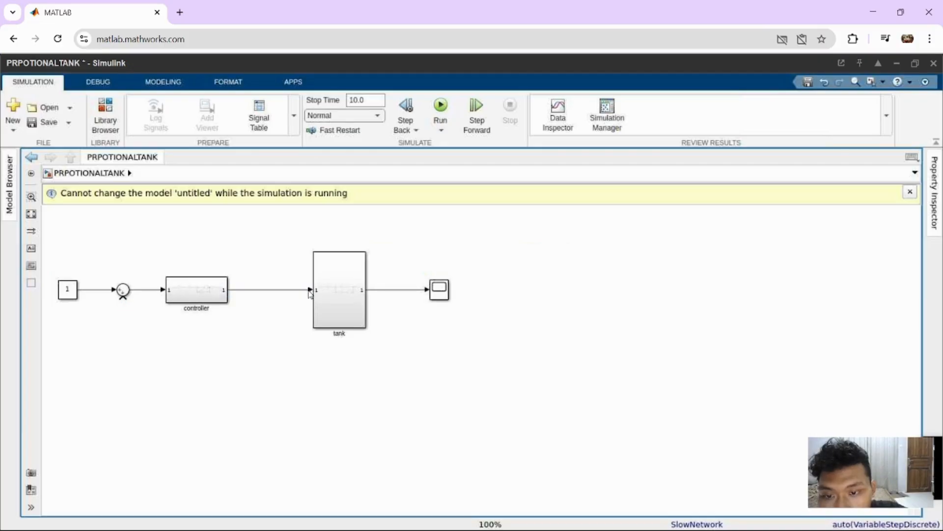
left_click(309, 290)
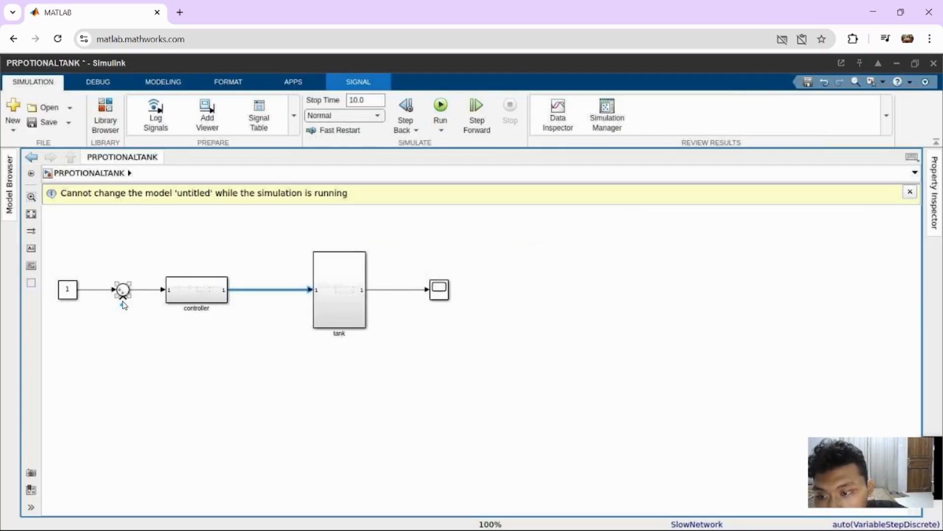
left_click_drag(122, 298, 398, 290)
left_click(399, 290)
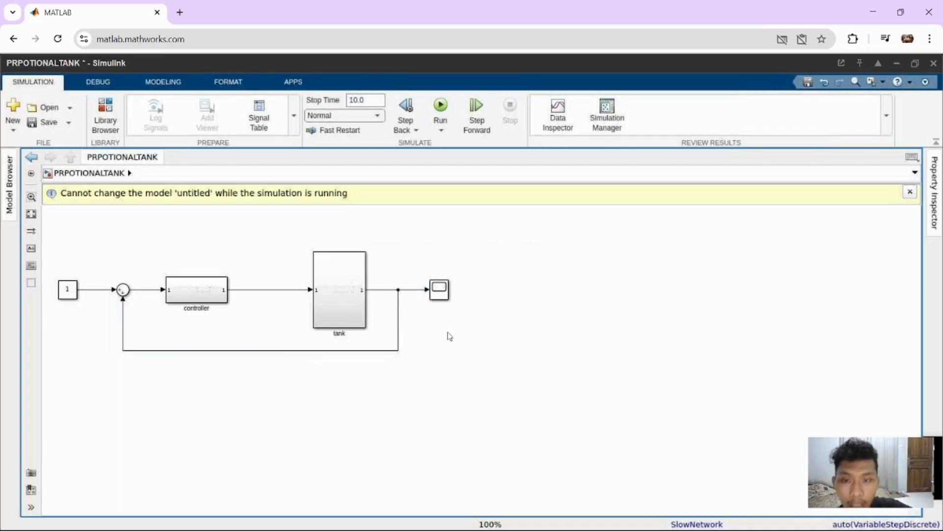
- Check the closed-loop tank diagram in the PowerPoint slide show, and back in Simulink set the Sum block's list of signs to |+-
left_click(185, 308)
key("super+Tab")
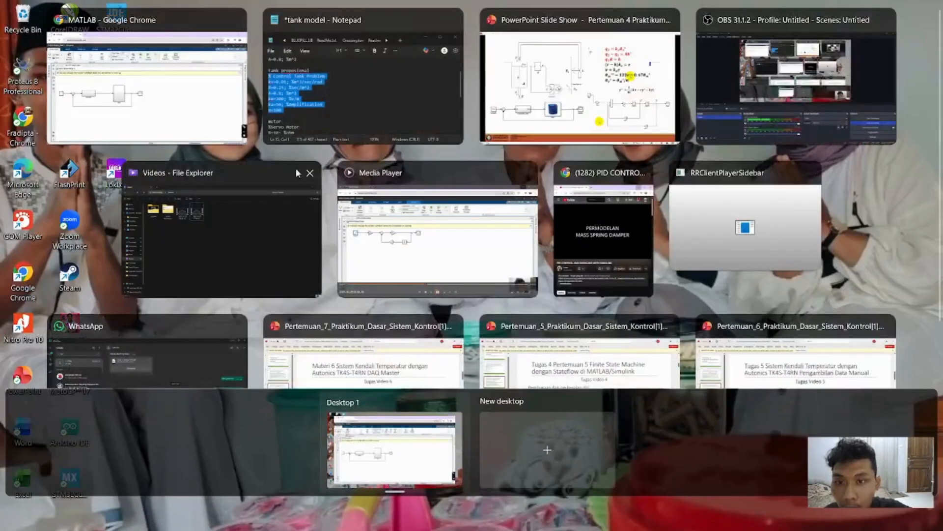
left_click(499, 103)
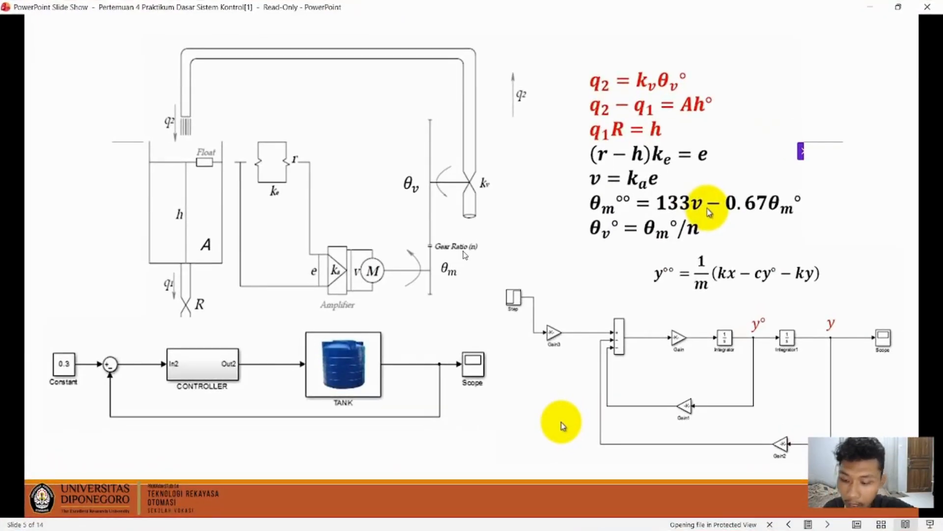
key("super+Tab")
left_click(330, 128)
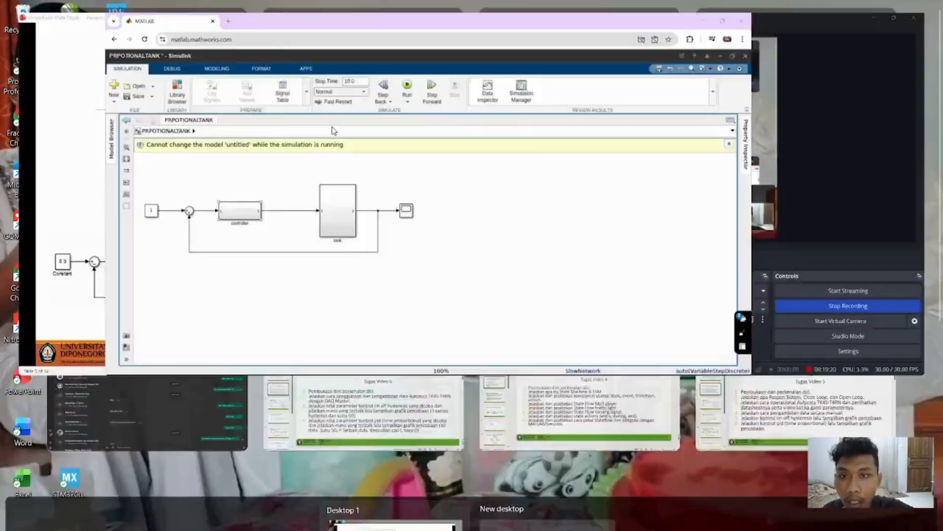
left_click(123, 290)
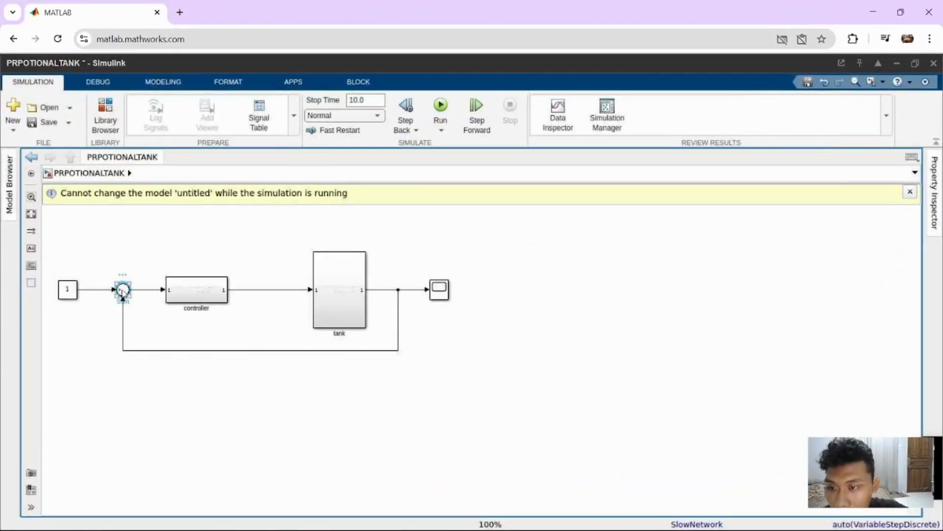
double_click(123, 291)
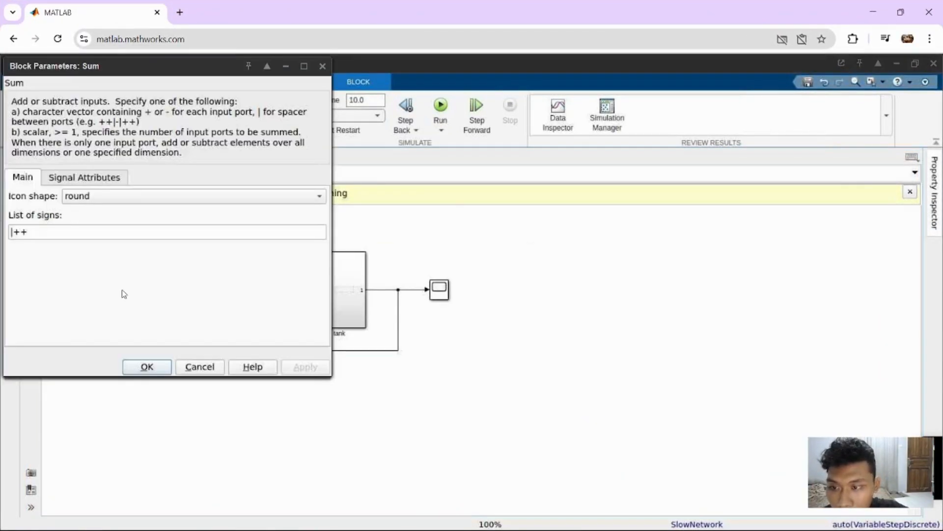
double_click(34, 230)
left_click(35, 230)
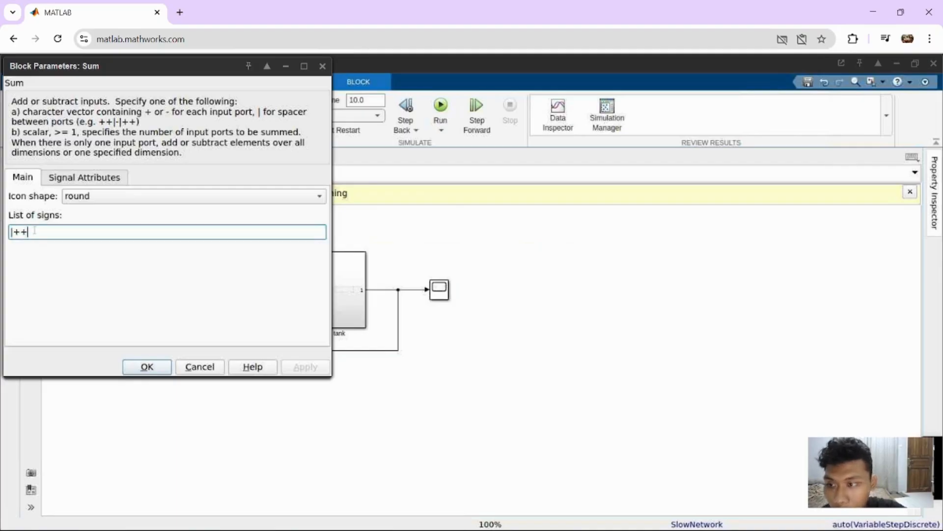
key("BackSpace")
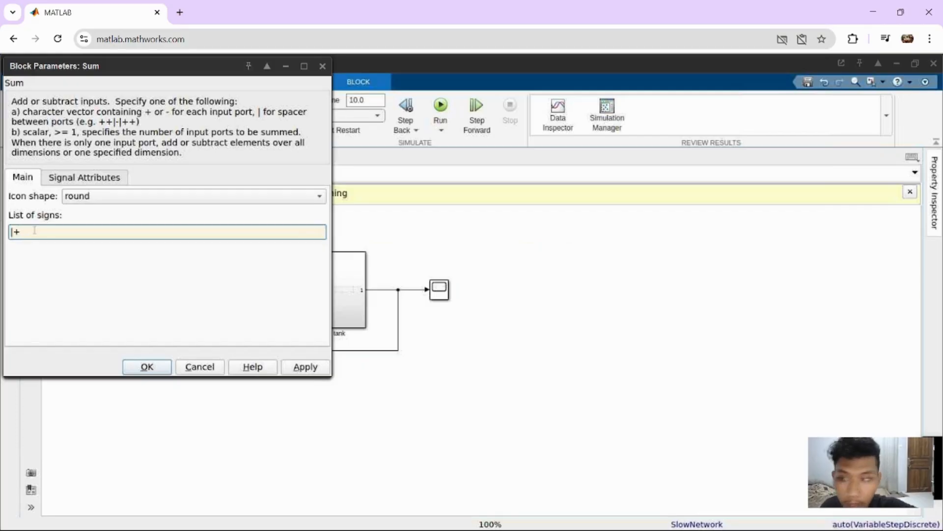
type("-")
left_click(156, 368)
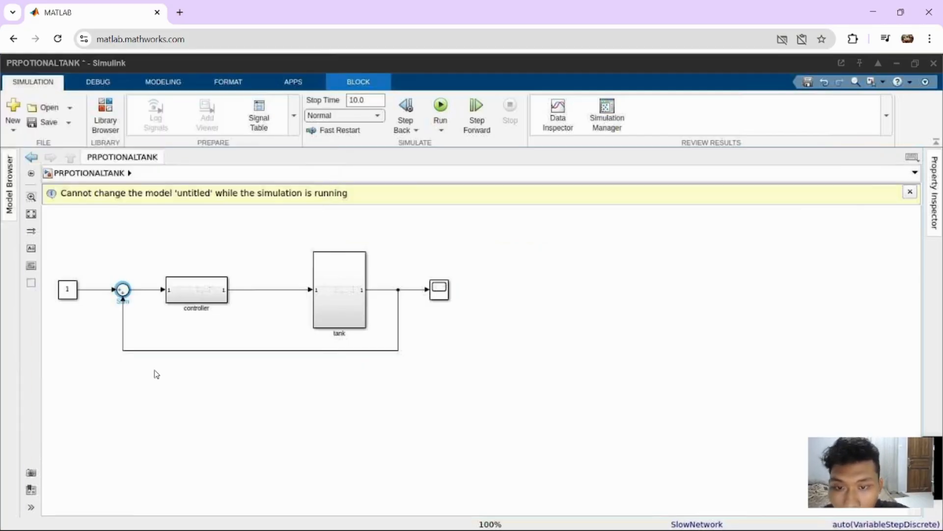
- Run the simulation and examine the tank's response in the Scope, closing the plot when finished
left_click(434, 116)
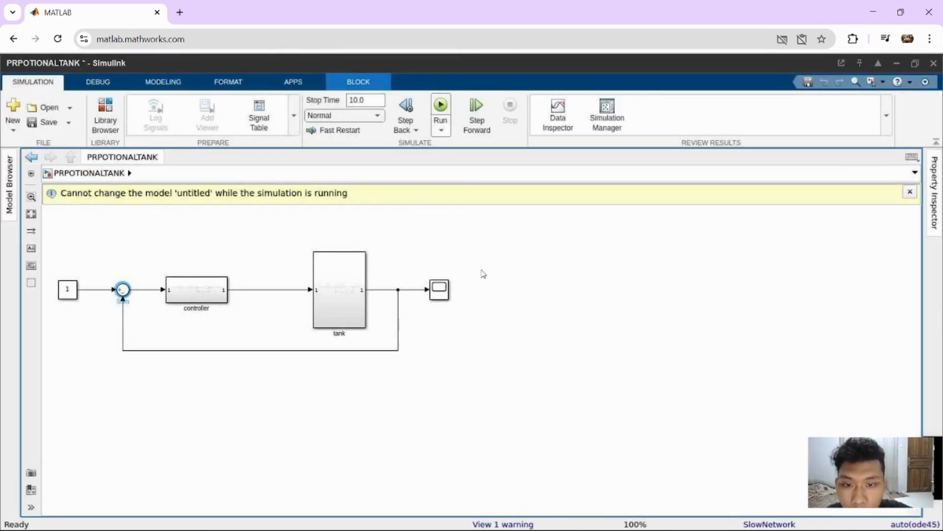
left_click(439, 297)
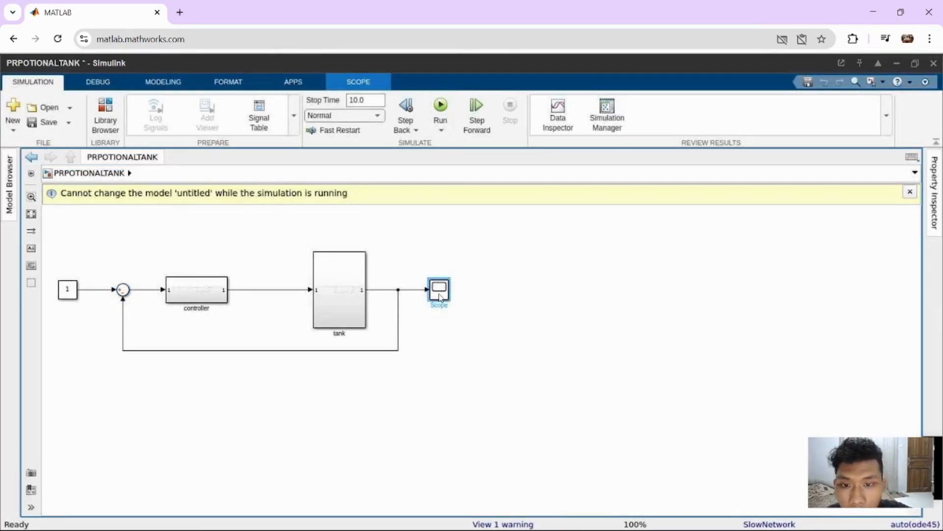
double_click(440, 296)
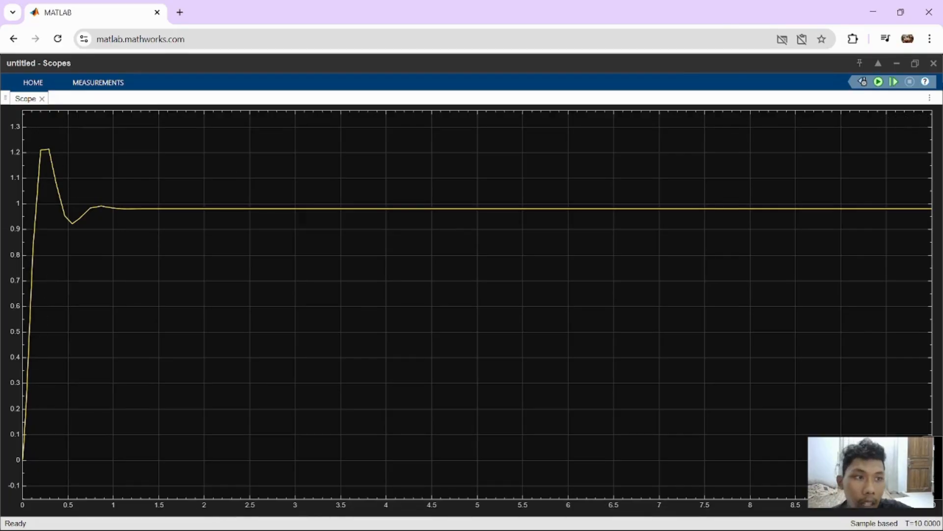
left_click(934, 65)
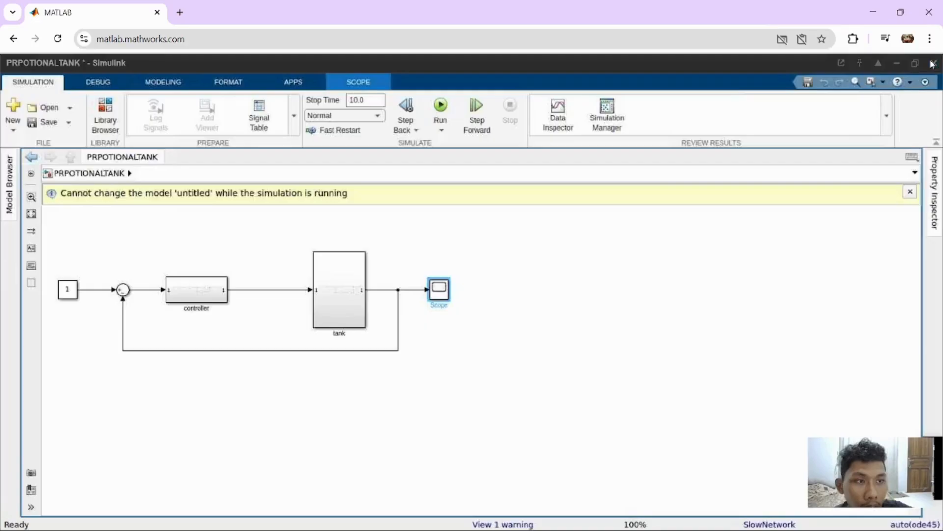
left_click(66, 290)
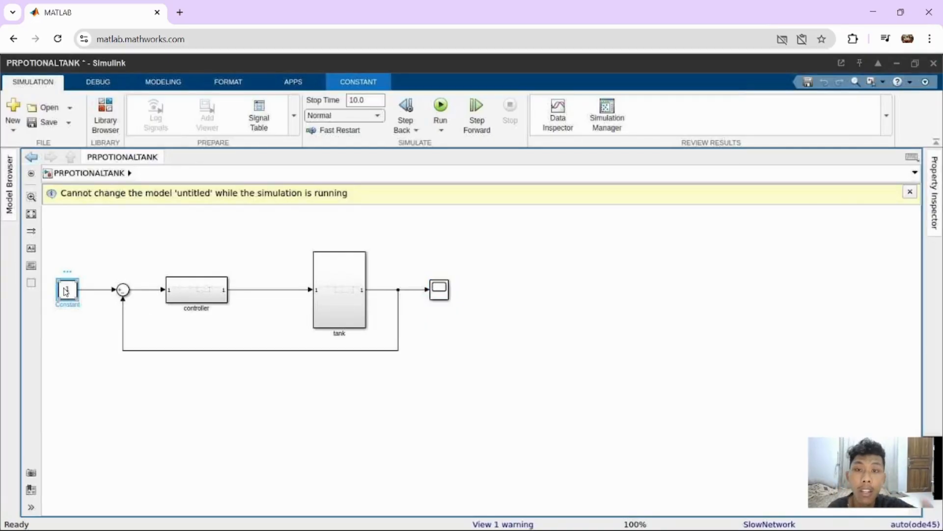
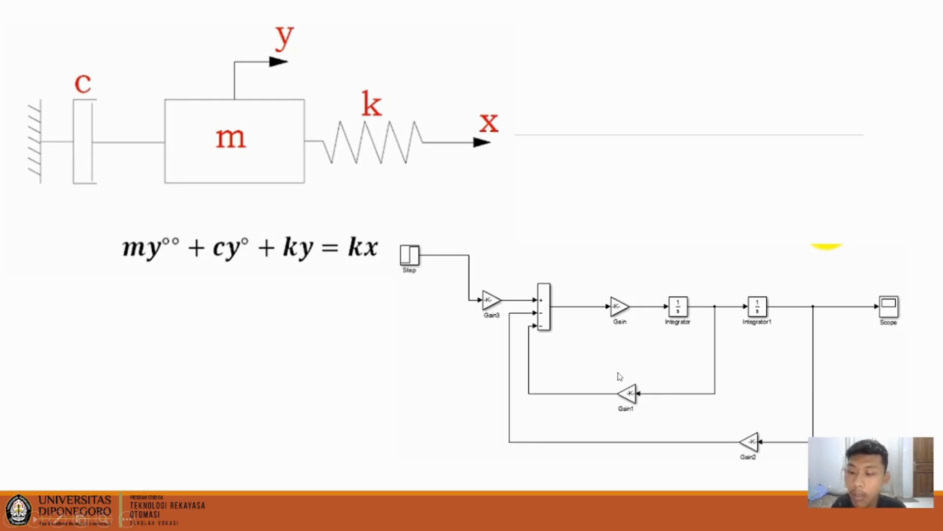
- Switch from the slide show to the empty Simulink model and add a Step block
key("super+Tab")
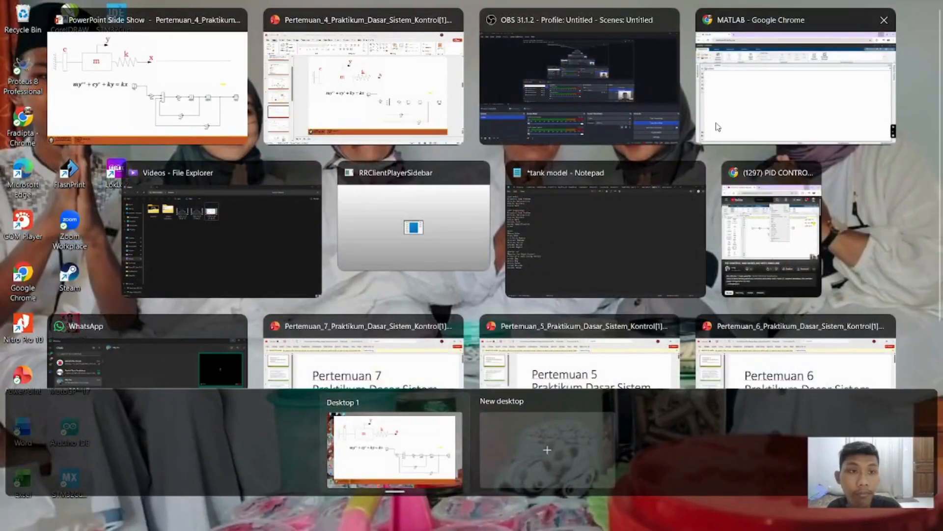
left_click(718, 128)
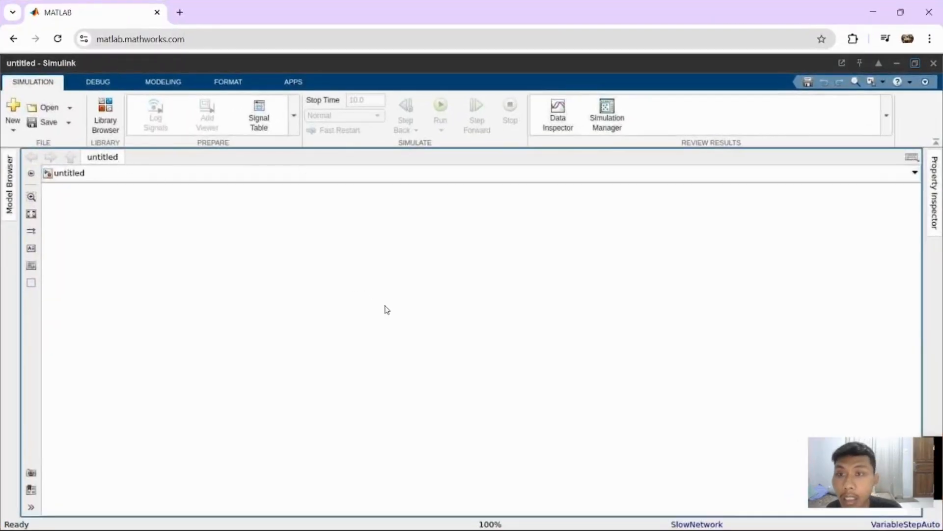
double_click(129, 222)
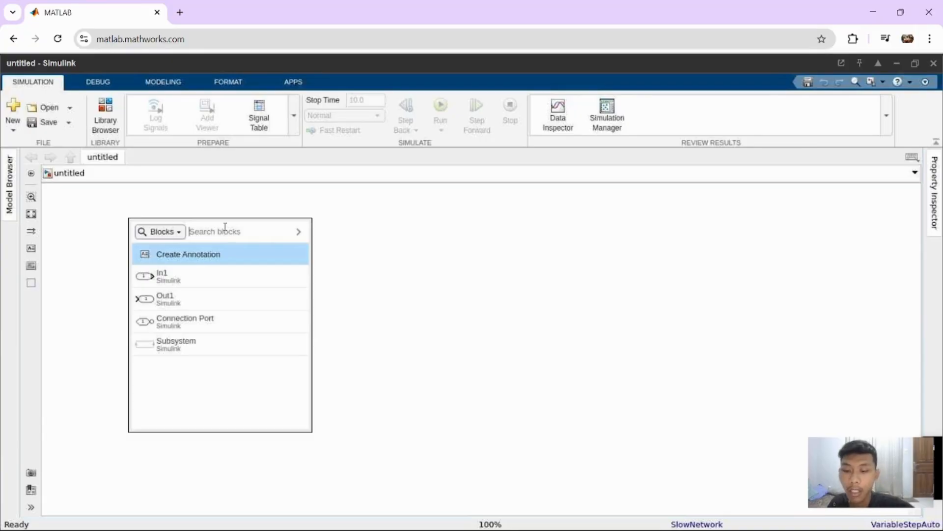
type("step")
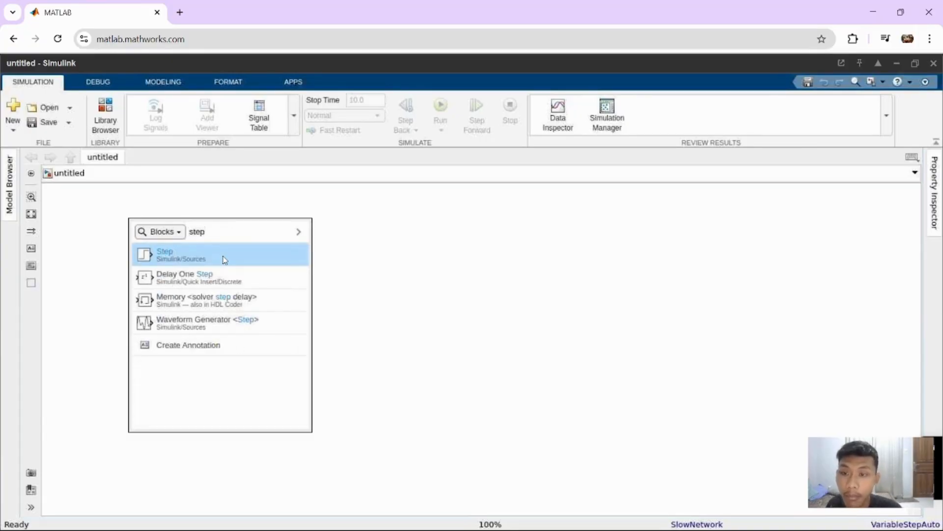
left_click(224, 260)
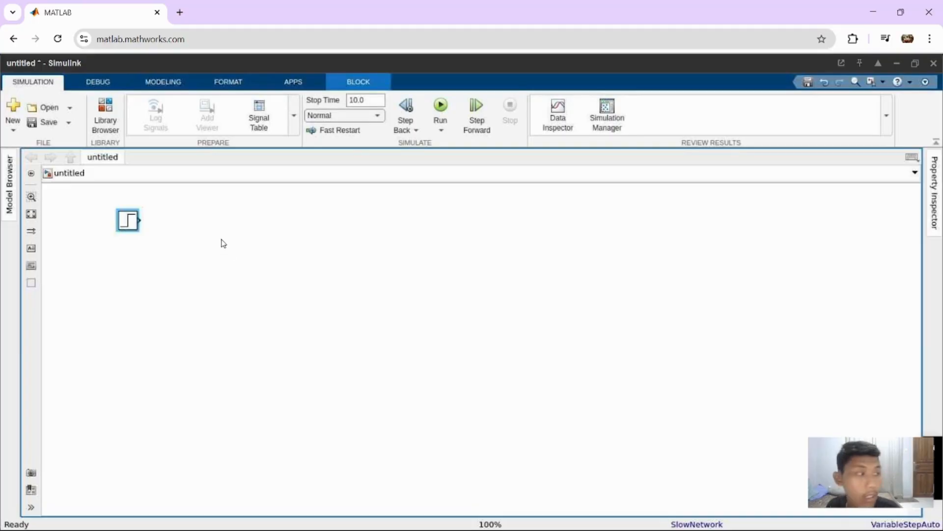
- Add a Gain block after the Step block and align its input with the Step output
double_click(222, 237)
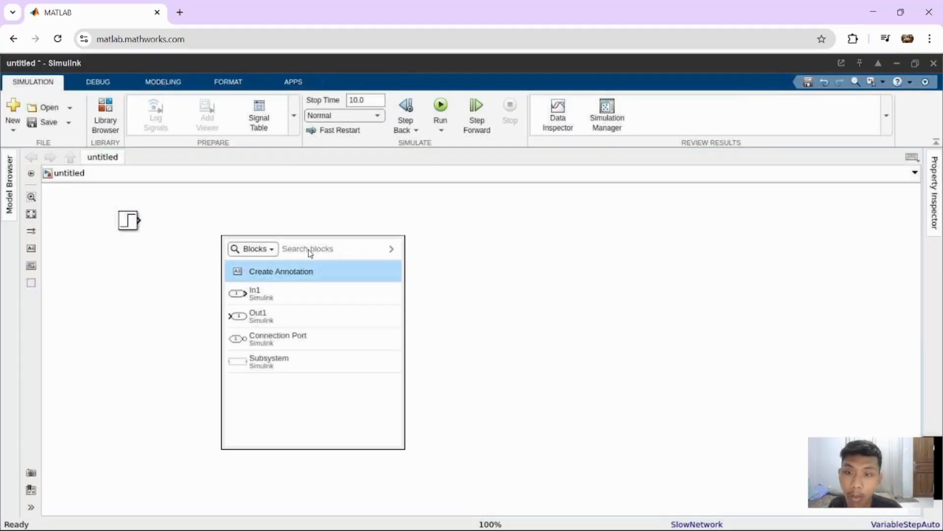
type("gai")
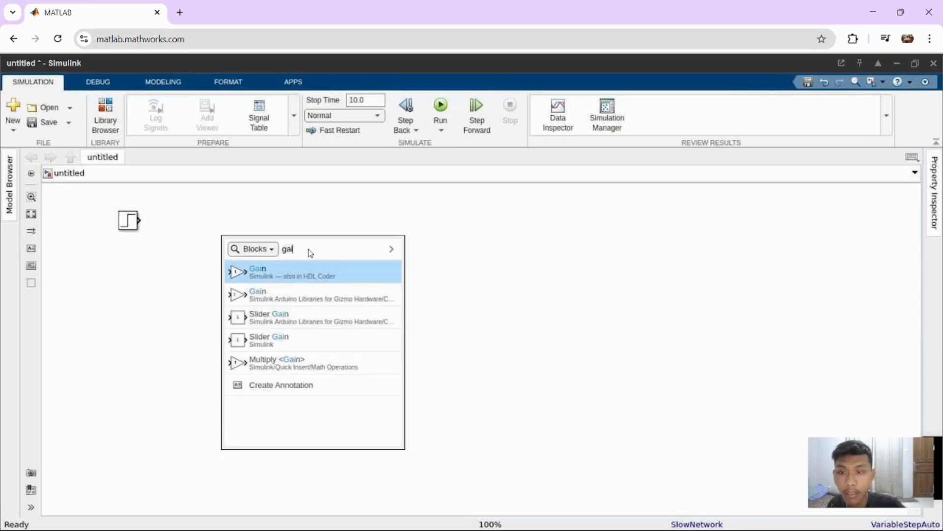
left_click(297, 278)
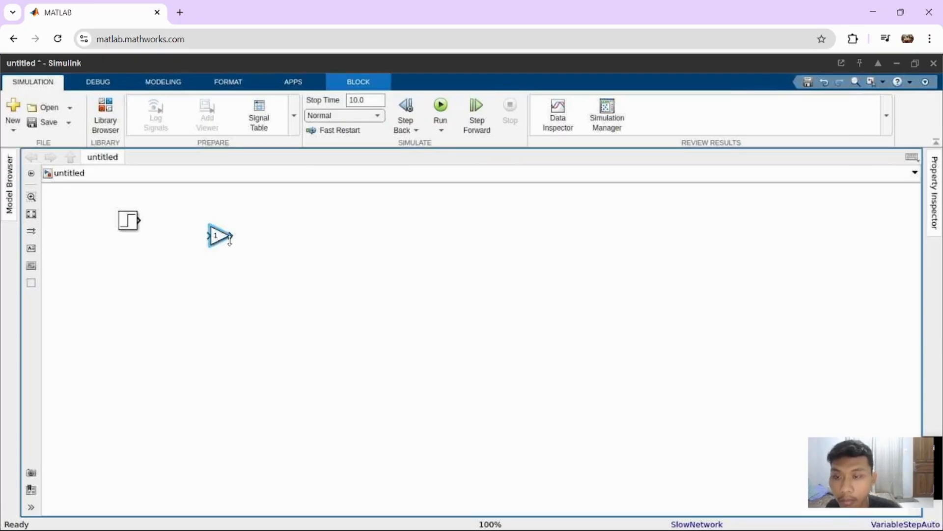
left_click_drag(222, 237, 198, 219)
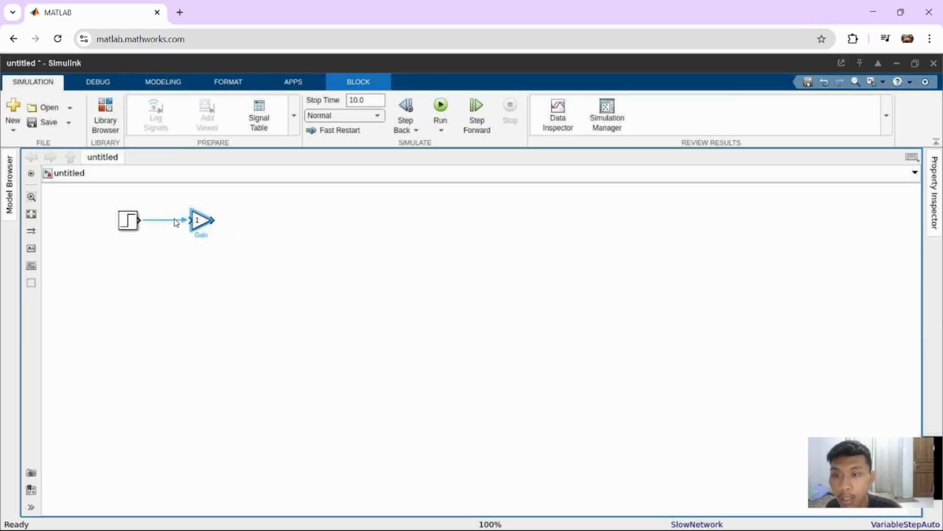
- Connect the Step block to the Gain and place an Add block just after the Gain
double_click(246, 226)
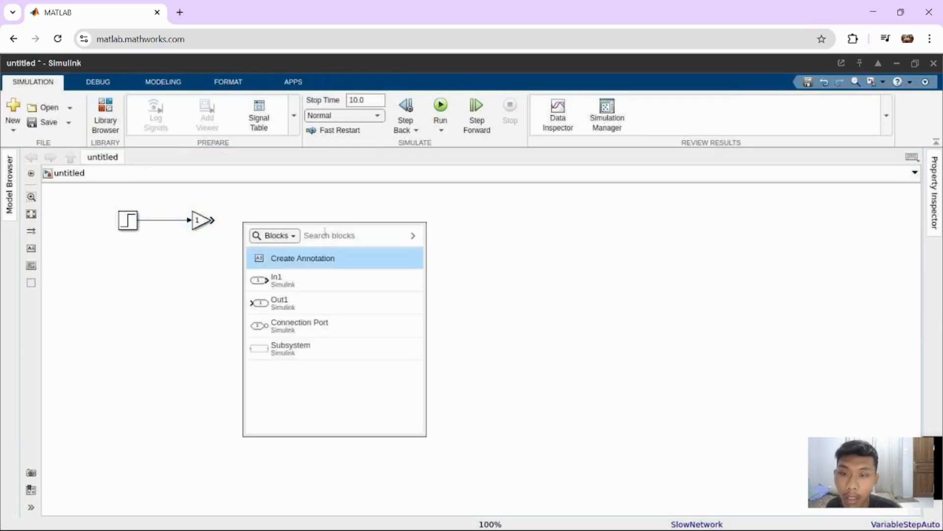
type("add")
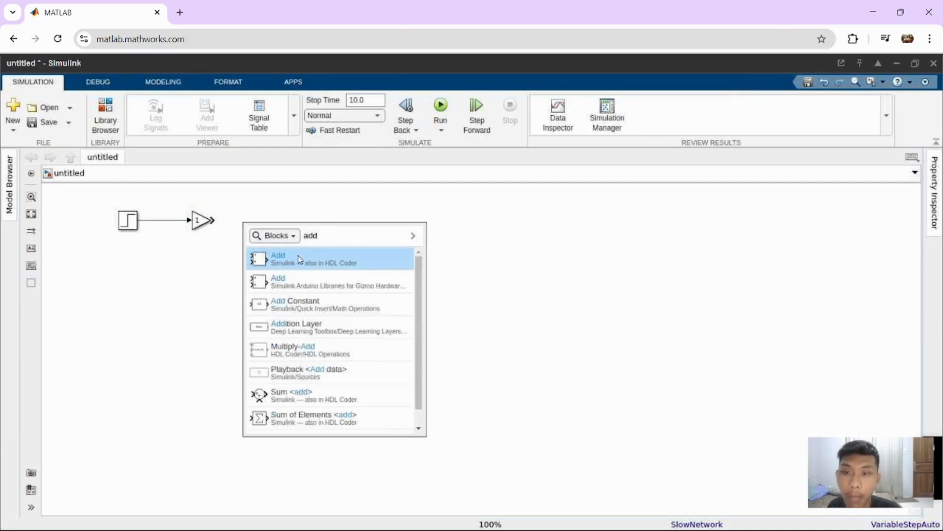
left_click(299, 259)
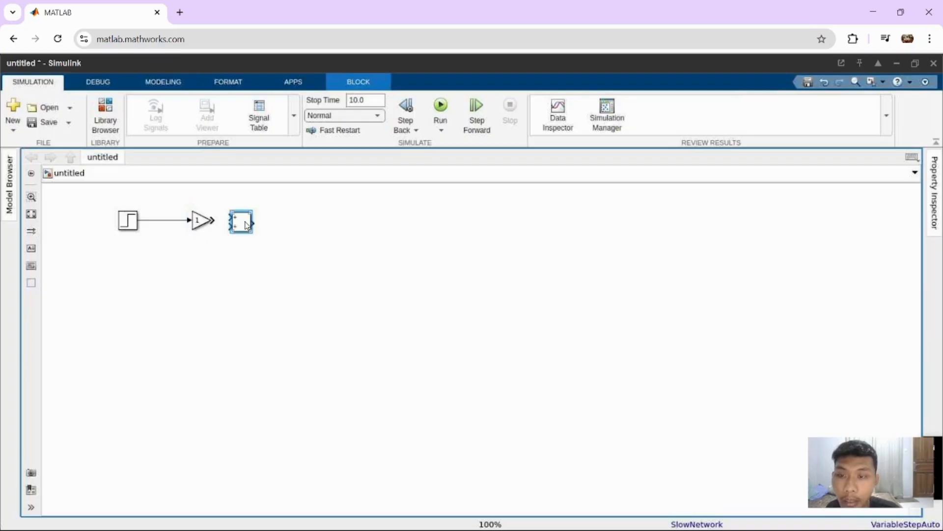
mouse_move(251, 227)
left_mouse_down()
mouse_move(267, 220)
mouse_move(266, 231)
left_mouse_up()
left_click(306, 233)
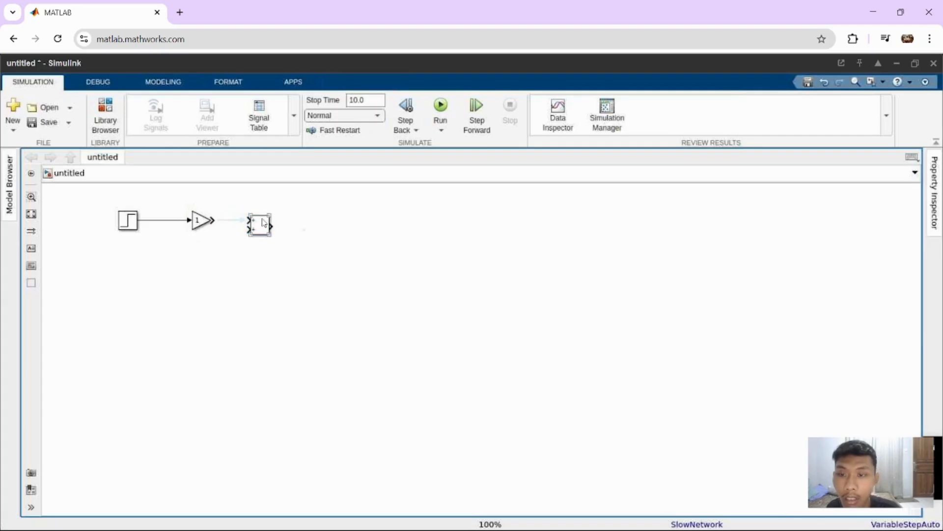
- Set the Add block's list of signs to +-- and enlarge the block to space out its three inputs
left_click(265, 223)
double_click(264, 224)
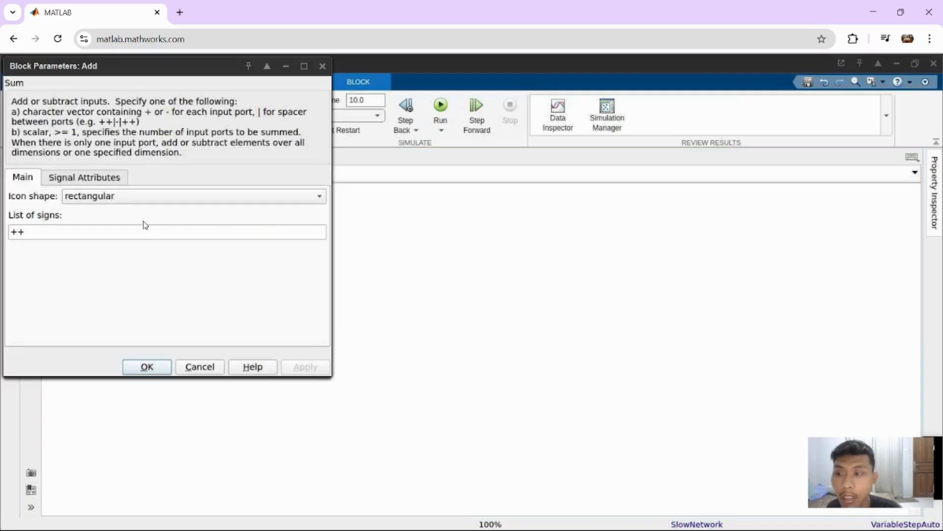
double_click(93, 234)
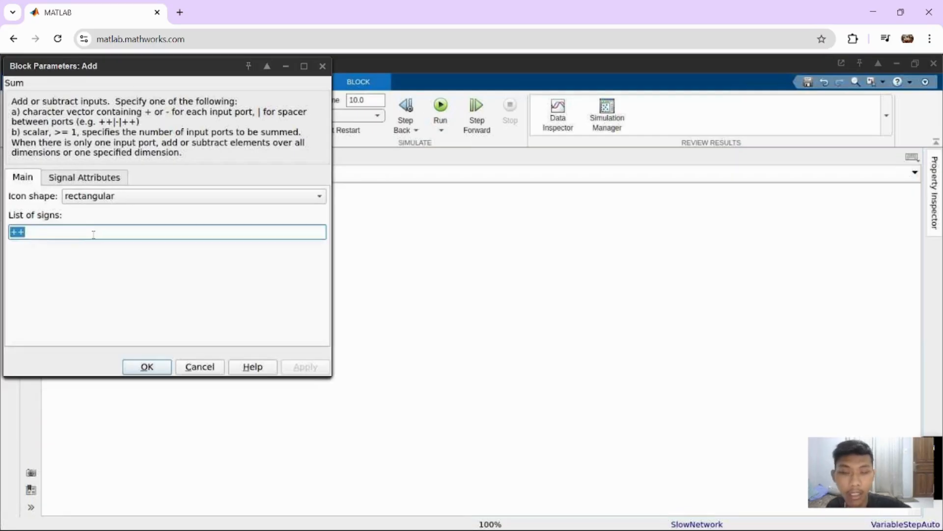
key("BackSpace")
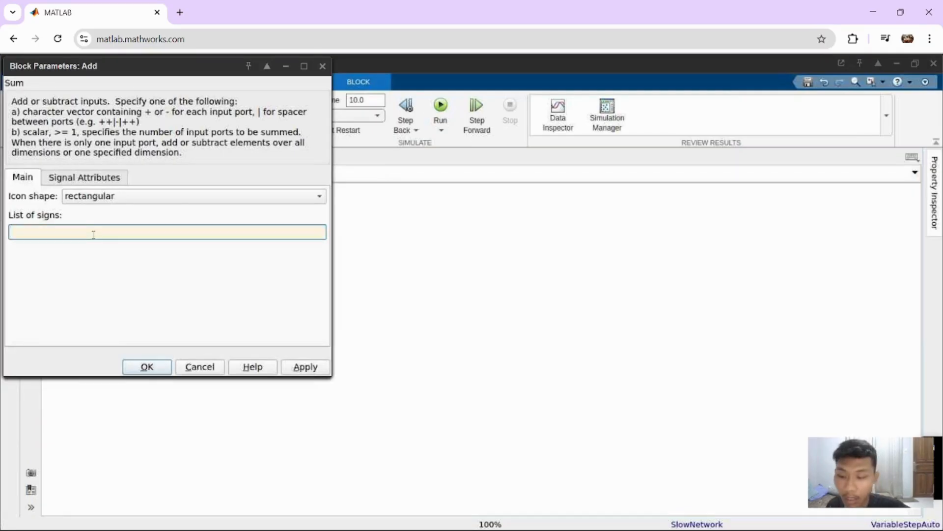
type("+--")
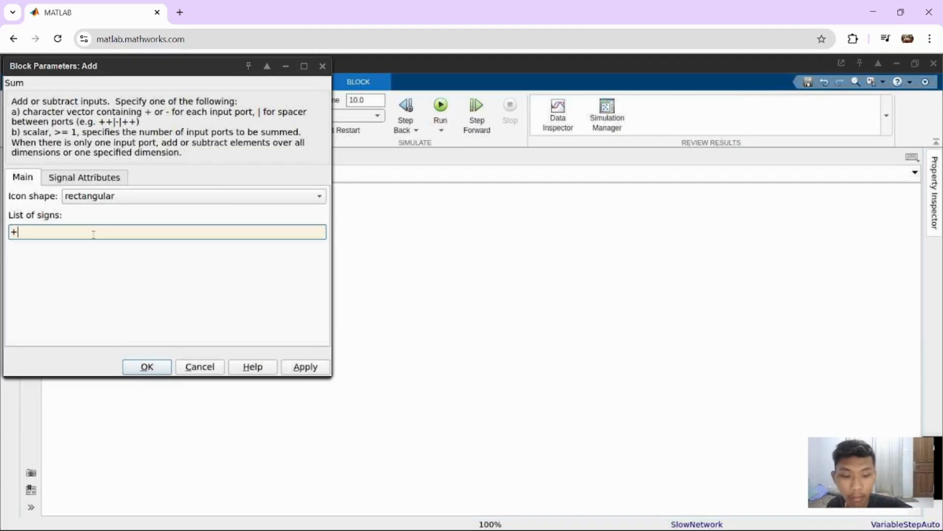
left_click(147, 368)
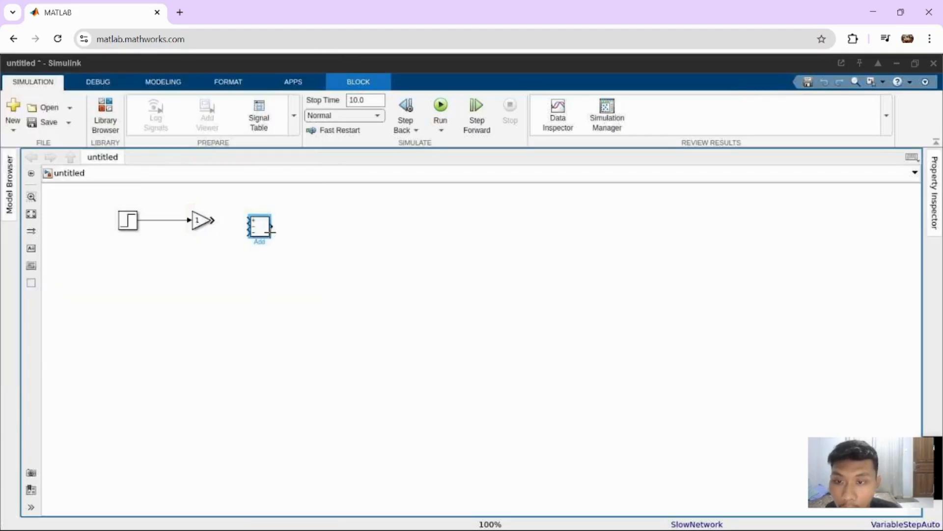
left_click_drag(272, 238, 283, 265)
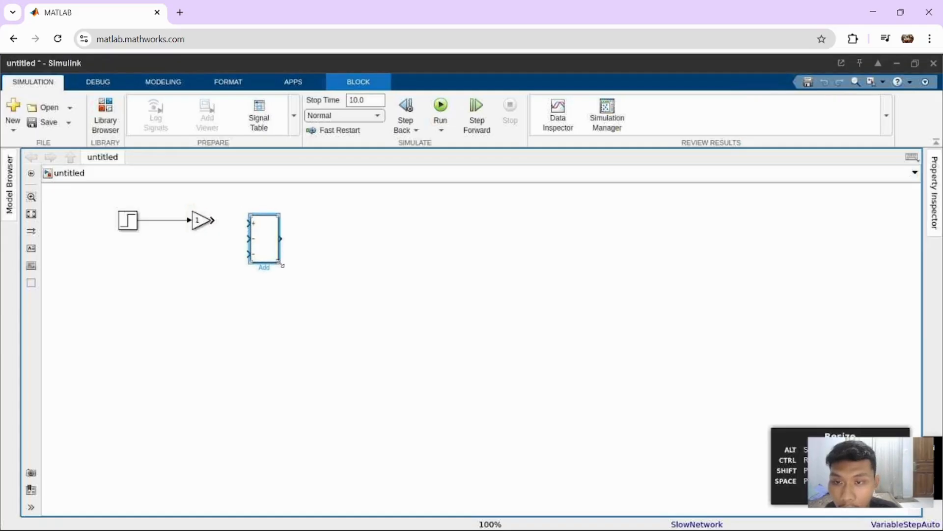
left_click(326, 290)
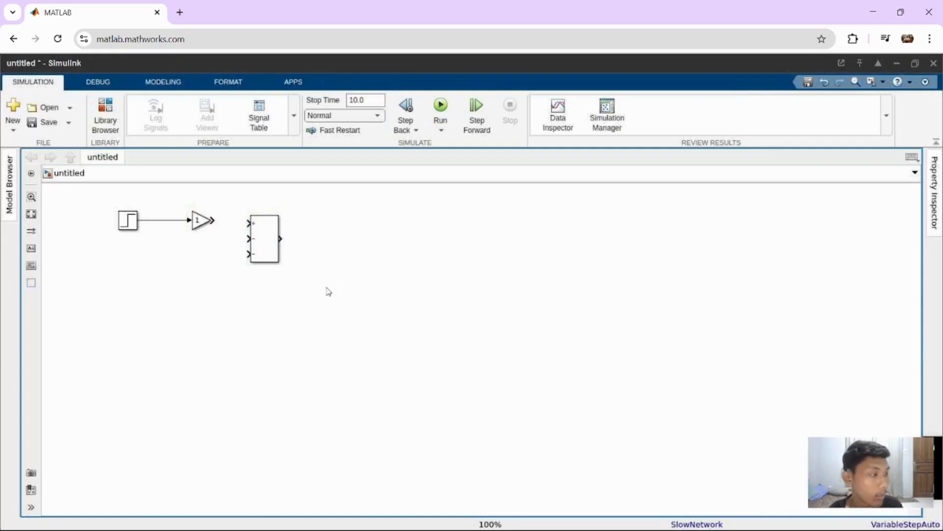
- Align the Add block's plus input with the Gain output and connect the two blocks
double_click(320, 234)
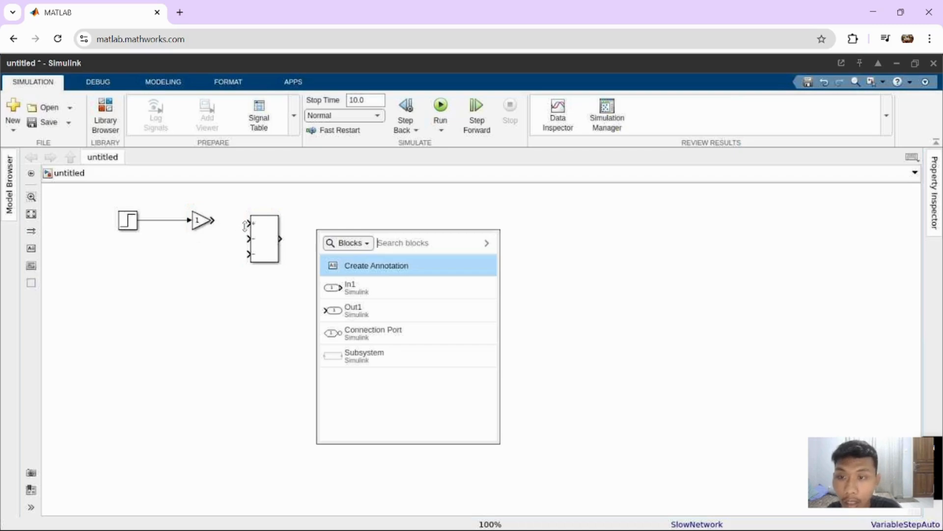
left_click(613, 258)
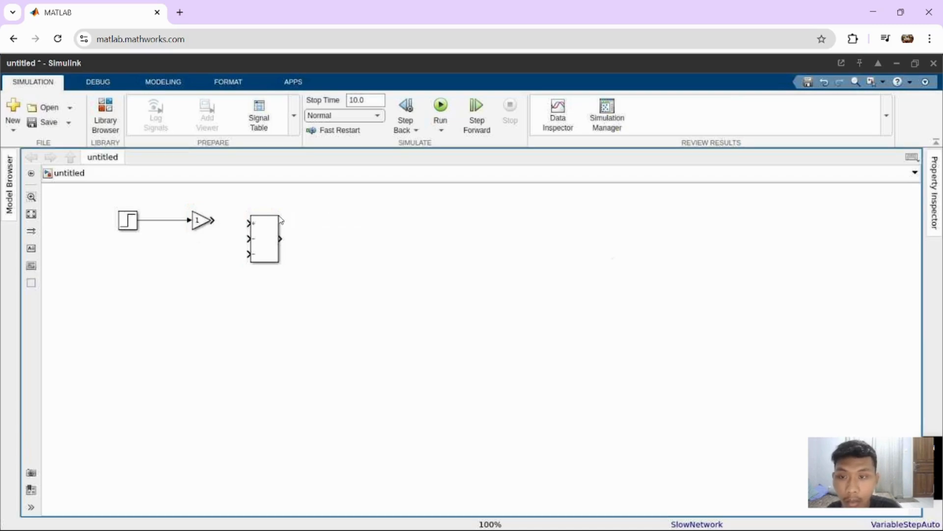
left_click(274, 250)
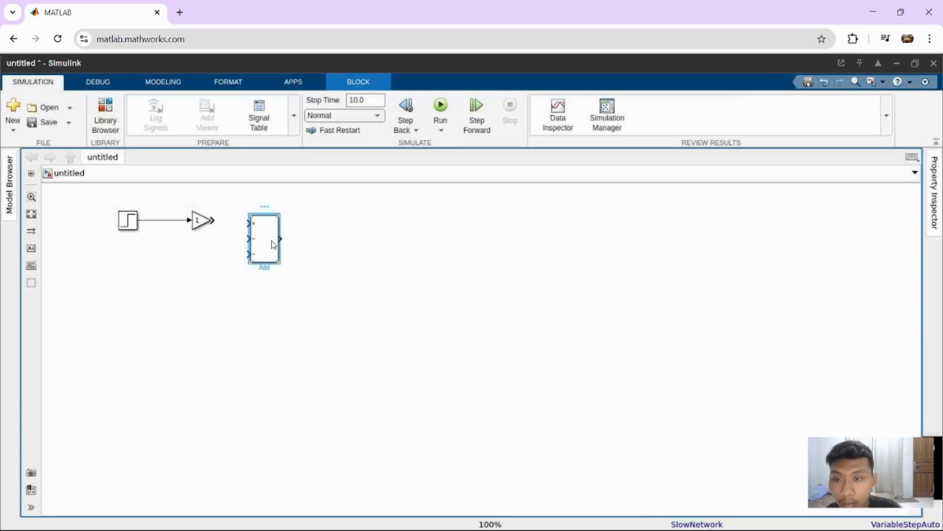
left_click_drag(272, 243, 269, 243)
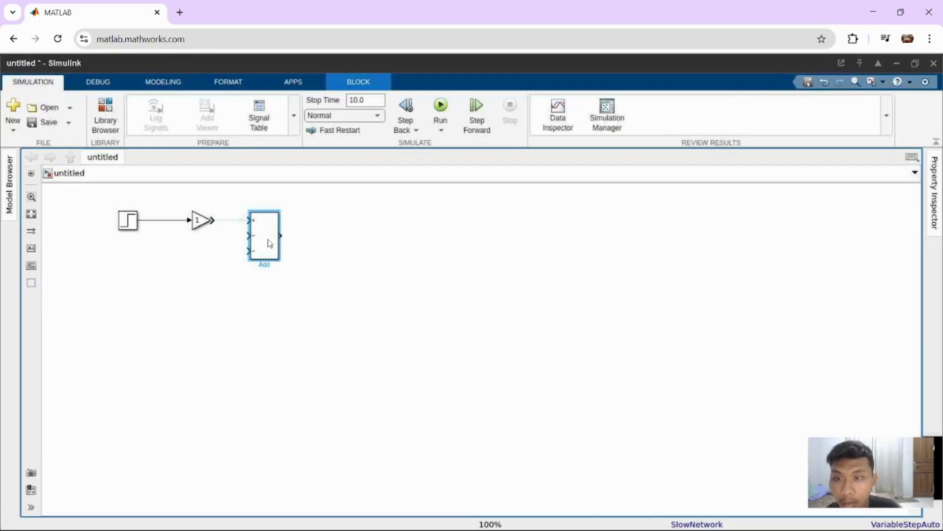
left_click(225, 222)
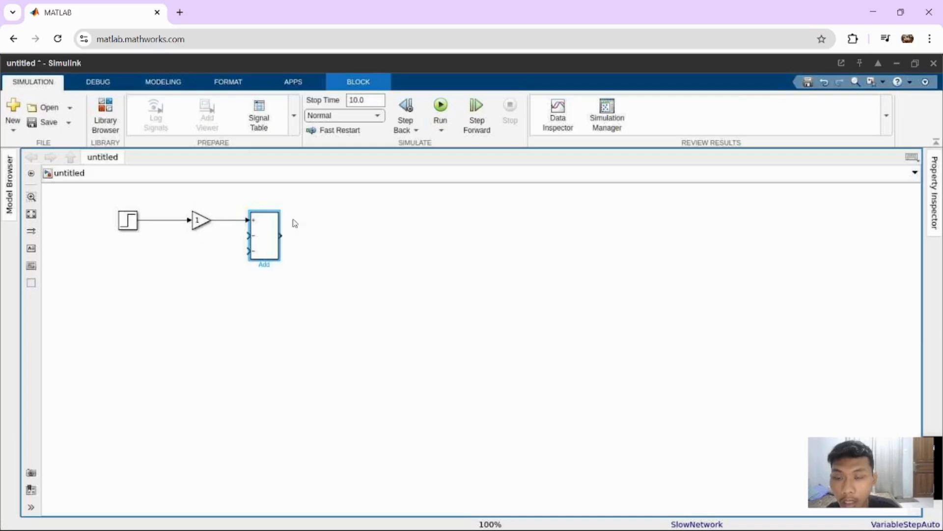
- Add a second Gain block after the Add block, align it with the Add output and connect them
double_click(319, 223)
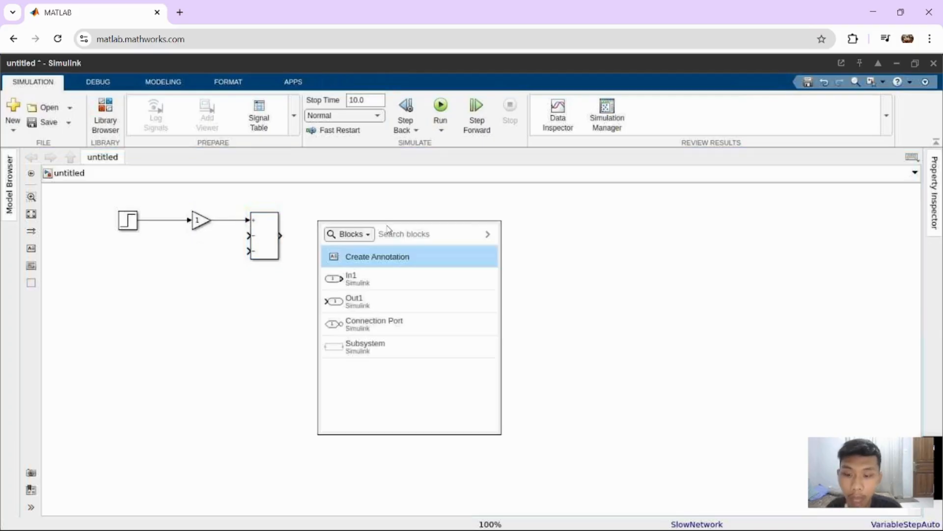
type("gal")
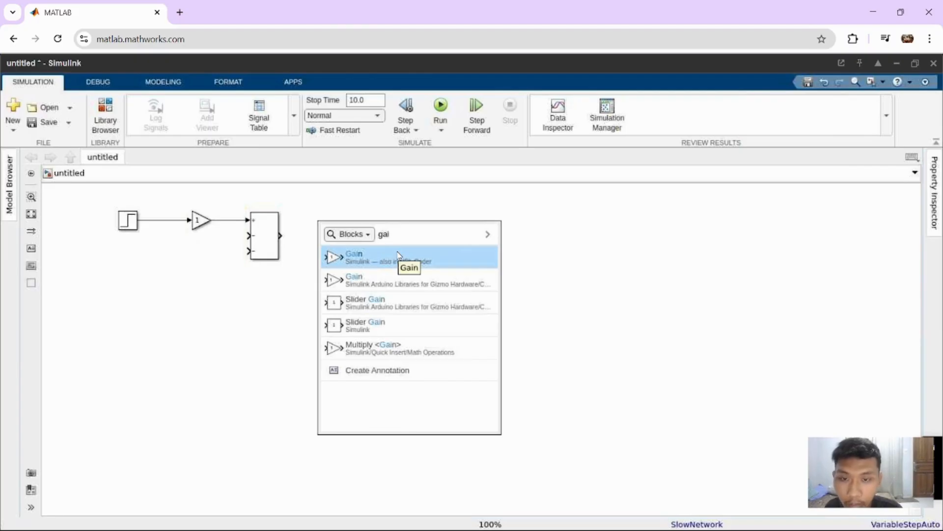
left_click(337, 259)
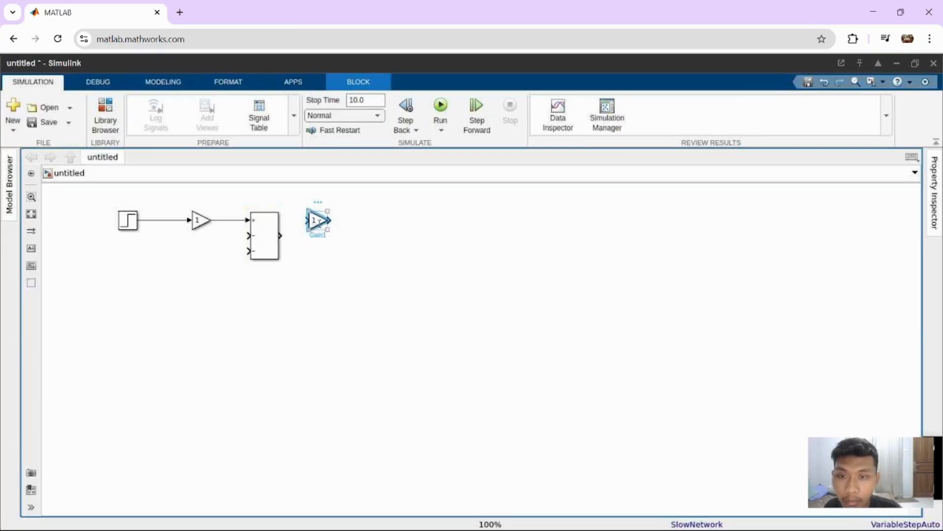
left_click(373, 263)
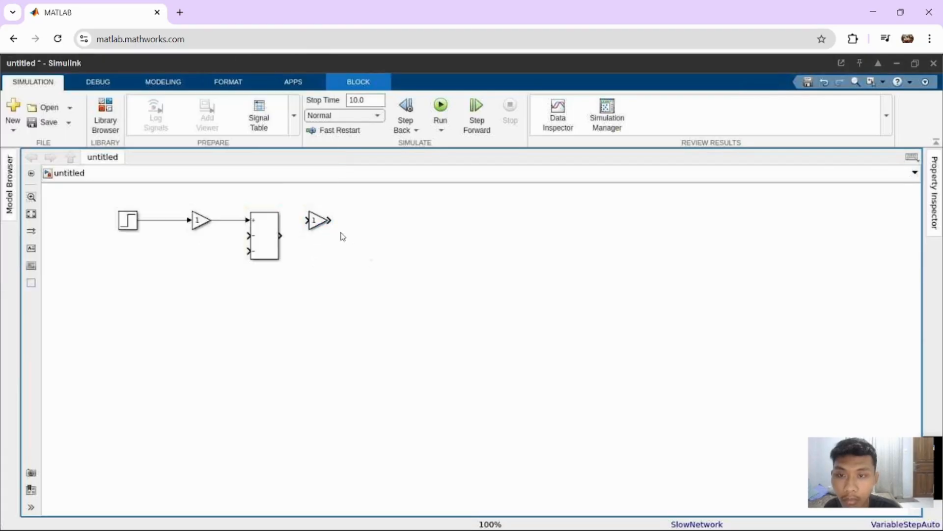
left_click(315, 221)
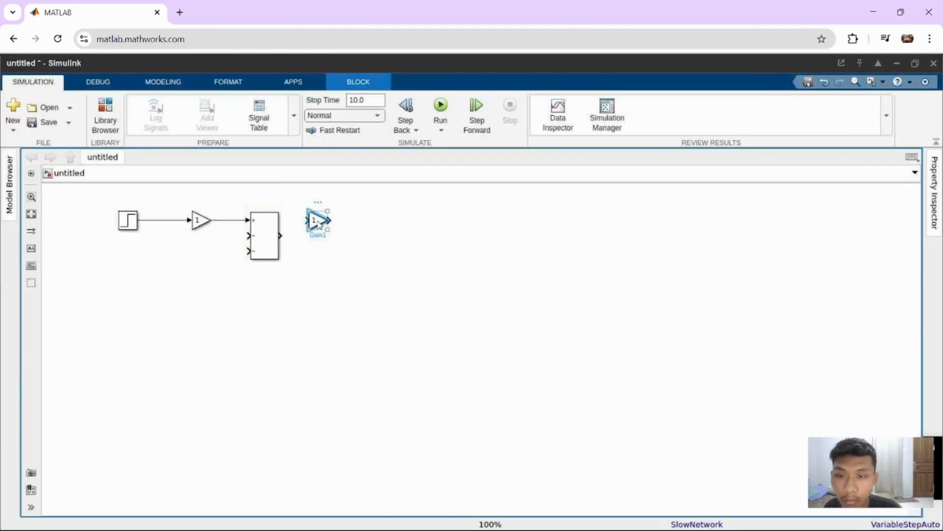
left_click_drag(315, 221, 323, 237)
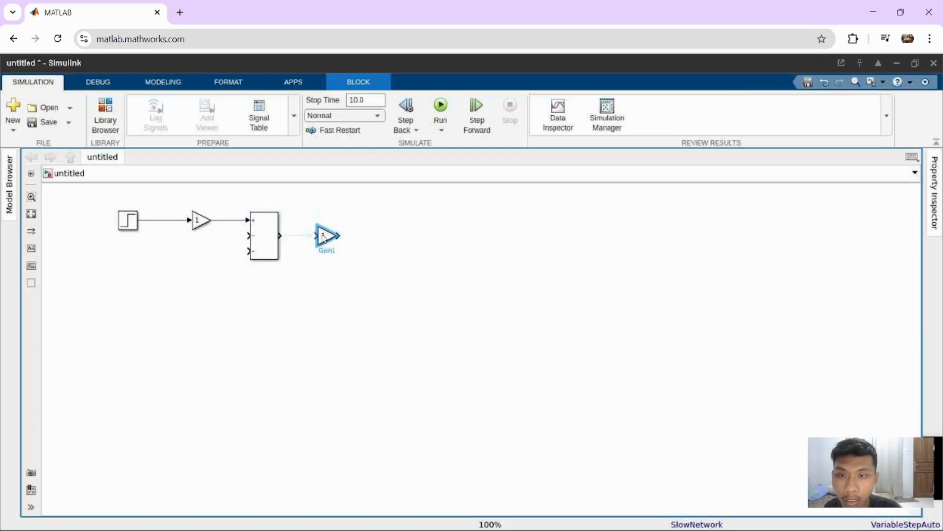
left_click(308, 238)
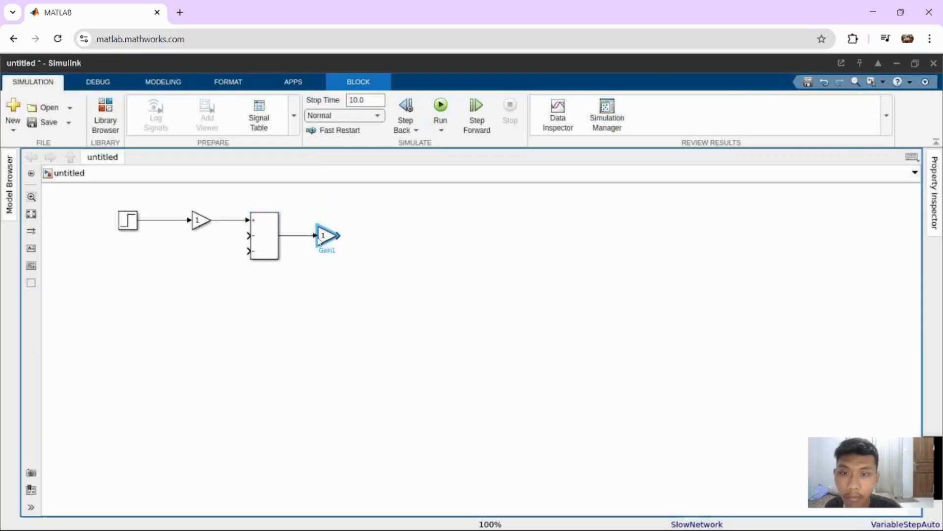
- Add an Integrator block after the second Gain, aligned with its output, and connect the two
double_click(380, 234)
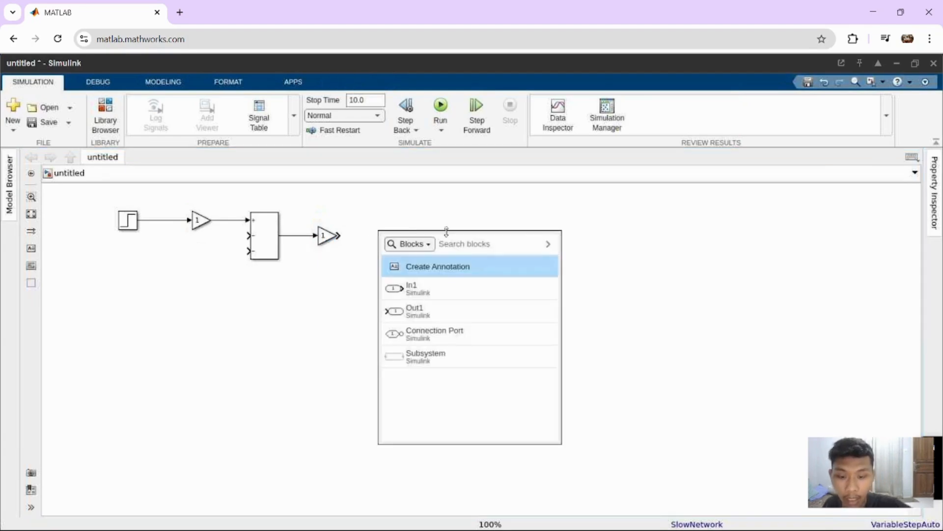
type("inte")
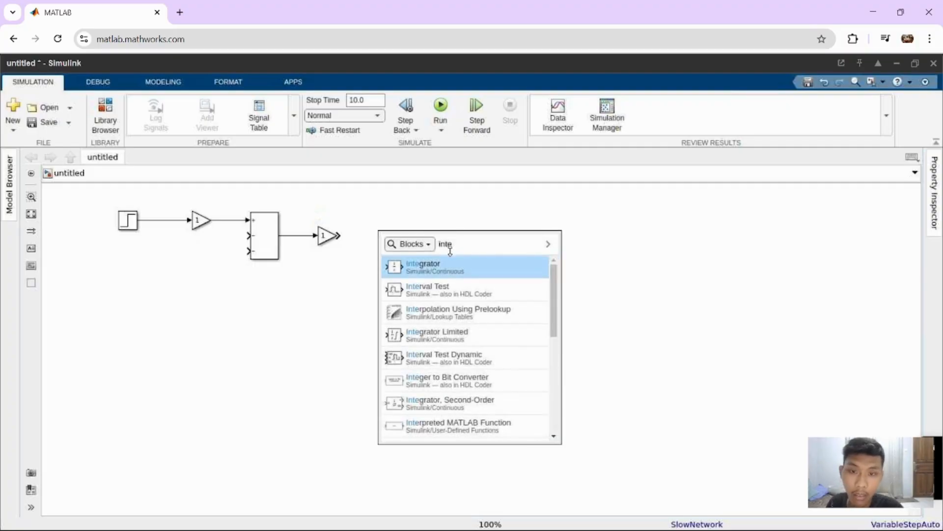
left_click(447, 273)
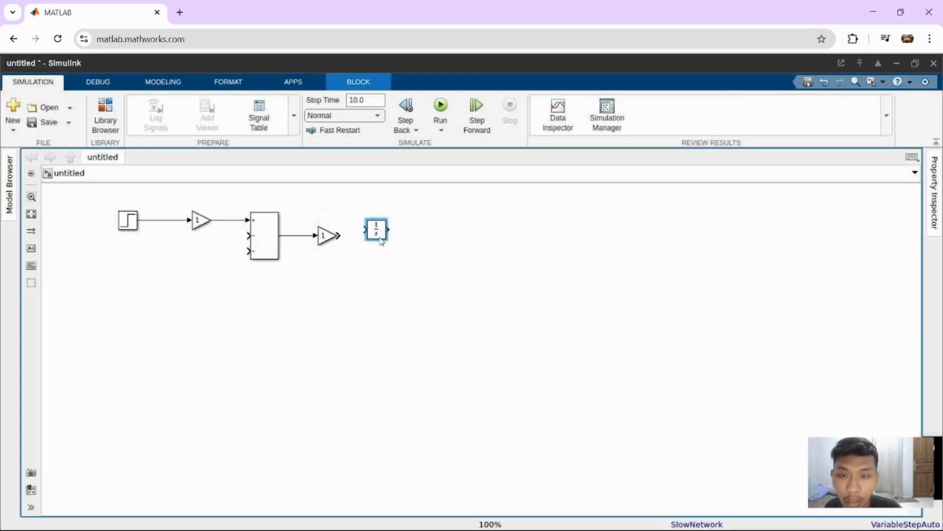
left_click_drag(382, 241, 388, 249)
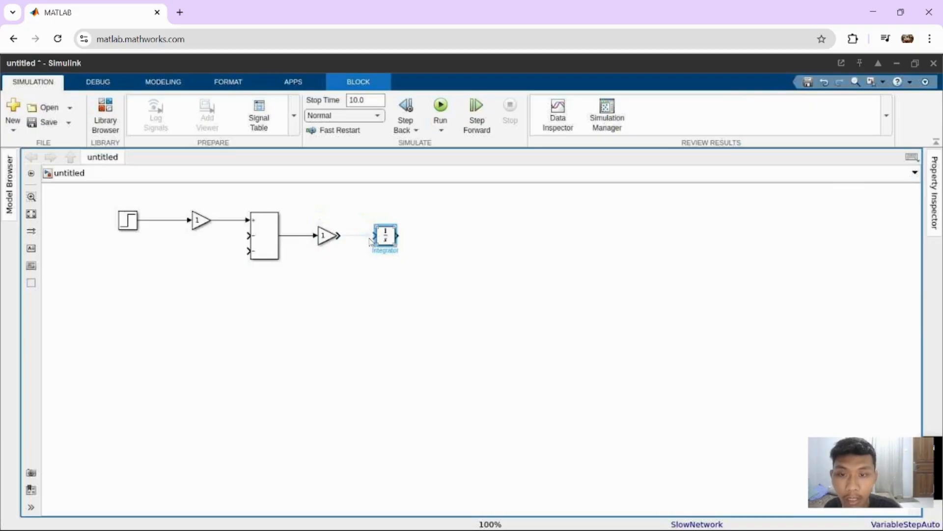
- Add a second Integrator block after the first one and connect the first Integrator's output to it
double_click(433, 240)
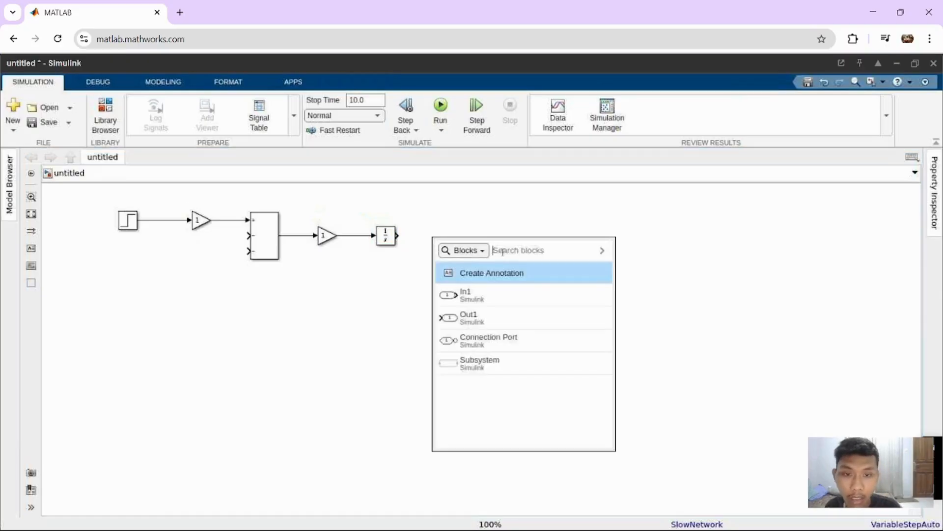
type("In")
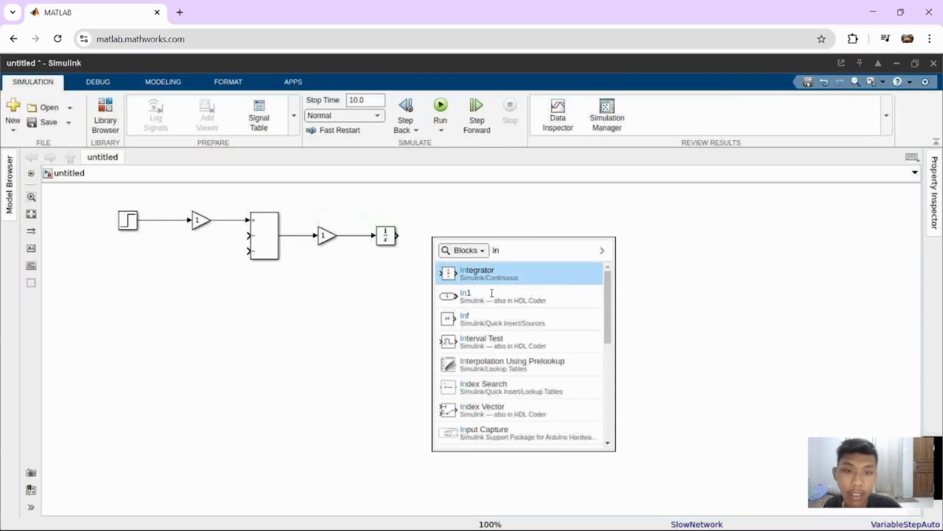
left_click(506, 270)
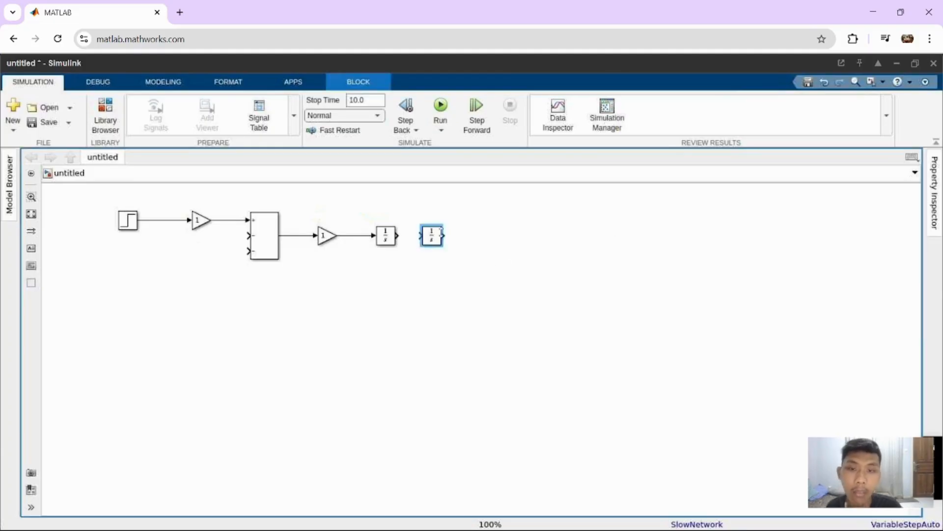
left_click_drag(430, 239, 437, 242)
left_click(419, 240)
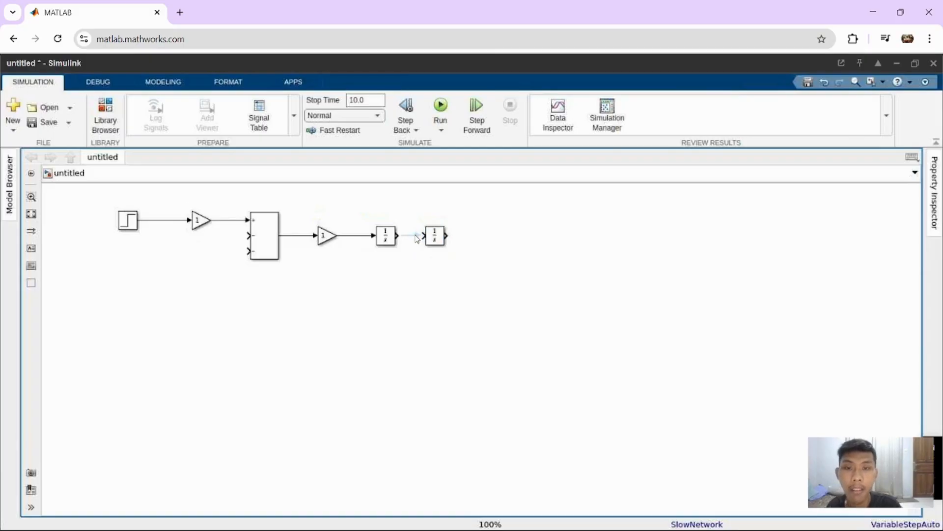
- Add a Scope block from Simulink/Sinks after the second Integrator
double_click(481, 242)
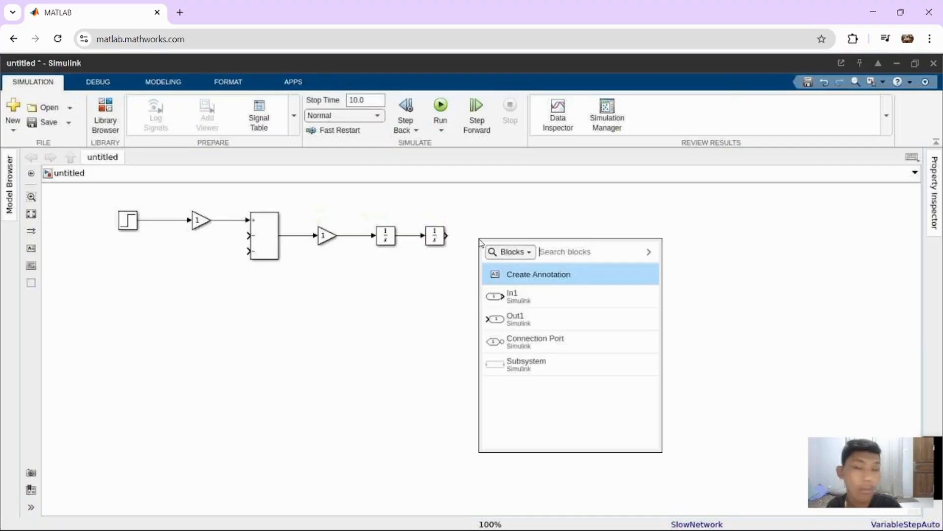
type("ck")
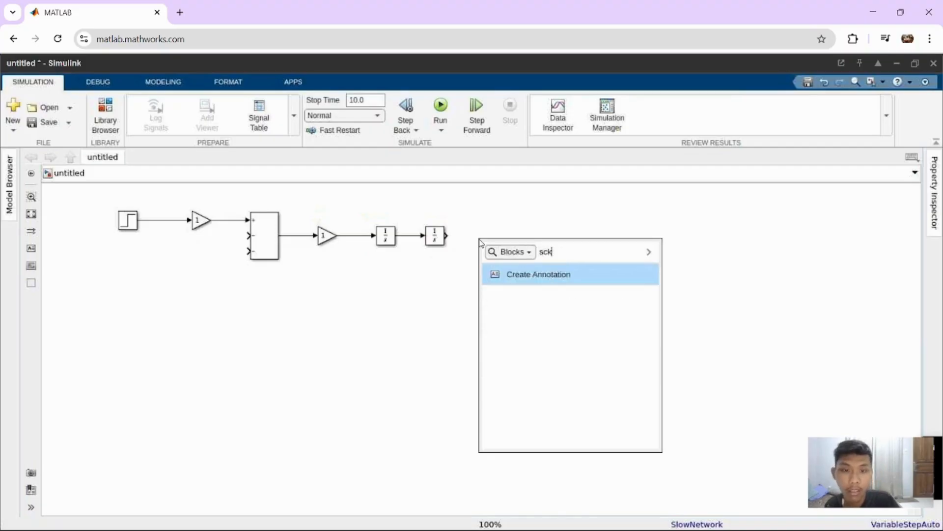
key("BackSpace")
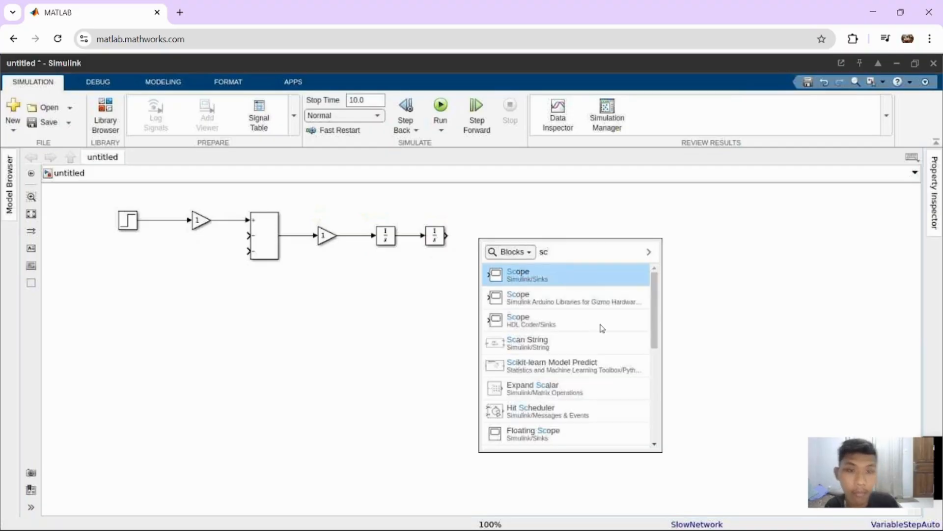
left_click(598, 278)
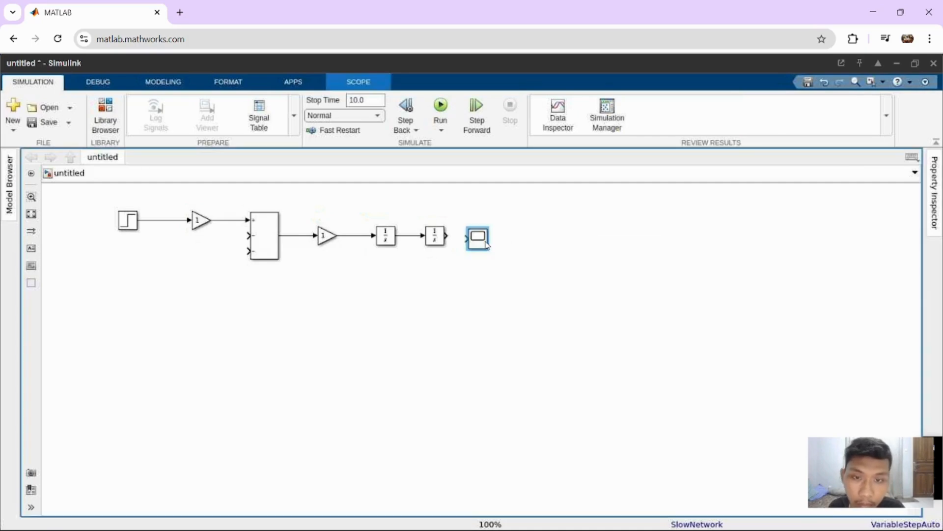
- Align the Scope block with the second Integrator's output and connect the two
left_click_drag(487, 245, 494, 246)
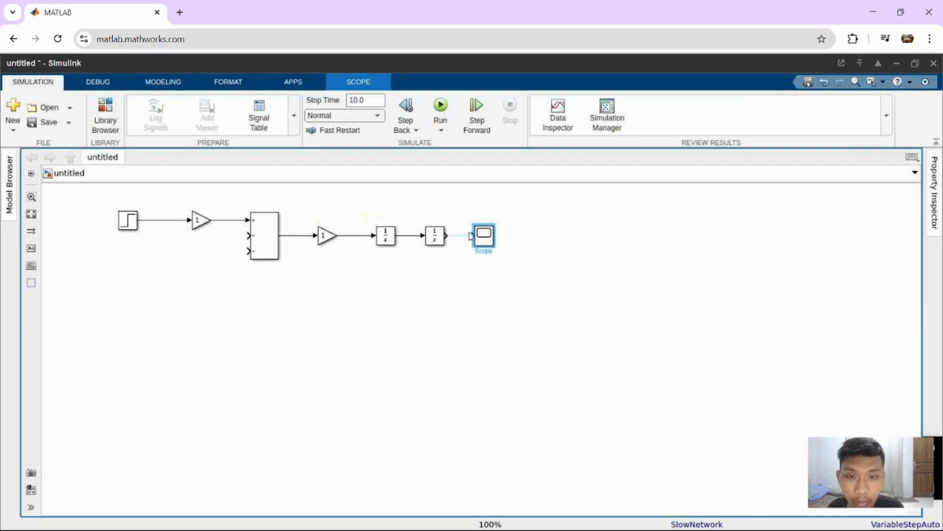
left_click(470, 235)
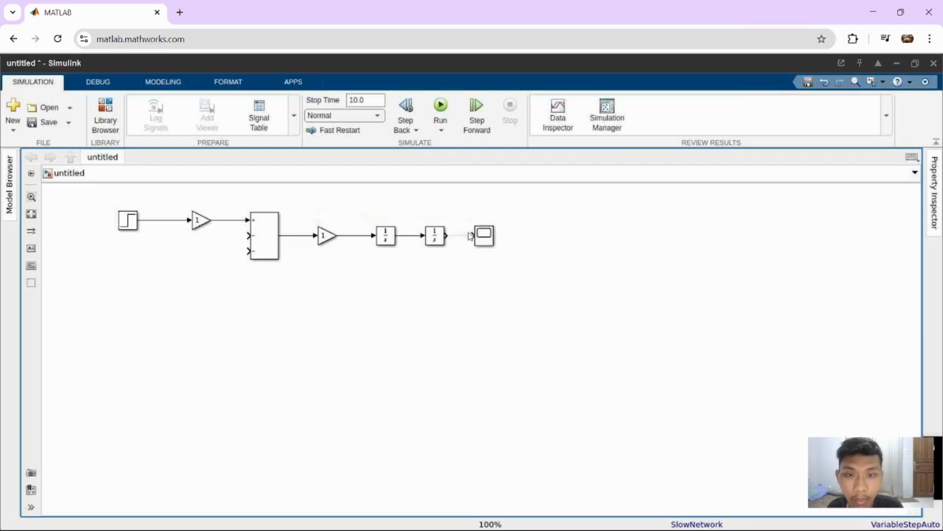
left_click_drag(470, 236, 462, 241)
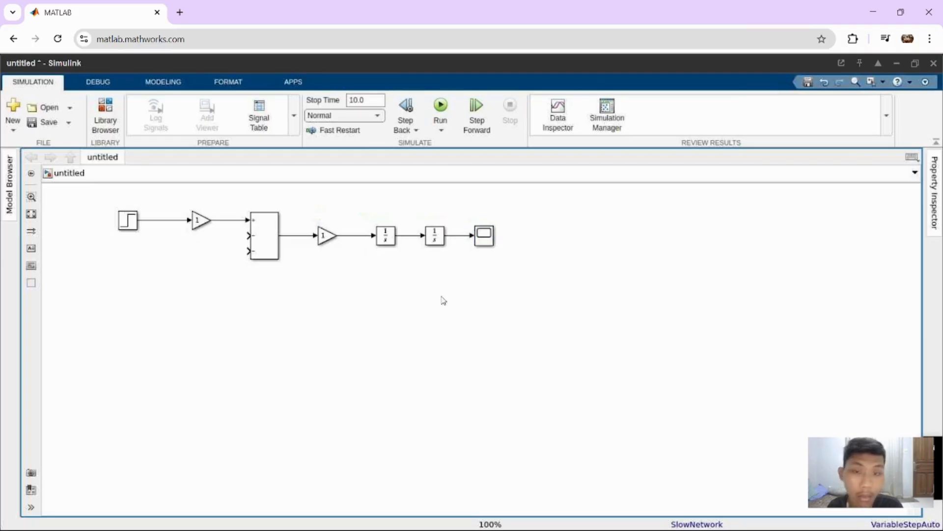
- Add a third Gain block below the first Integrator and rotate it 180 degrees so it faces back toward the Add block
double_click(404, 278)
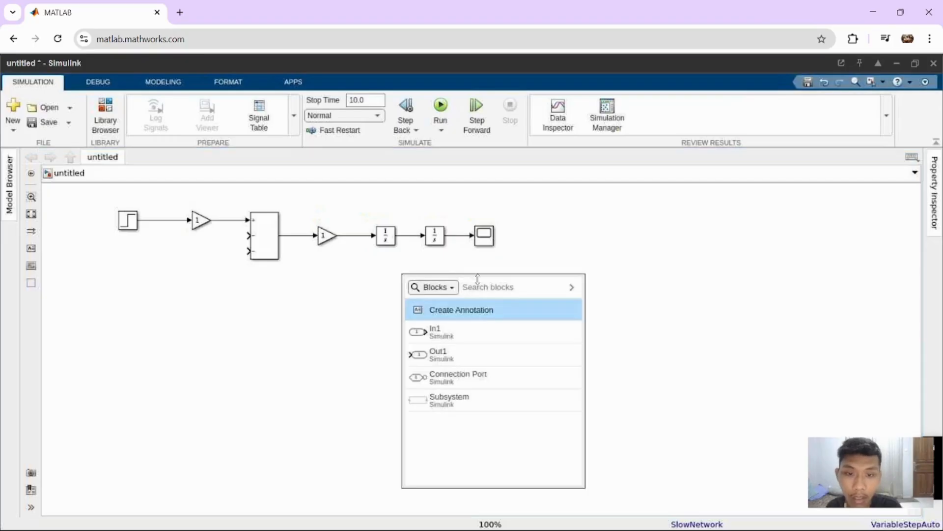
type("gain")
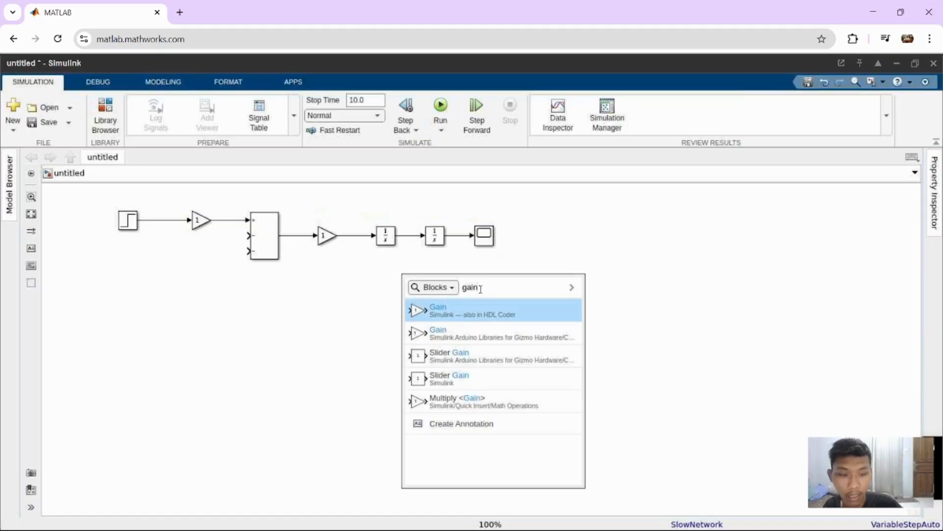
key("Return")
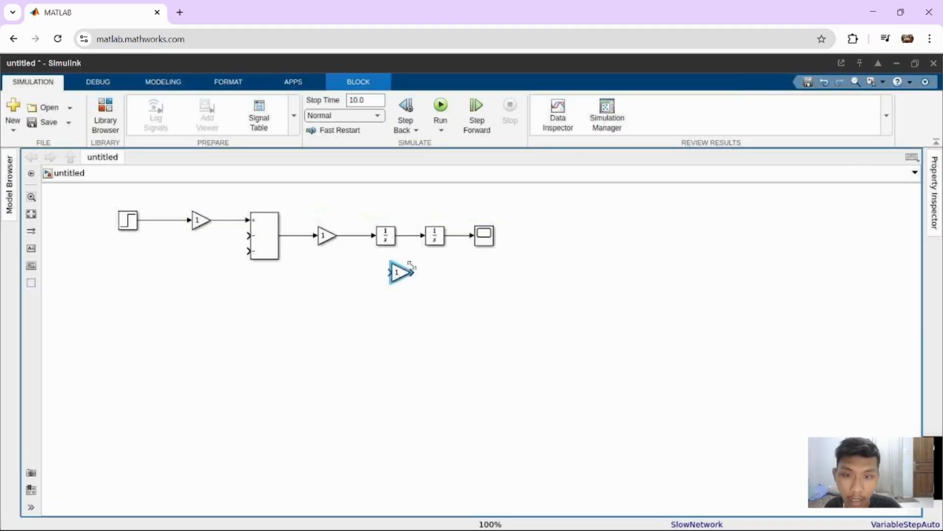
key("ctrl+shift+r")
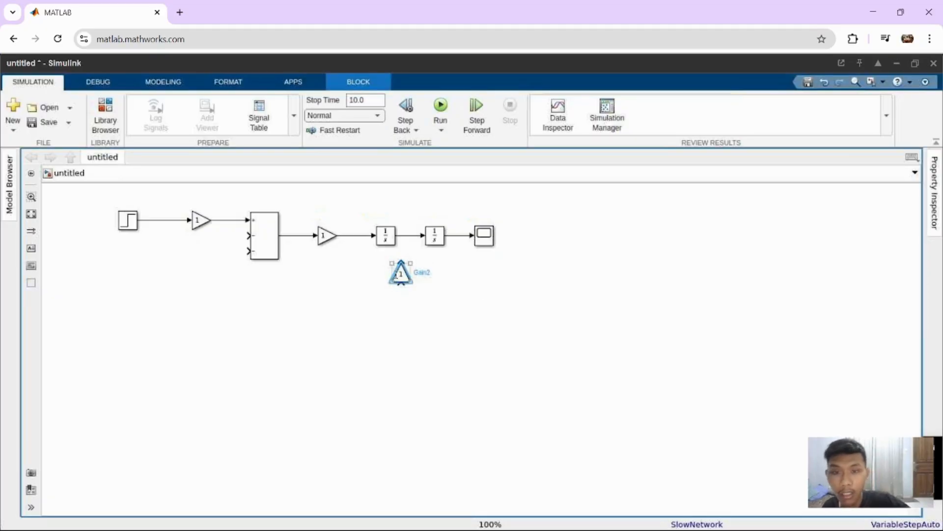
key("ctrl+shift+r")
left_click(430, 299)
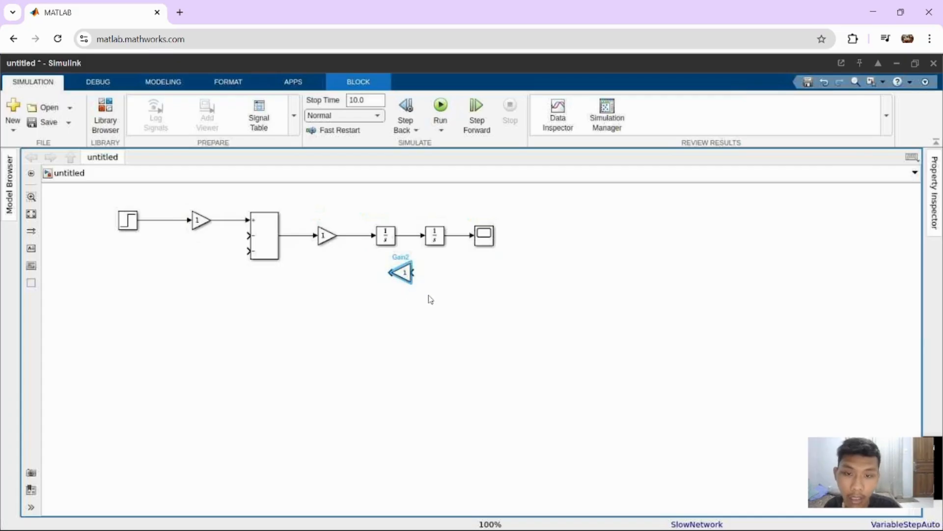
- Add a fourth Gain block below the Scope and rotate it 180 degrees to match the other feedback Gain
double_click(430, 299)
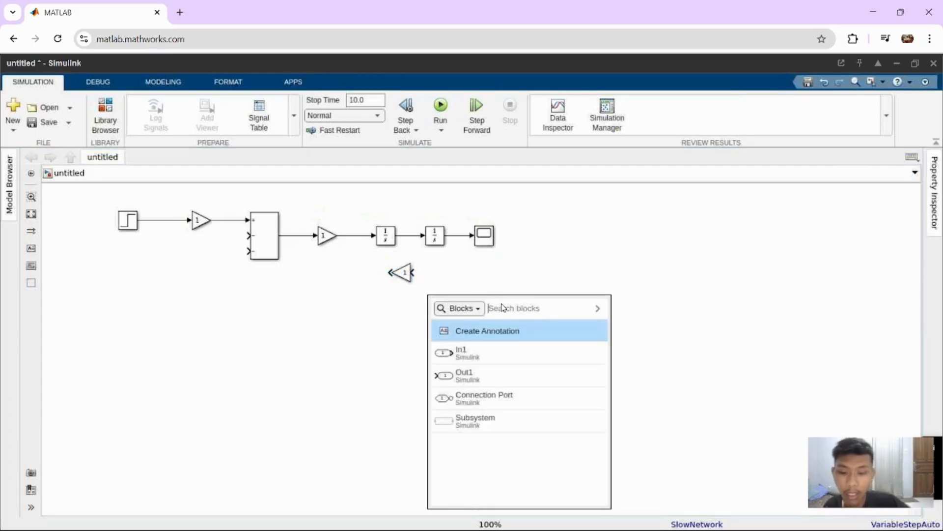
key("Escape")
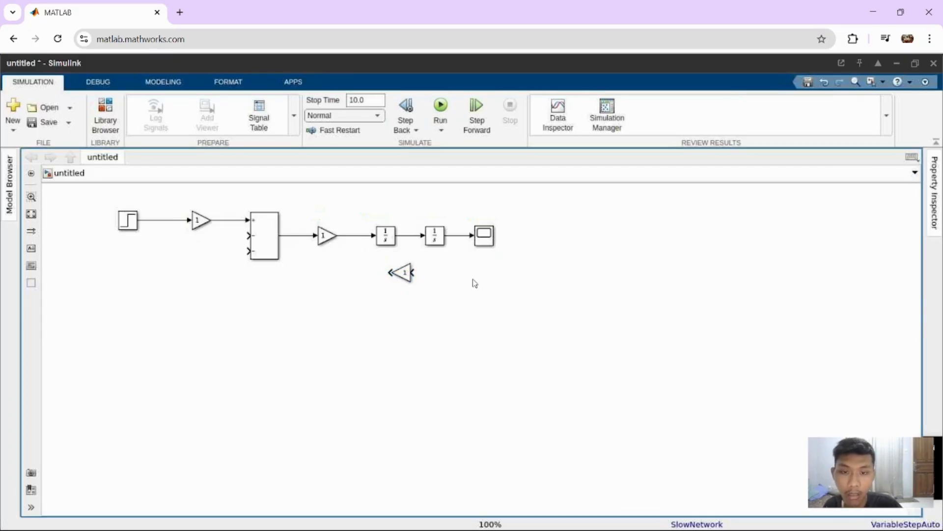
double_click(474, 283)
type("ga")
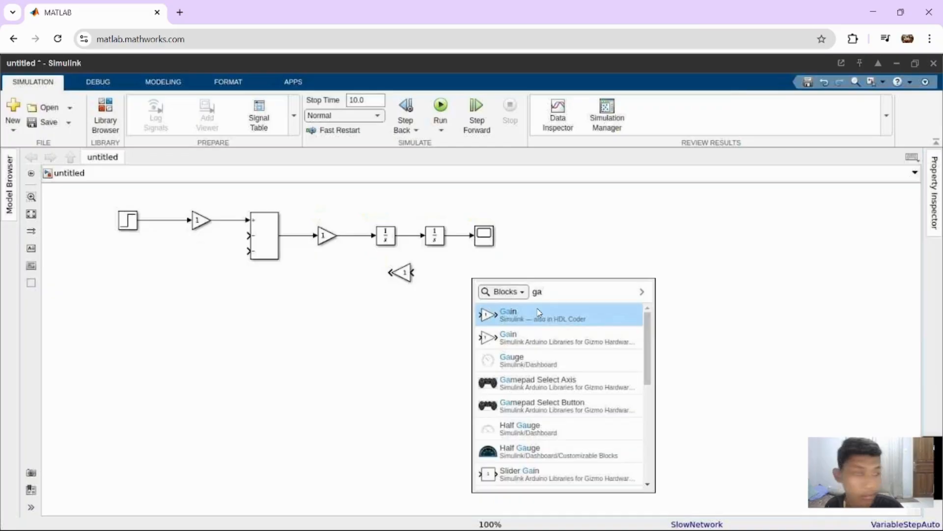
left_click(539, 312)
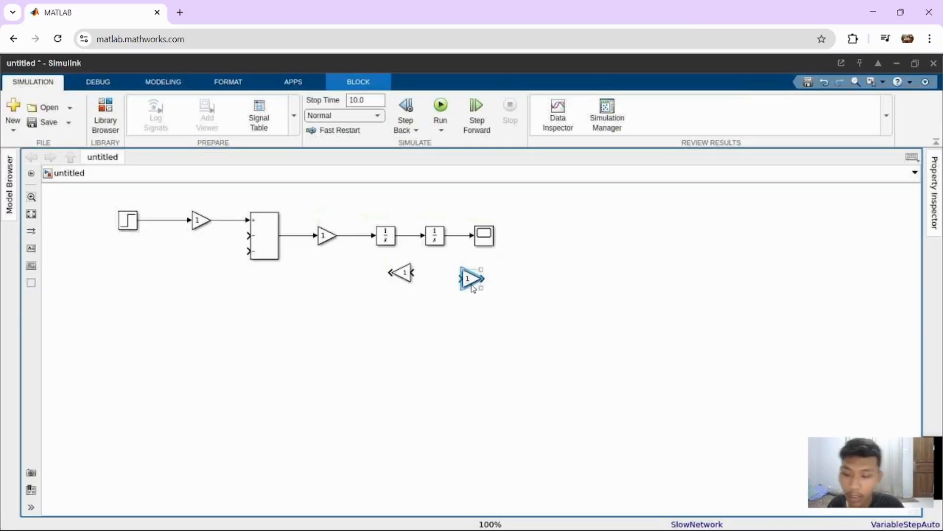
key("ctrl+shift+r")
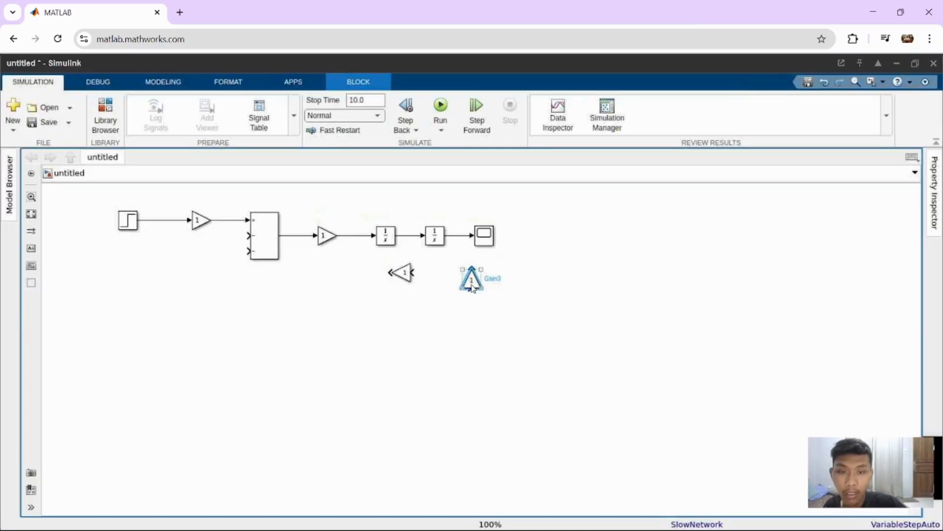
key("ctrl+shift+r")
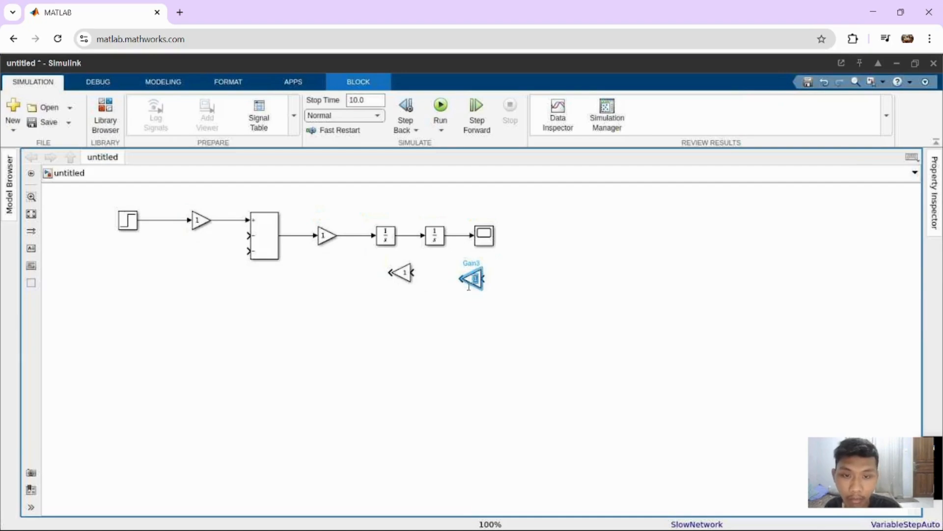
double_click(475, 279)
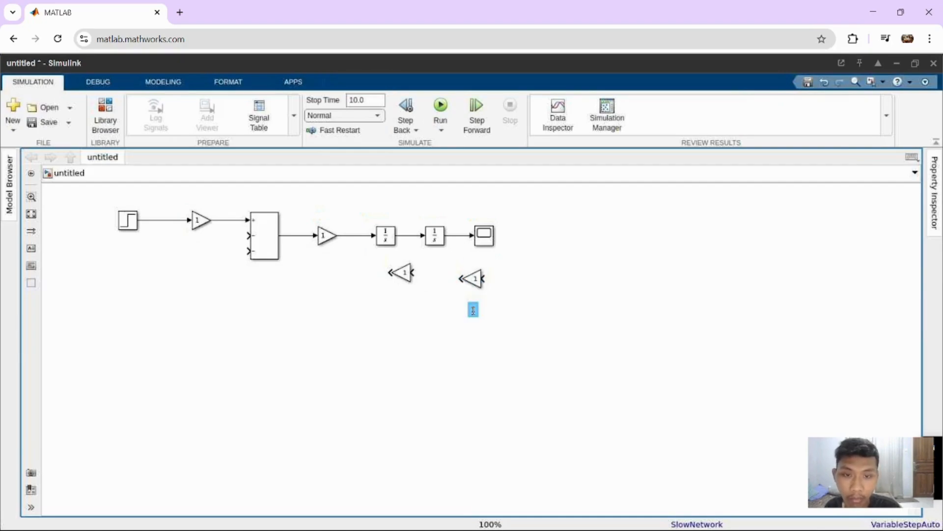
left_click(502, 380)
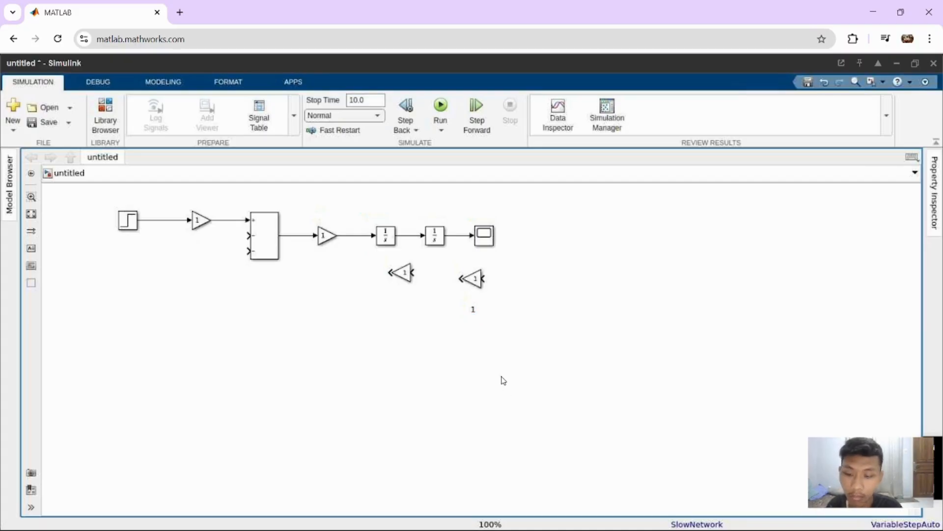
double_click(473, 310)
key("BackSpace")
- Move the fourth Gain block beneath the second Integrator, lower than the third Gain
left_click(472, 278)
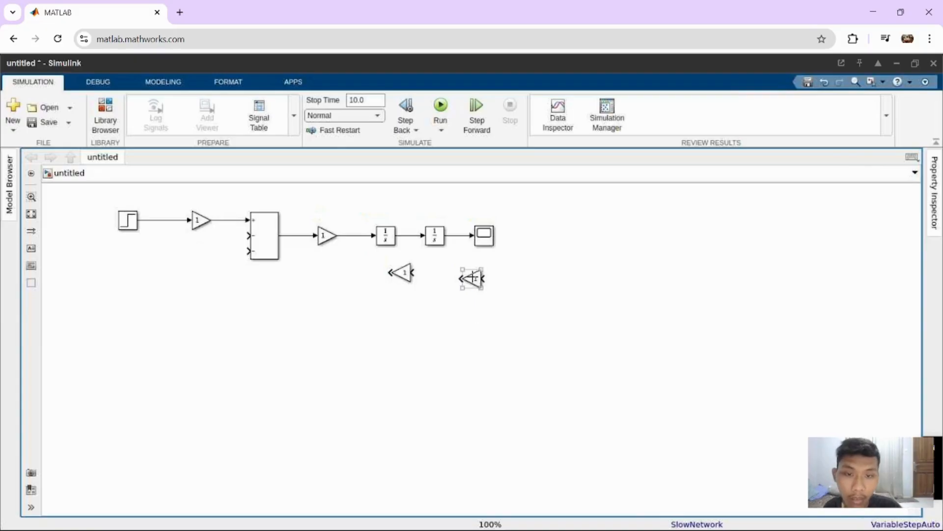
left_click_drag(474, 281, 440, 310)
left_click(378, 260)
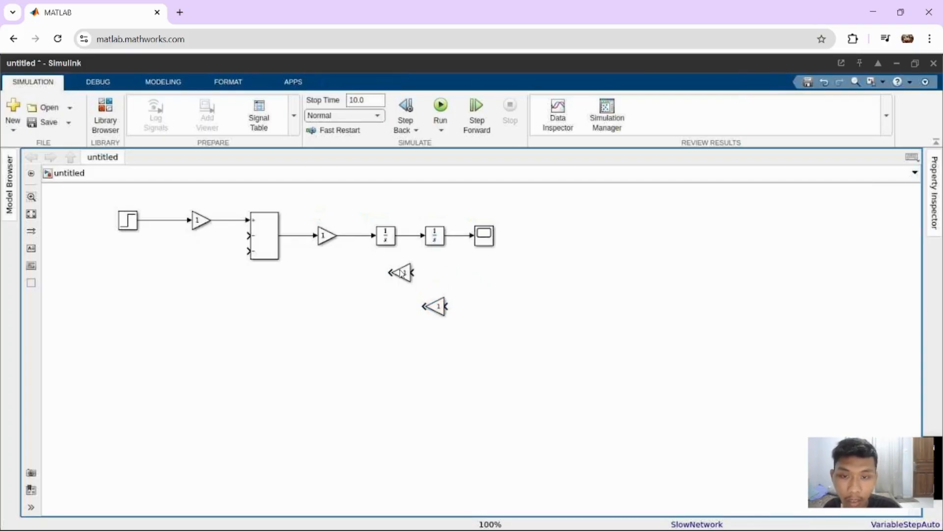
- Shift the third Gain block toward the Add block and connect its input to the line between the two Integrators
double_click(399, 274)
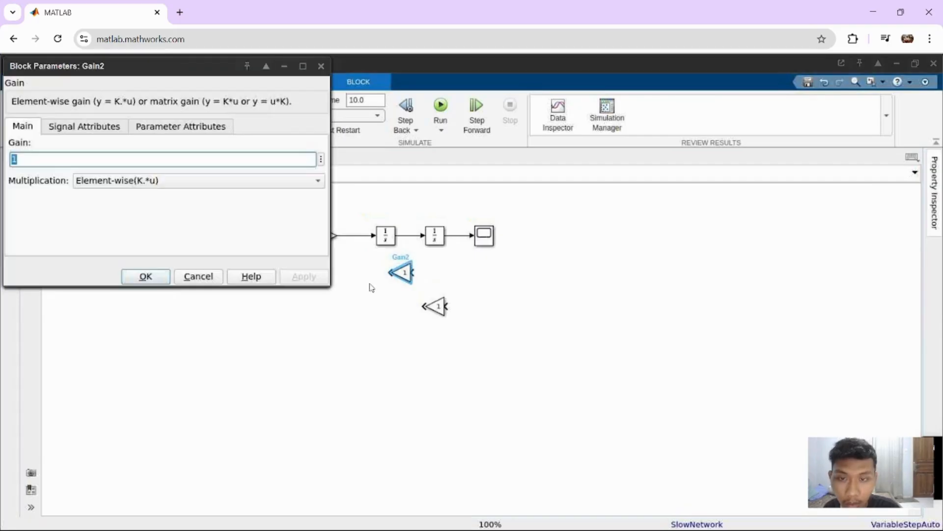
left_click(321, 65)
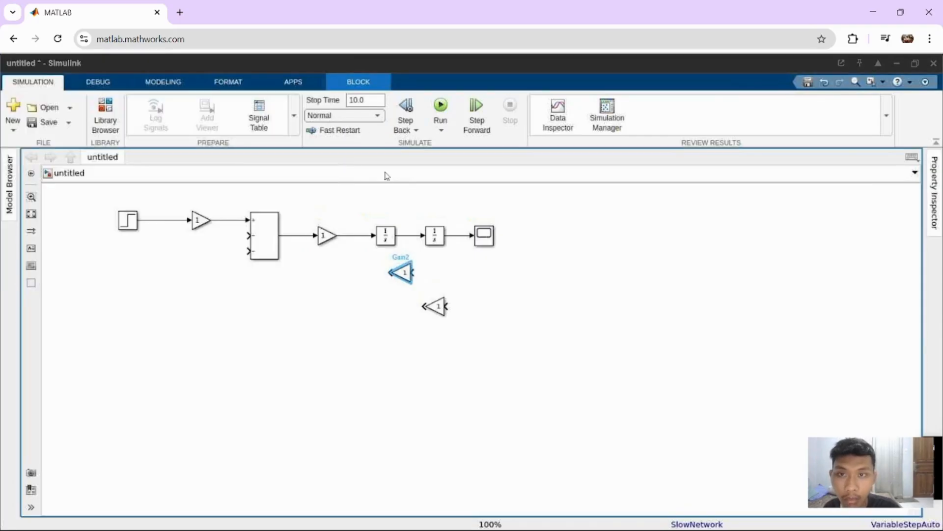
left_click(408, 279)
double_click(401, 275)
left_click_drag(401, 275, 364, 278)
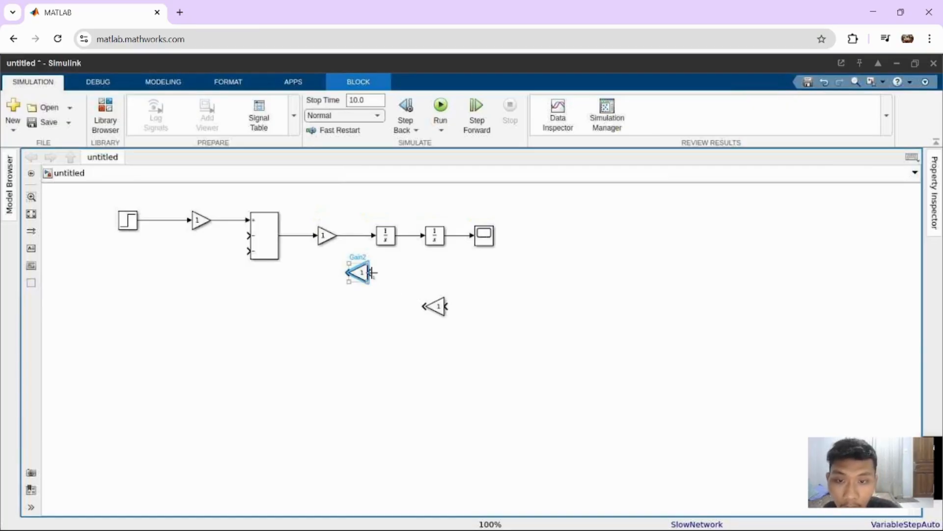
mouse_move(372, 273)
left_mouse_down()
mouse_move(411, 250)
mouse_move(410, 236)
left_mouse_up()
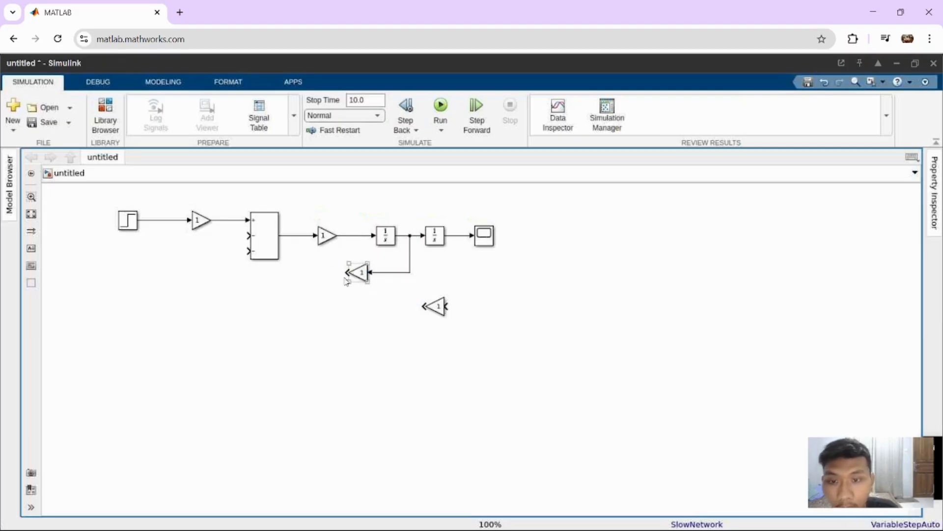
- Try to connect the third Gain's output to the Add block's lowest input, and delete the unconnected line
left_click_drag(347, 273, 252, 263)
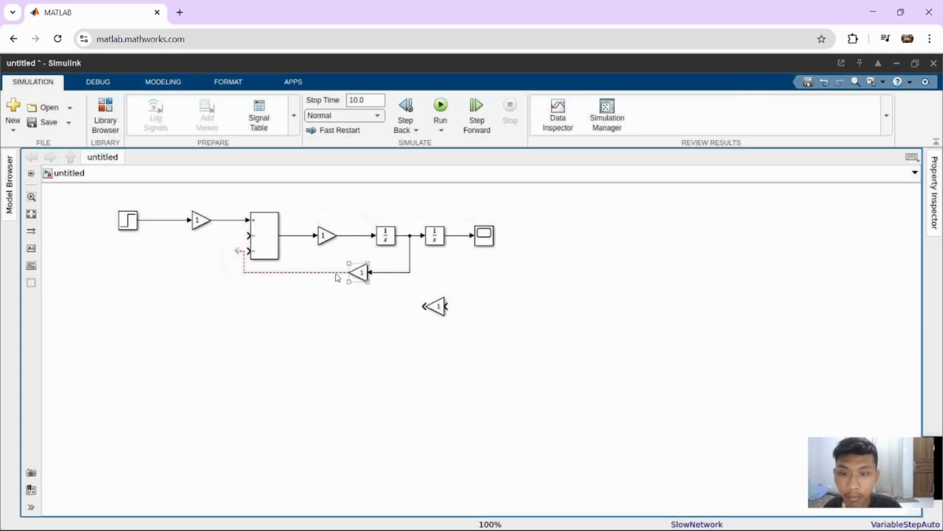
key("Delete")
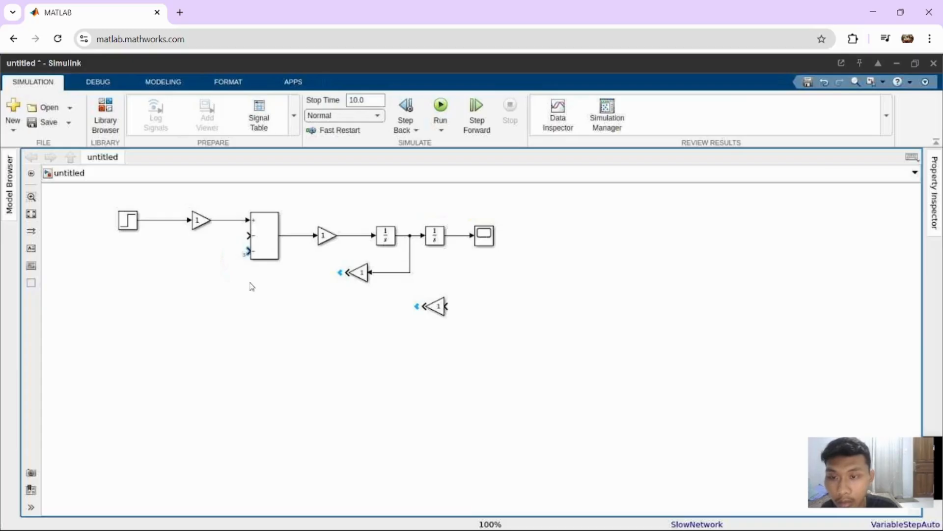
- Connect the output of the upper feedback gain to the lowest minus input of the sum block
left_click_drag(248, 251, 233, 267)
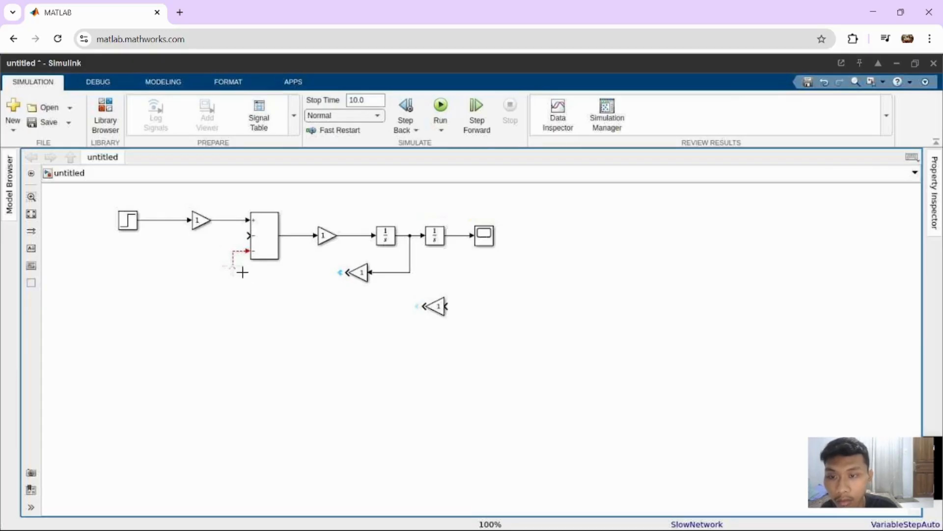
left_click(343, 276)
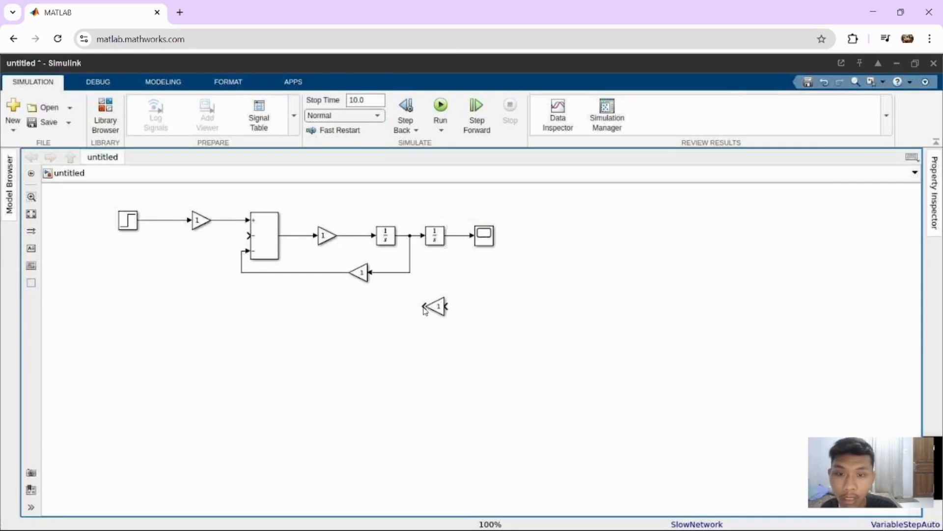
left_click_drag(422, 306, 235, 240)
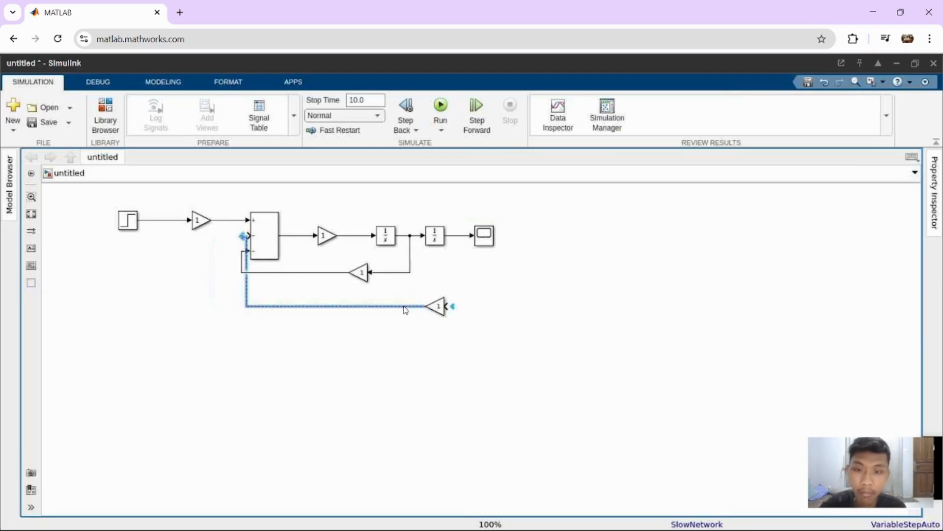
left_click(404, 307)
key("Delete")
- Wire the lower feedback gain between the second integrator's output line and the sum block's middle minus input
left_click(260, 227)
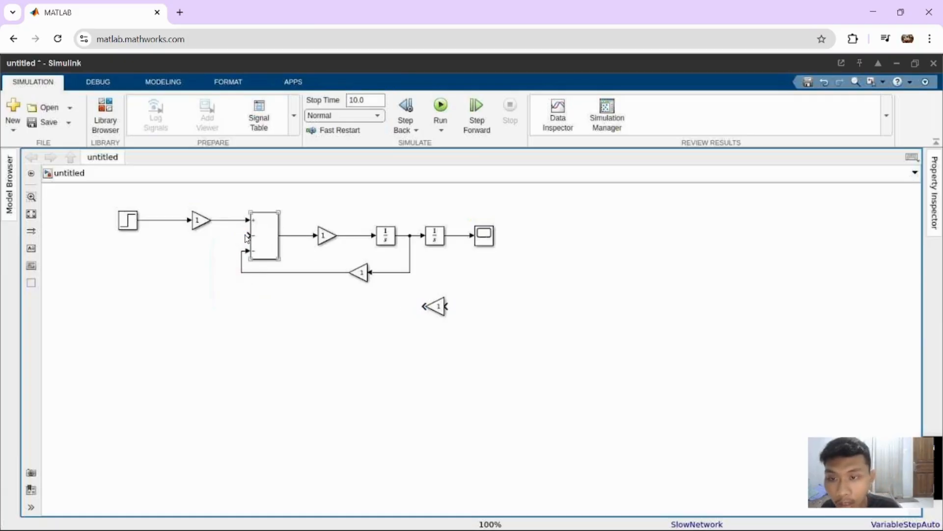
mouse_move(244, 235)
left_mouse_down()
mouse_move(219, 257)
mouse_move(422, 306)
left_mouse_up()
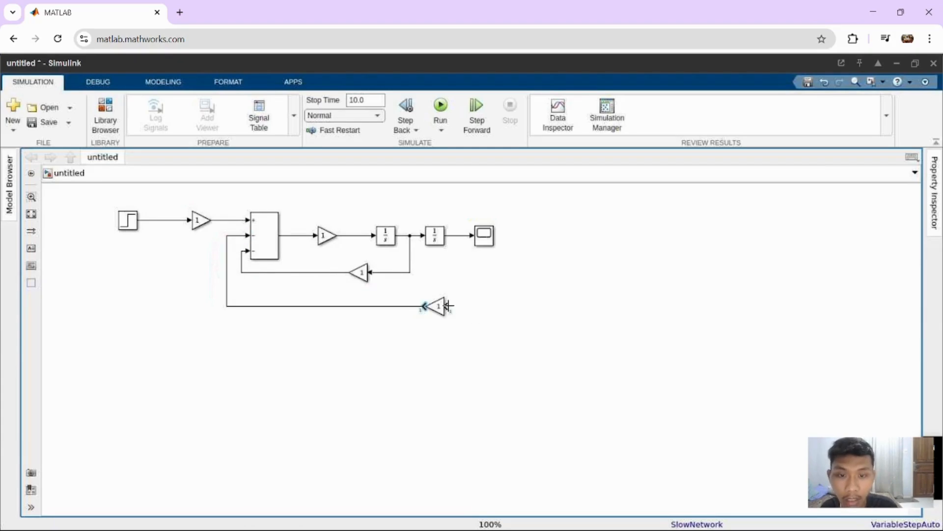
left_click_drag(446, 306, 459, 235)
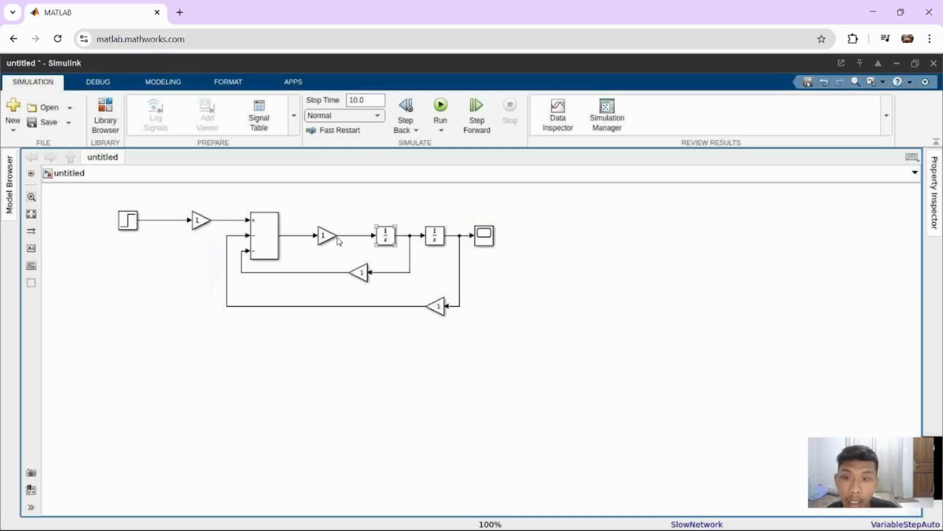
- Set the gain block between the step source and the sum block to 40000
left_click(197, 226)
double_click(197, 225)
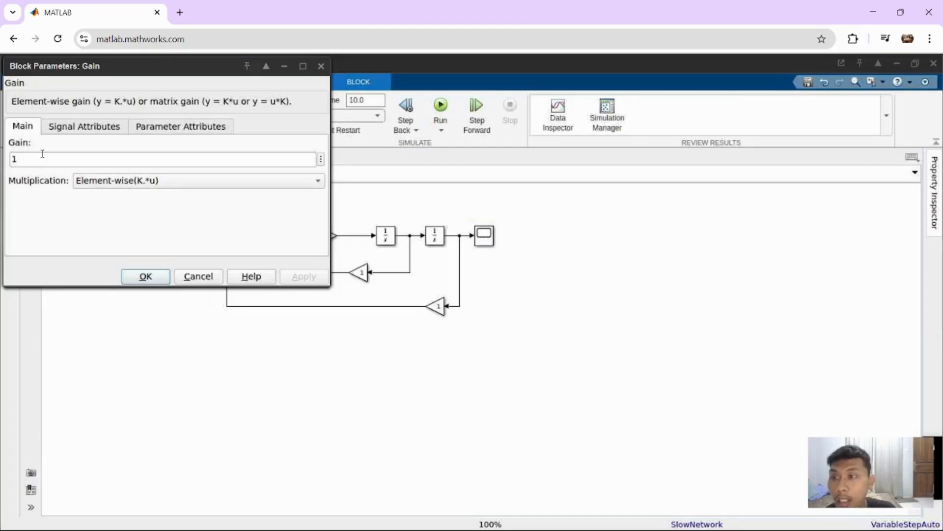
double_click(43, 154)
key("BackSpace")
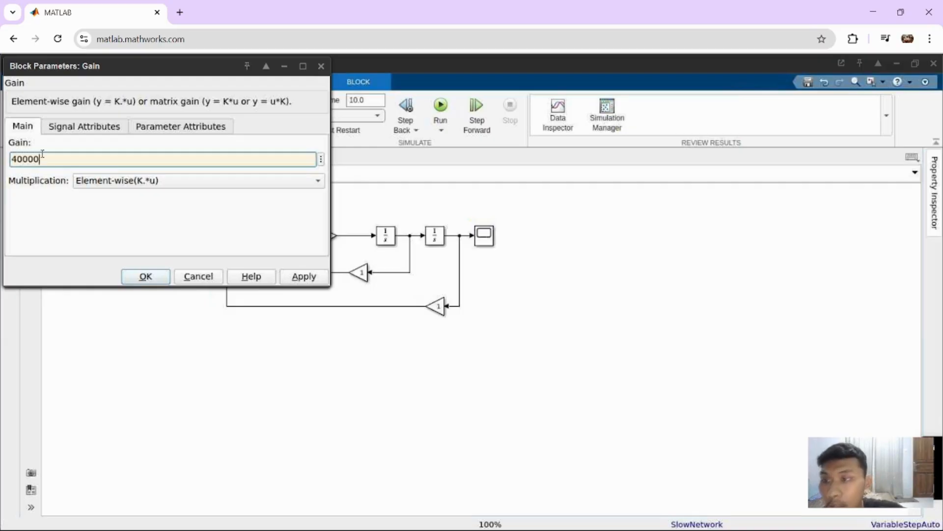
key("Return")
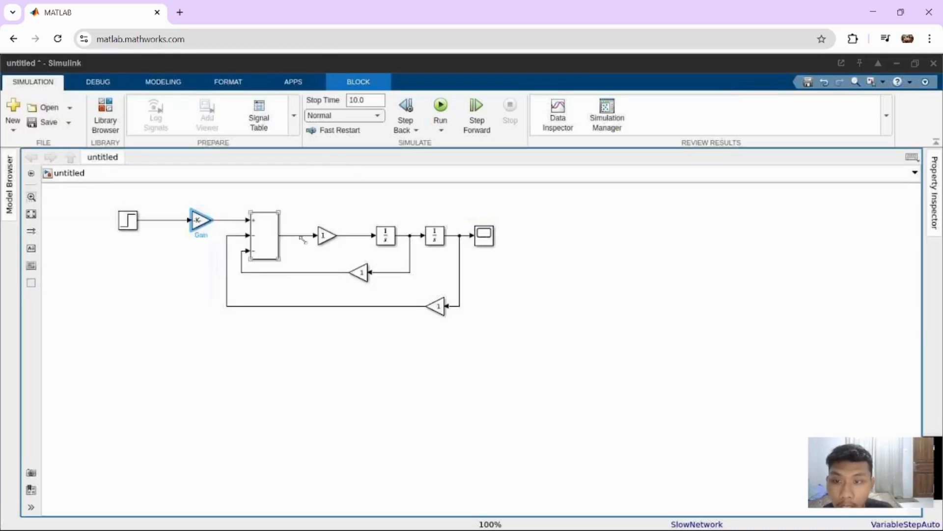
- Set the gain block between the sum block and the first integrator to 1/20
double_click(332, 240)
key("Return")
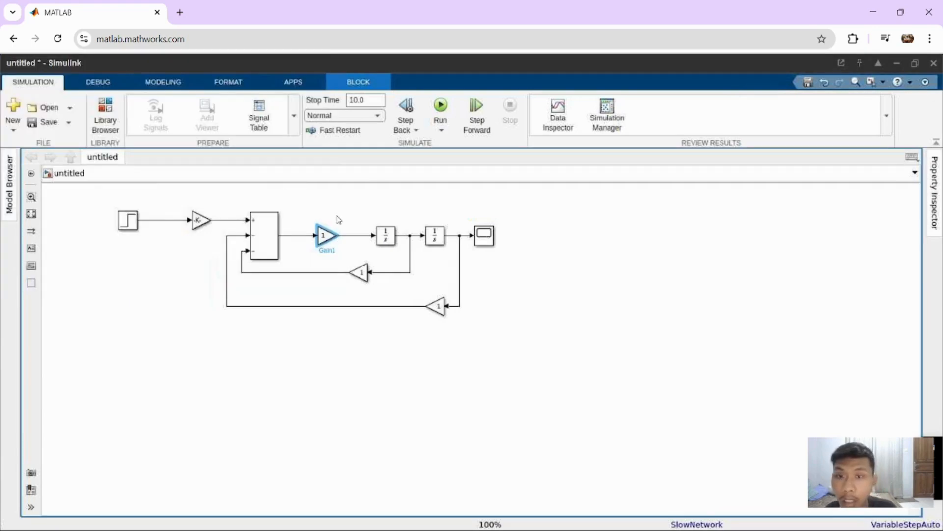
double_click(330, 242)
key("Return")
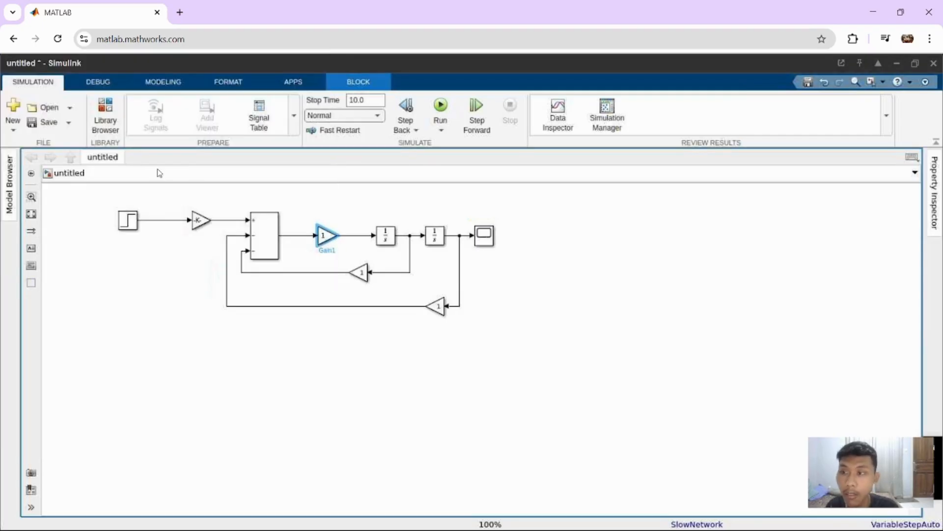
double_click(322, 239)
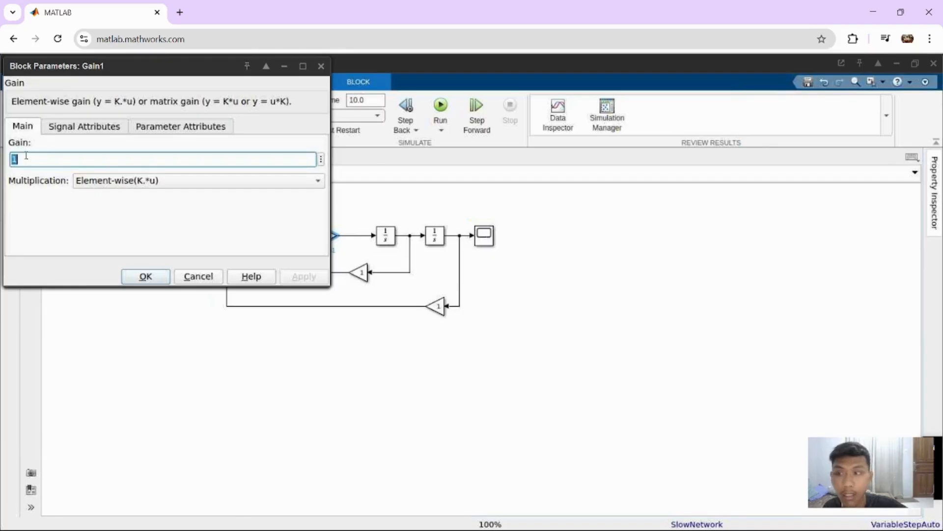
key("BackSpace")
type("1/")
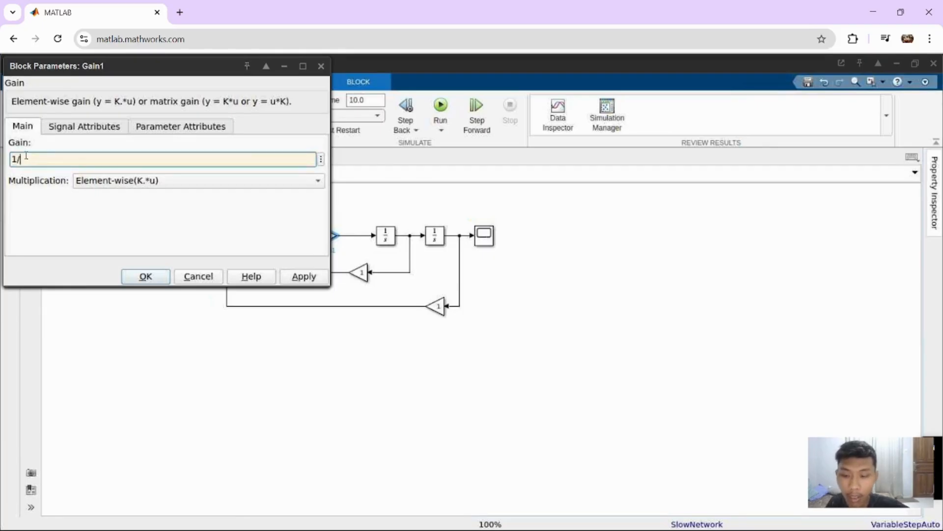
type("20")
key("Return")
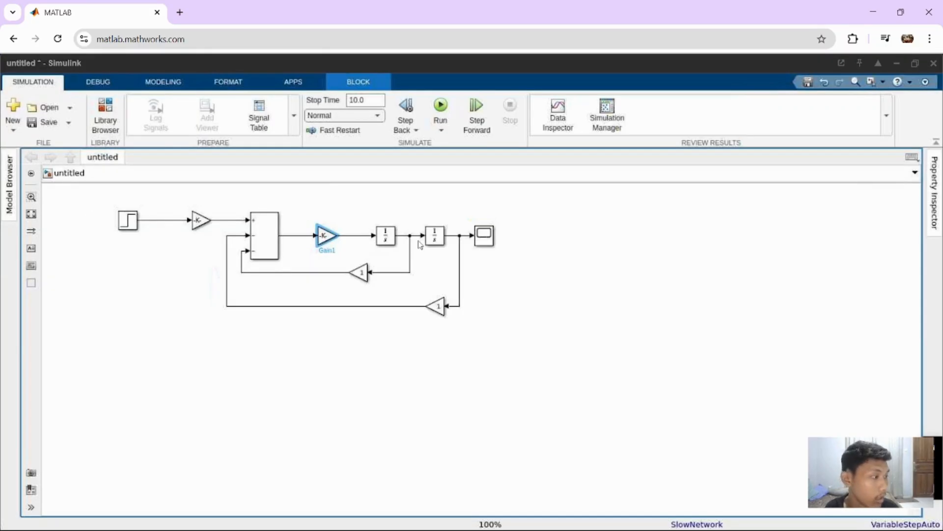
- Replace the gain value of the upper feedback gain block and apply it
left_click(365, 277)
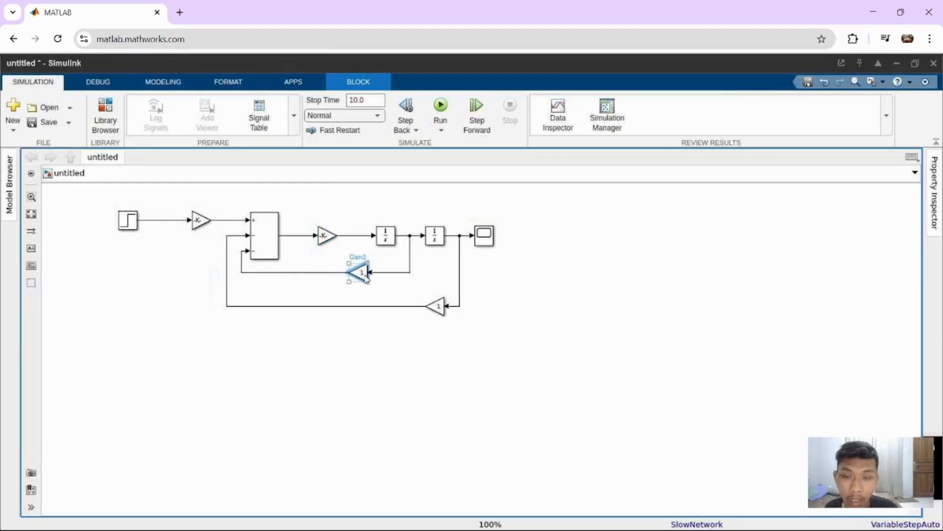
double_click(365, 276)
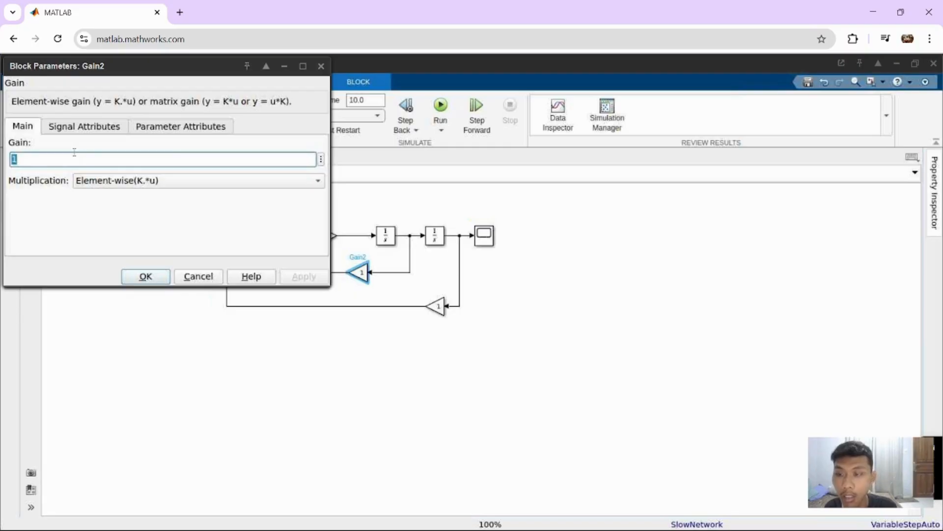
key("BackSpace")
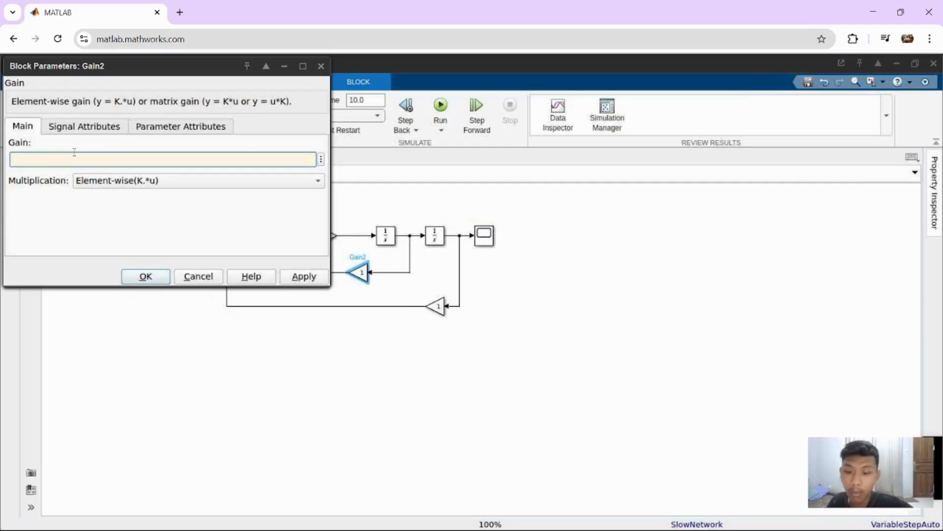
left_click(143, 277)
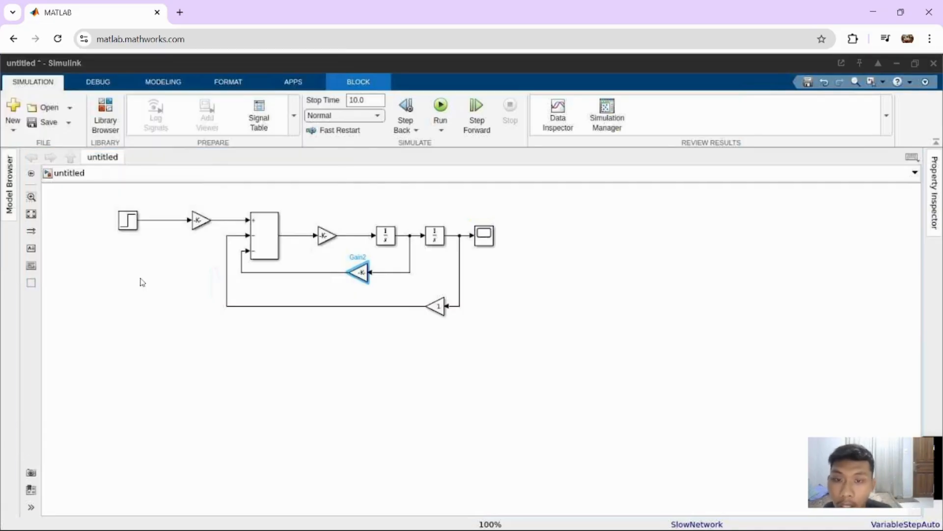
- Set the gain of the lower feedback gain block to 40000
left_click(432, 313)
double_click(433, 312)
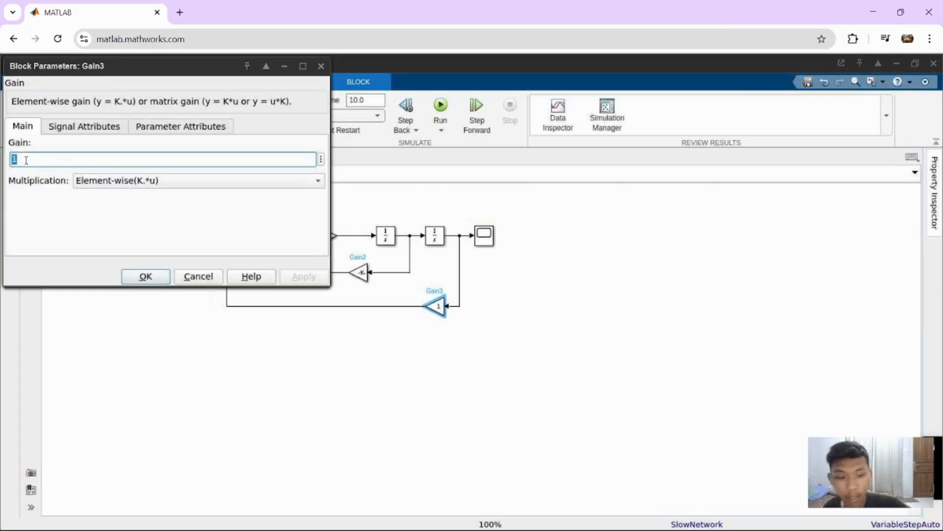
key("BackSpace")
type("40000")
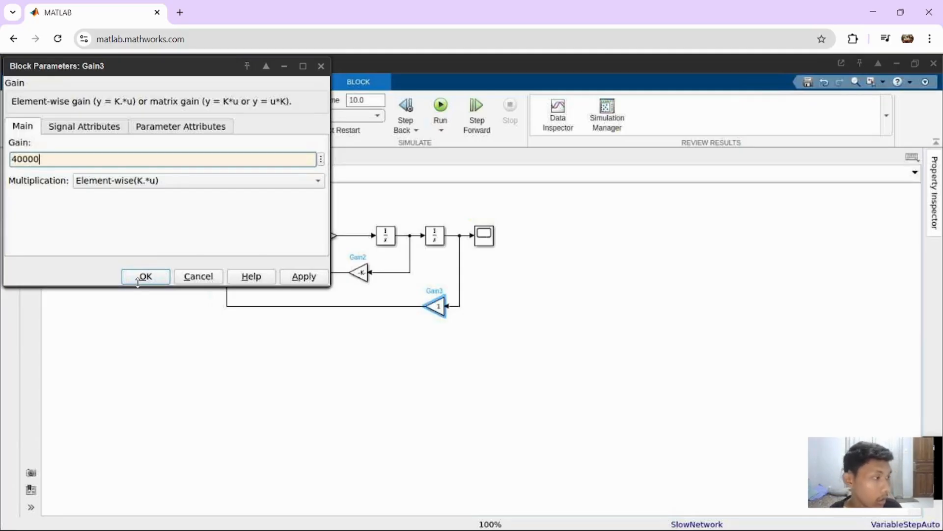
left_click(144, 277)
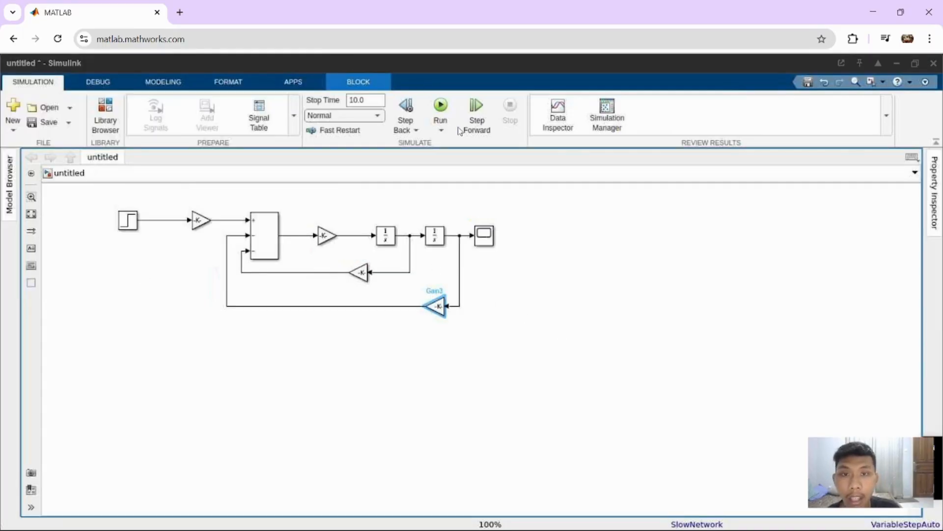
- Run the simulation and examine the step response in the maximized Scope window, then close it
left_click(444, 120)
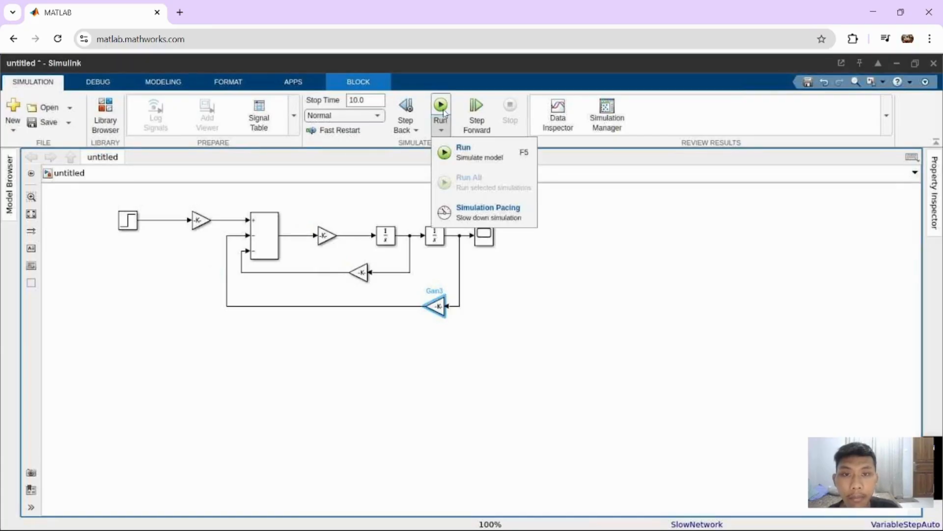
left_click(444, 112)
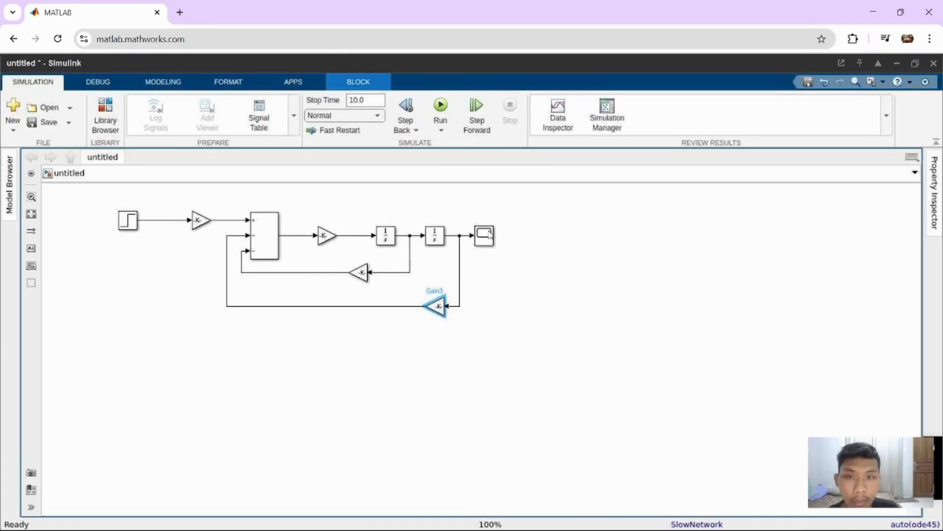
left_click(490, 233)
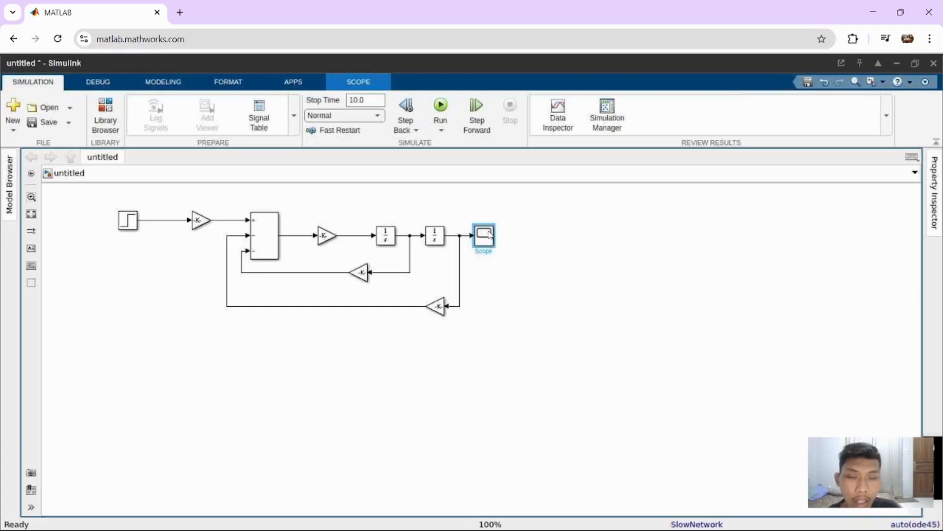
double_click(490, 234)
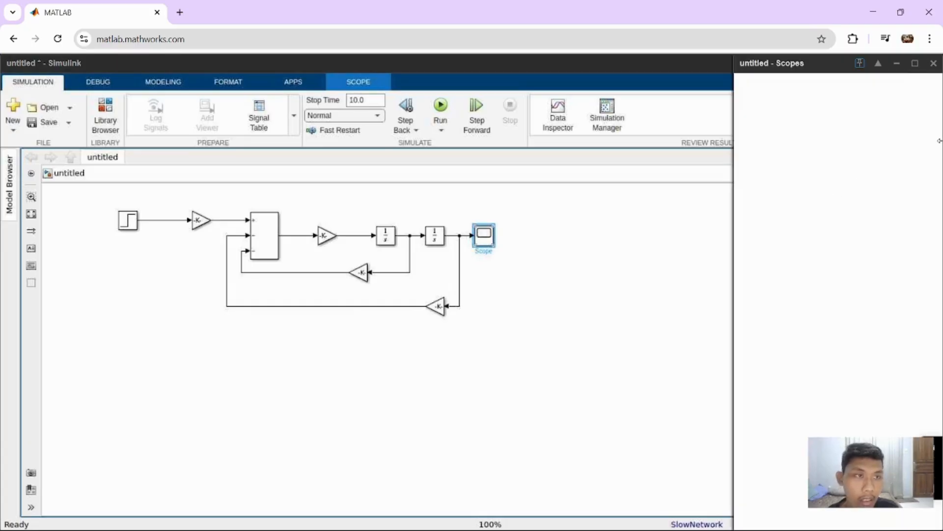
left_click(916, 64)
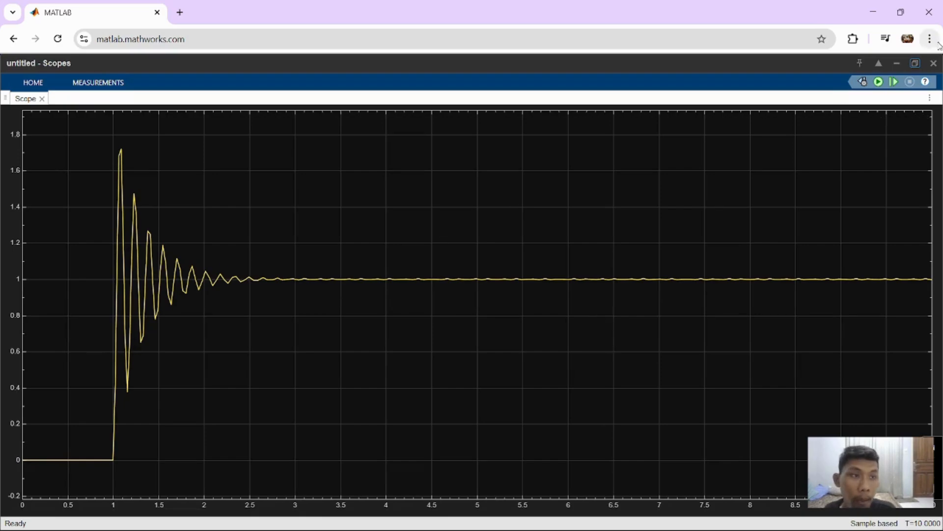
left_click(934, 63)
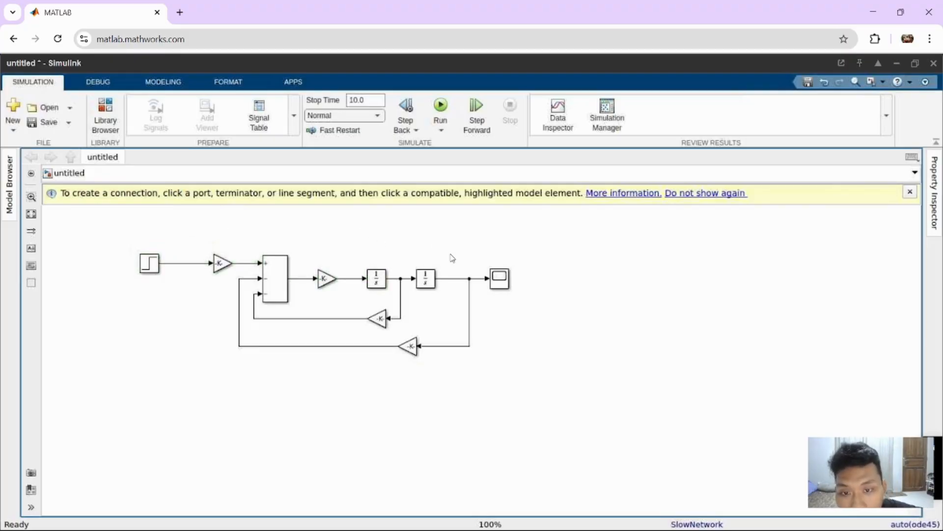
- Insert a Transfer Fcn block above the forward path of the block diagram
double_click(352, 248)
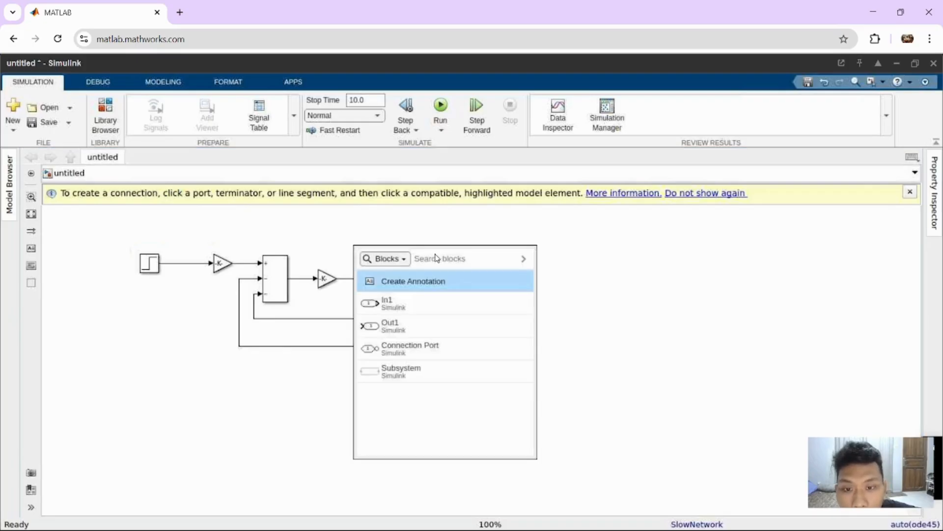
type("fun")
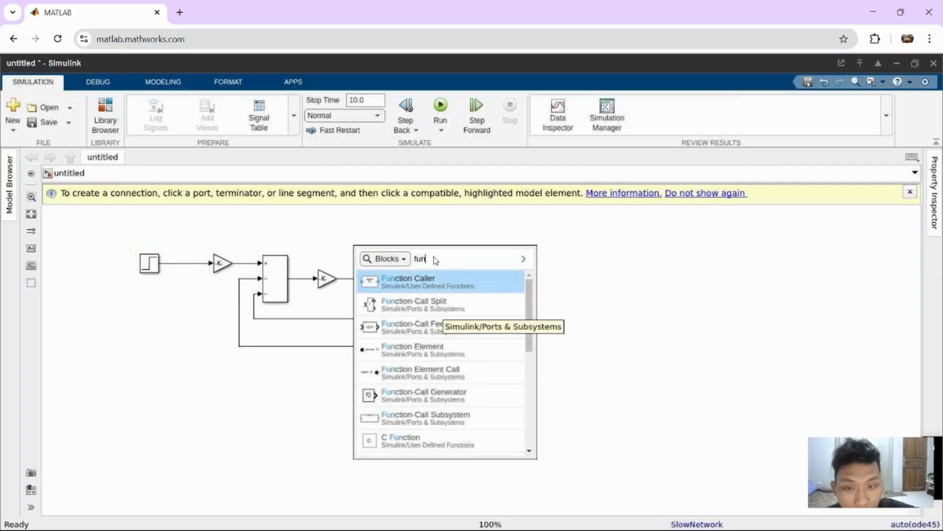
key("BackSpace")
key("BackSpace")
key("BackSpace")
type("t")
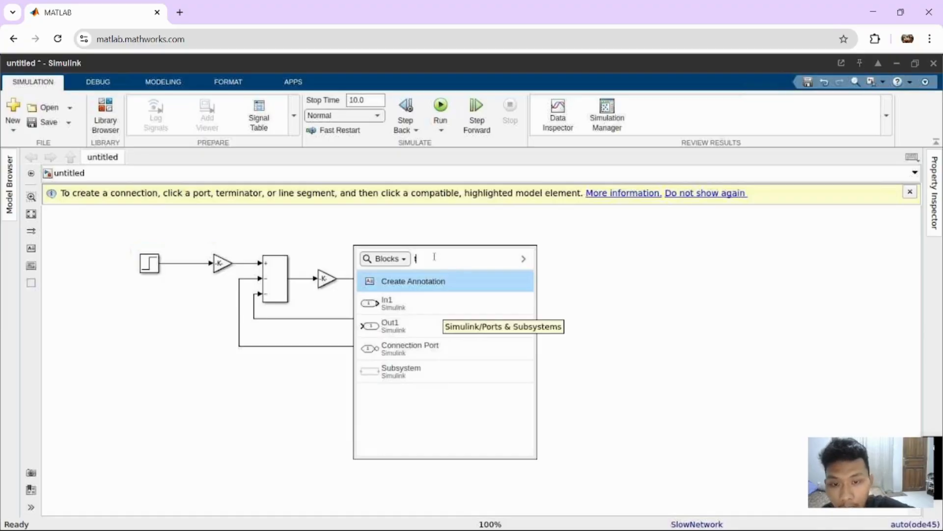
type("ran")
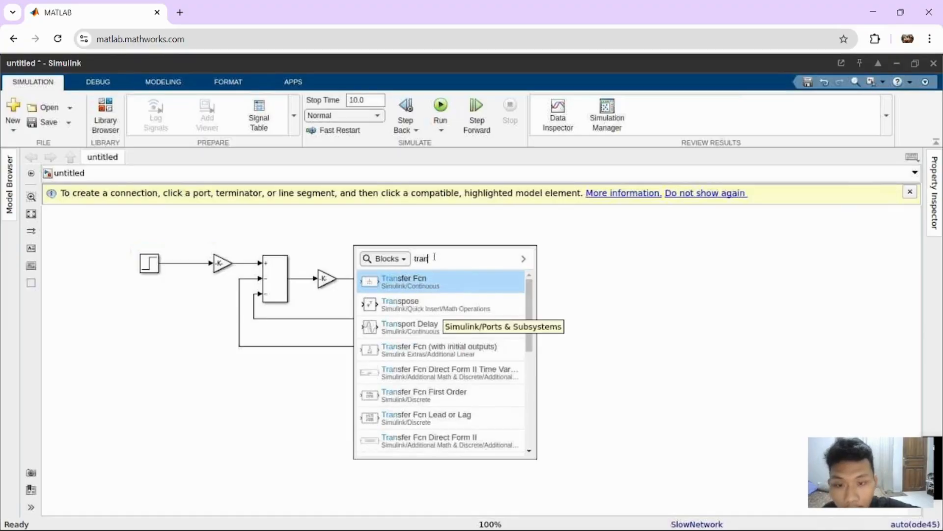
left_click(436, 284)
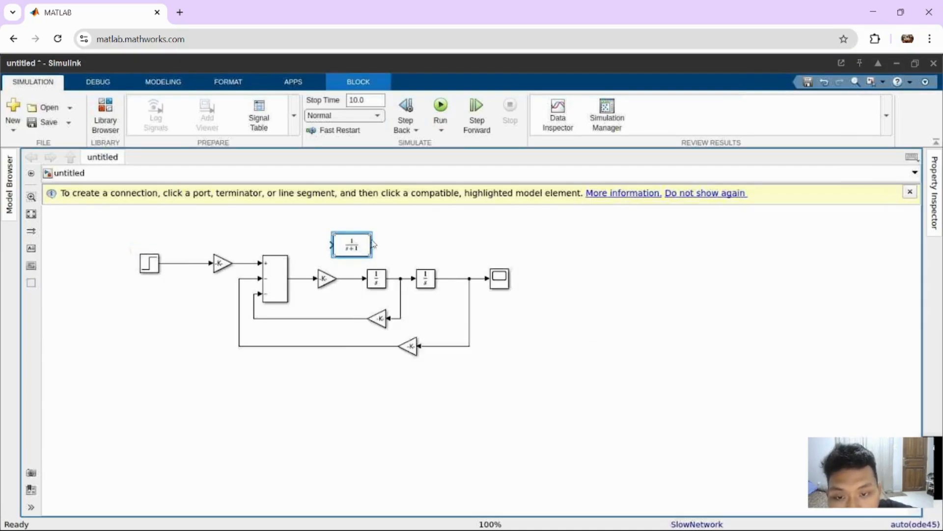
- Move the Transfer Fcn block above the first integrator and connect its input to the step source's output line
left_click_drag(354, 245, 393, 224)
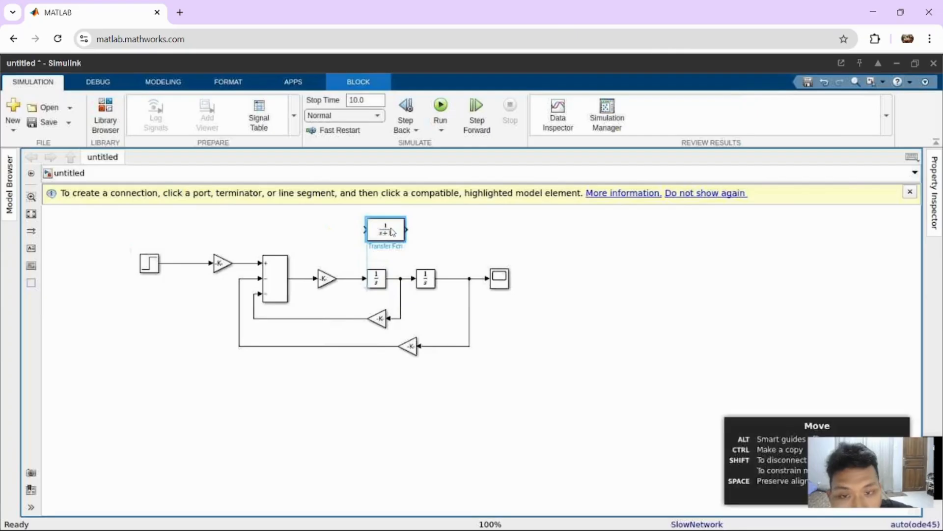
left_click(435, 232)
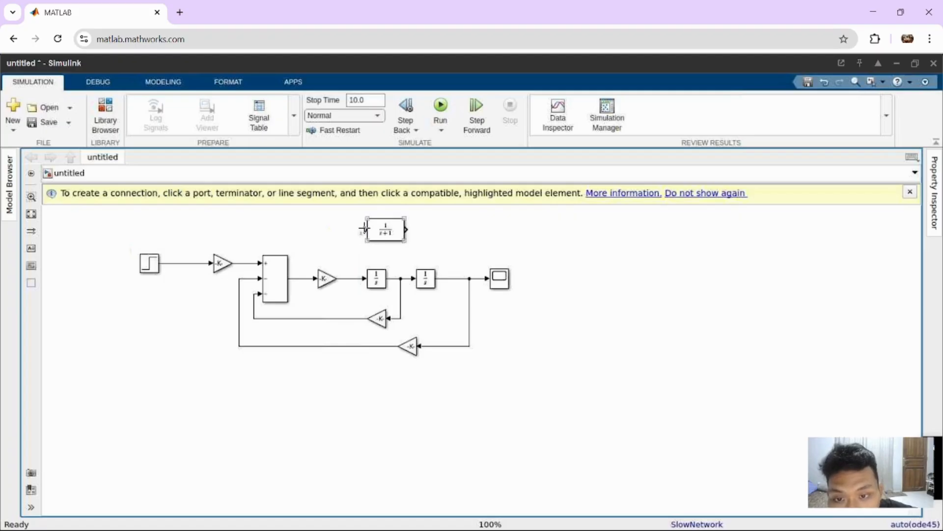
mouse_move(363, 227)
left_mouse_down()
mouse_move(227, 226)
mouse_move(191, 237)
mouse_move(195, 267)
left_mouse_up()
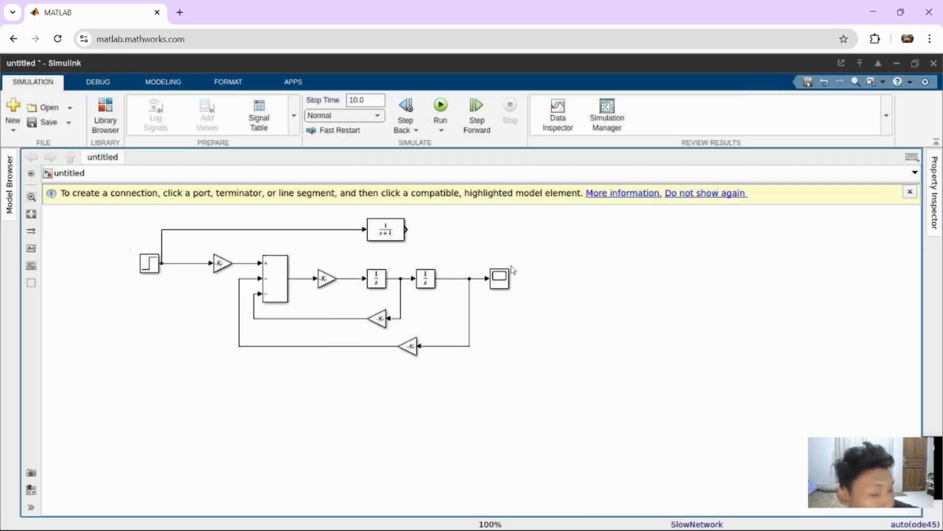
- Delete the Scope block and the dangling line left at the second integrator's output
left_click(495, 284)
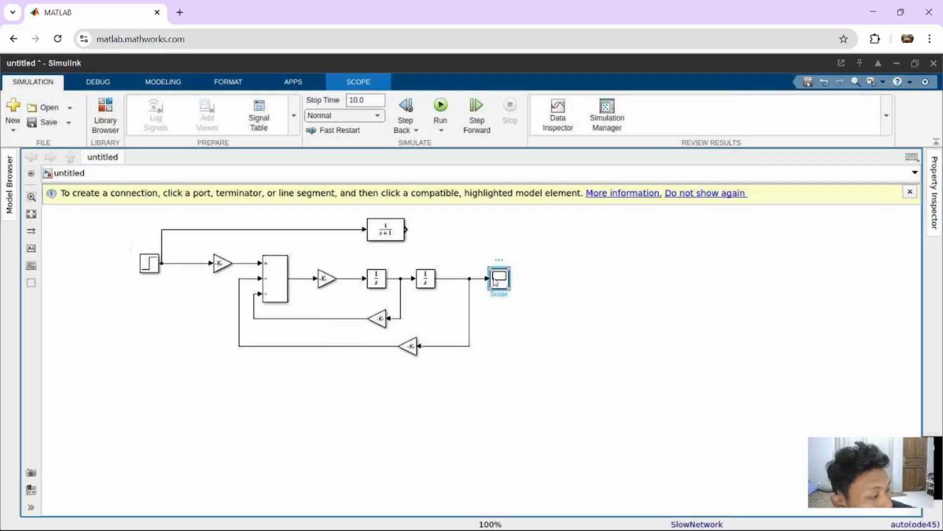
key("Delete")
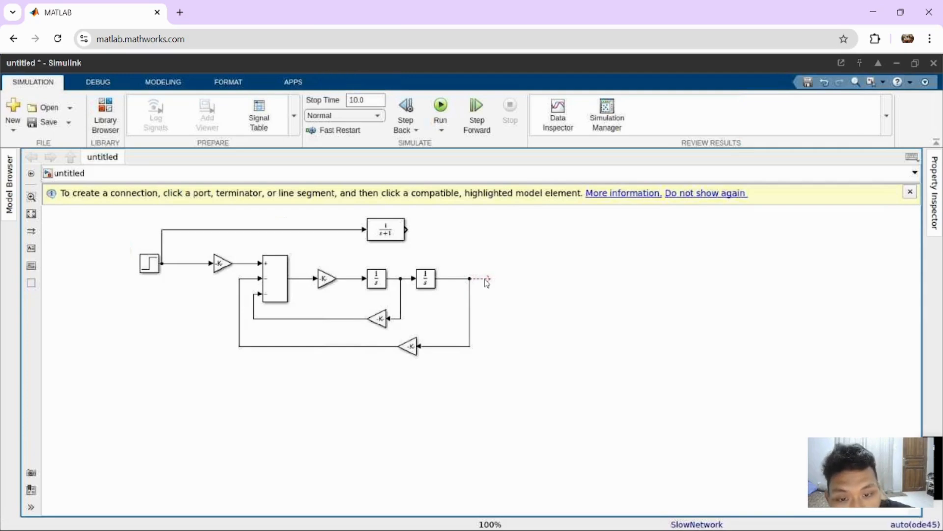
left_click(486, 279)
key("Delete")
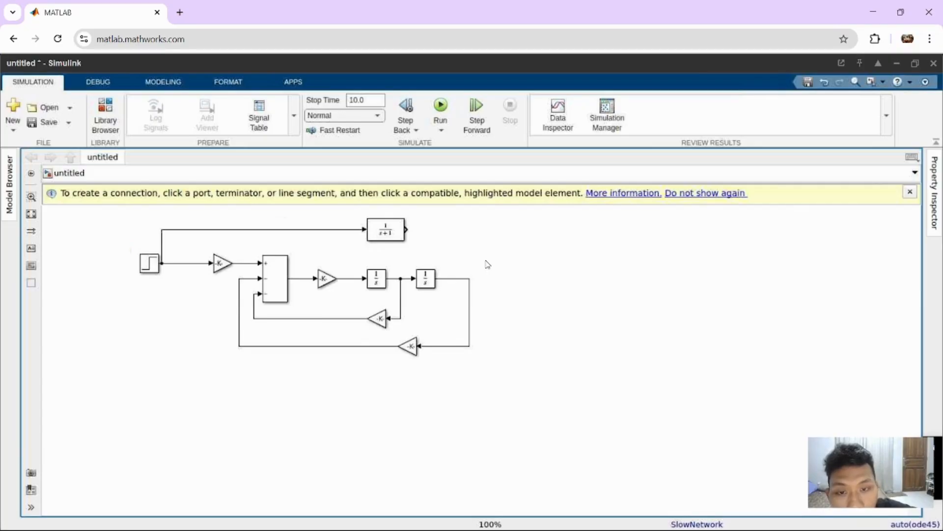
- Insert a Mux block to the right of the Transfer Fcn block and align it with that block's row
double_click(477, 231)
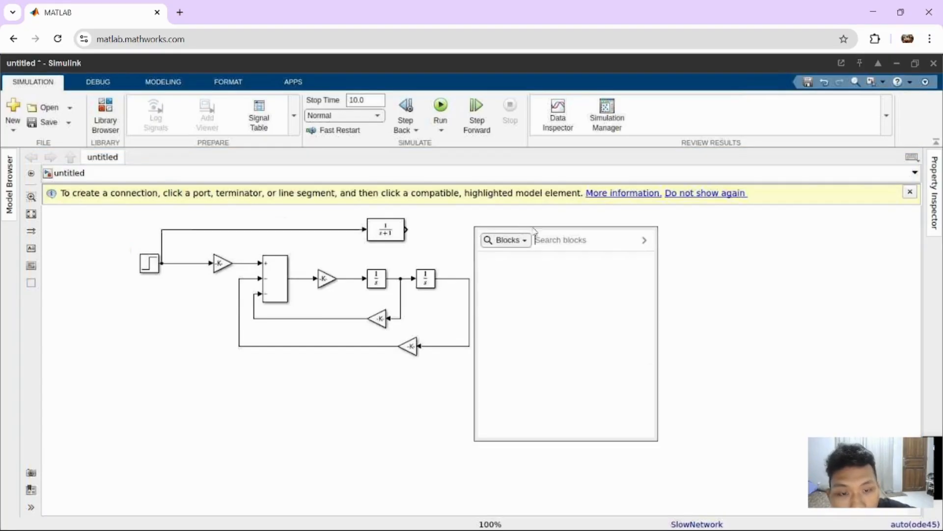
type("m")
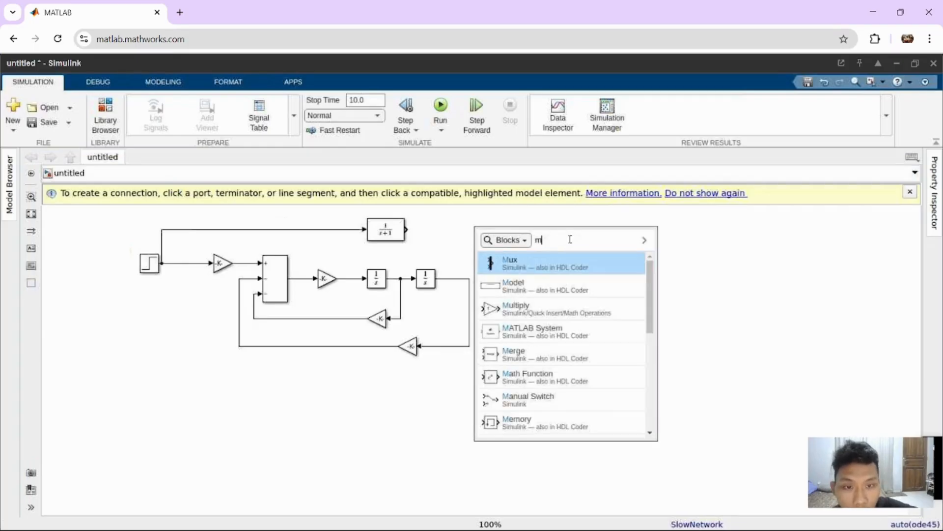
left_click(558, 264)
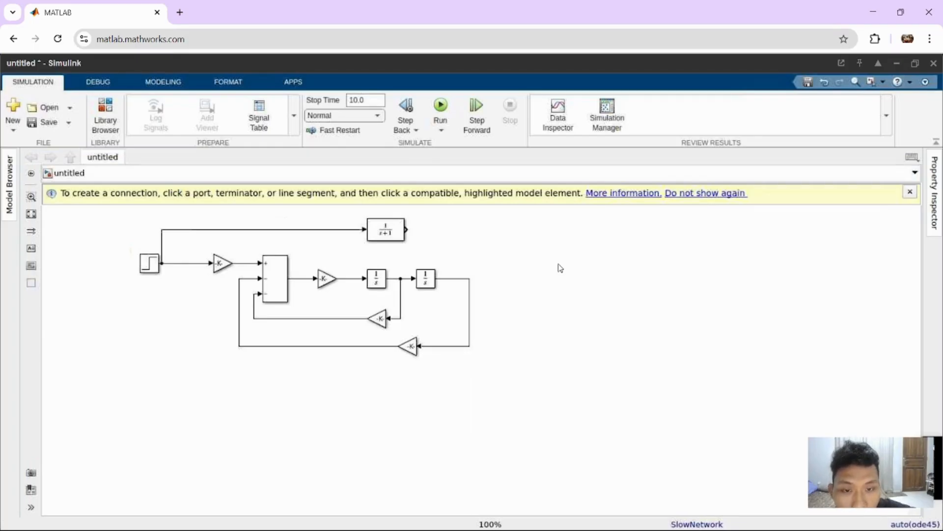
left_click_drag(486, 238, 504, 223)
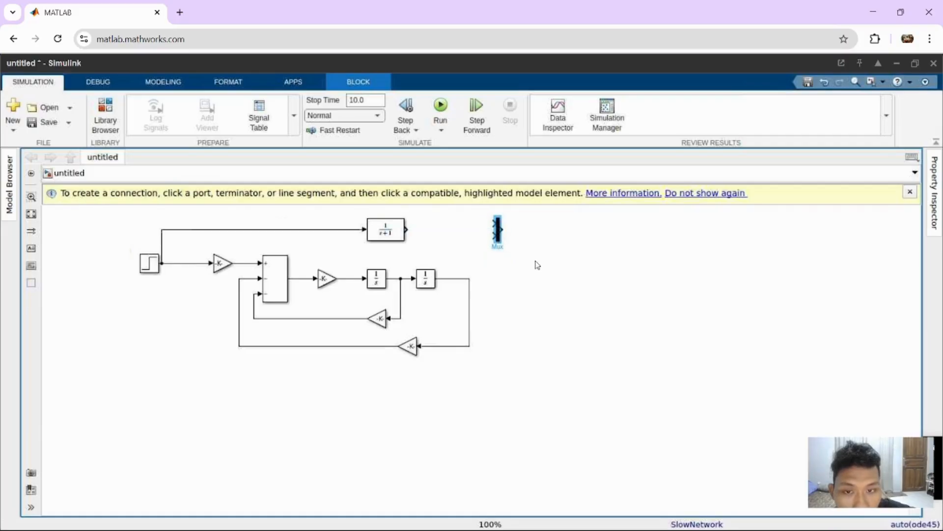
left_click(538, 265)
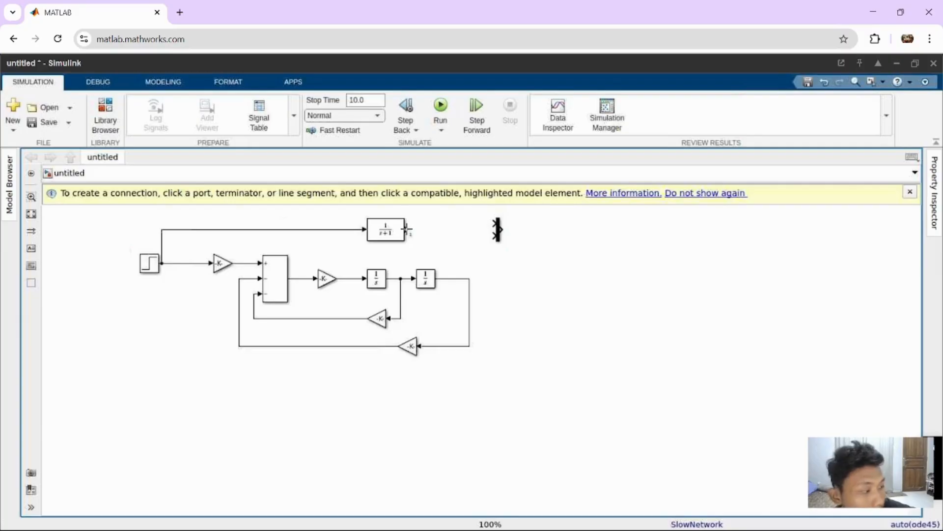
left_click(406, 229)
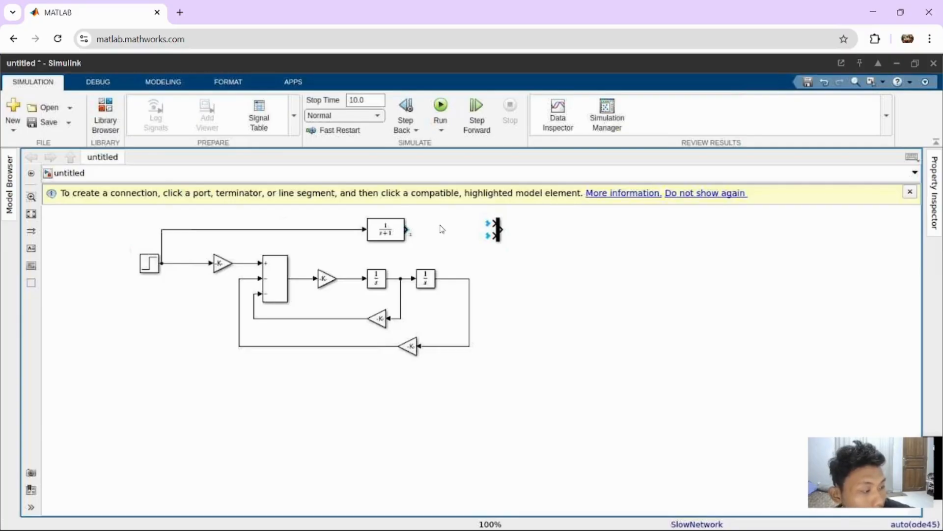
left_click(494, 235)
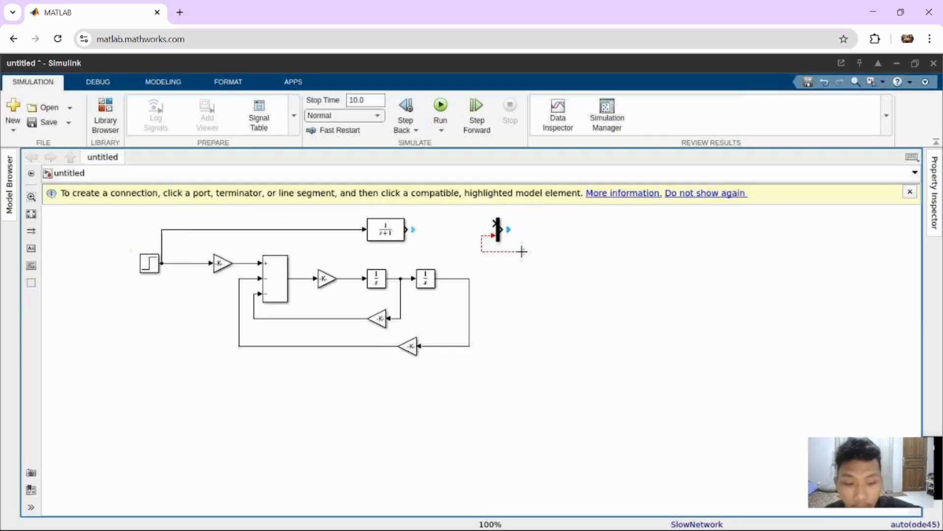
left_click(522, 251)
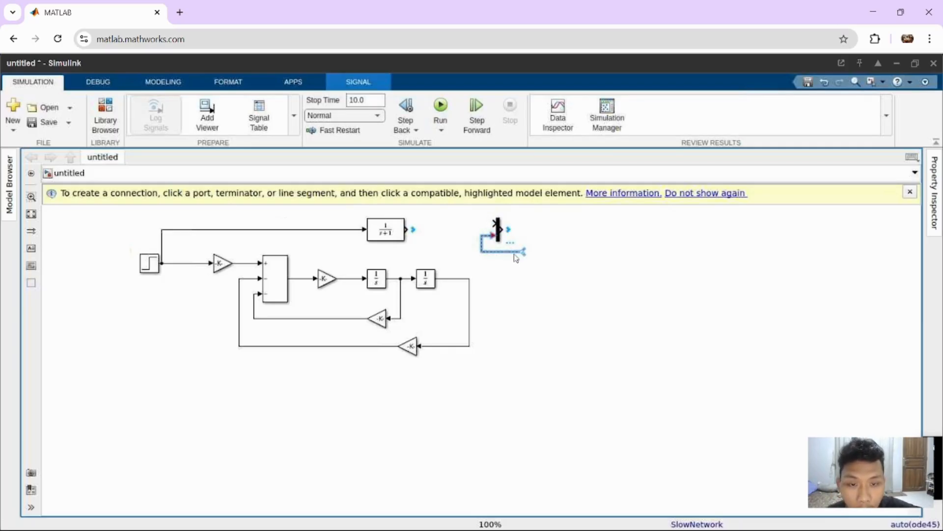
key("Delete")
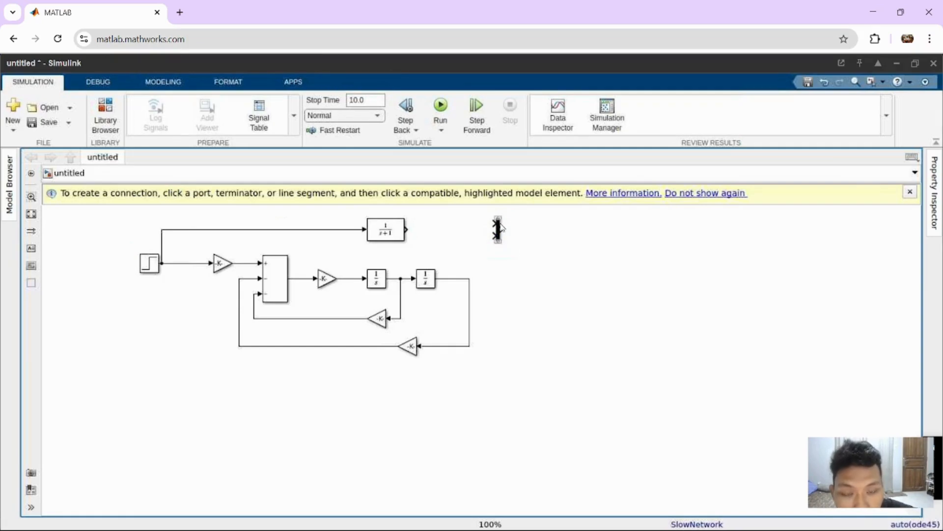
left_click(497, 225)
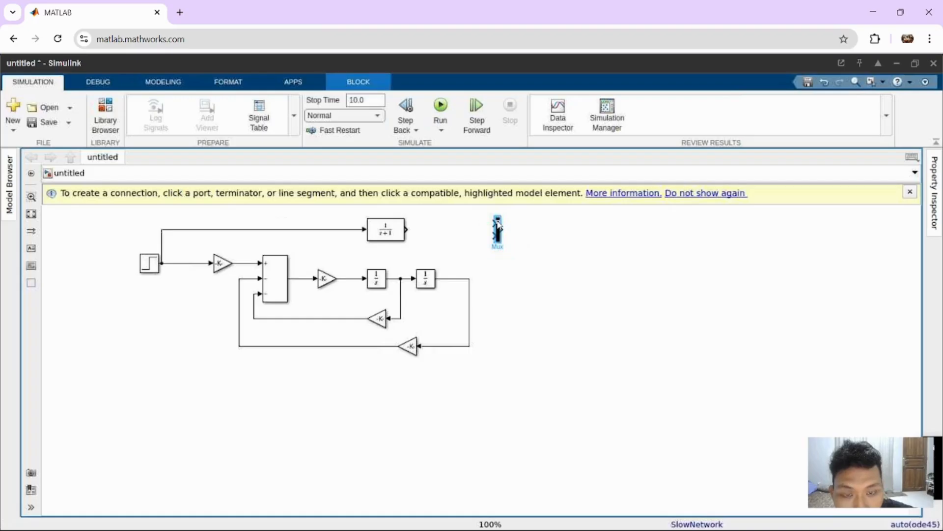
left_click(496, 243)
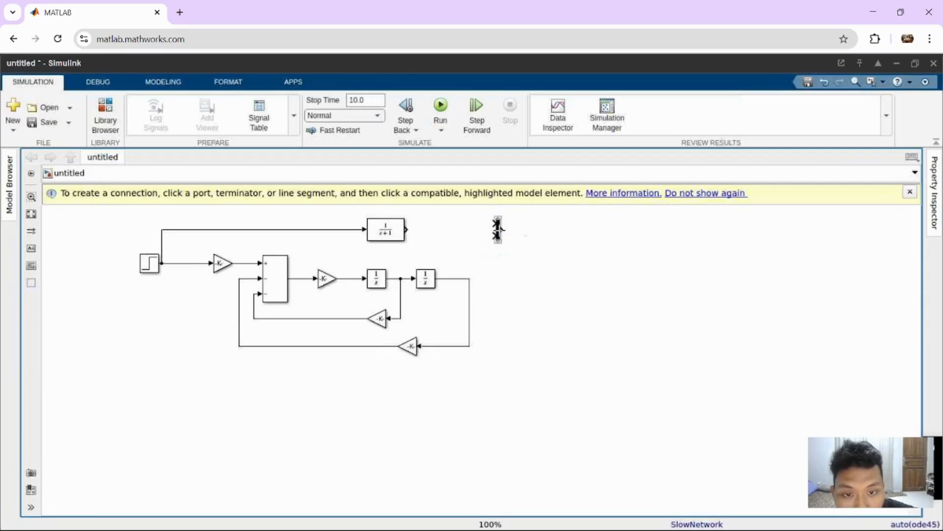
left_click(498, 227)
mouse_move(505, 232)
left_mouse_down()
mouse_move(519, 242)
mouse_move(500, 231)
left_mouse_up()
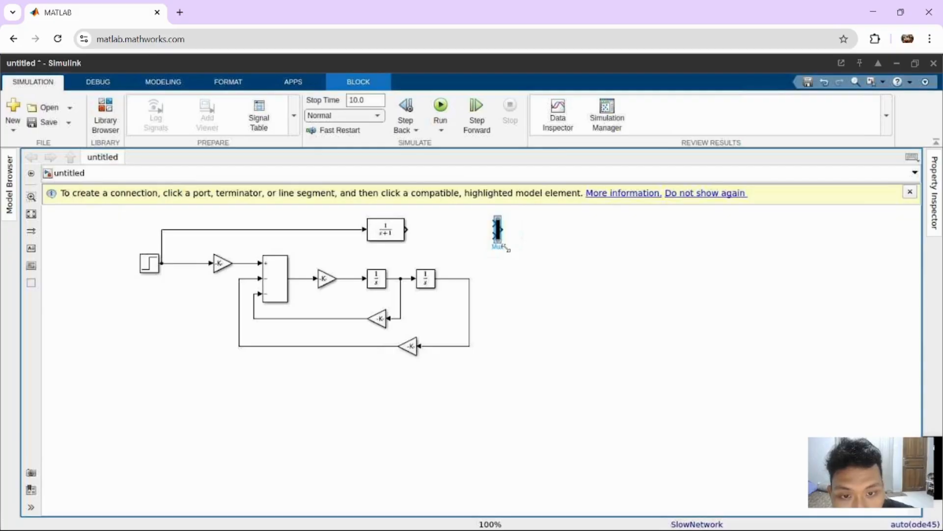
left_click(425, 227)
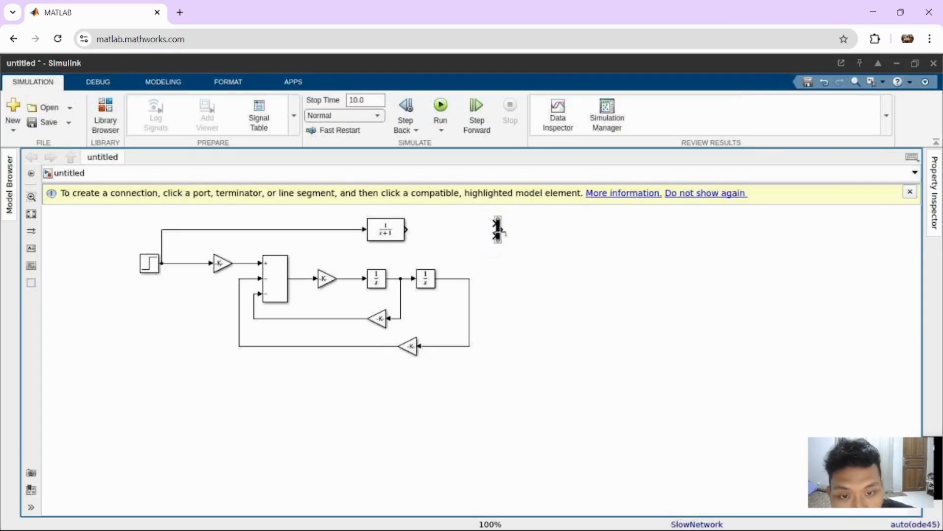
- Replace the Mux block with a copy placed lower, beside the second integrator's row
left_click(498, 234)
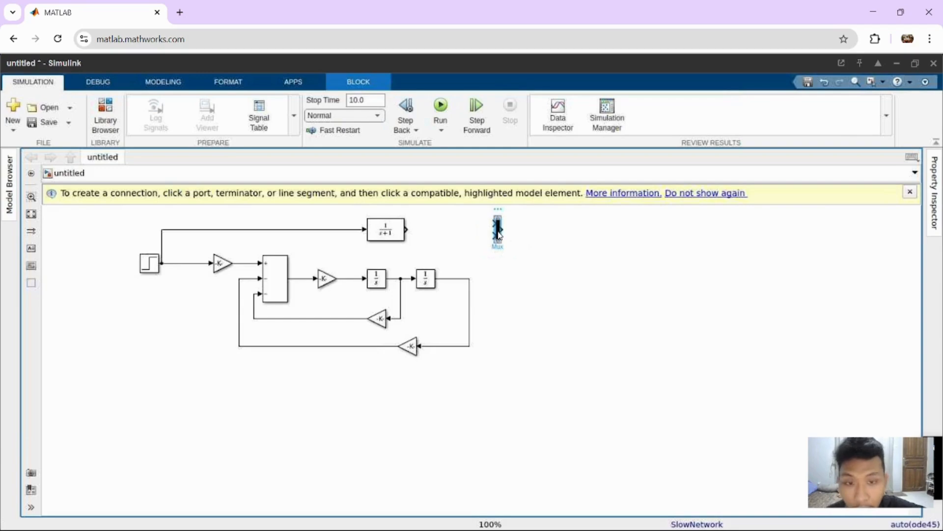
left_click(510, 264)
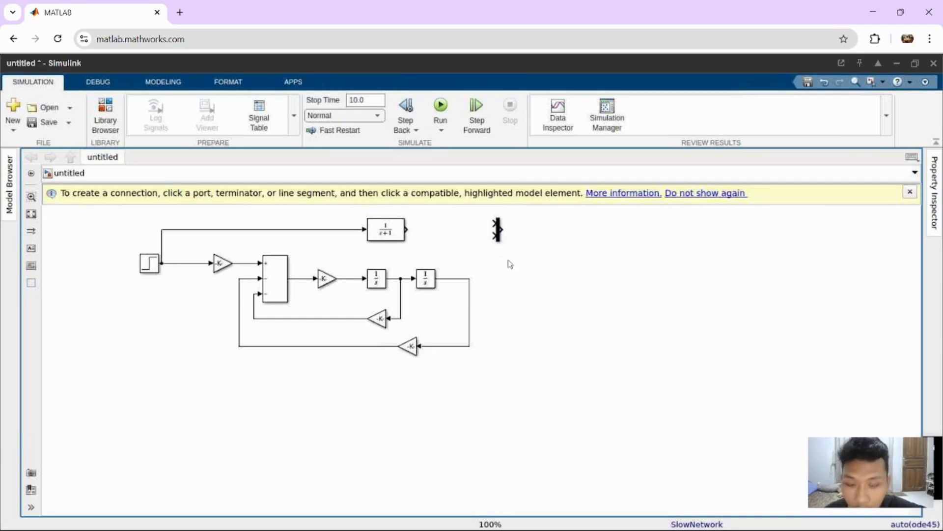
key("ctrl+v")
left_click(498, 235)
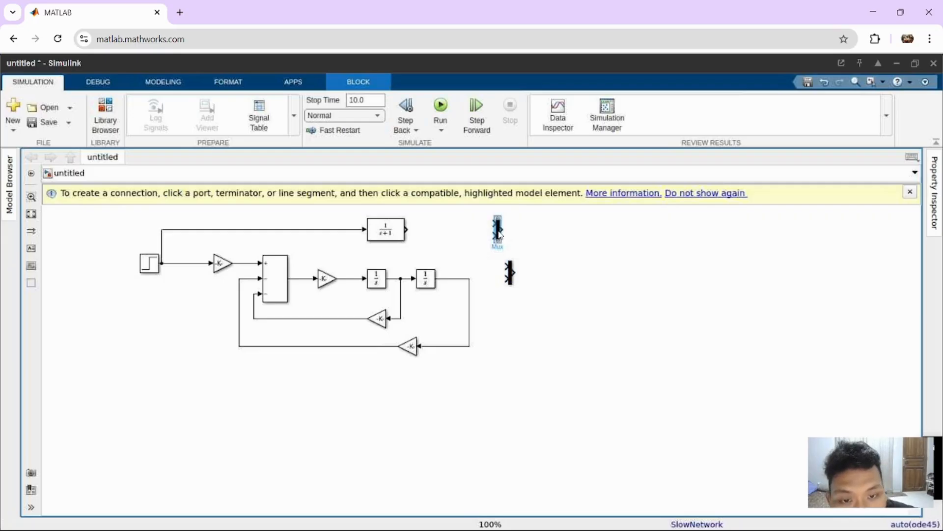
key("Delete")
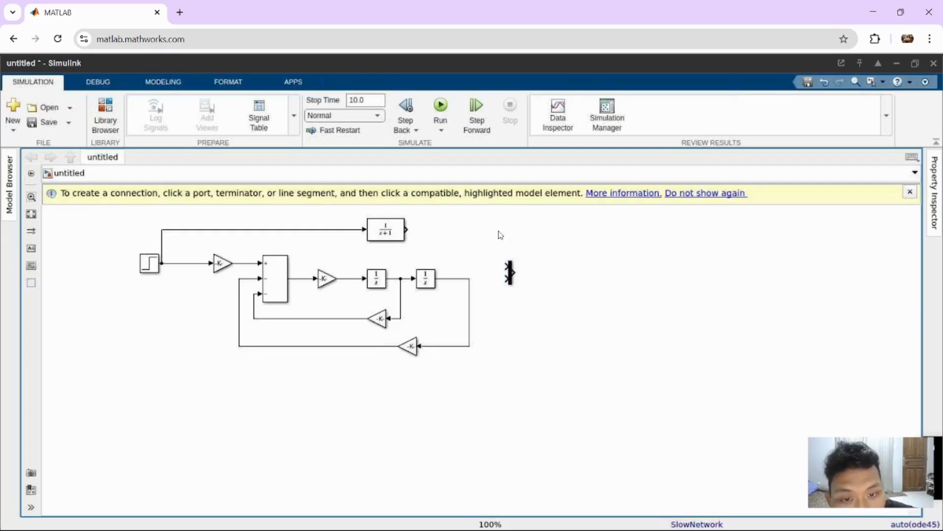
- Nudge the copied Mux block further right, away from the feedback loop
left_click(510, 279)
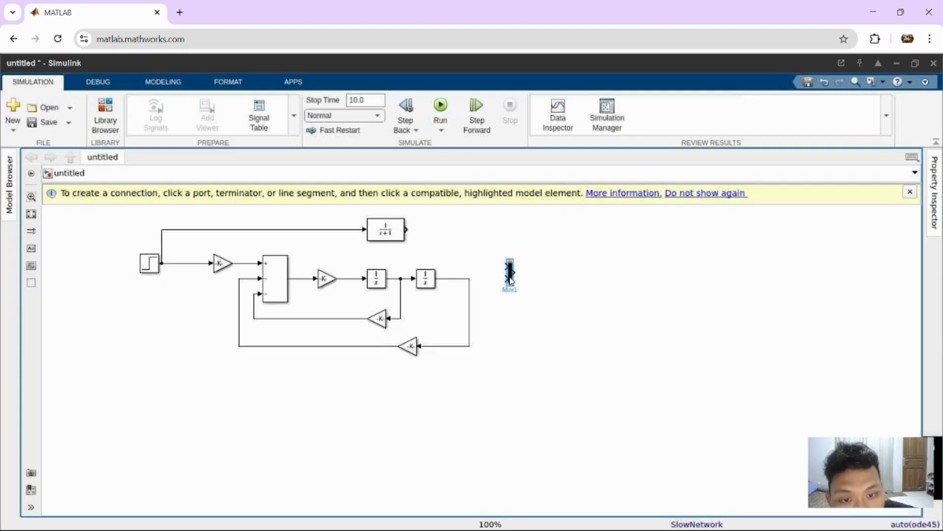
key("Right")
key("Right")
key("Right")
key("Right")
key("Right")
key("Right")
key("Right")
key("Right")
key("Right")
key("Right")
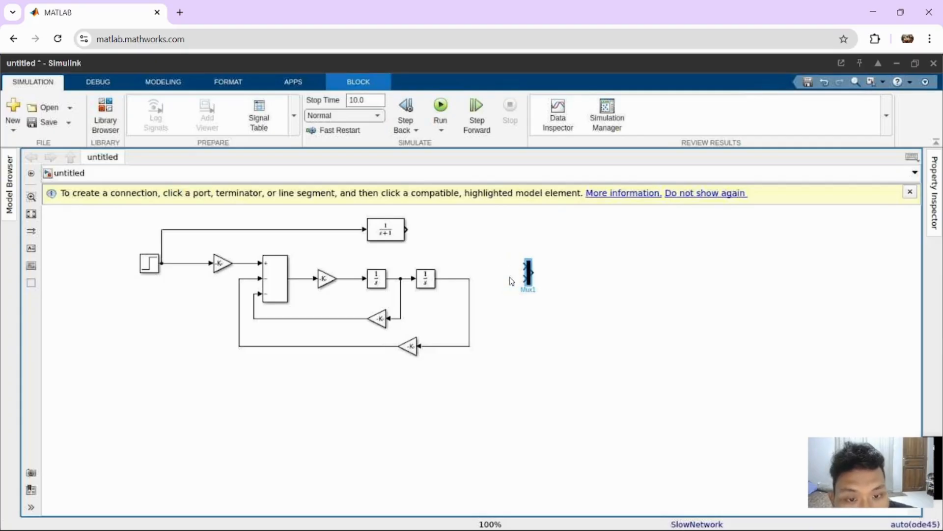
left_click(482, 251)
mouse_move(407, 230)
left_mouse_down()
mouse_move(470, 240)
mouse_move(524, 267)
left_mouse_up()
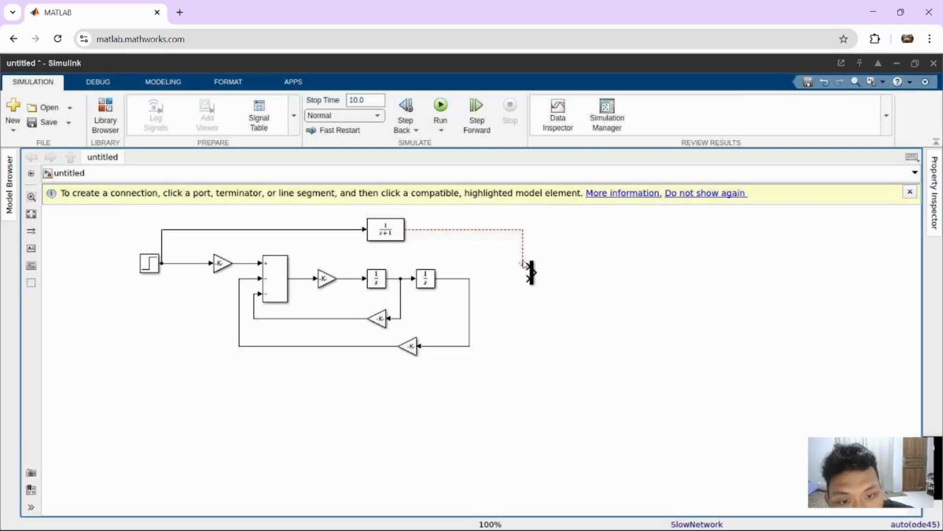
left_click(524, 241)
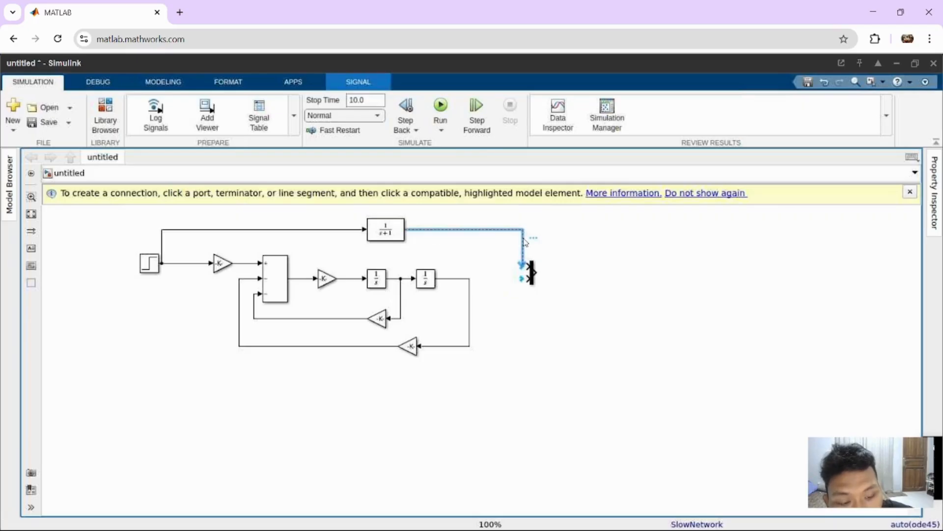
key("Delete")
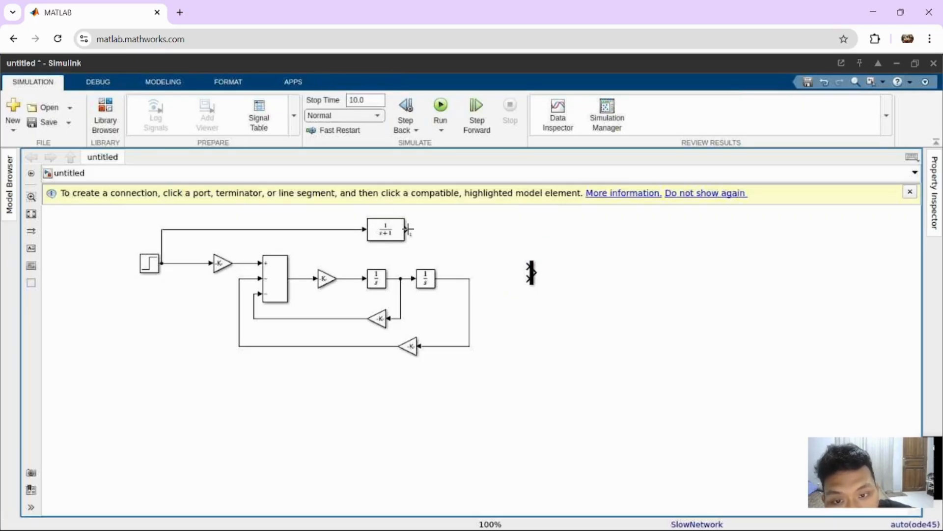
- Connect the Transfer Fcn output to the Mux block's upper input and branch it to a new Scope block above the Mux
left_click_drag(409, 229, 526, 266)
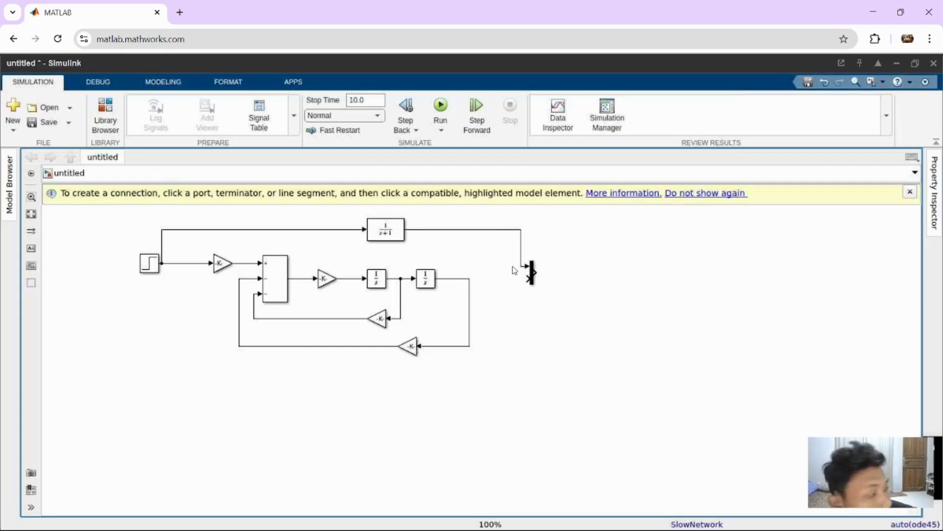
double_click(547, 230)
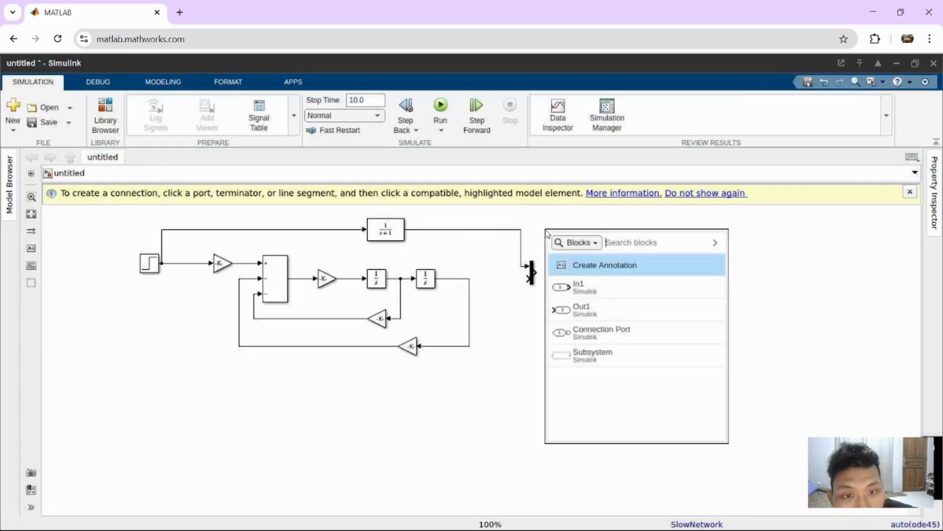
type("scop")
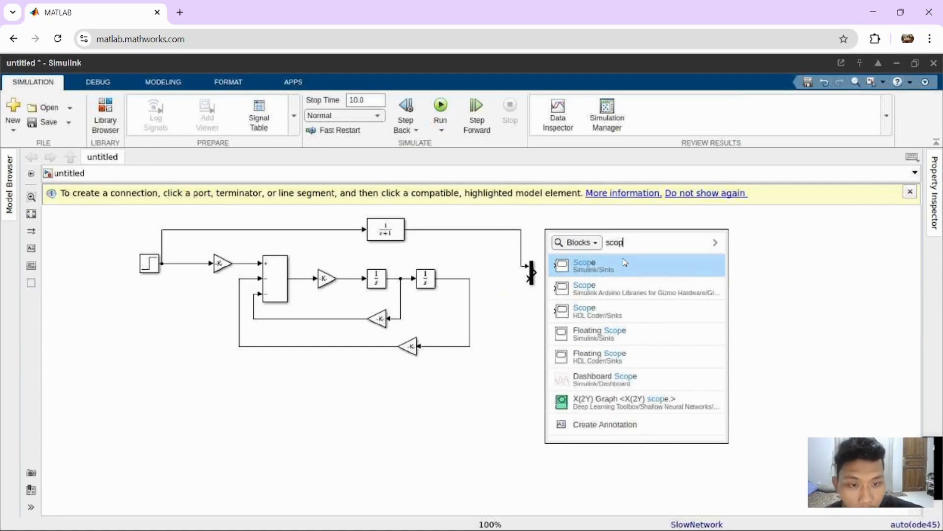
left_click(624, 262)
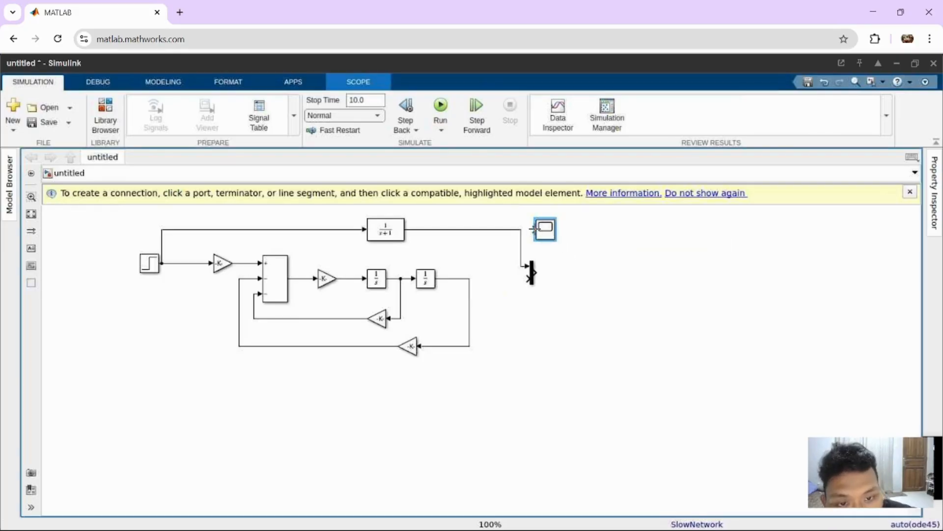
left_click(532, 229)
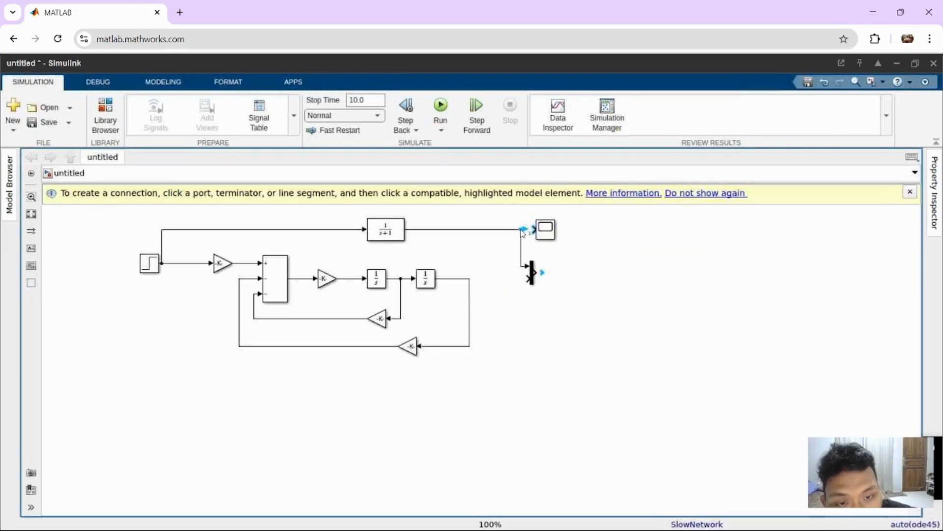
left_click(522, 230)
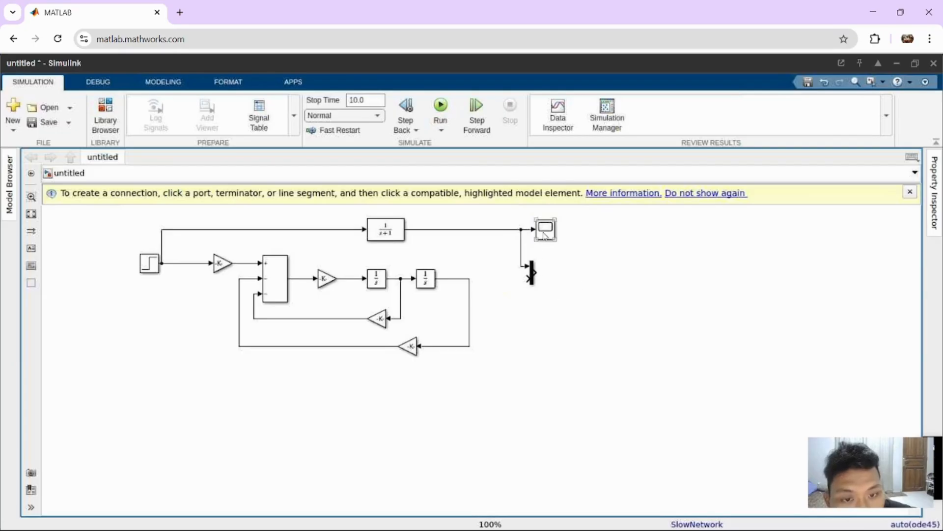
- Place a copy of the Scope block beside the Mux and connect the Mux output to it
left_click(545, 235)
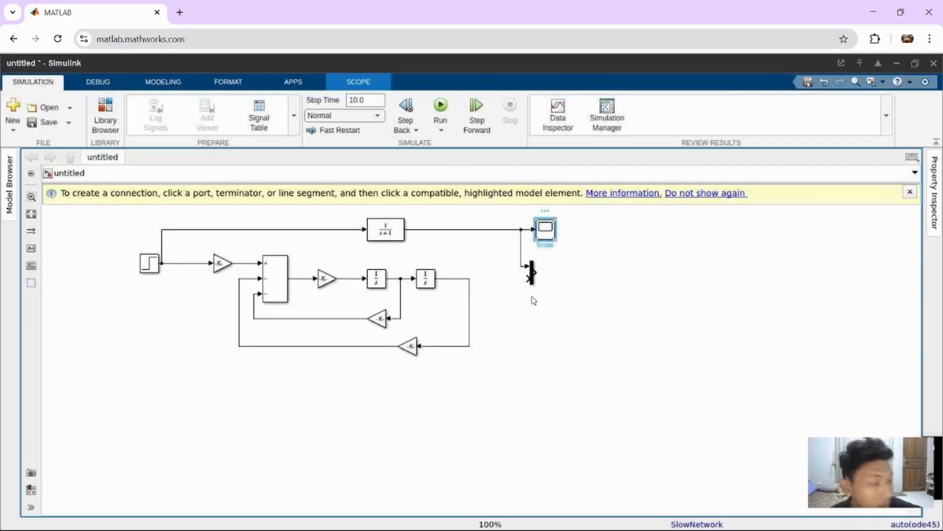
left_click(559, 276)
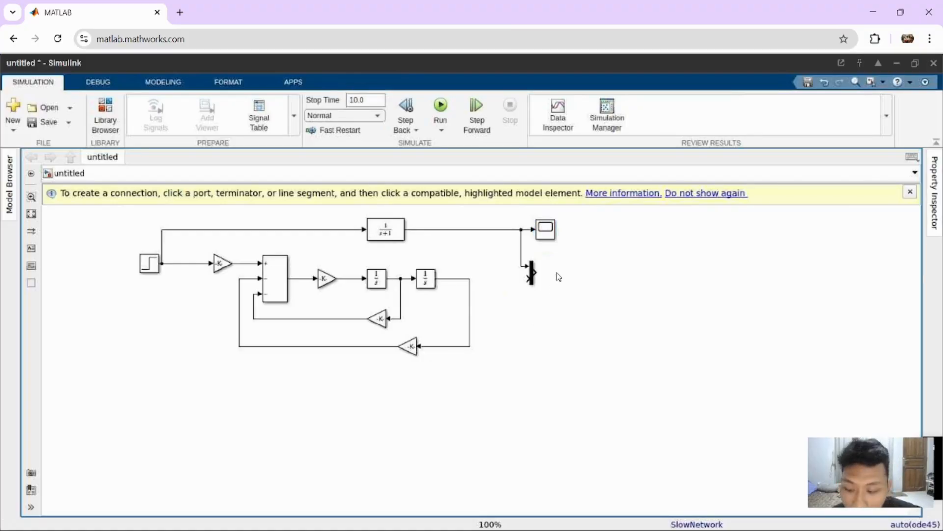
key("ctrl+v")
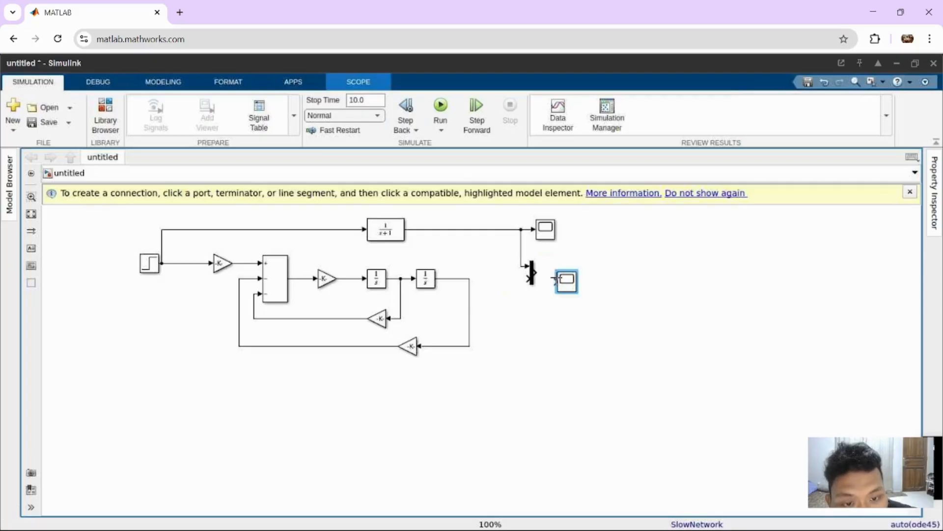
left_click(554, 282)
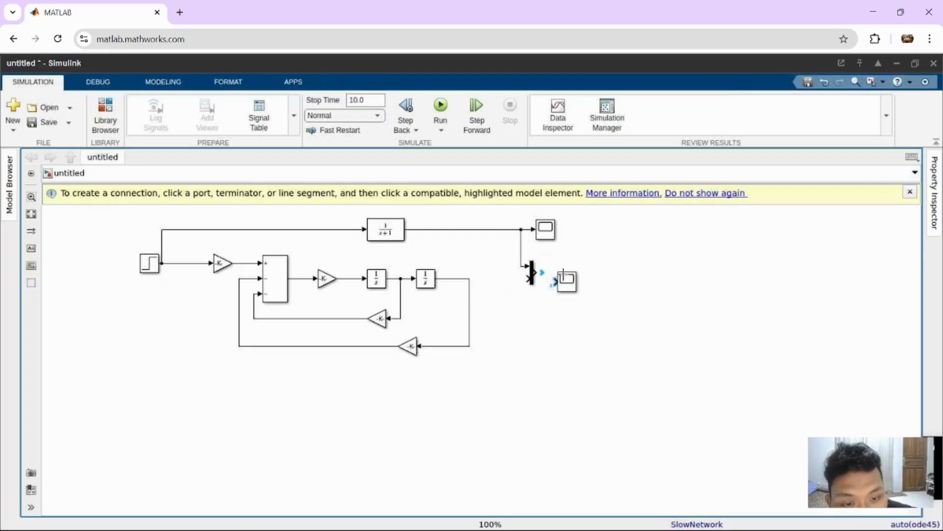
left_click(538, 272)
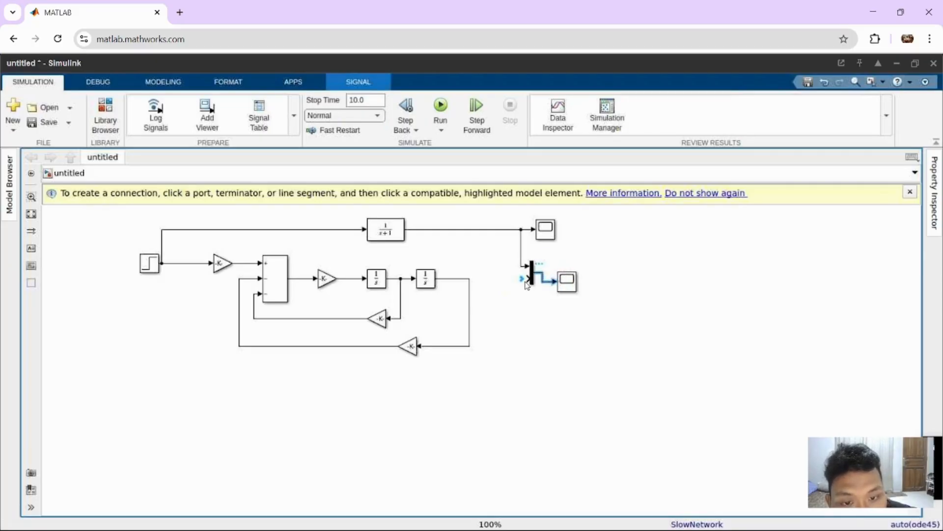
- Connect the Mux block's lower input to the output line of the second integrator
left_click_drag(524, 282, 475, 273)
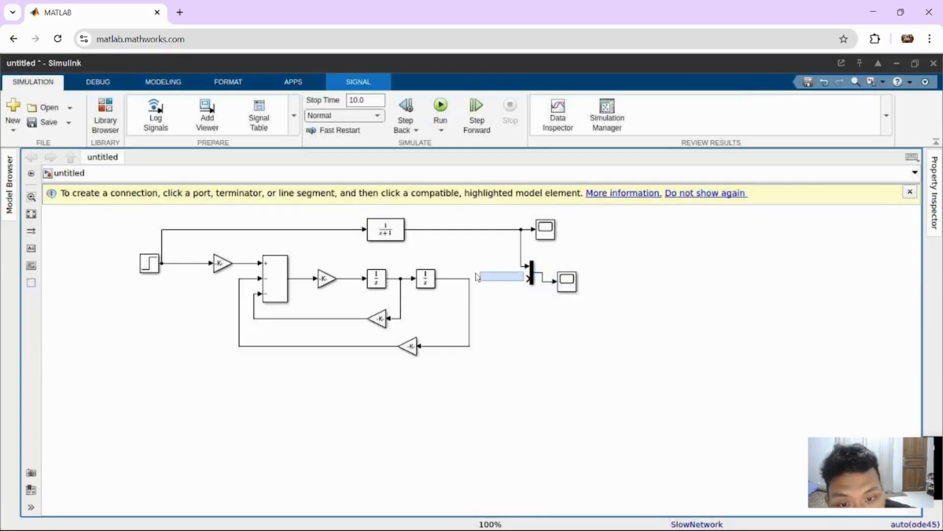
left_click(529, 278)
left_click_drag(529, 279, 470, 278)
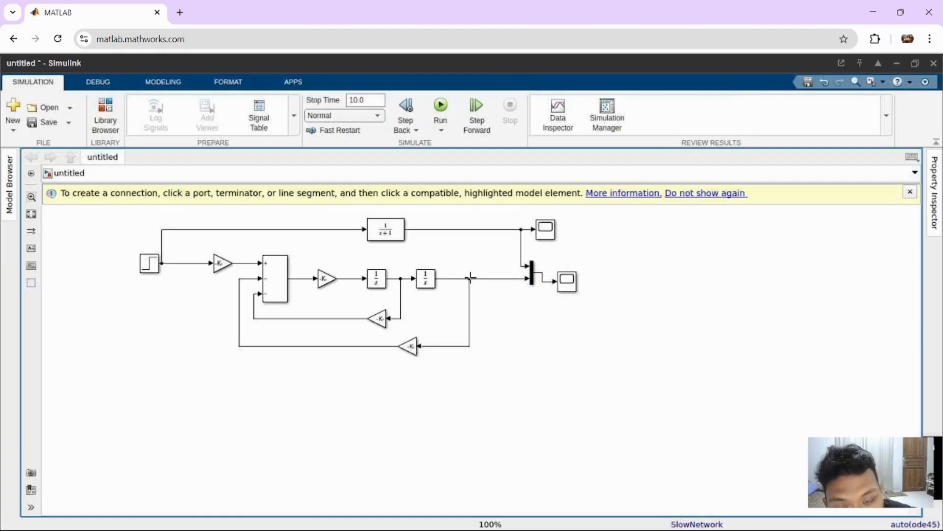
- Insert another Scope block below the Mux and connect it to a branch of the second integrator's output line
double_click(514, 310)
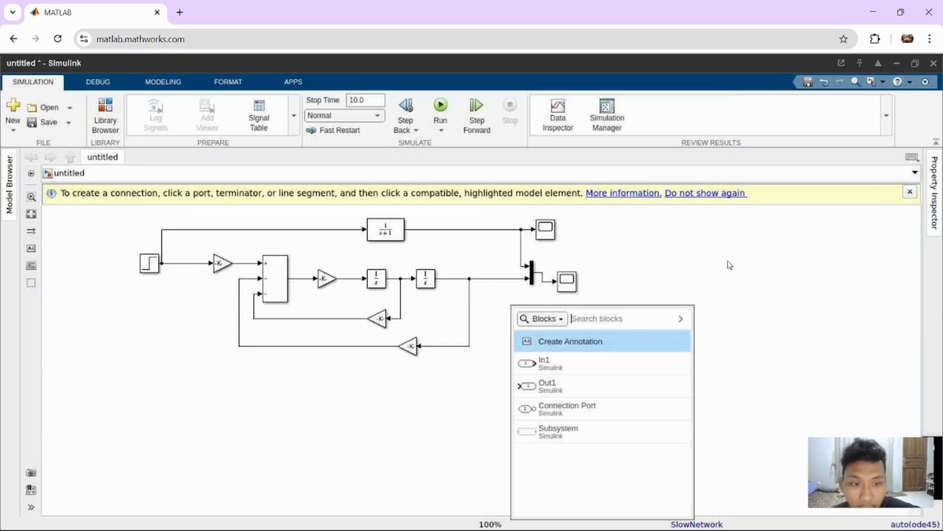
type("sco")
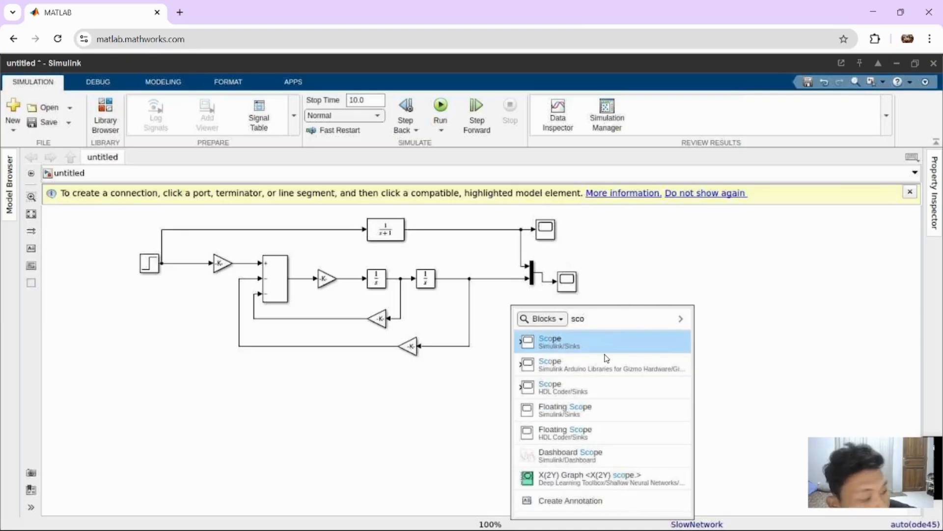
key("Return")
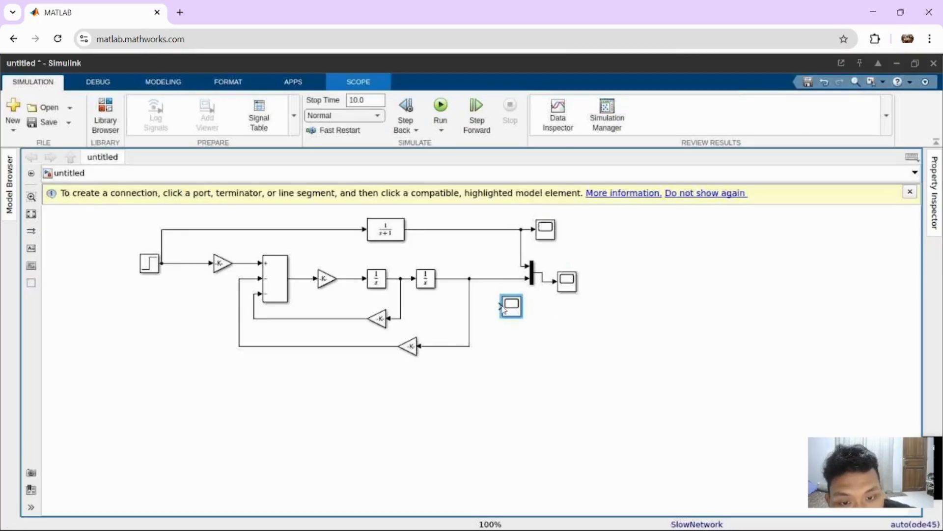
left_click(500, 306)
left_click_drag(499, 306, 469, 305)
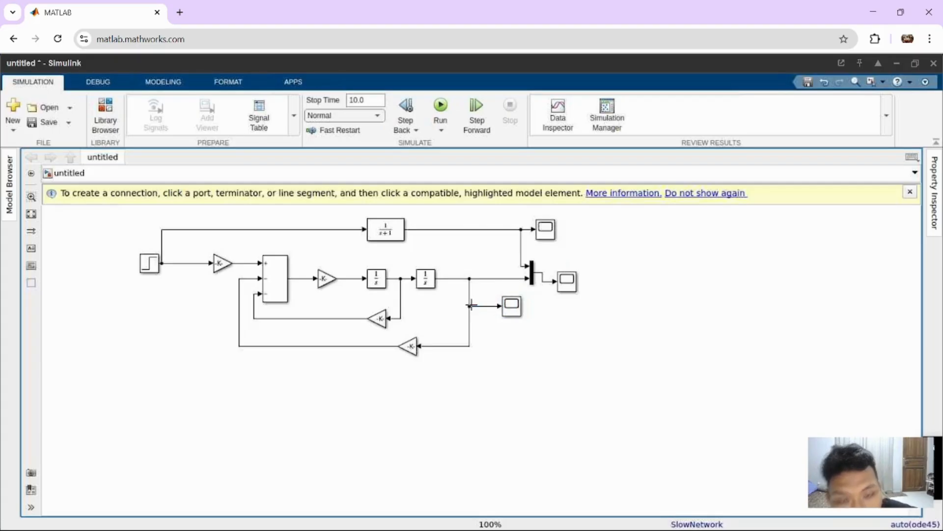
left_click(558, 347)
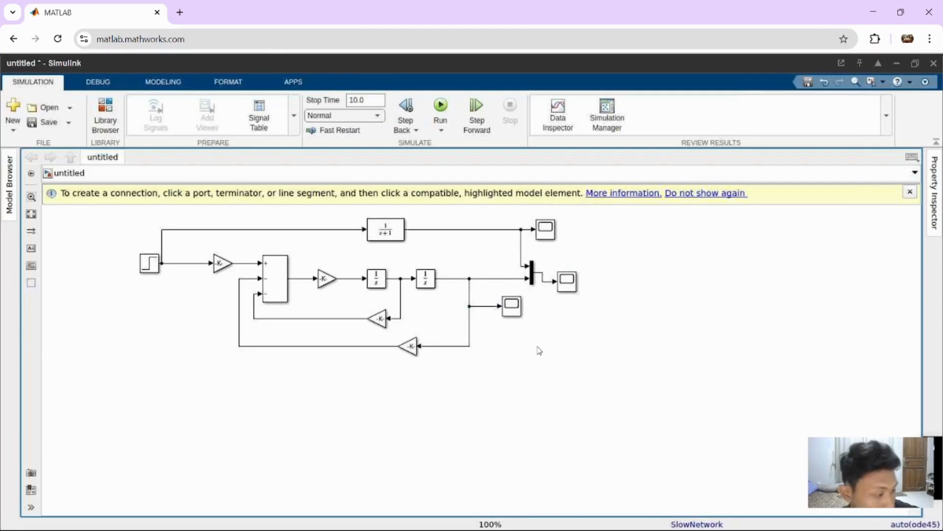
- Set the Transfer Fcn block's numerator coefficients to [40000]
left_click(400, 230)
double_click(400, 230)
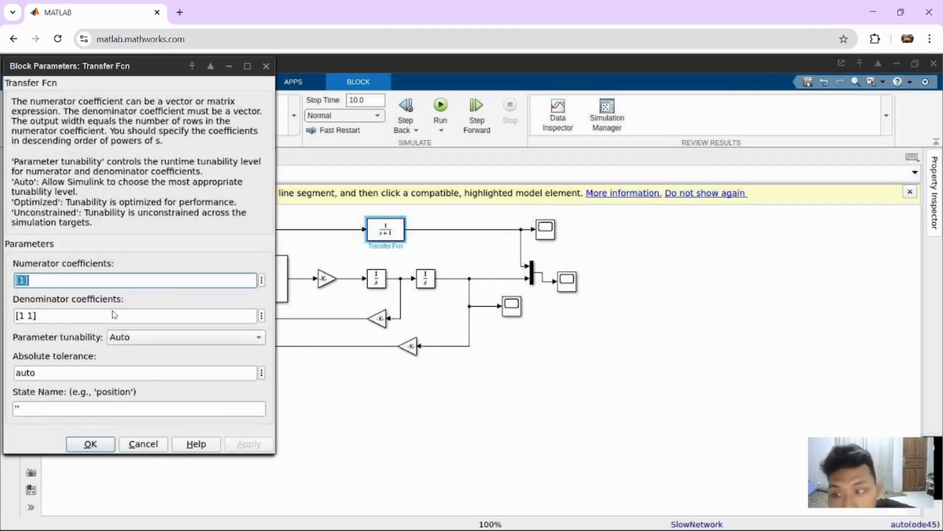
left_click(26, 280)
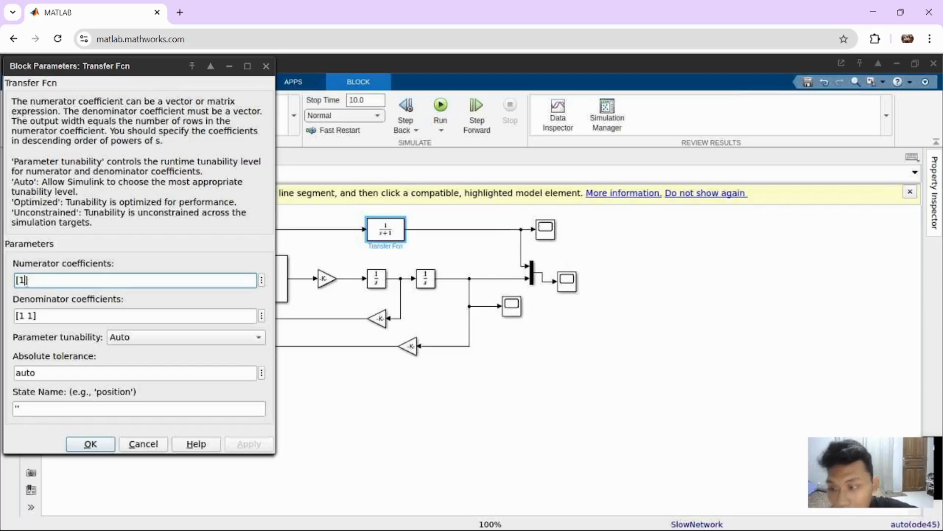
key("BackSpace")
type("40000")
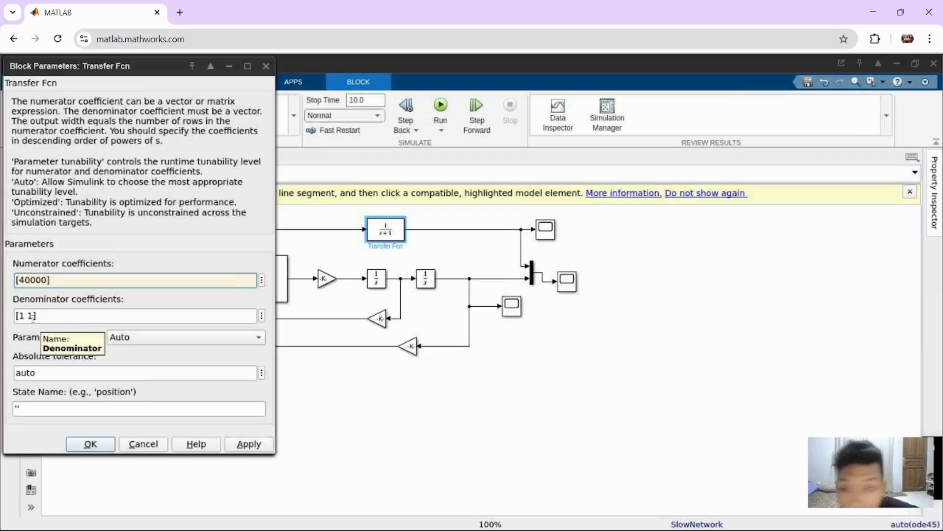
triple_click(31, 315)
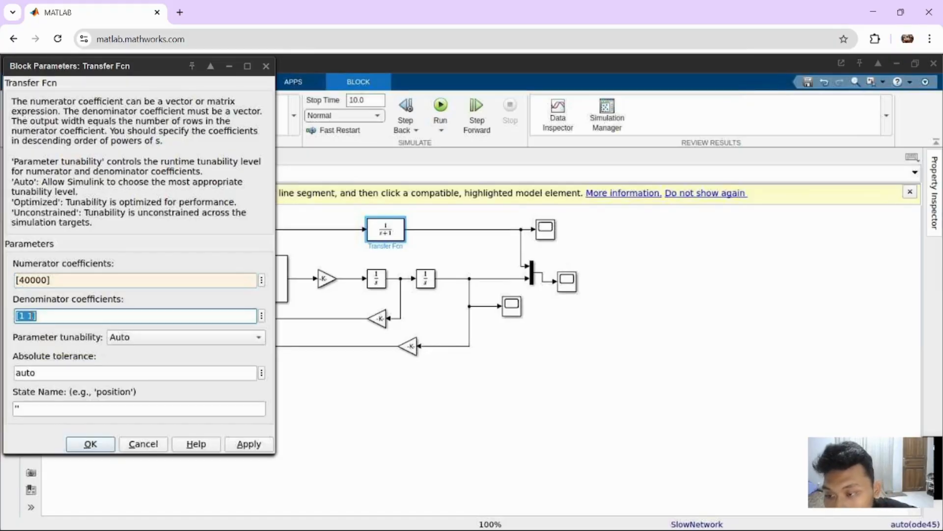
left_click(29, 315)
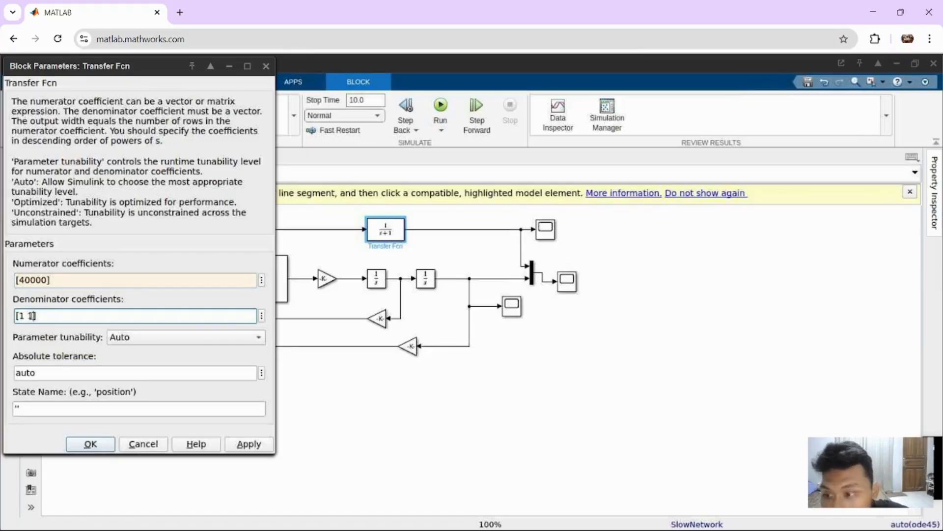
key("BackSpace")
key("BackSpace")
key("BackSpace")
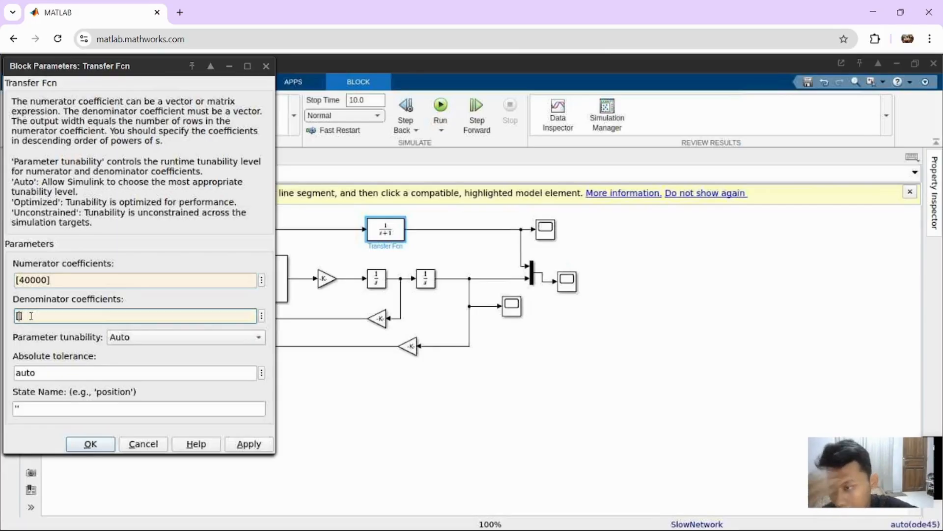
type("25")
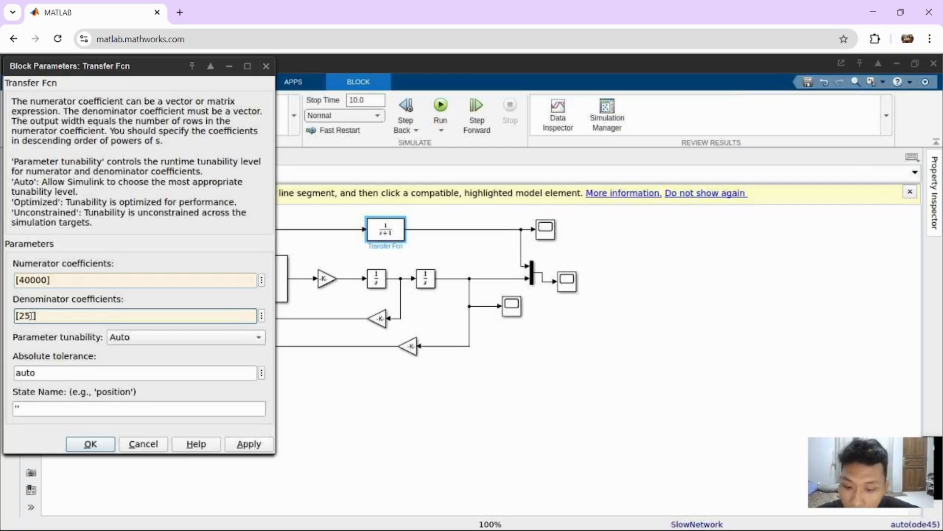
type(" 150 ")
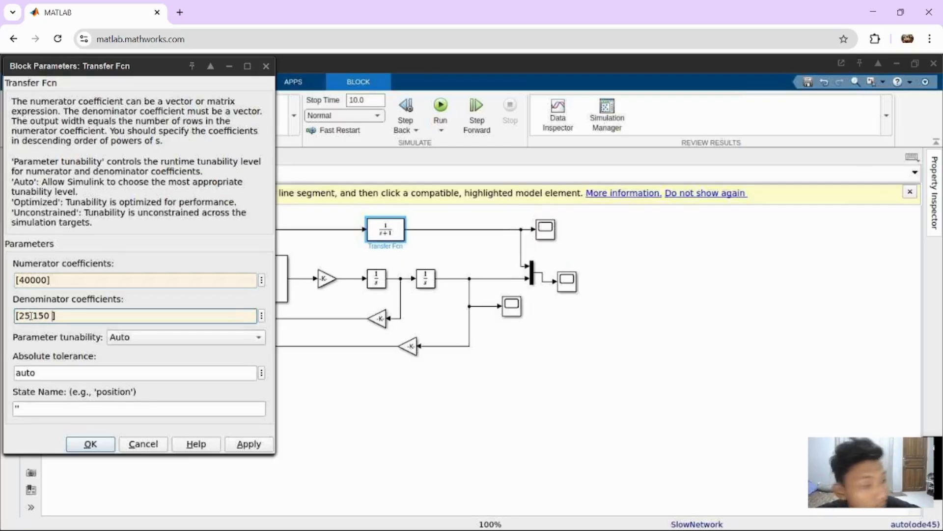
type("40000")
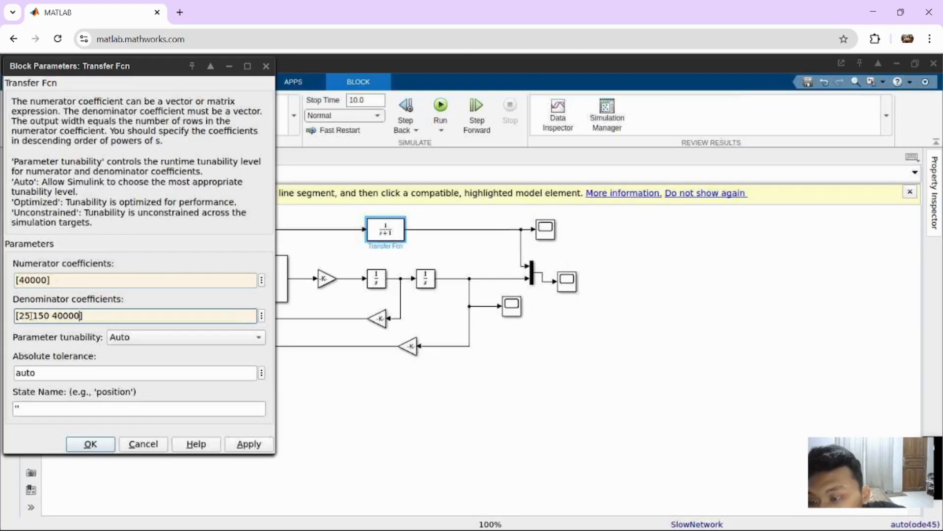
left_click(92, 444)
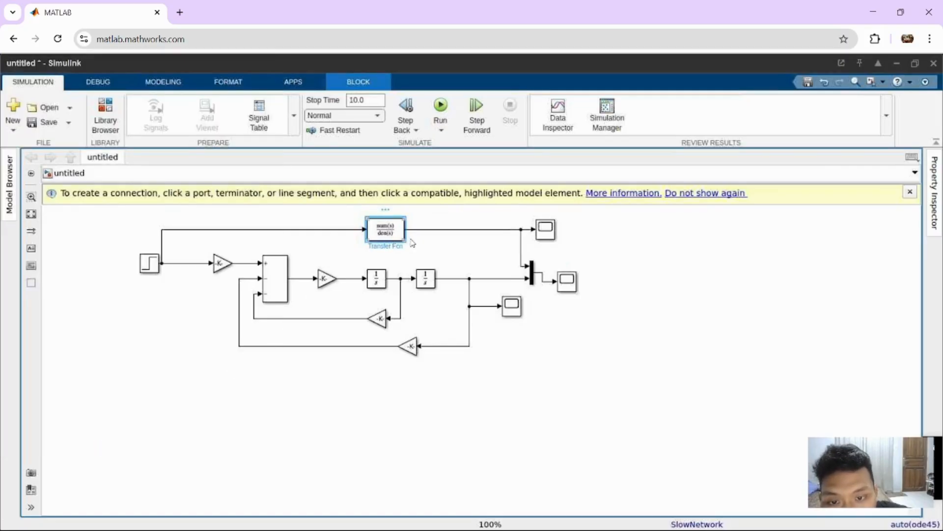
left_click_drag(406, 242, 436, 247)
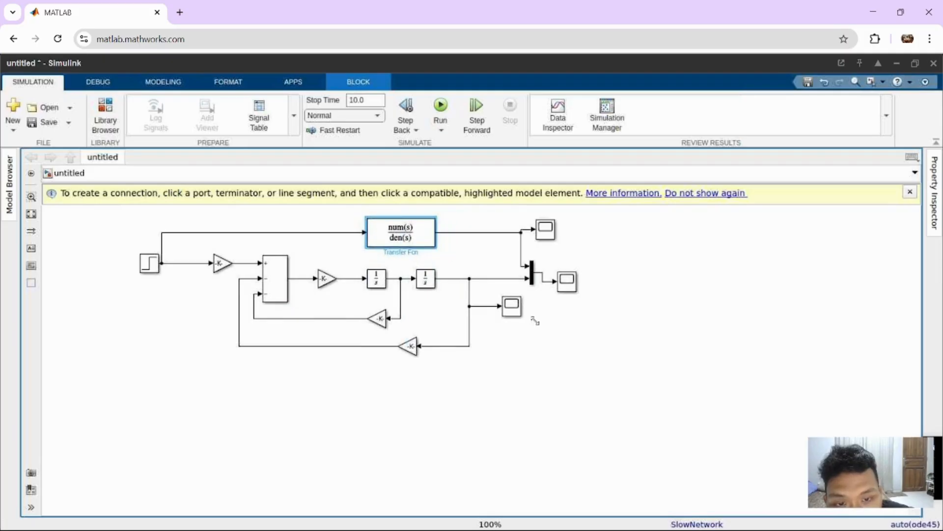
left_click(556, 347)
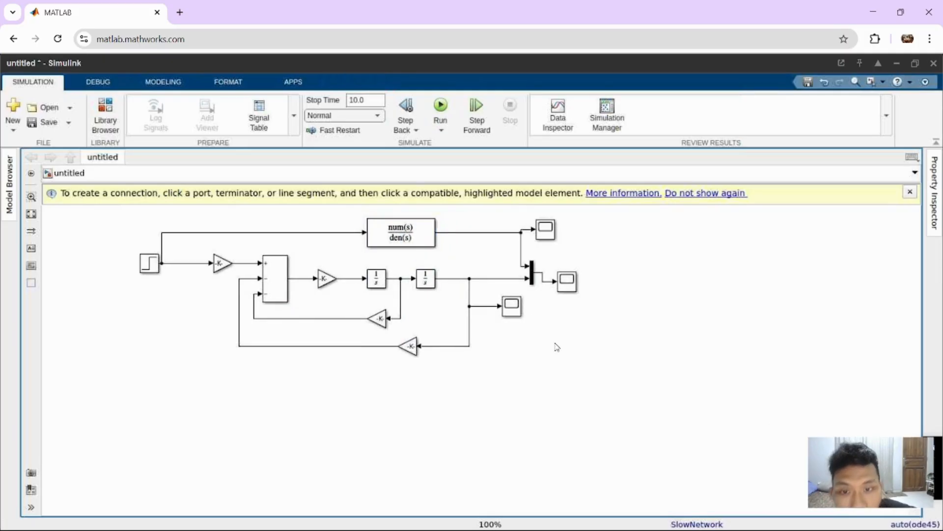
- Run the simulation and open the Scopes on the Transfer Fcn output and the second integrator's output
left_click(447, 112)
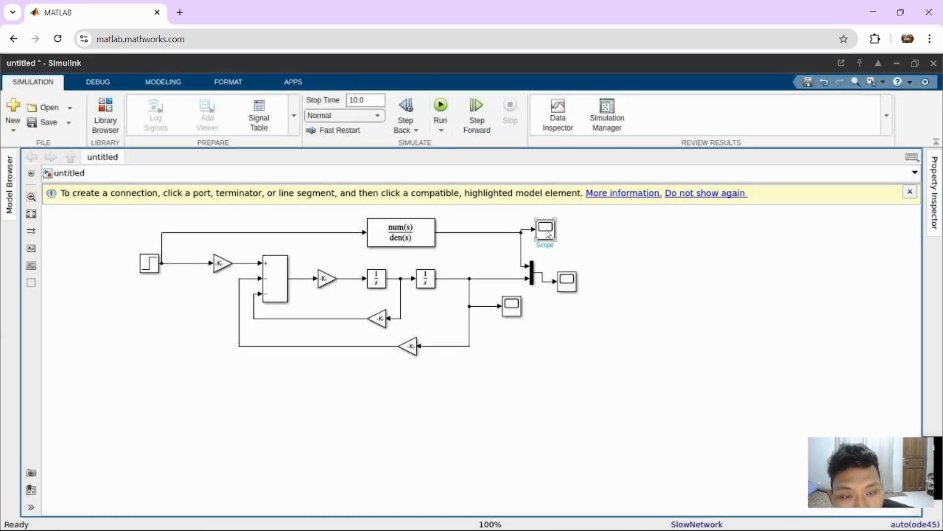
left_click(547, 232)
double_click(546, 229)
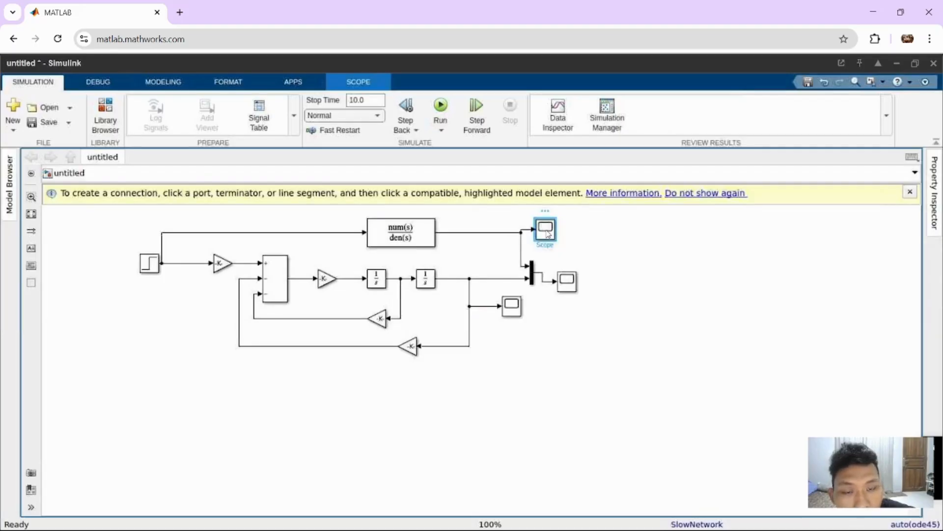
double_click(547, 231)
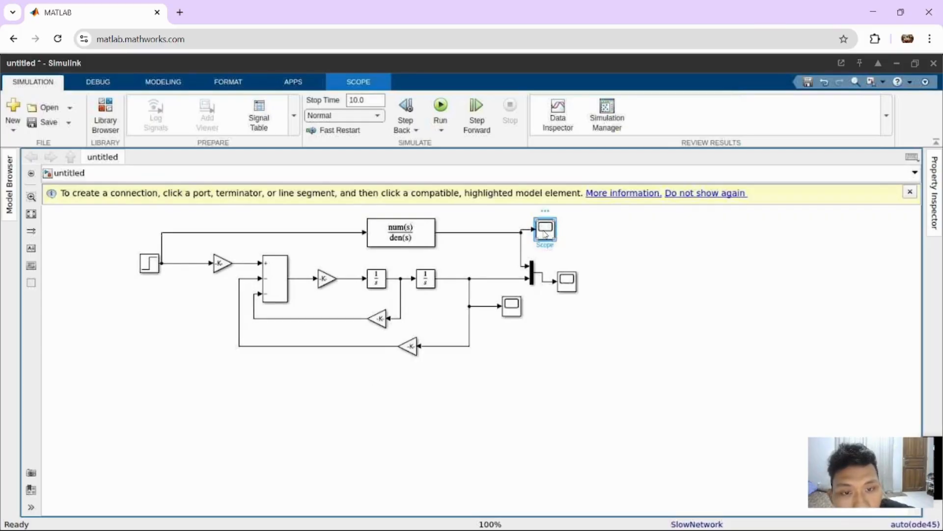
double_click(545, 232)
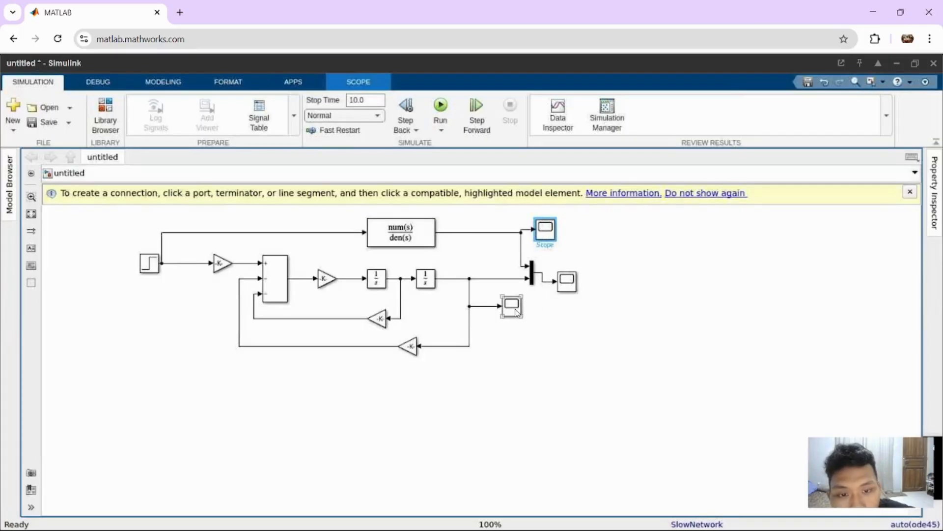
double_click(514, 309)
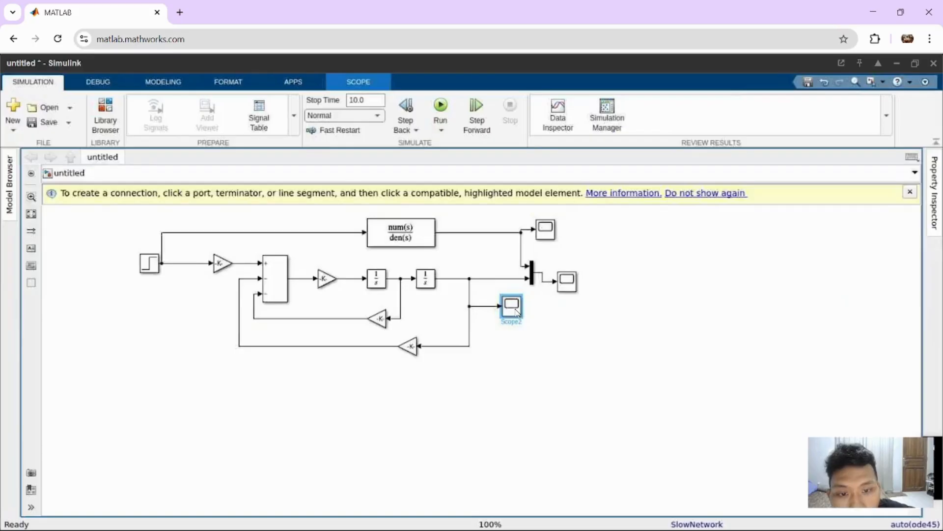
double_click(515, 308)
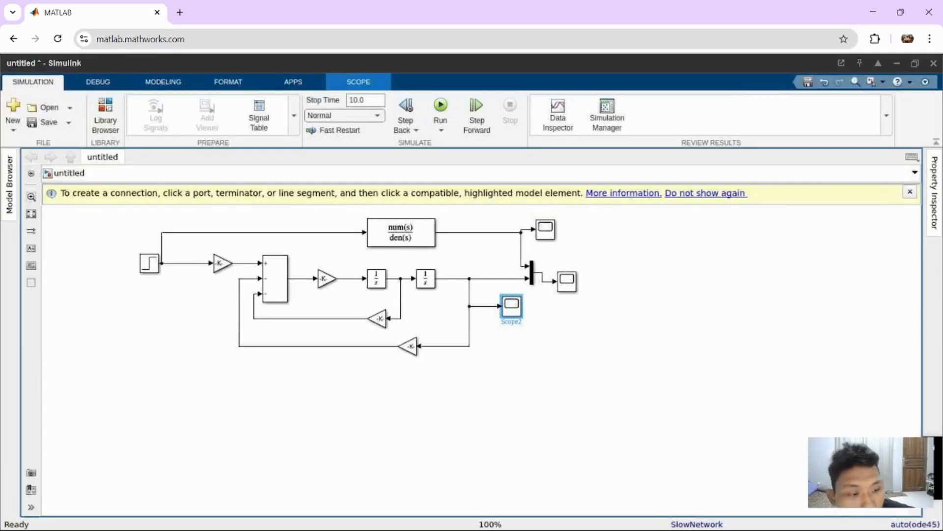
- Bring up the Scopes window maximized and compare the response plots of Scope2 and Scope
left_click(934, 449)
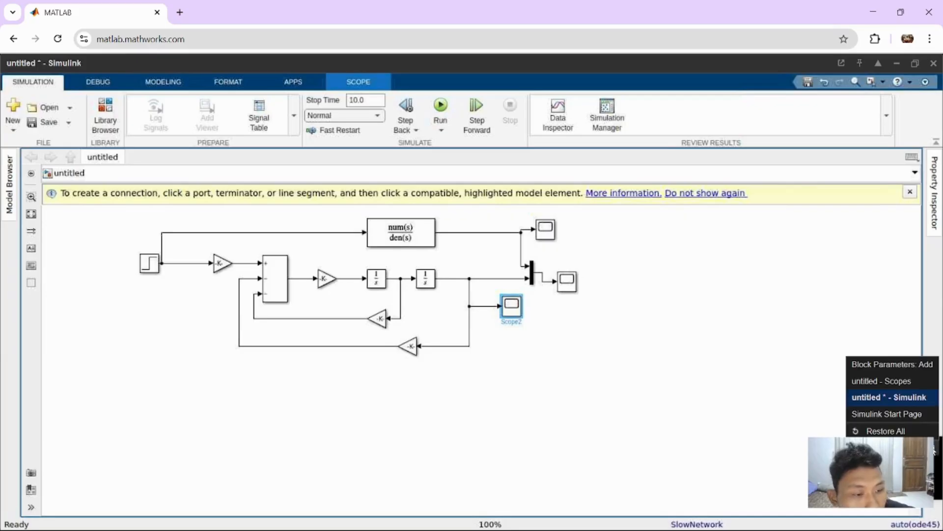
left_click(902, 381)
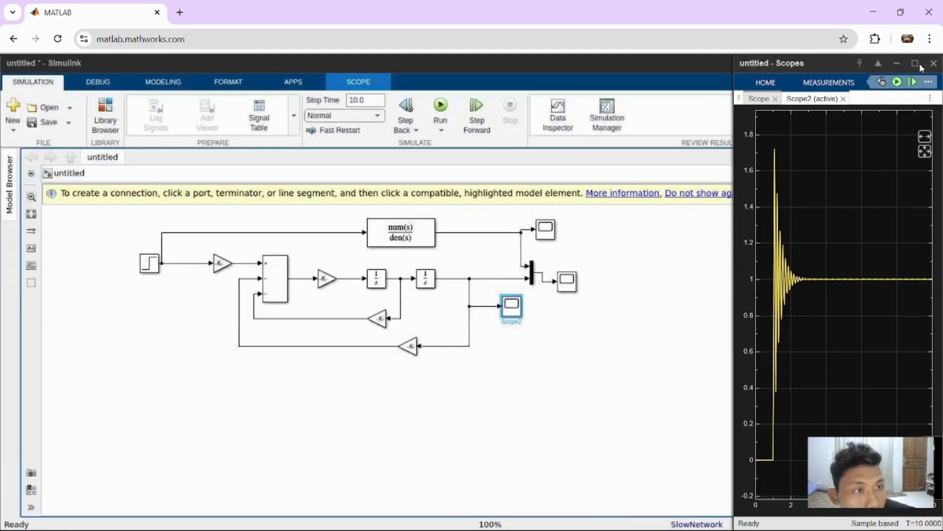
left_click(916, 64)
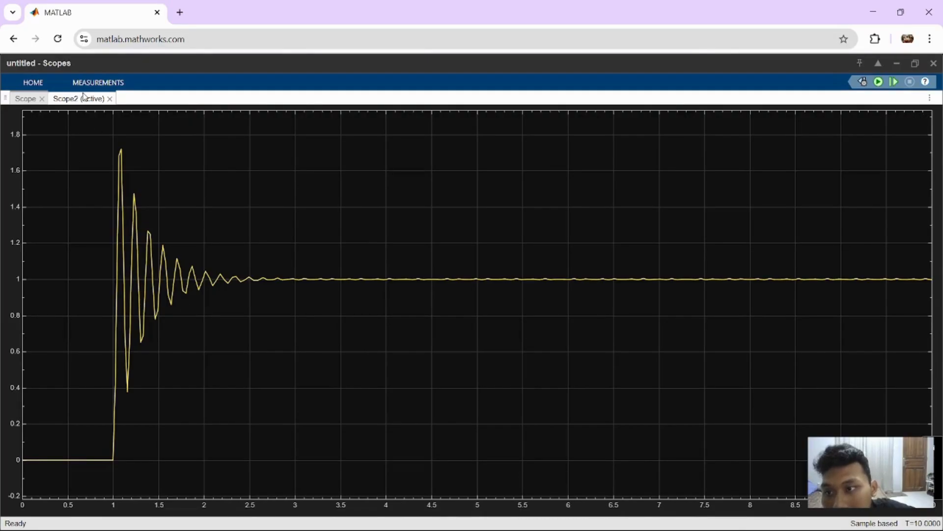
mouse_move(83, 95)
left_mouse_down()
mouse_move(37, 99)
mouse_move(93, 102)
left_mouse_up()
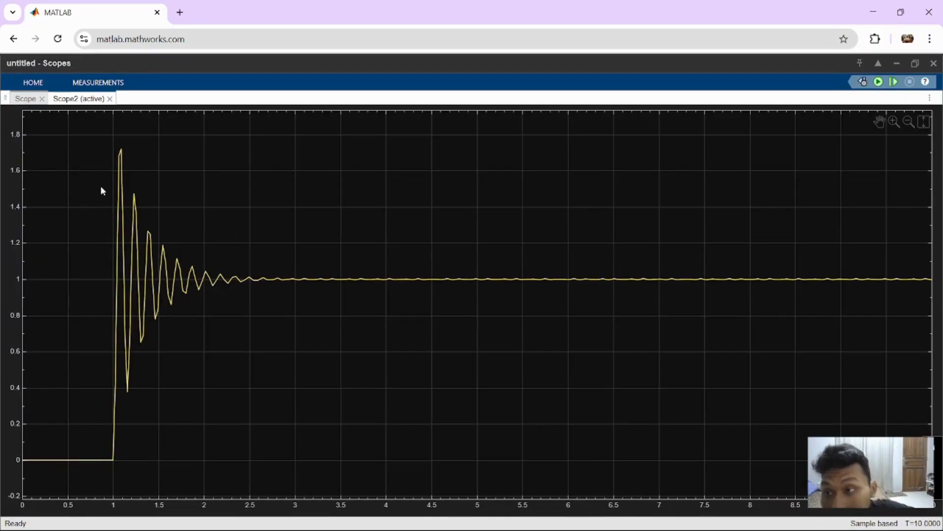
left_click(28, 99)
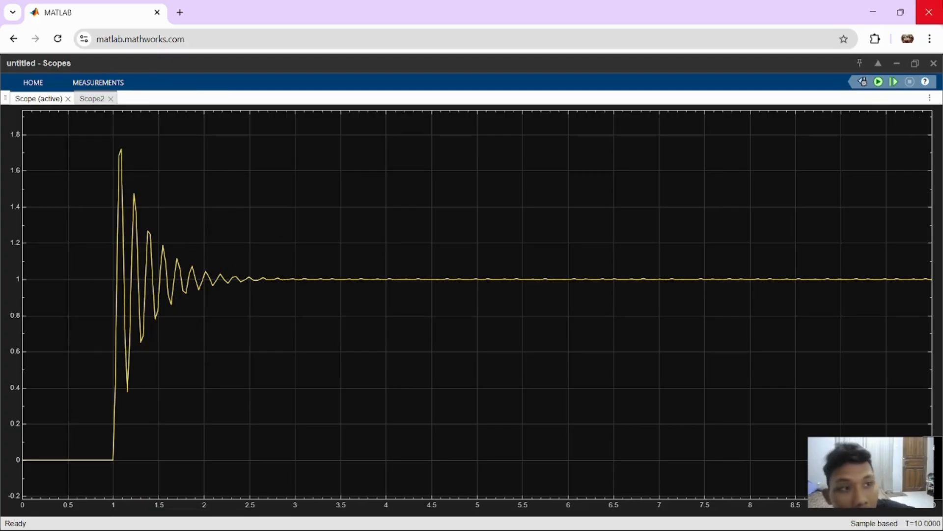
left_click(884, 7)
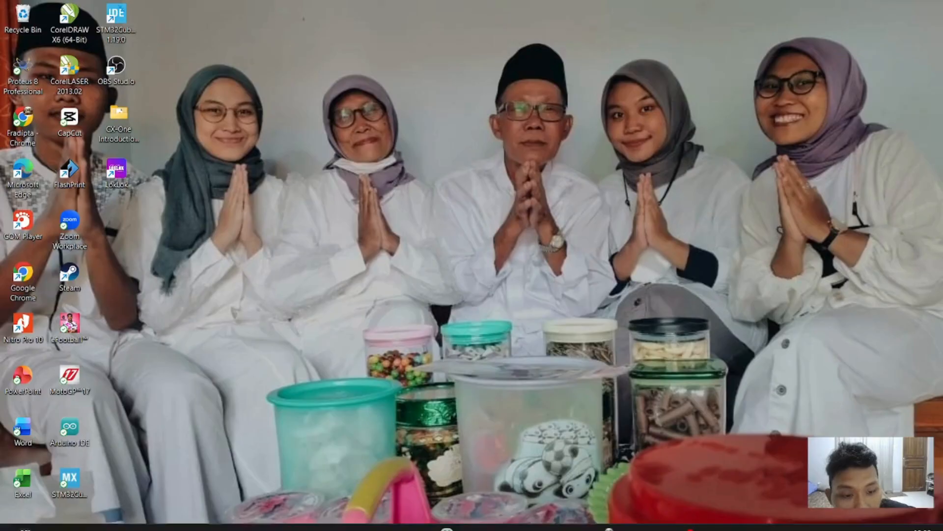
mouse_move(604, 516)
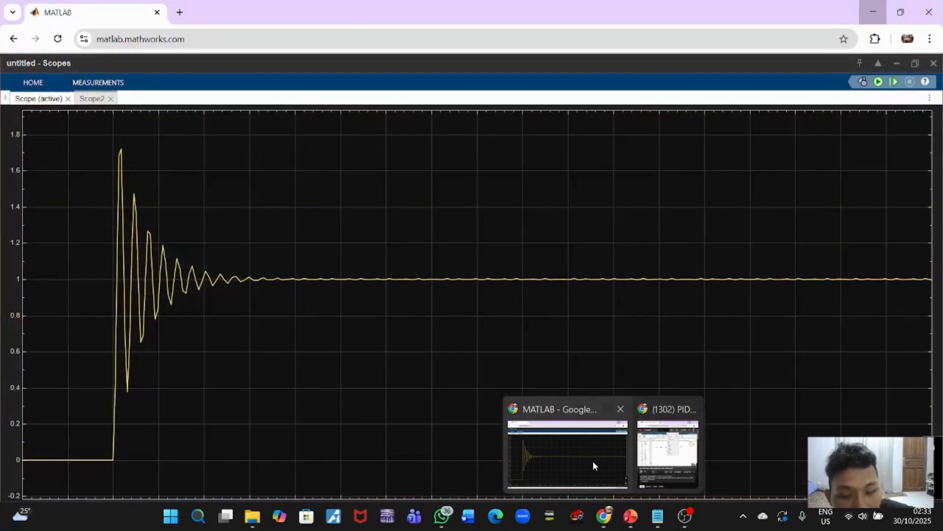
left_click(593, 461)
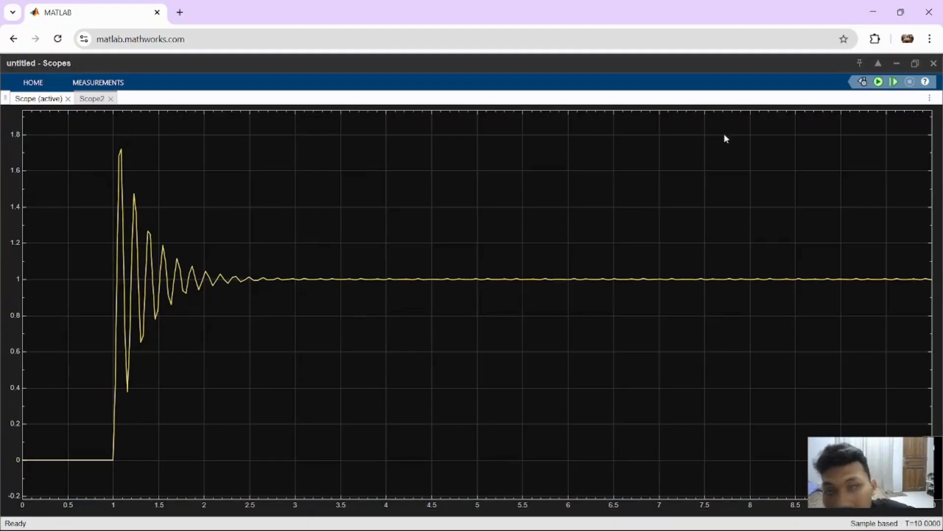
- Open the Scope connected to the Mux output and view its combined response plot in a maximized Scopes window
left_click(897, 63)
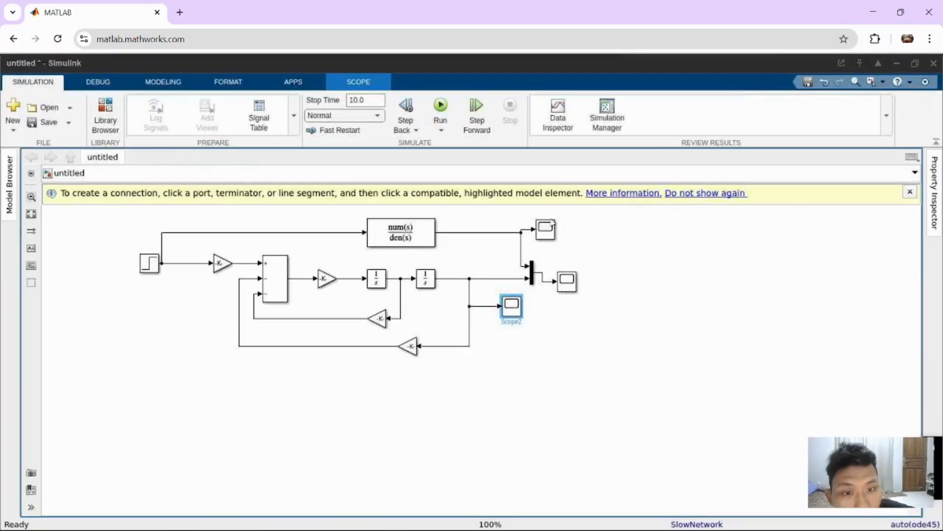
left_click(568, 284)
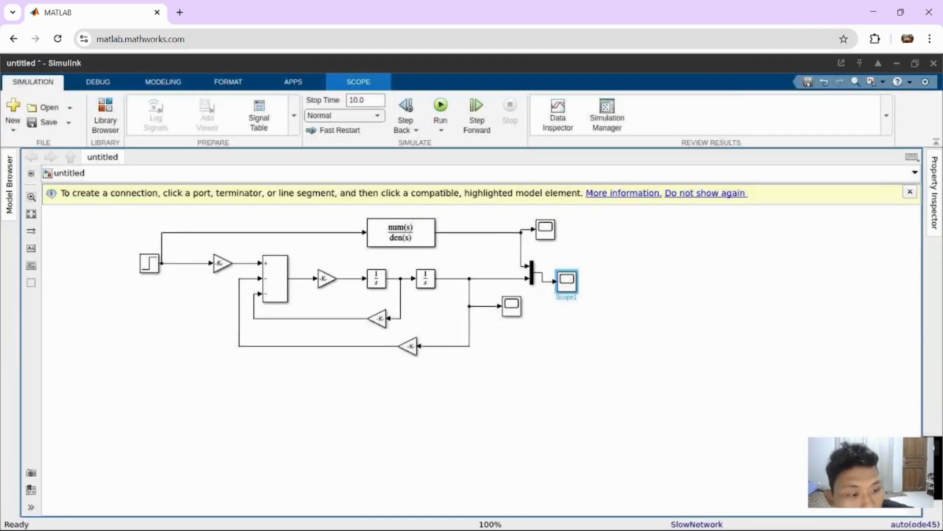
left_click(932, 467)
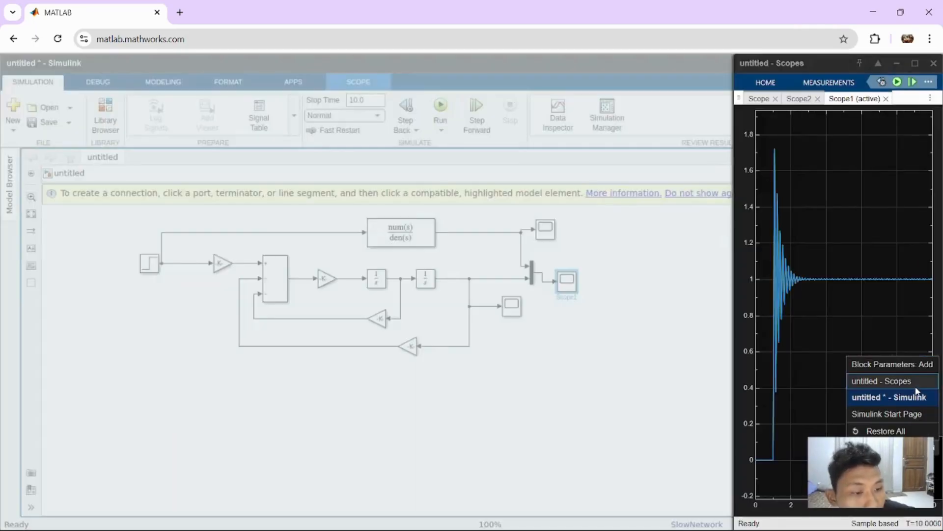
left_click(916, 387)
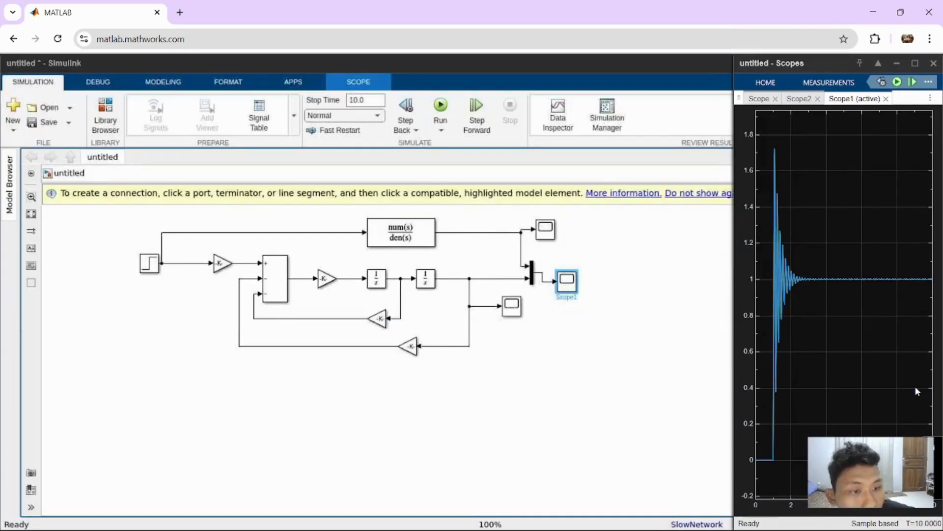
left_click(914, 62)
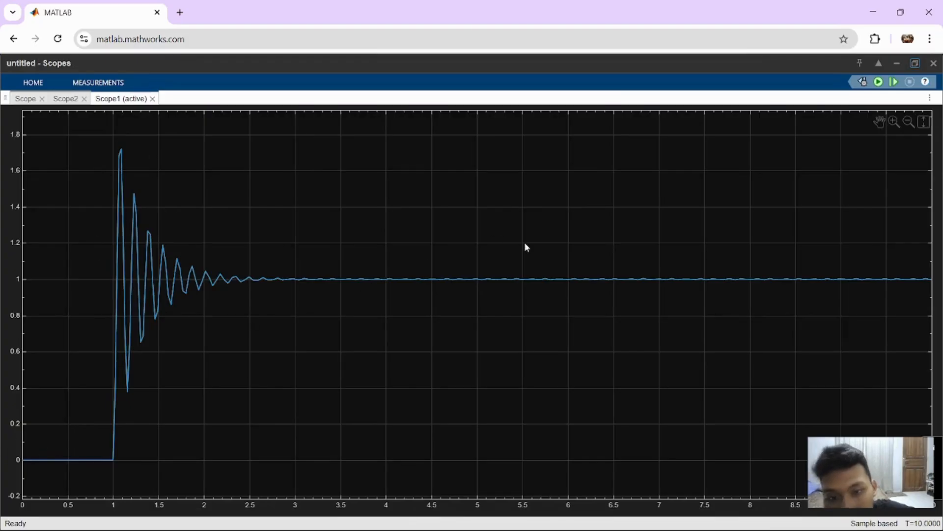
- Switch from the DC motor modelling slide to the MATLAB browser window with the blank Simulink model
left_click(874, 9)
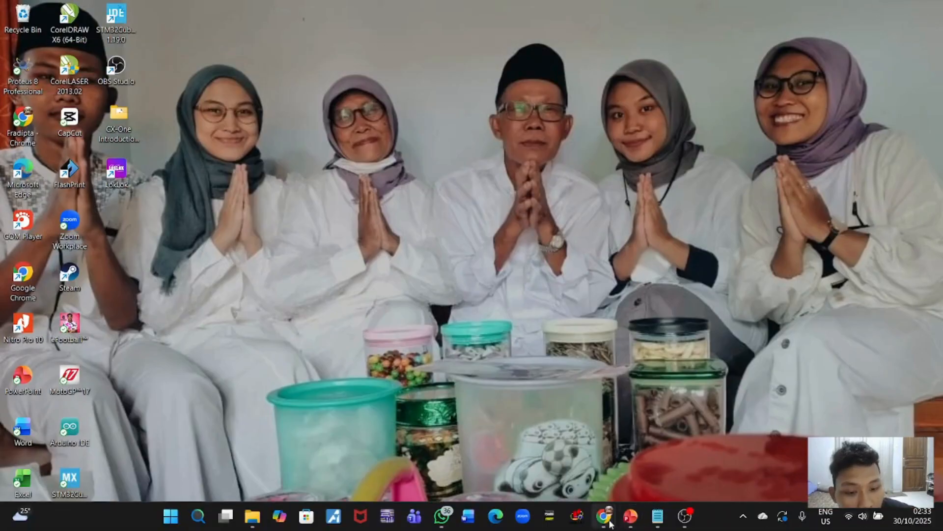
mouse_move(605, 524)
left_click(589, 450)
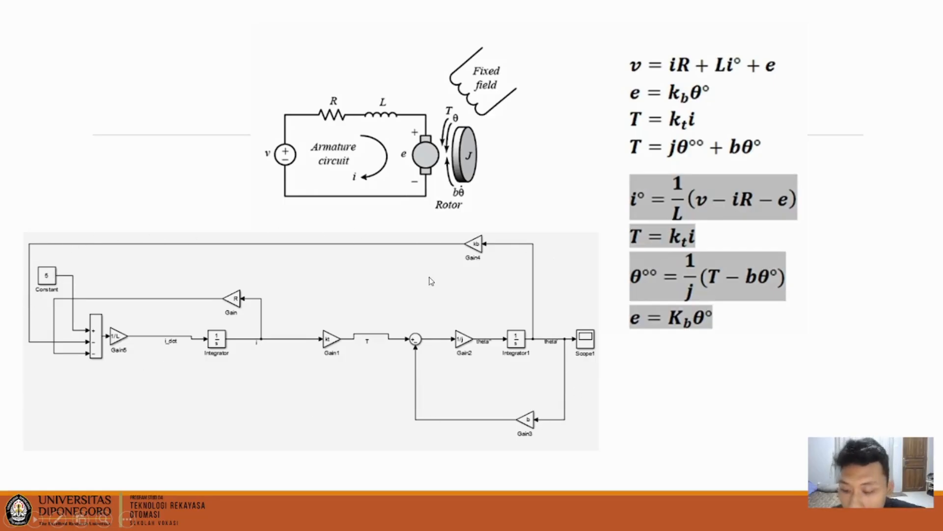
key("super+Tab")
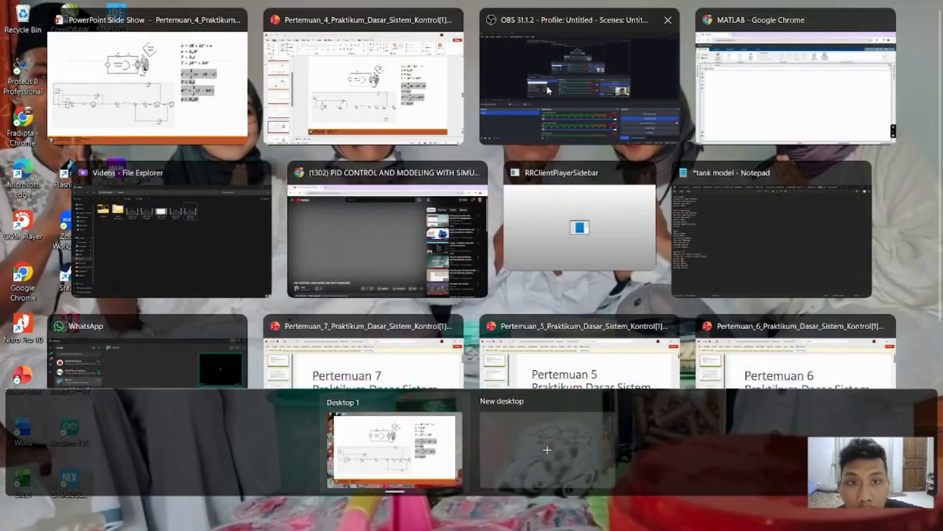
left_click(726, 55)
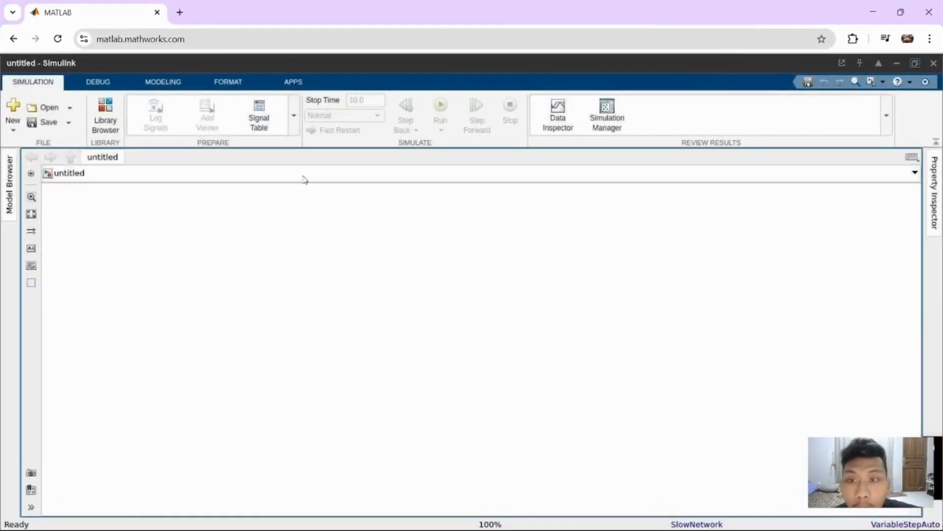
- Add a Scope block to the blank model and place an Integrator block in line to its right
double_click(247, 260)
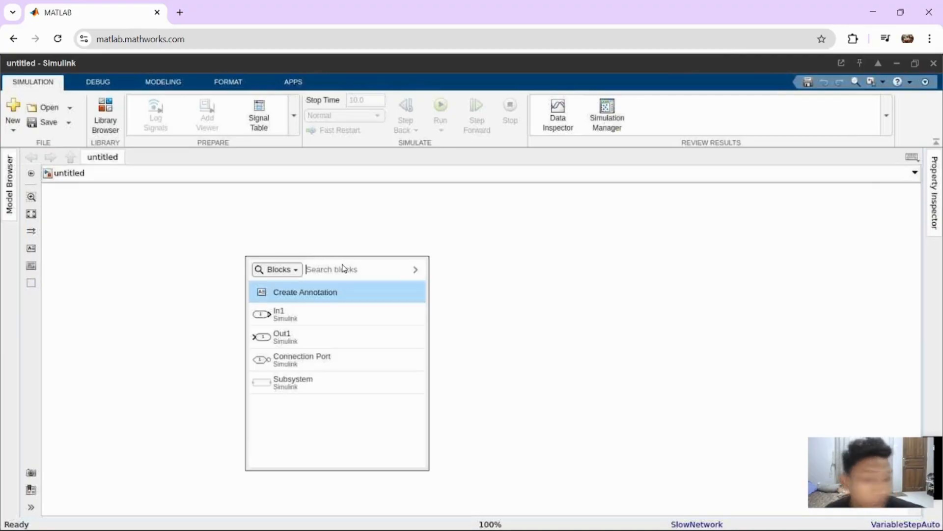
type("scop")
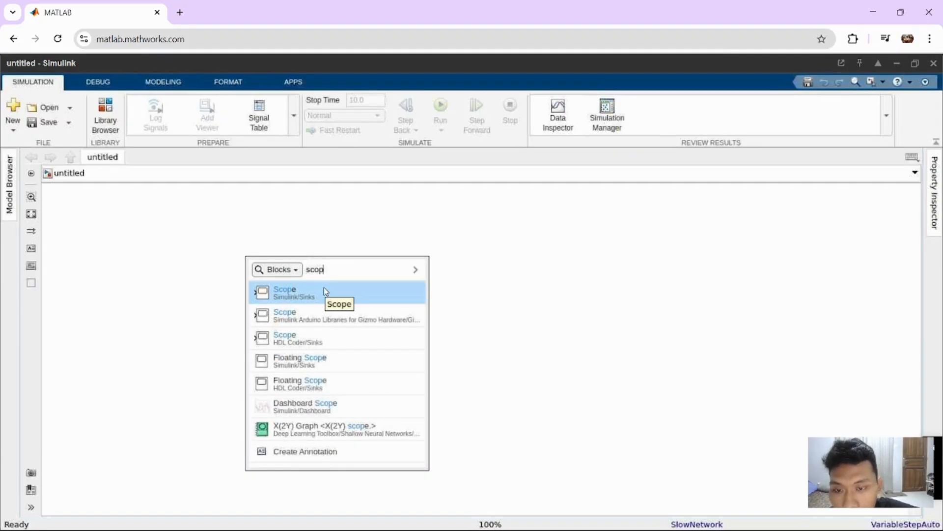
left_click(264, 295)
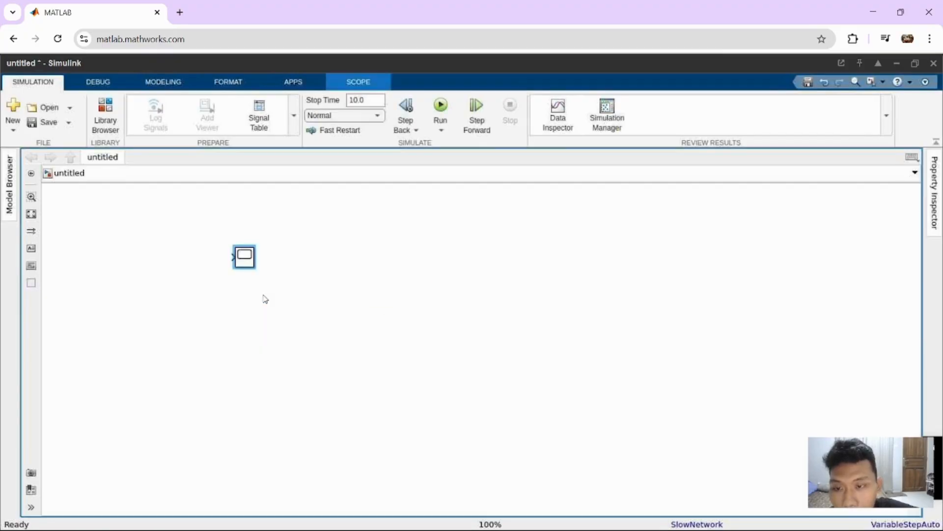
left_click(333, 297)
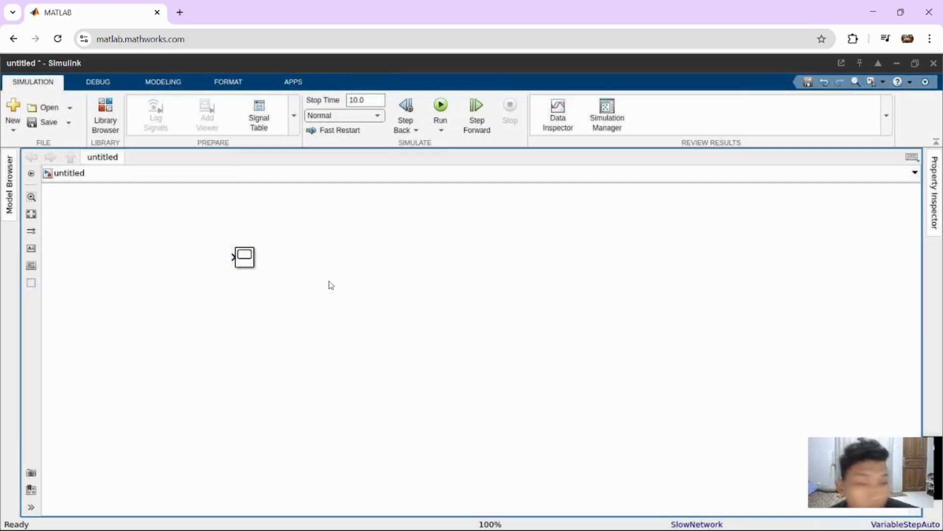
double_click(311, 261)
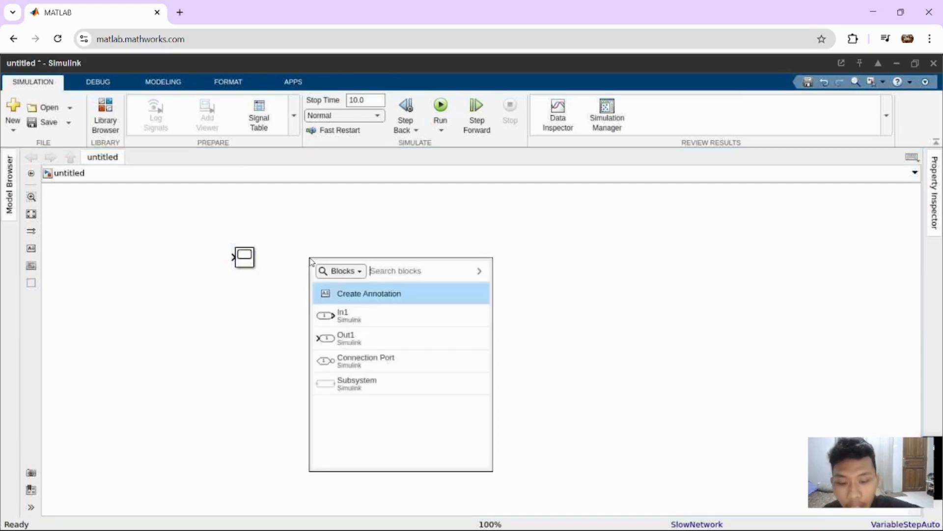
type("inte")
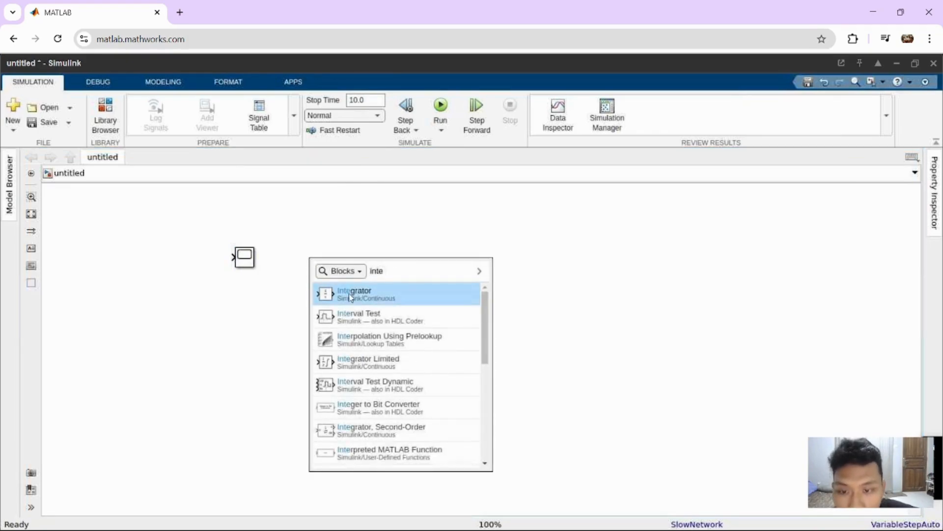
left_click(350, 294)
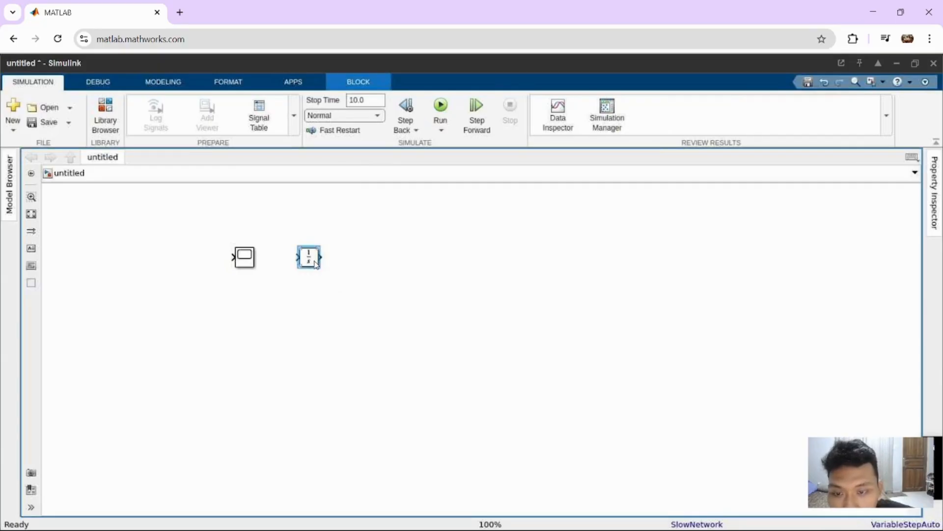
left_click_drag(316, 264, 326, 266)
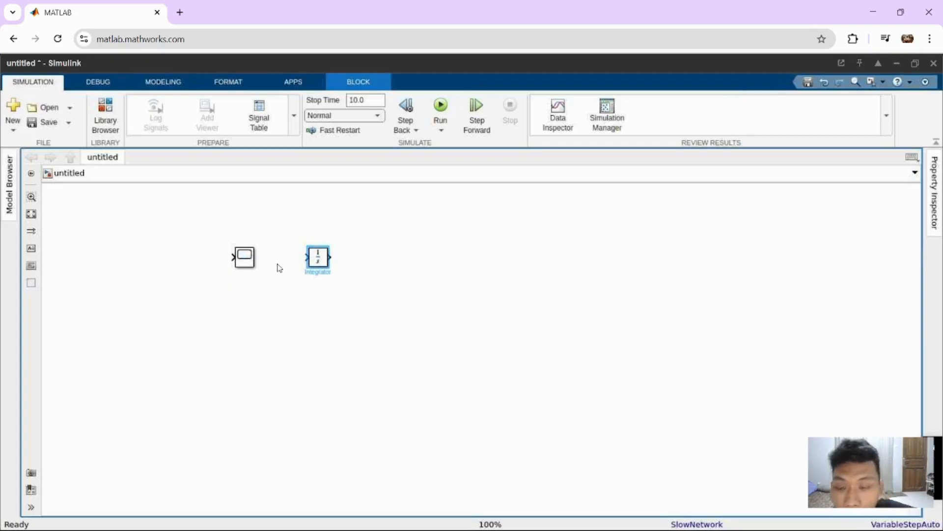
left_click(160, 256)
double_click(168, 257)
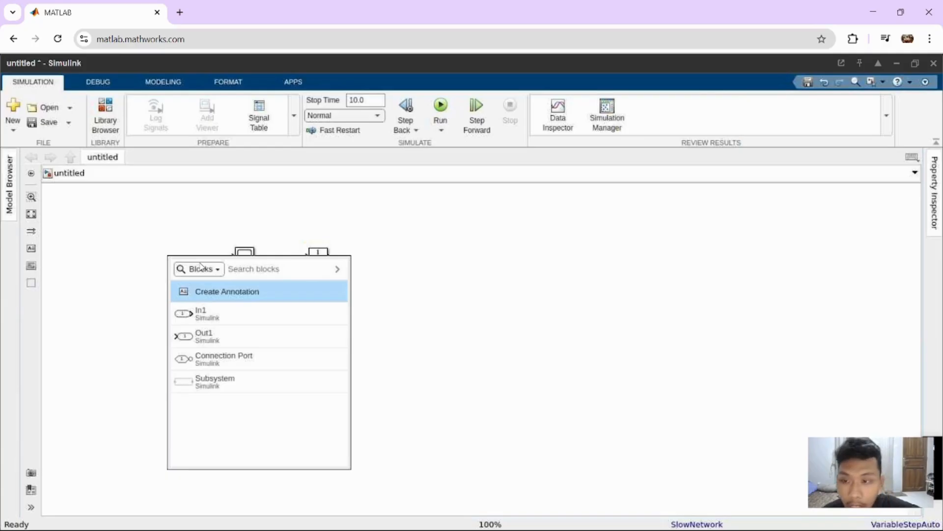
type("ra")
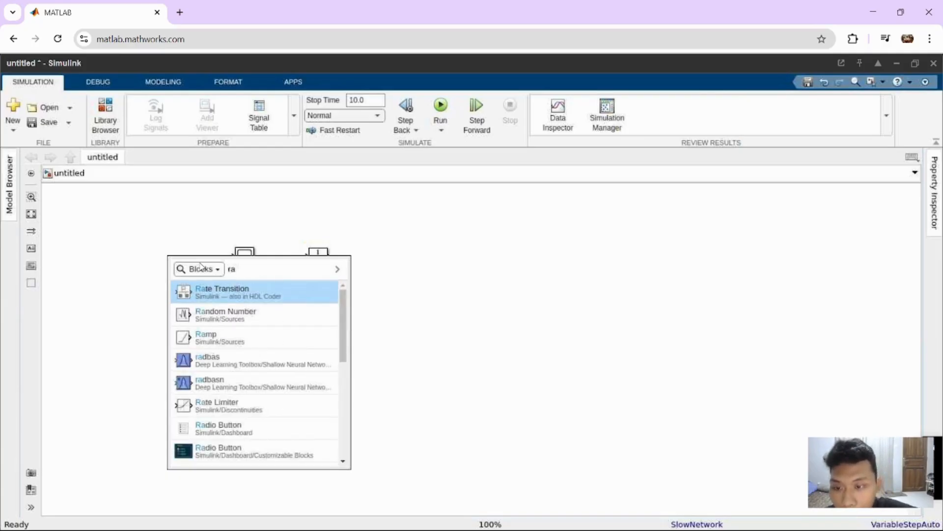
key("BackSpace")
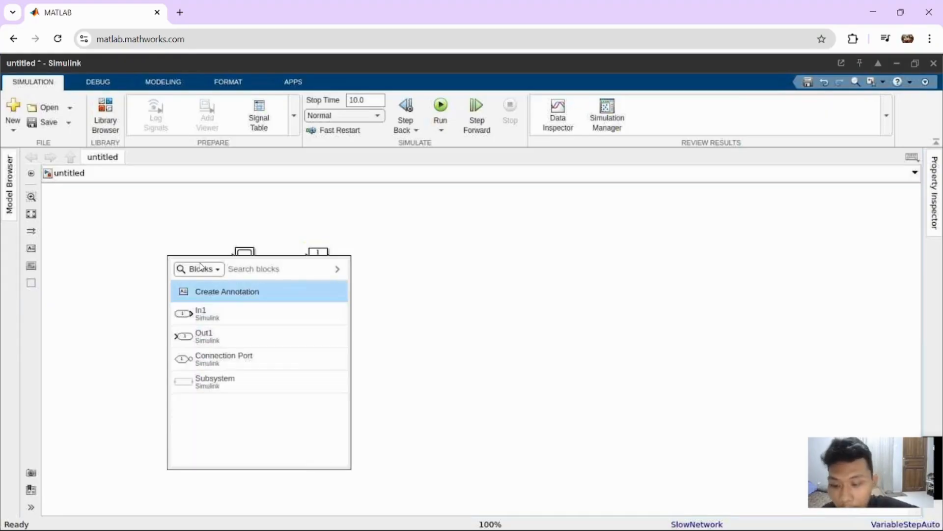
type("st")
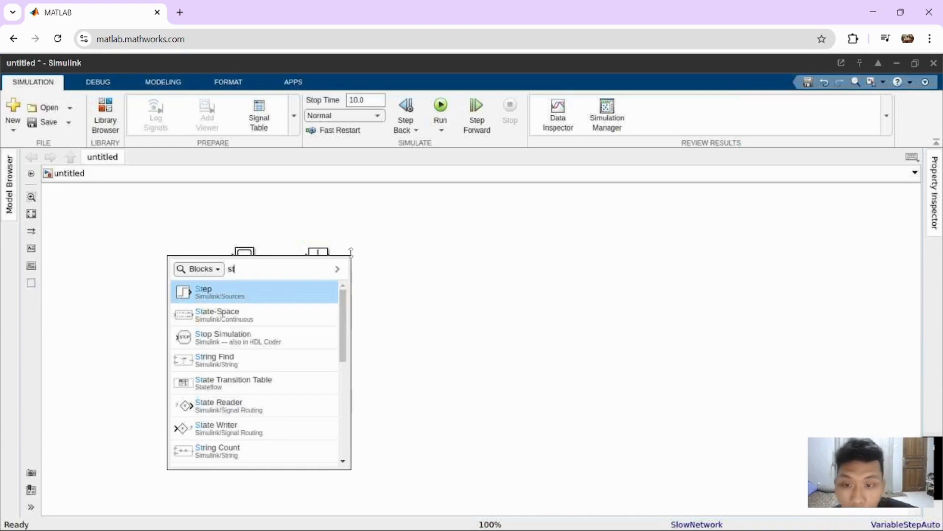
left_click(372, 261)
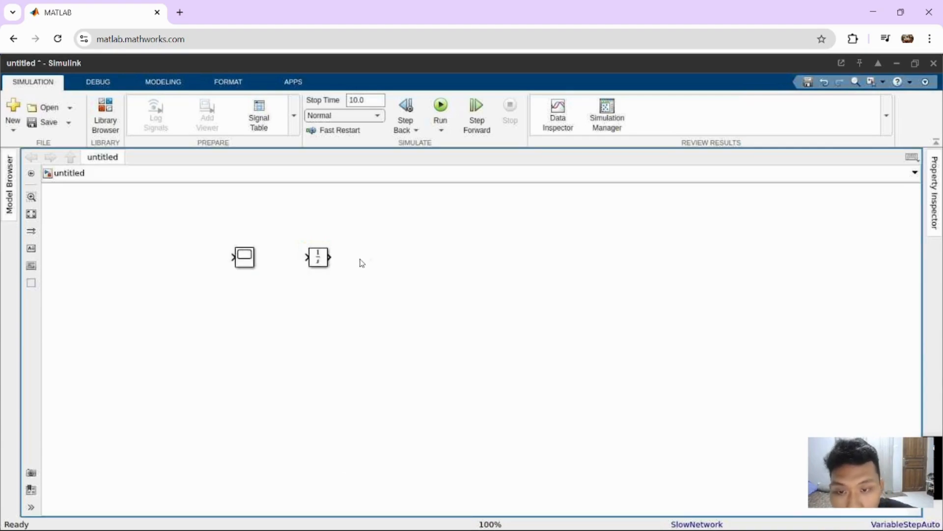
- Add a Gain block to the right of the Integrator and connect the Integrator's output to it
double_click(361, 262)
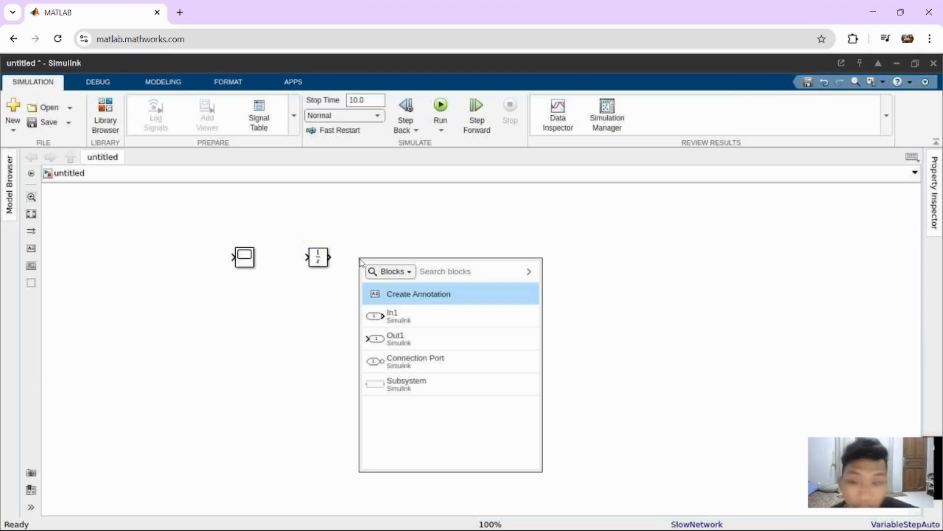
type("gain")
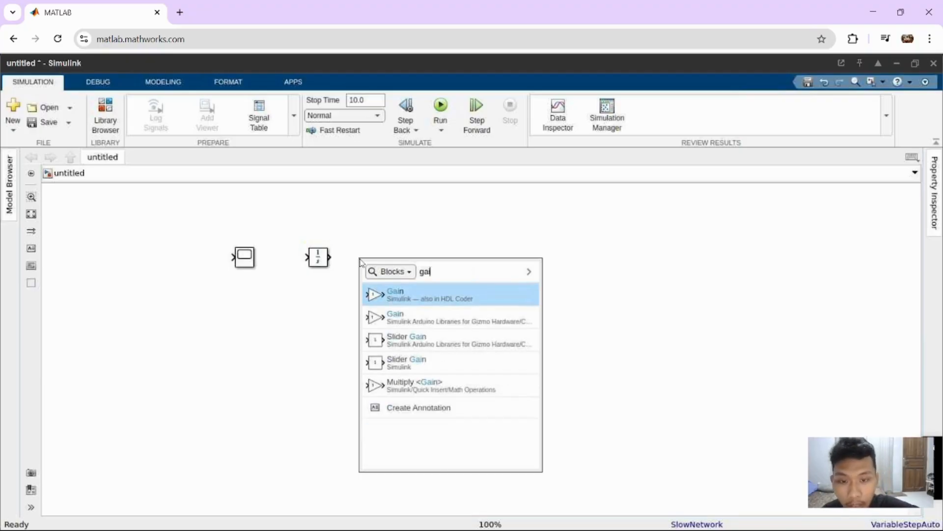
left_click(397, 293)
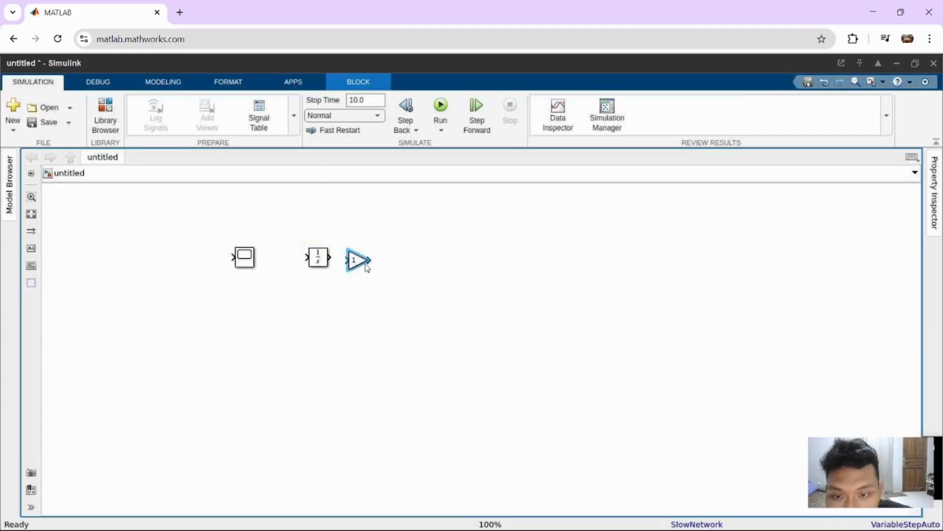
left_click_drag(368, 267, 389, 263)
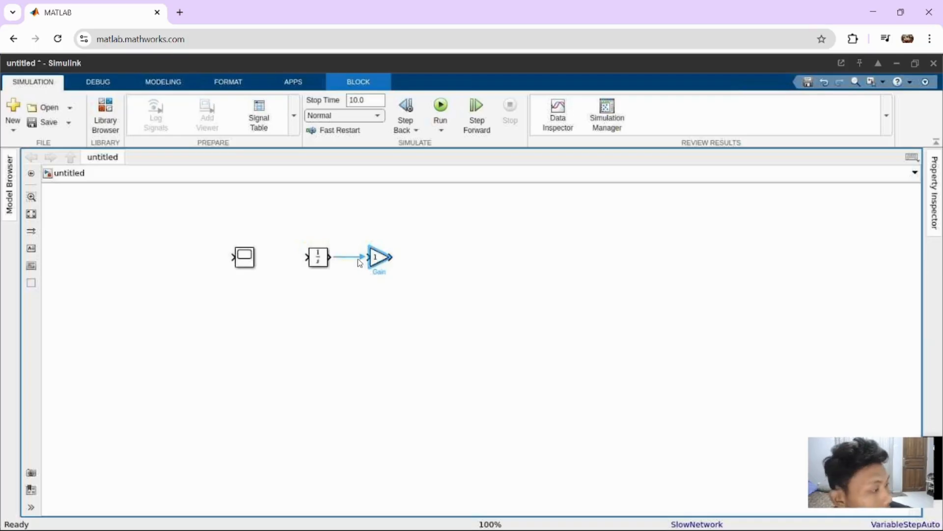
left_click(361, 263)
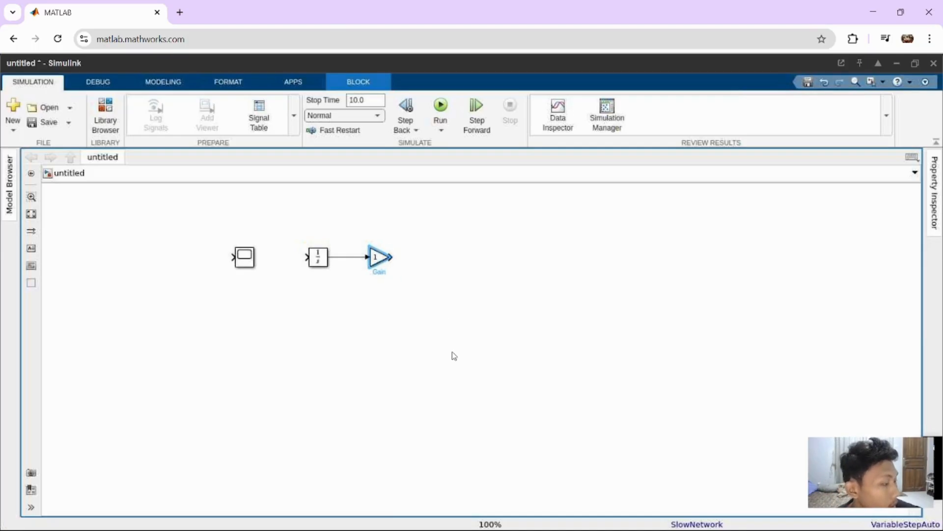
- Add an Add block to the right of the Gain and a round Sum block beyond it
double_click(435, 268)
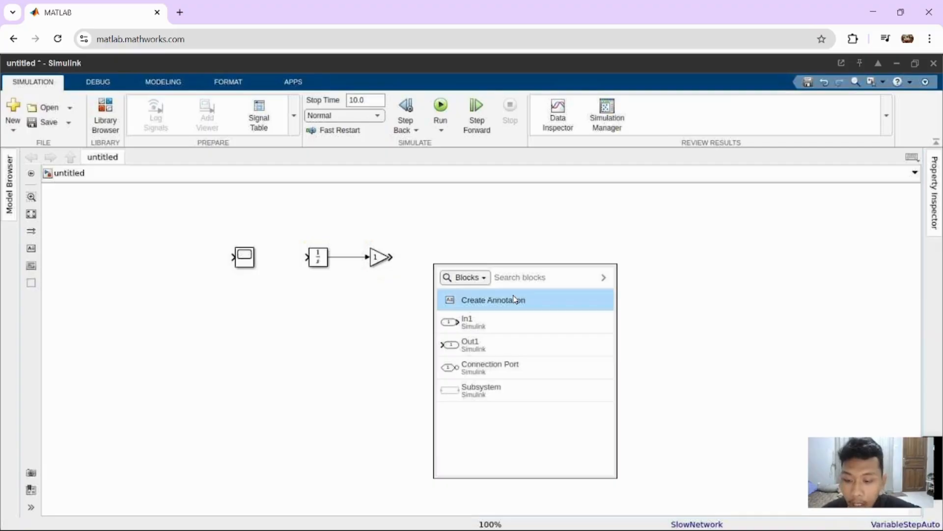
type("add")
left_click(510, 309)
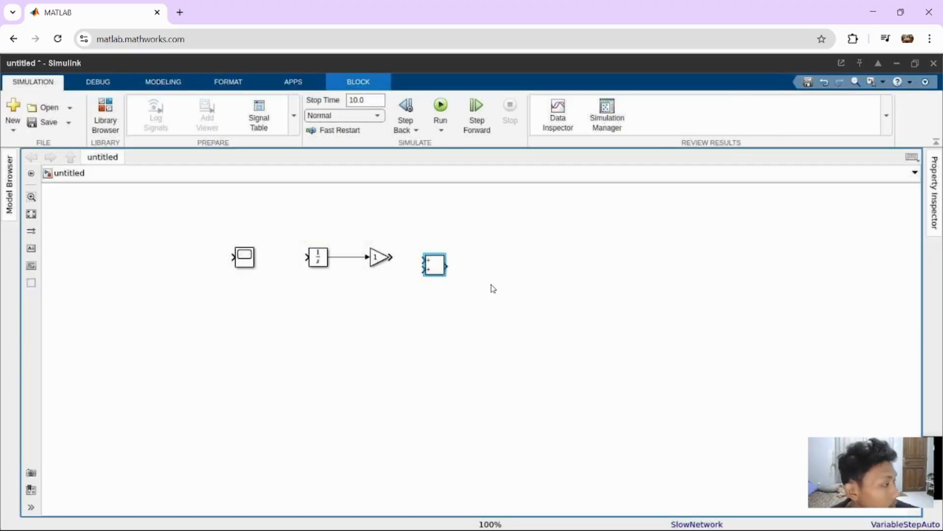
double_click(503, 280)
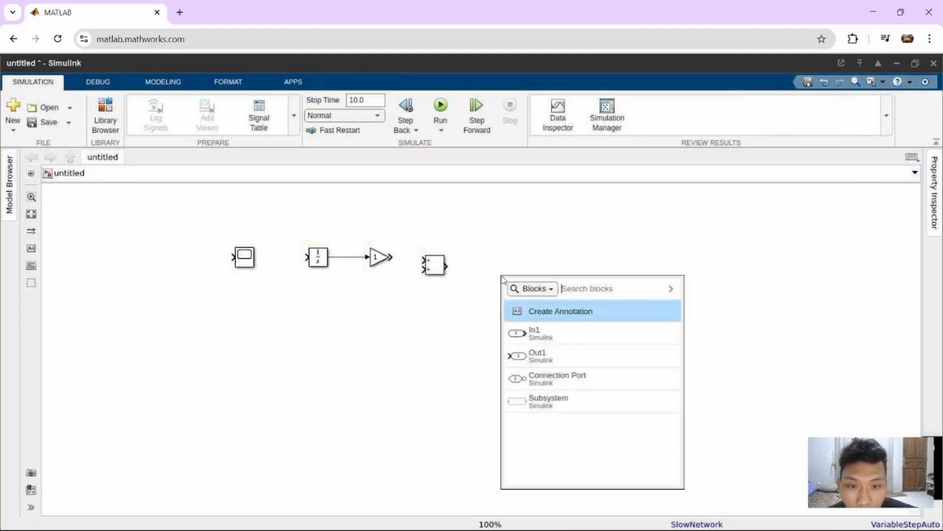
type("sum")
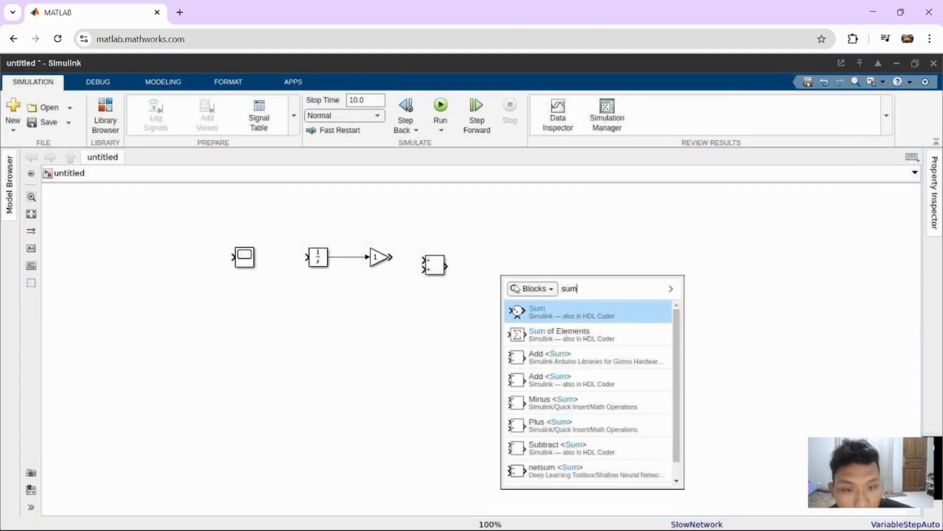
left_click(537, 313)
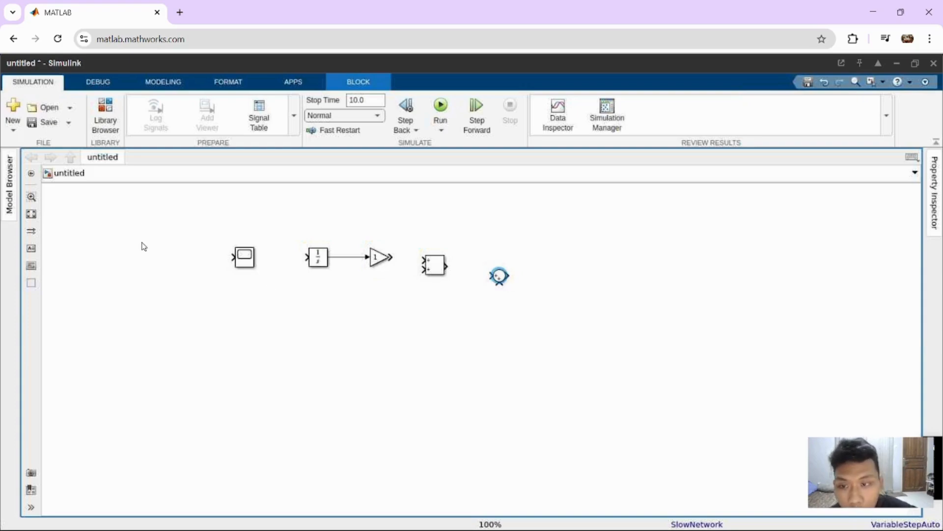
- Add a Constant block to the left of the Scope and line it up with the existing block row
double_click(160, 251)
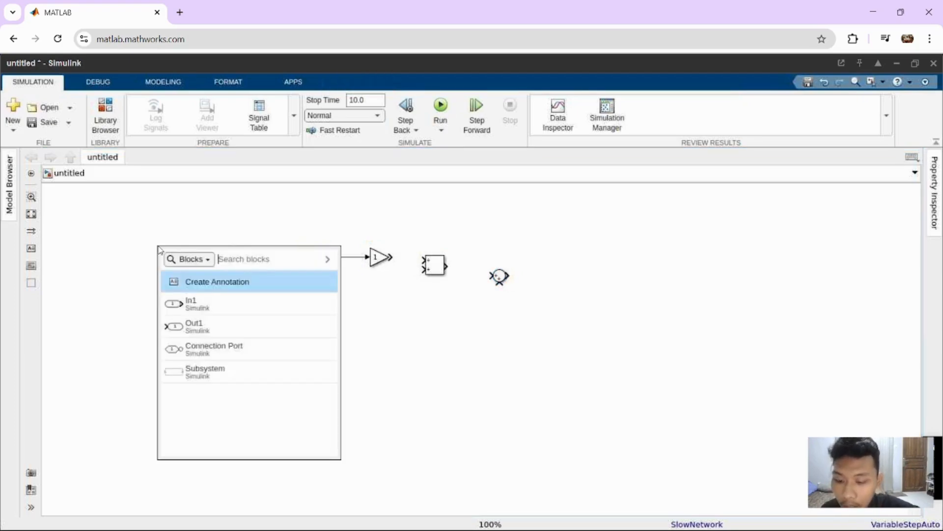
type("con")
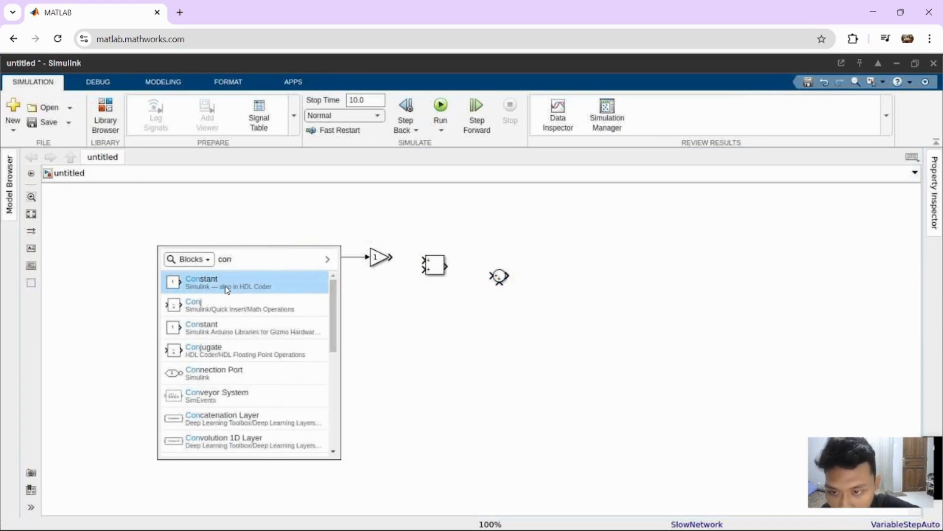
left_click(226, 289)
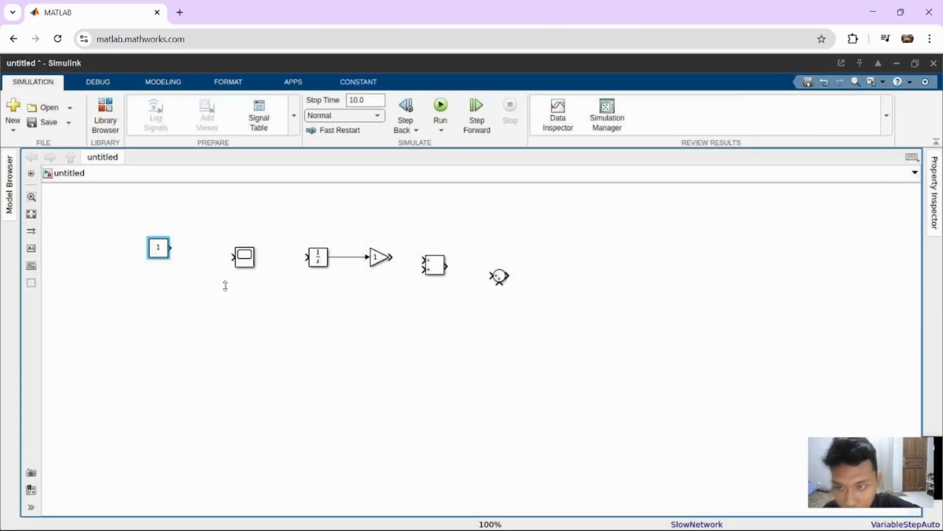
left_click_drag(158, 258, 158, 260)
left_click(159, 261)
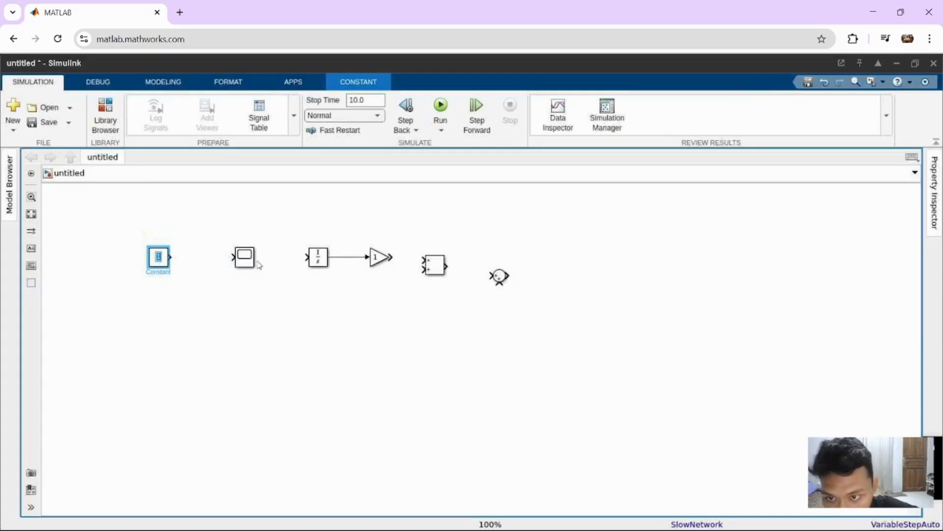
- Move the Scope beyond the round Sum block and place the Add block just to the right of the Constant
left_click(246, 258)
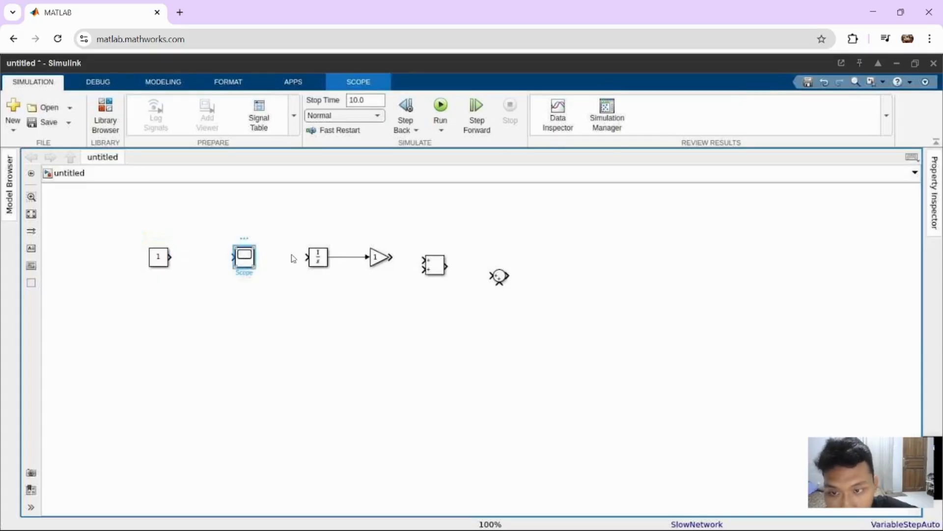
double_click(242, 256)
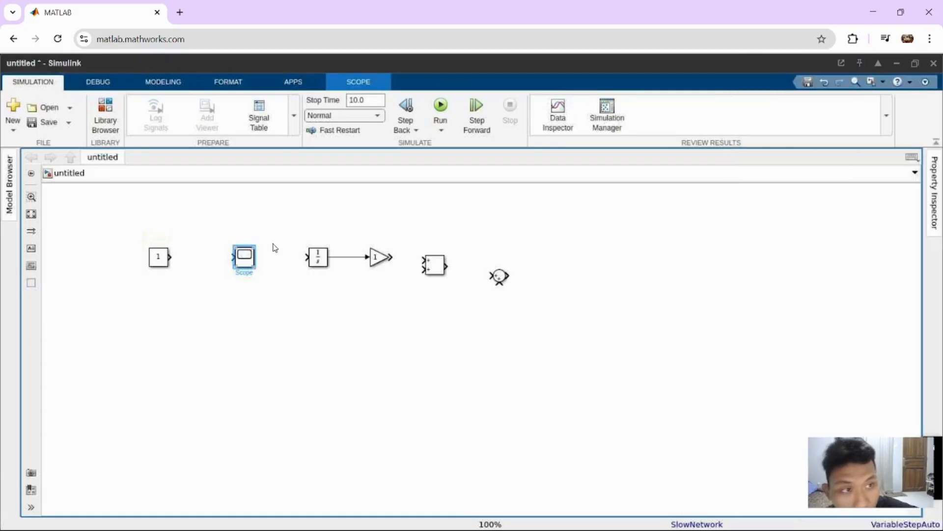
left_click_drag(275, 247, 554, 236)
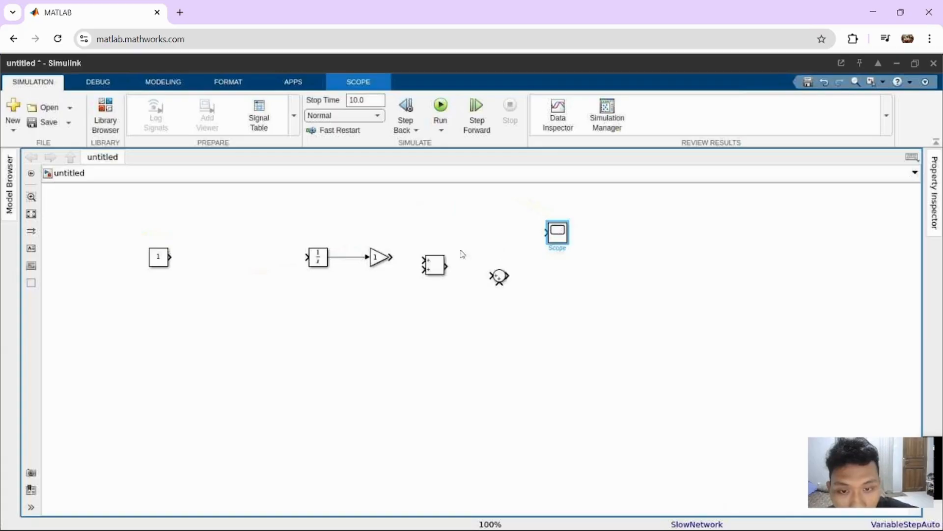
left_click_drag(427, 262, 216, 266)
left_click(236, 313)
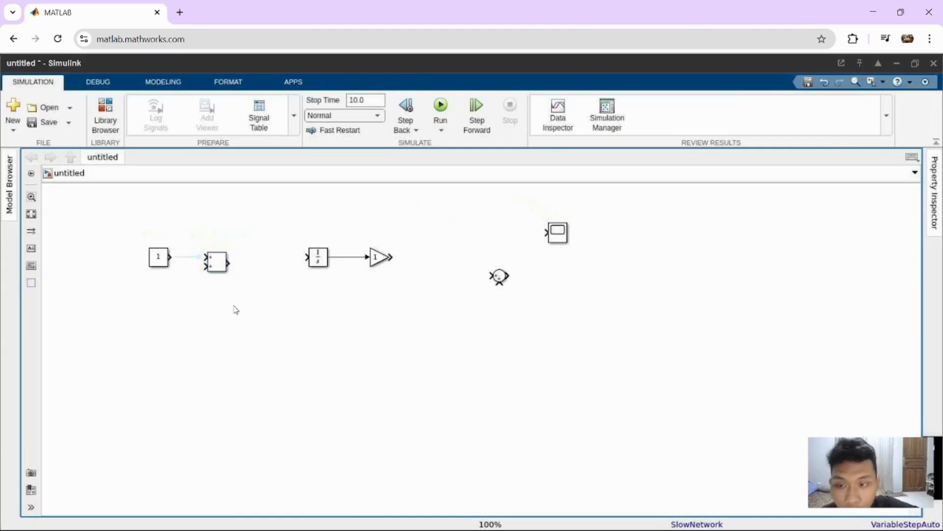
- Set the Add block's list of signs to +-- and enlarge the block so its plus port lines up with the Constant
left_click(217, 266)
double_click(217, 267)
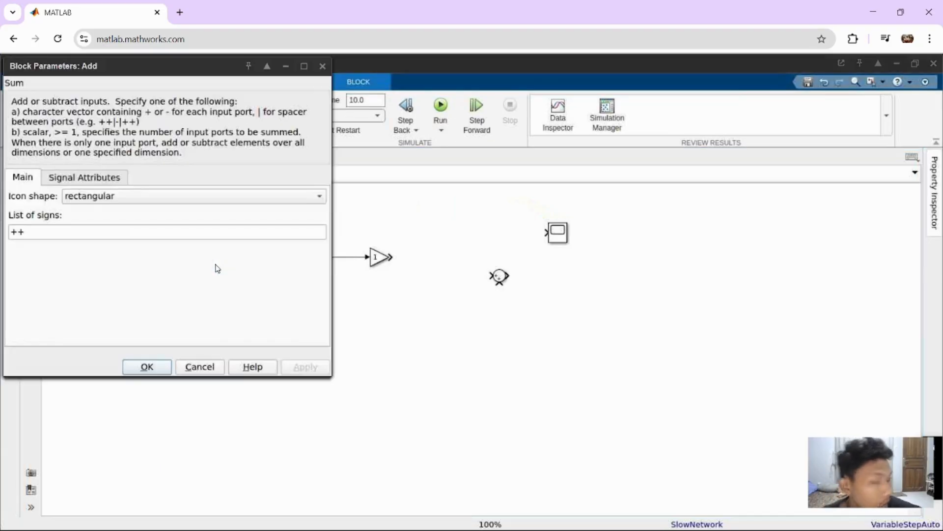
double_click(38, 229)
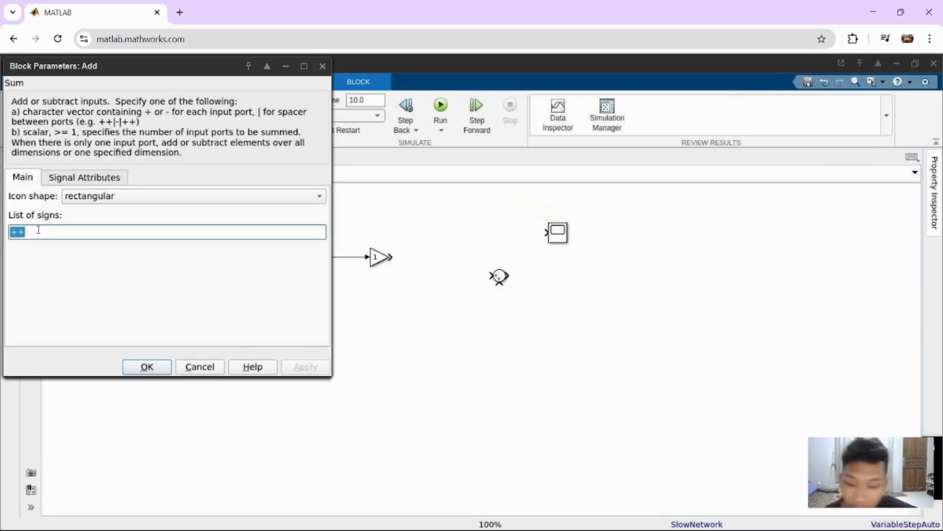
type("+")
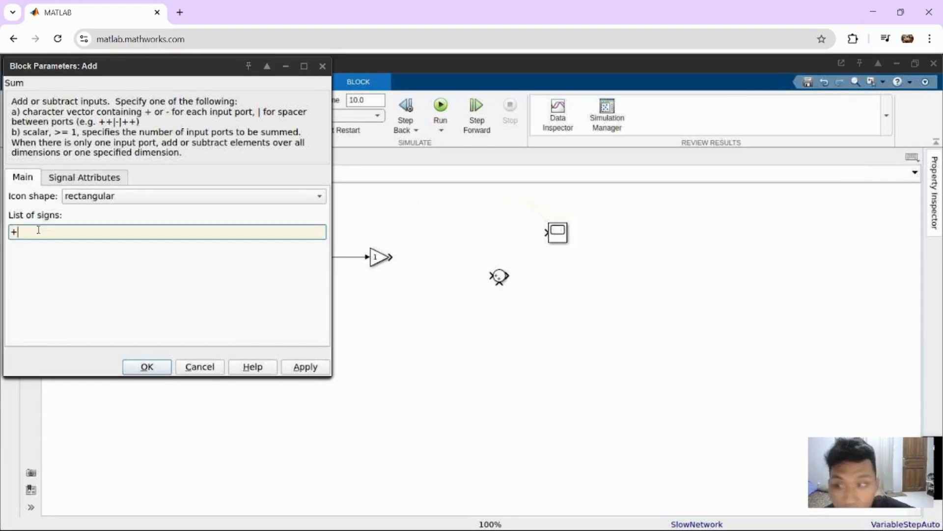
left_click(141, 367)
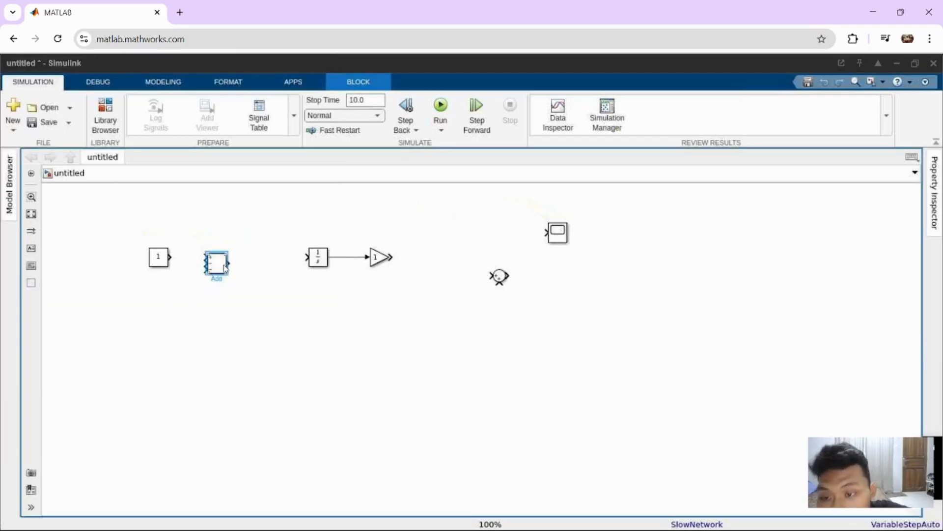
mouse_move(226, 274)
left_mouse_down()
mouse_move(228, 298)
mouse_move(219, 260)
left_mouse_up()
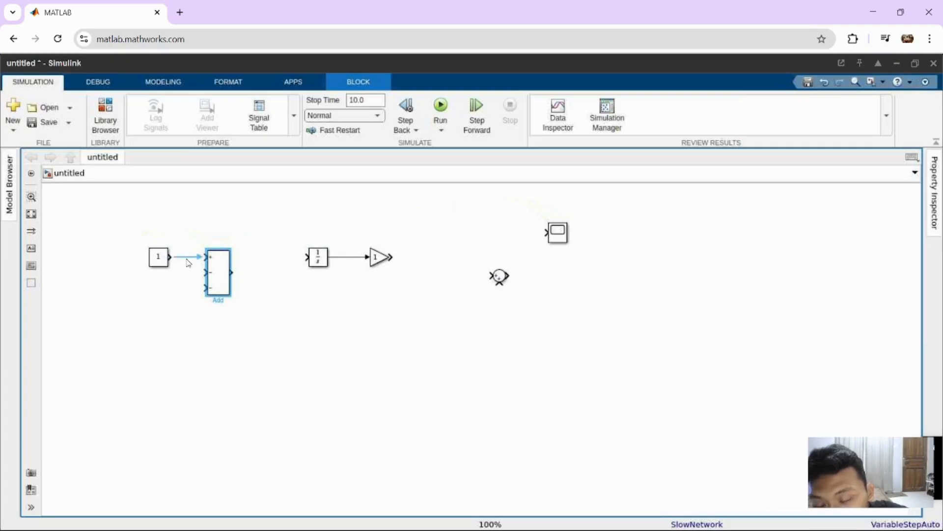
- Connect the Constant to the Add block's plus input and the Add output to a copied Gain placed to its right
left_click(187, 259)
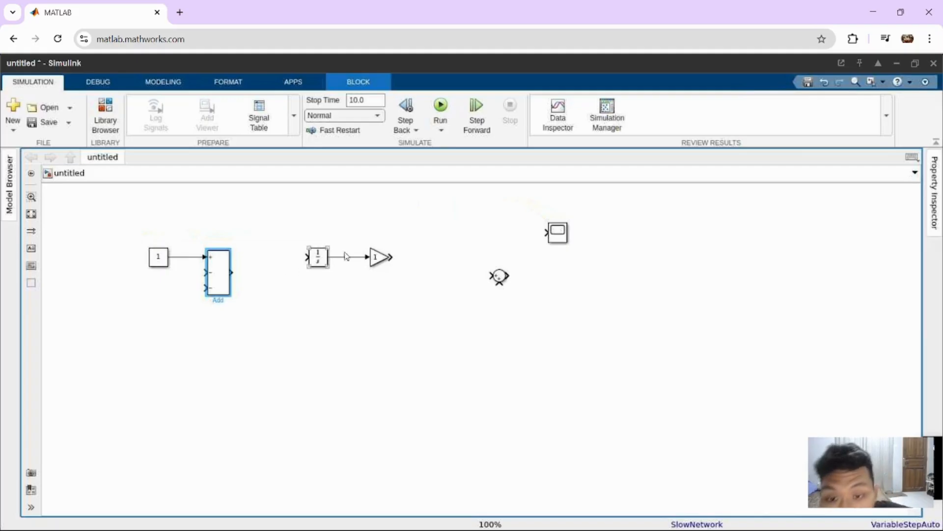
left_click(384, 259)
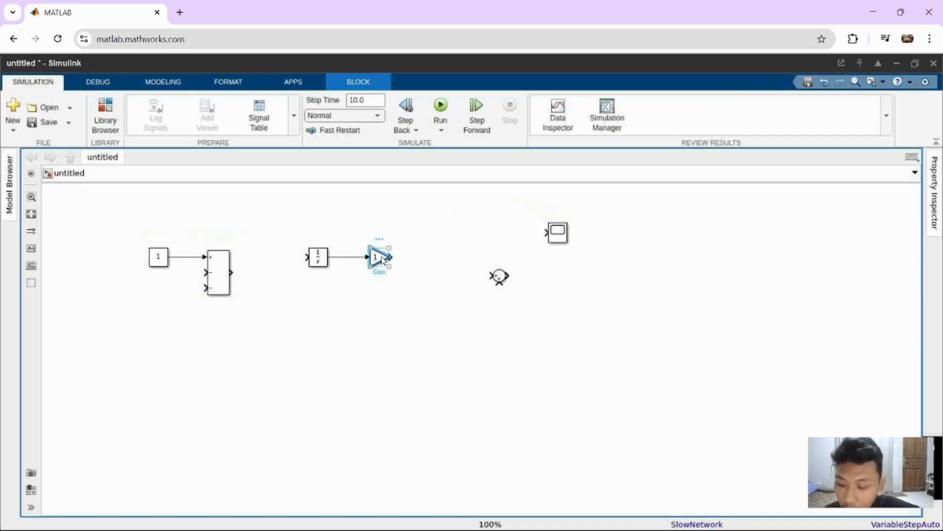
left_click(263, 271)
key("ctrl+v")
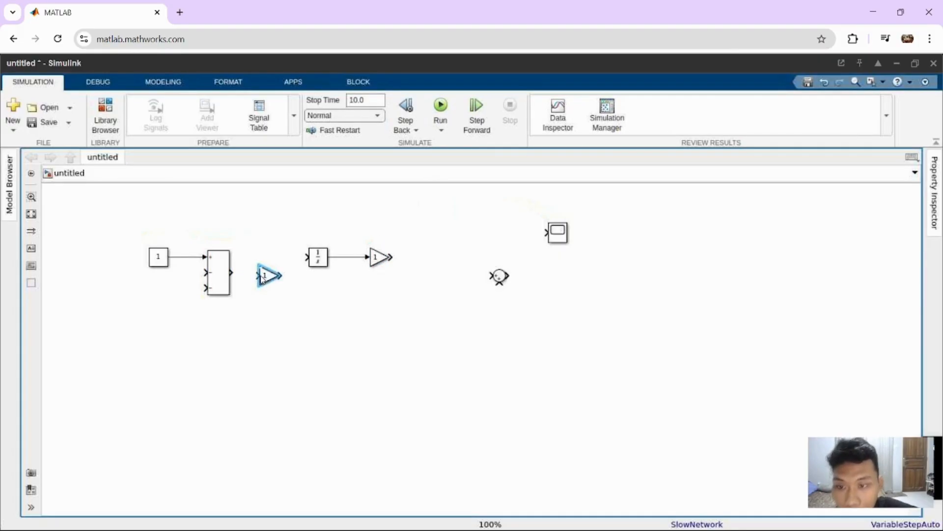
left_click_drag(276, 273, 275, 269)
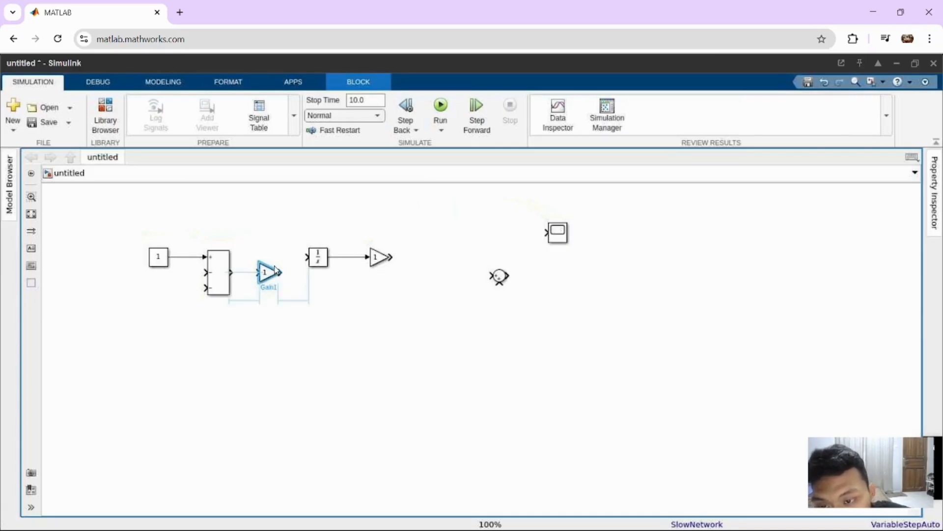
left_click(246, 273)
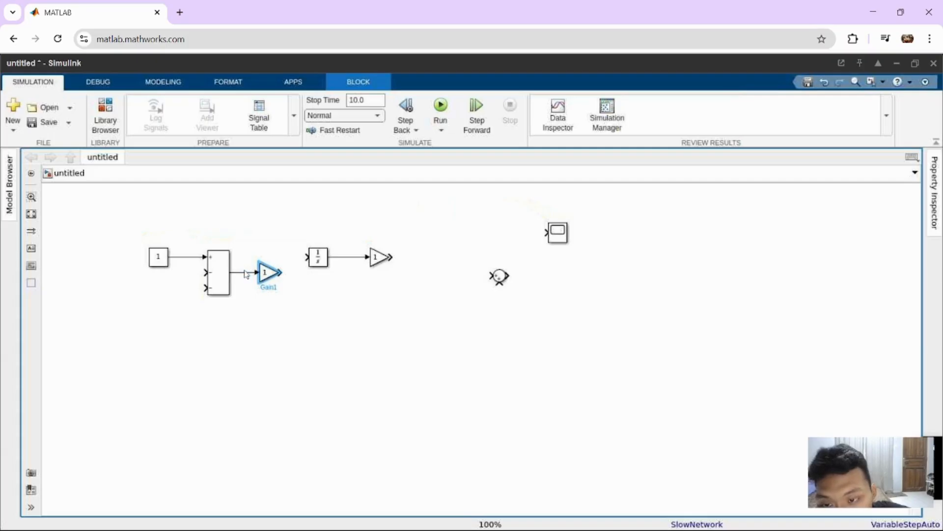
- Line up the Integrator, original Gain and round Sum with the copied Gain and connect them in series
left_click(320, 267)
left_click_drag(321, 269, 344, 275)
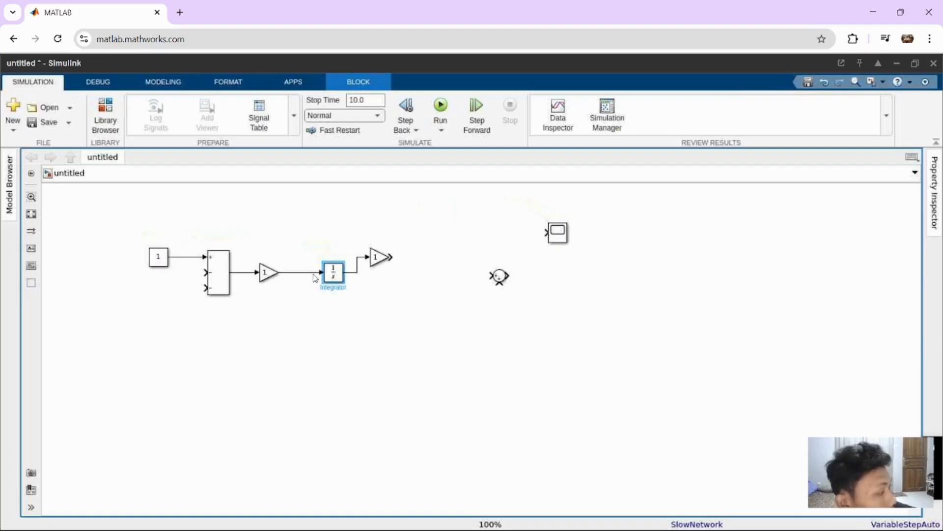
left_click_drag(387, 273, 423, 291)
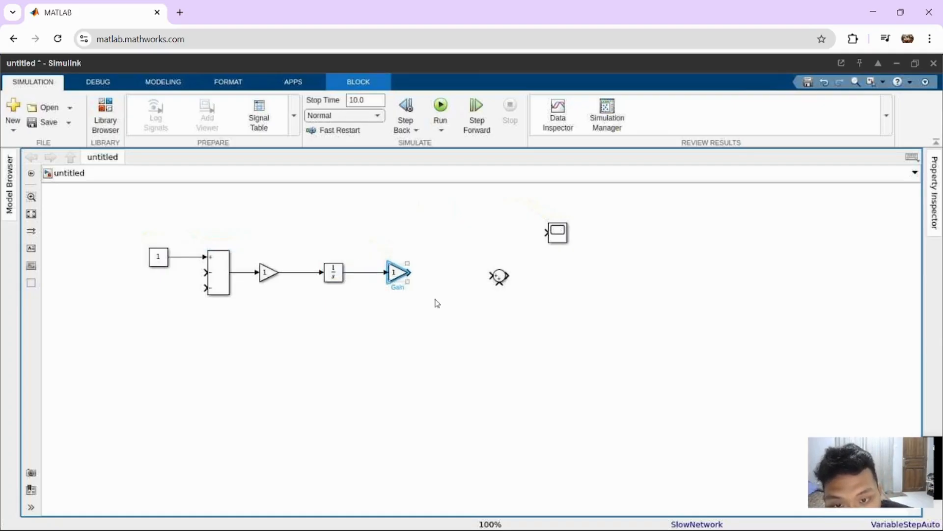
left_click(437, 303)
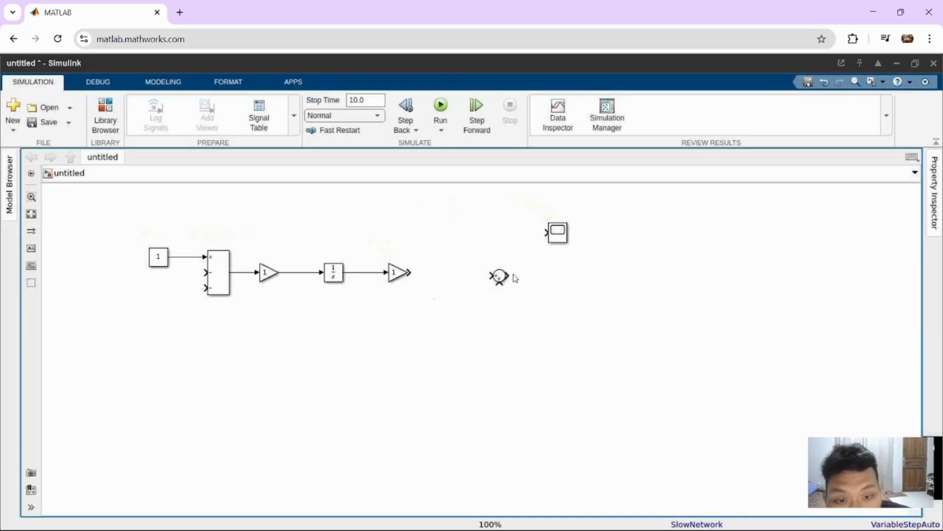
left_click(498, 279)
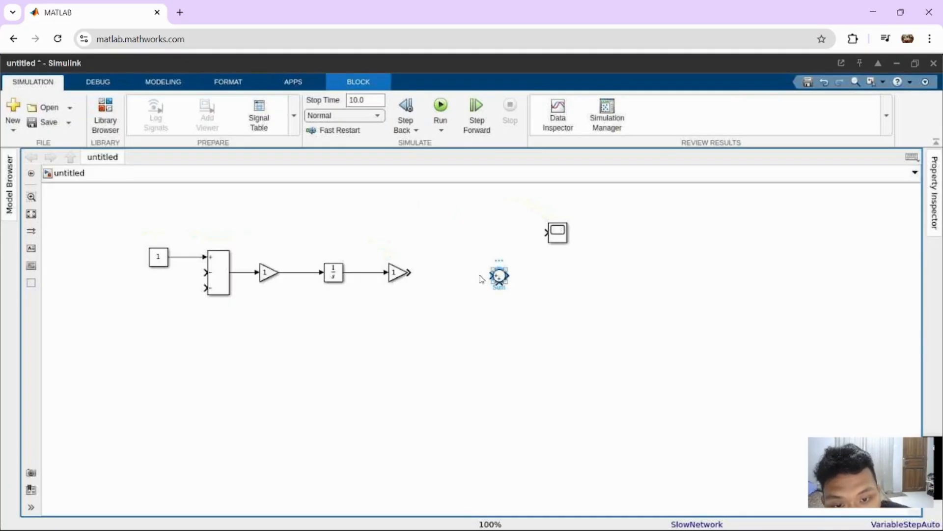
left_click_drag(498, 278, 434, 275)
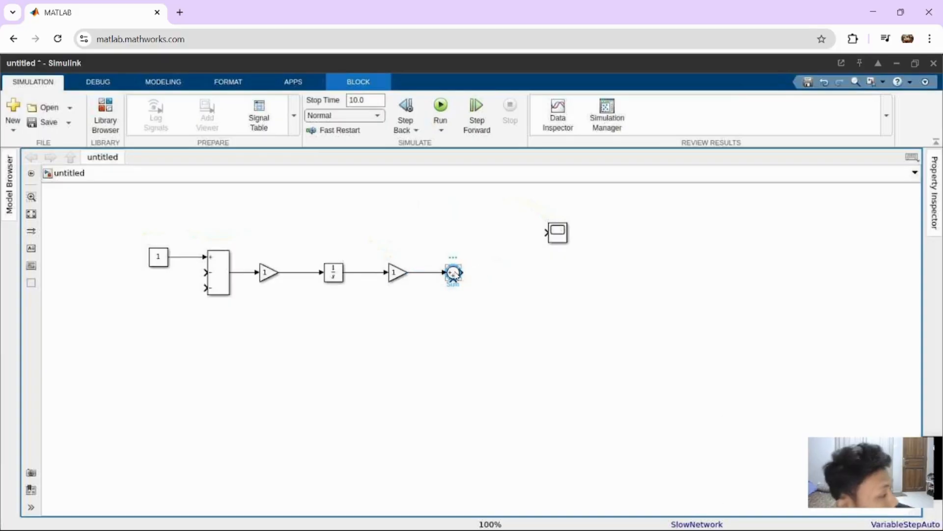
- Set the round Sum block's list of signs to |+-
double_click(453, 273)
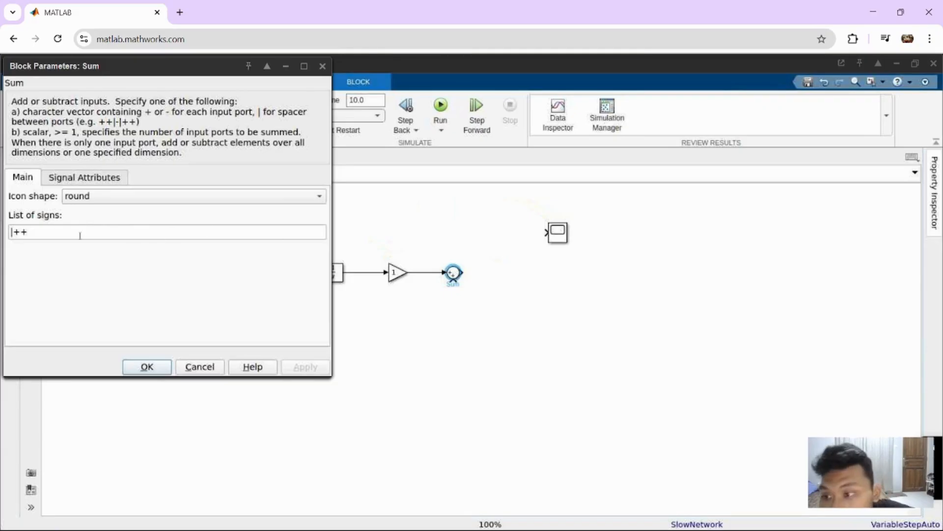
left_click(49, 234)
left_click(49, 234)
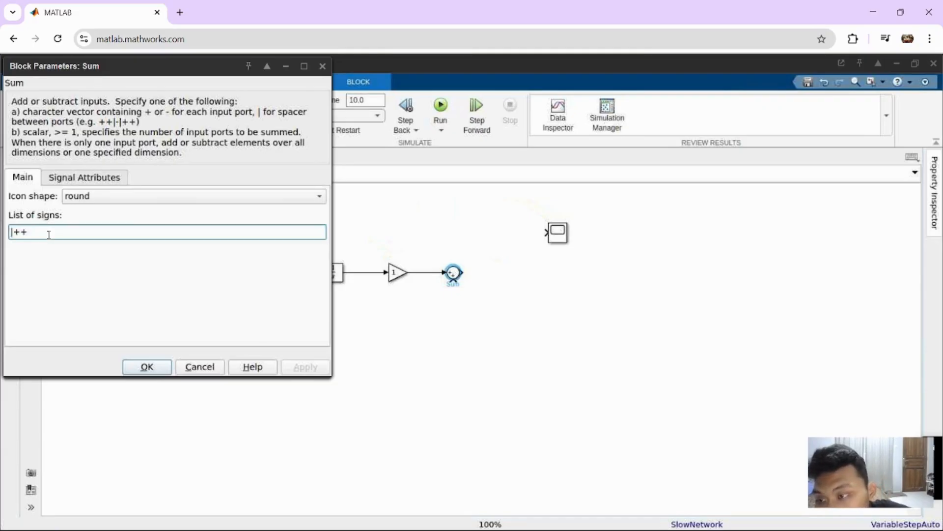
key("BackSpace")
type("-")
key("Return")
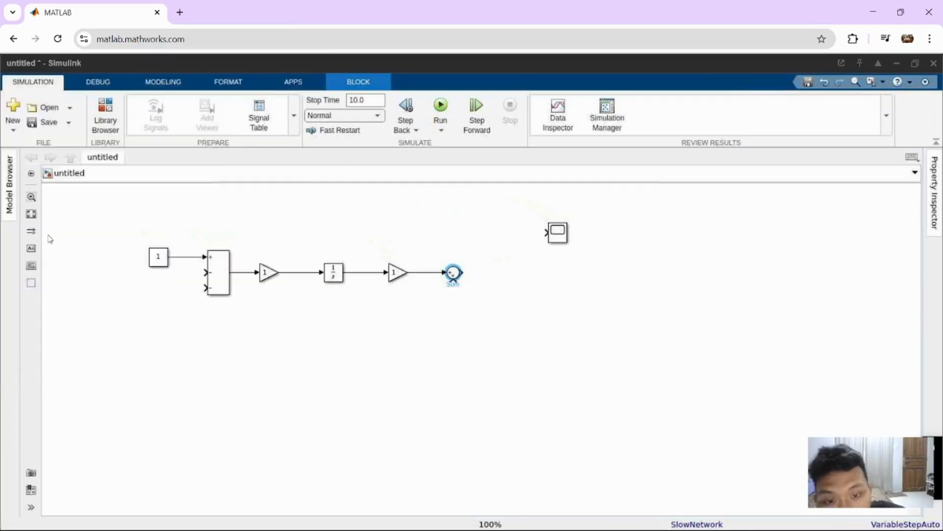
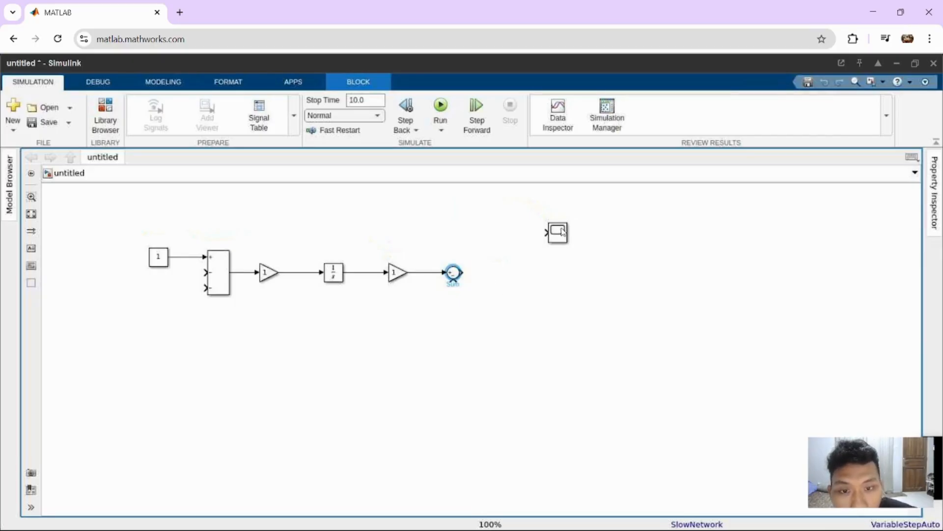
left_click(334, 271)
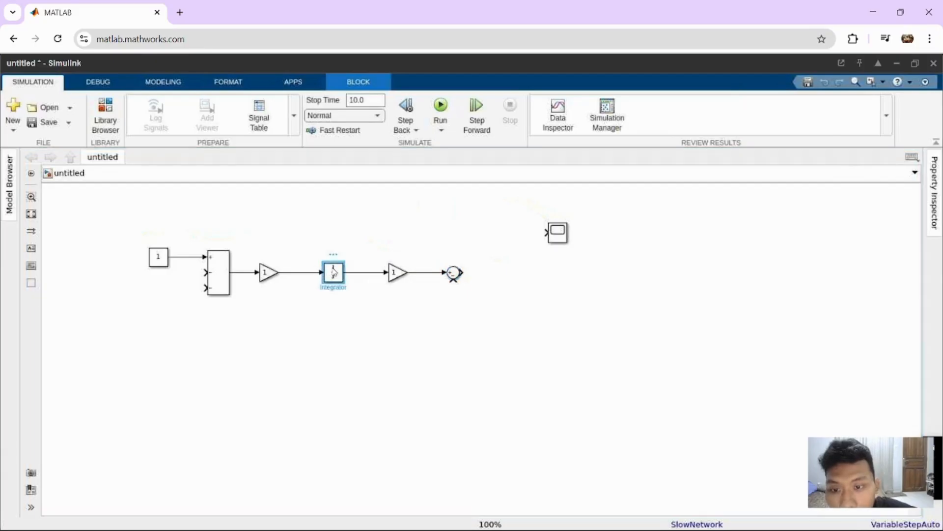
left_click(485, 271)
double_click(485, 271)
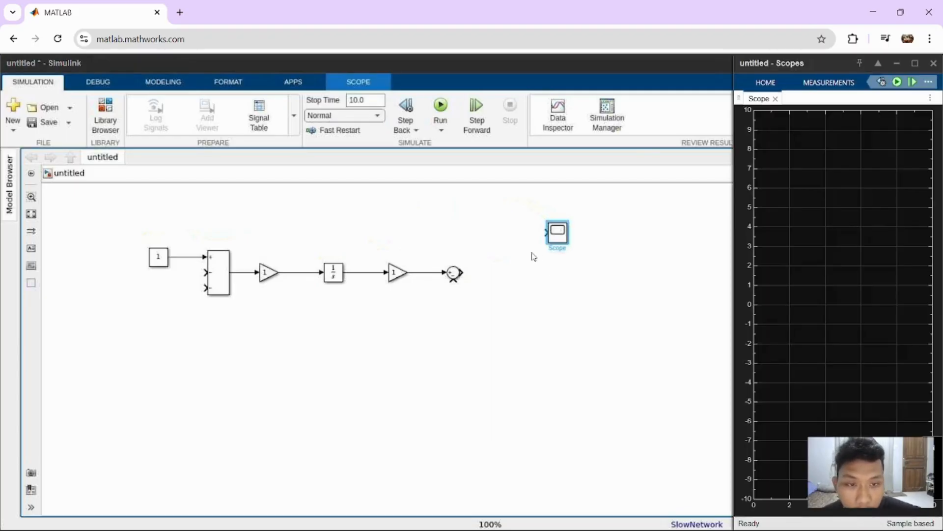
left_click(534, 257)
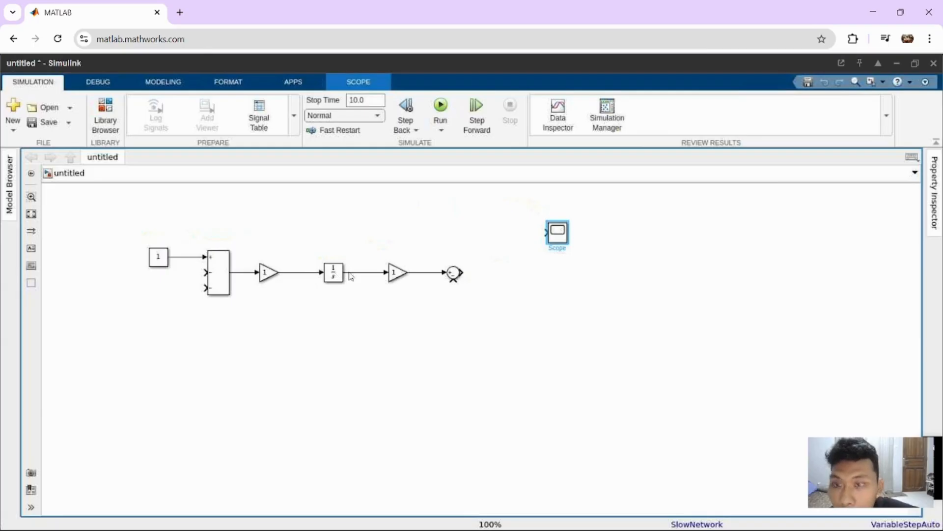
double_click(331, 277)
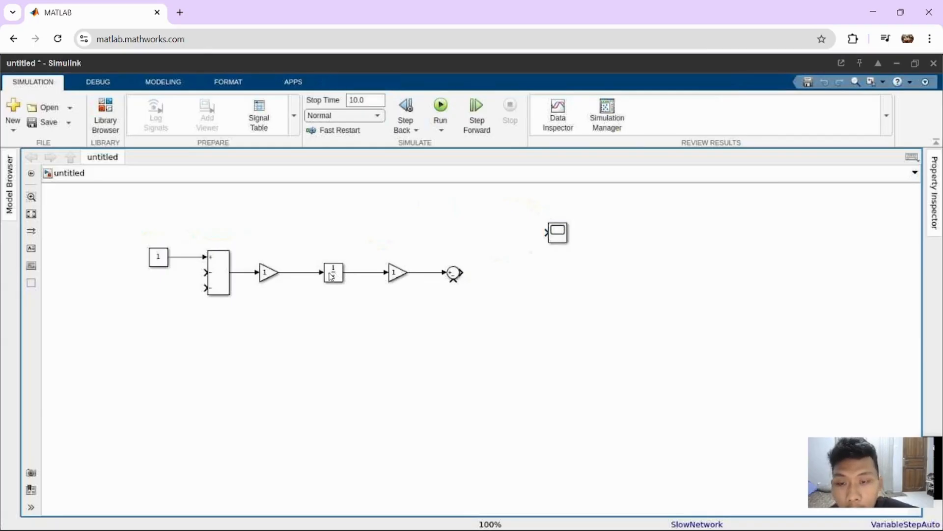
left_click_drag(331, 276, 336, 277)
left_click(337, 275)
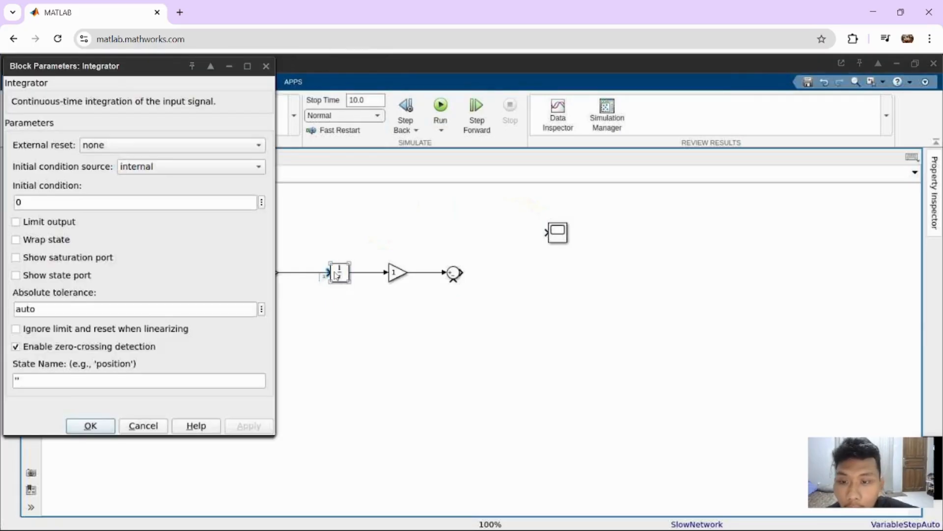
left_click(336, 275)
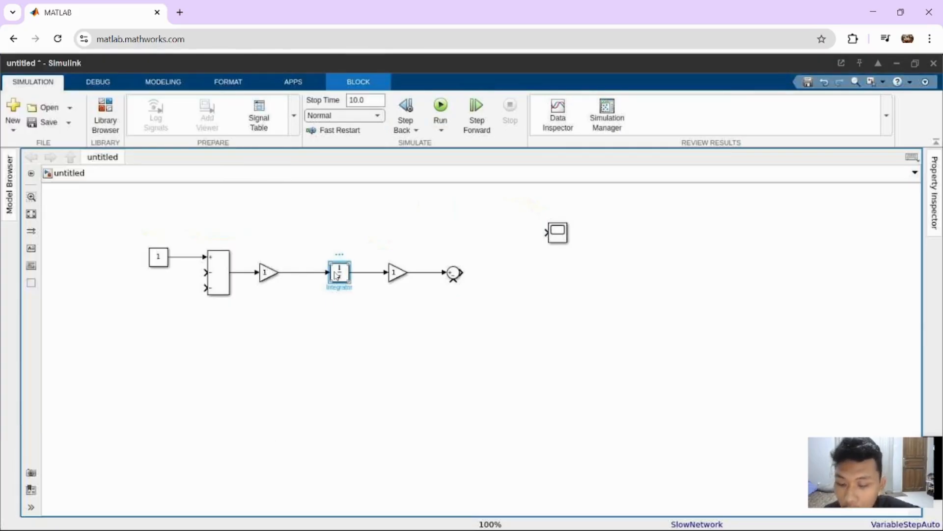
- Add a second Integrator in line with the round Sum block and connect the Sum output to it
double_click(486, 274)
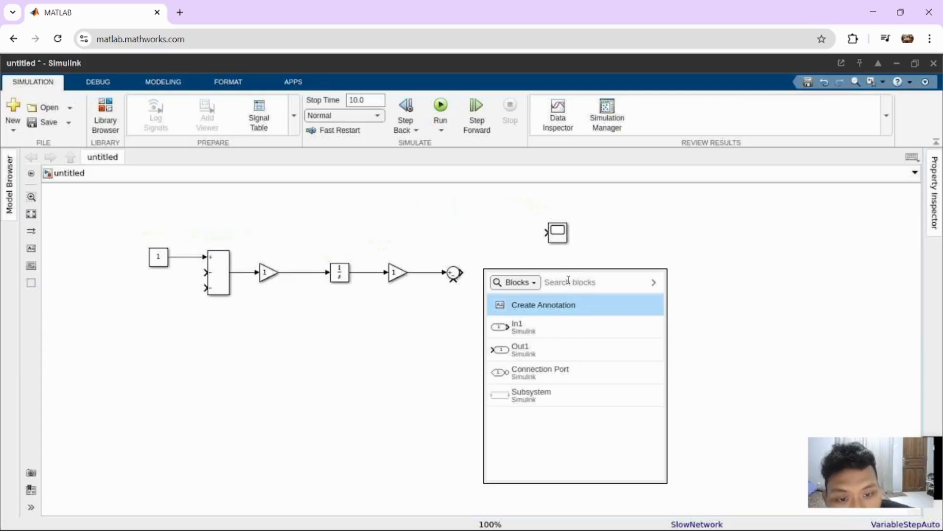
type("in")
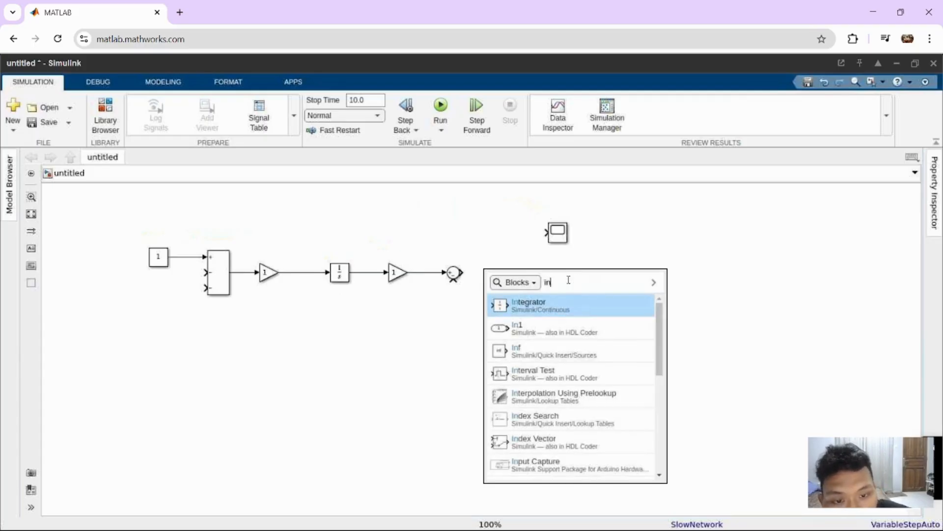
left_click(556, 304)
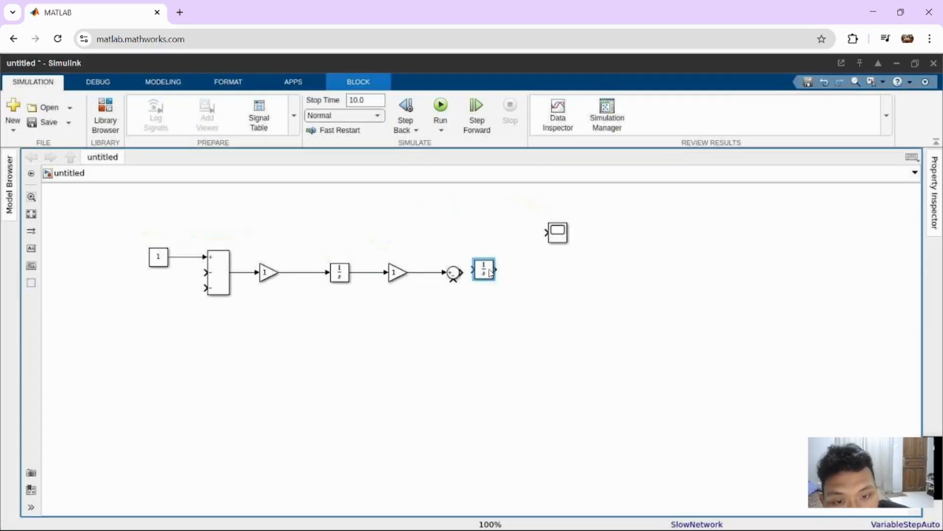
left_click_drag(490, 269, 514, 275)
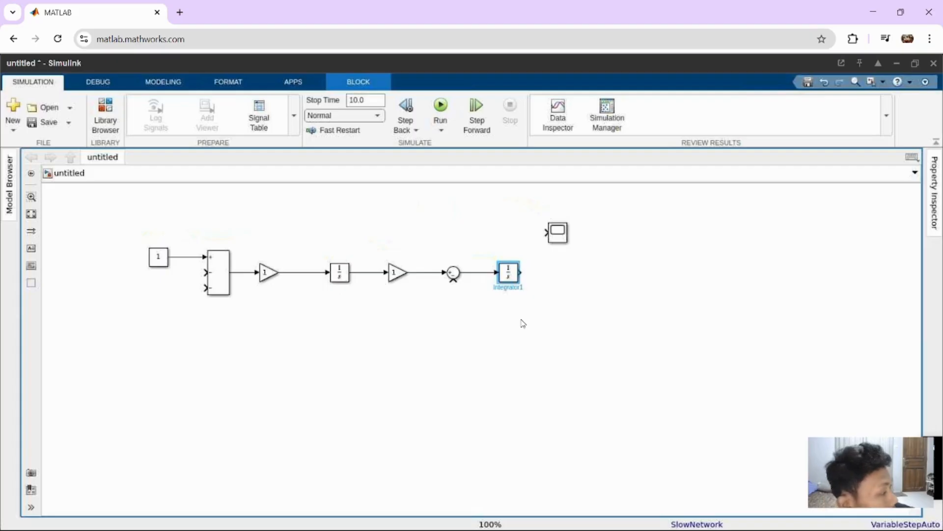
- Line up the Scope with the second Integrator and connect it to the Integrator's output
left_click_drag(546, 221, 579, 271)
left_click(557, 274)
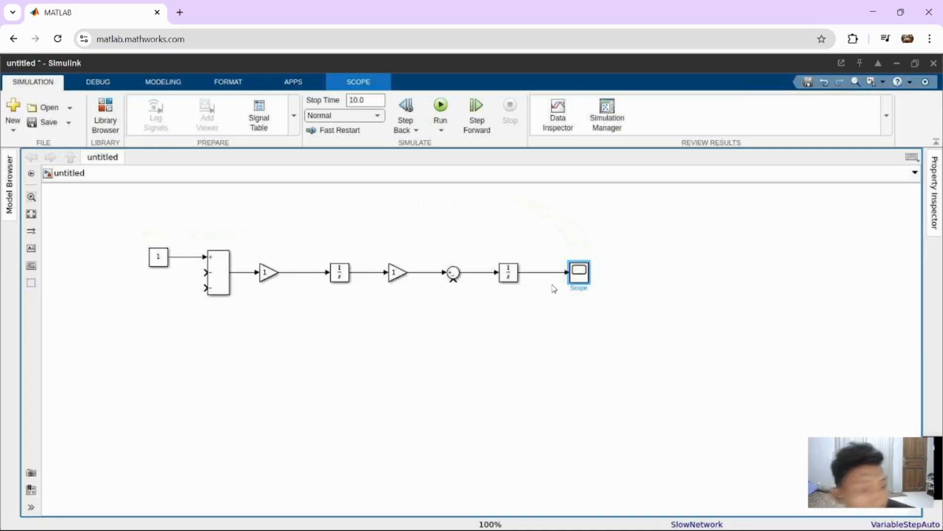
left_click(554, 288)
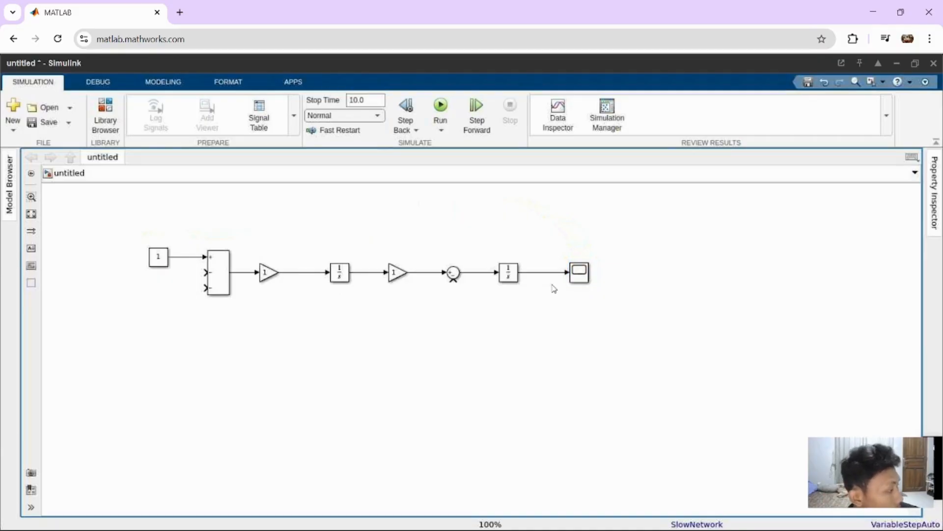
- Copy the Gain that feeds the round Sum, place the copy below the second Integrator and rotate it 180° to face left
left_click(398, 277)
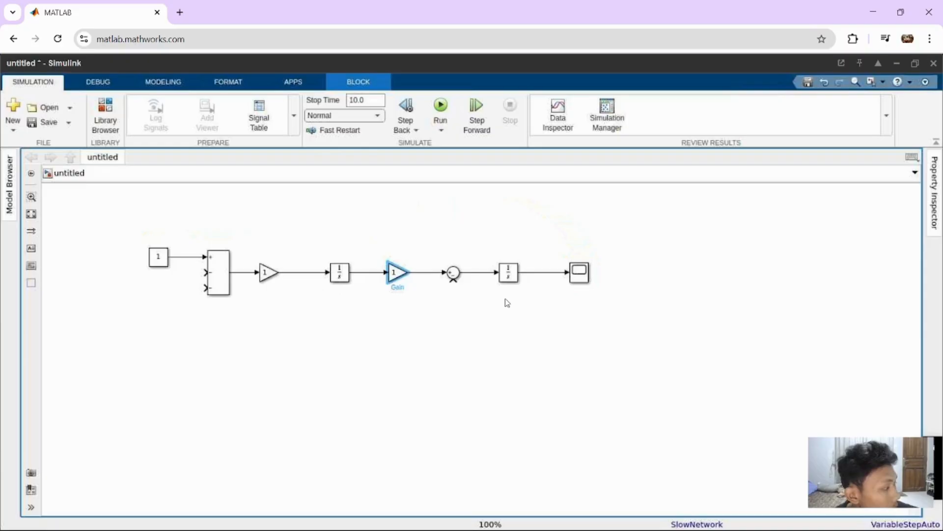
key("ctrl+c")
key("ctrl+v")
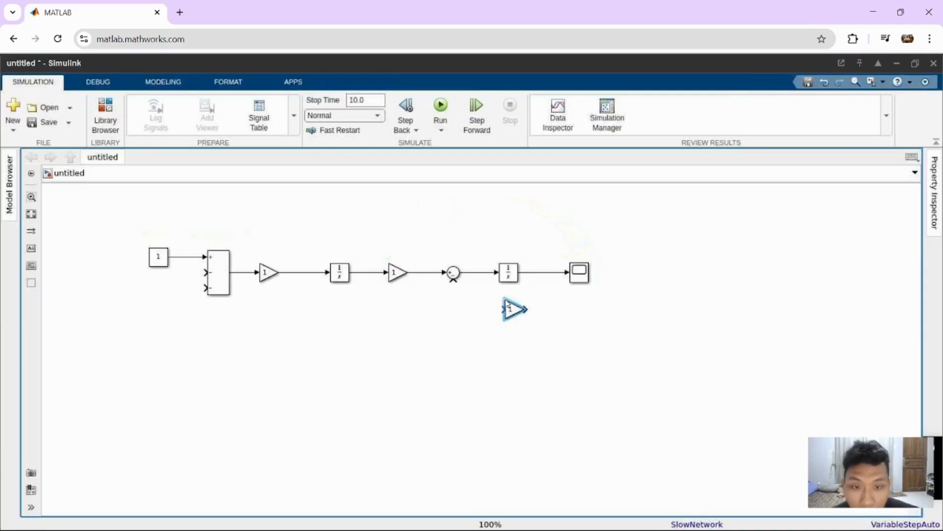
key("ctrl+shift+r")
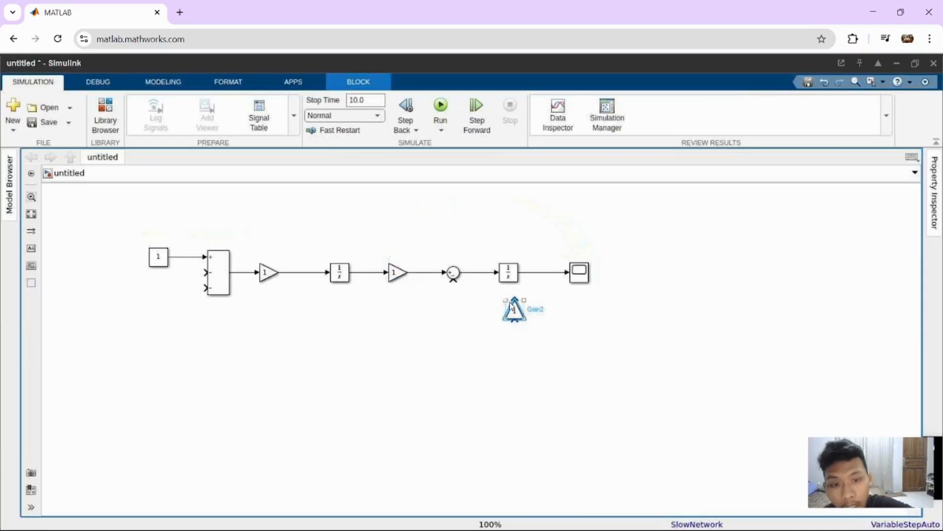
key("ctrl+shift+r")
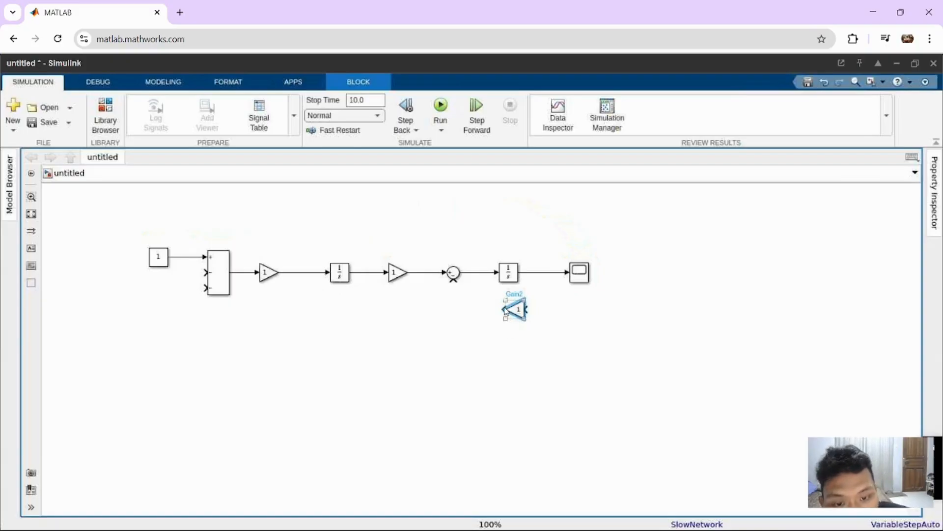
- Connect the lower Gain's output to the round Sum's minus input and its input to the signal between the second Integrator and Scope
mouse_move(502, 308)
left_mouse_down()
mouse_move(463, 295)
mouse_move(453, 279)
left_mouse_up()
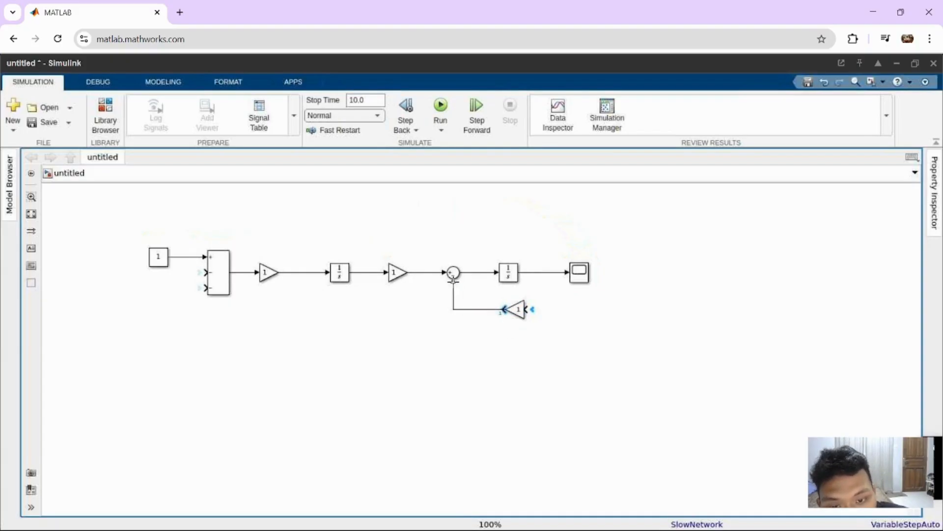
left_click_drag(525, 309, 543, 272)
left_click(545, 274)
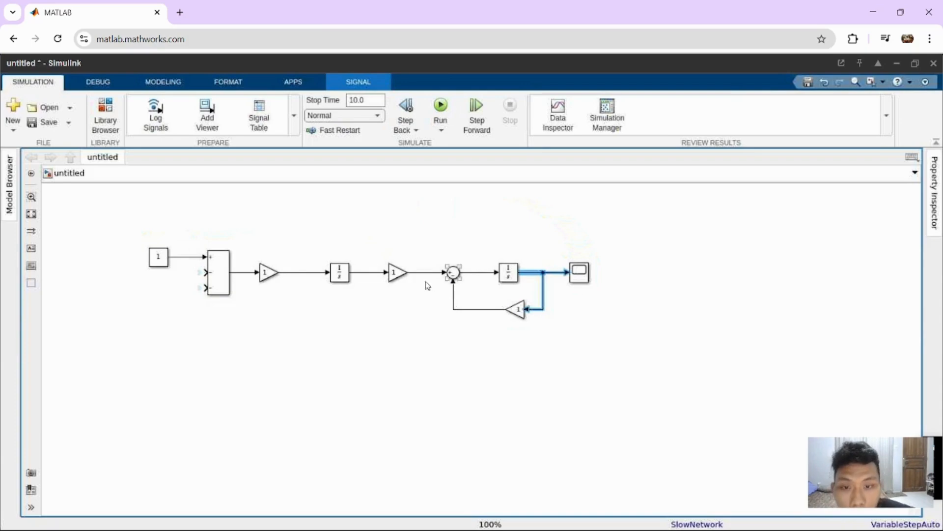
- Paste two more Gain copies above the main signal row, near the original Gain and round Sum
left_click(400, 283)
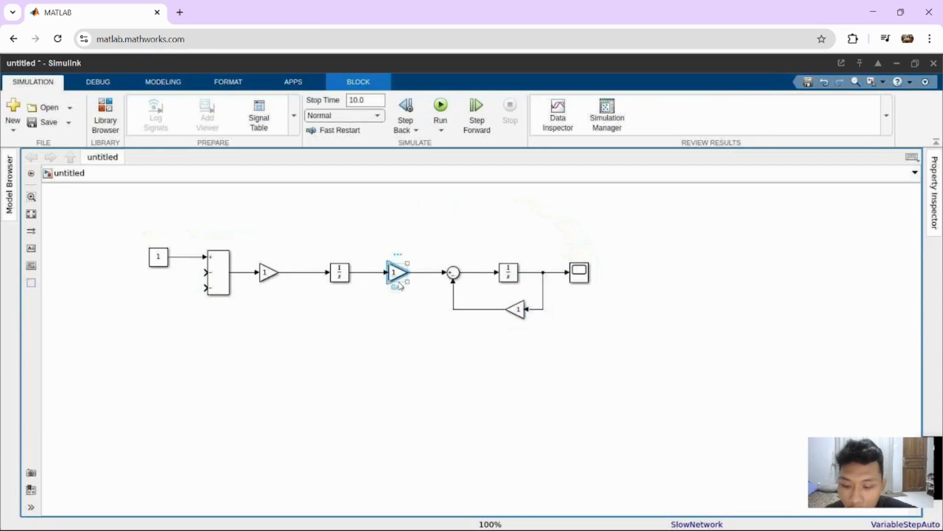
left_click(442, 213)
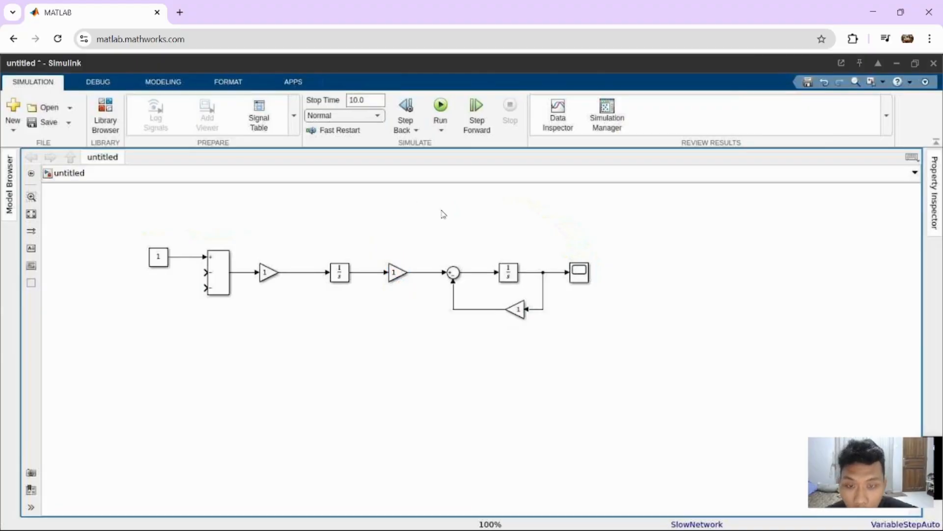
key("ctrl+v")
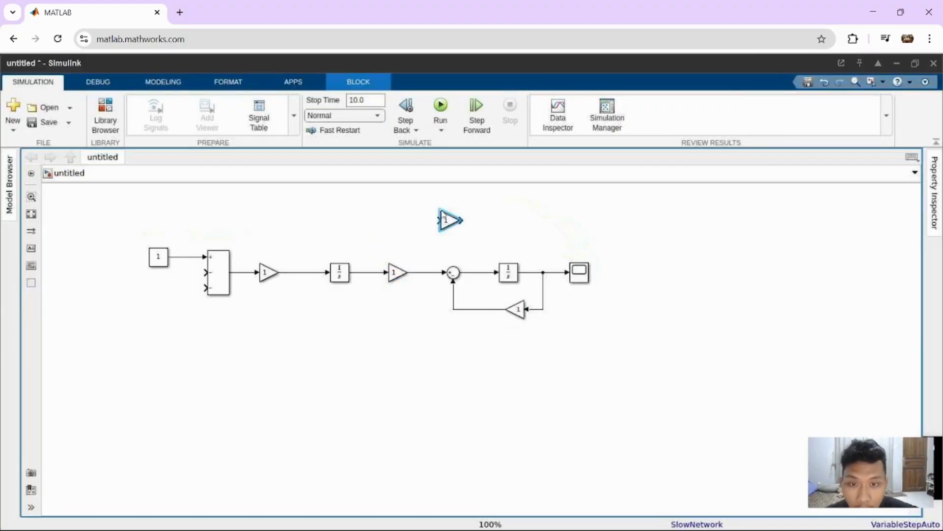
left_click(386, 228)
key("ctrl+v")
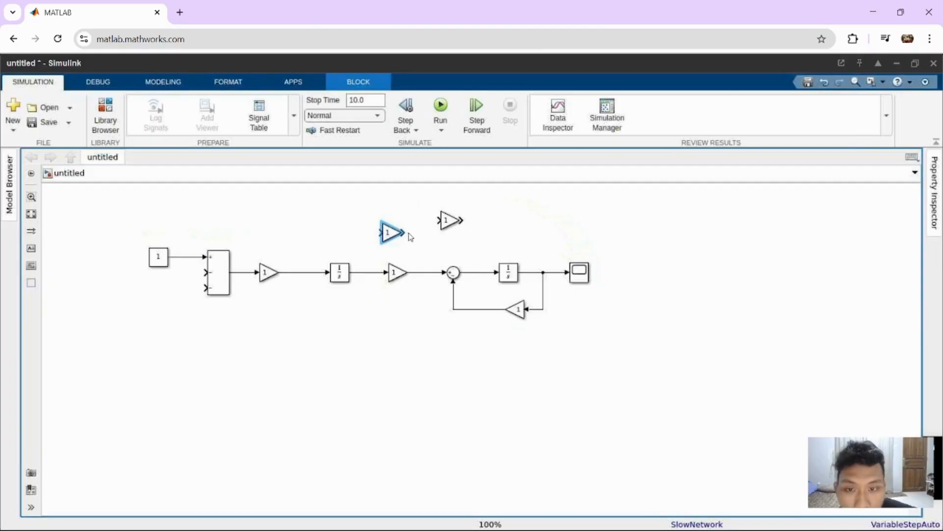
- Rotate both Gain copies above the main row by 180° so that they face left
left_click(450, 224)
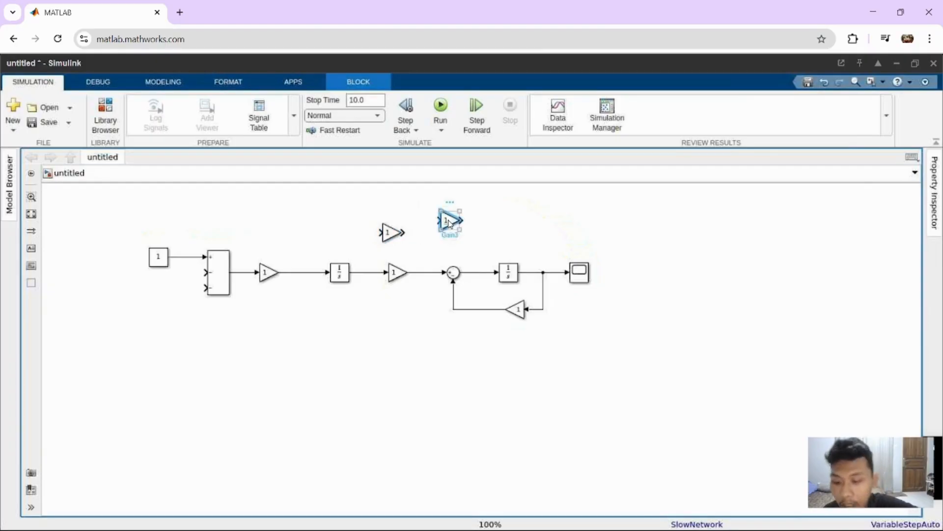
key("ctrl+shift+r")
key("ctrl+shift+r")
left_click(387, 231)
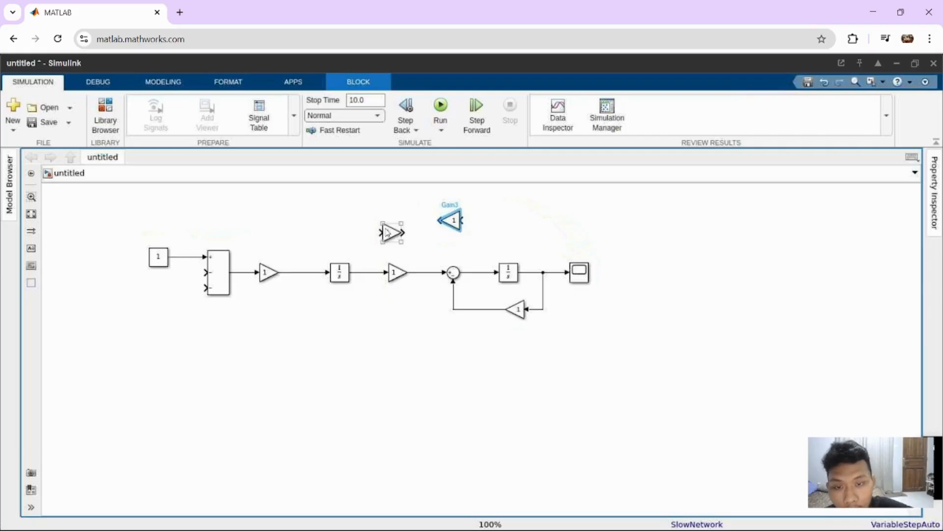
key("ctrl+shift+r")
key("ctrl+shift+r")
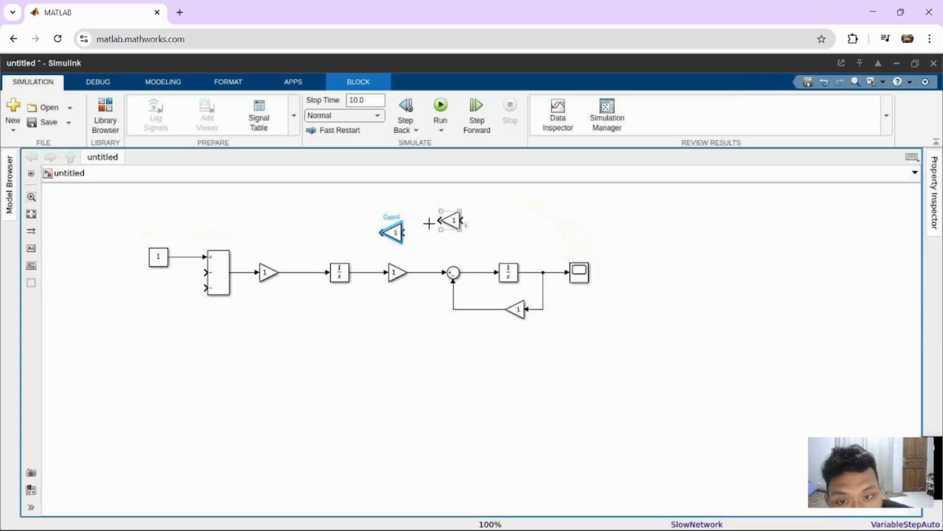
- Move the Gain copy above the round Sum slightly higher and feed its input from the second Integrator's output signal
left_click(452, 221)
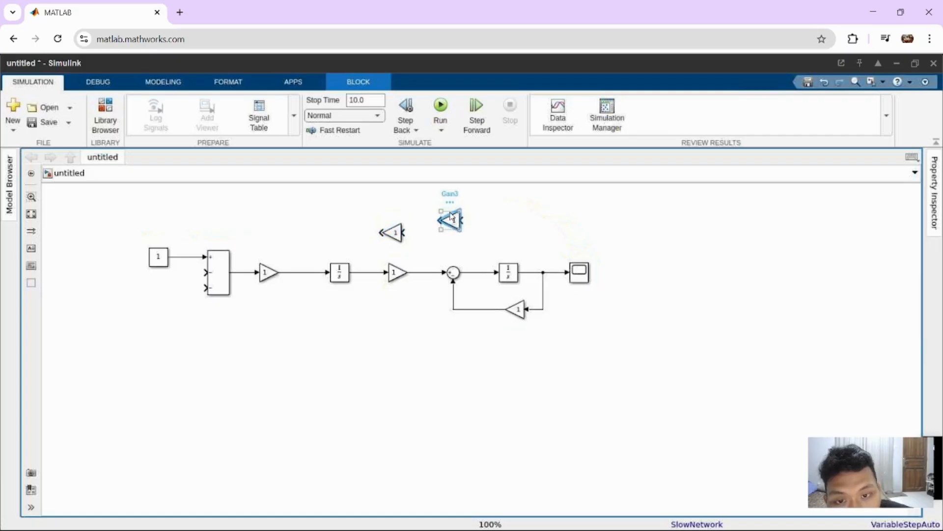
mouse_move(448, 219)
left_mouse_down()
mouse_move(444, 200)
mouse_move(510, 209)
mouse_move(543, 257)
mouse_move(535, 271)
left_mouse_up()
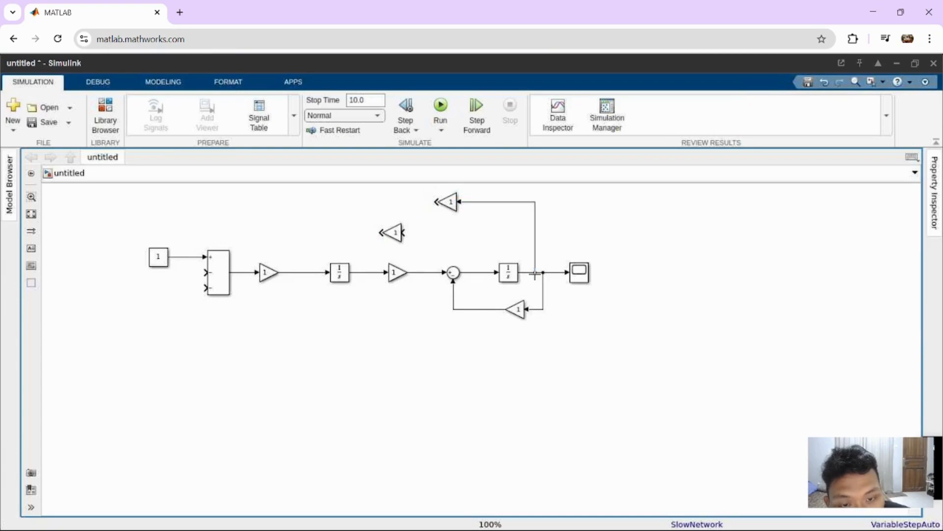
left_click_drag(437, 202, 199, 272)
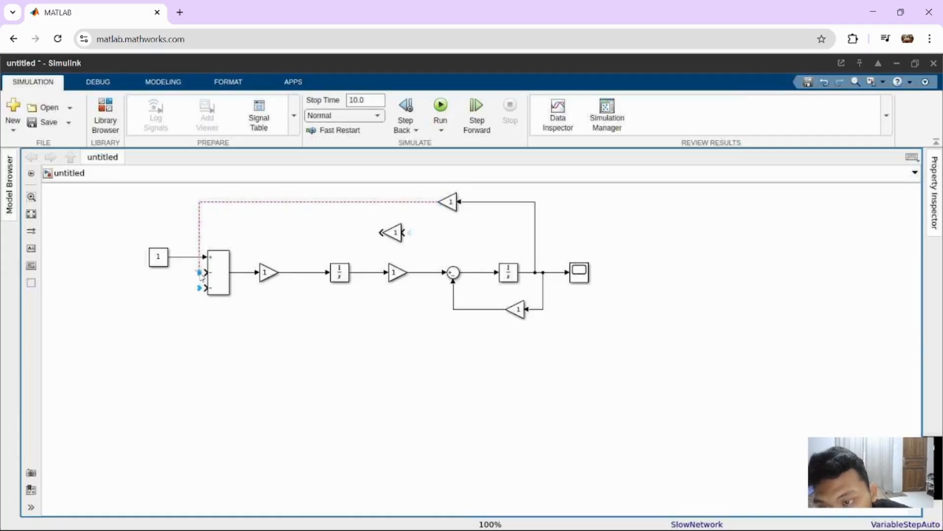
left_click_drag(206, 274, 198, 274)
left_click_drag(201, 236, 199, 273)
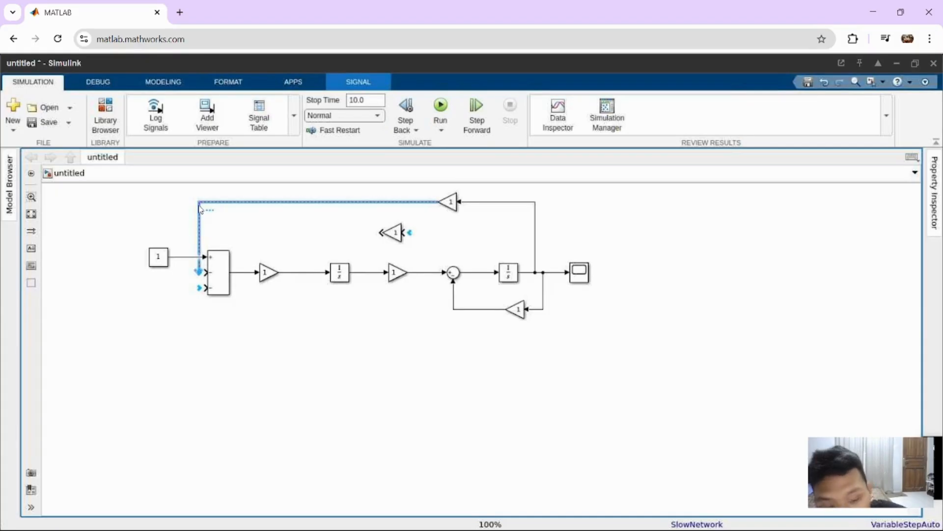
key("Delete")
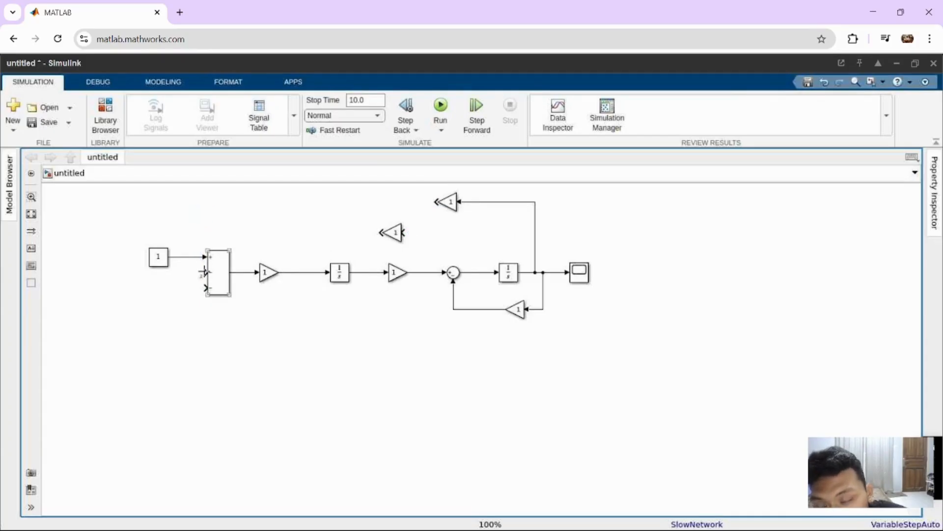
- Connect the upper Gain's output to the Add block's middle minus input and the other flipped Gain's output to its lowest minus input
left_click_drag(205, 272, 432, 206)
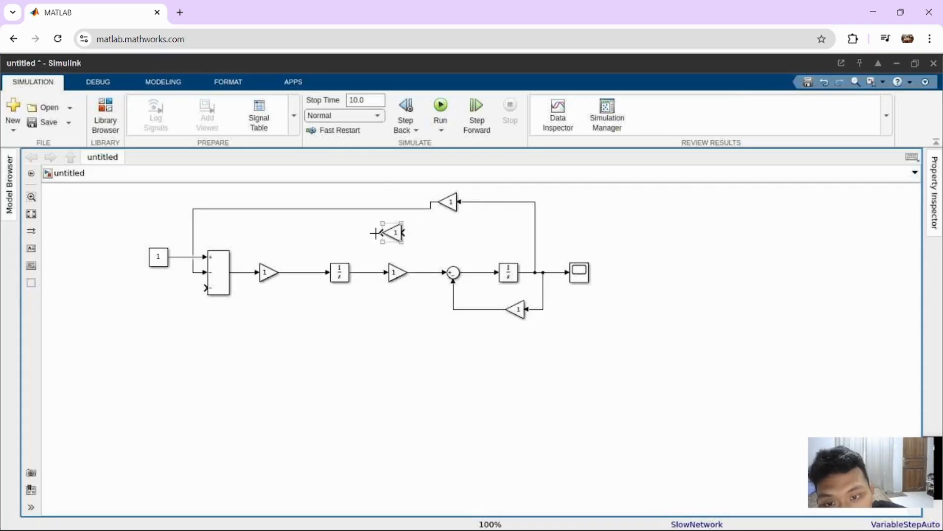
left_click_drag(381, 233, 202, 292)
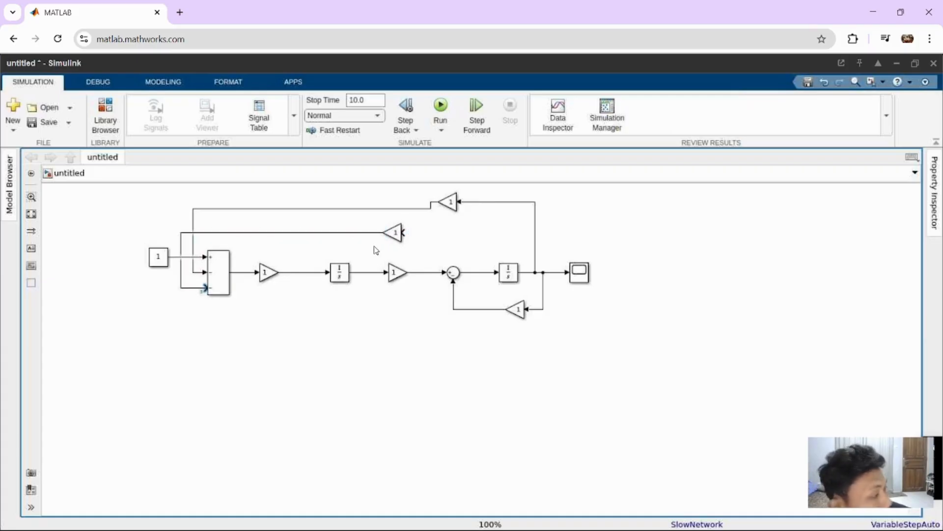
- Move the unfed Gain above the first Integrator and feed its input from that Integrator's output signal
left_click(399, 239)
left_click_drag(398, 241, 337, 245)
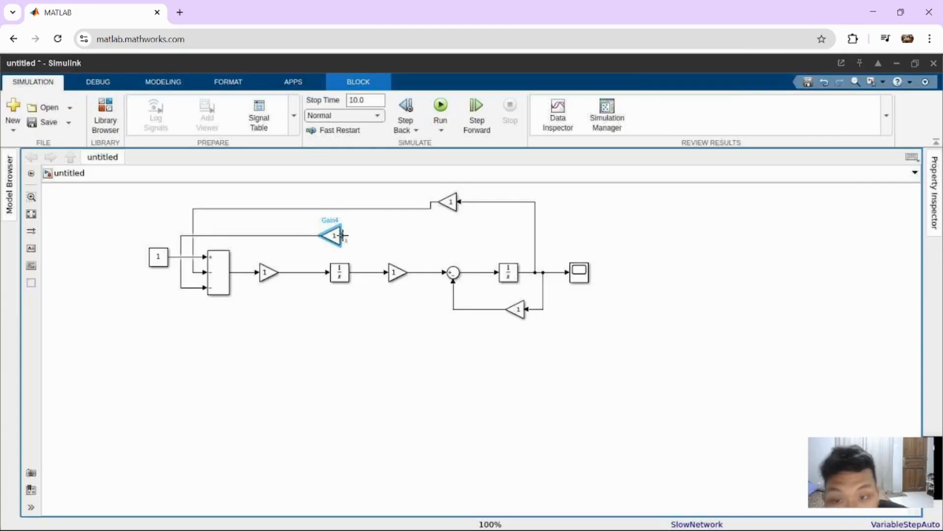
mouse_move(342, 236)
left_mouse_down()
mouse_move(373, 246)
mouse_move(368, 273)
left_mouse_up()
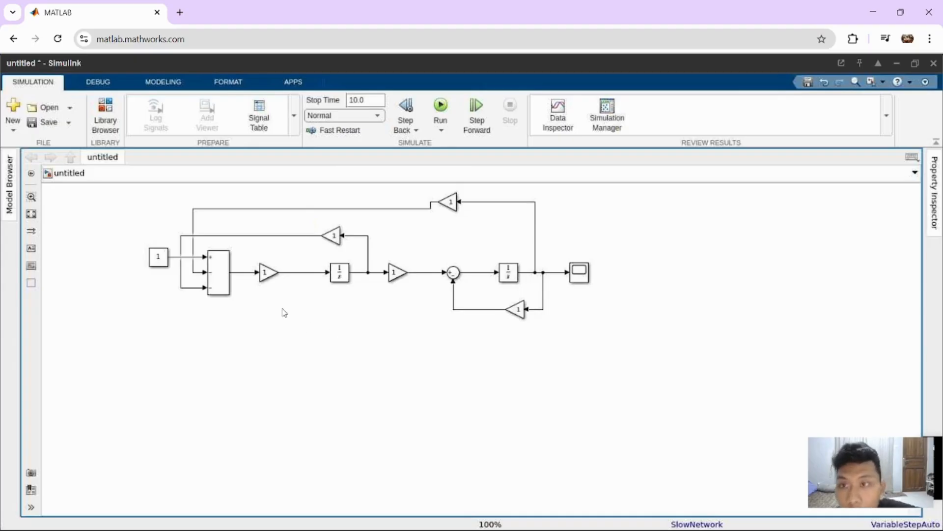
- Minimize the Simulink model and the Integrator parameters window, and create a new MATLAB script
left_click(896, 64)
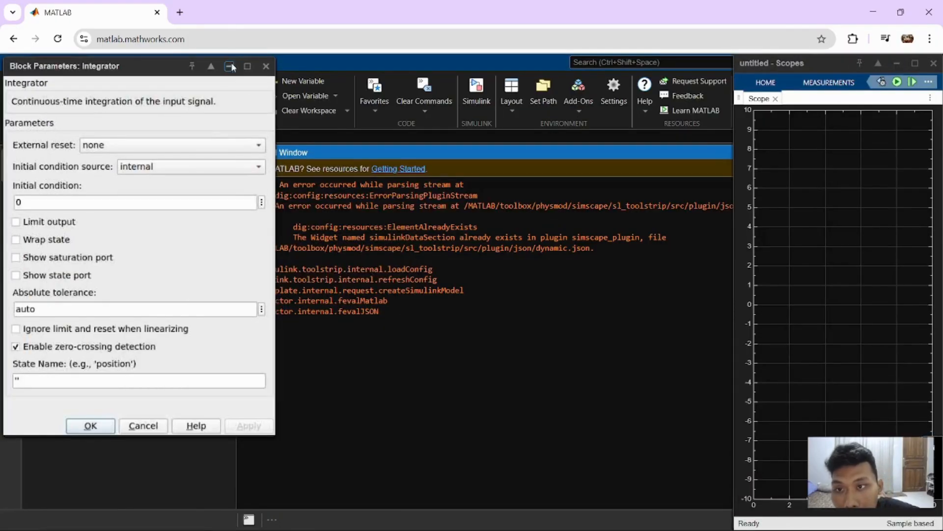
left_click(229, 66)
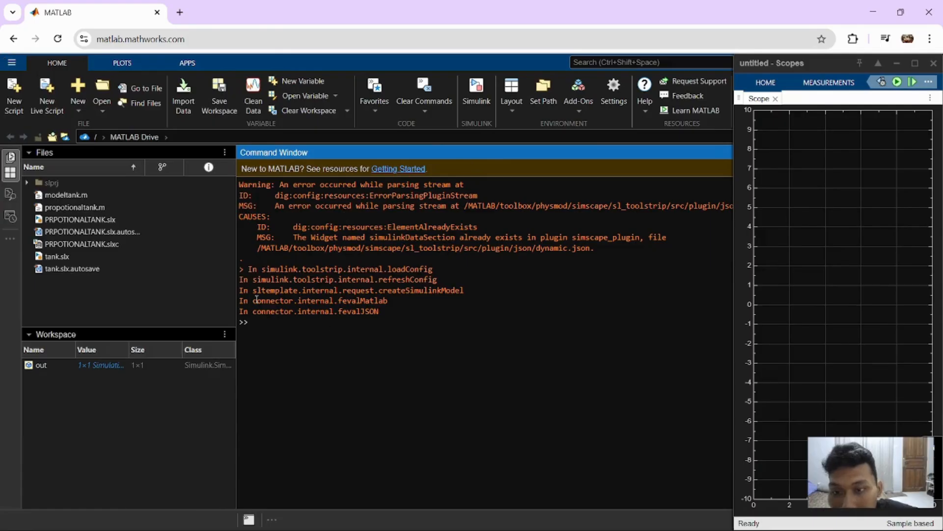
left_click(15, 93)
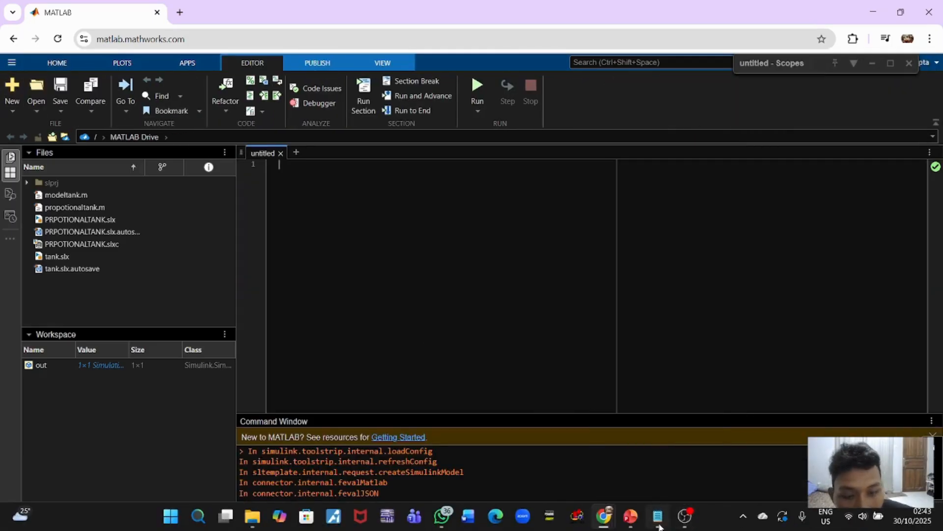
- Switch to Notepad, copy the Servo Motor parameter lines from R=10 through j=0.001, and paste them into the new MATLAB script
left_click(658, 520)
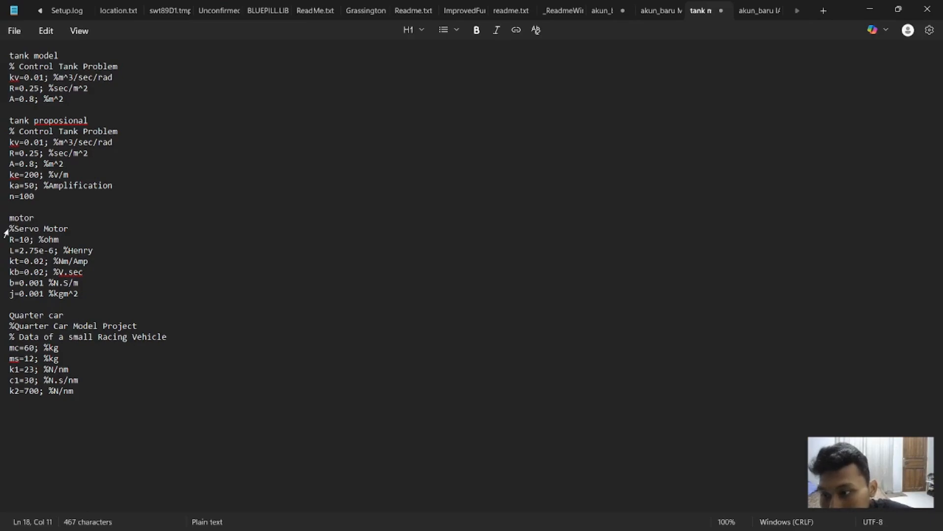
left_click_drag(5, 231, 83, 301)
key("ctrl+c")
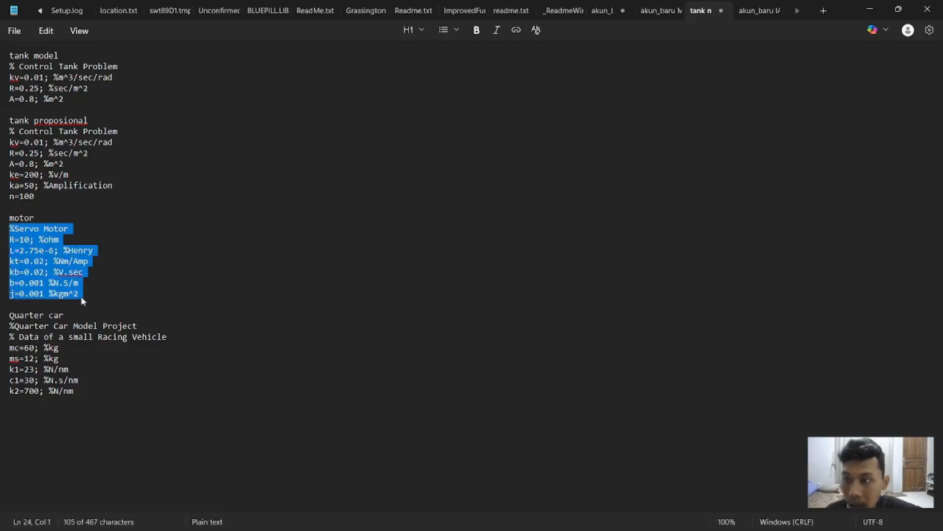
left_click(871, 11)
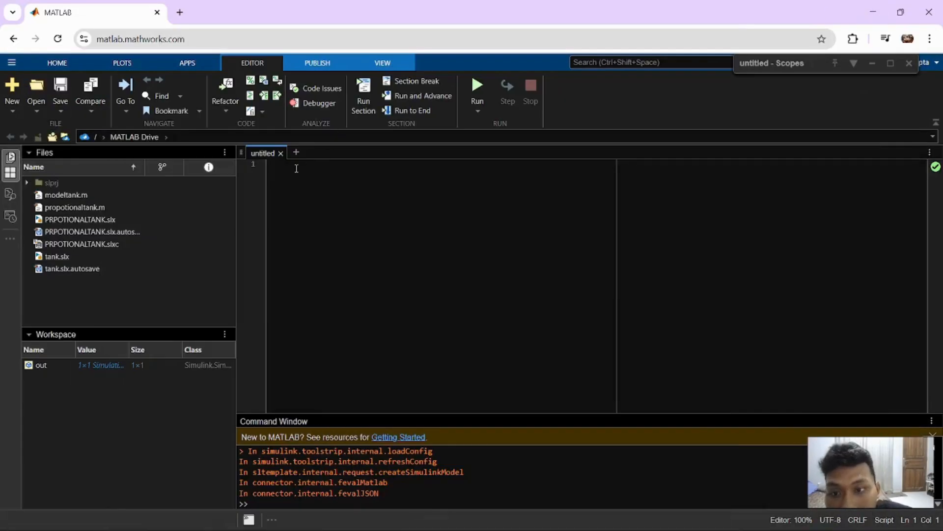
key("ctrl+v")
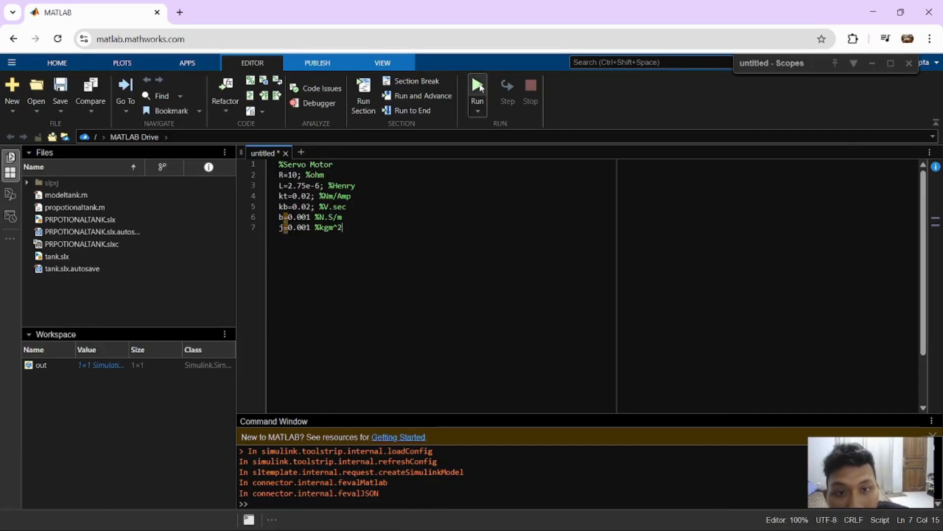
- Save the new script in MATLAB Drive under the name motordc
left_click(478, 86)
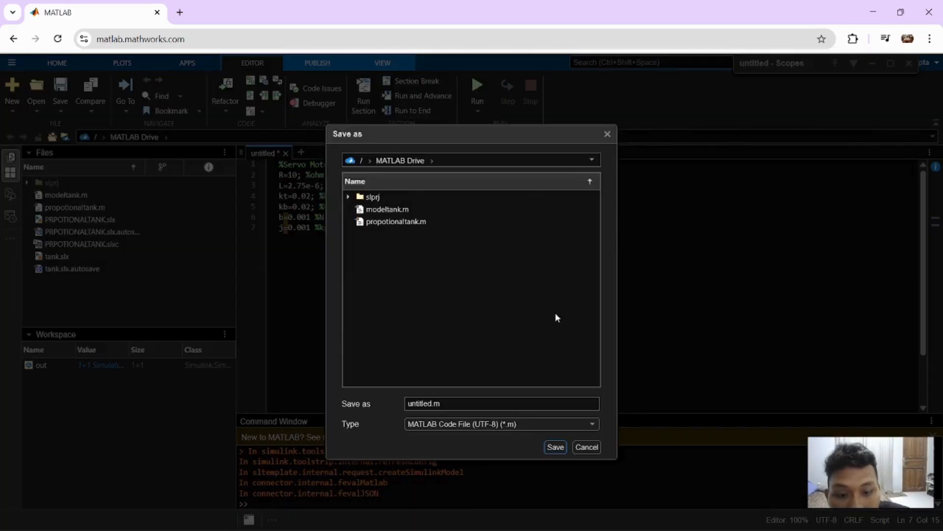
left_click(607, 134)
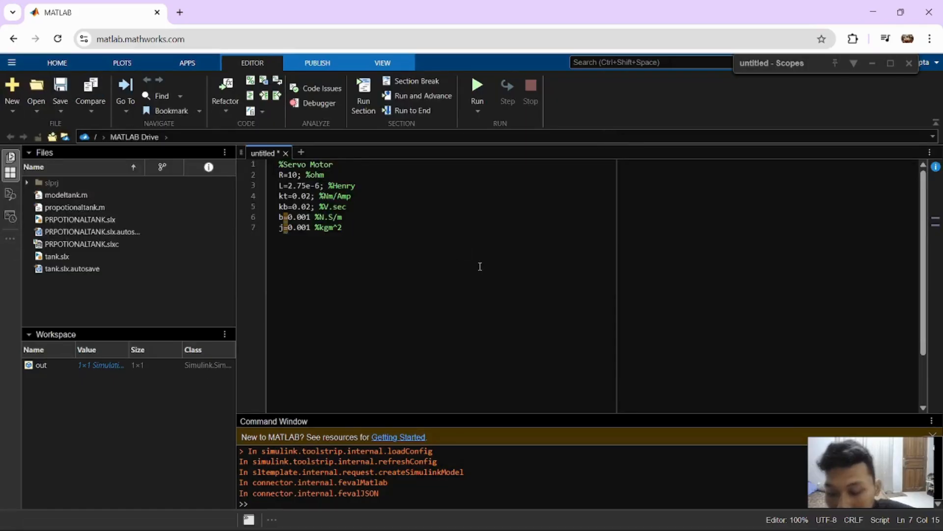
key("ctrl+s")
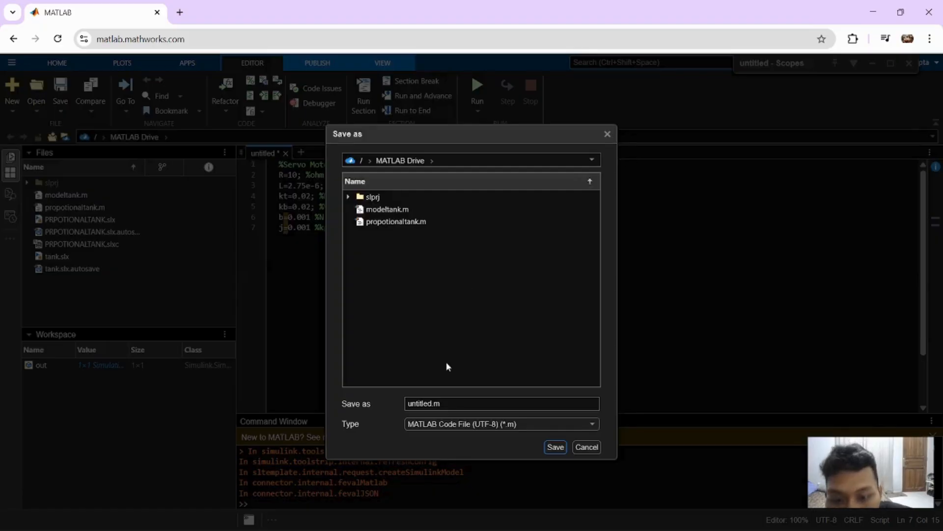
double_click(441, 404)
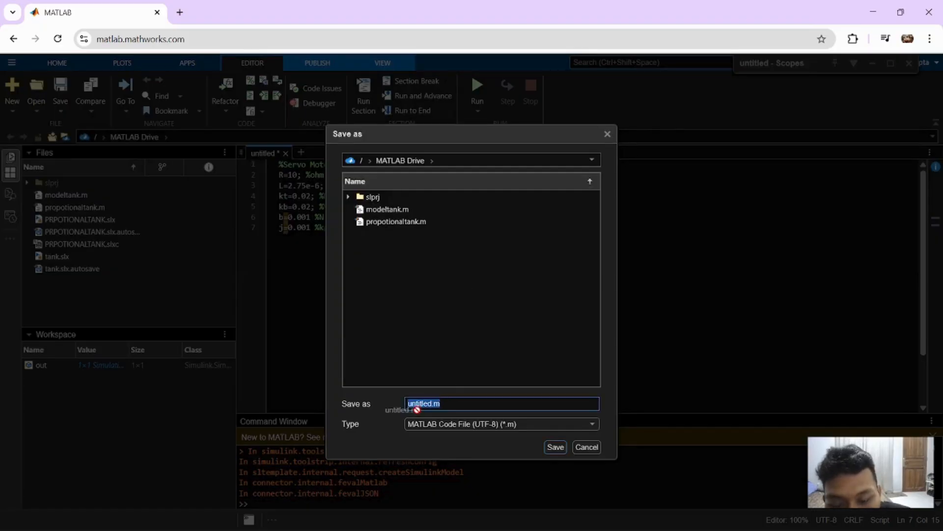
type("mo")
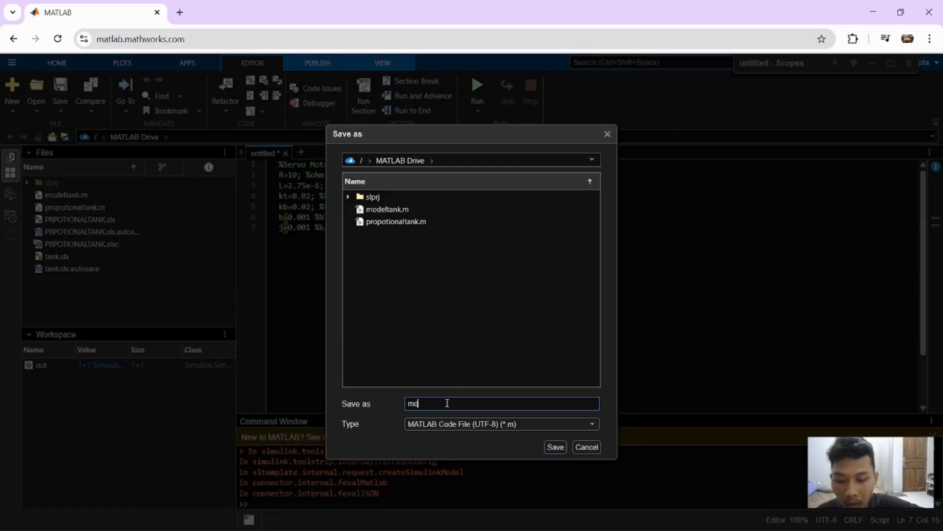
type("tords")
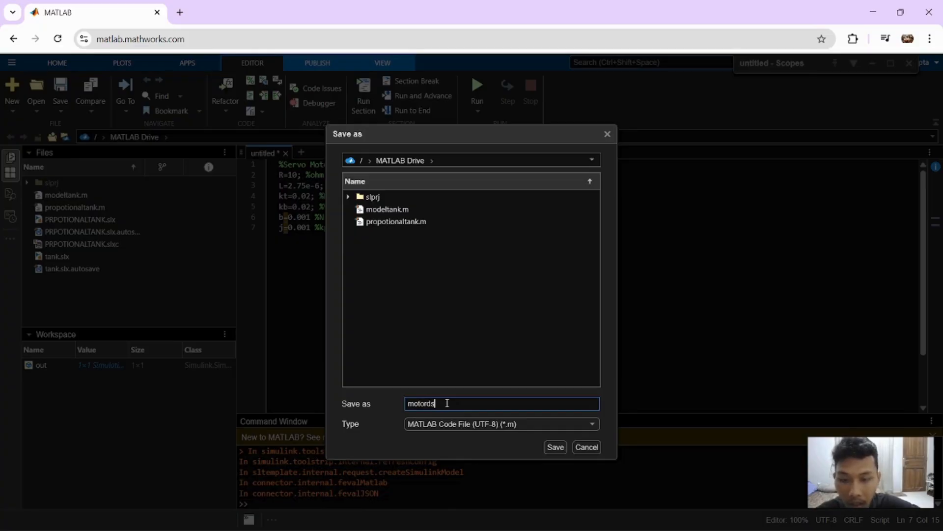
key("BackSpace")
type("c")
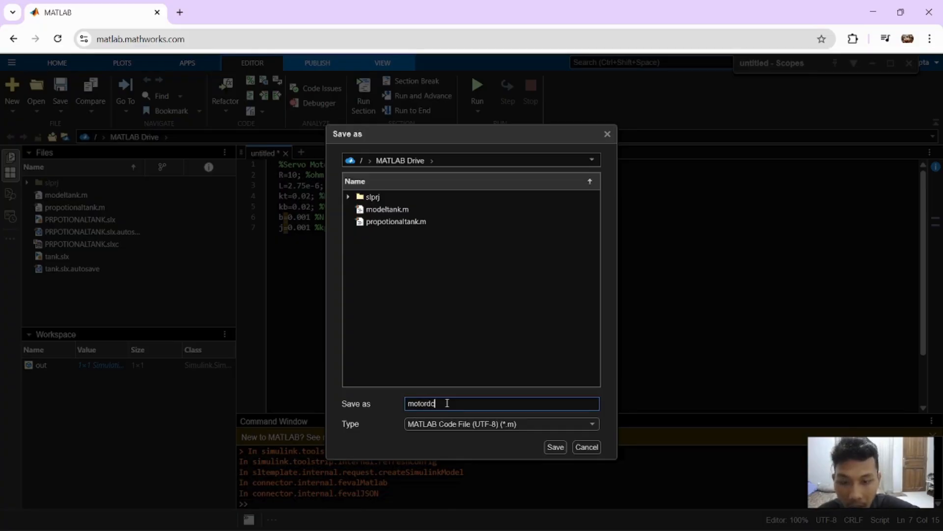
left_click(556, 447)
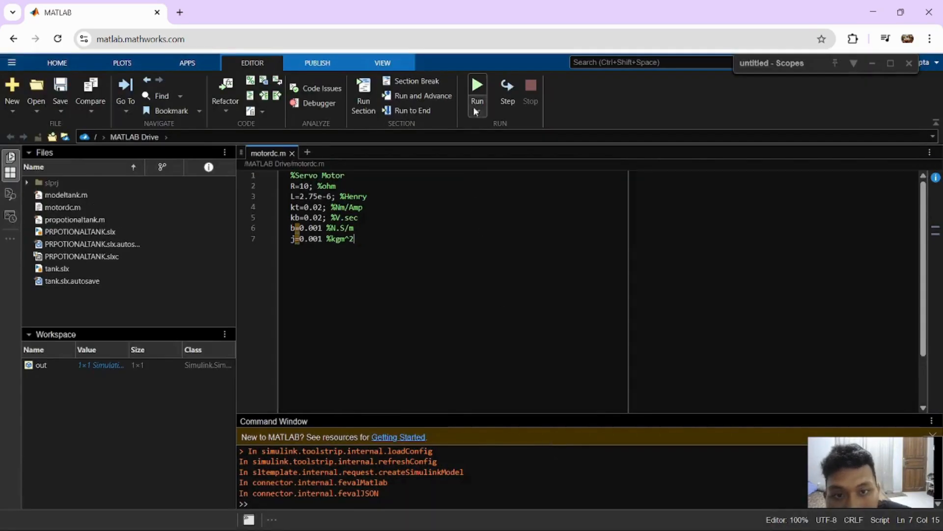
- Run the motordc script to load the motor parameters, and restore the untitled Simulink model to a maximized window
left_click(477, 87)
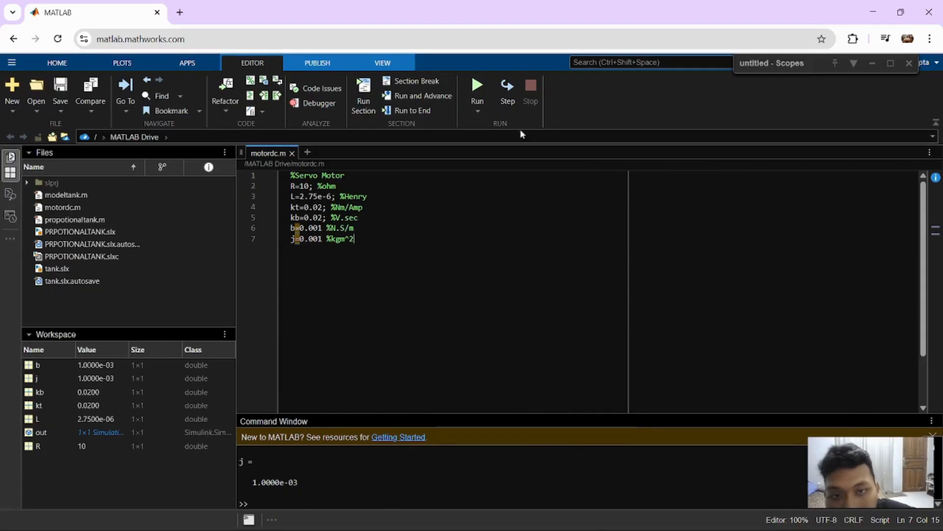
left_click(473, 89)
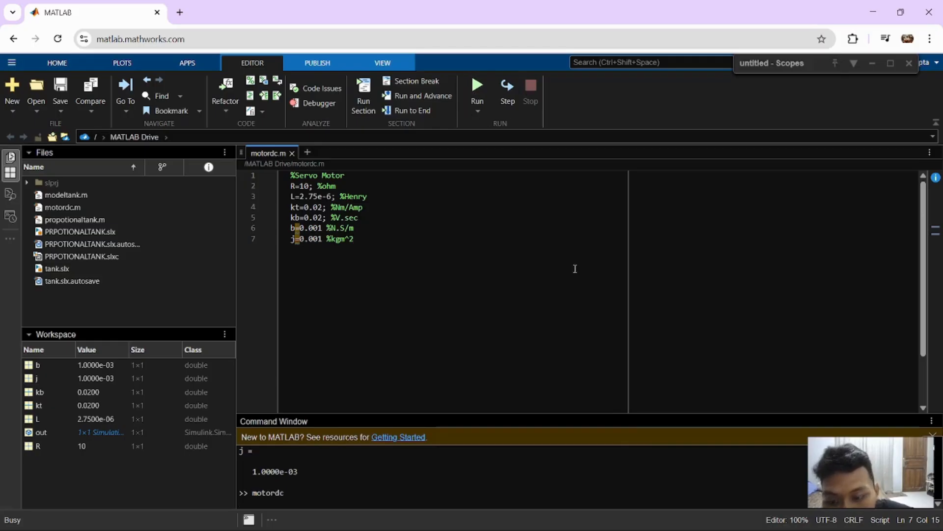
left_click(931, 450)
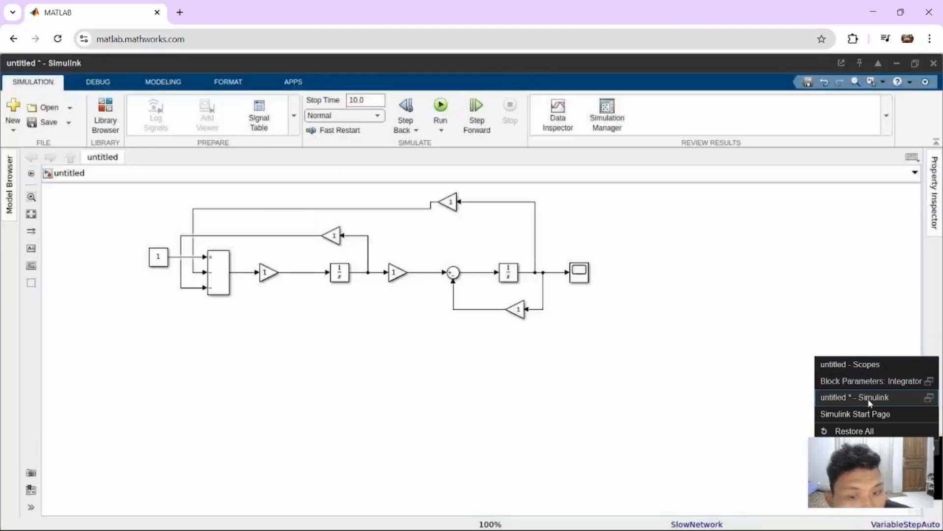
left_click(869, 397)
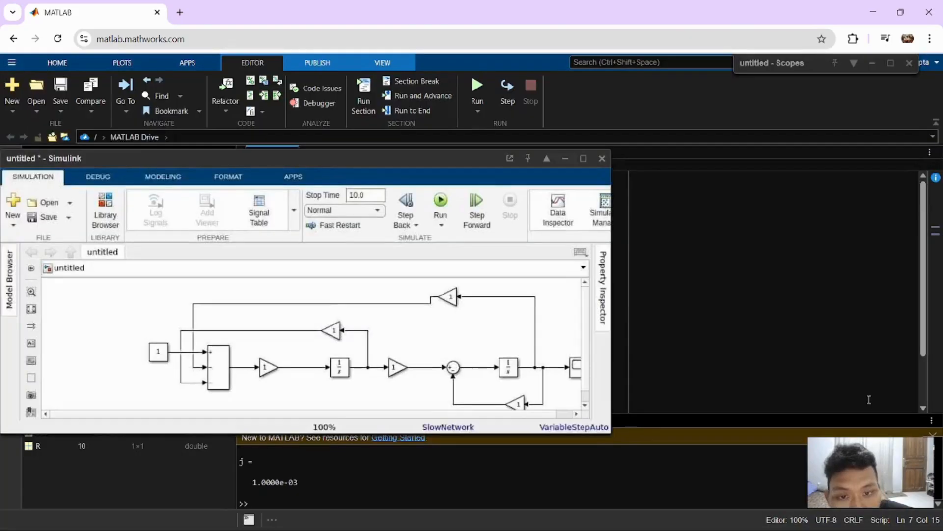
left_click(584, 158)
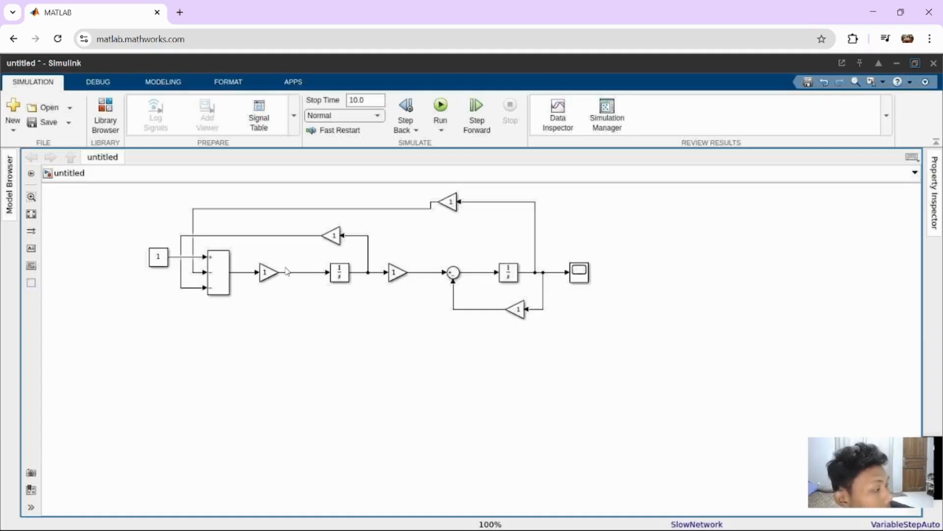
- Set the Gain between the Add block and the first Integrator to 1/L
double_click(269, 273)
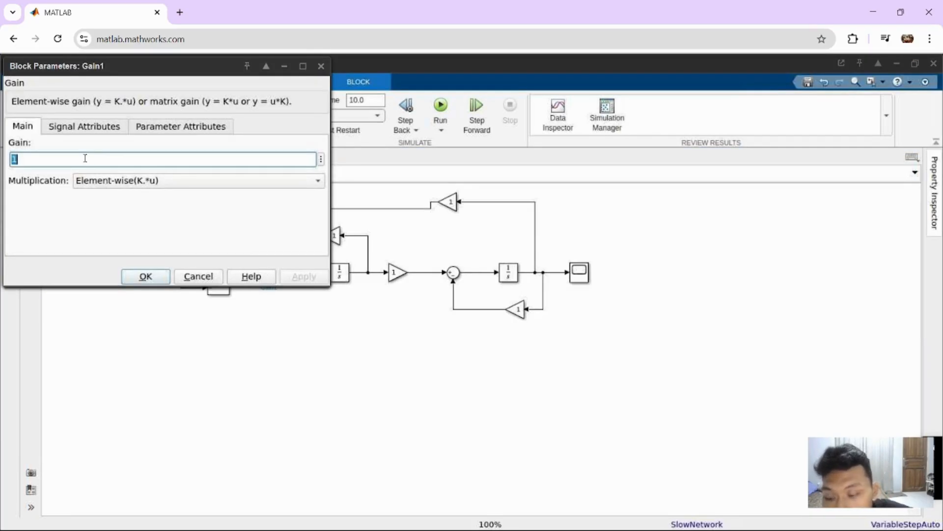
type("1/")
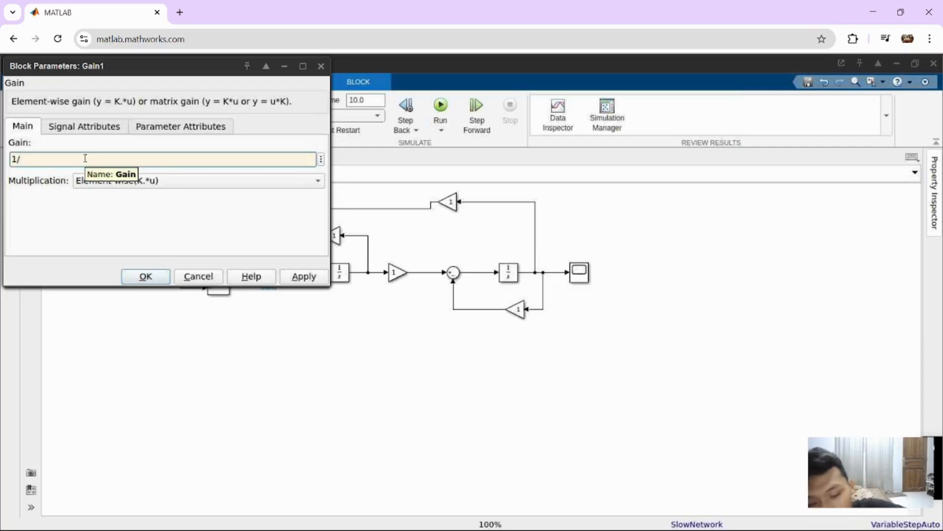
type("L")
key("Return")
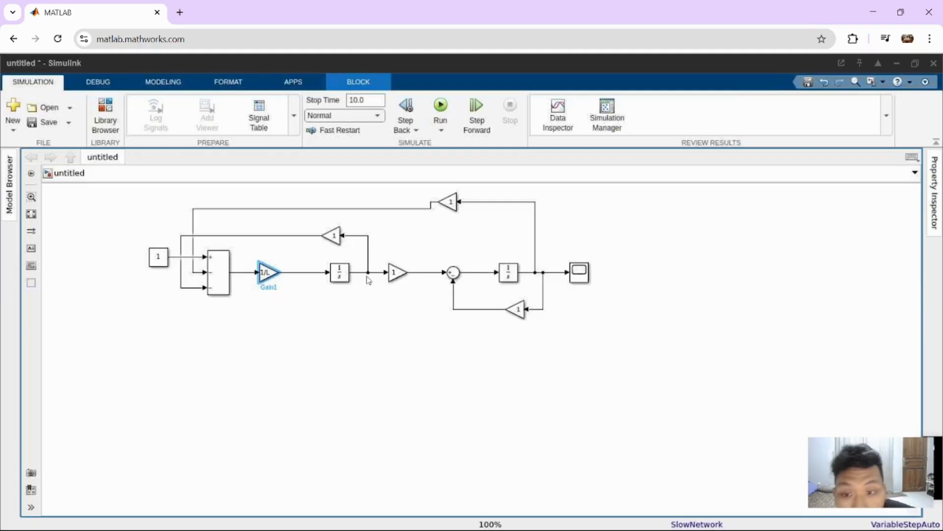
- Set the Gain between the first Integrator and the round Sum block to kt
left_click(392, 276)
double_click(392, 275)
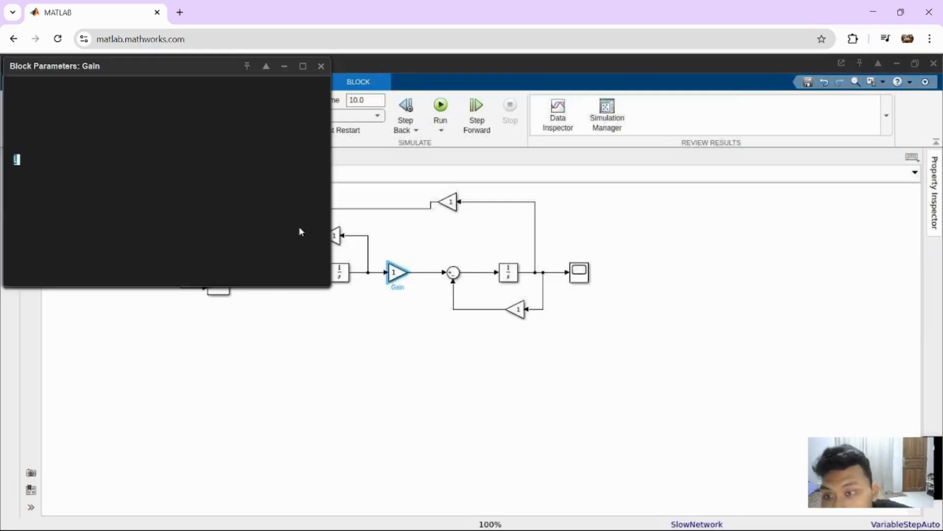
type("K")
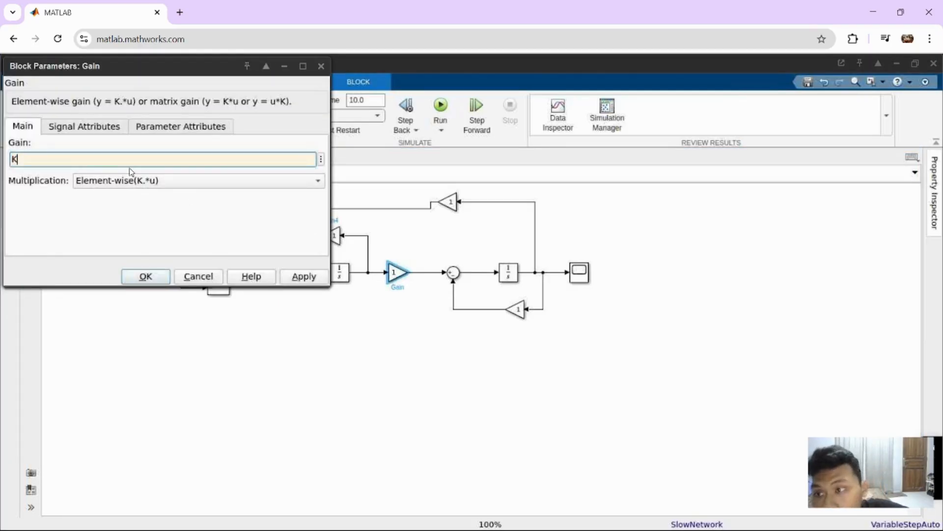
key("BackSpace")
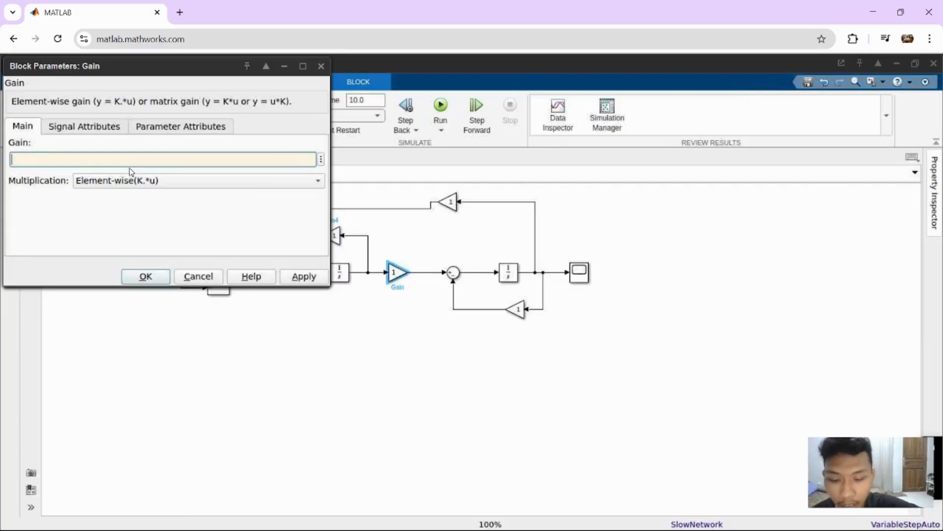
type("kt")
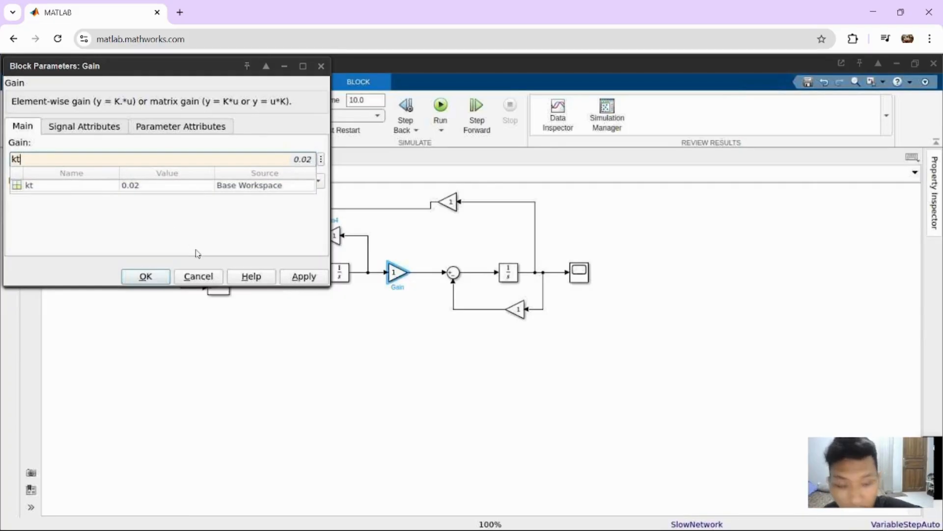
key("Return")
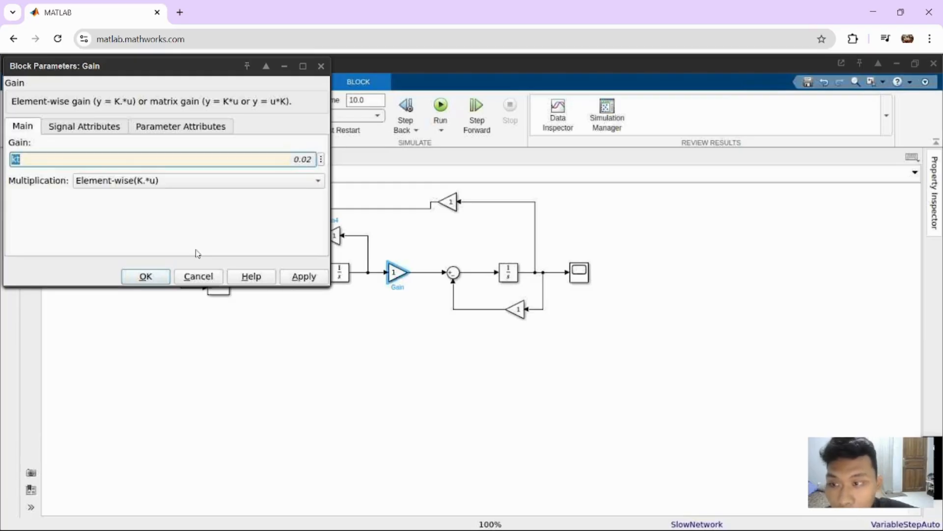
key("Return")
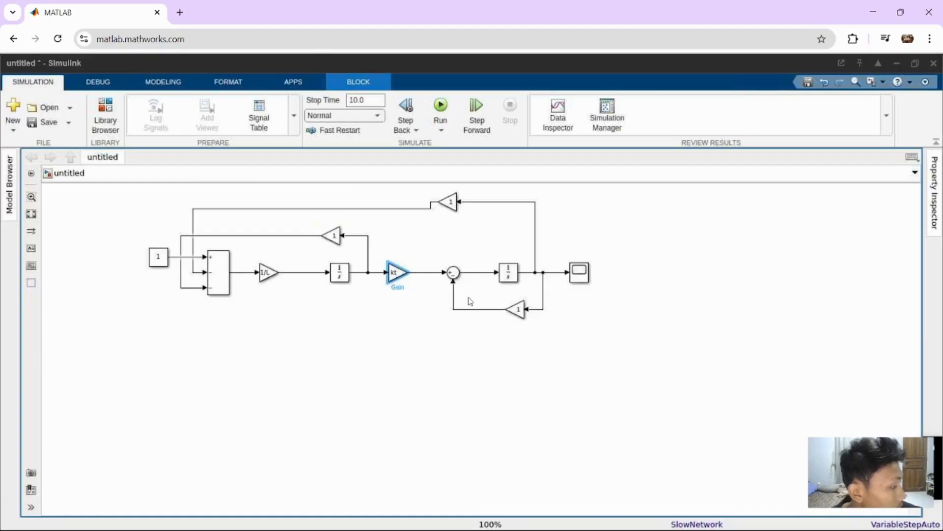
left_click(508, 273)
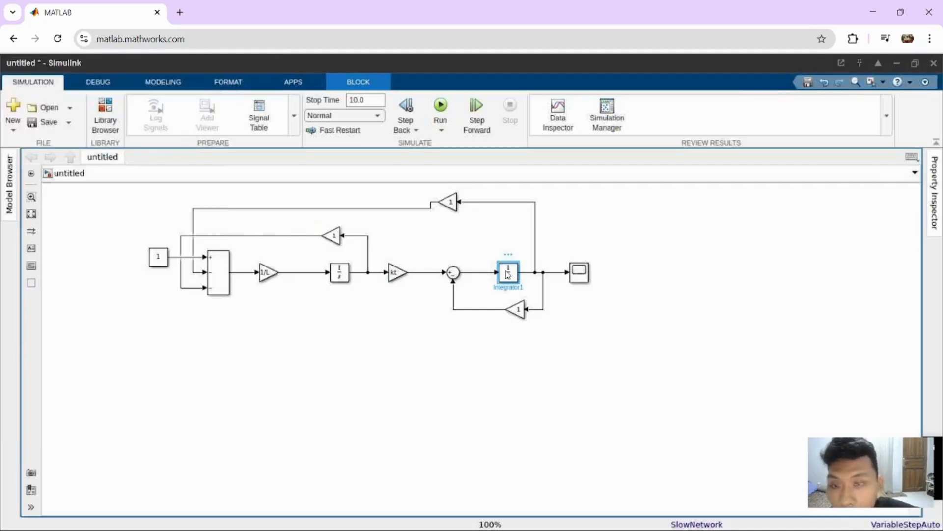
double_click(508, 274)
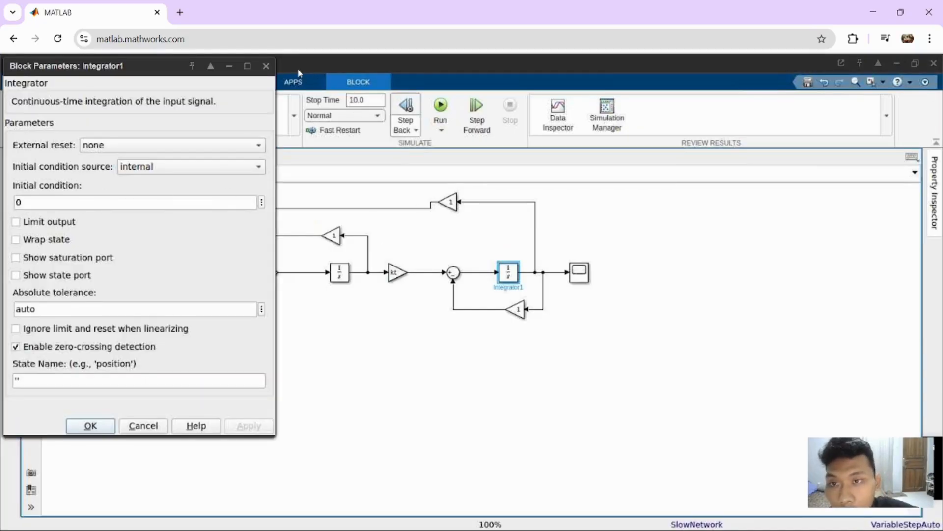
left_click(266, 66)
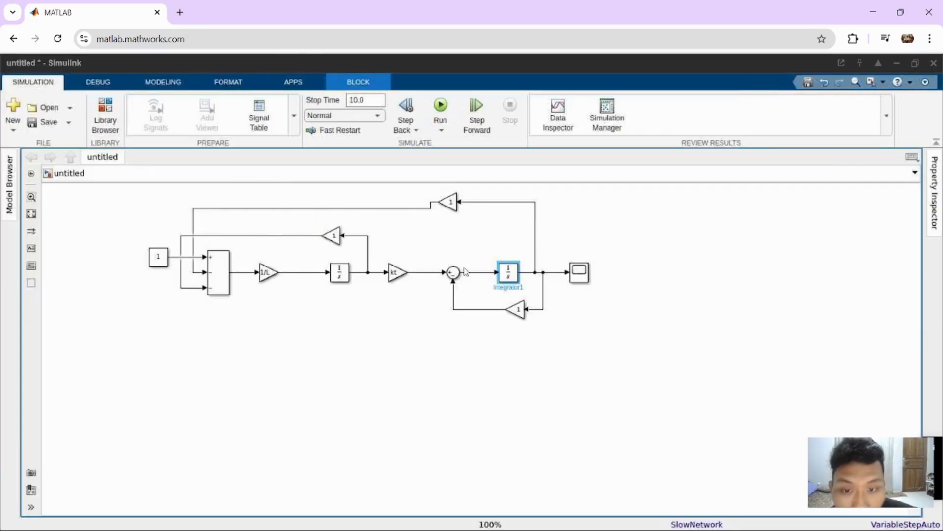
- Replace the direct line between the round Sum block and the second Integrator with a connected copy of the kt Gain, shifting the Integrator to make room
left_click(395, 274)
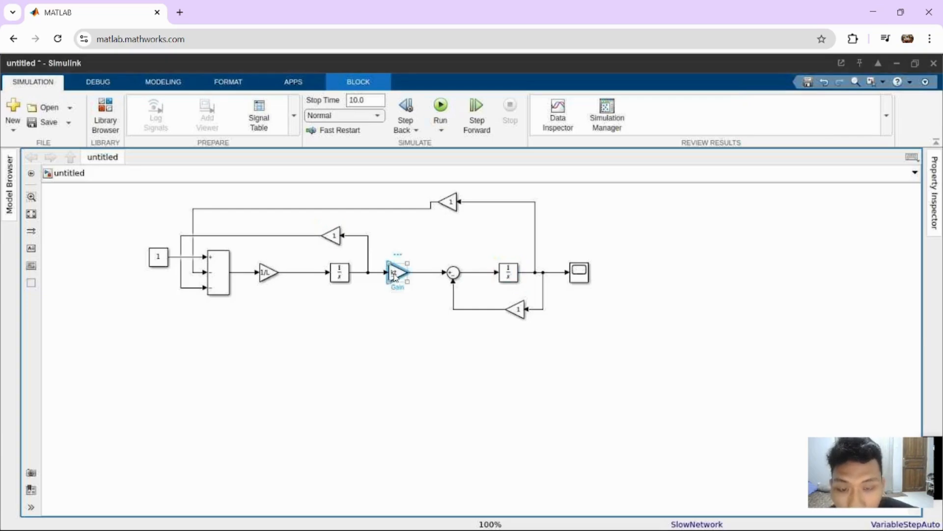
left_click(479, 274)
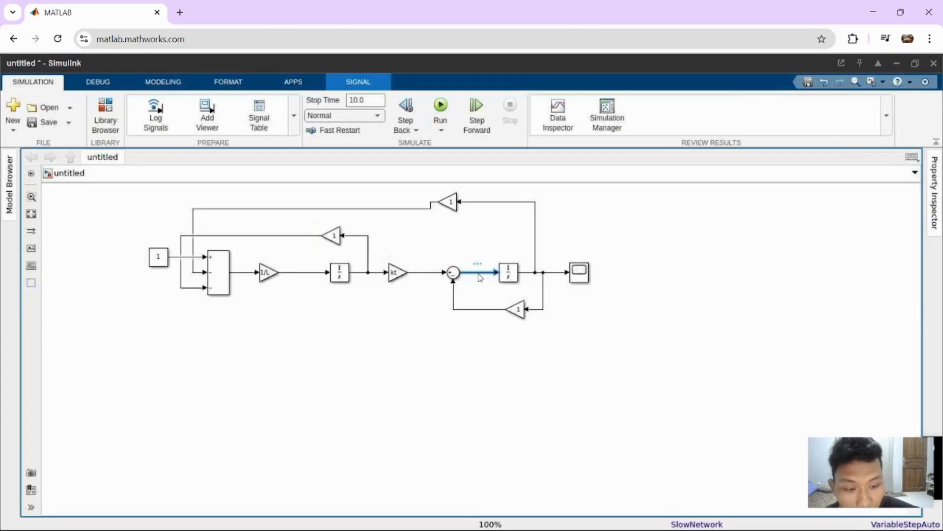
key("Delete")
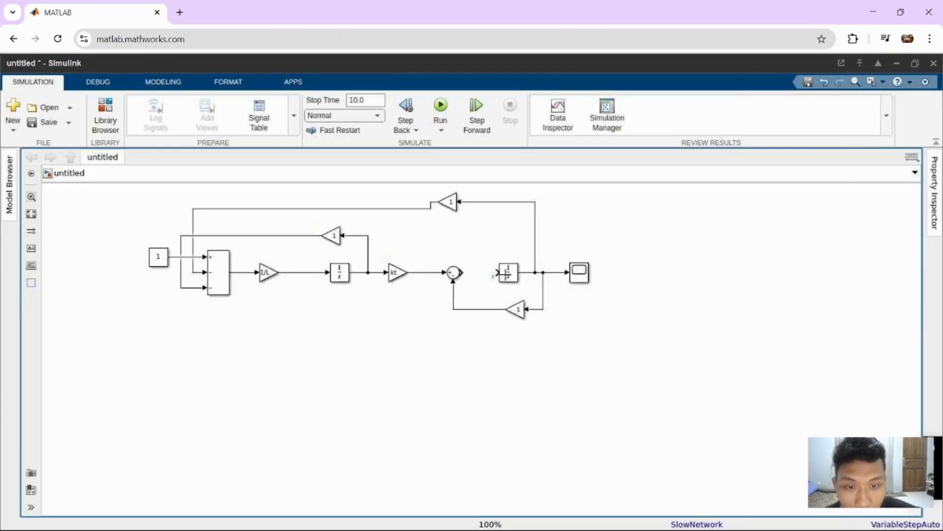
left_click_drag(516, 277, 523, 277)
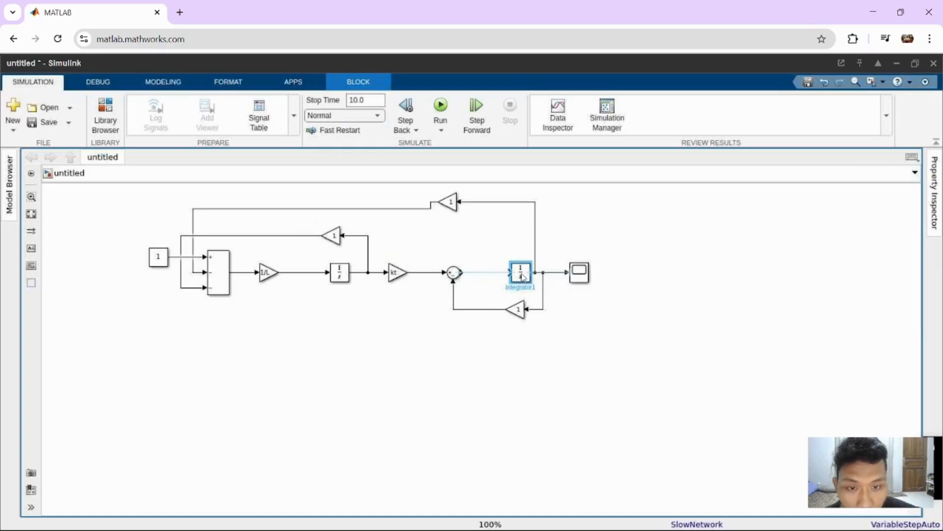
left_click(486, 274)
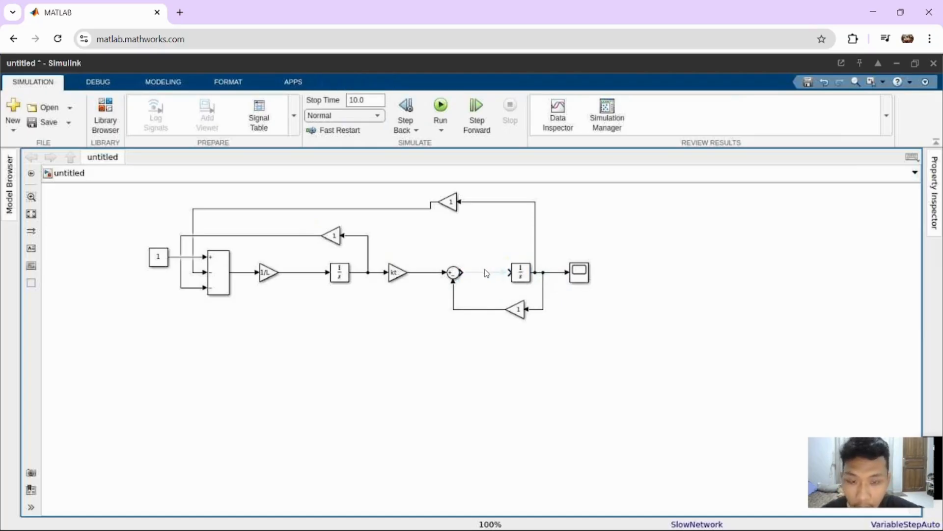
key("ctrl+v")
left_click_drag(490, 277, 483, 274)
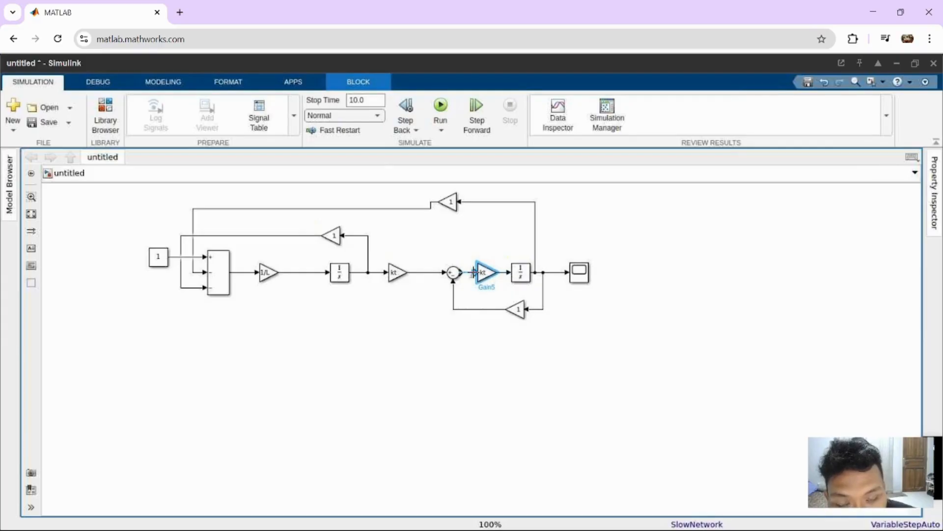
- Set the Gain between the round Sum block and the second Integrator to 1/j
left_click(483, 273)
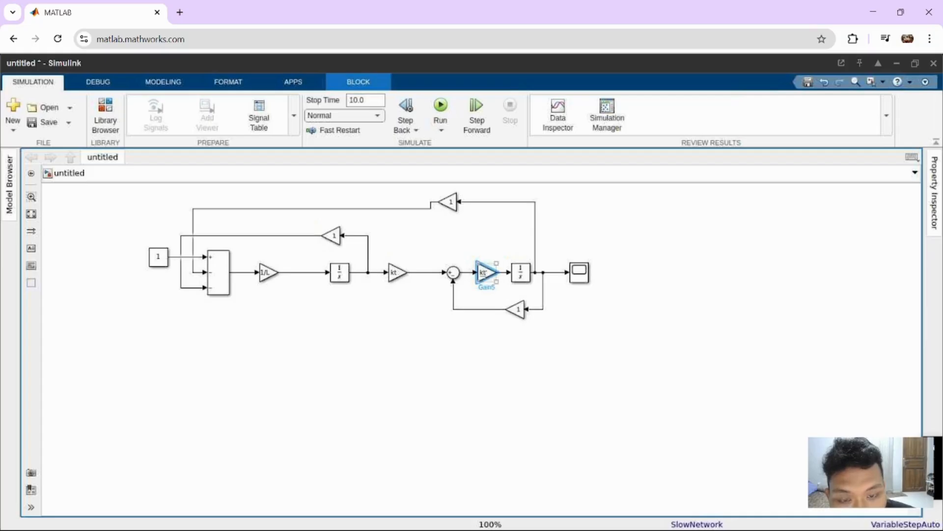
double_click(484, 273)
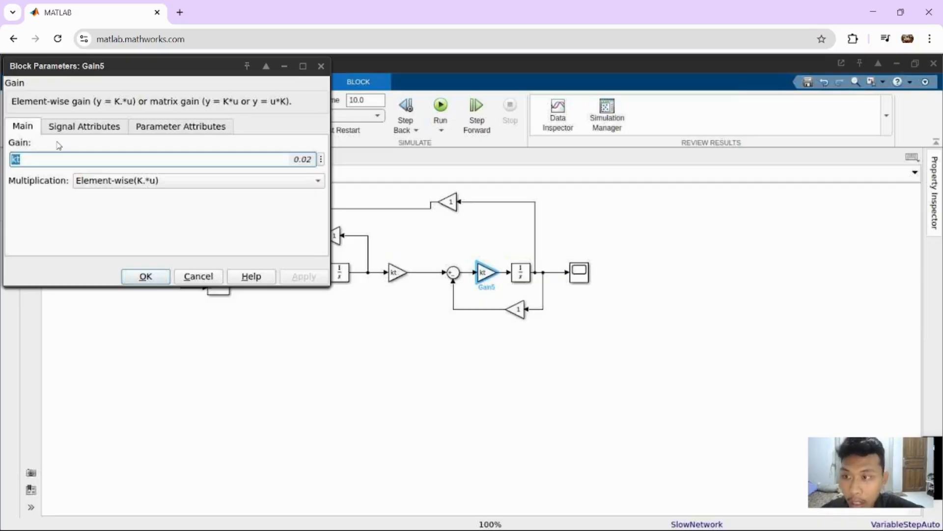
type("1")
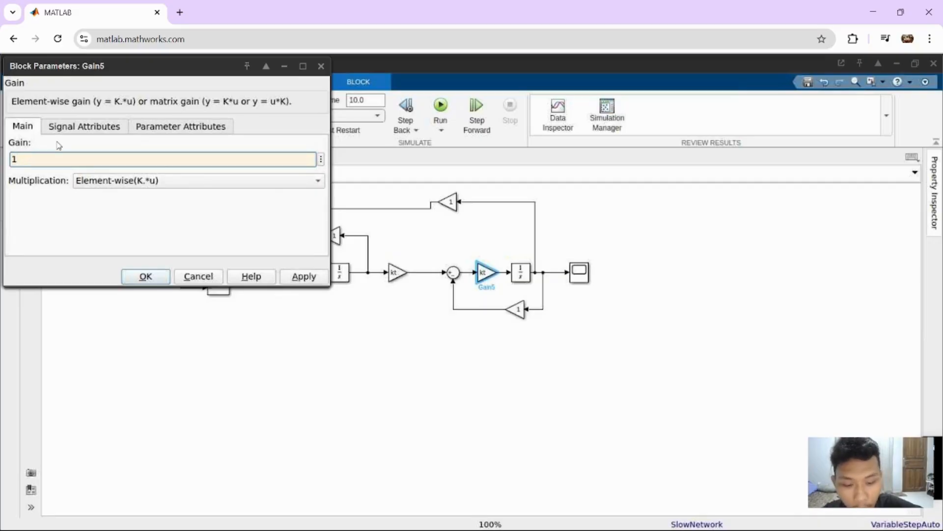
type("/j")
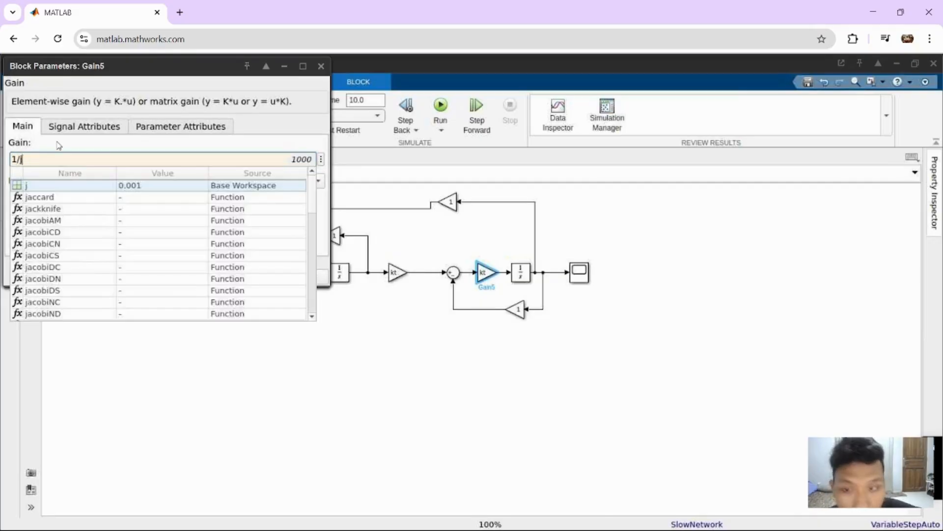
key("Return")
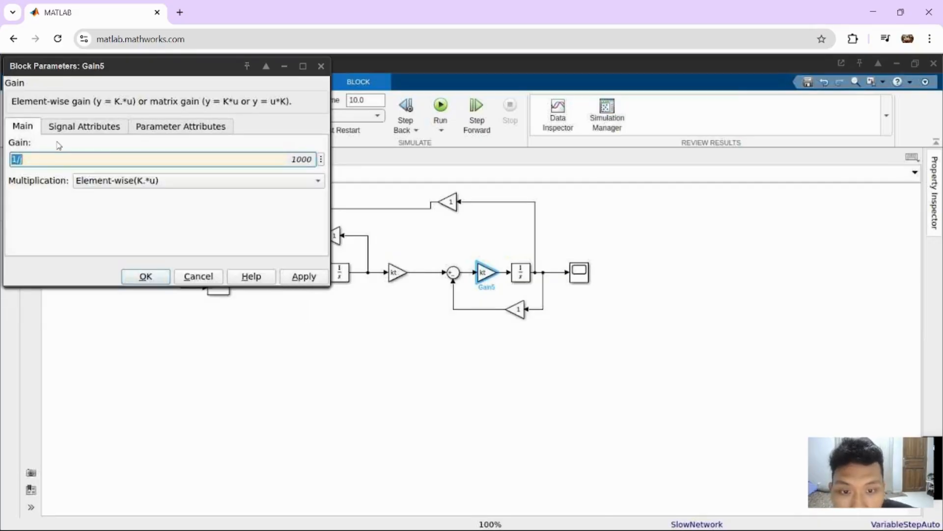
left_click(164, 278)
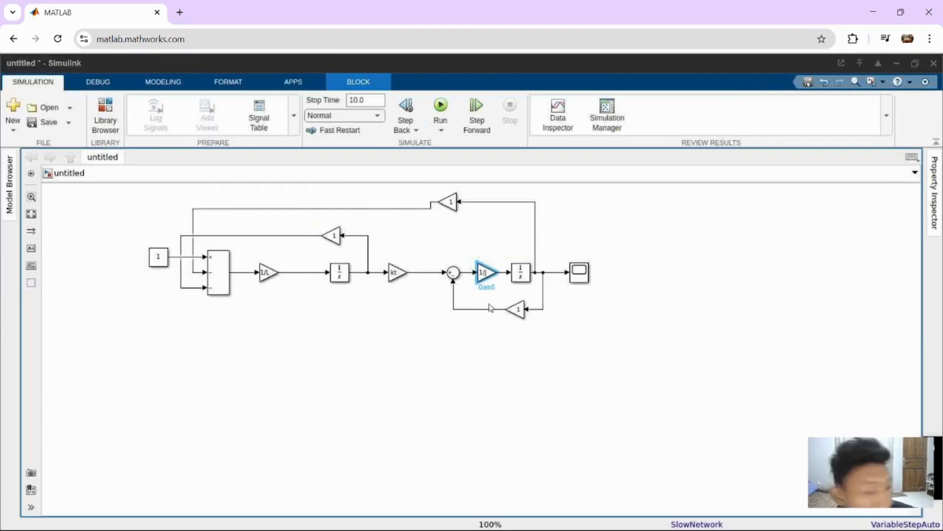
- Set the Gain in the lower feedback loop to the round Sum block to b
left_click(514, 314)
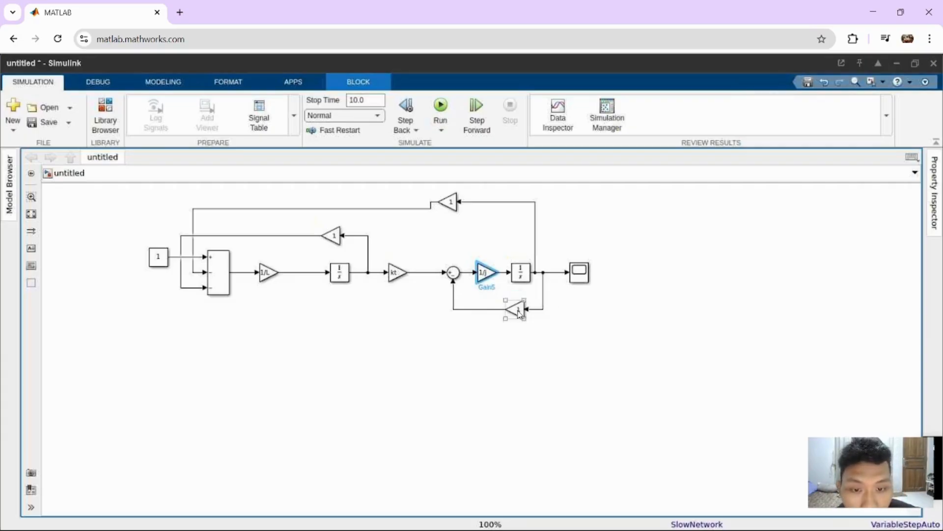
double_click(519, 312)
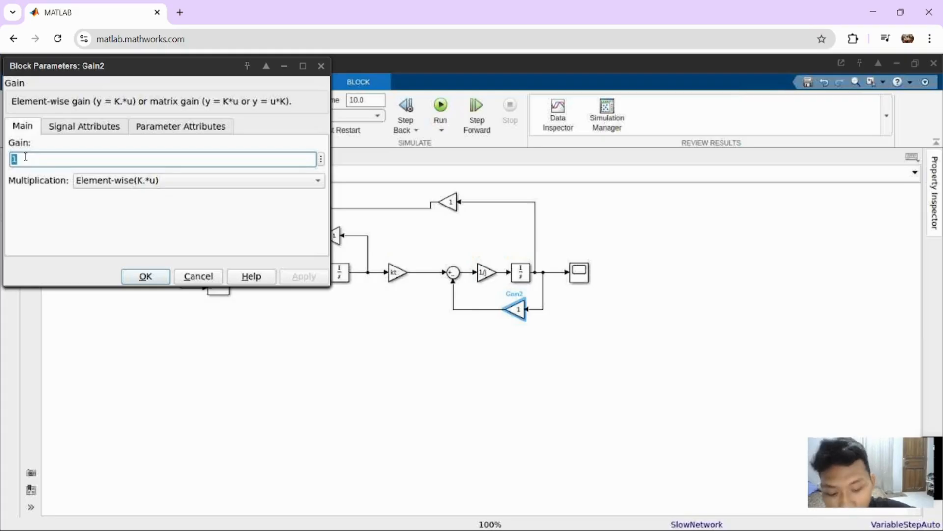
type("b")
key("Return")
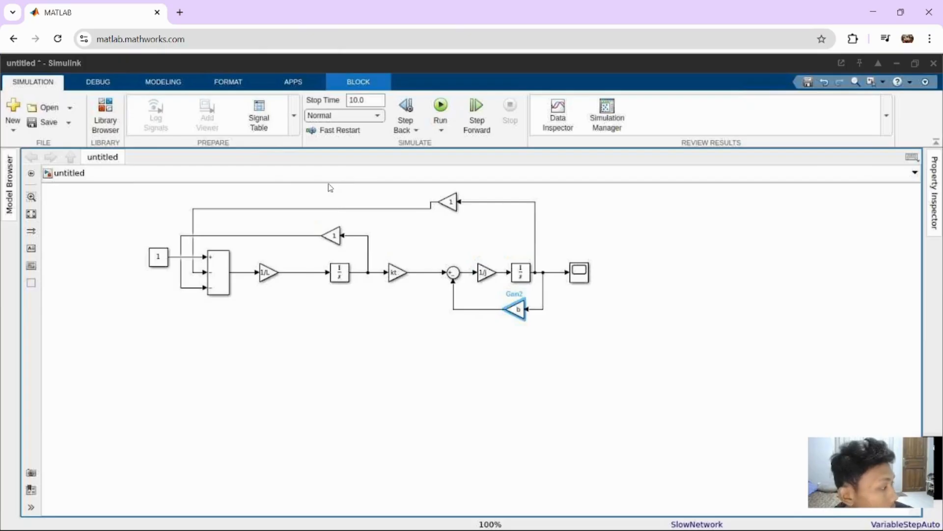
- Set the Gain in the uppermost feedback path from the second Integrator to the Add block to kb
double_click(451, 203)
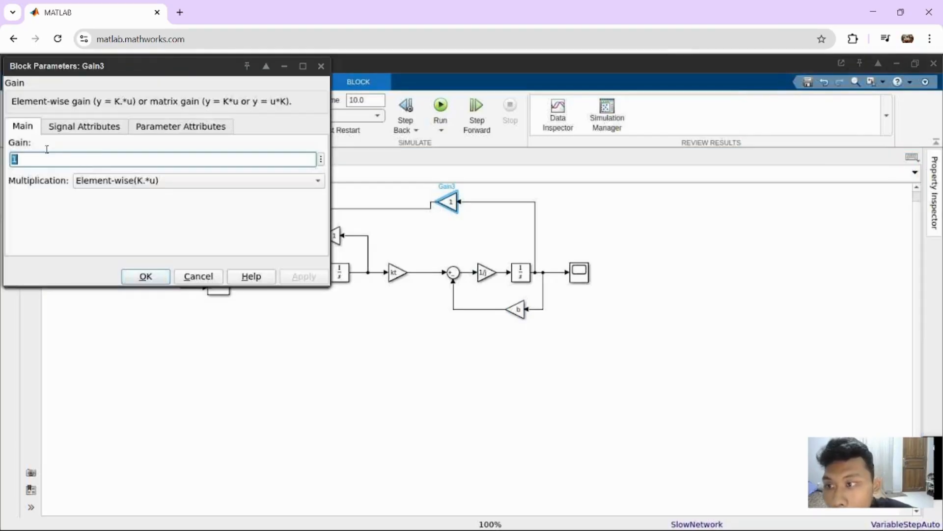
type("kb")
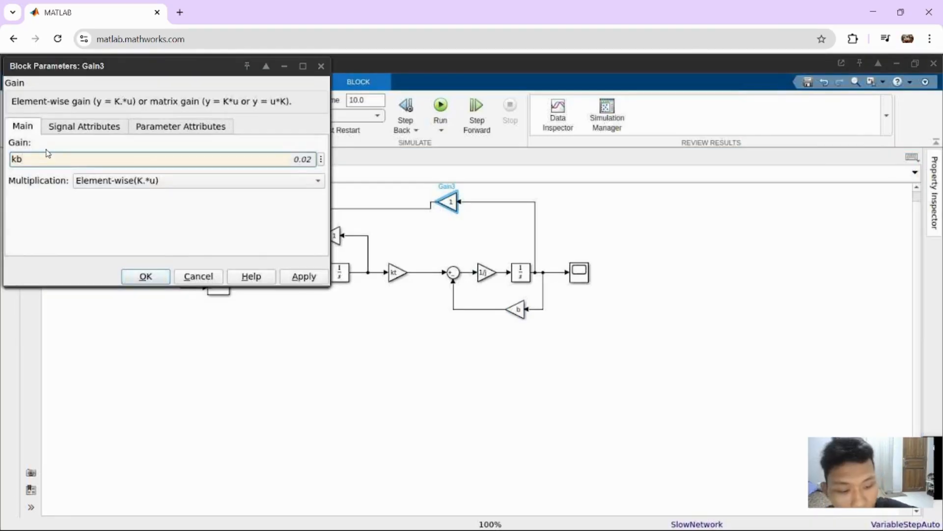
key("Return")
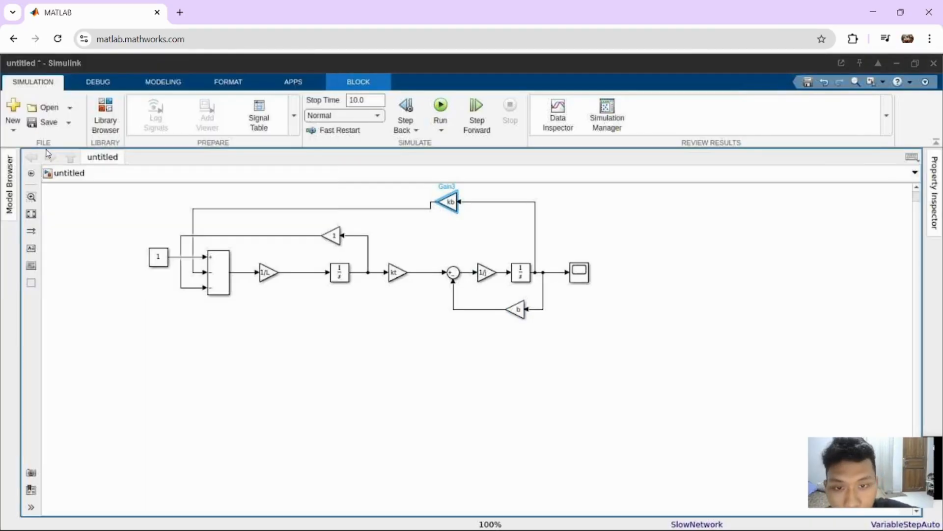
- Set the Gain in the feedback path from the first Integrator to the Add block to the workspace variable R
double_click(339, 237)
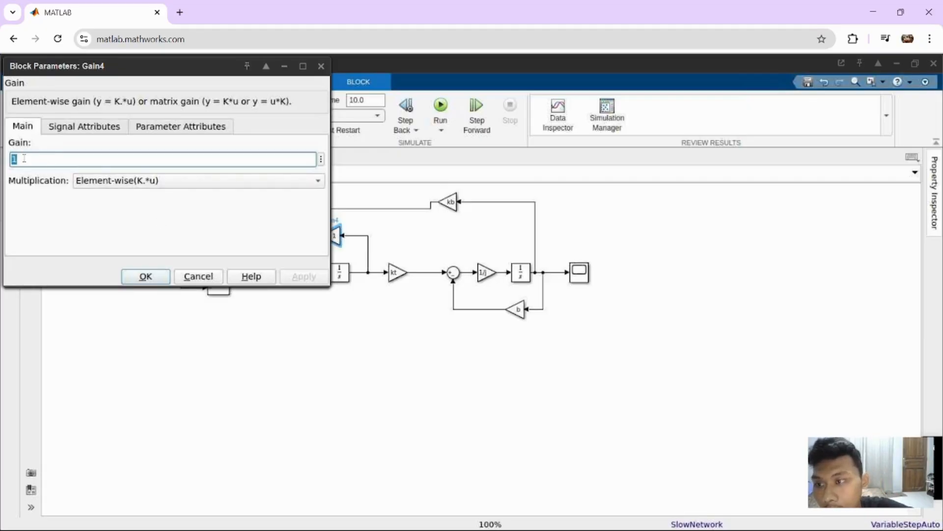
key("BackSpace")
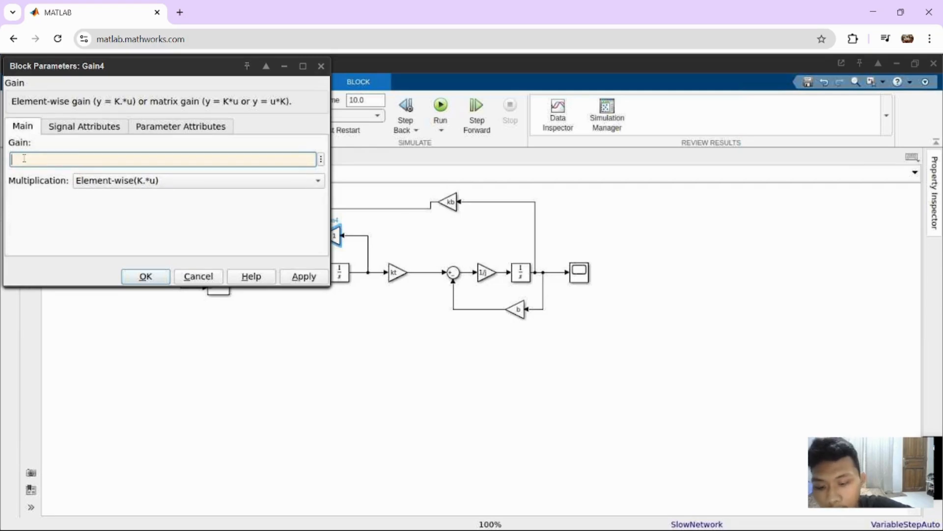
key("Return")
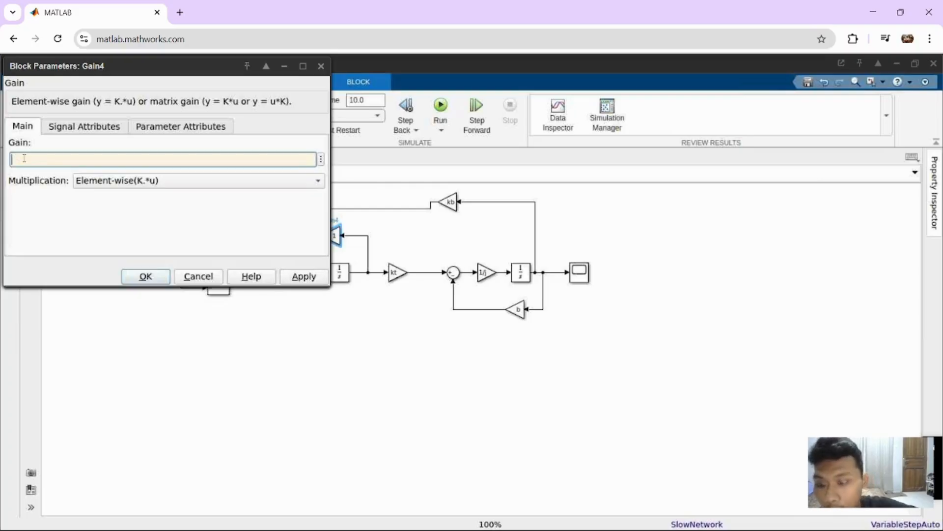
type("r")
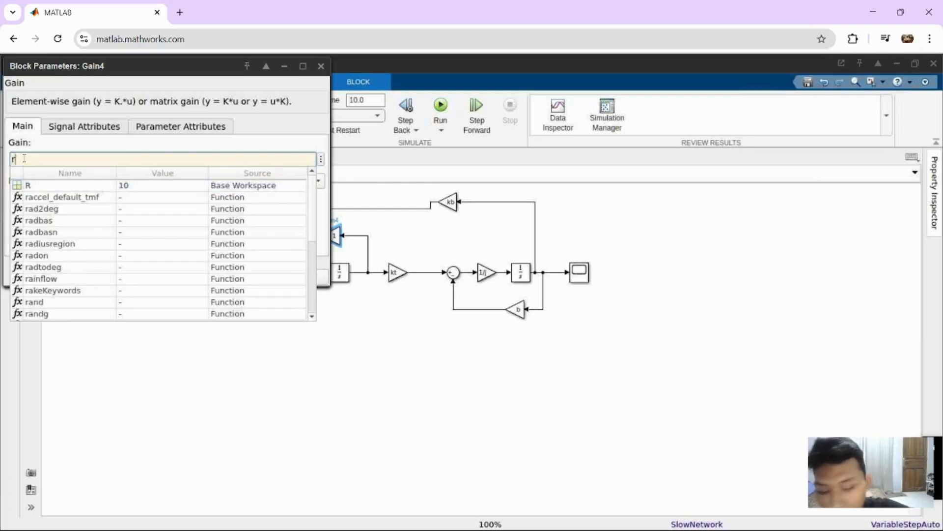
left_click(34, 185)
left_click(146, 276)
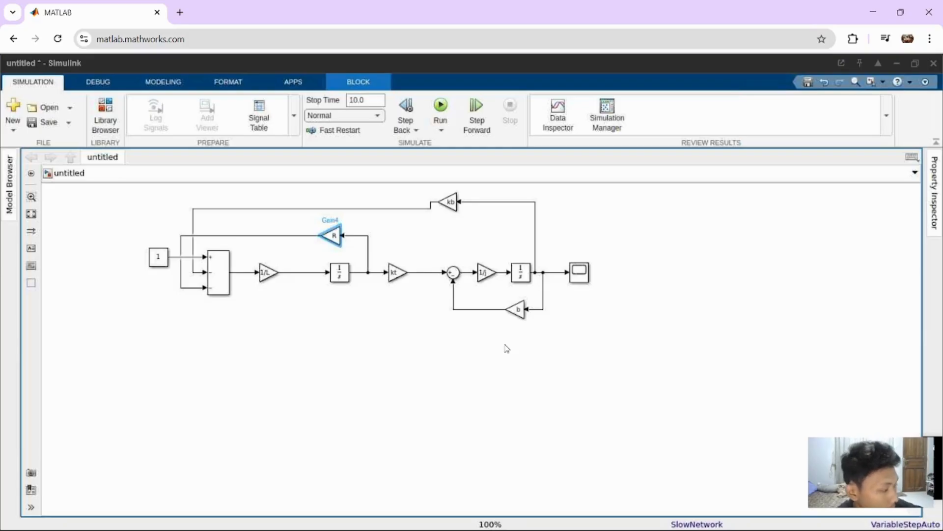
- Set the Constant input block's value to 5
double_click(158, 256)
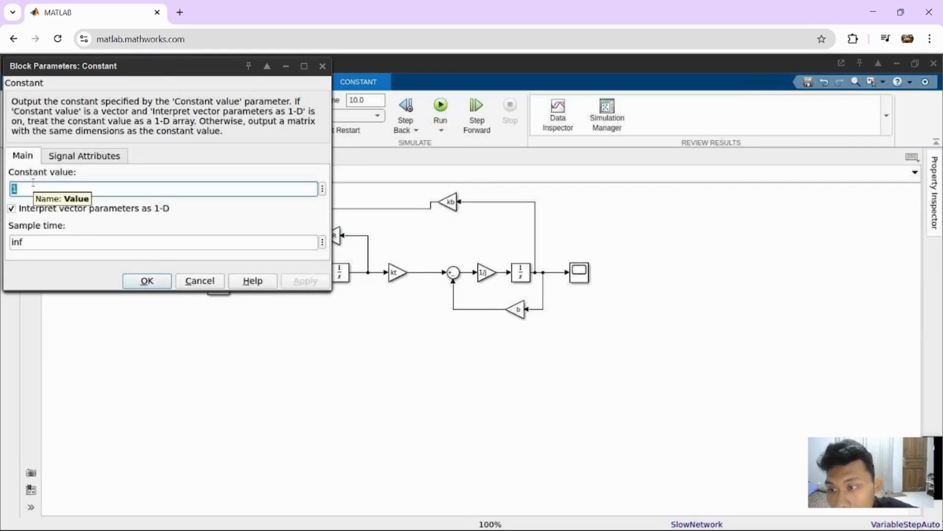
type("5")
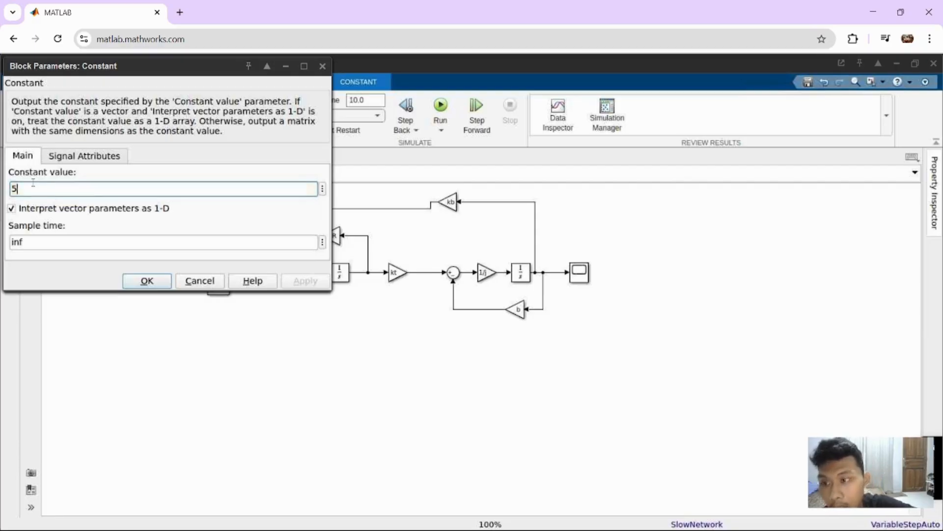
key("Return")
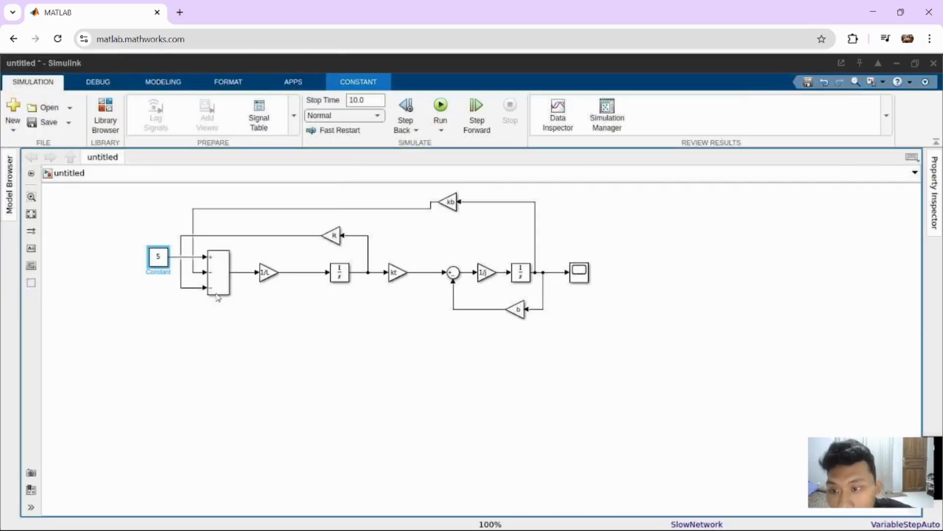
left_click(238, 354)
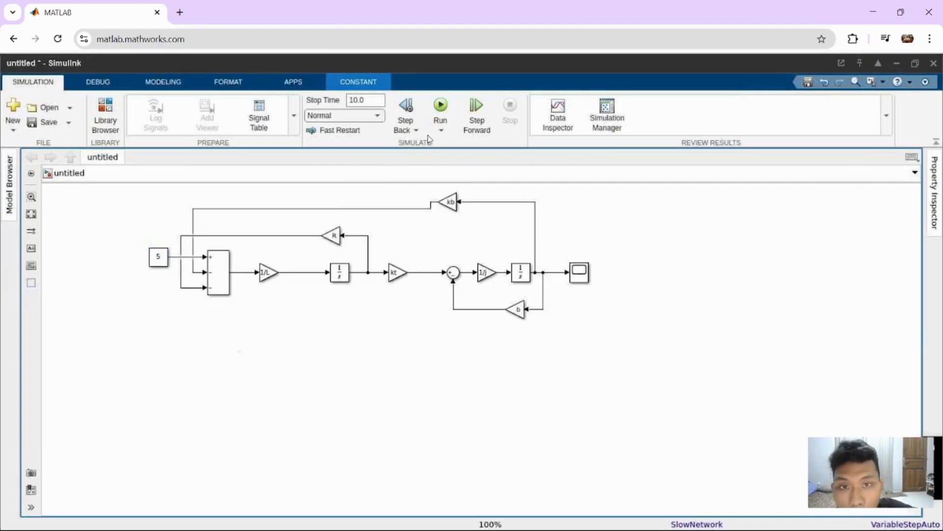
- Run the simulation, view the Scope's response curve in a maximized window, and return to the model
left_click(441, 106)
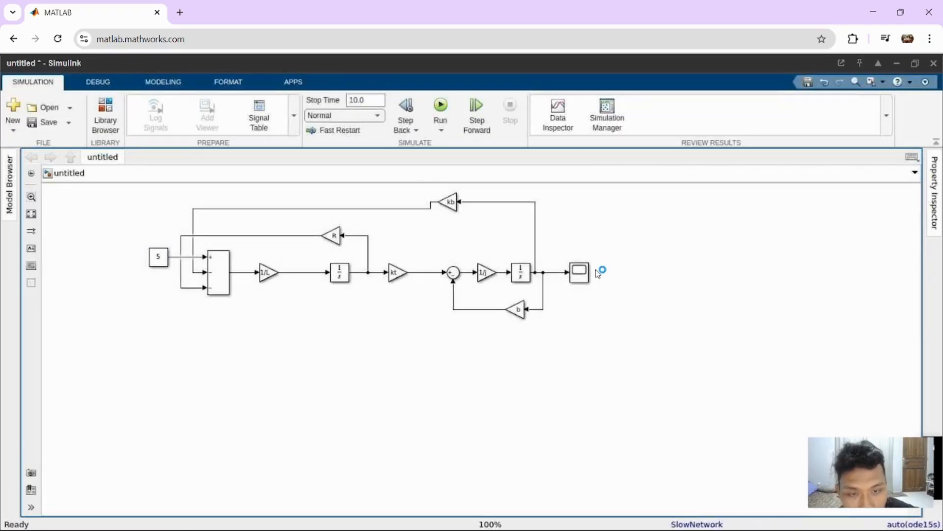
double_click(583, 275)
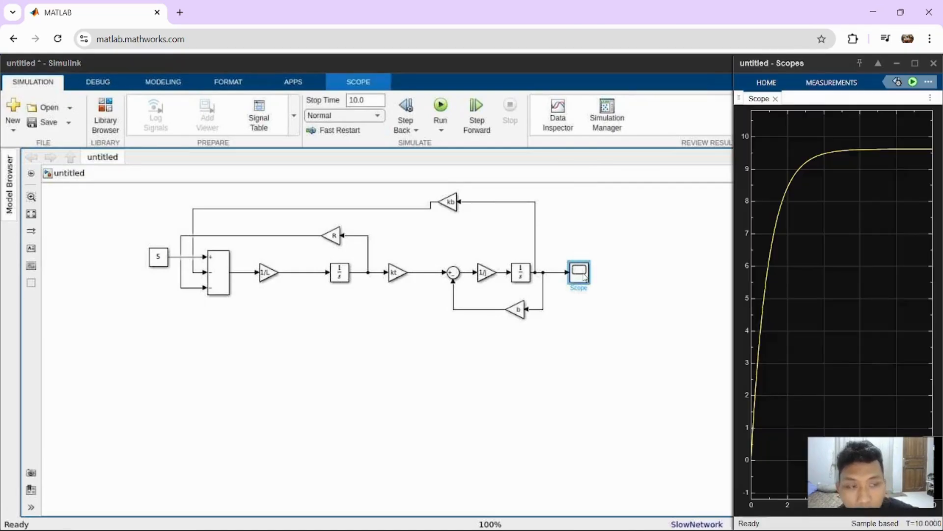
left_click(916, 65)
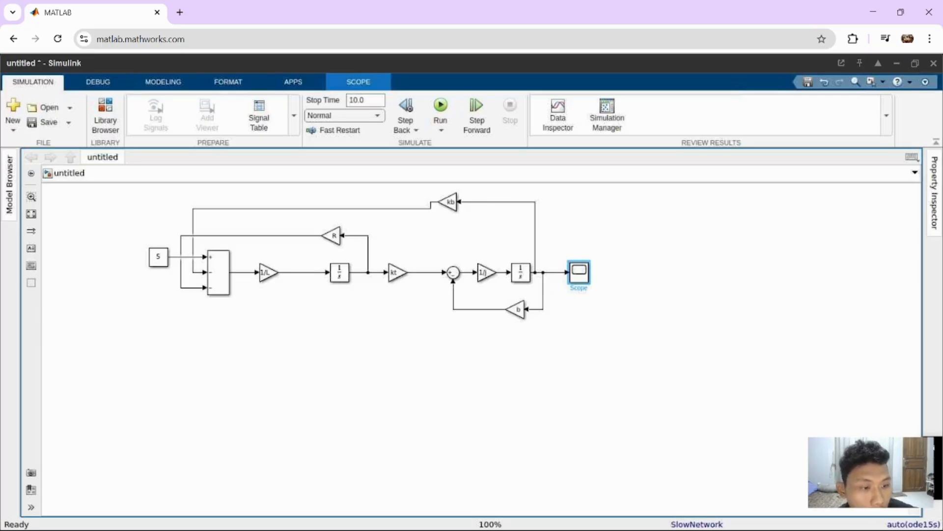
left_click(937, 447)
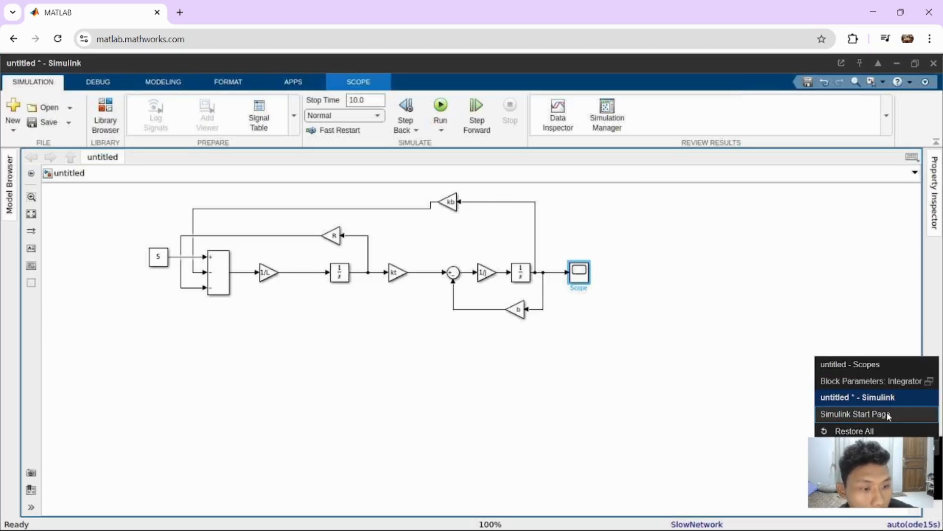
left_click(884, 363)
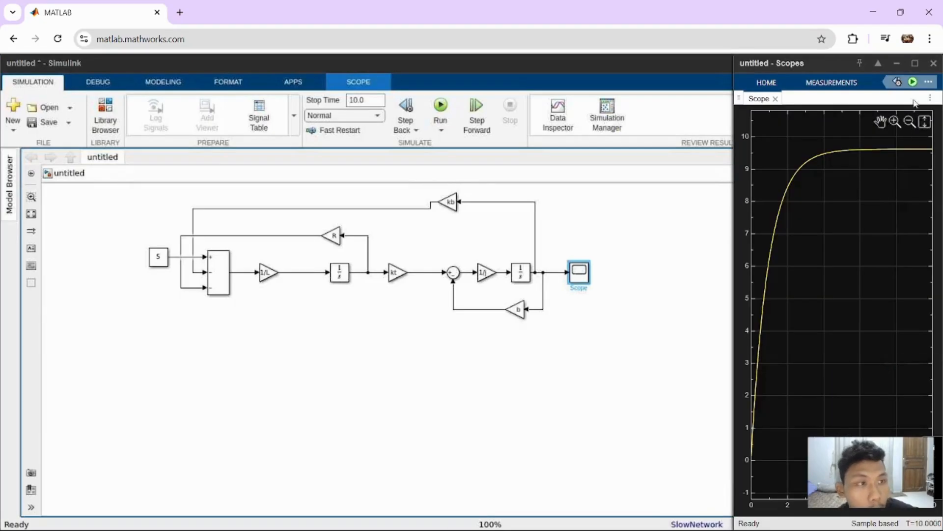
left_click(915, 63)
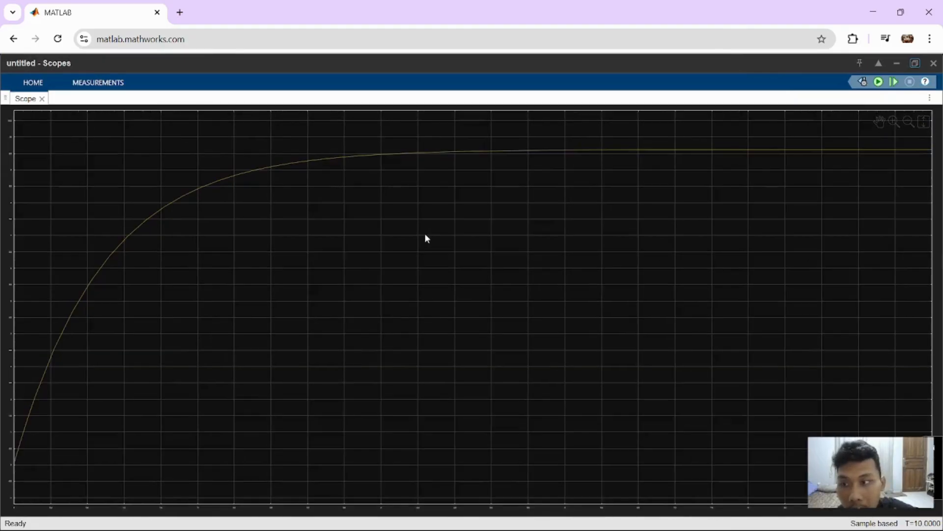
left_click(897, 63)
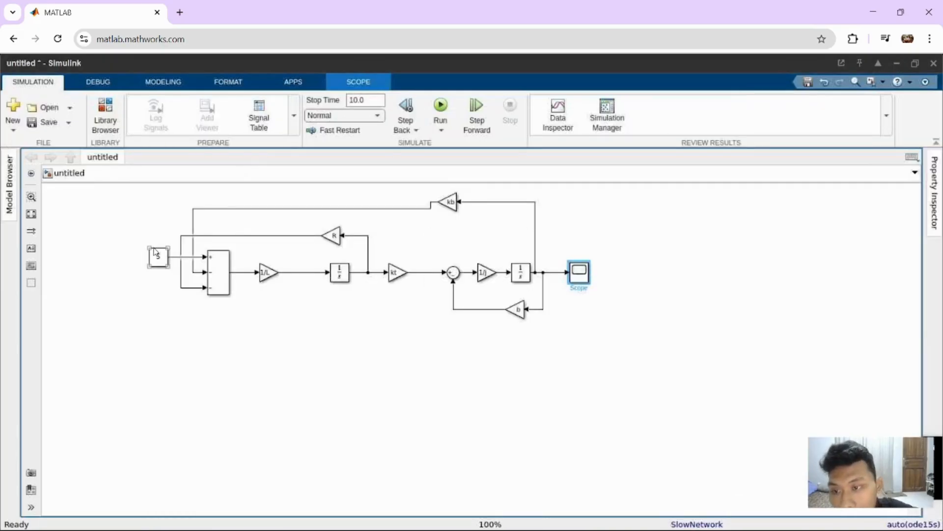
- Set the Constant input block's value to 10
double_click(153, 248)
left_click(114, 208)
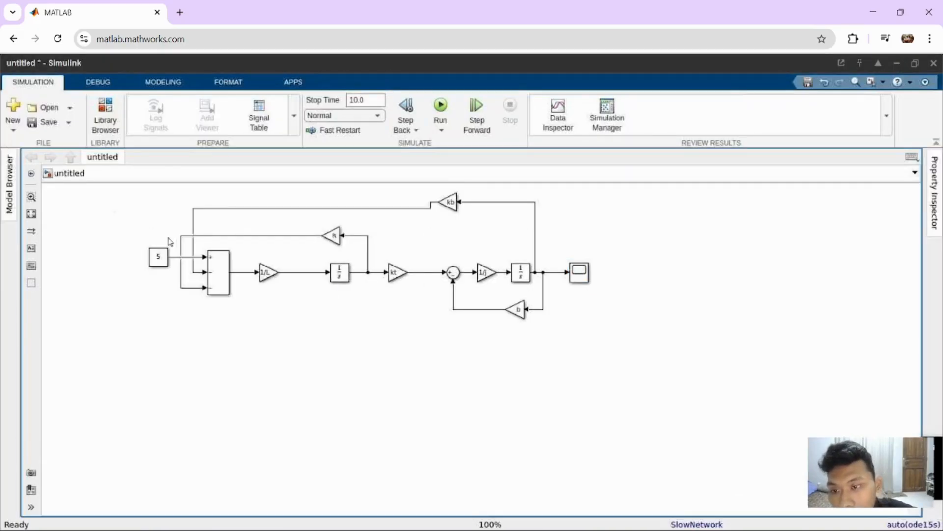
double_click(158, 256)
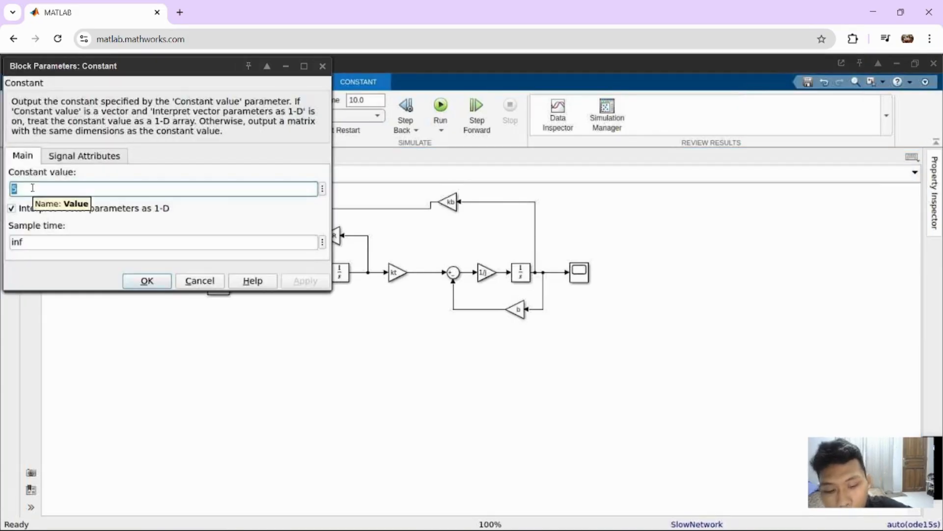
type("8")
key("BackSpace")
type("10")
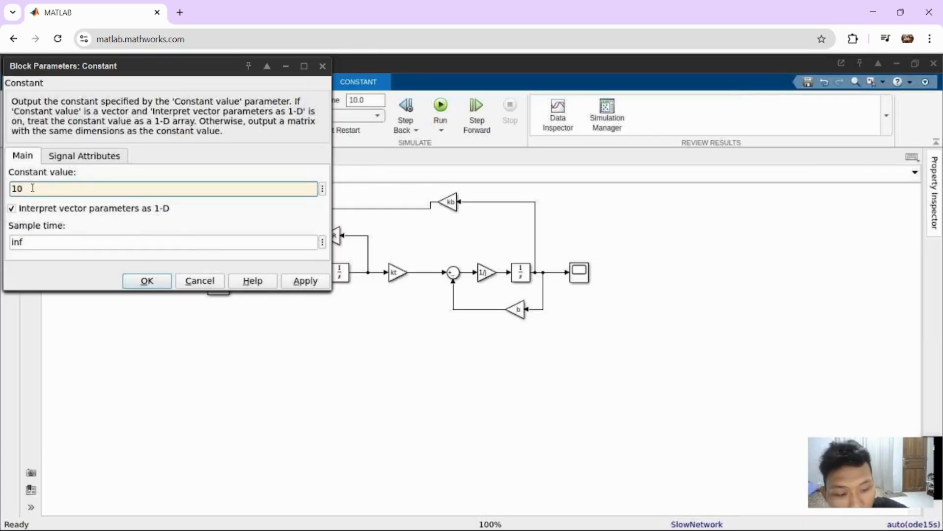
key("Return")
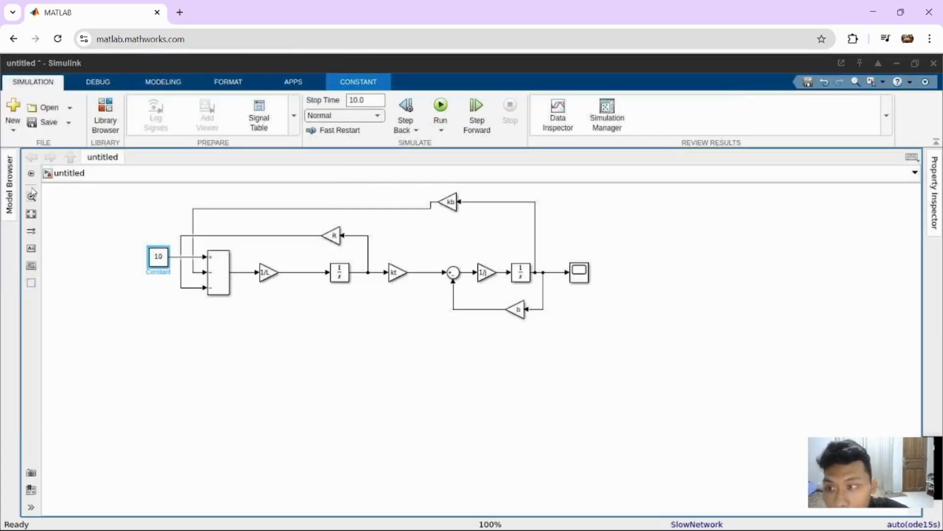
- Run the simulation with the input of 10, inspect the Scope's response curve in a maximized window, and minimize it
left_click(444, 108)
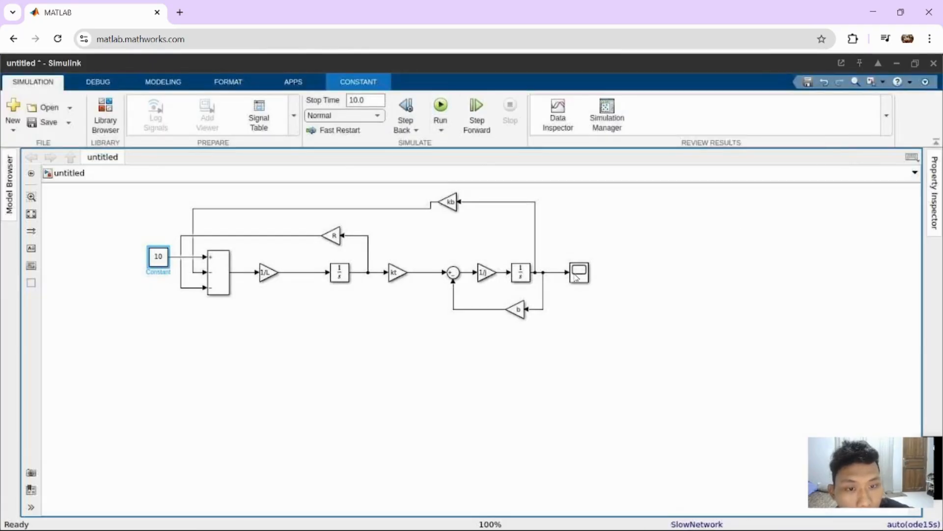
double_click(577, 275)
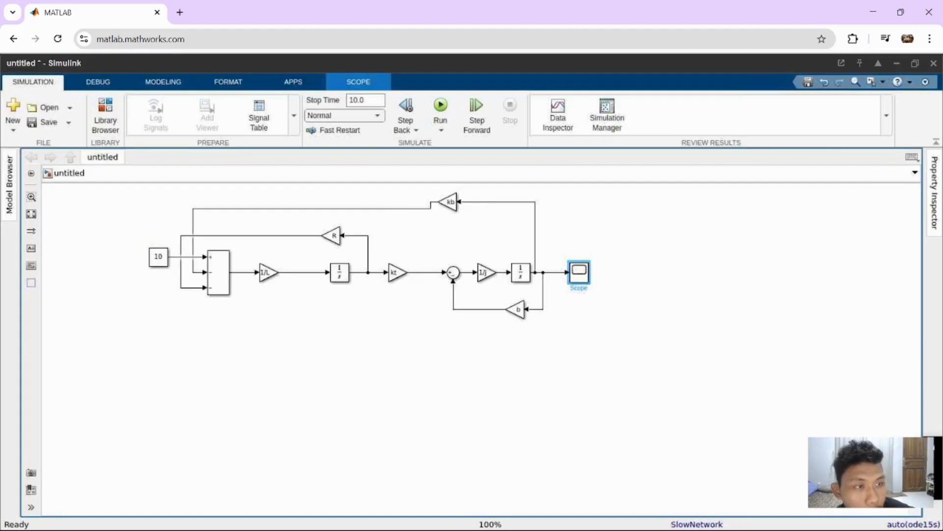
left_click(936, 448)
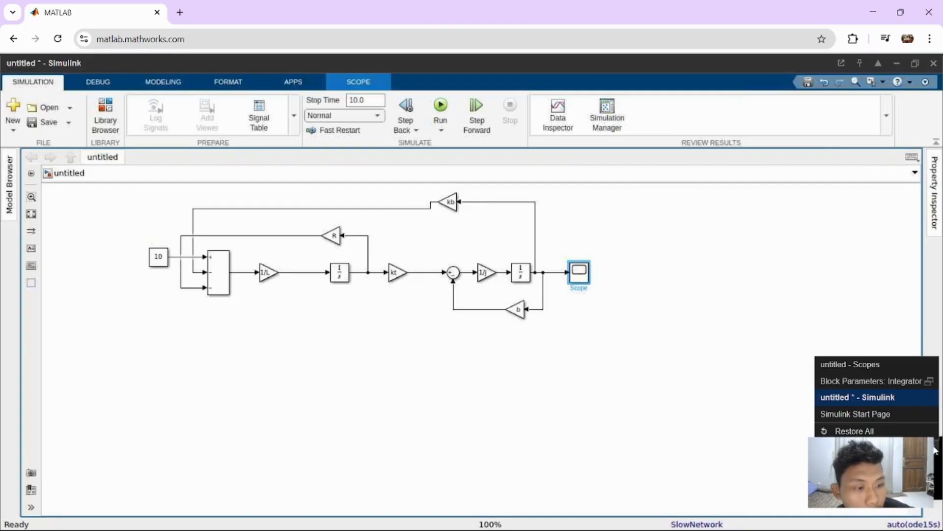
left_click(879, 364)
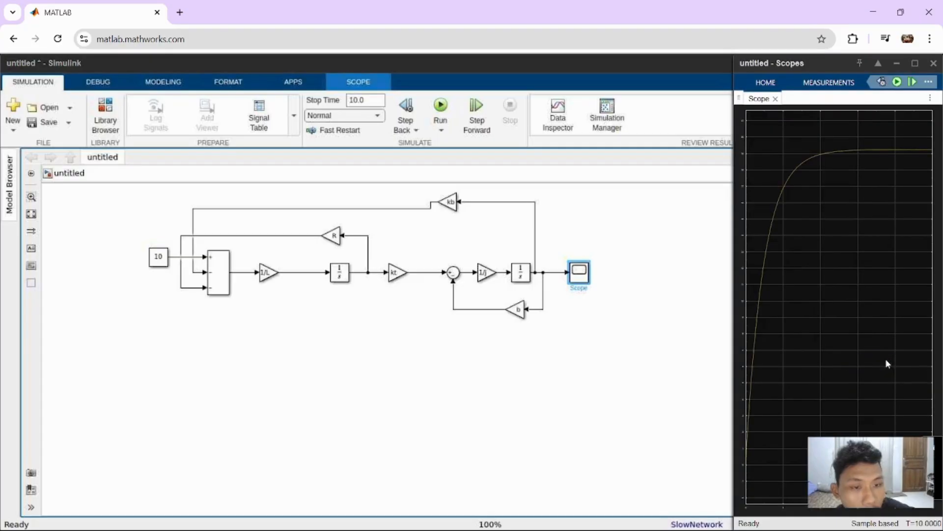
left_click(915, 64)
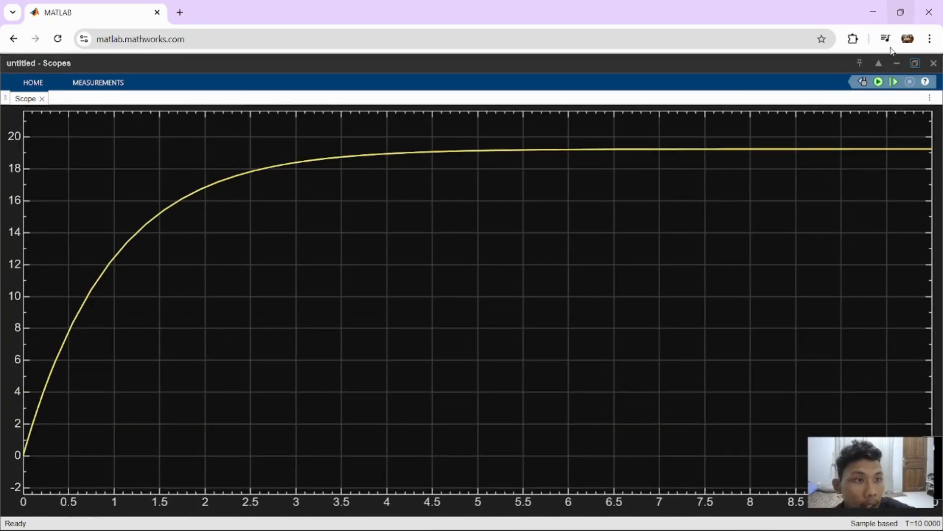
left_click(898, 63)
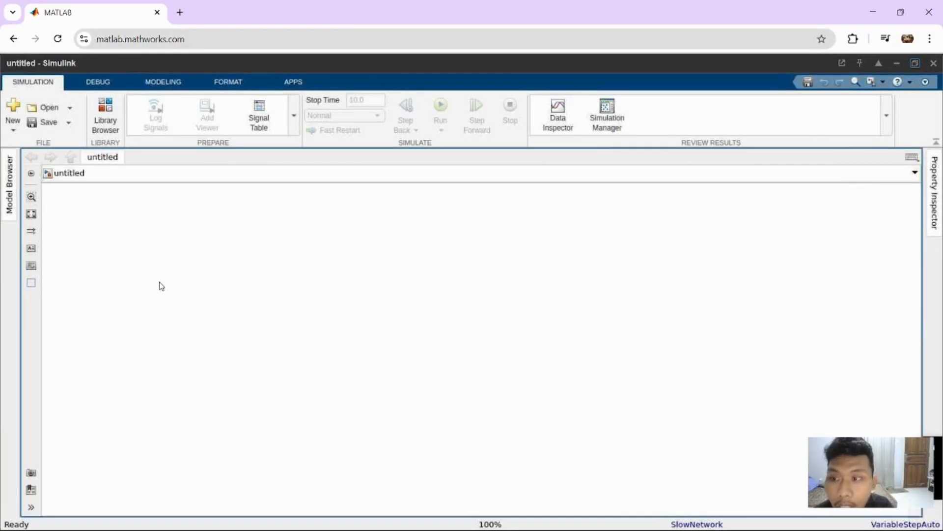
- Add a Constant block and a round Sum block beside it in the empty model
double_click(157, 237)
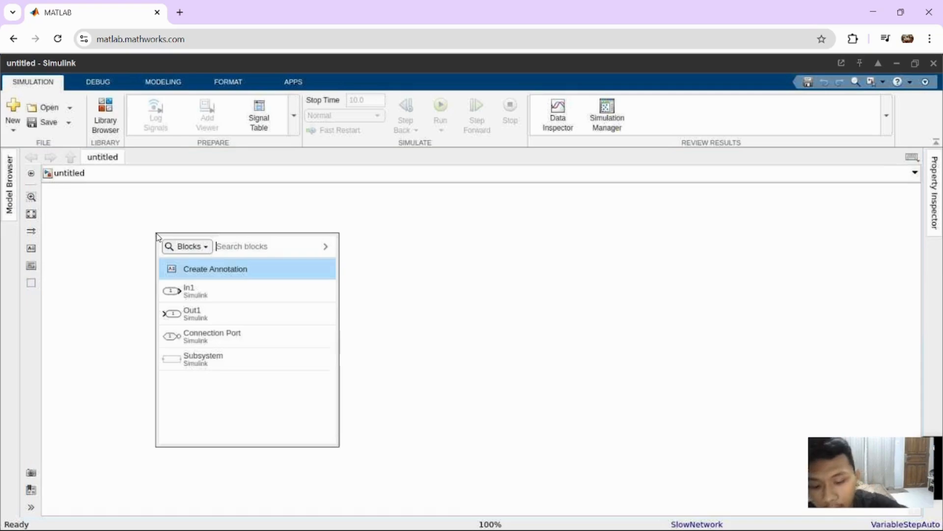
type("co")
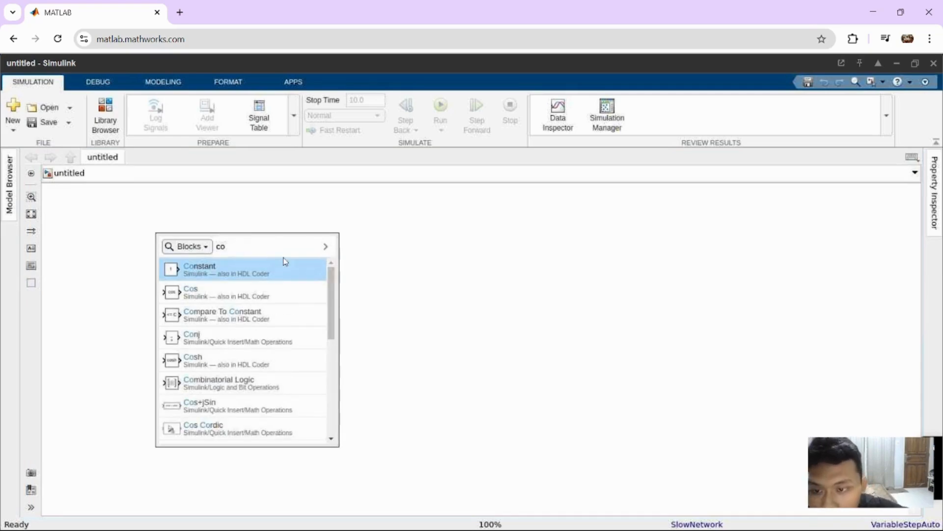
left_click(276, 273)
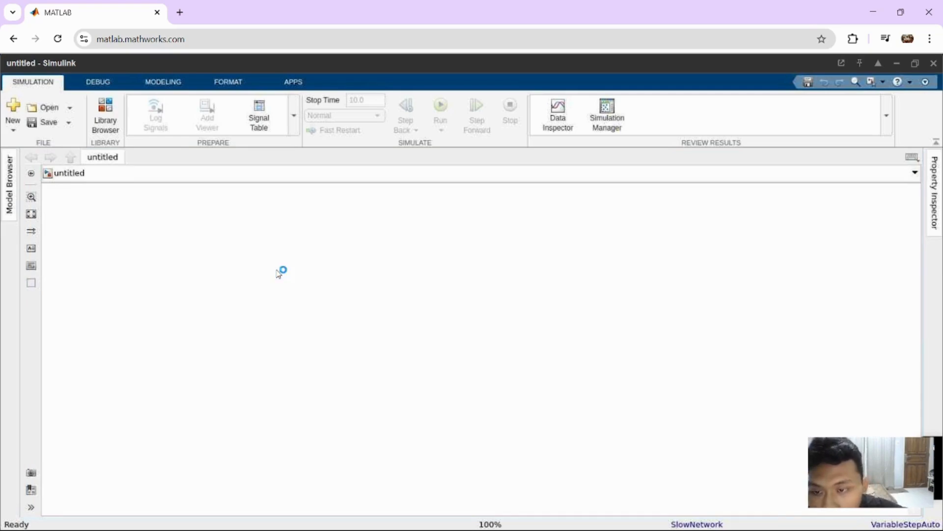
double_click(234, 254)
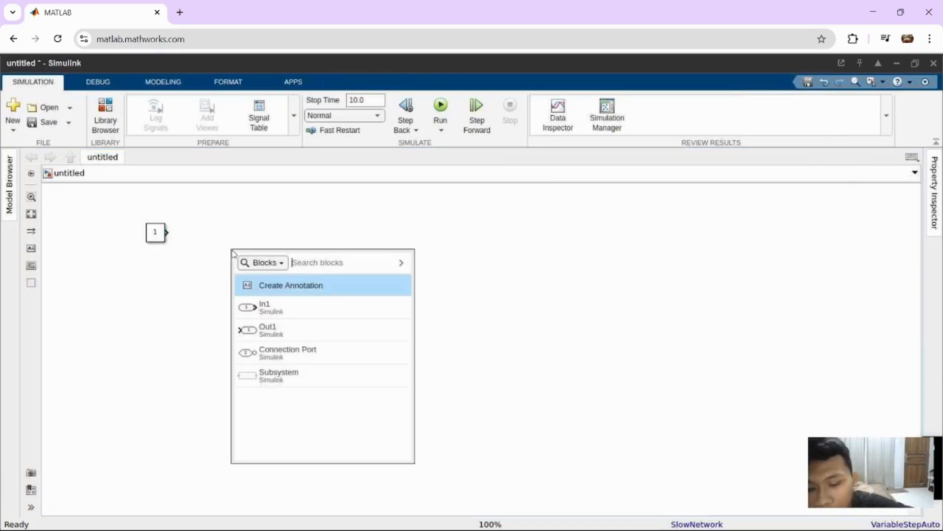
type("sum")
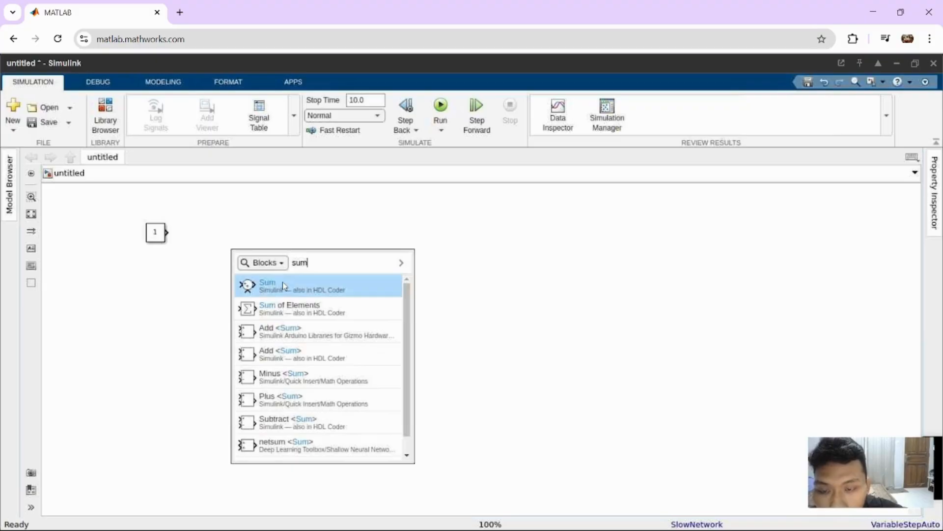
left_click(284, 286)
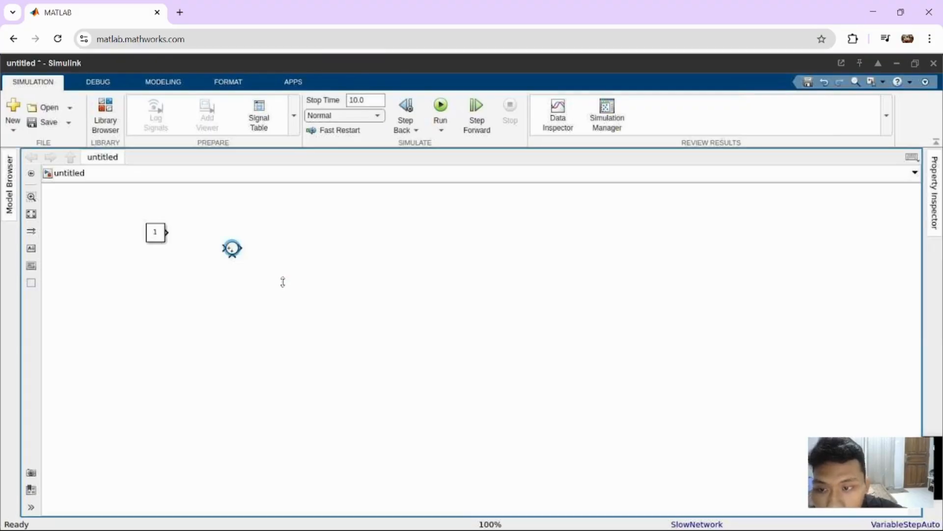
- Add a Transfer Fcn block after the Sum block, followed by a Gain block
double_click(286, 254)
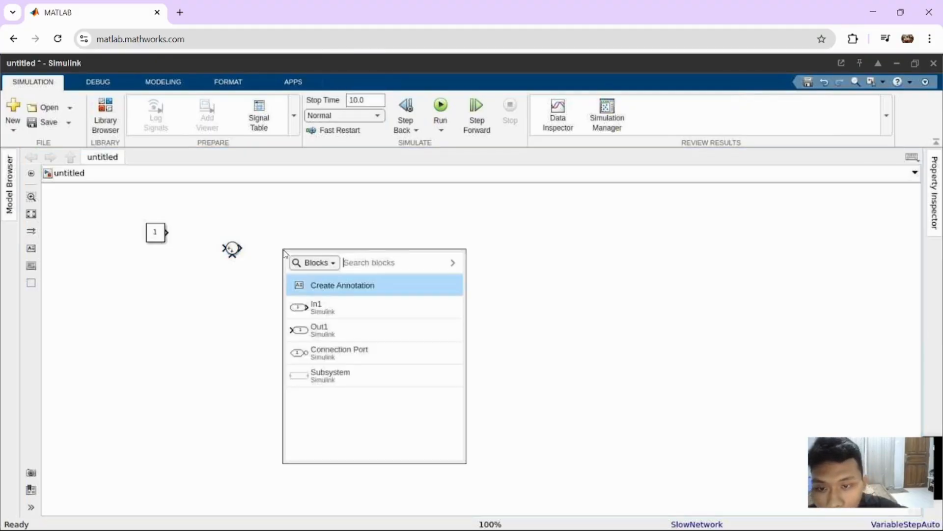
type("tra")
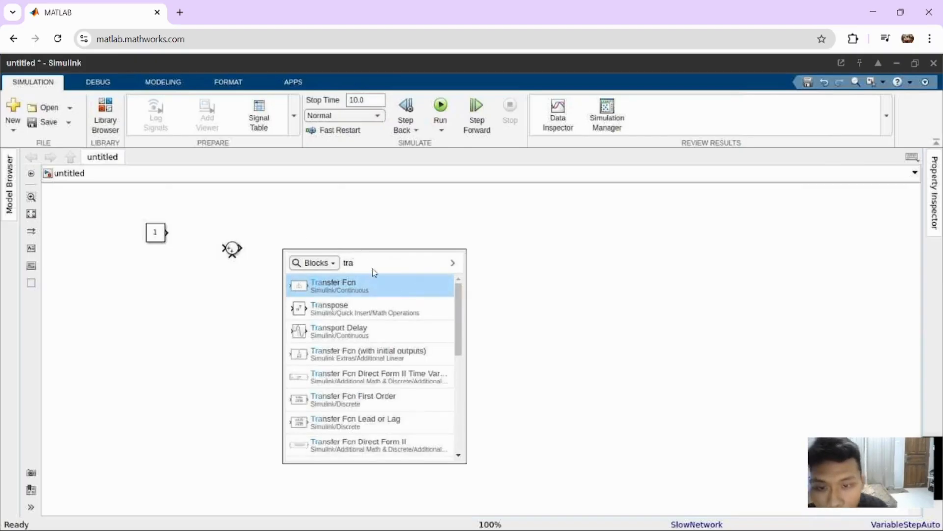
left_click(370, 291)
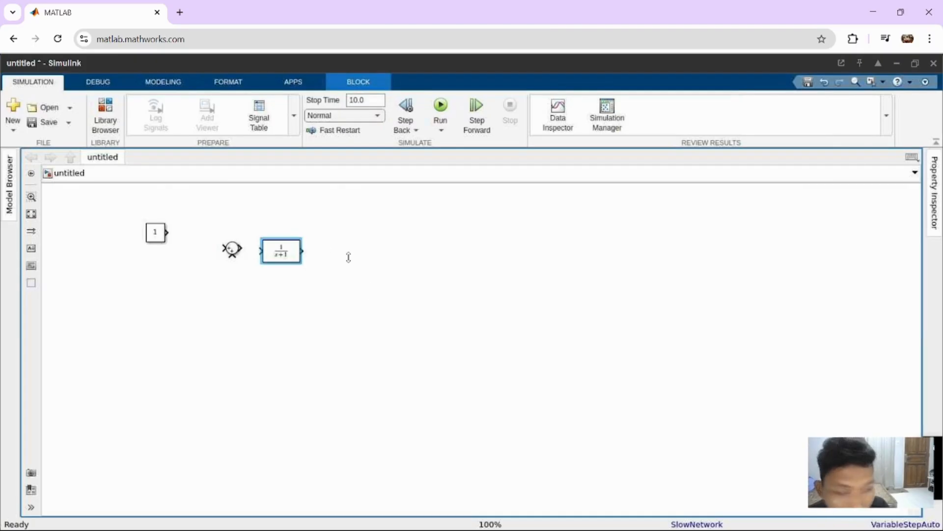
double_click(341, 259)
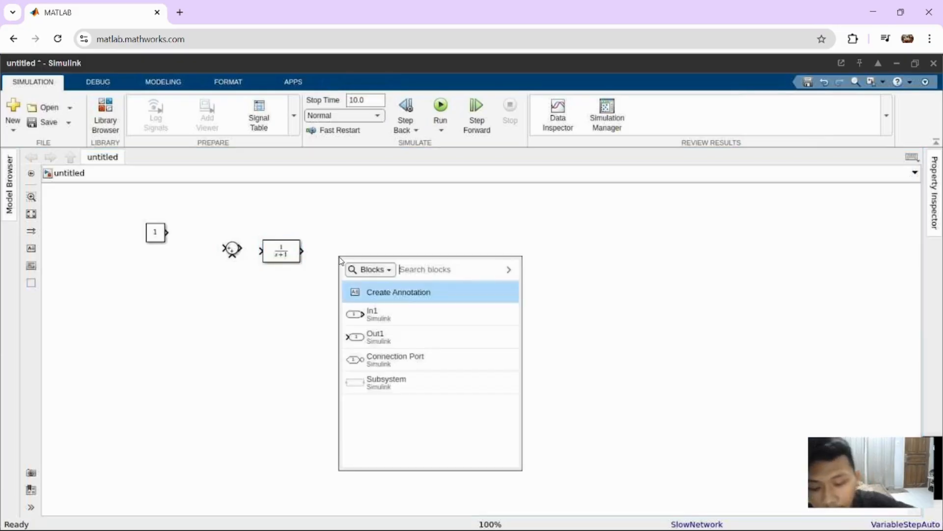
type("gain")
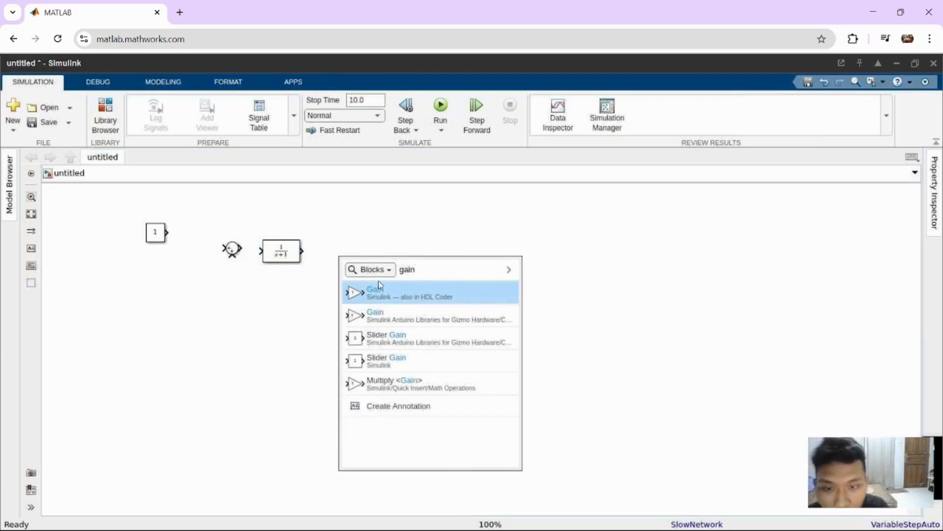
left_click(384, 294)
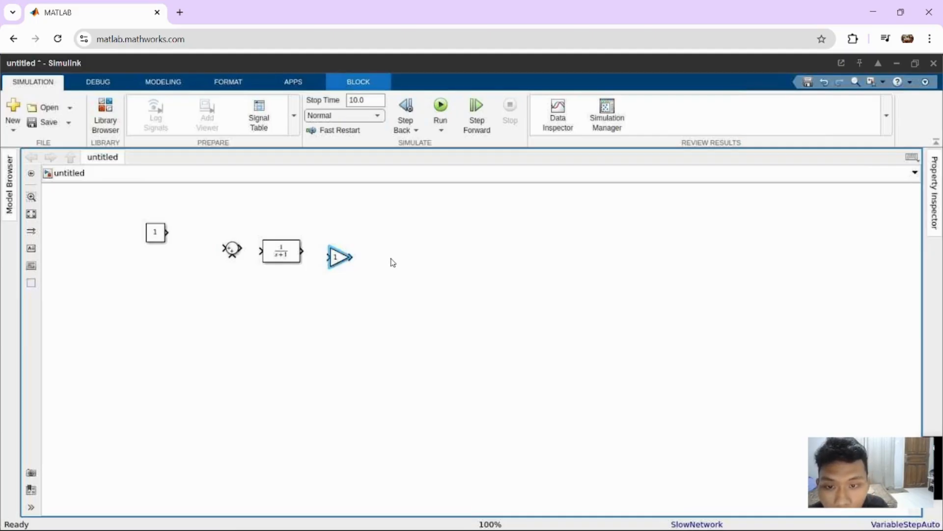
- Add a second Transfer Fcn block after the Gain block and a Scope block at the end of the row
double_click(393, 262)
type("tra")
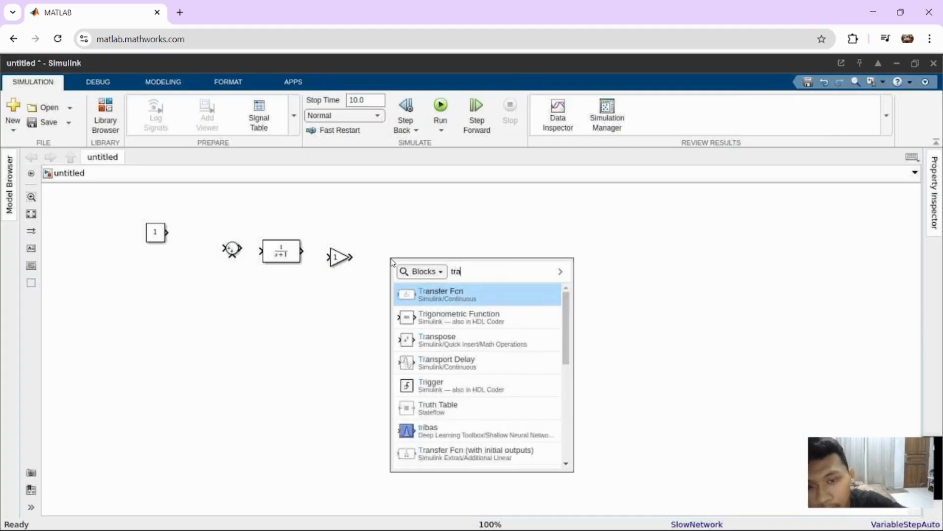
left_click(493, 292)
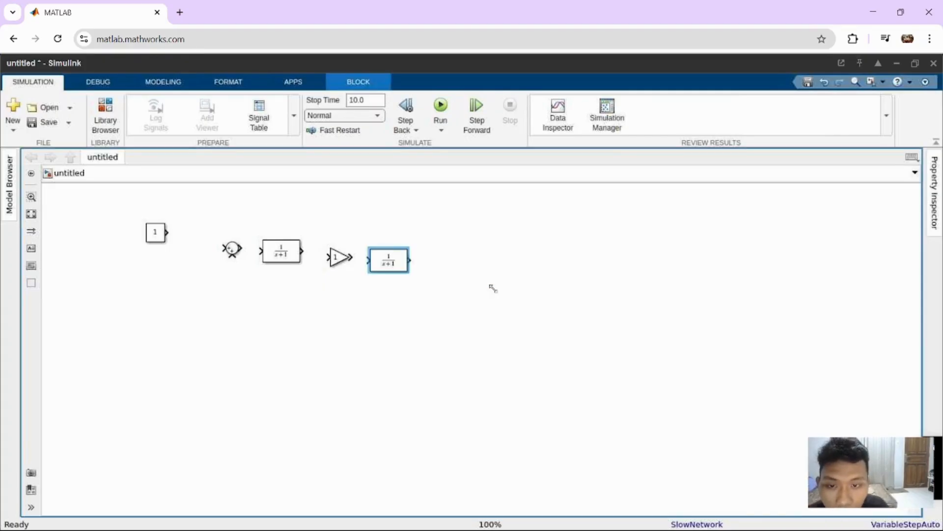
double_click(467, 259)
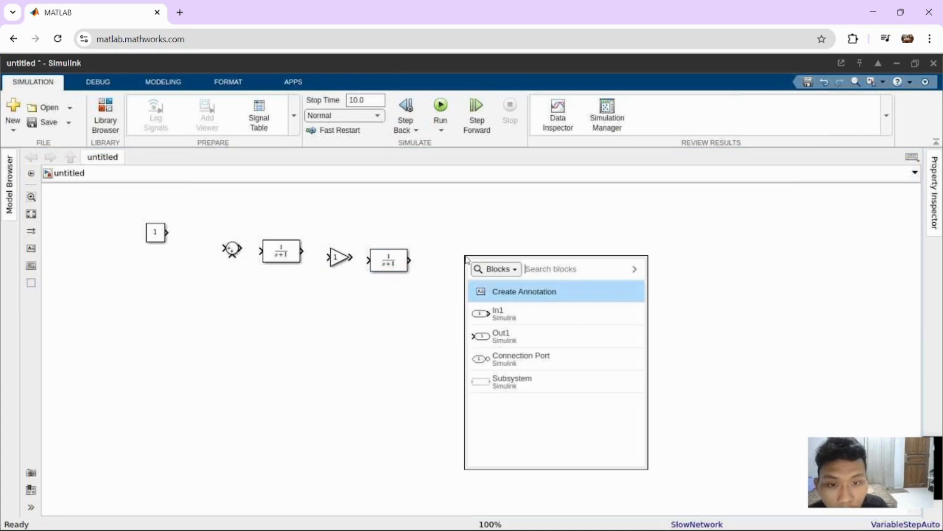
type("scop")
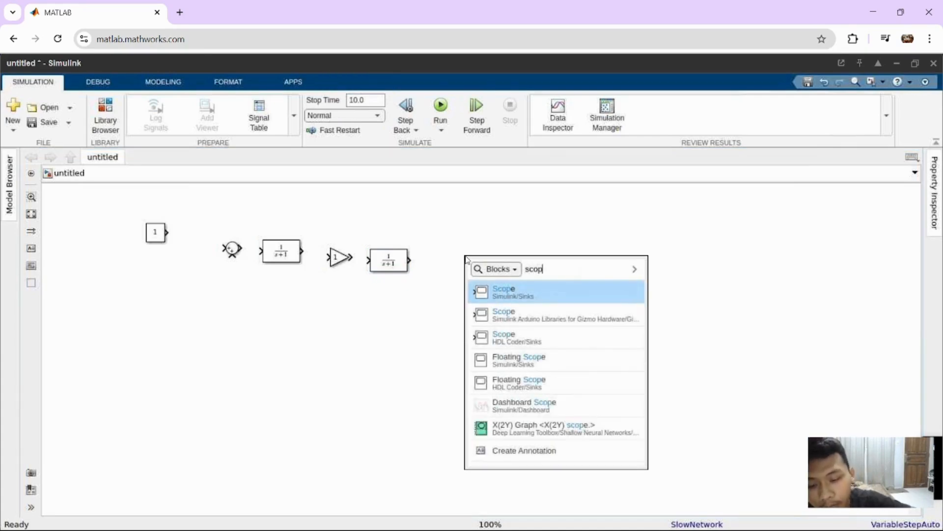
left_click(549, 298)
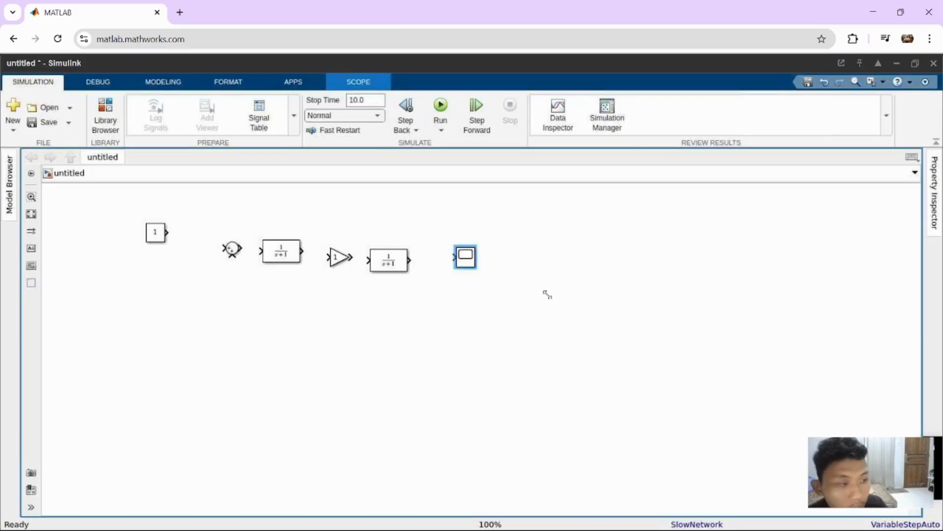
- Add a Gain block below the second Transfer Fcn and rotate it 180 degrees for the feedback path
double_click(388, 298)
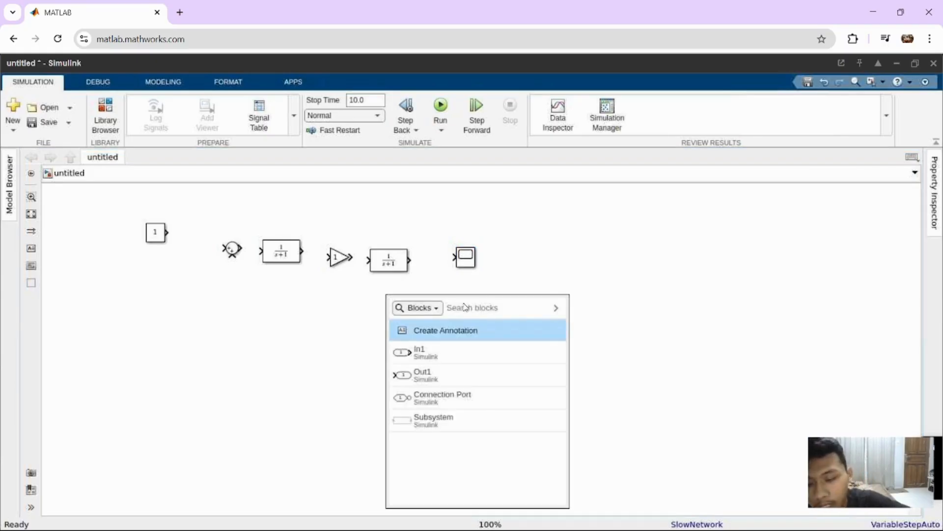
type("ga")
left_click(444, 340)
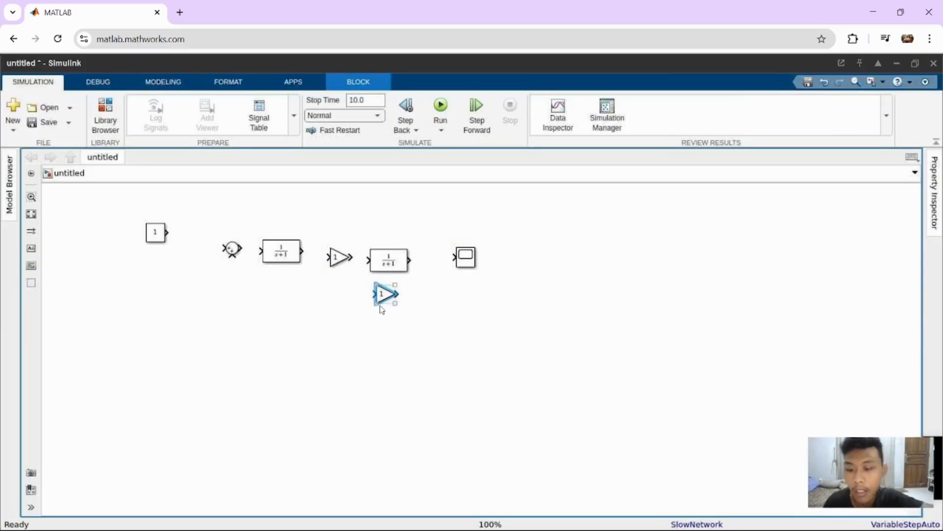
key("ctrl+r")
key("ctrl+r")
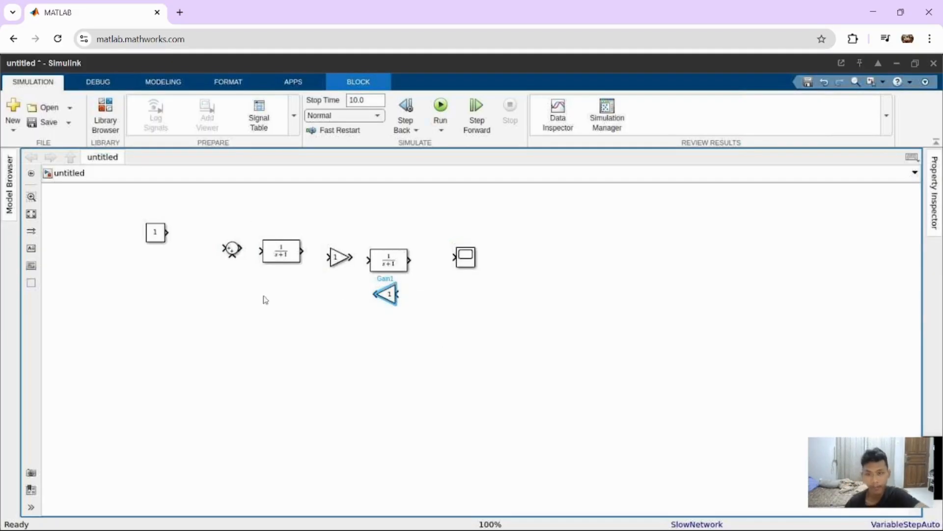
- Align the Sum block with the Constant block and connect the Constant's output to the Sum's first input
left_click(256, 306)
left_click(233, 248)
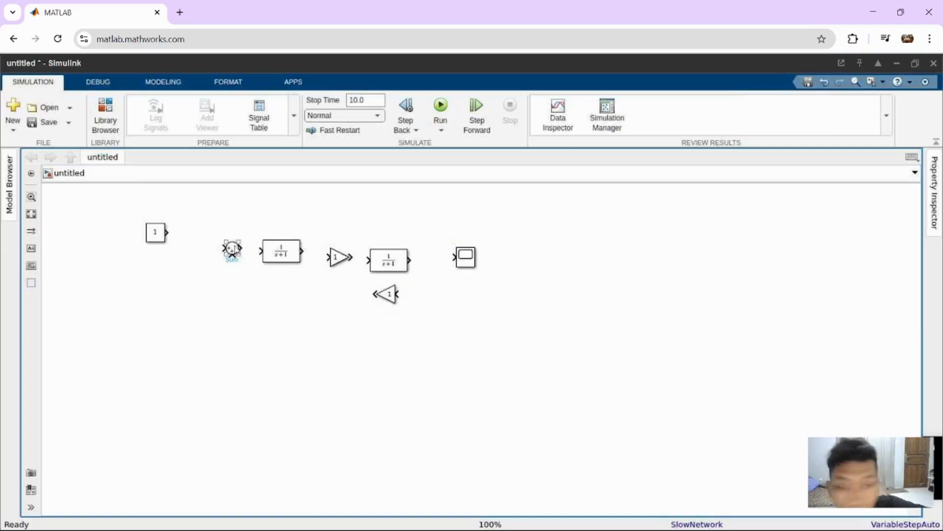
left_click_drag(233, 250, 223, 236)
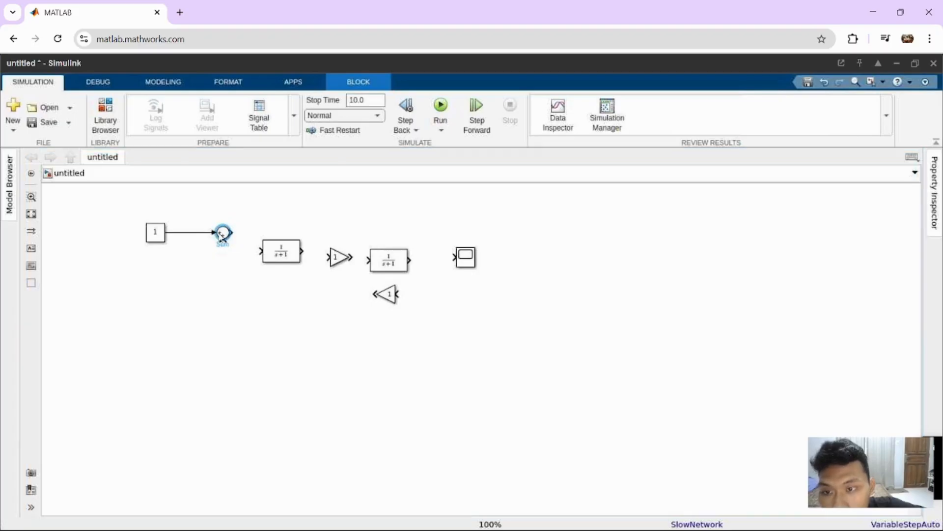
double_click(222, 235)
double_click(57, 228)
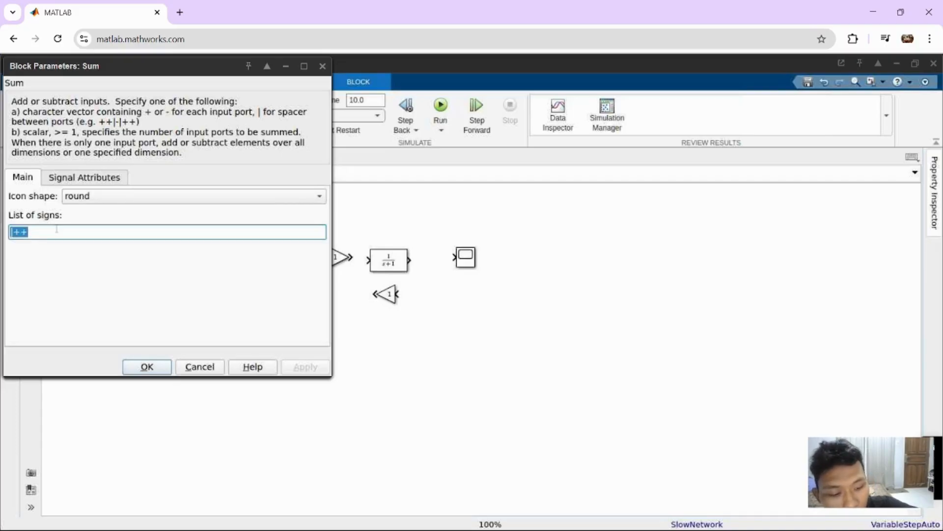
type("+")
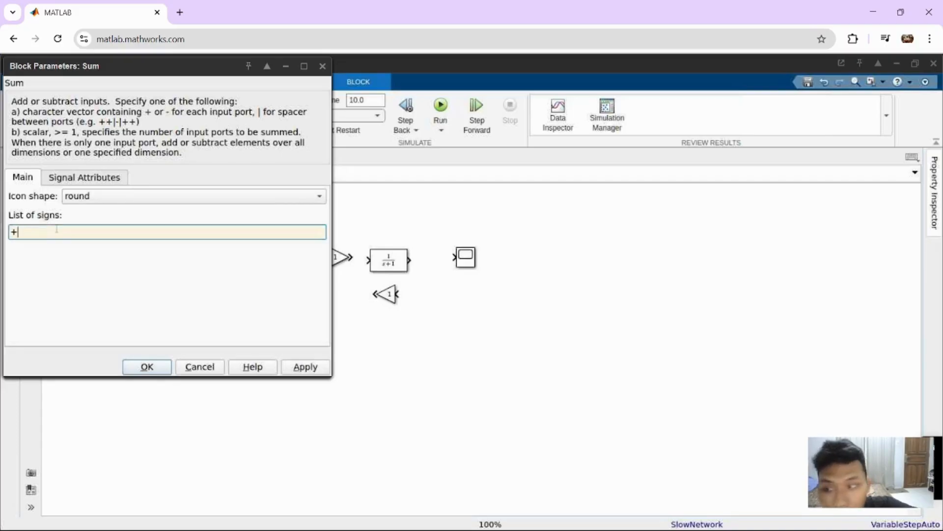
key("BackSpace")
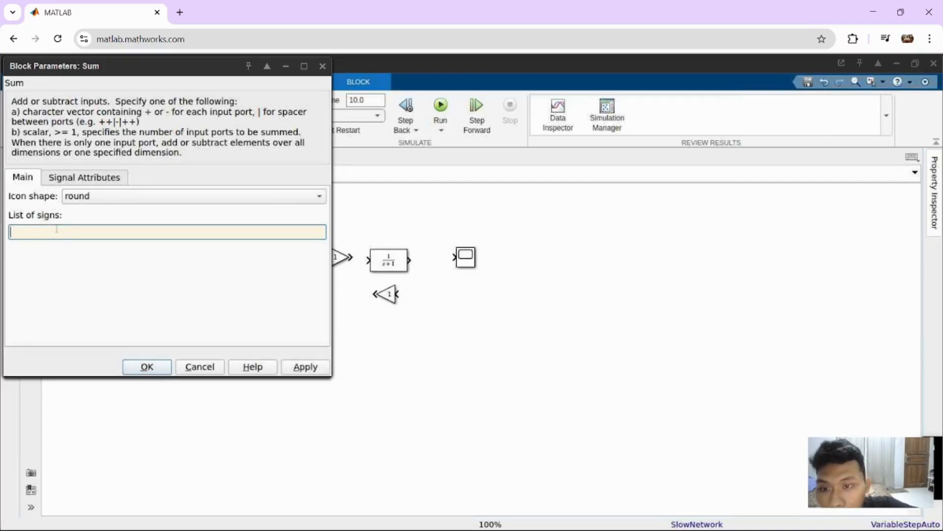
left_click(322, 67)
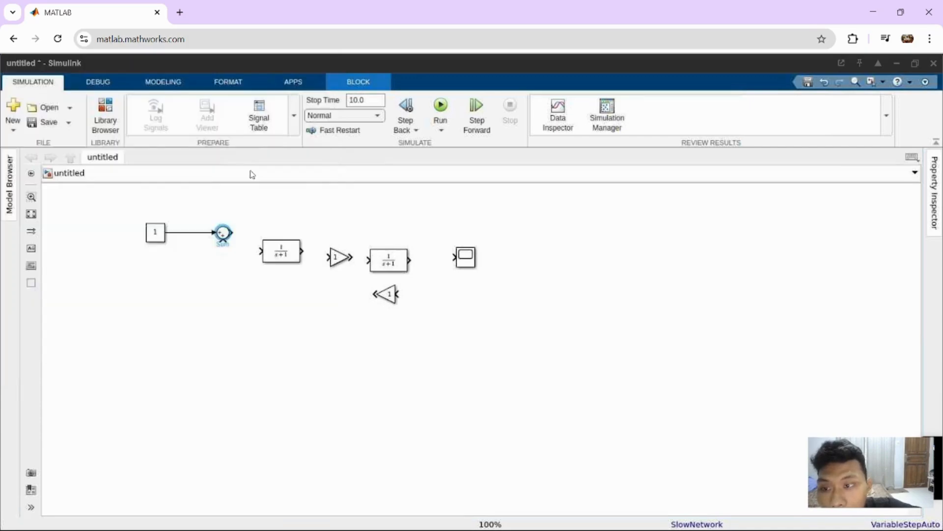
- Set the Sum block's list of signs to |+- so that its second input is subtracted
double_click(222, 237)
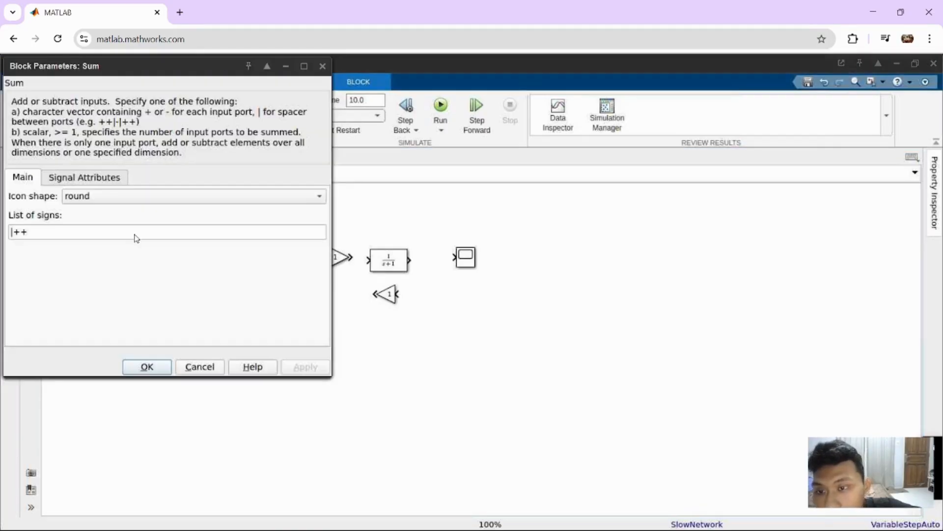
left_click(47, 230)
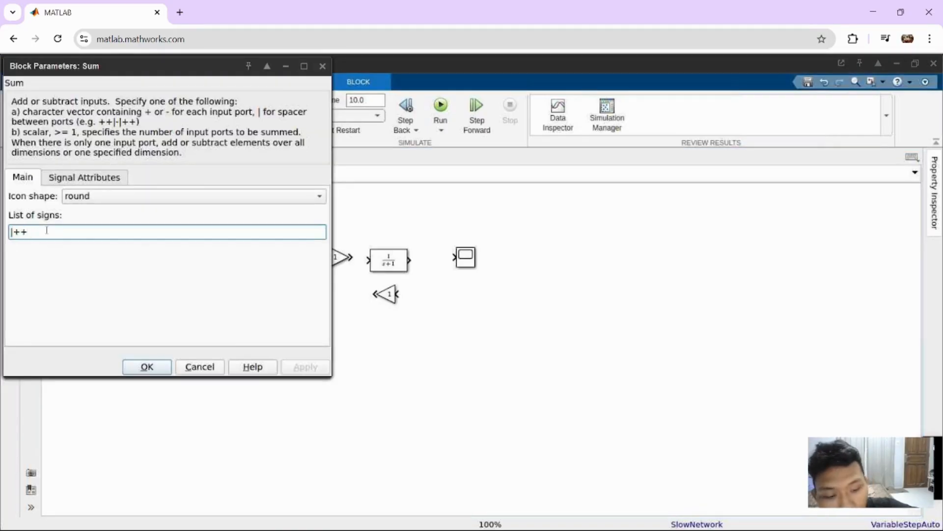
key("BackSpace")
type("-")
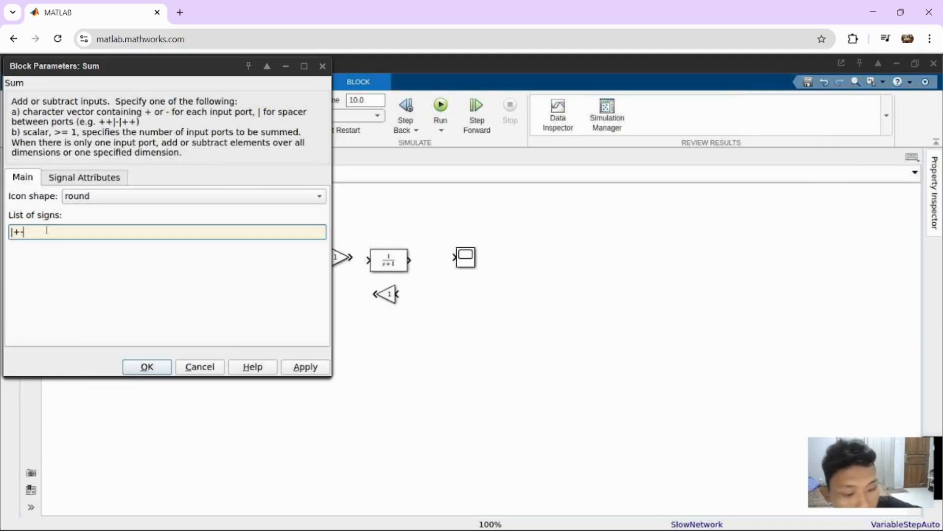
key("Return")
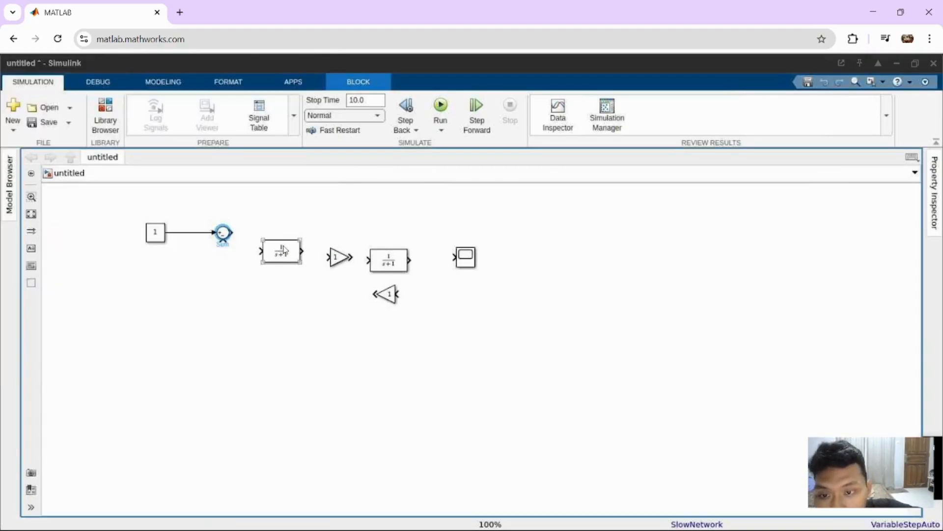
- Align the first Transfer Fcn and the forward Gain with the Sum block and connect all three in series
left_click_drag(284, 251, 295, 229)
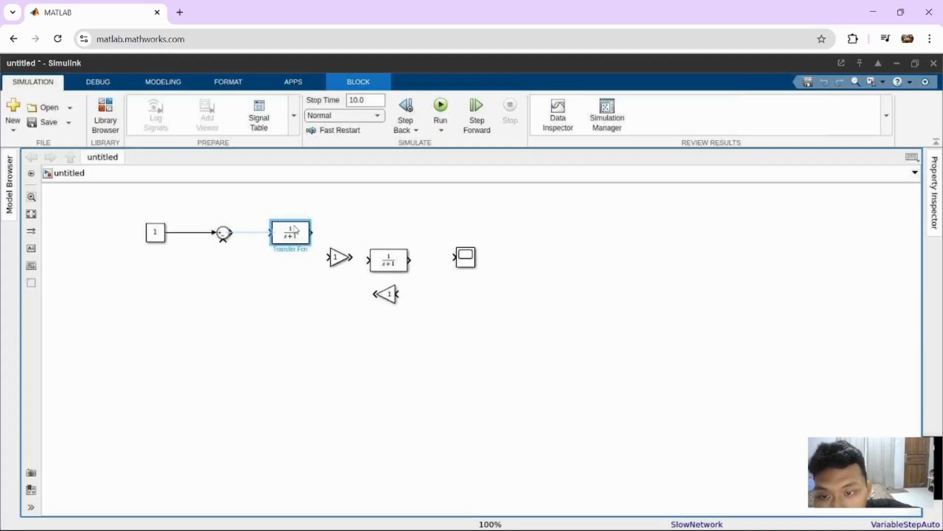
left_click(251, 232)
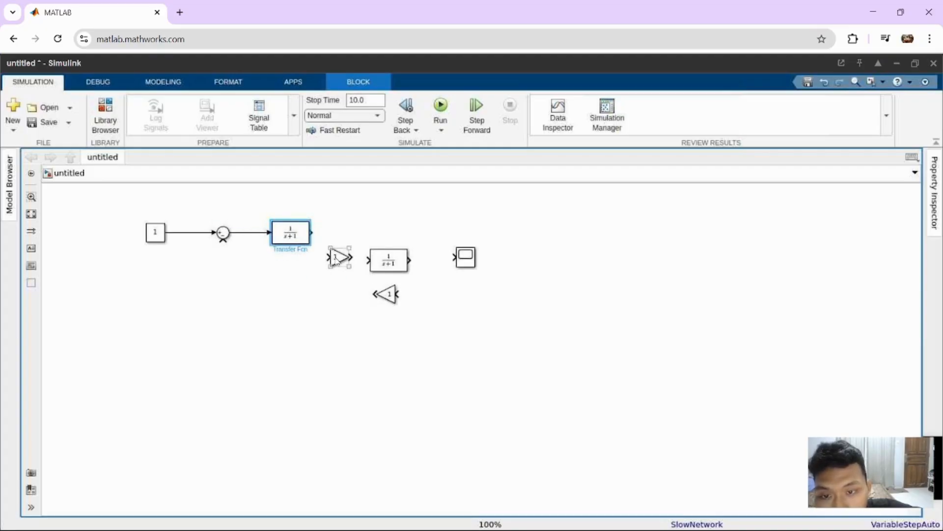
left_click_drag(336, 257, 351, 227)
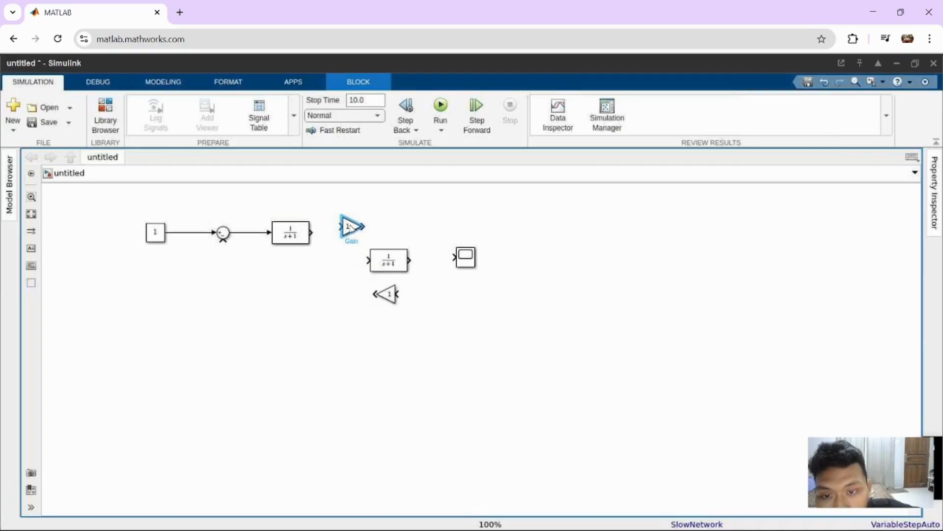
double_click(351, 227)
left_click(318, 65)
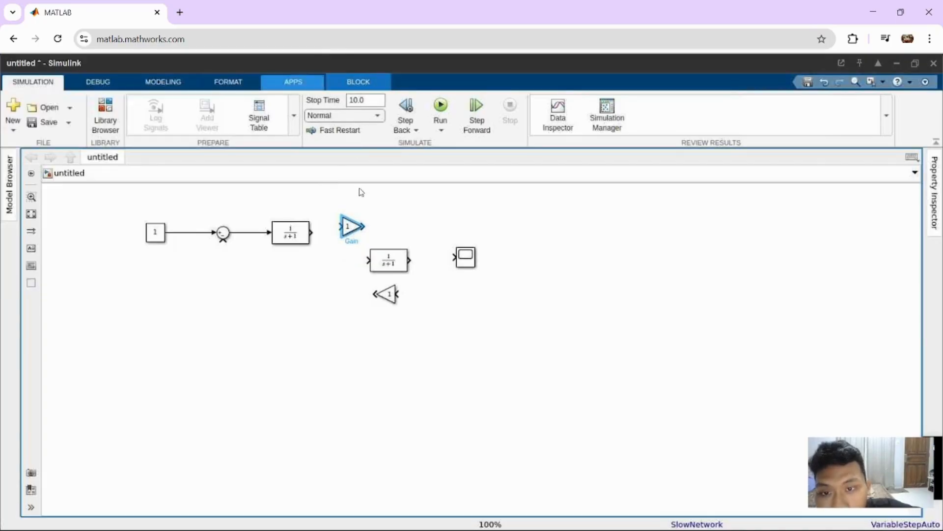
left_click_drag(351, 234, 351, 240)
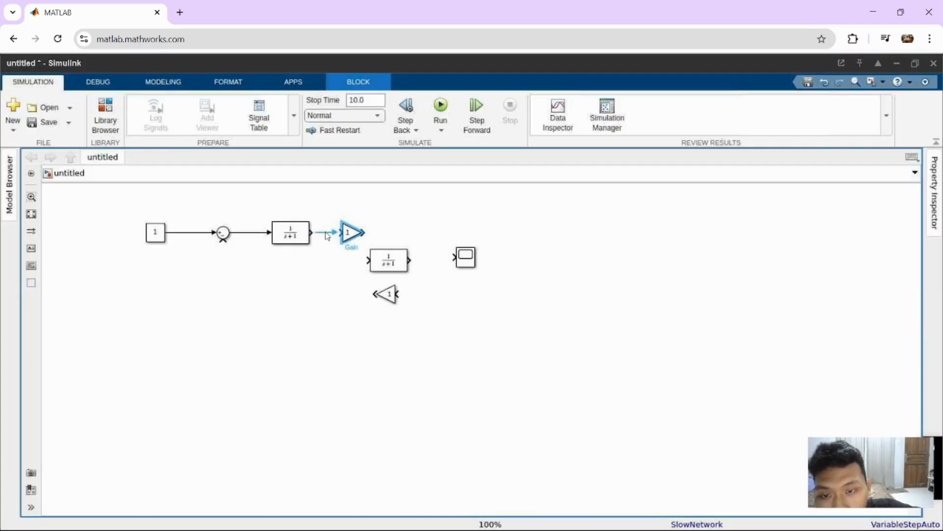
left_click(327, 233)
- Line up the second Transfer Fcn and the Scope after the Gain block and connect them in series
left_click_drag(402, 256, 419, 238)
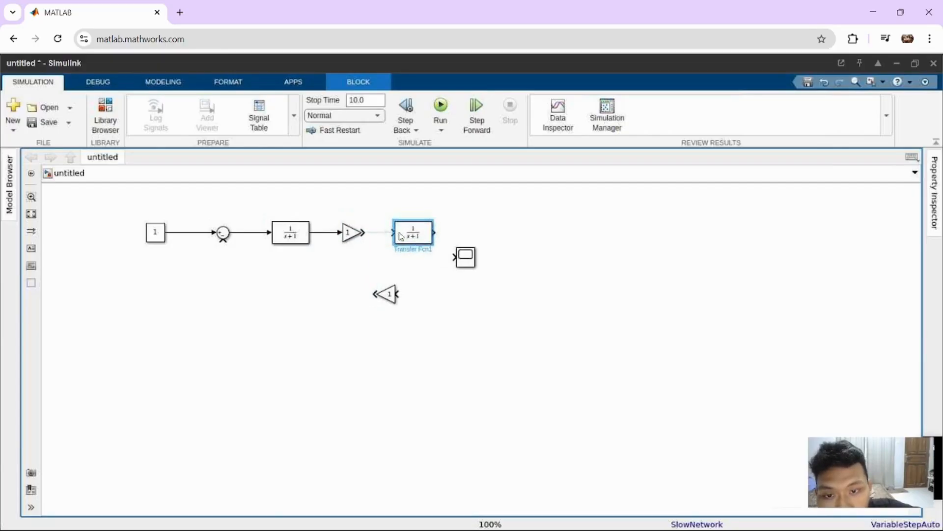
left_click(389, 236)
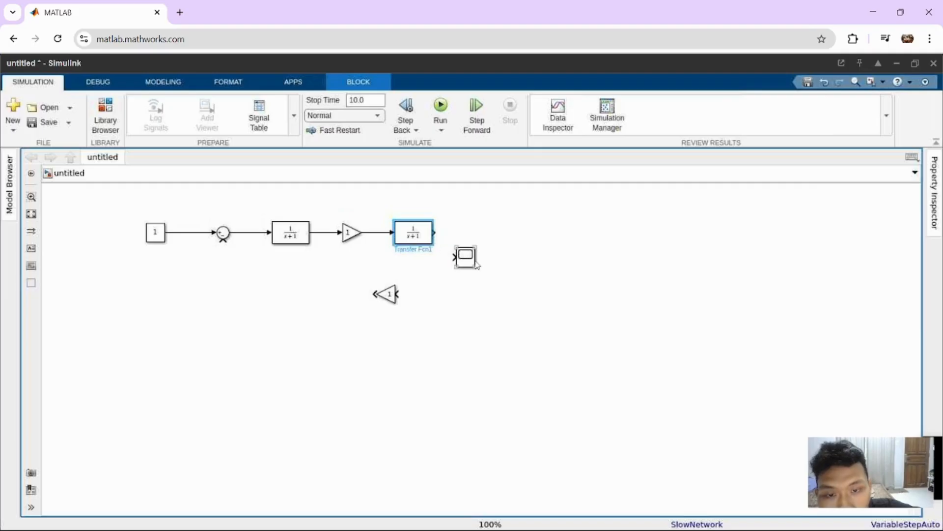
left_click_drag(476, 263, 485, 237)
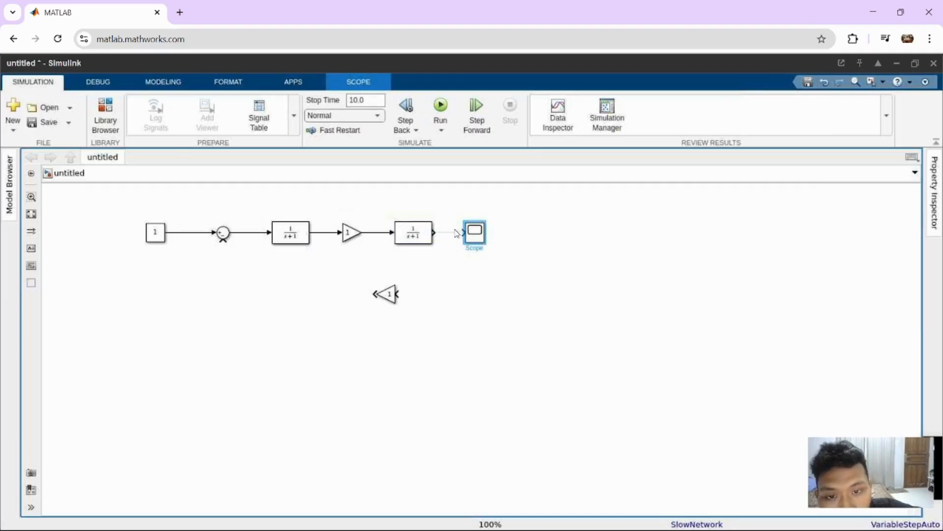
left_click(455, 238)
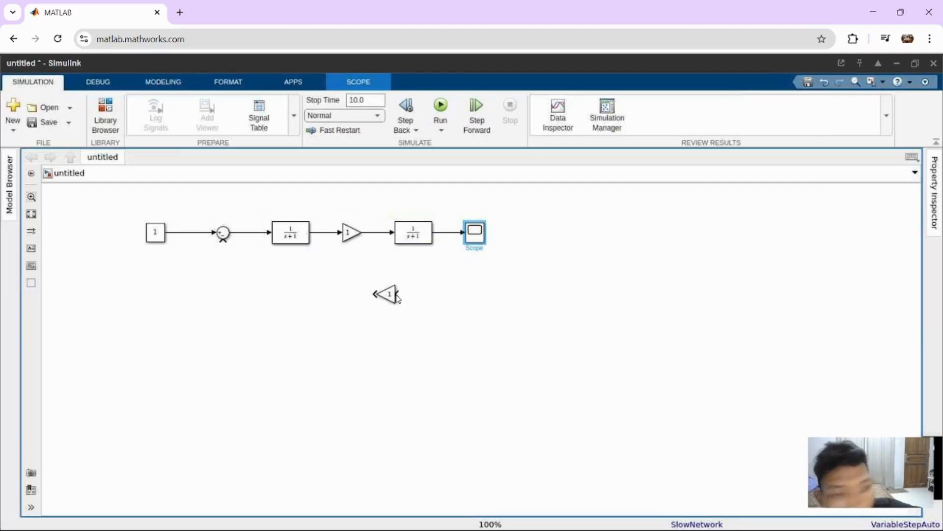
- Branch the second Transfer Fcn's output to the feedback Gain and connect that Gain's output to the Sum's negative input
left_click_drag(397, 294, 446, 232)
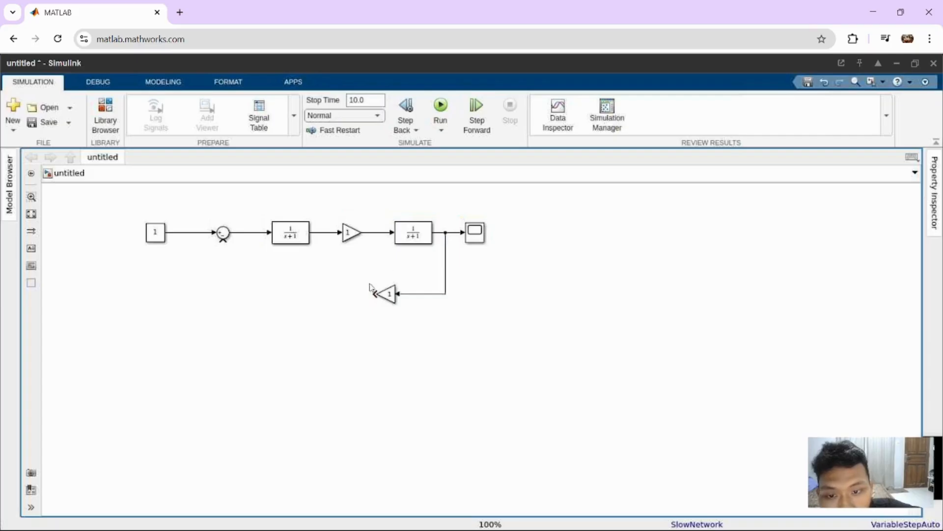
mouse_move(372, 293)
left_mouse_down()
mouse_move(236, 239)
mouse_move(224, 245)
left_mouse_up()
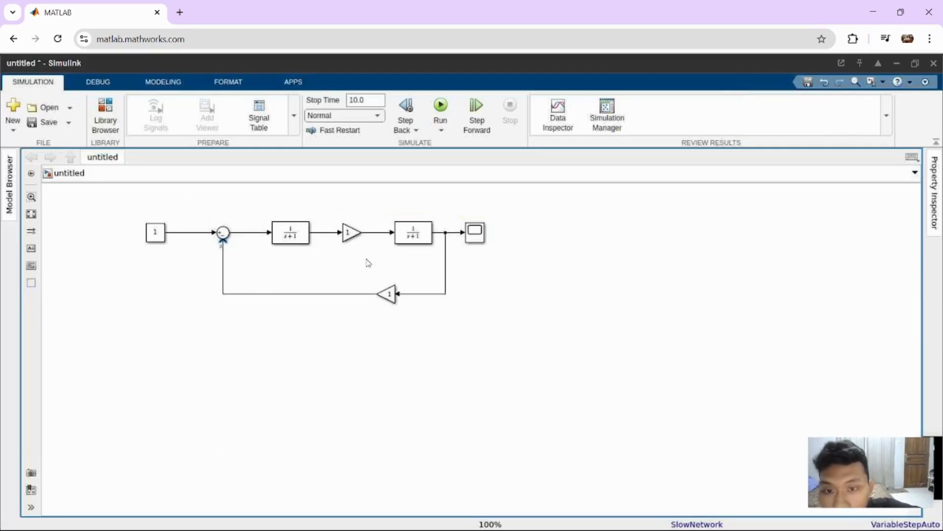
- Set the Constant block's value to 5
left_click(161, 235)
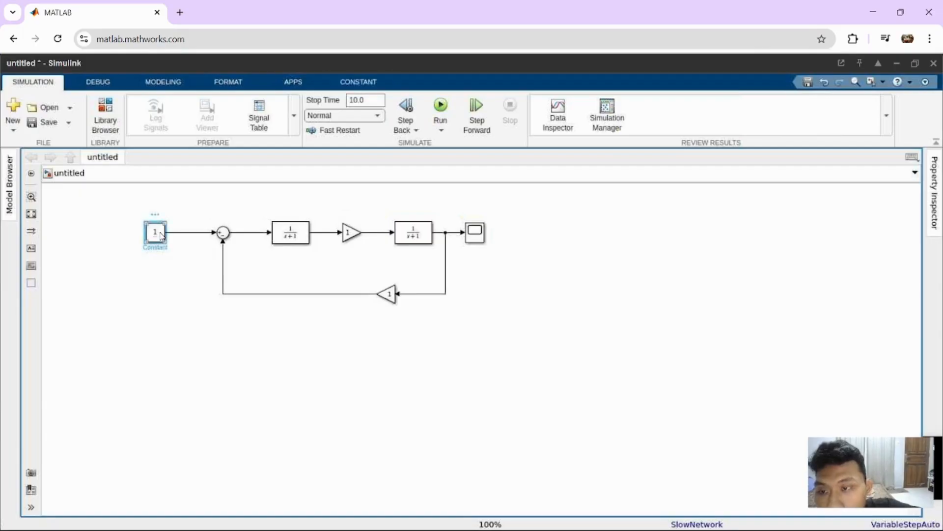
double_click(162, 235)
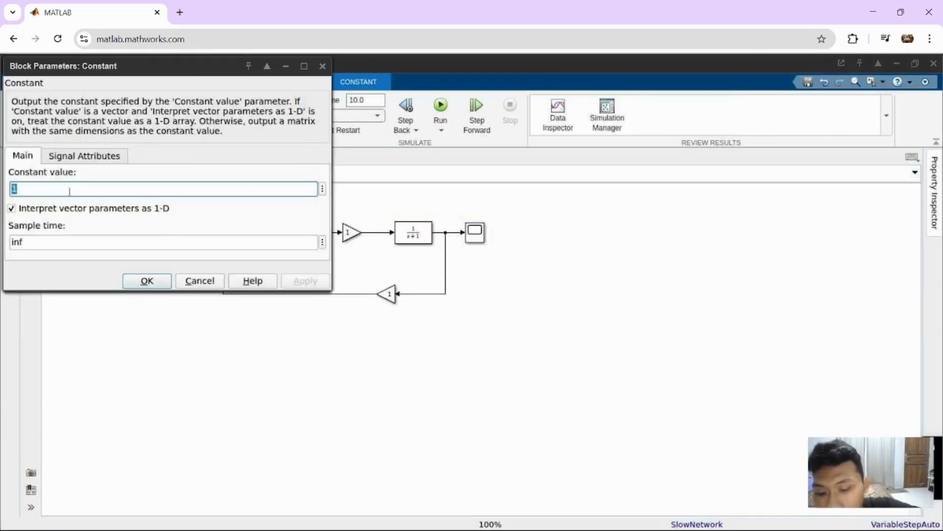
type("5")
left_click(147, 281)
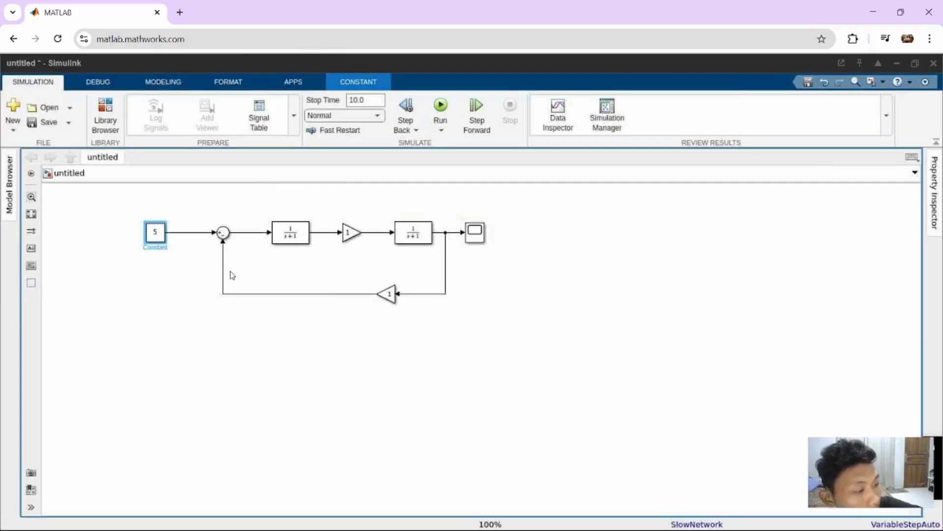
- Set the first Transfer Fcn's denominator coefficients to [L R] using the workspace variables L and R
left_click(283, 239)
double_click(283, 239)
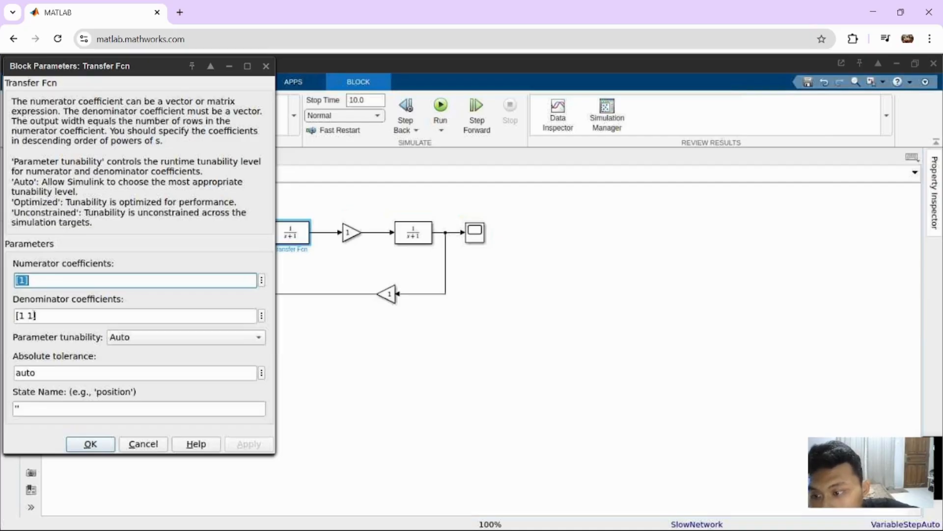
key("Tab")
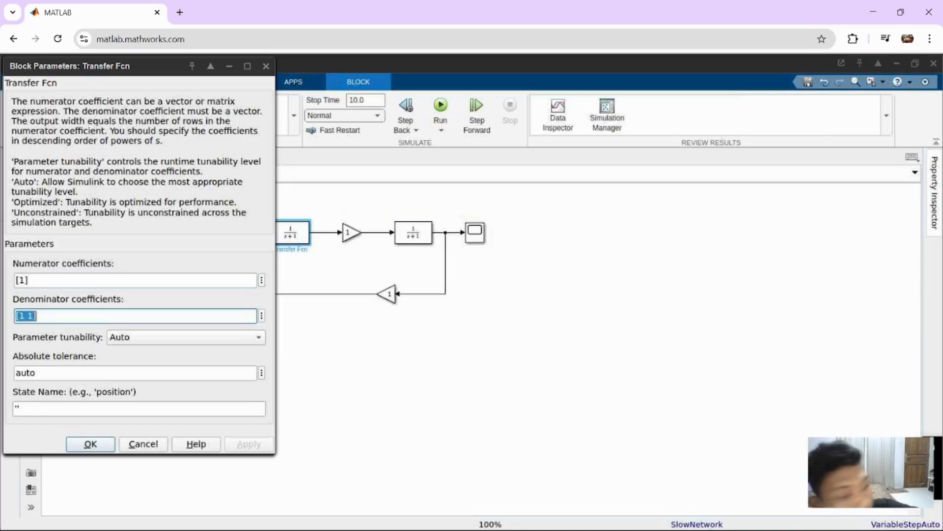
left_click(34, 316)
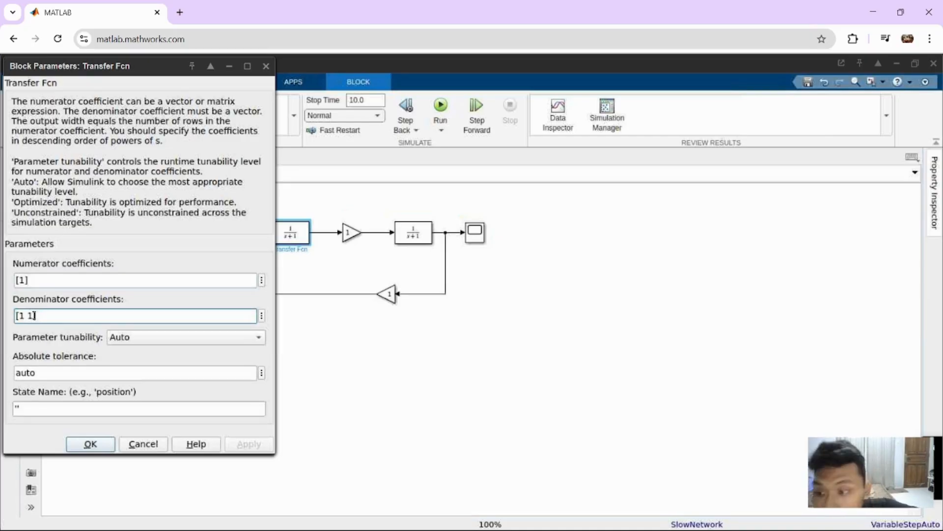
key("BackSpace")
key("BackSpace")
key("BackSpace")
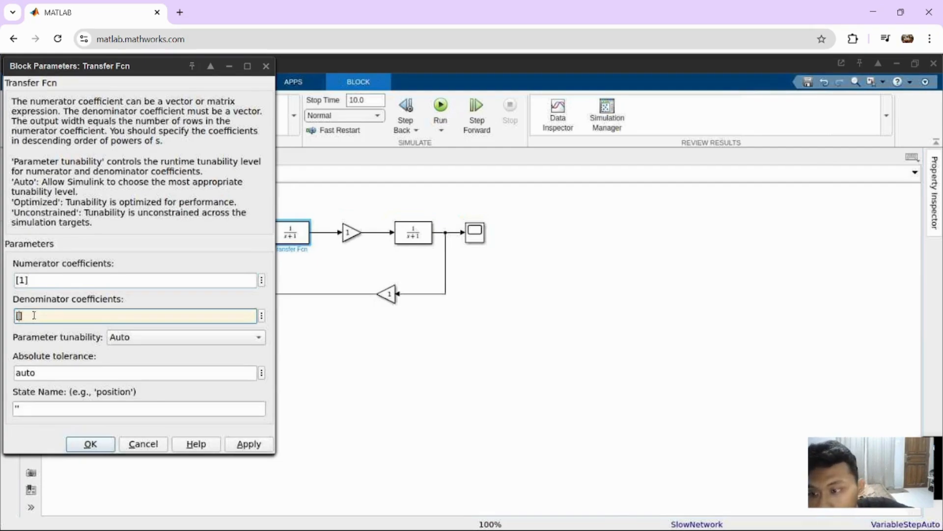
type("l r")
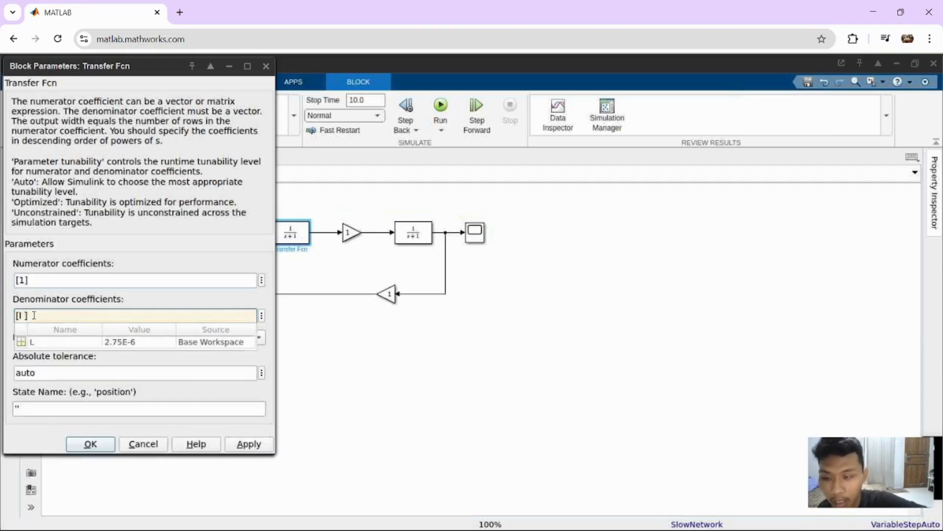
type("r")
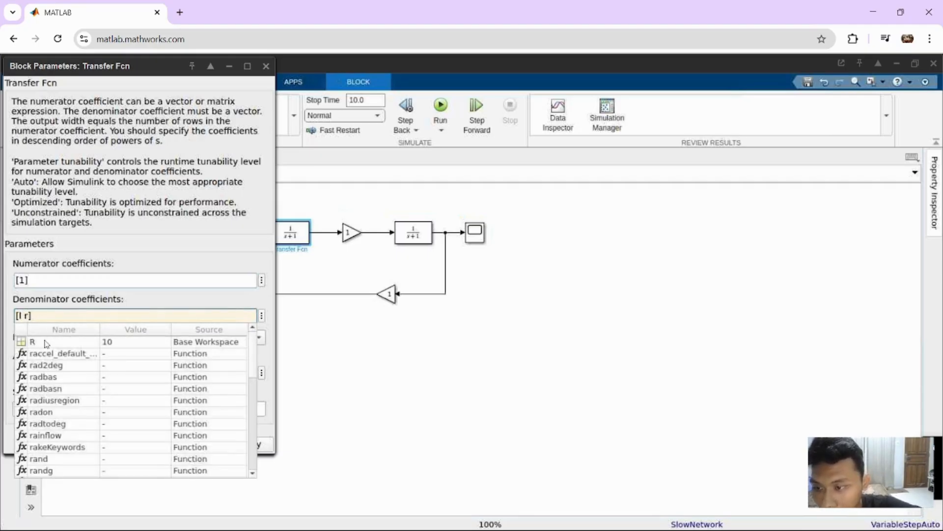
left_click(45, 342)
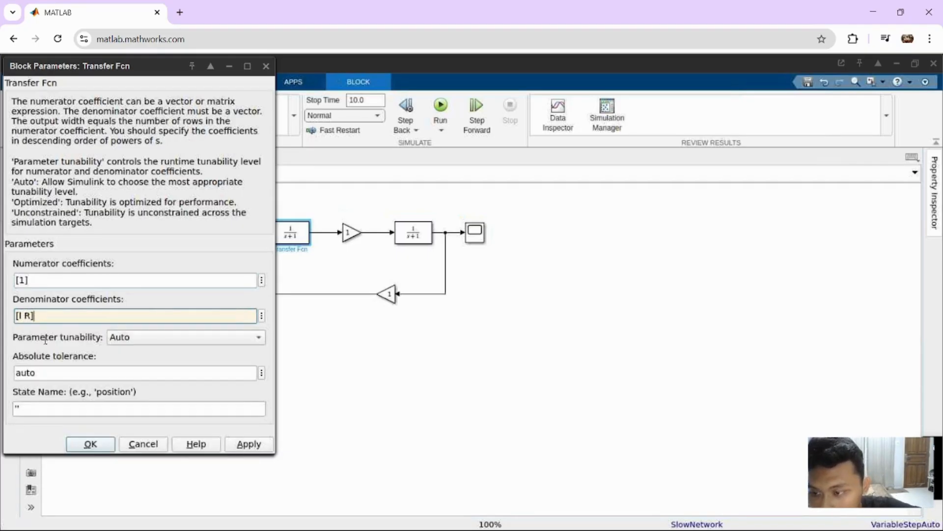
key("ctrl+a")
left_click(21, 315)
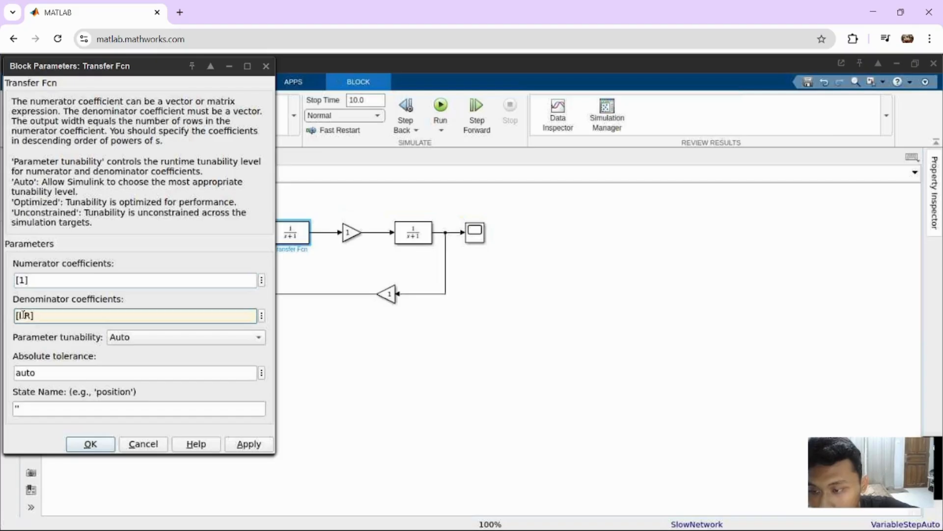
key("BackSpace")
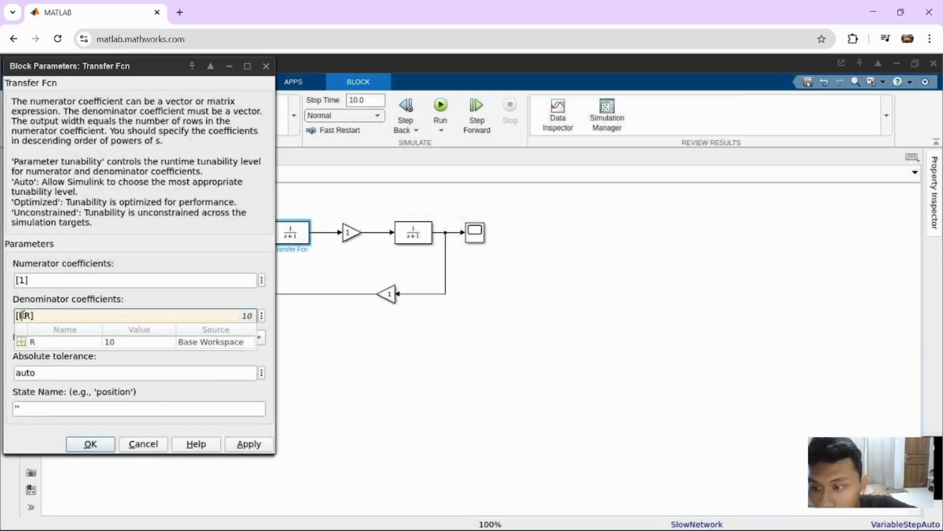
type("l")
double_click(36, 341)
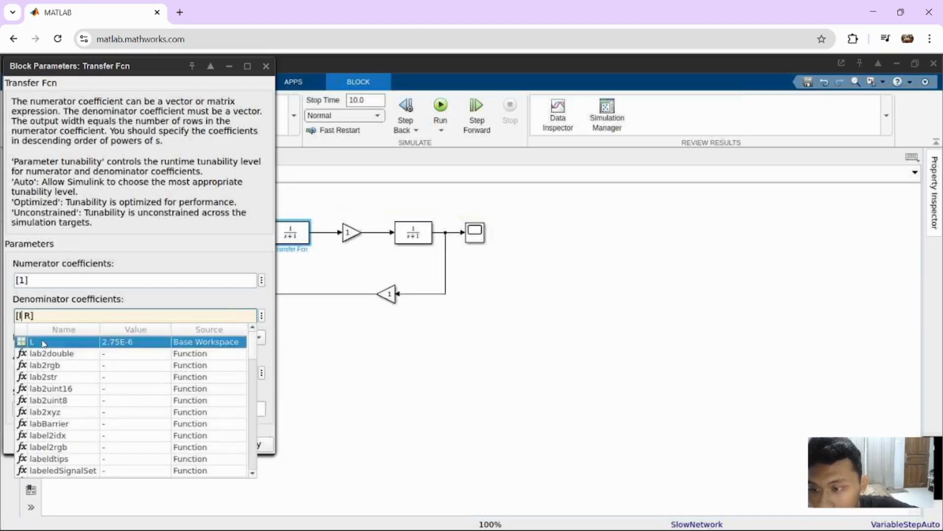
left_click(100, 445)
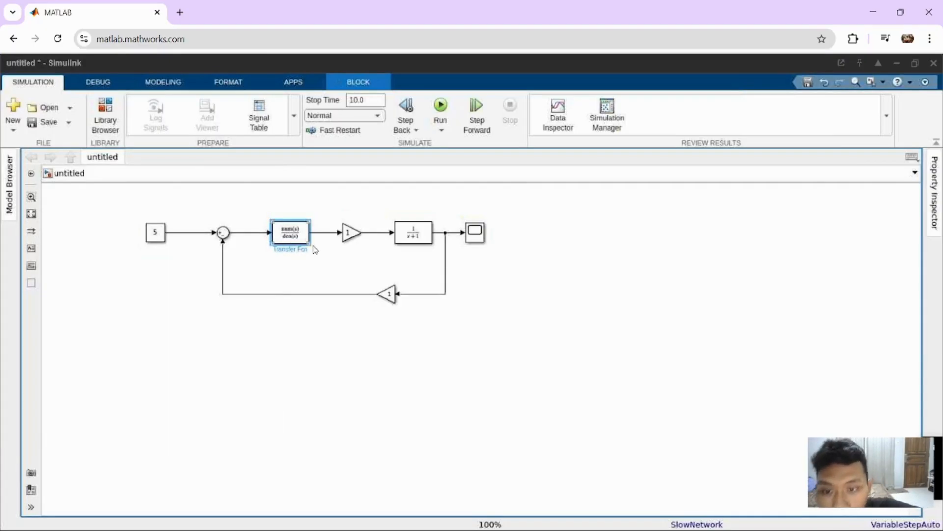
mouse_move(317, 242)
left_mouse_down()
mouse_move(325, 250)
mouse_move(320, 240)
left_mouse_up()
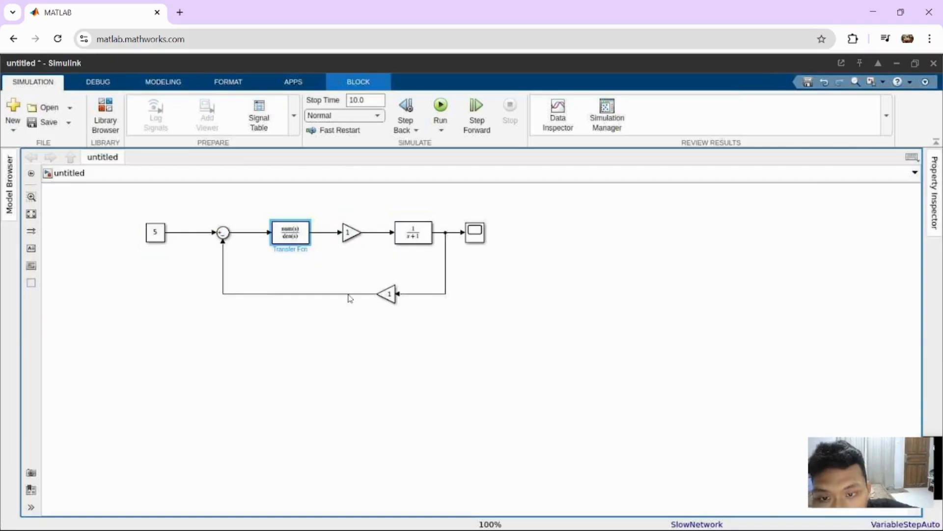
left_click(376, 390)
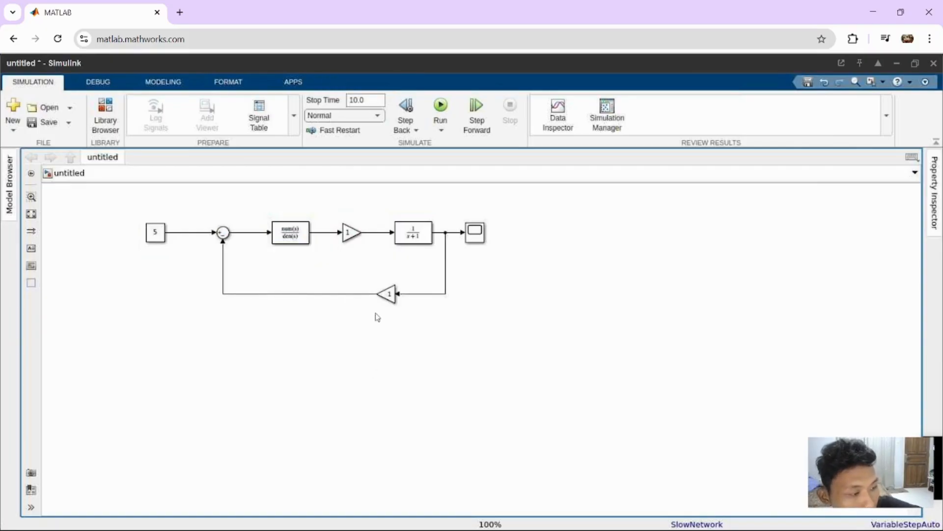
left_click(352, 234)
double_click(352, 234)
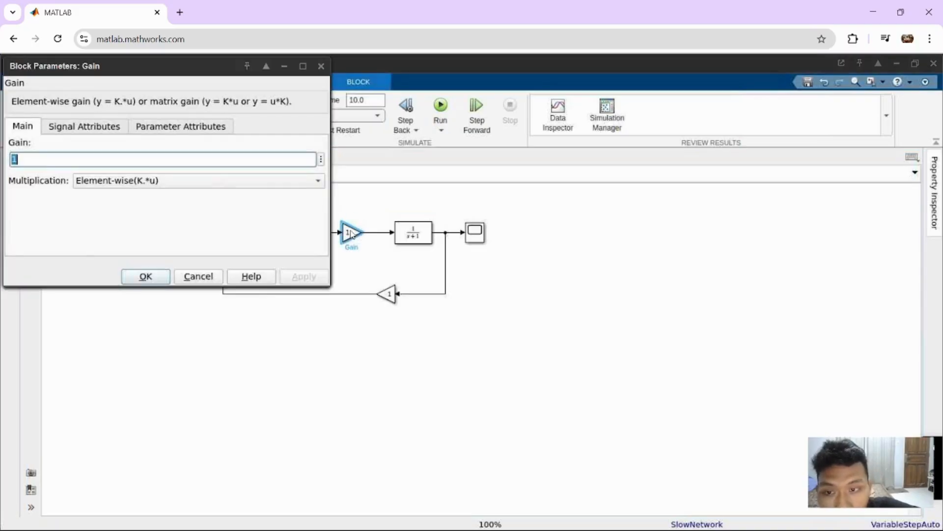
key("Escape")
left_click(354, 234)
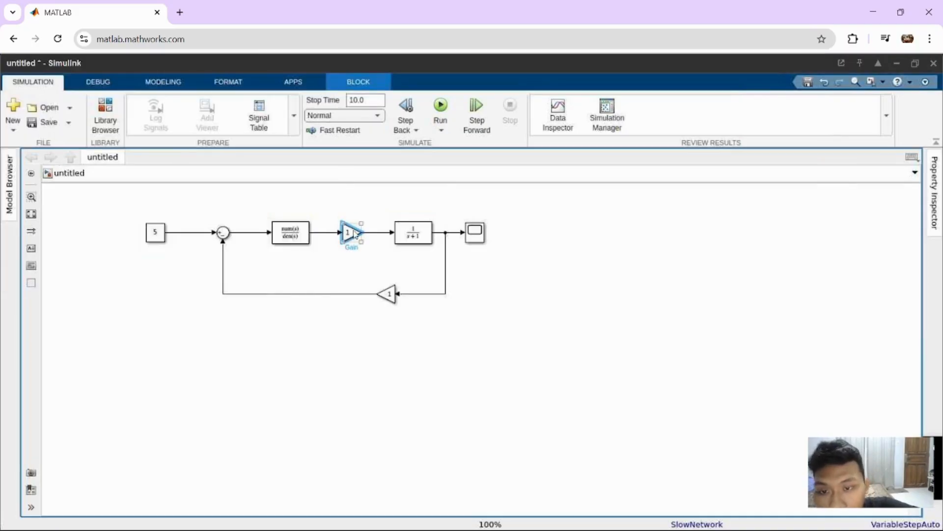
double_click(355, 235)
key("Escape")
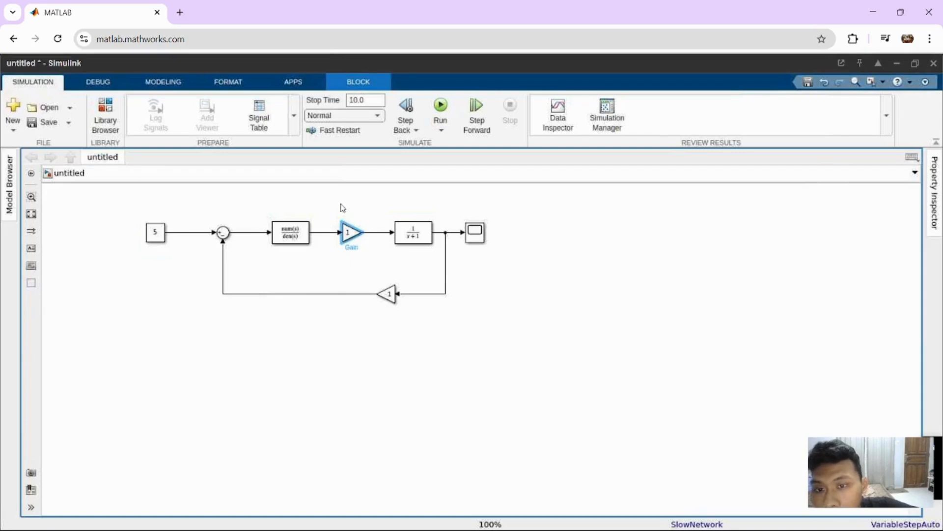
double_click(352, 234)
key("Escape")
- Set the forward-path Gain block between the two Transfer Fcn blocks to the workspace variable kt
left_click(351, 234)
double_click(352, 234)
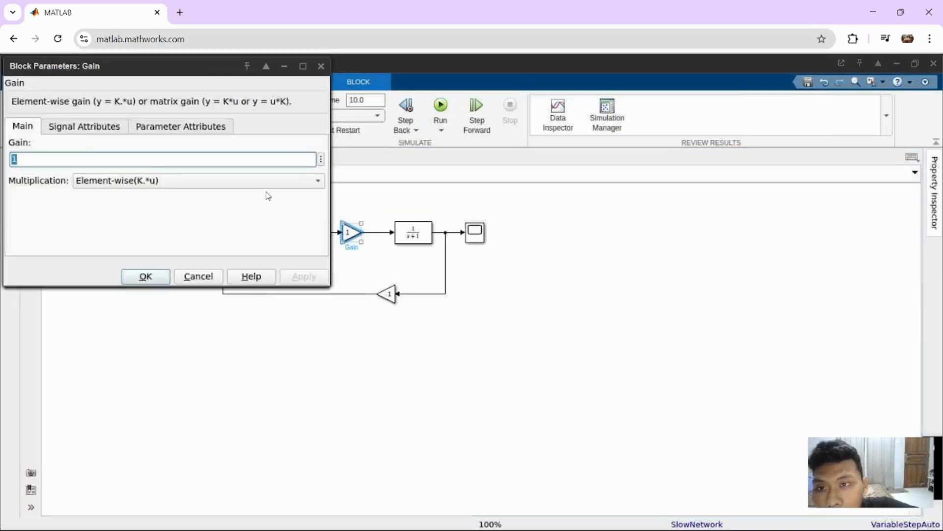
key("Escape")
double_click(354, 227)
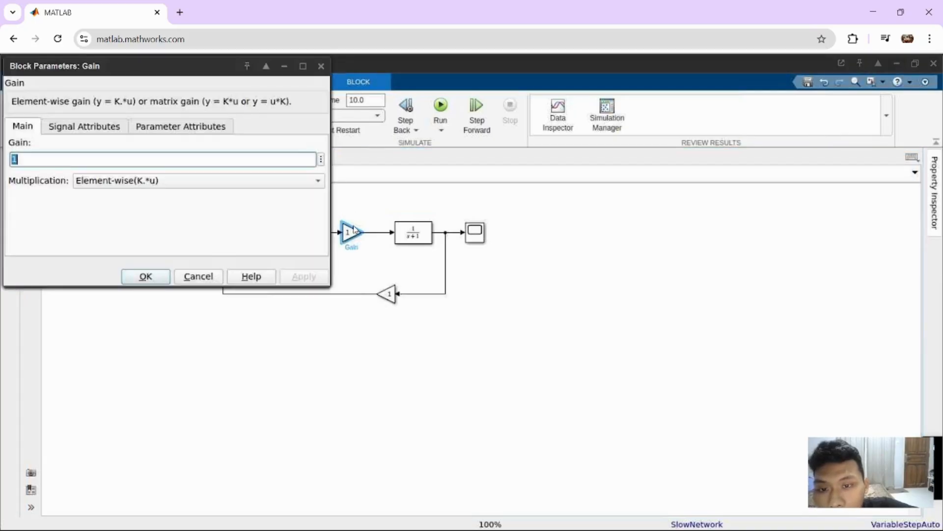
key("Escape")
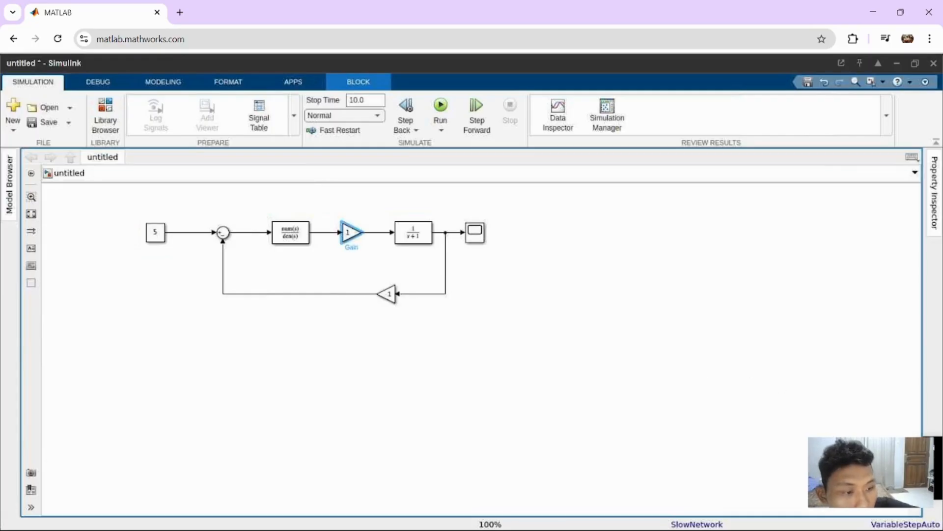
left_click(935, 447)
left_click(880, 513)
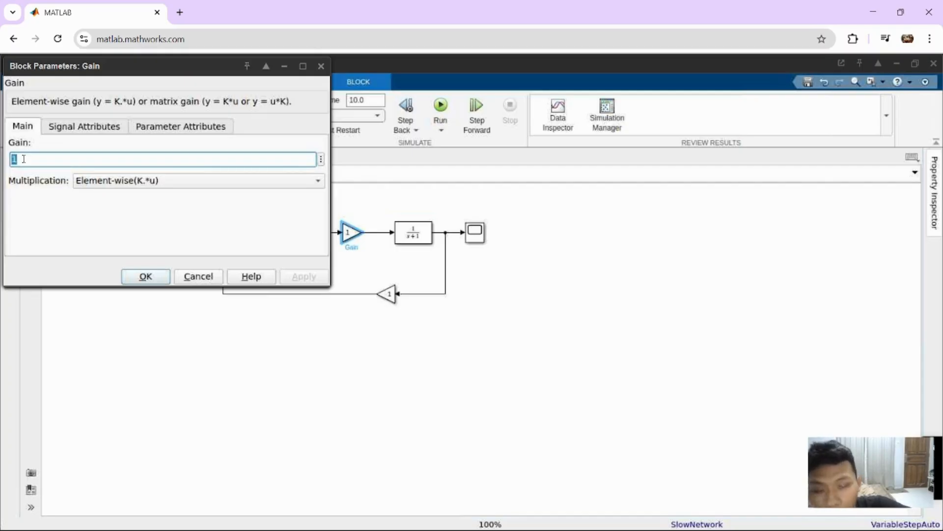
key("BackSpace")
type("k")
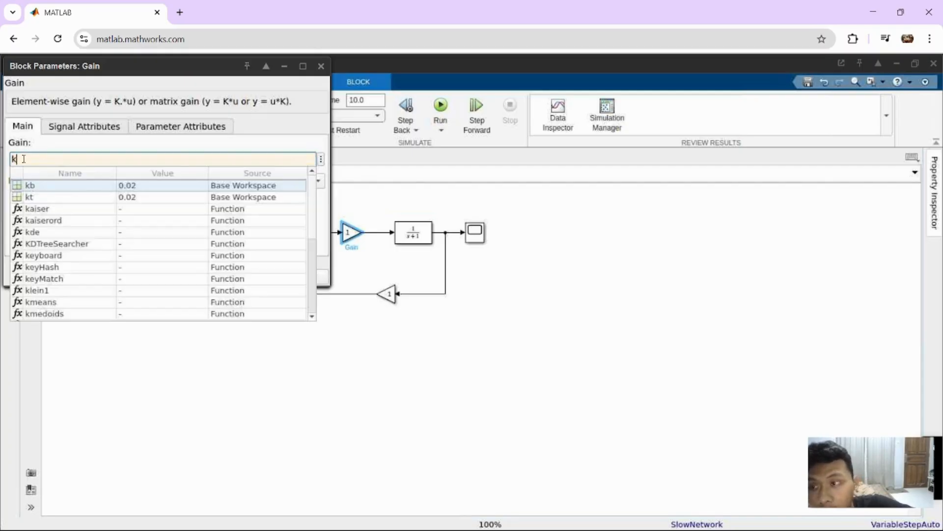
type("t")
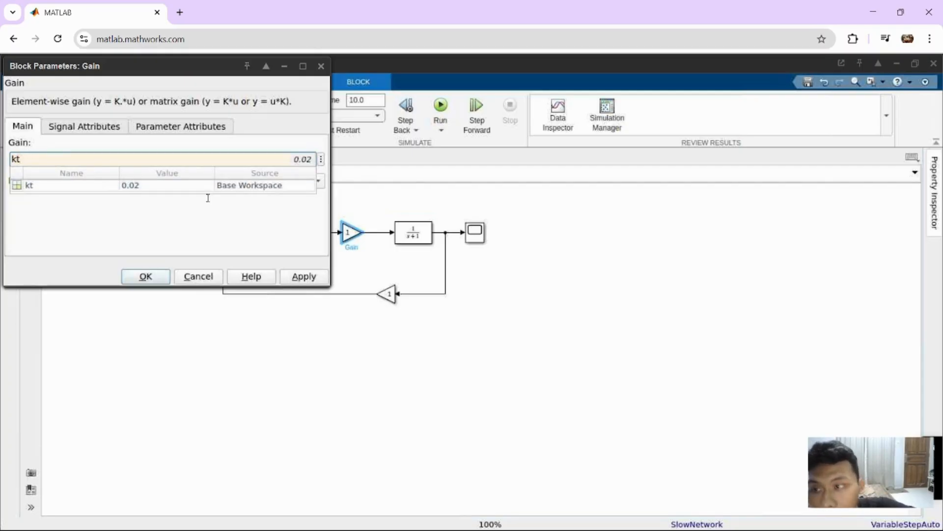
left_click(159, 278)
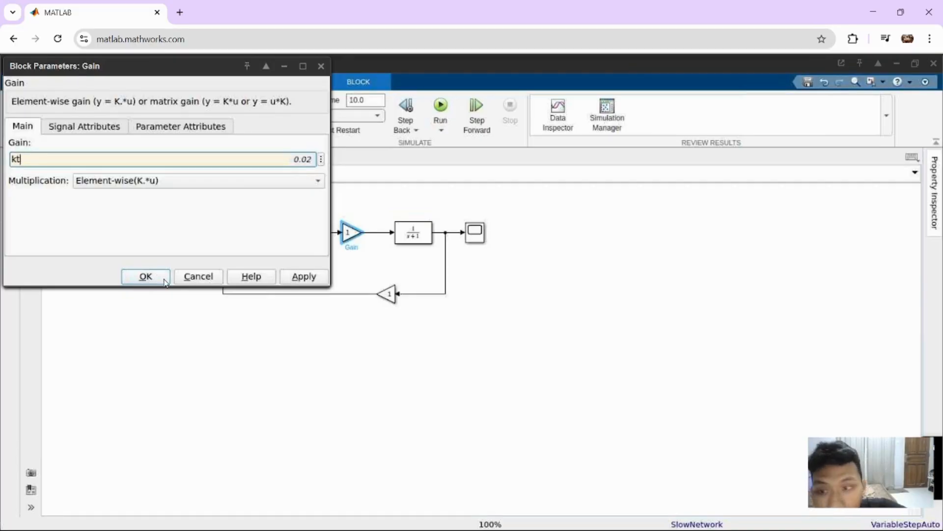
left_click(145, 276)
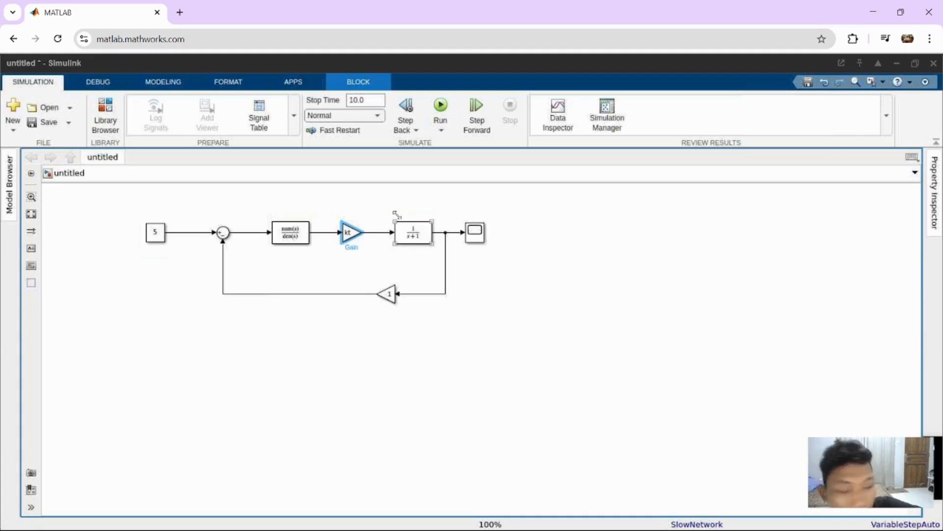
- Set the second Transfer Fcn's denominator coefficients to [j b] using the workspace variables j and b
left_click(414, 233)
double_click(414, 233)
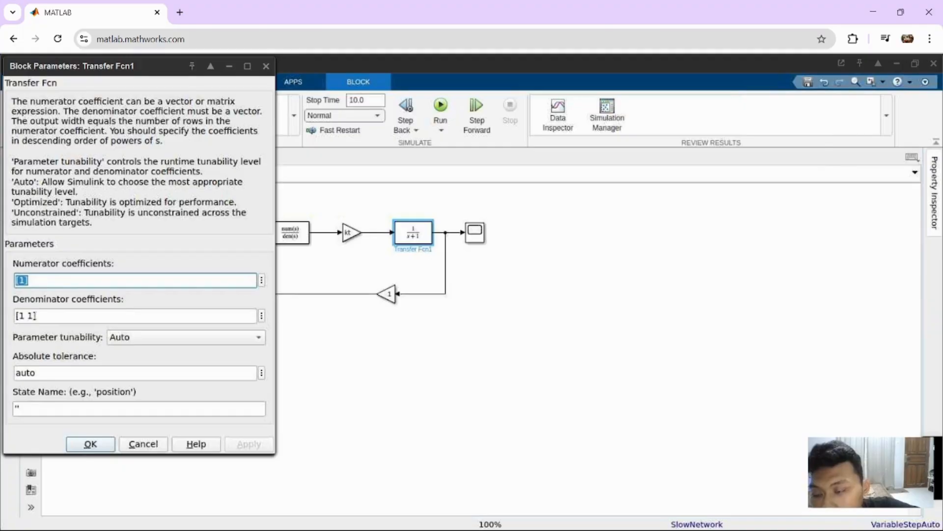
left_click(35, 316)
left_click(34, 316)
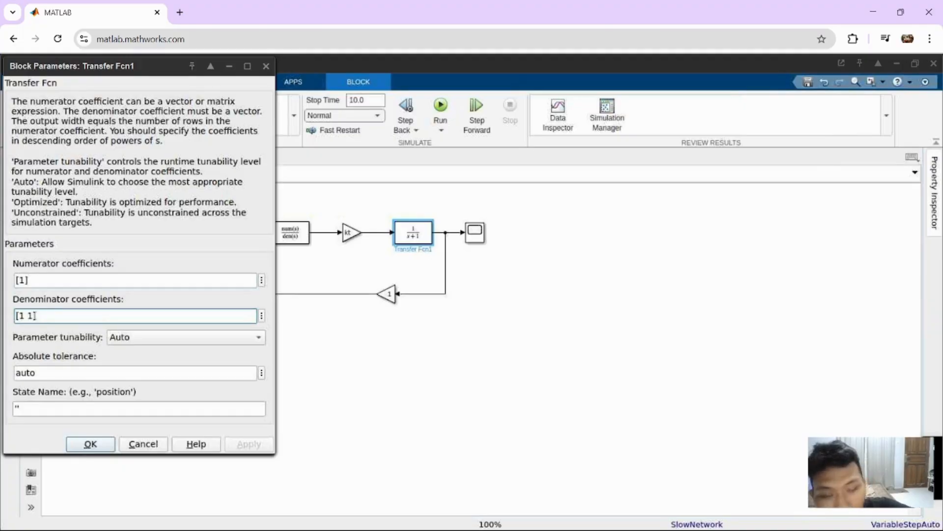
key("BackSpace")
key("BackSpace")
key("BackSpace")
key("BackSpace")
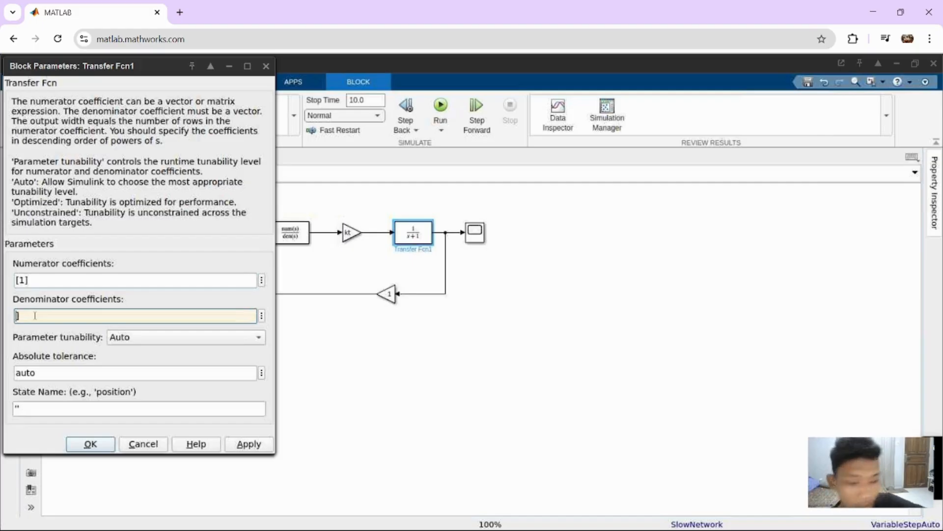
type("J B")
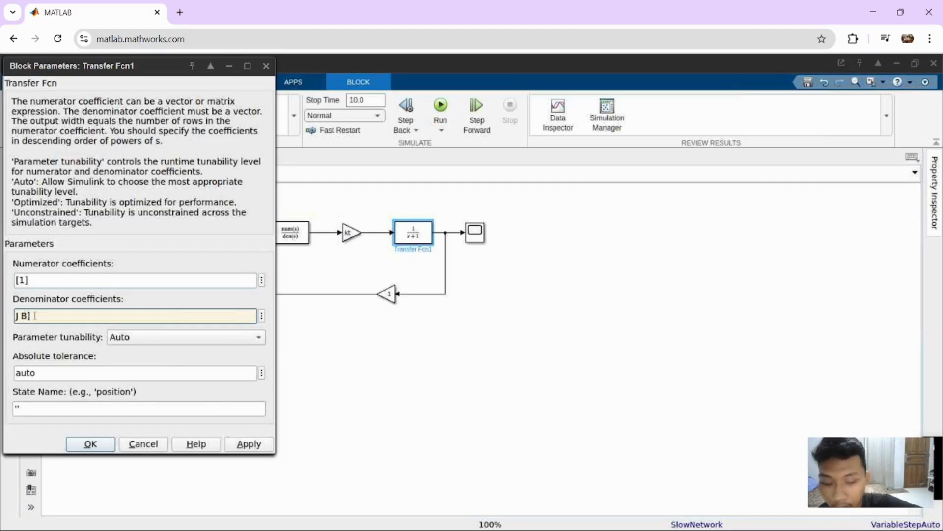
key("BackSpace")
key("BackSpace")
key("BackSpace")
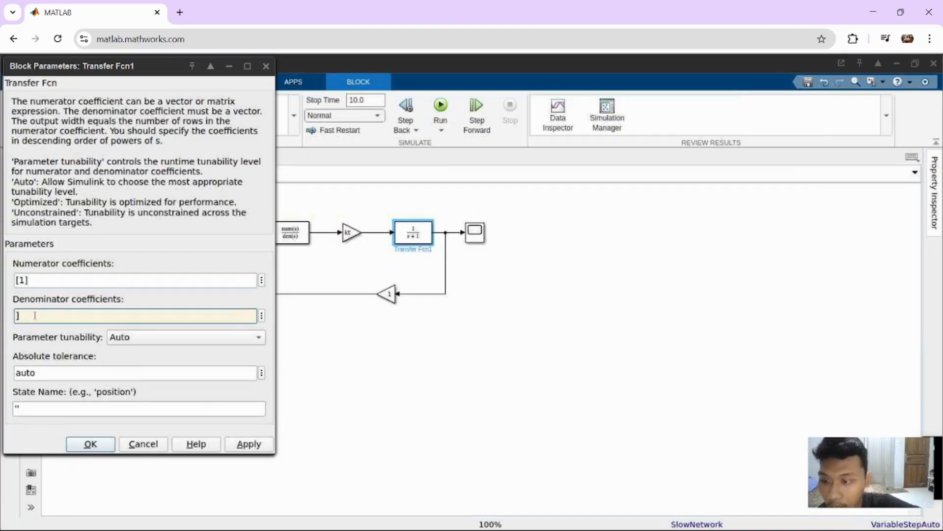
type("J B")
key("BackSpace")
key("BackSpace")
key("BackSpace")
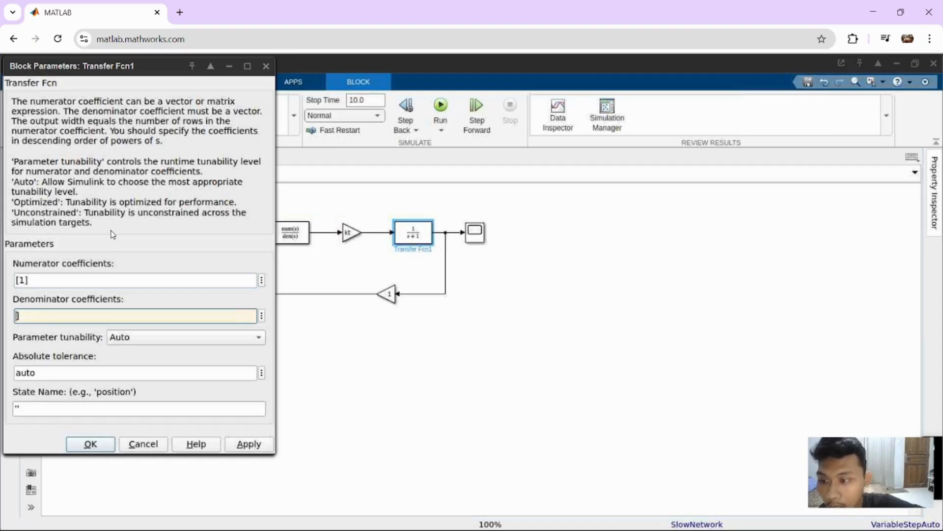
type("[1 1")
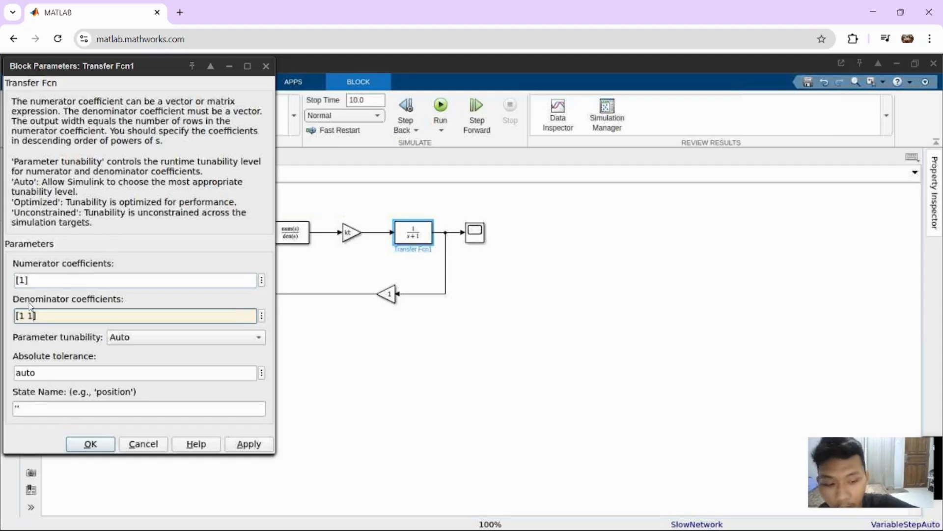
key("BackSpace")
key("BackSpace")
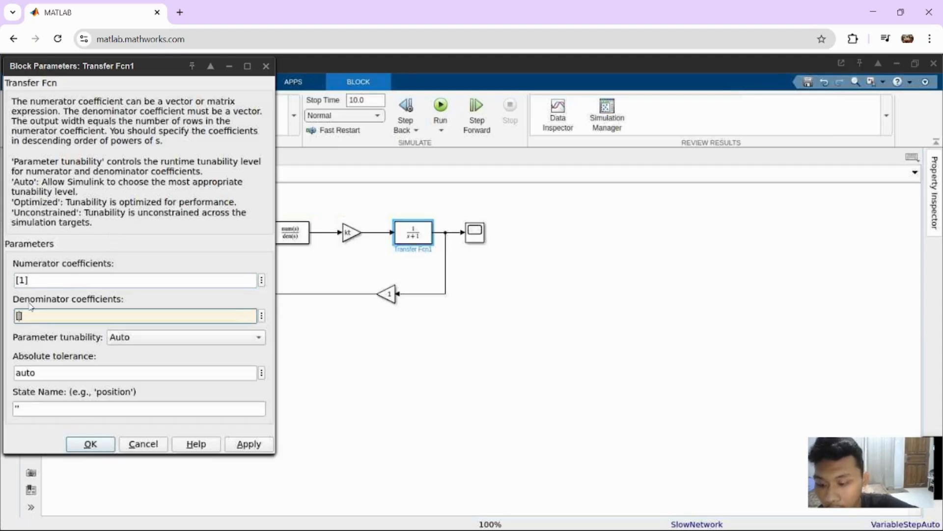
type("j ")
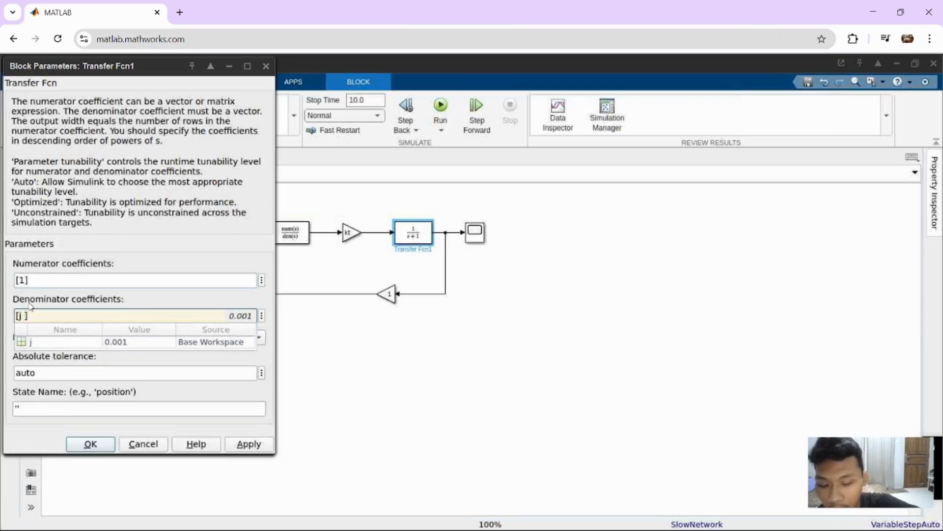
type("b")
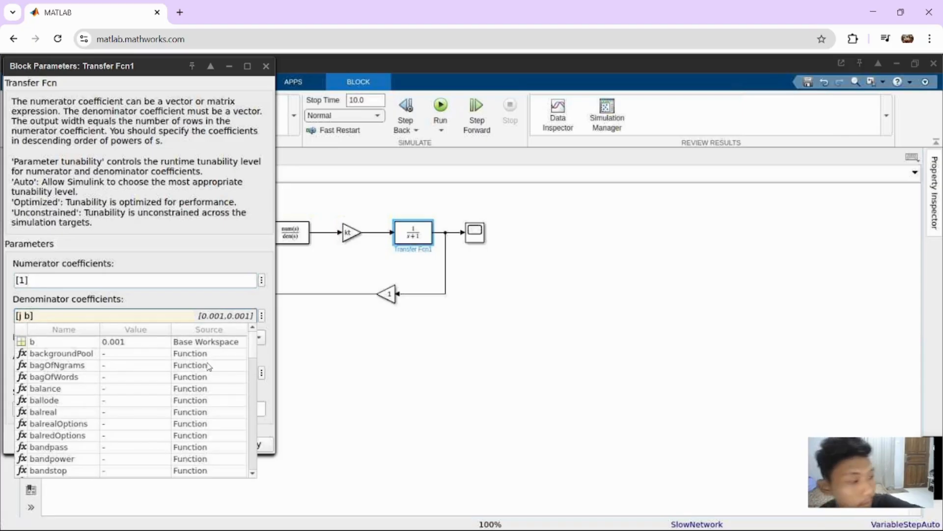
key("ctrl+a")
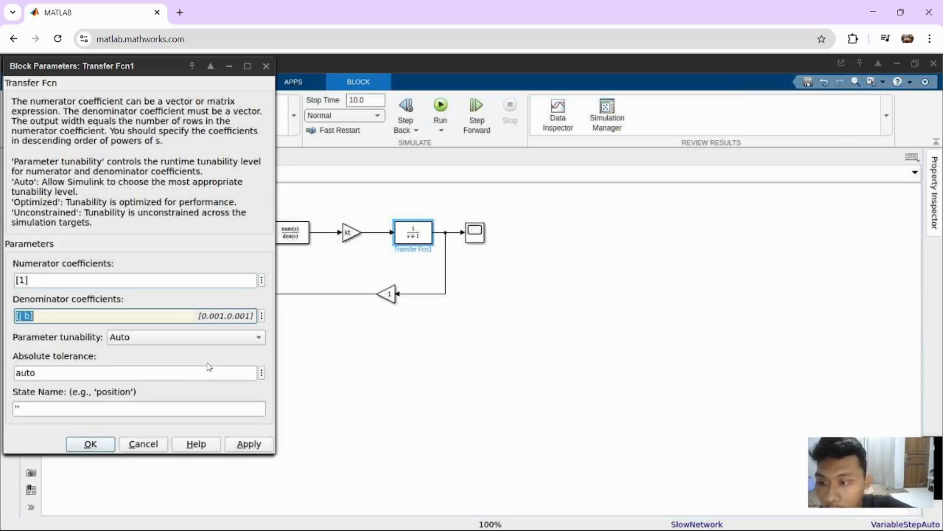
left_click(102, 449)
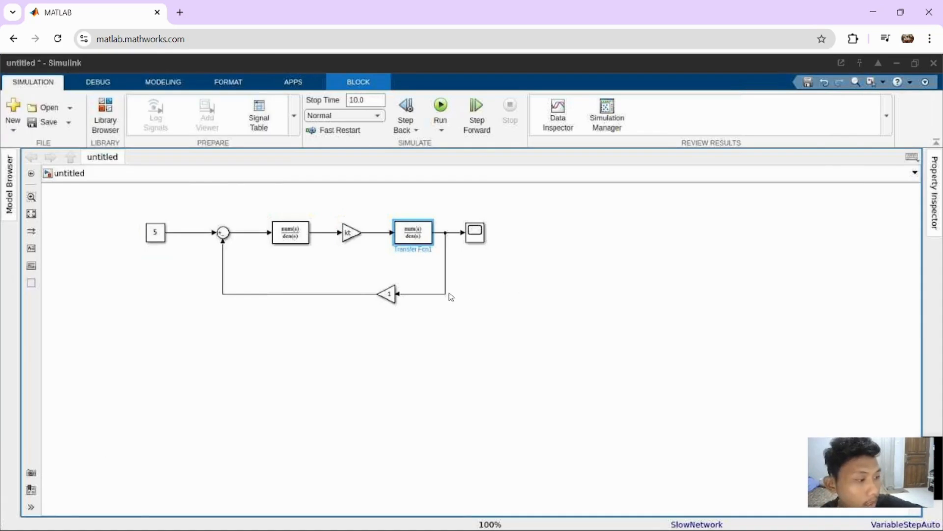
- Set the feedback Gain block's gain to the workspace variable kb
left_click(388, 295)
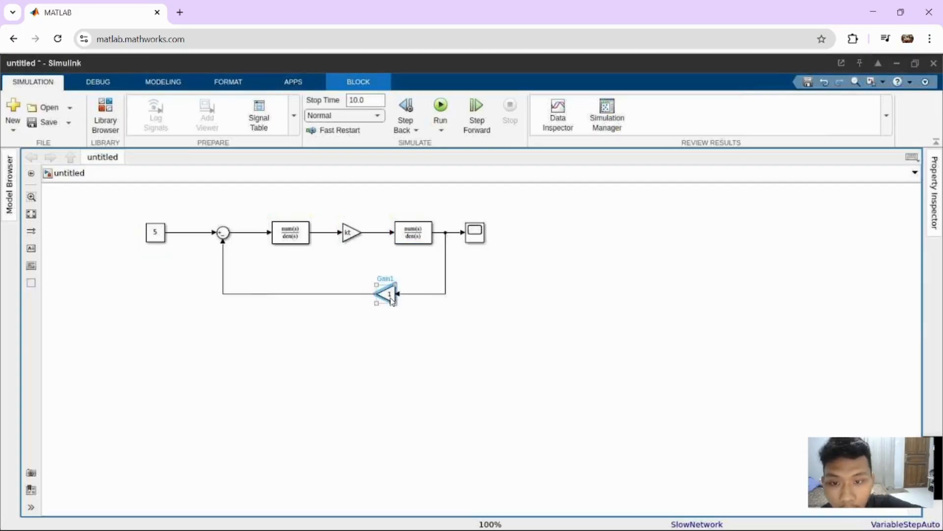
double_click(392, 296)
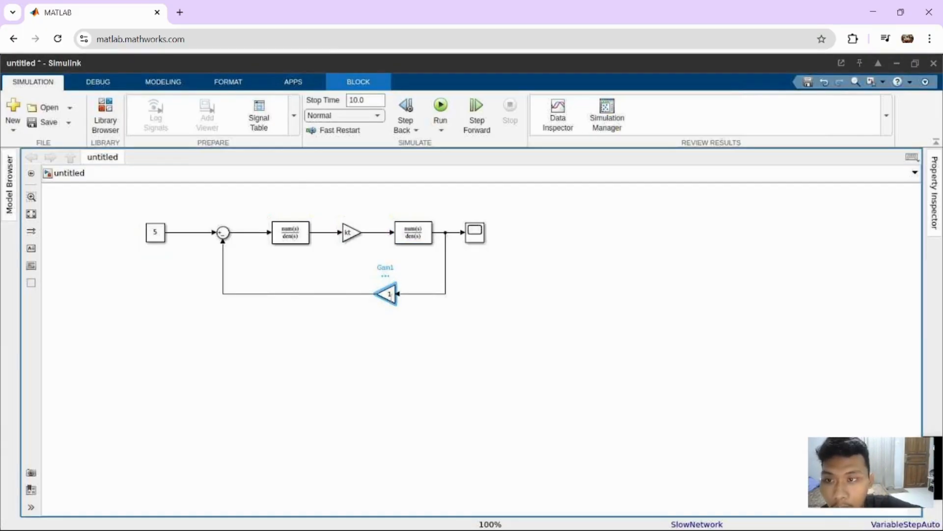
left_click(145, 276)
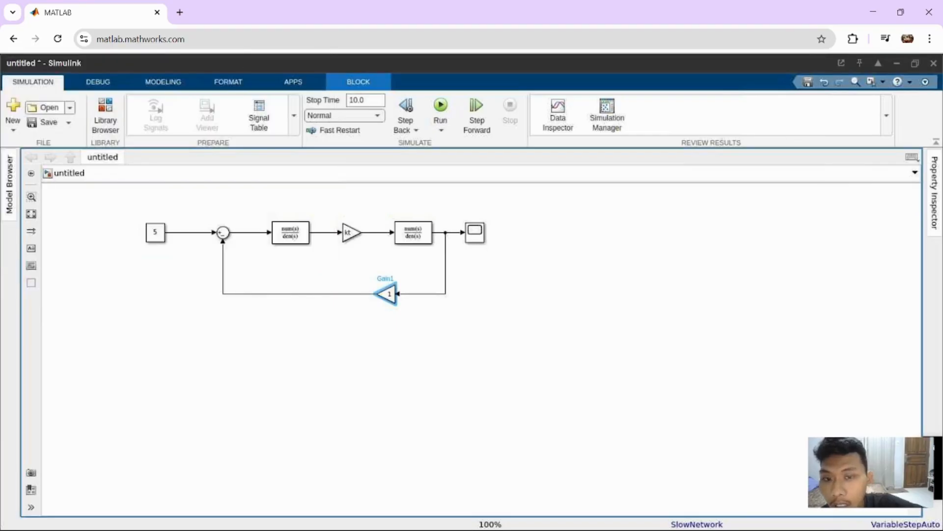
mouse_move(566, 529)
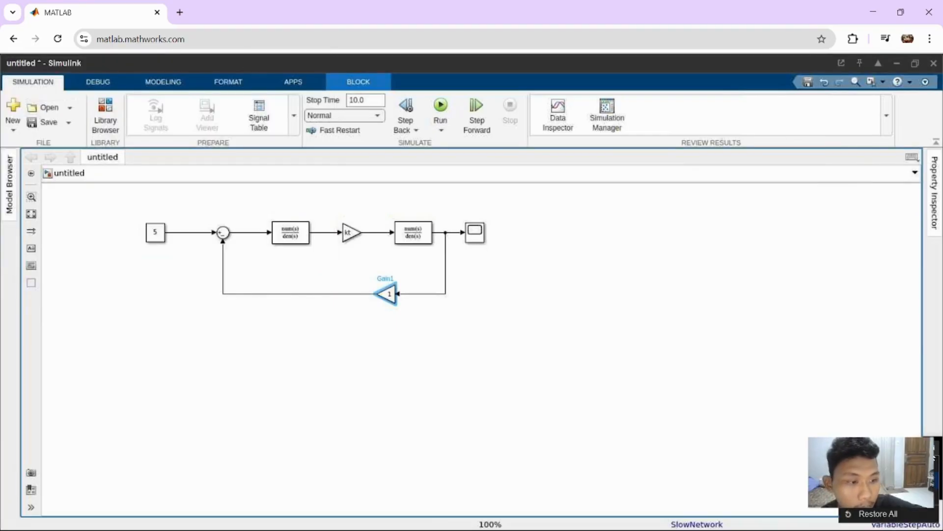
double_click(388, 295)
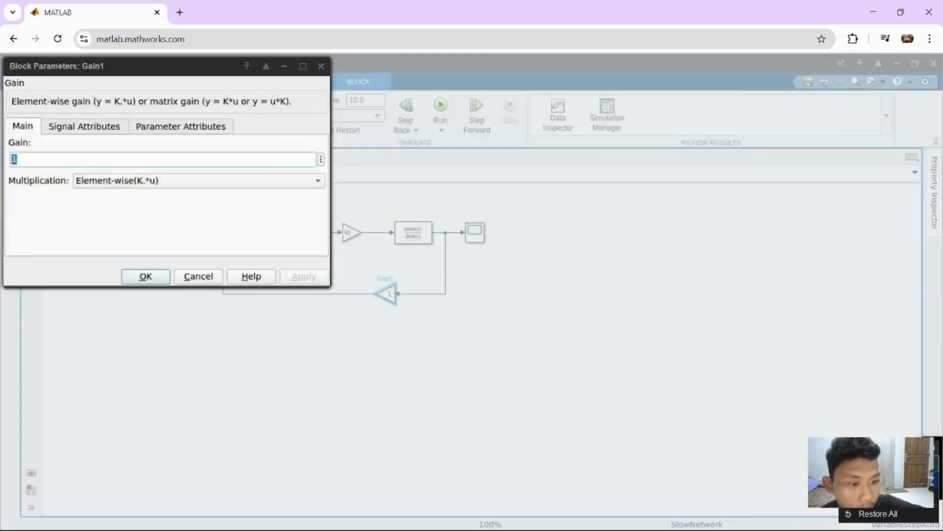
left_click(145, 276)
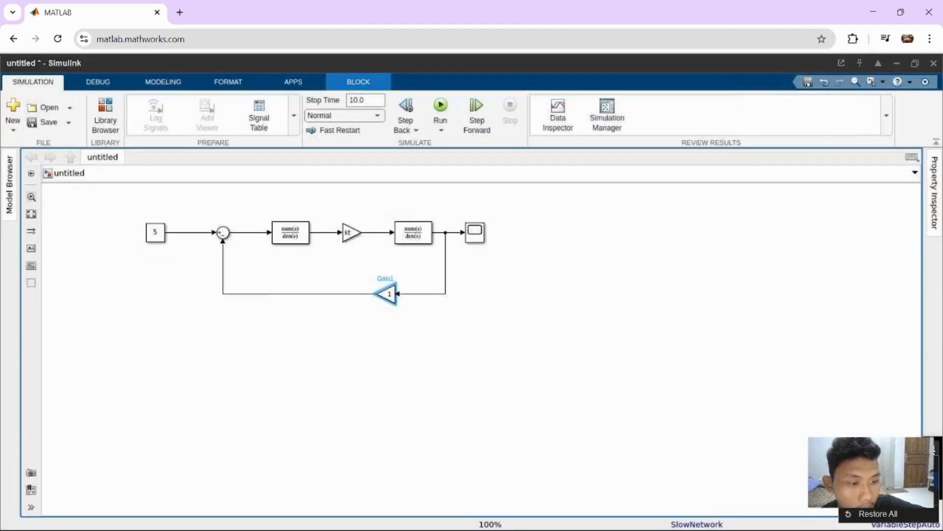
mouse_move(885, 472)
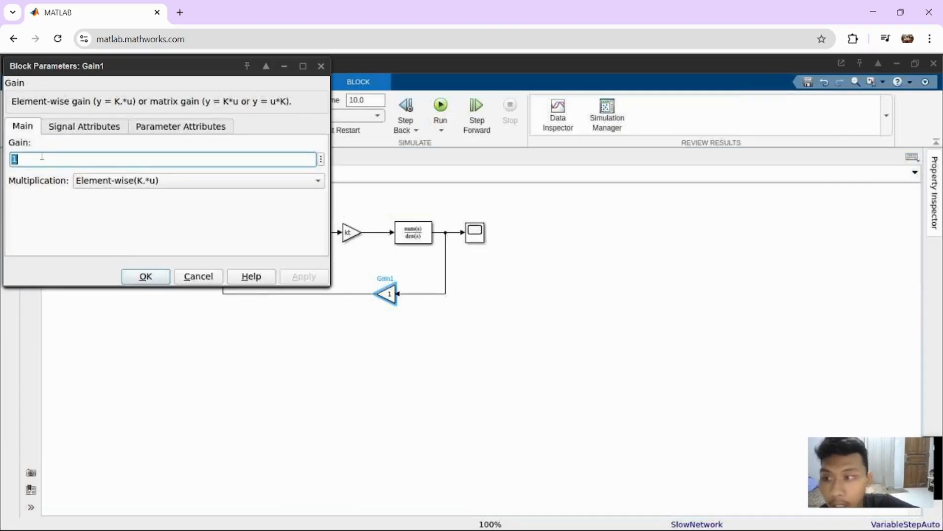
key("BackSpace")
type("kb")
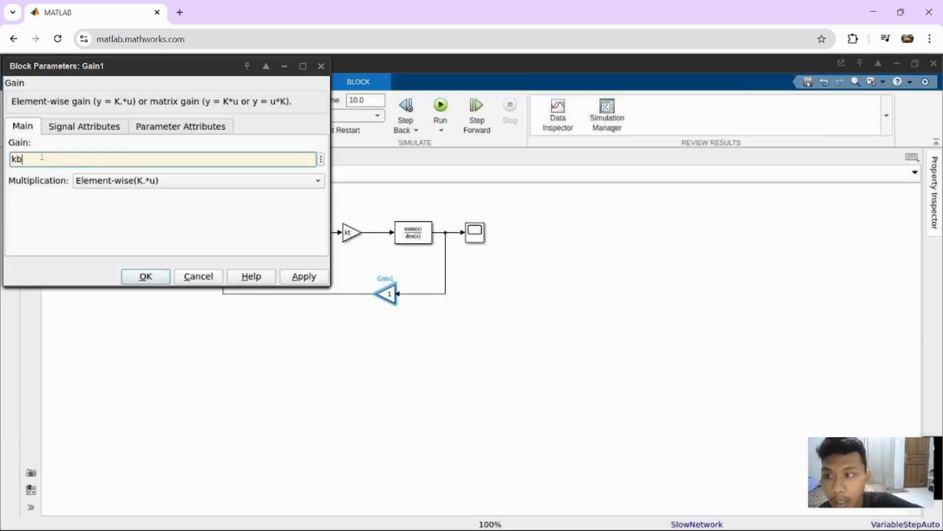
left_click(151, 276)
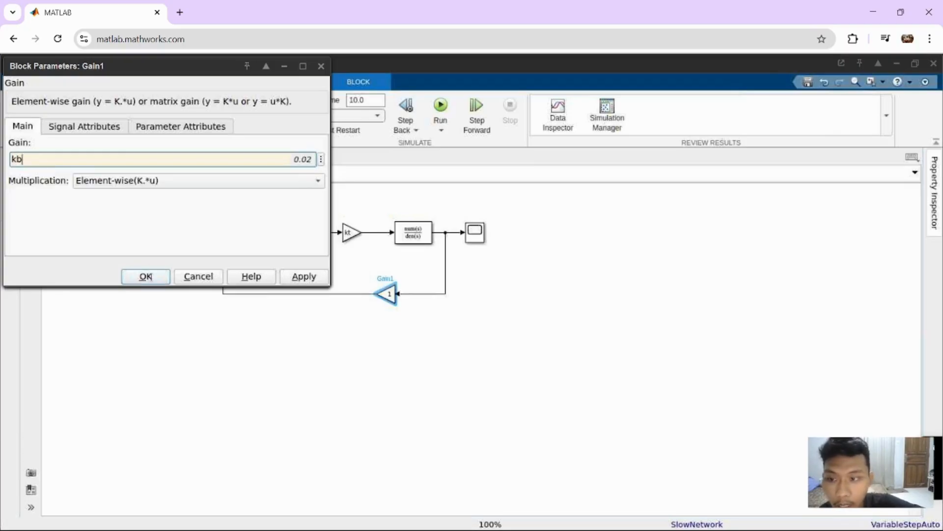
left_click(147, 277)
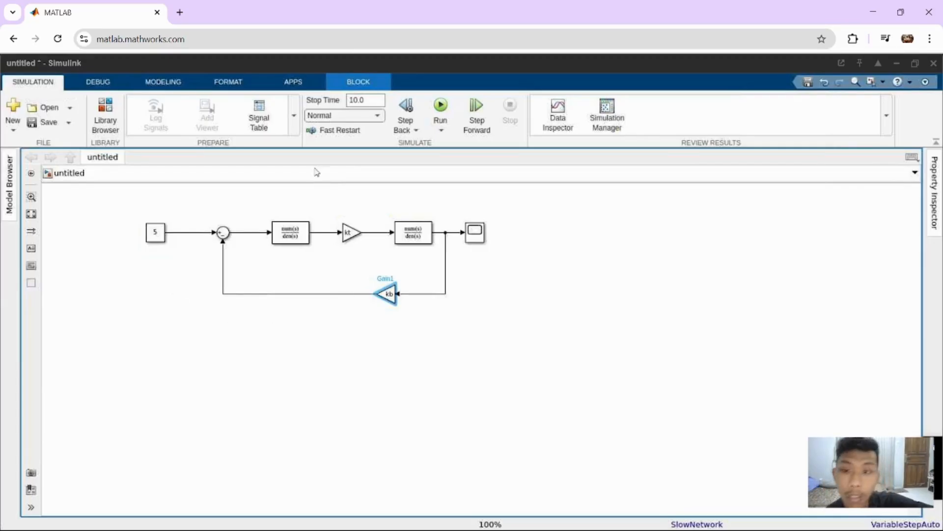
- Run the simulation of the completed DC motor feedback model with the stop time of 10.0
left_click(441, 102)
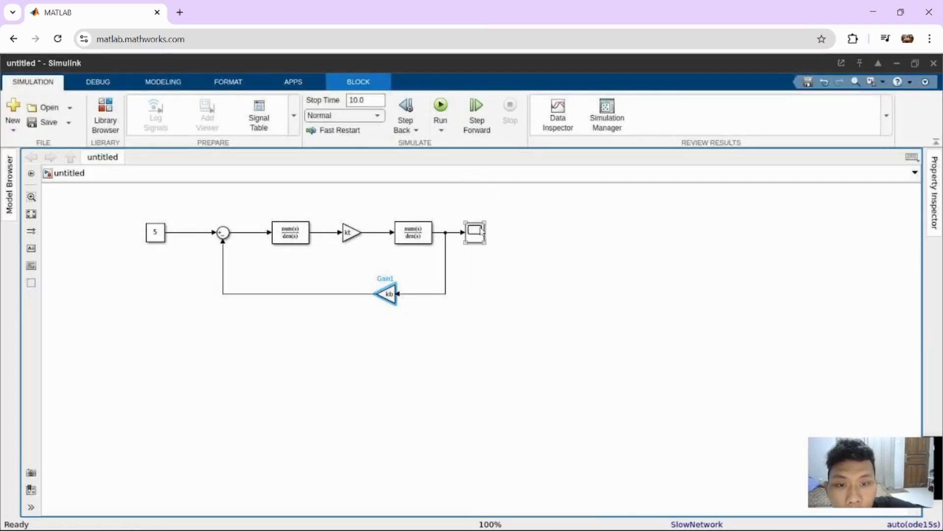
- View the motor loop's scope response in an enlarged window, then minimize the scope
left_click(480, 233)
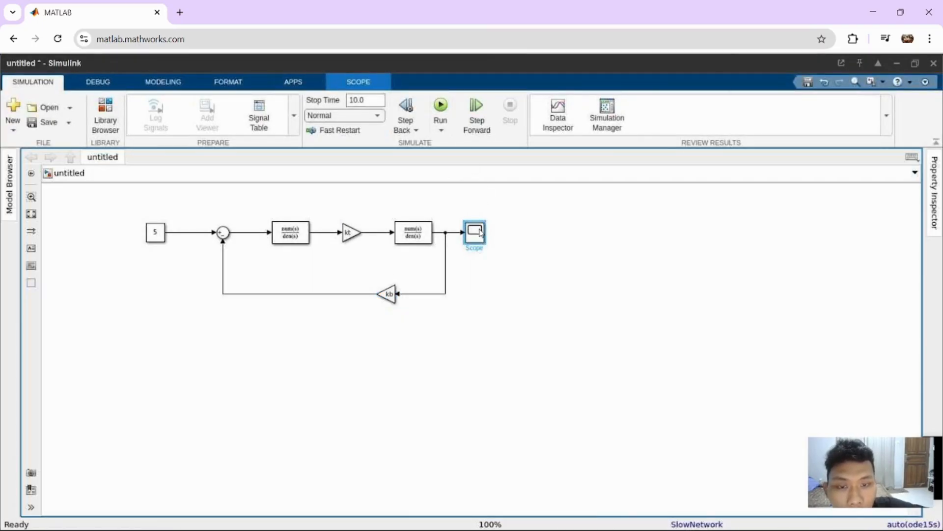
double_click(481, 233)
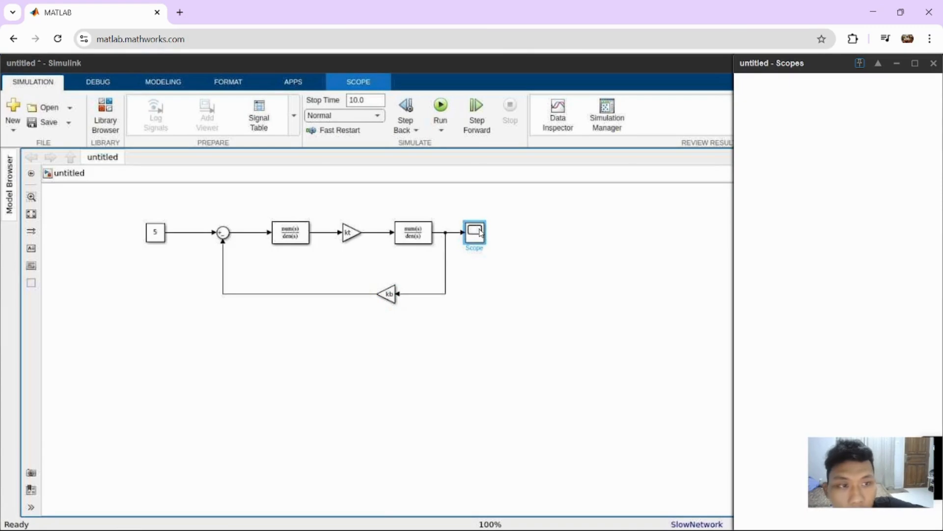
left_click(916, 64)
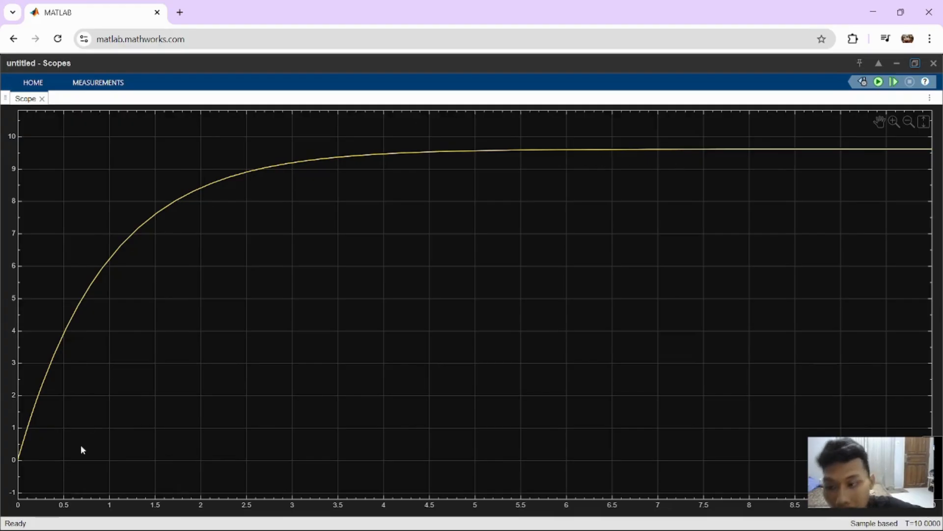
left_click(901, 63)
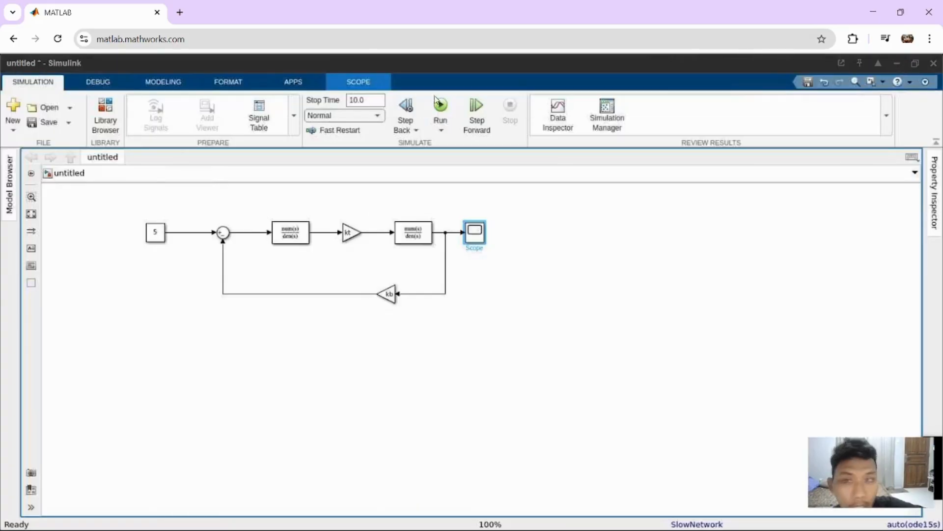
- Set the Constant input block's value to 10
double_click(154, 233)
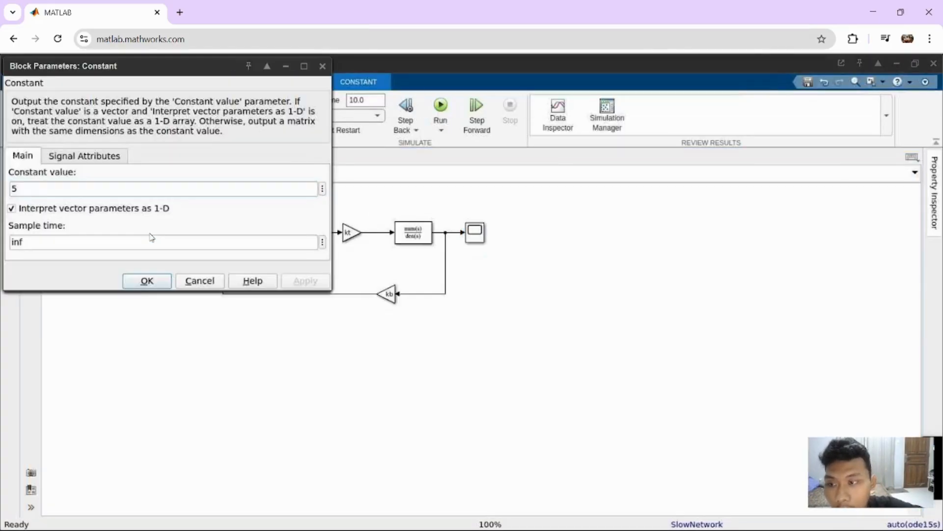
double_click(34, 187)
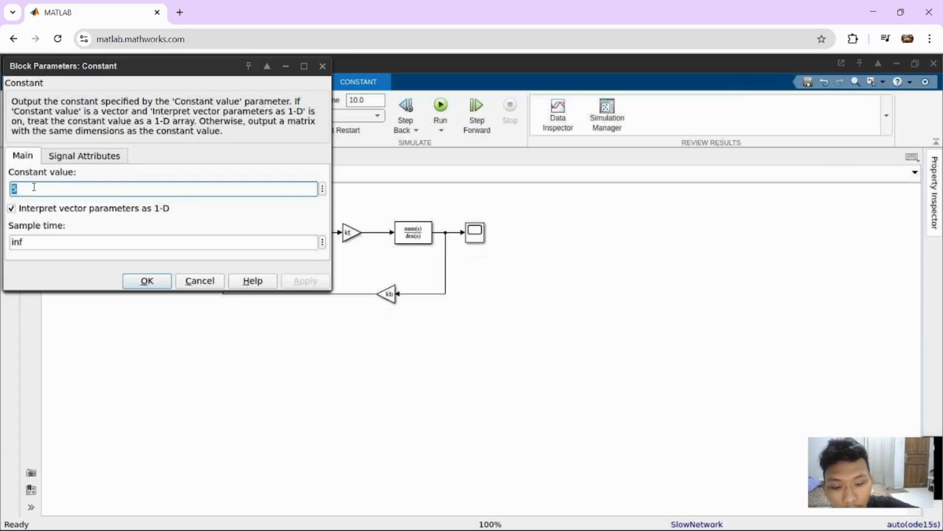
key("BackSpace")
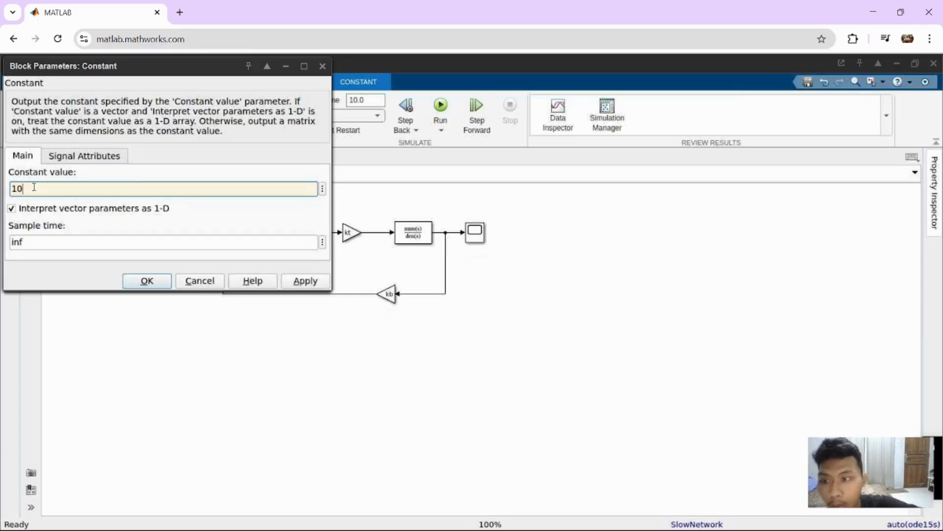
left_click(139, 282)
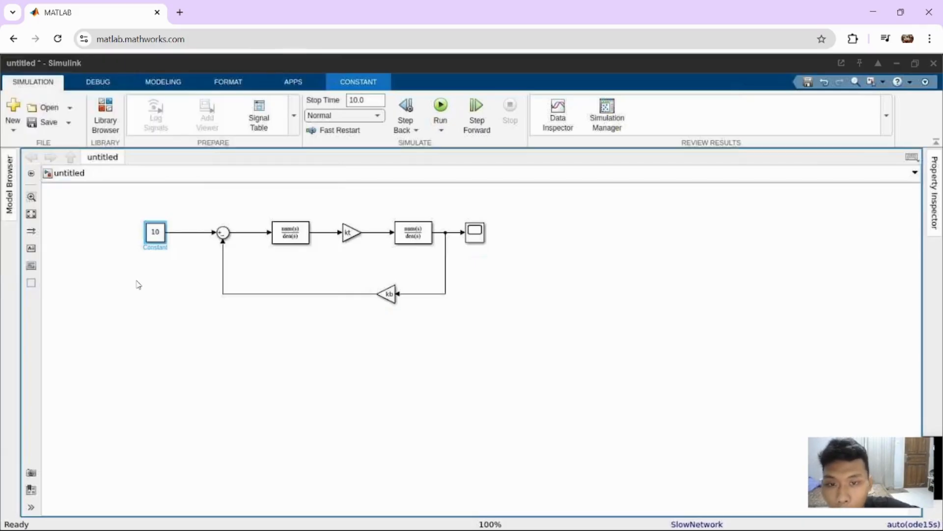
- Run the simulation and inspect the updated response in an enlarged scope window
left_click(440, 105)
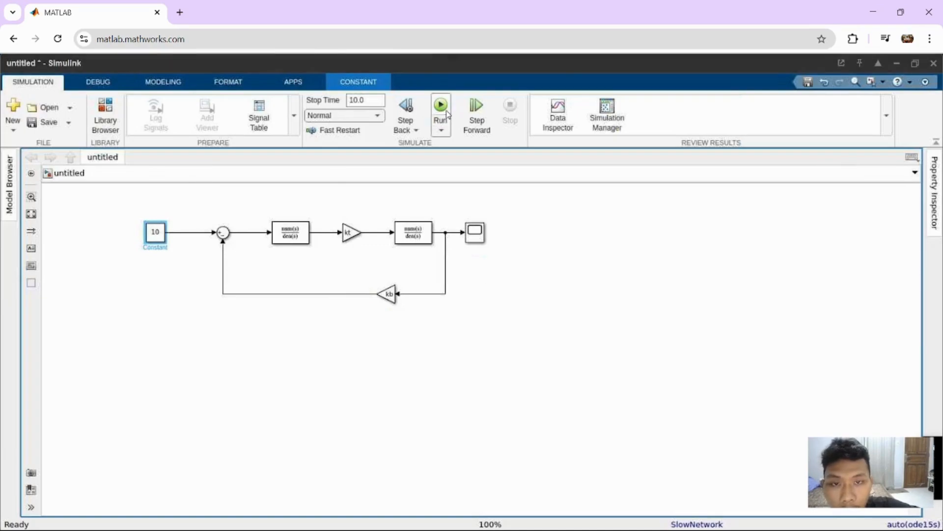
double_click(477, 234)
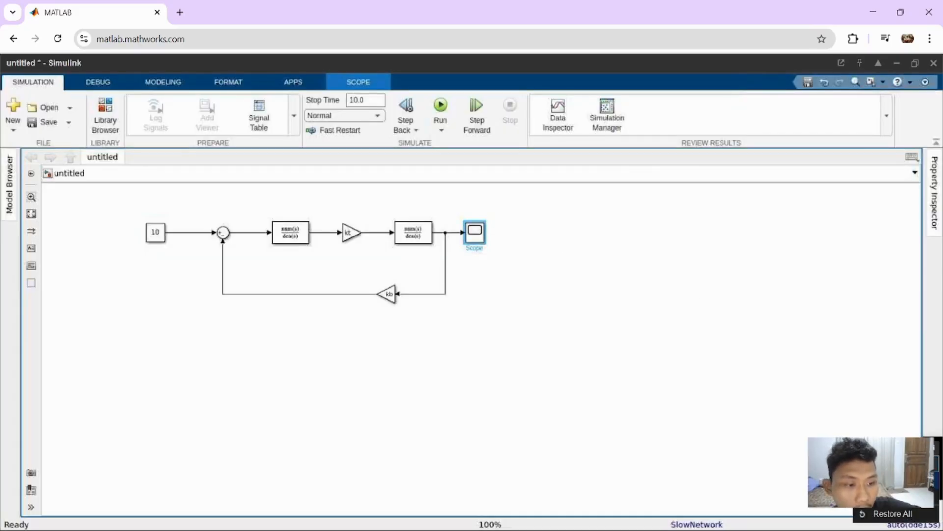
left_click(889, 513)
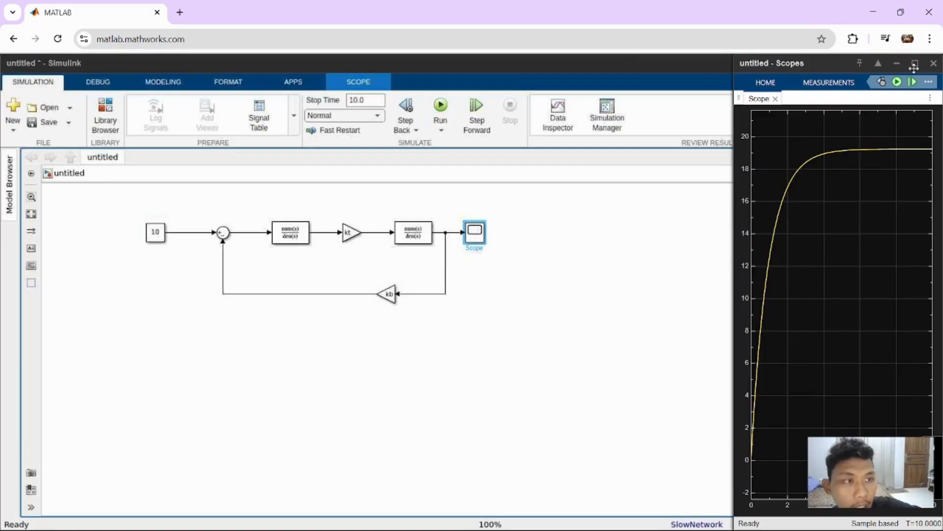
left_click(916, 64)
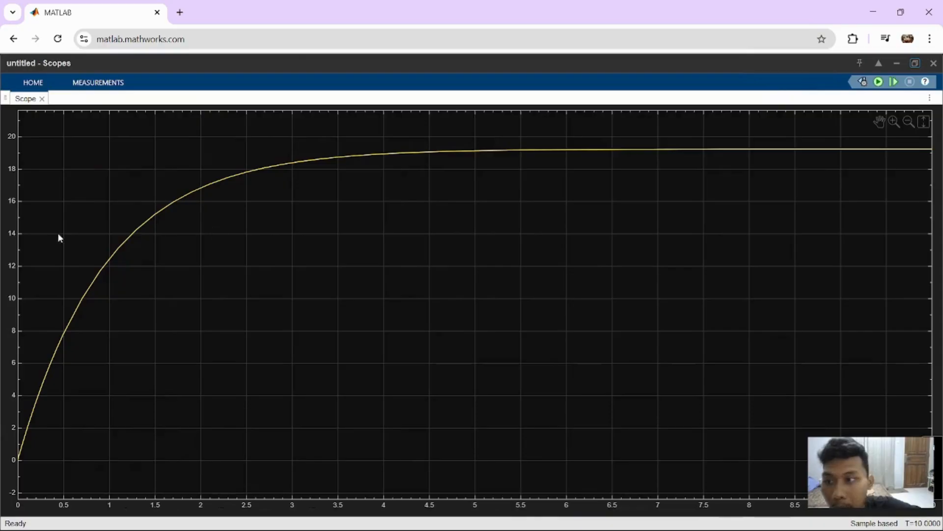
left_click(896, 64)
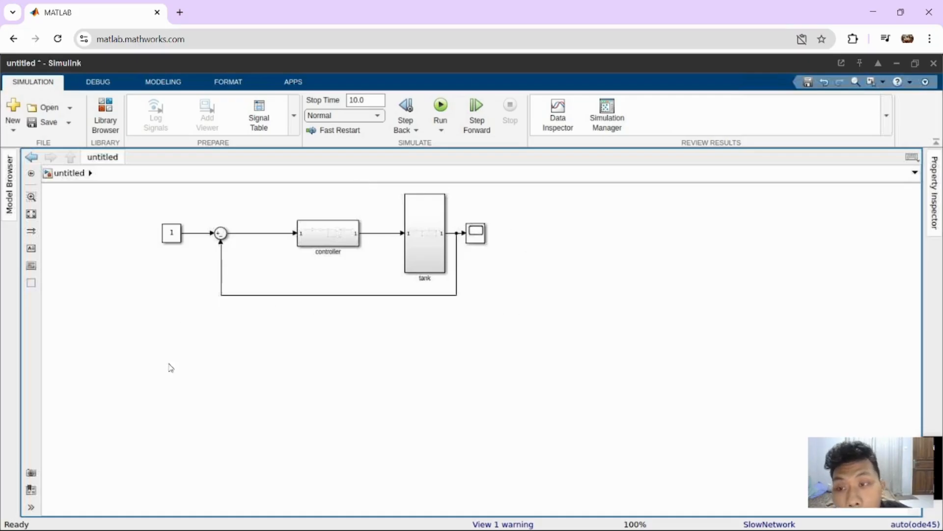
- Add a continuous PID Controller block in the empty area below the tank feedback loop
double_click(224, 356)
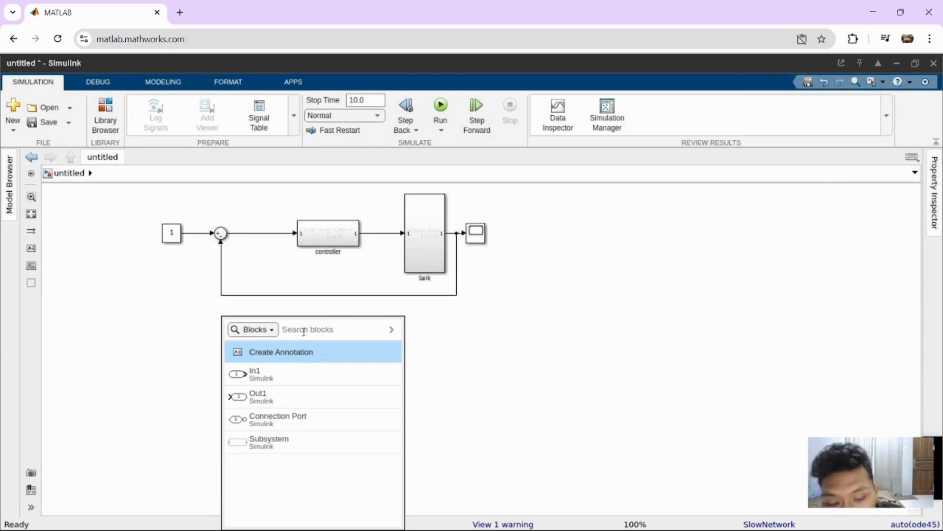
type("pid")
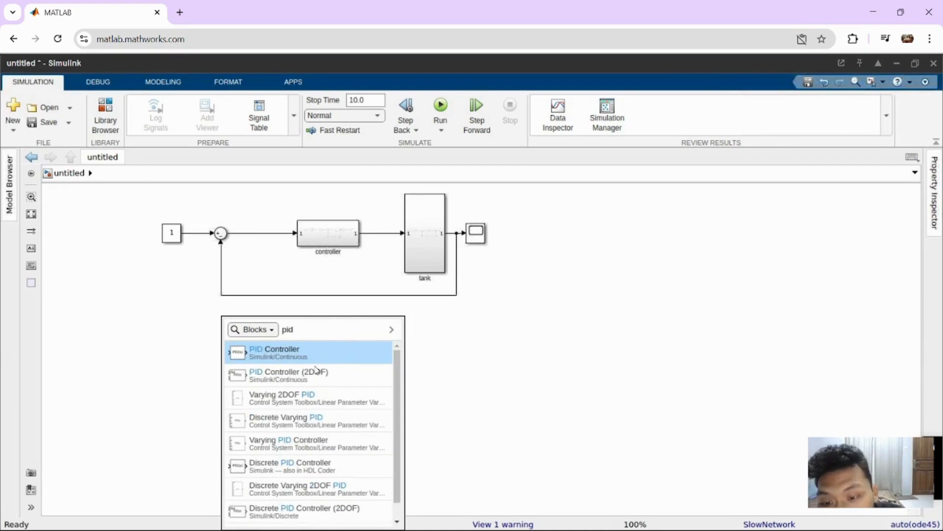
left_click(322, 353)
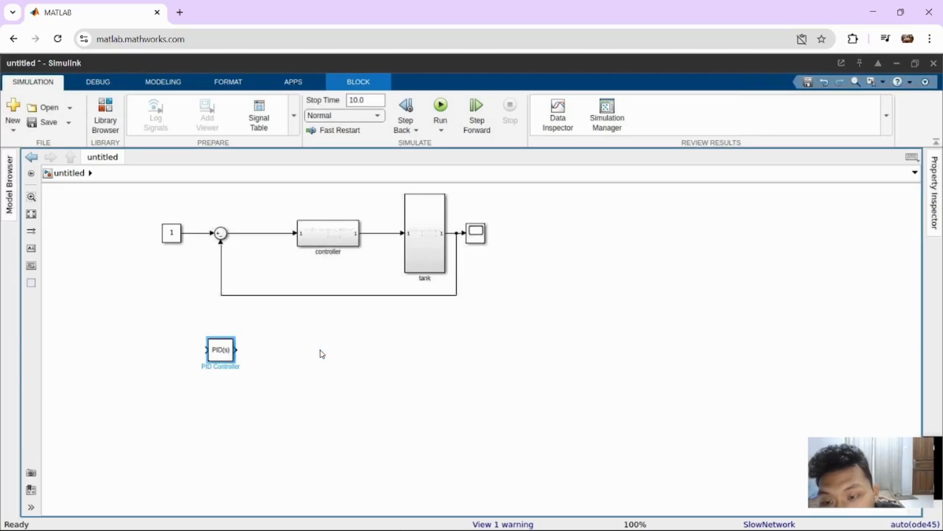
- Delete the signal lines linking the controller subsystem to the sum block and to the tank subsystem
left_click(331, 232)
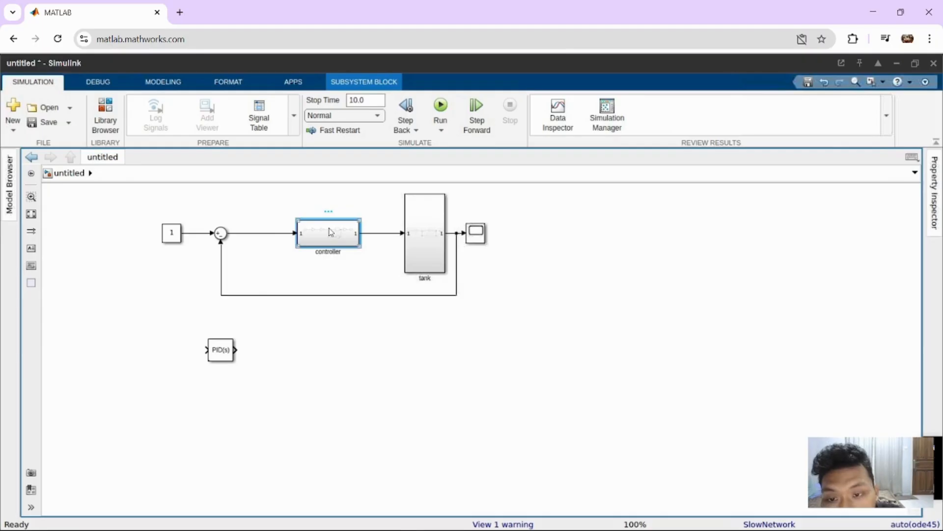
mouse_move(331, 232)
left_mouse_down()
mouse_move(341, 290)
mouse_move(326, 229)
left_mouse_up()
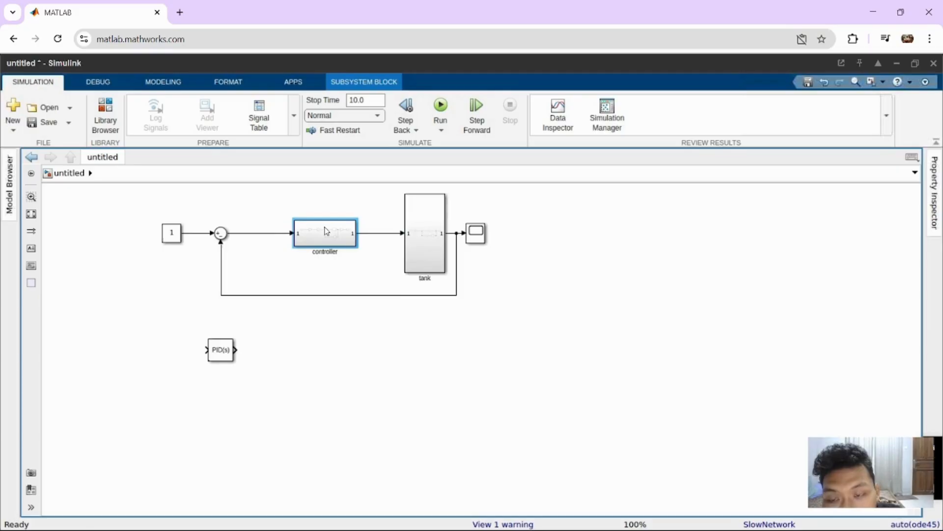
left_click(282, 233)
key("Delete")
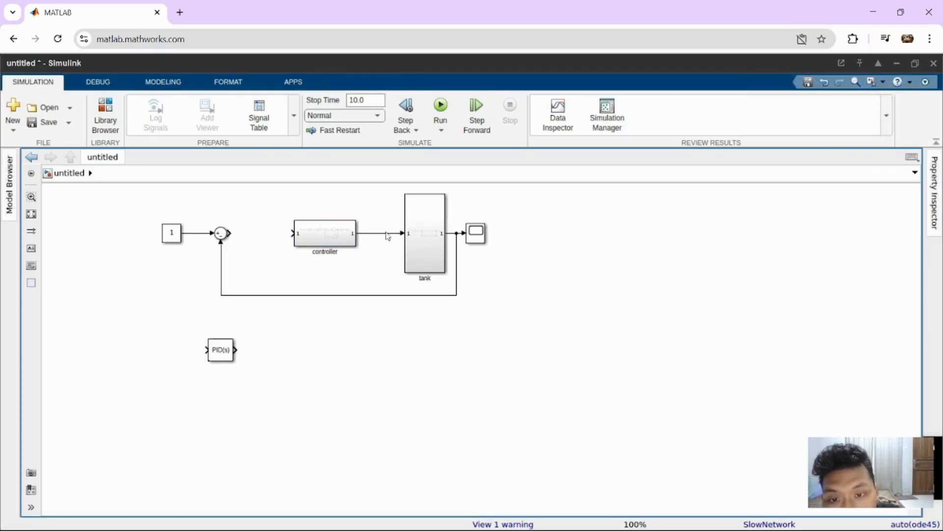
left_click(382, 234)
key("Delete")
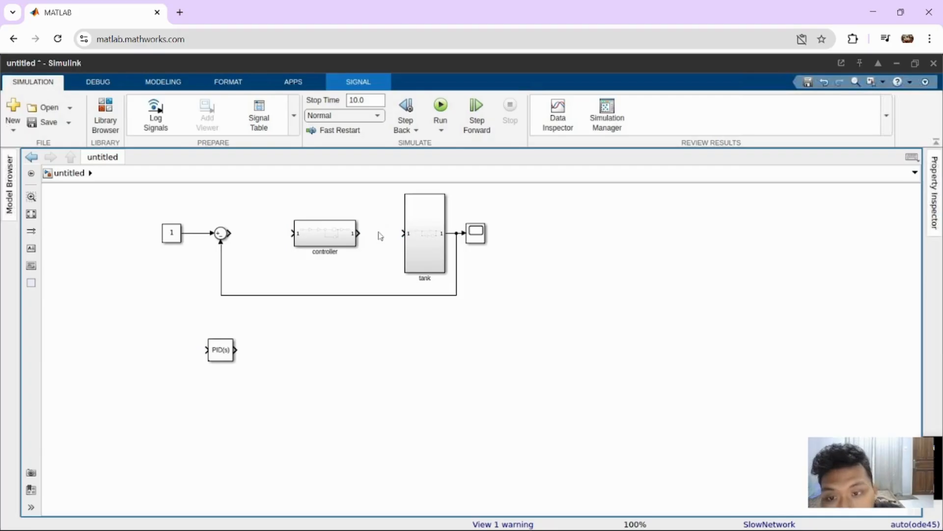
- Swap the controller subsystem for the PID Controller block, wired between the sum block and the tank, and run the simulation
left_click_drag(327, 244, 333, 397)
left_click_drag(221, 350, 302, 241)
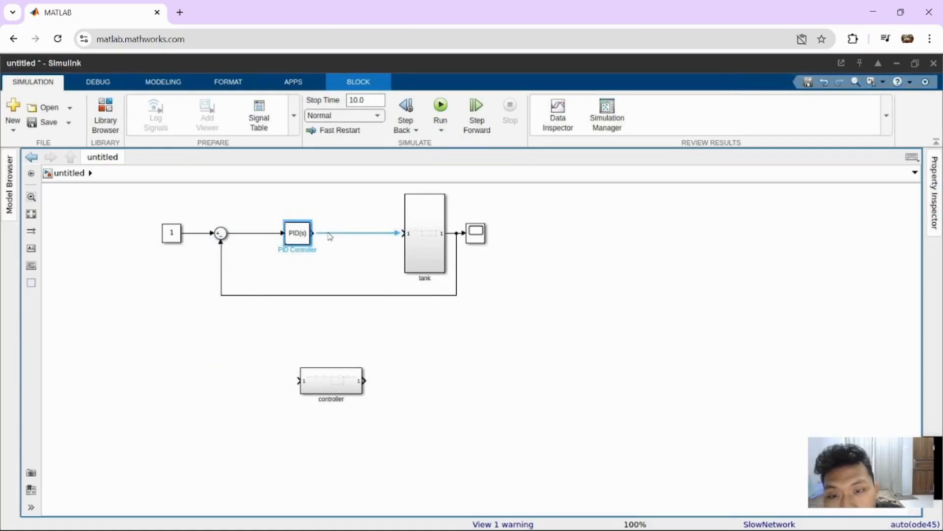
left_click(439, 107)
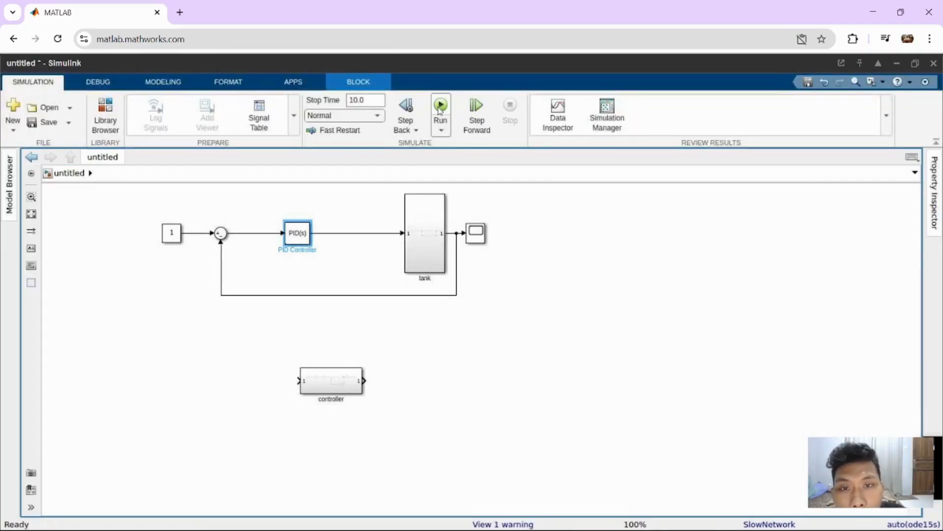
- Examine the PID Controller block's parameters and its available controller types without changing them
left_click(301, 233)
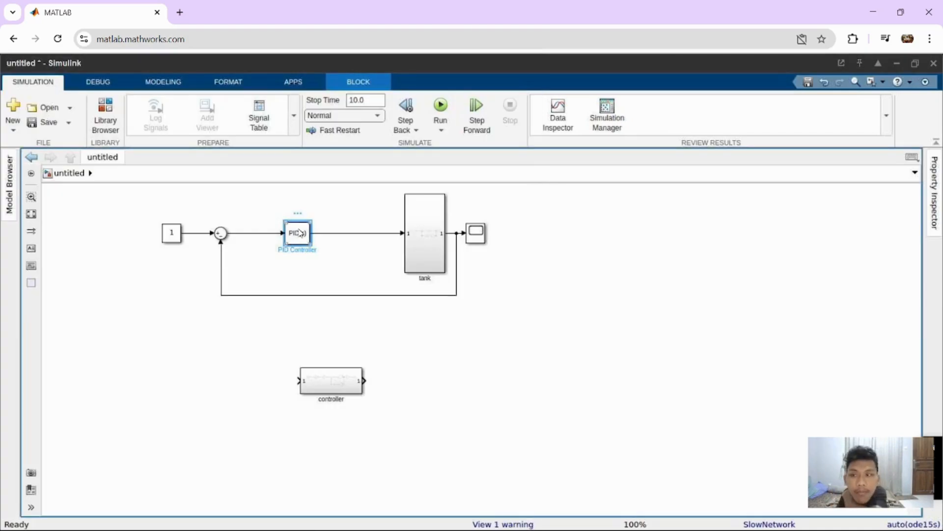
double_click(301, 233)
key("Escape")
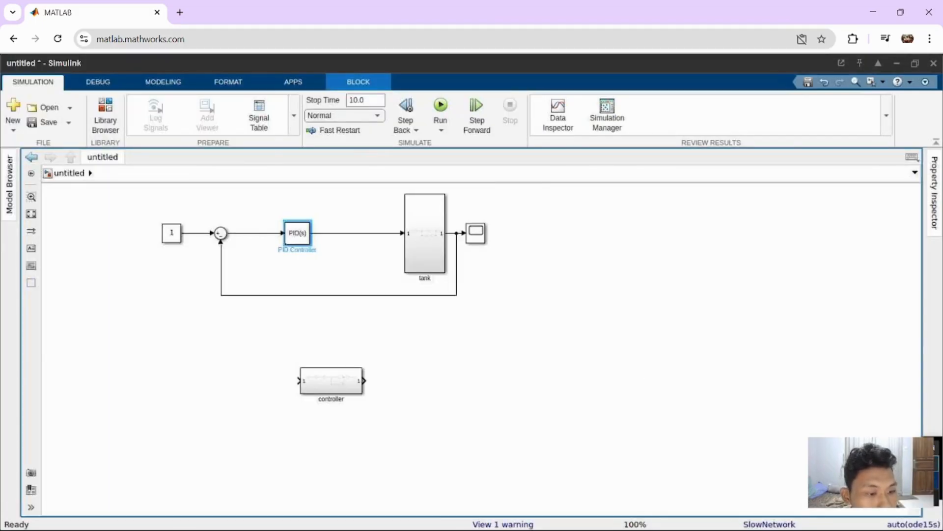
double_click(297, 233)
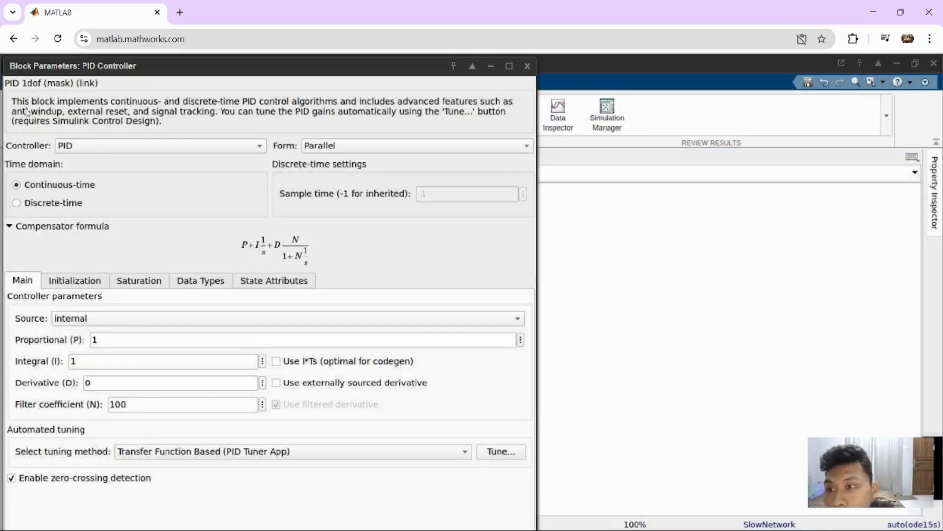
left_click(265, 150)
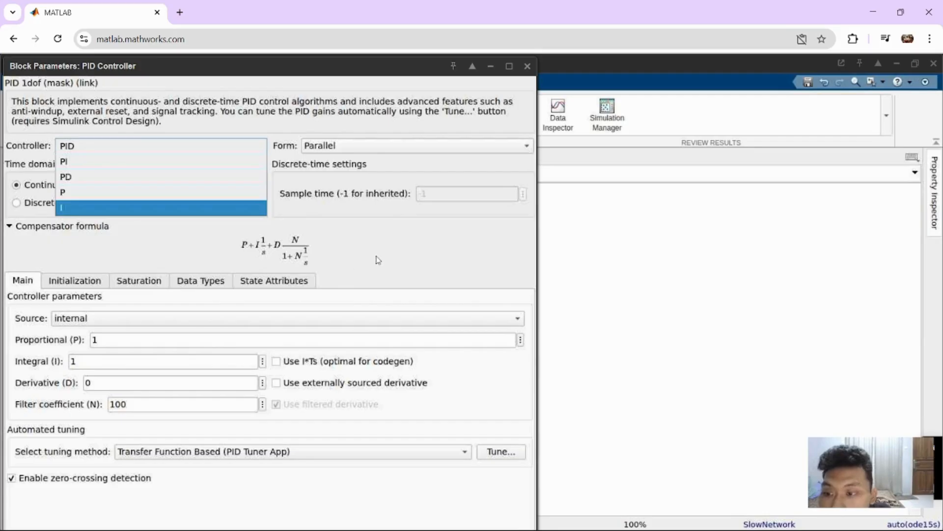
left_click(396, 252)
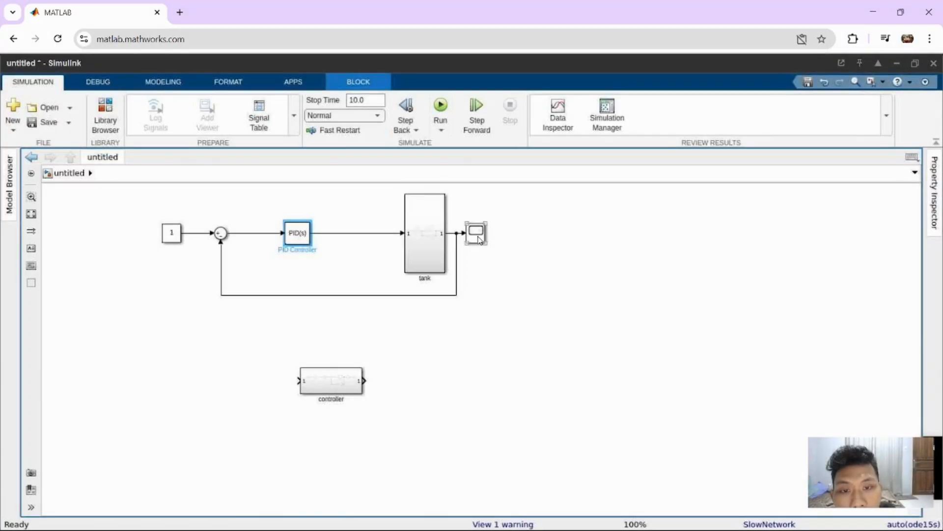
- View the tank loop's scope response in an enlarged window and close the scope
left_click(479, 204)
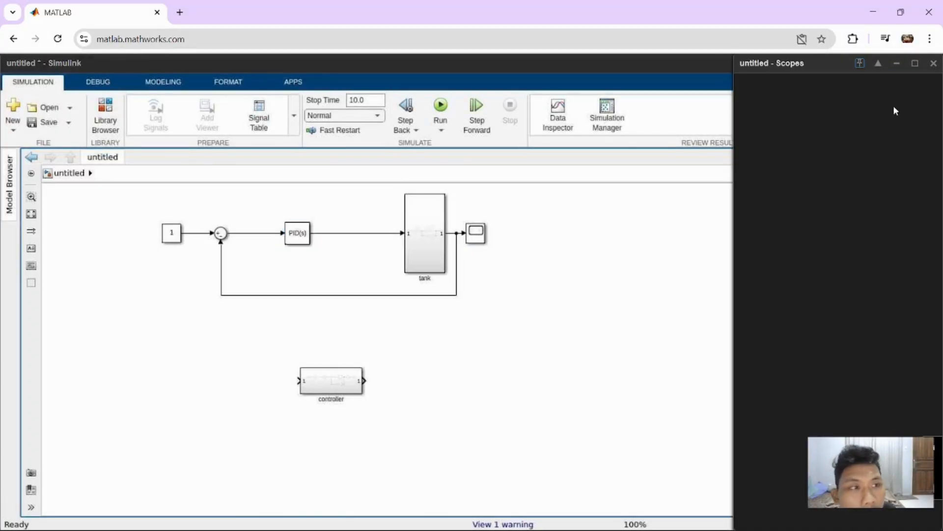
left_click(914, 64)
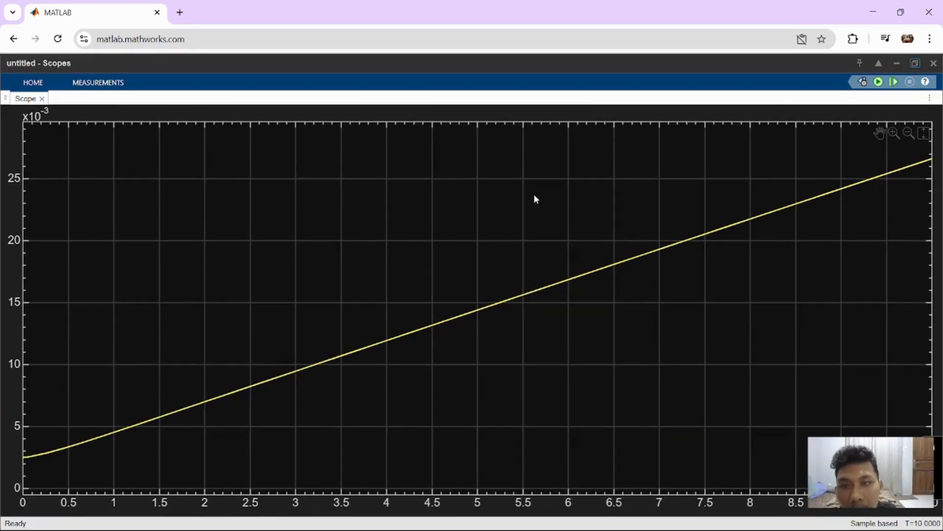
left_click(934, 64)
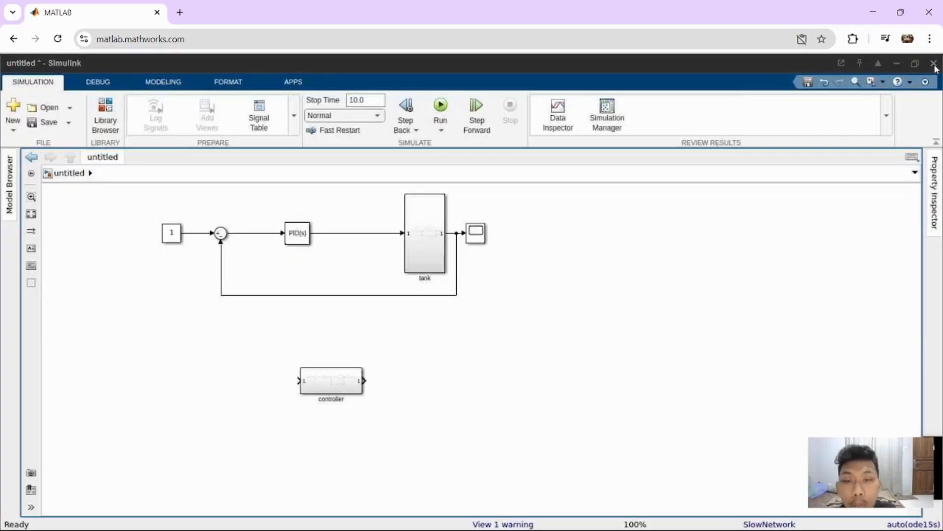
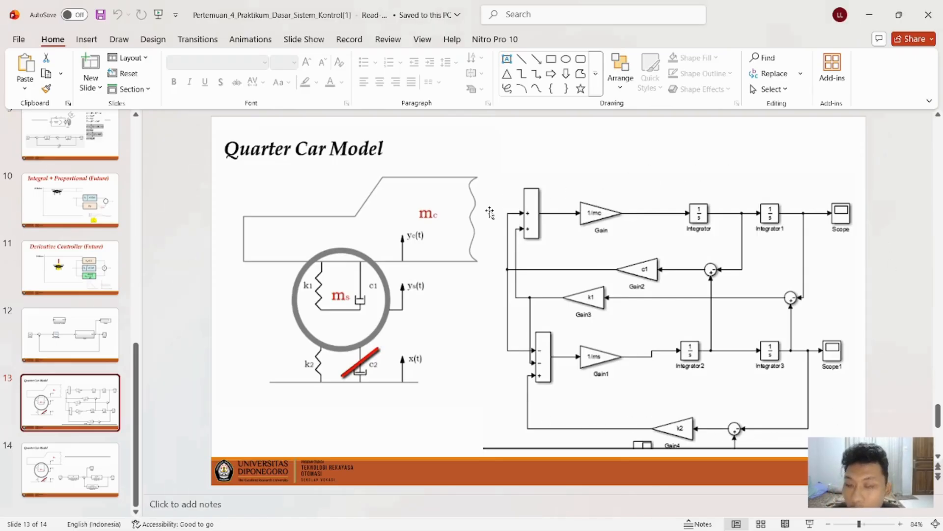
- Switch from the presentation to MATLAB and add a Simulink Gain block in the upper-left area of the blank model
key("super+Tab")
left_click(529, 67)
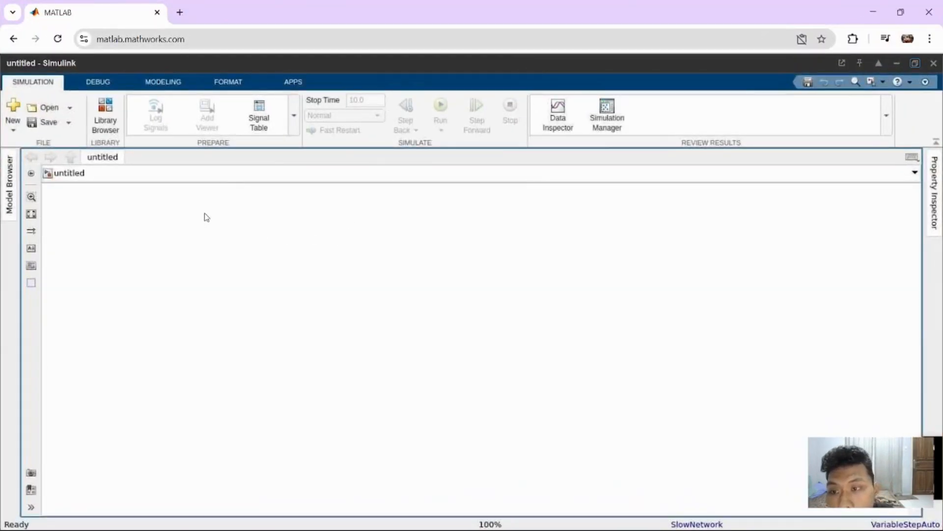
double_click(138, 223)
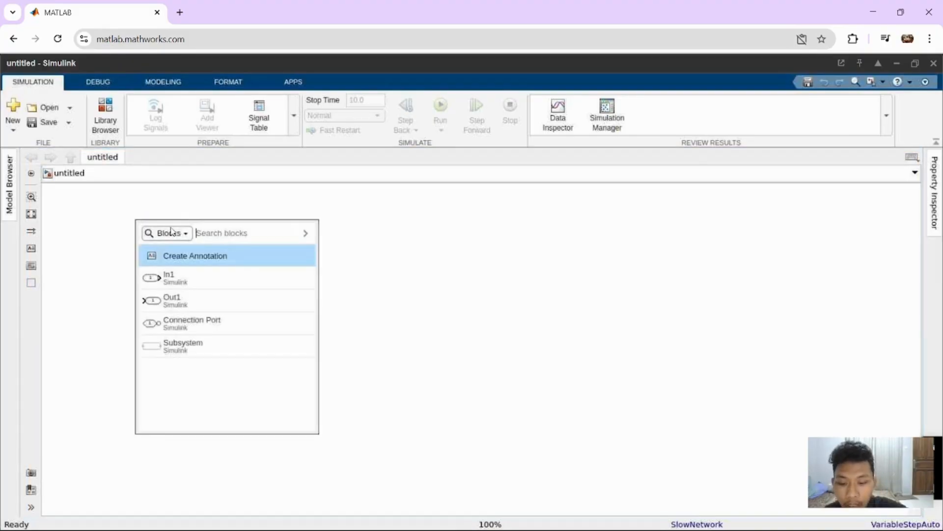
type("gain")
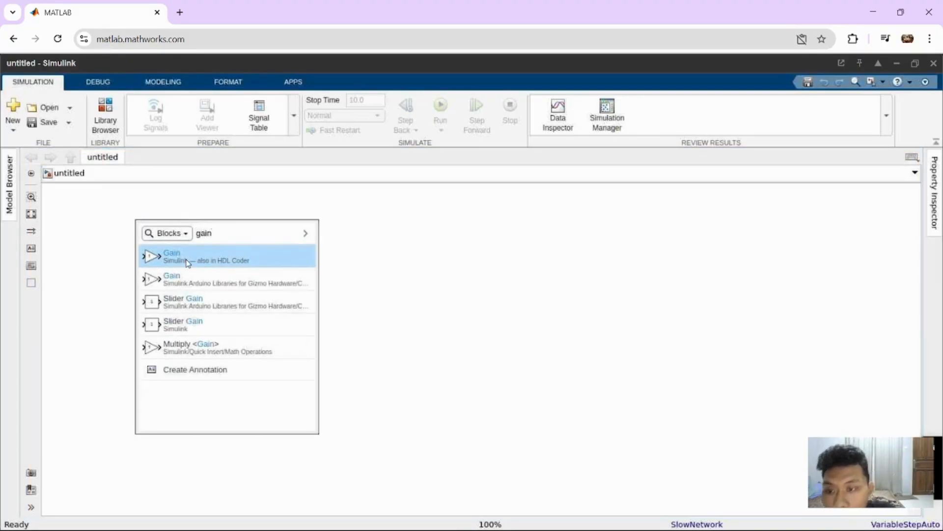
left_click(188, 262)
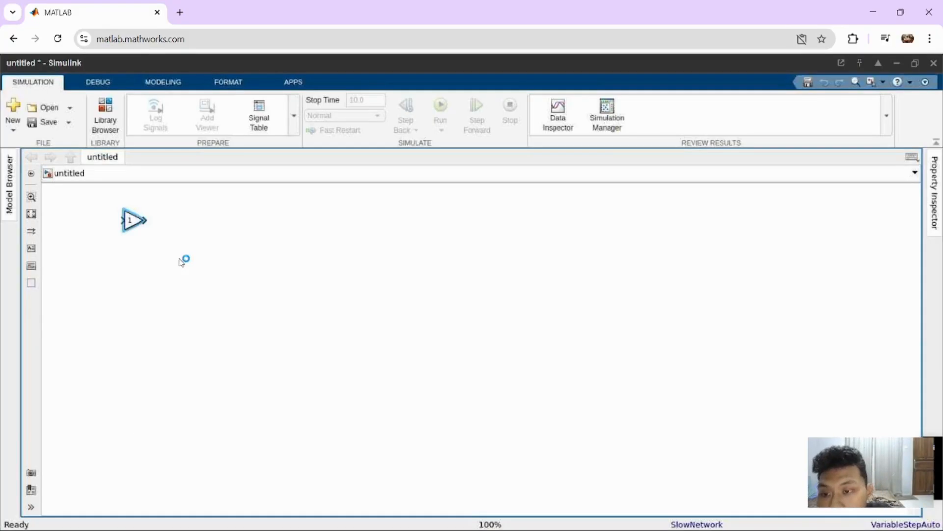
- Place an Add block and an Integrator block from the Simulink library in a row to the right of the Gain block
double_click(217, 228)
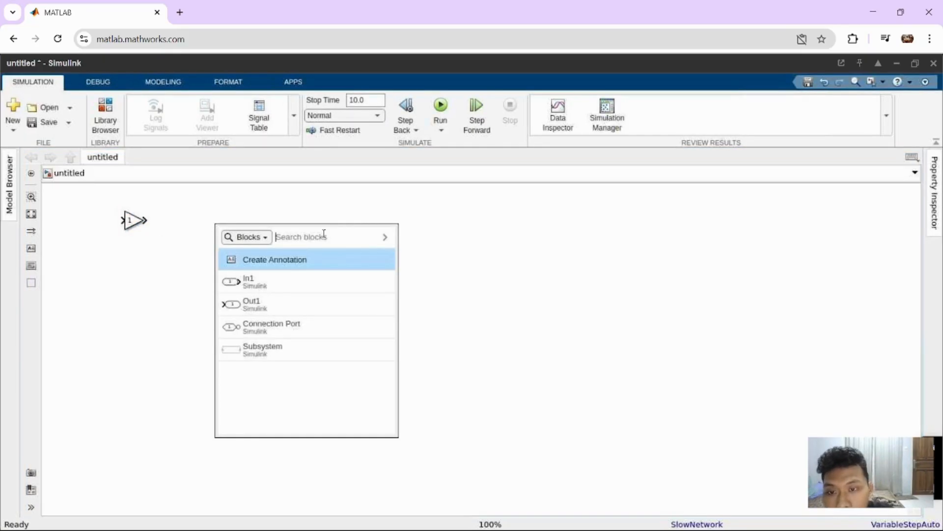
type("add")
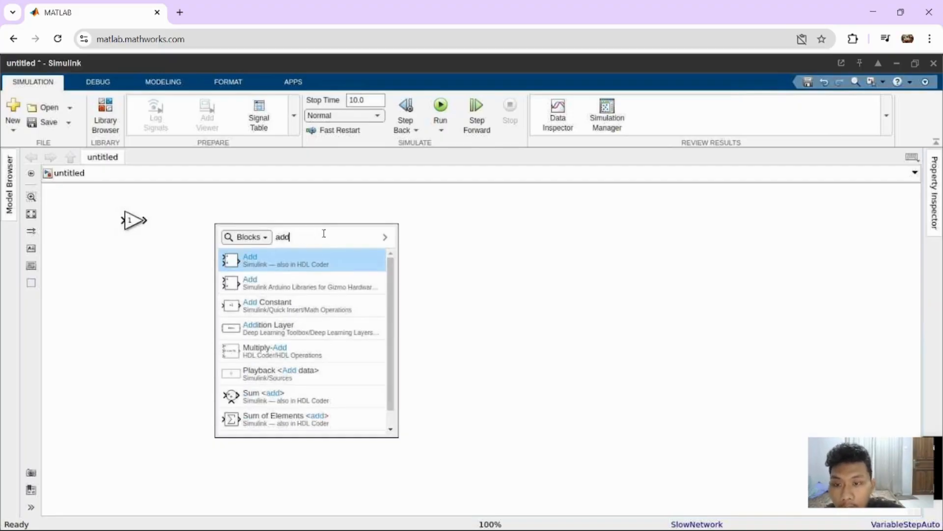
left_click(291, 262)
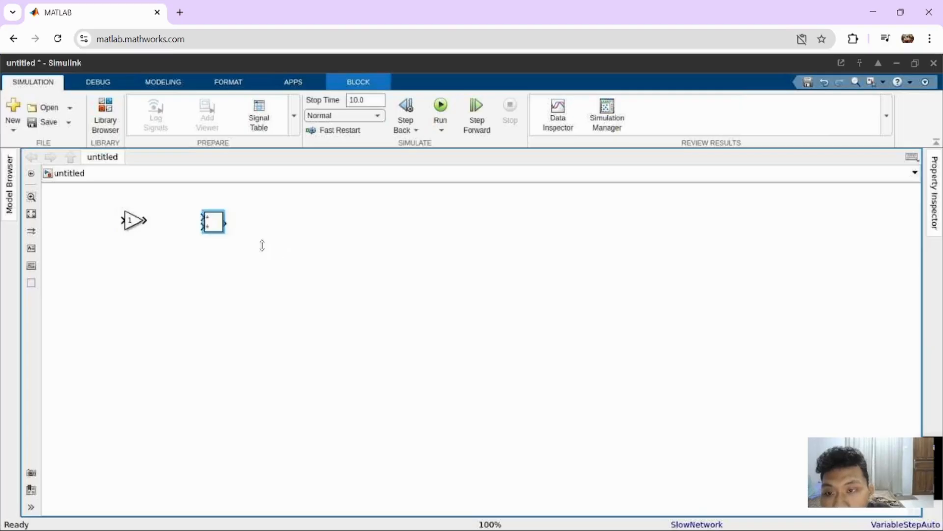
left_click(292, 223)
double_click(292, 223)
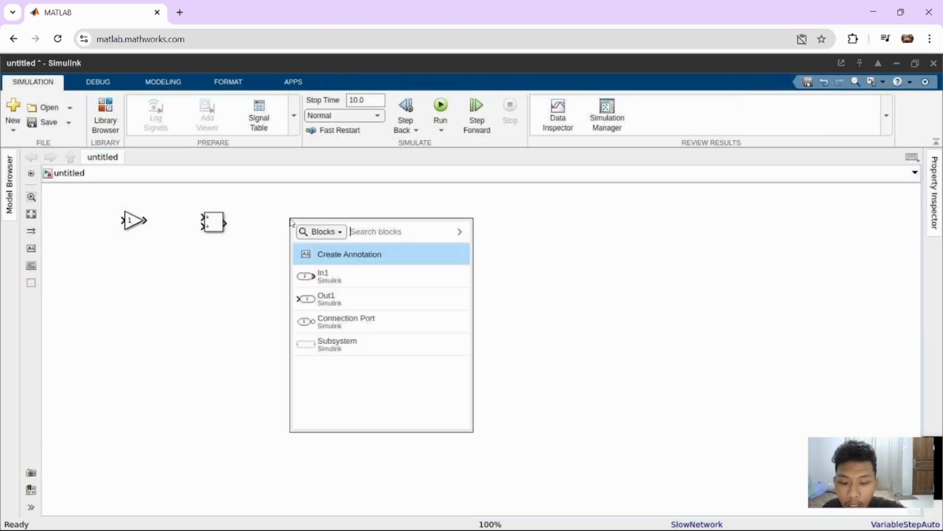
type("in")
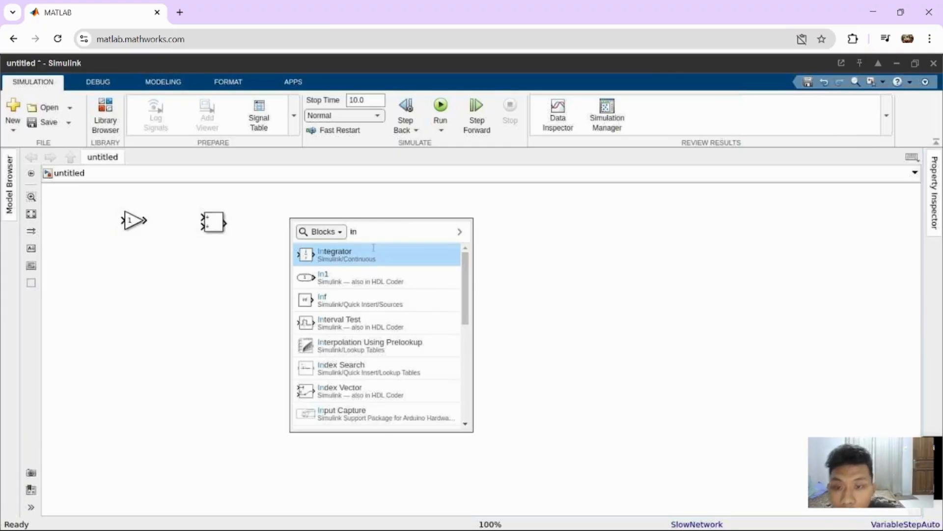
left_click(372, 247)
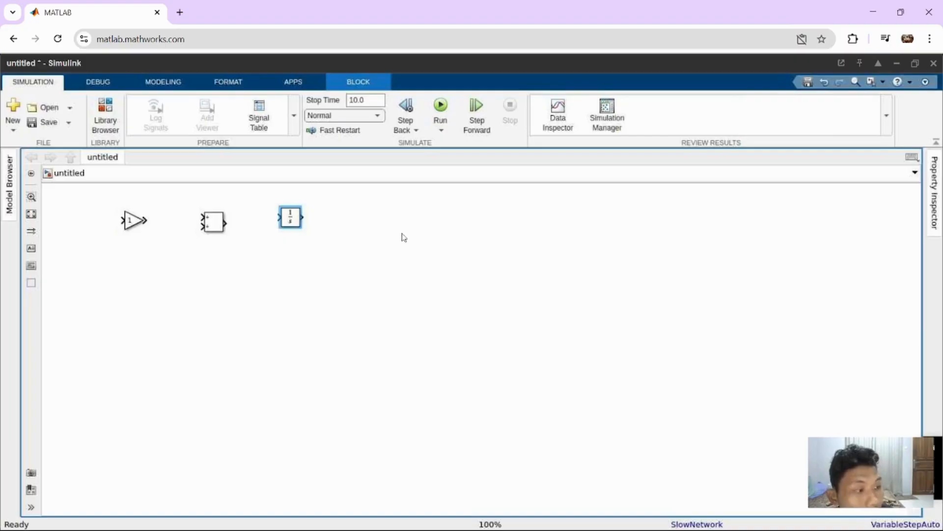
- Add a Simulink Sinks Scope block to the right of the Integrator block
double_click(366, 220)
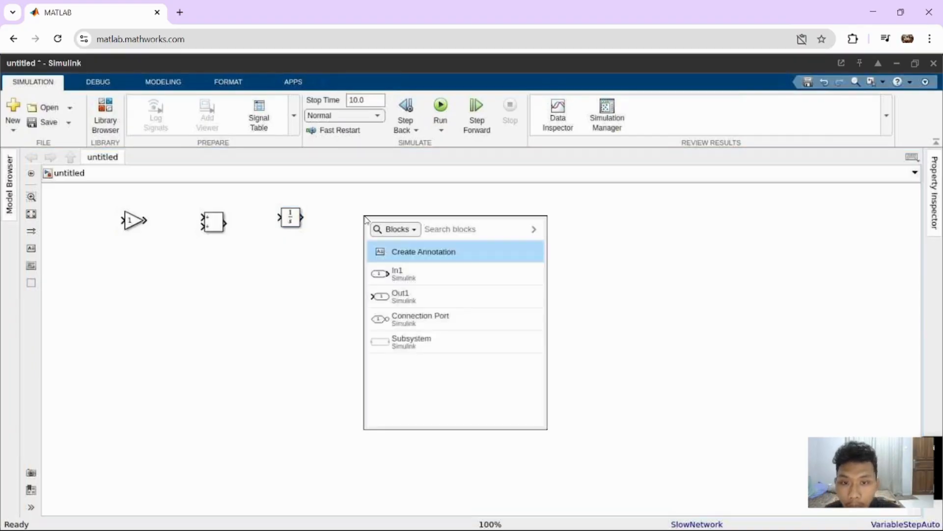
type("scope")
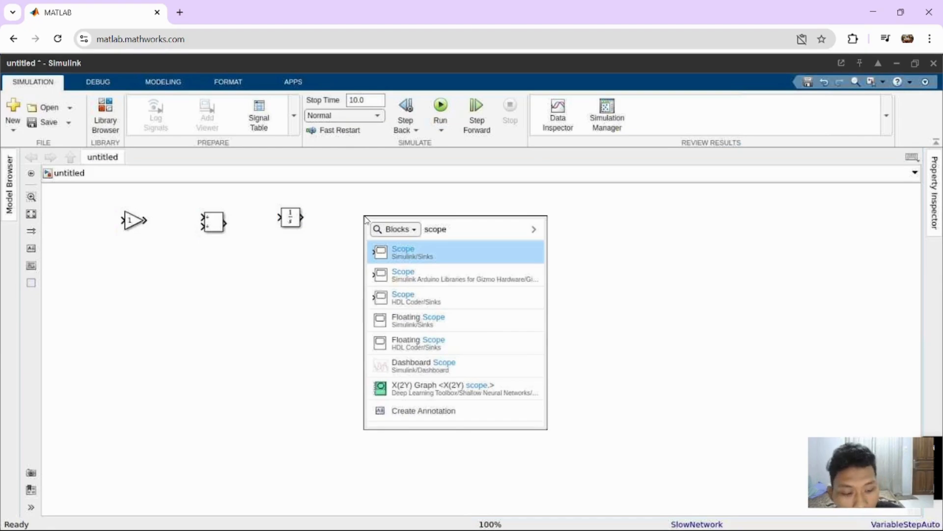
key("Return")
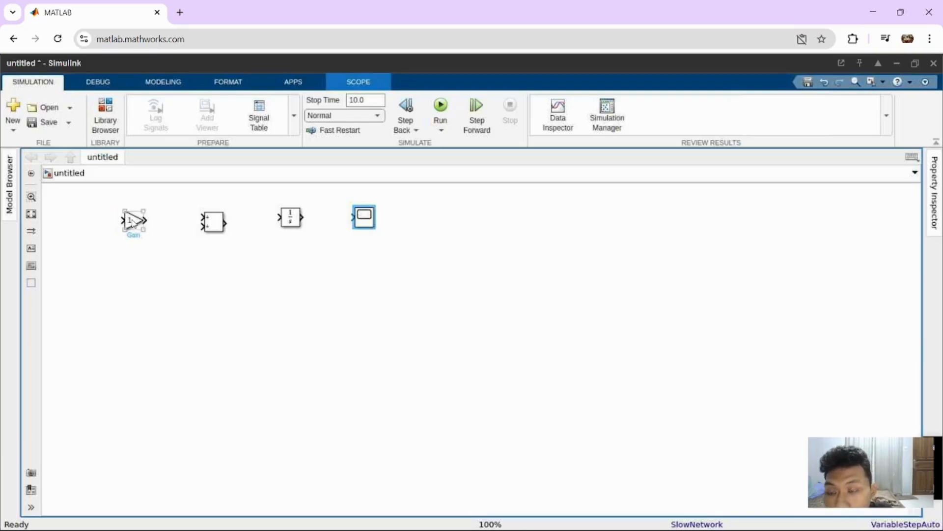
- Move the Gain block below the Integrator, shift the Add block further left, and check the Add block's parameters without changing them
left_click_drag(134, 220, 272, 273)
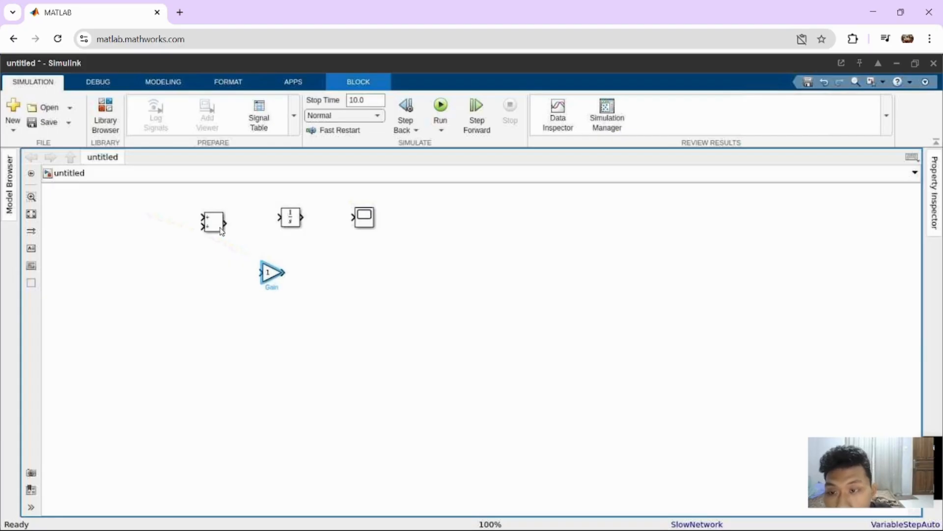
left_click_drag(214, 225, 149, 234)
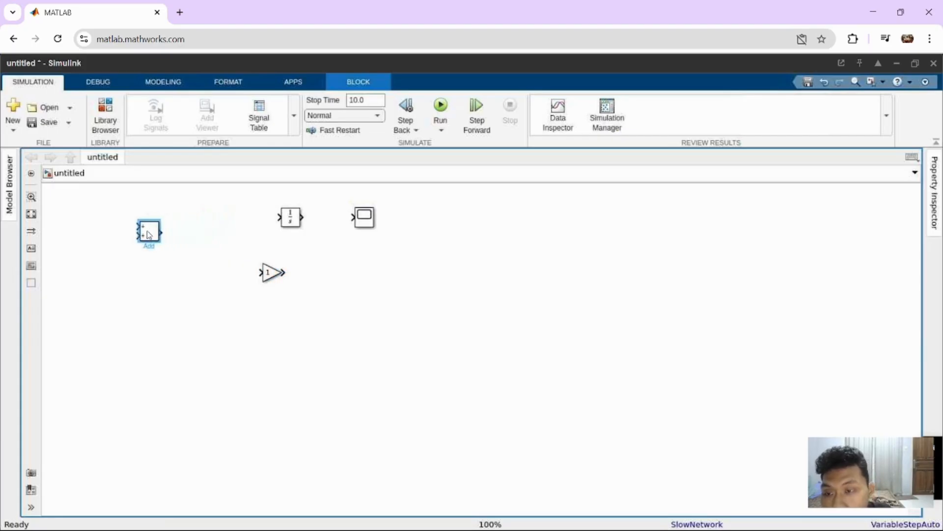
double_click(149, 235)
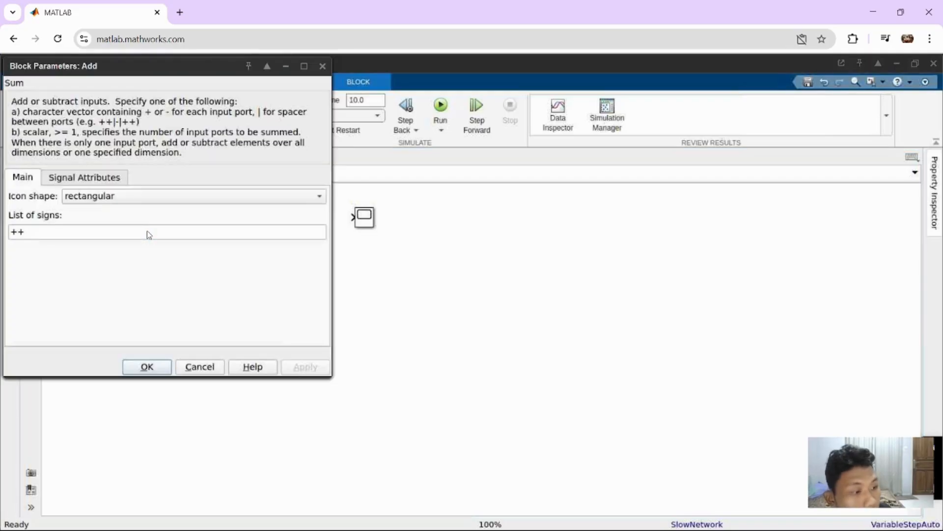
left_click(148, 366)
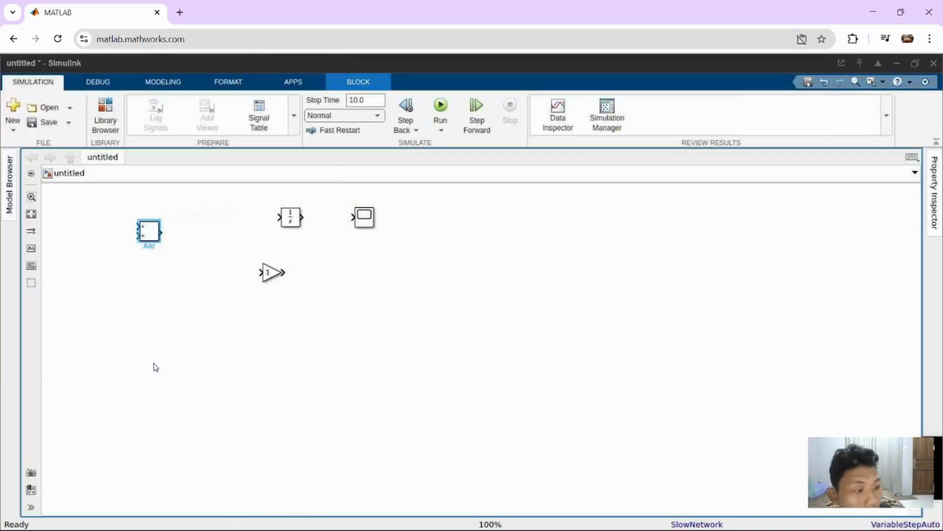
left_click(162, 300)
type("% Control Tank Problem kv=0.01; %m^3/sec/rad R=0.25; %sec/m^2 A=0.8; %m^2 ke=200; %v/m ka=50; %Amplification n=100")
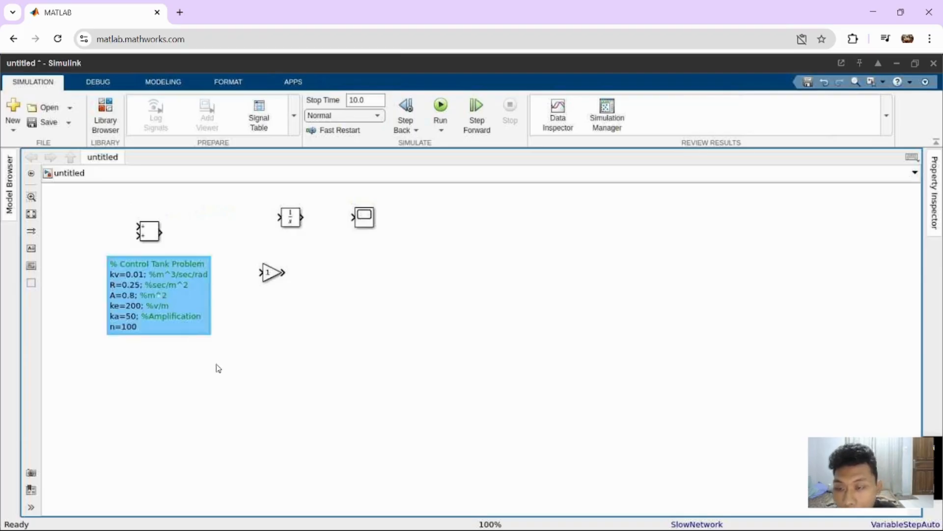
left_click(185, 324)
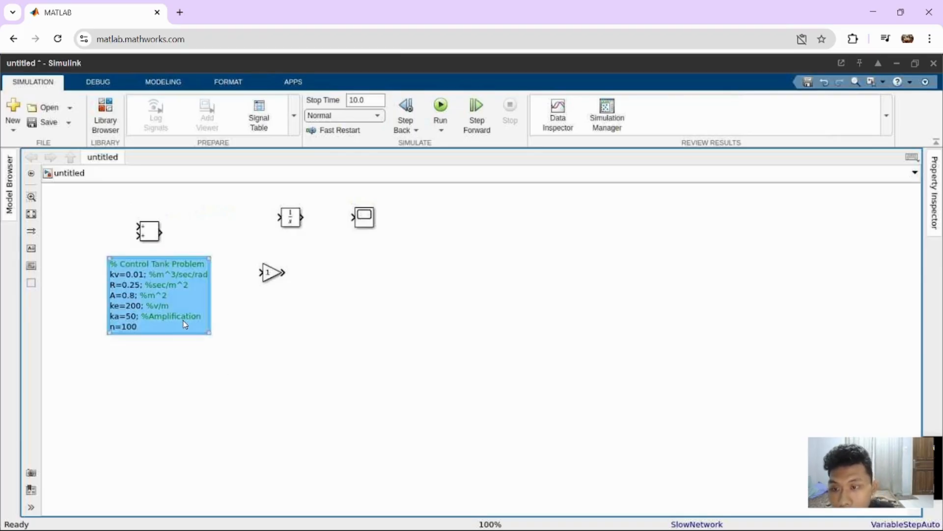
key("Delete")
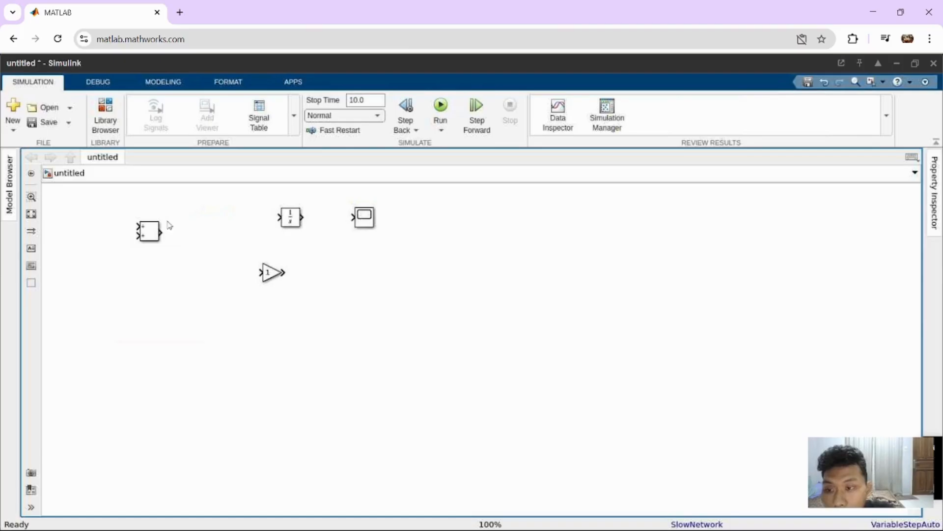
- Duplicate the Add block and stack the two Add blocks vertically aligned along the left side of the model, with the copy below
left_click(149, 233)
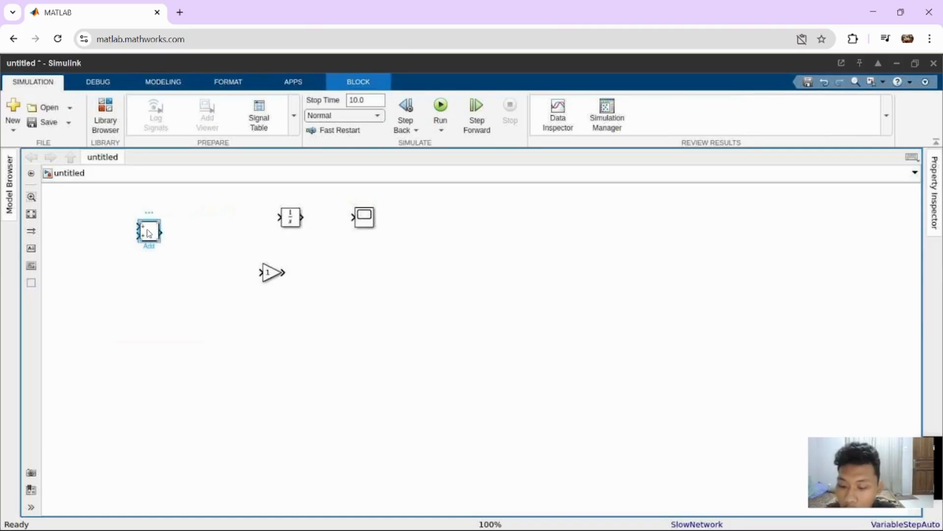
left_click(150, 279)
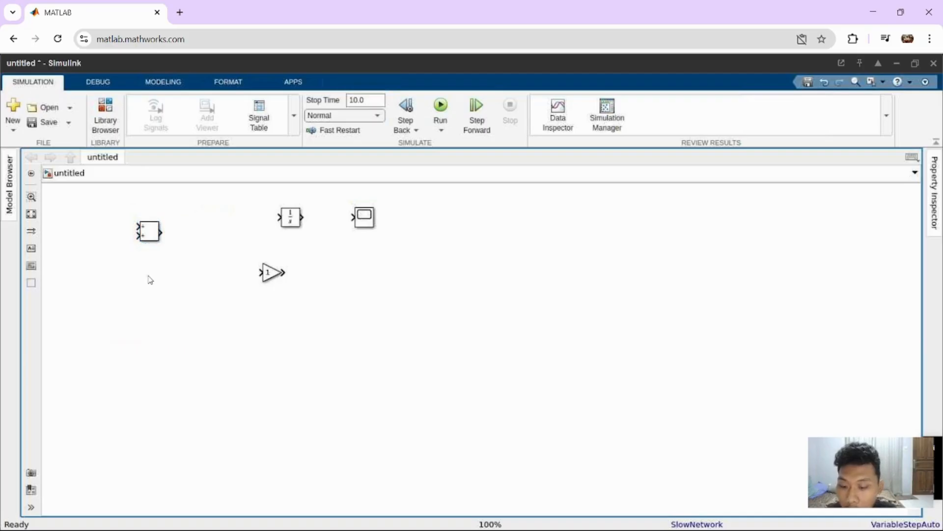
key("ctrl+v")
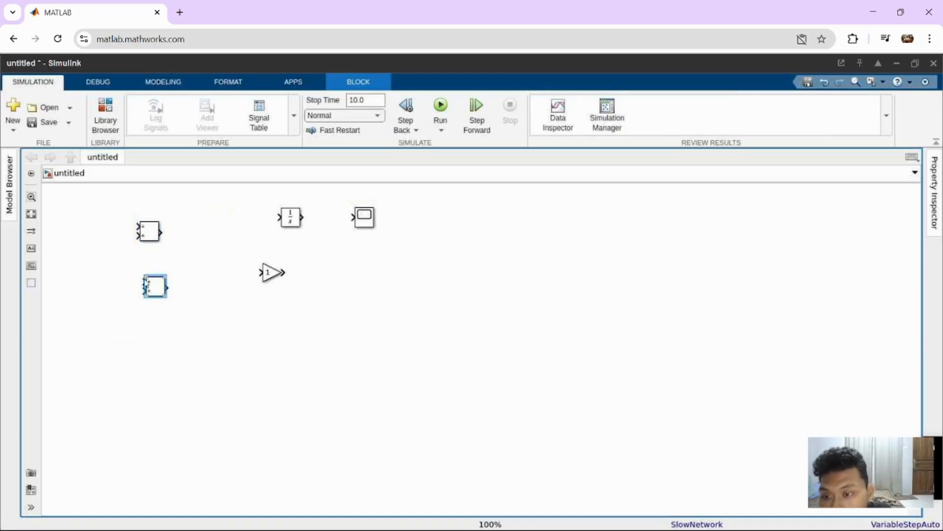
left_click_drag(146, 283, 91, 291)
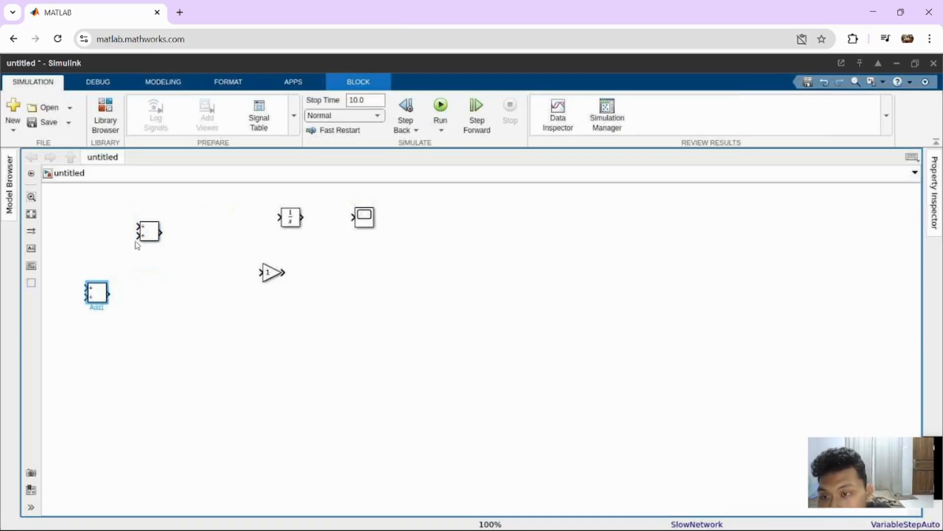
left_click_drag(156, 230, 99, 241)
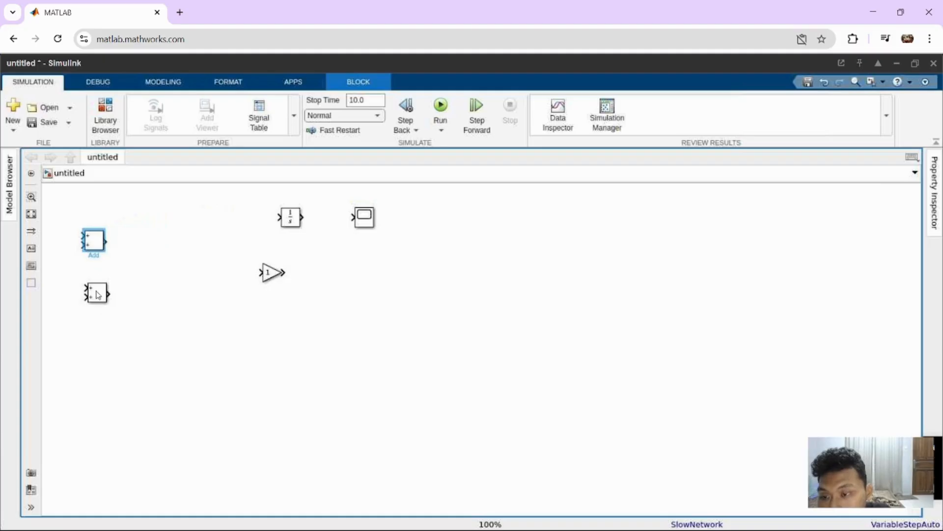
left_click_drag(96, 295, 96, 329)
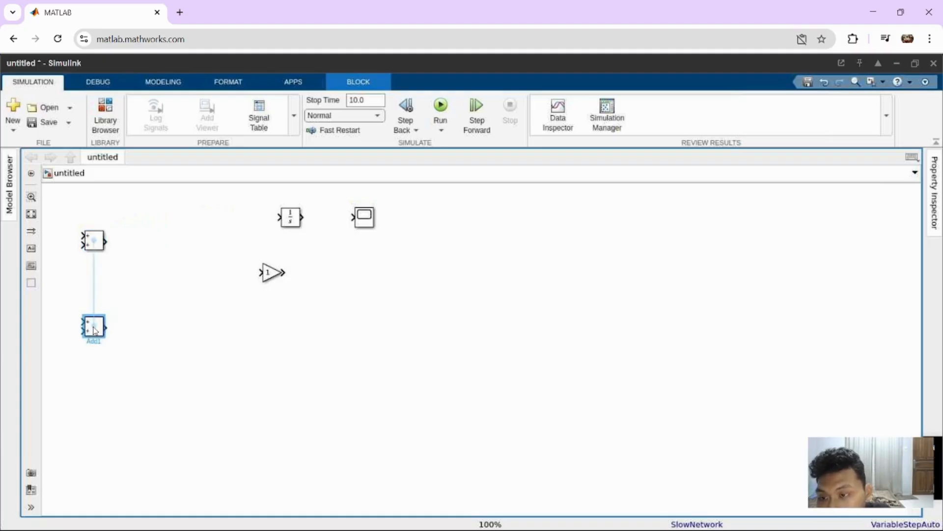
left_click_drag(102, 244, 102, 266)
- Set the lower Add block's list of signs to --+ and enlarge the block downward to space out its three inputs
left_click(95, 336)
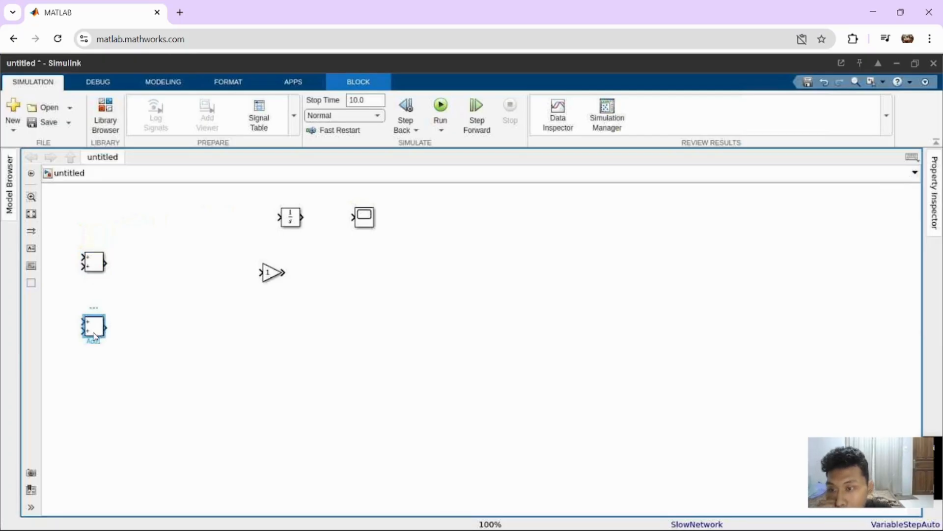
double_click(94, 336)
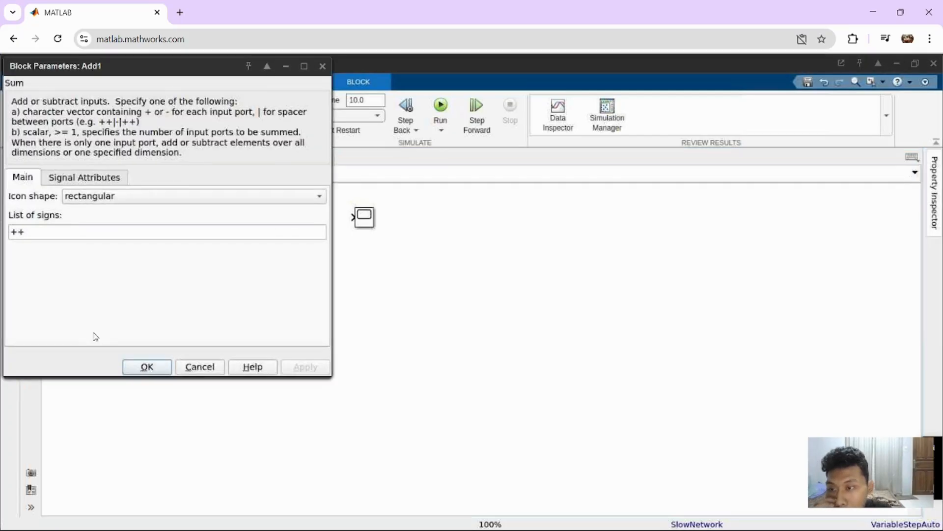
double_click(34, 232)
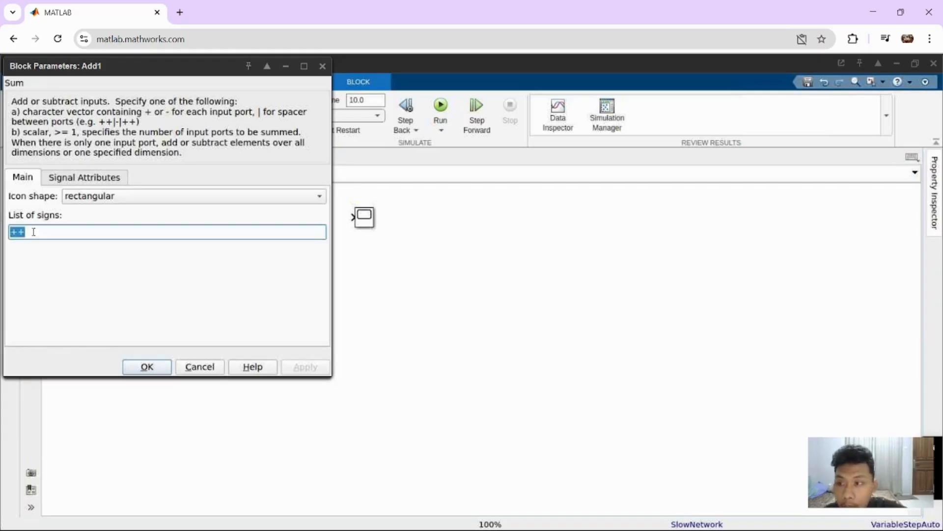
type("--")
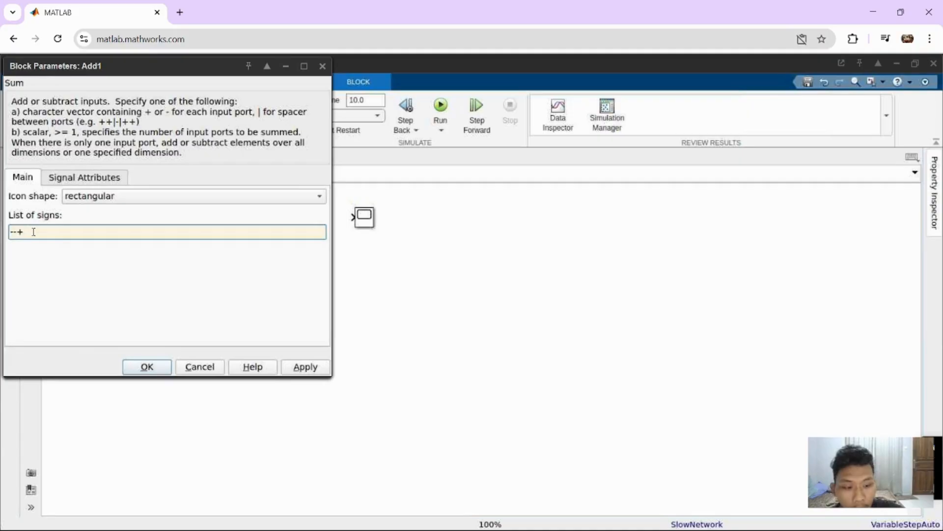
key("Return")
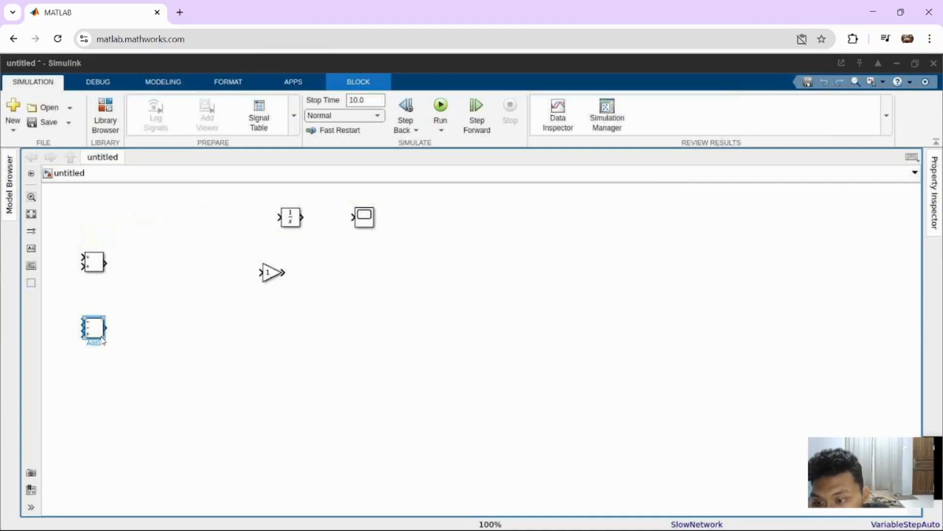
left_click_drag(101, 339, 105, 355)
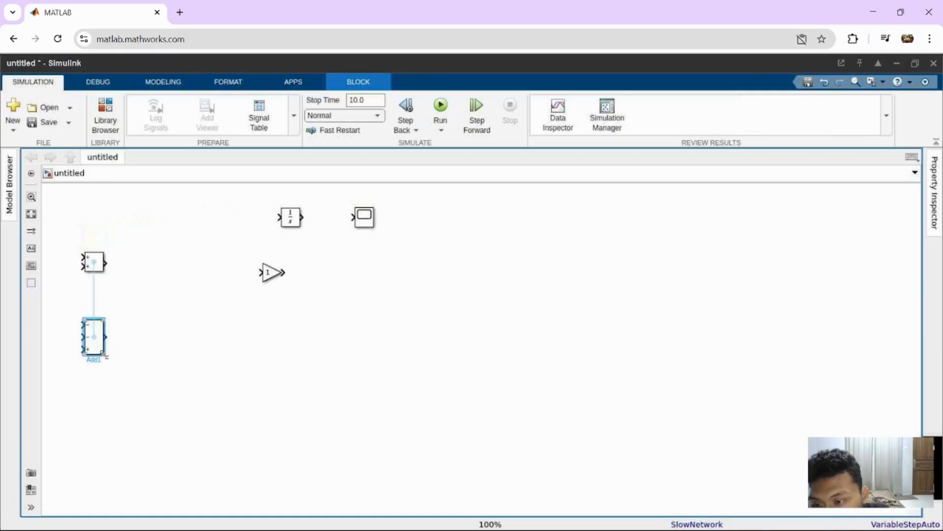
left_click(154, 380)
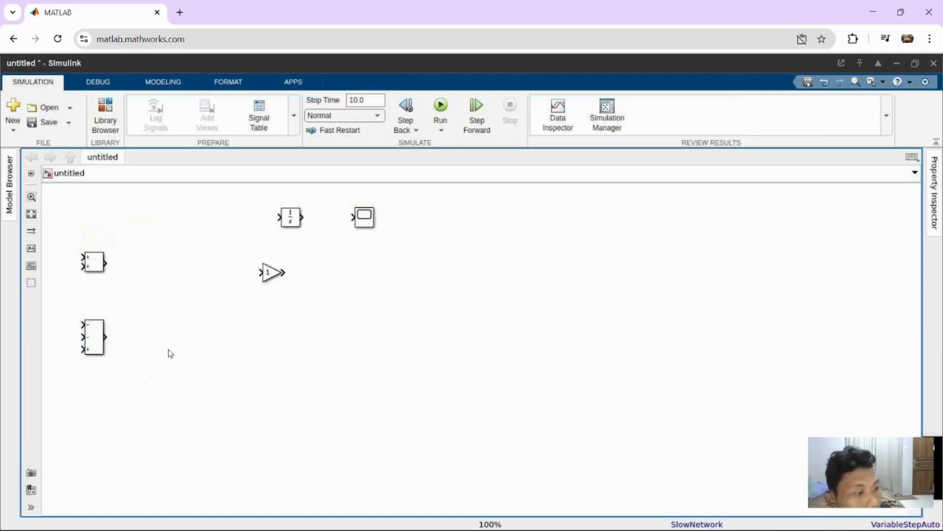
- Connect the Gain block to the upper Add block's output and place a round Sum block in line to the right of the Gain
left_click_drag(270, 272, 155, 263)
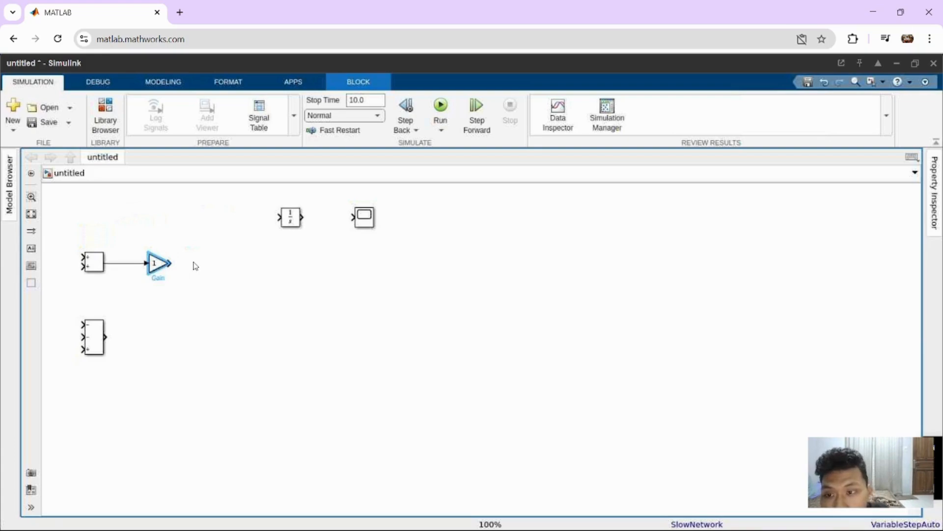
double_click(197, 266)
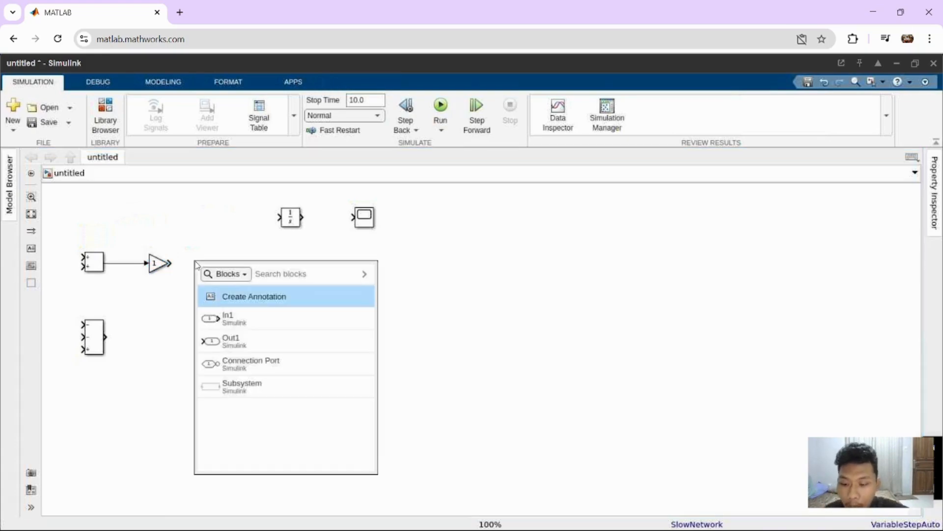
type("sum")
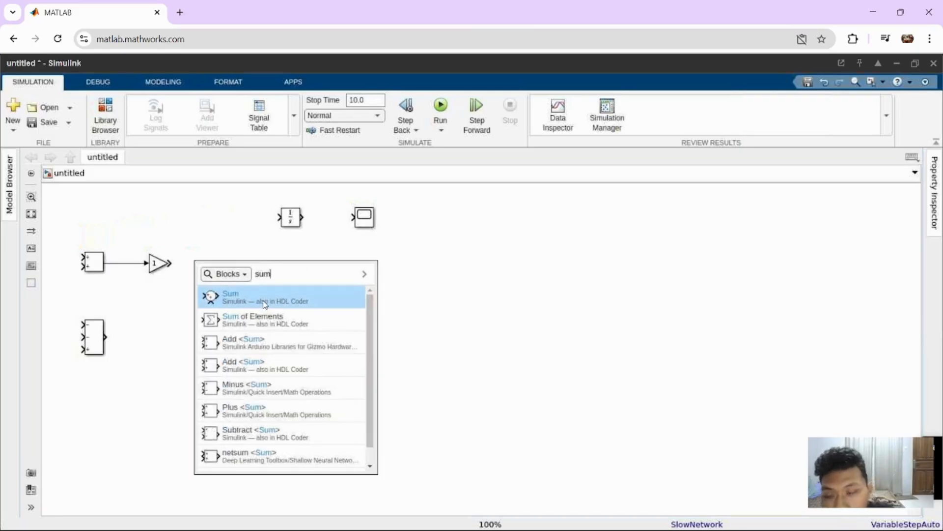
left_click(264, 301)
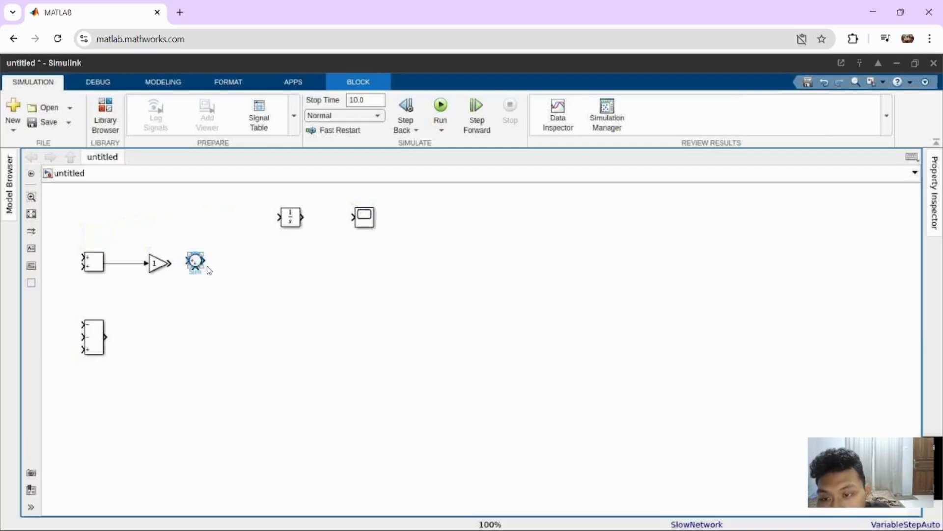
left_click_drag(195, 269, 219, 276)
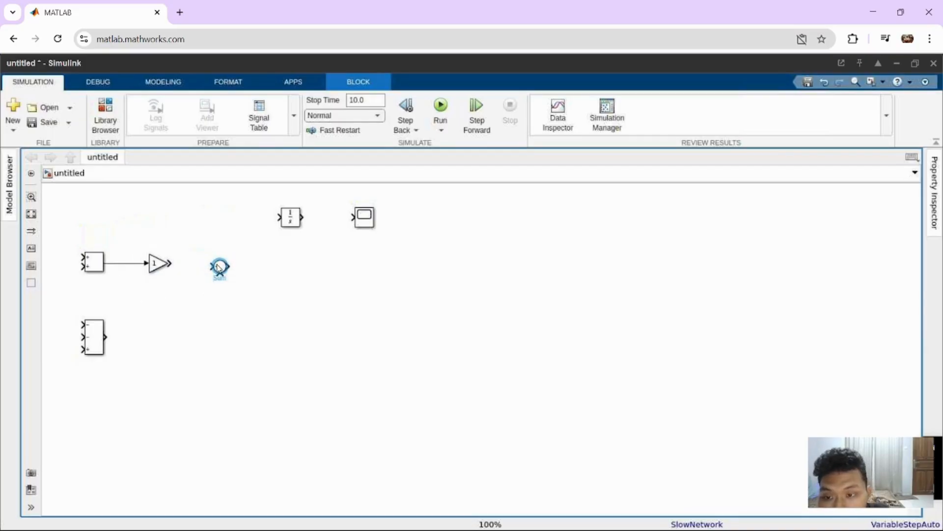
left_click_drag(220, 268, 220, 264)
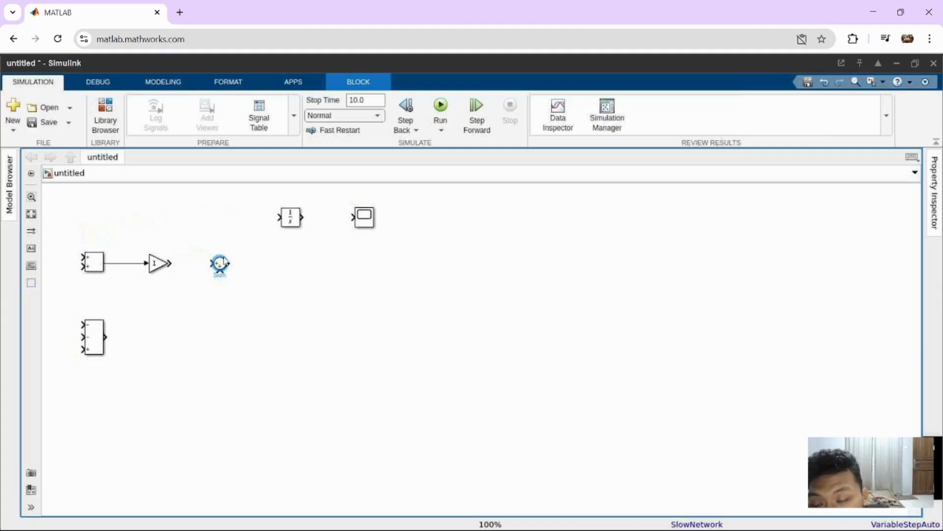
- Move the round Sum block below the main row and place the Integrator to the right of the Gain, connected to its output
left_click_drag(224, 257, 263, 304)
left_click(257, 273)
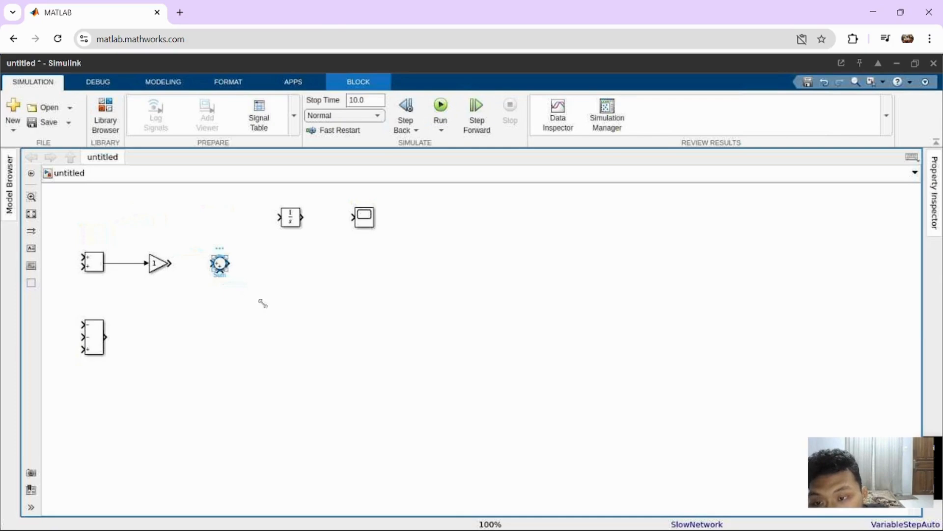
left_click_drag(219, 264, 244, 309)
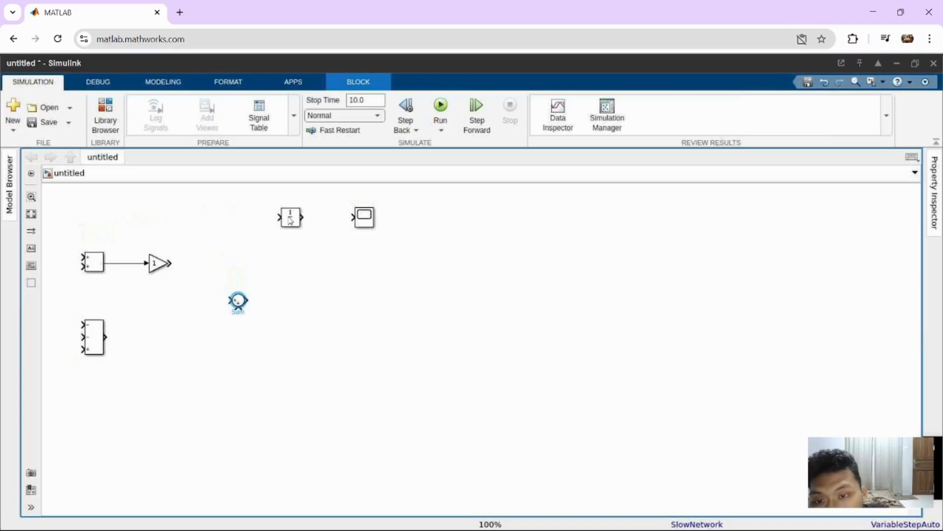
left_click(290, 221)
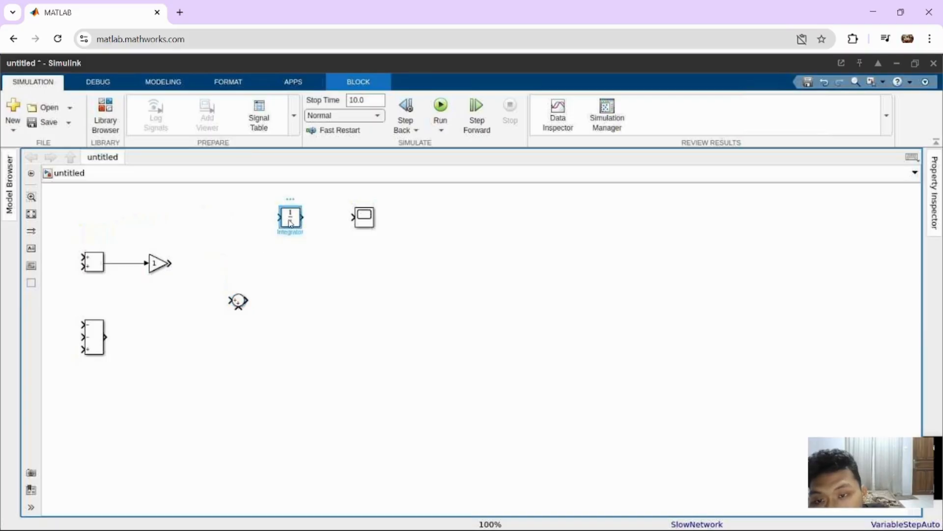
left_click_drag(292, 222, 229, 265)
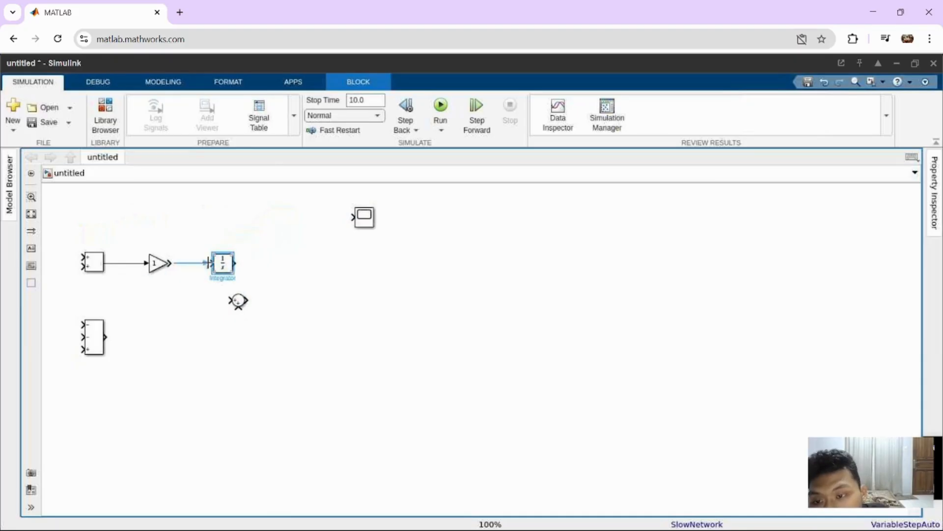
- Duplicate the Integrator in series after the first one and connect the Scope to the second Integrator's output
left_click(298, 266)
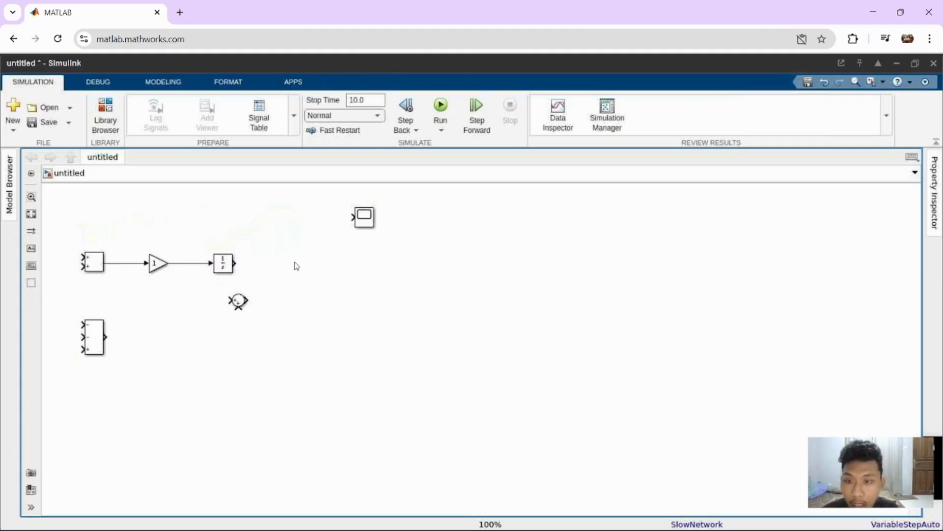
key("ctrl+v")
left_click_drag(303, 270, 276, 264)
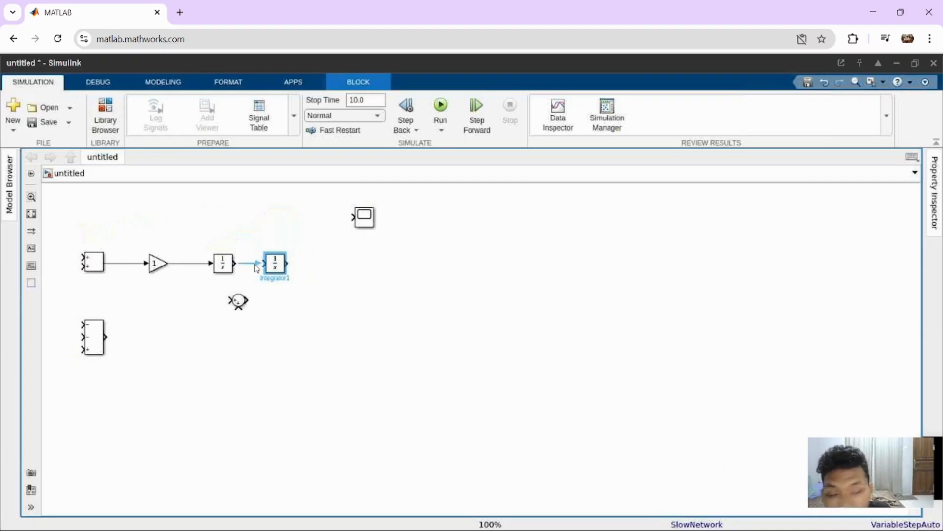
left_click(256, 268)
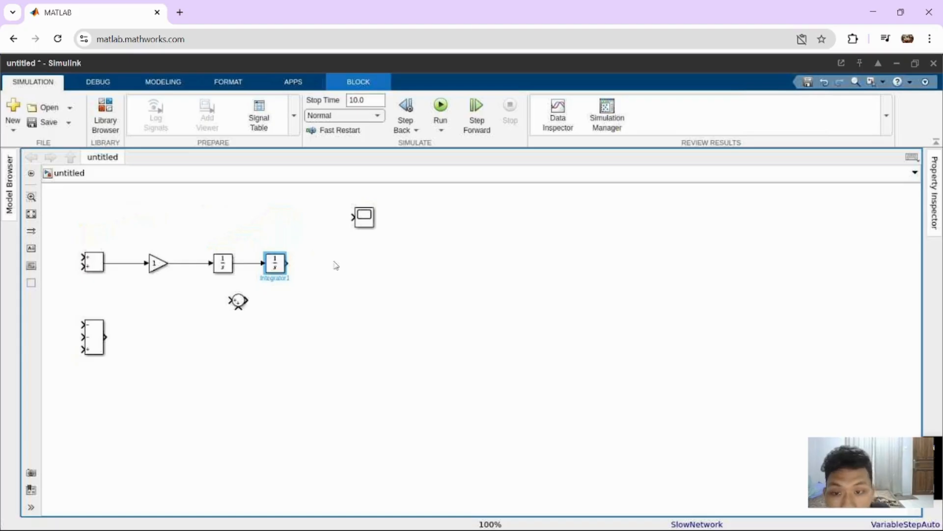
left_click(370, 227)
left_click_drag(370, 226, 353, 269)
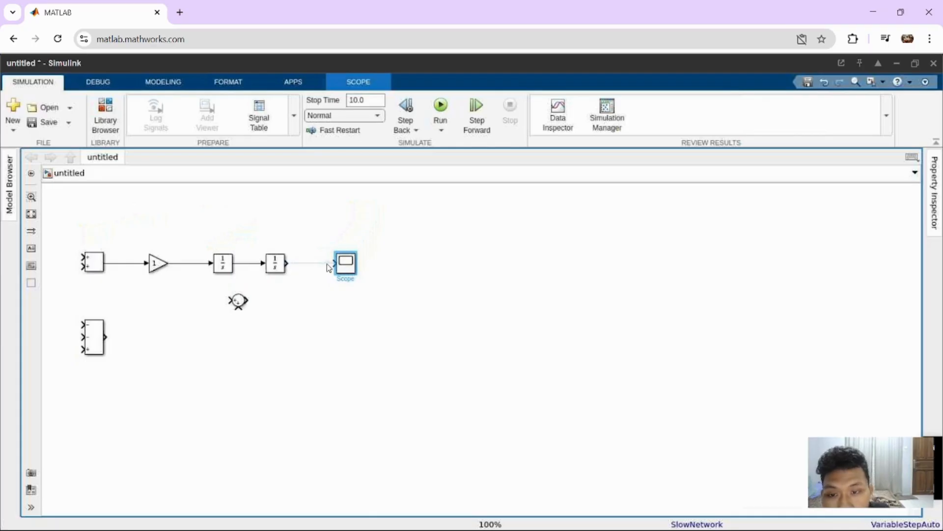
left_click(328, 266)
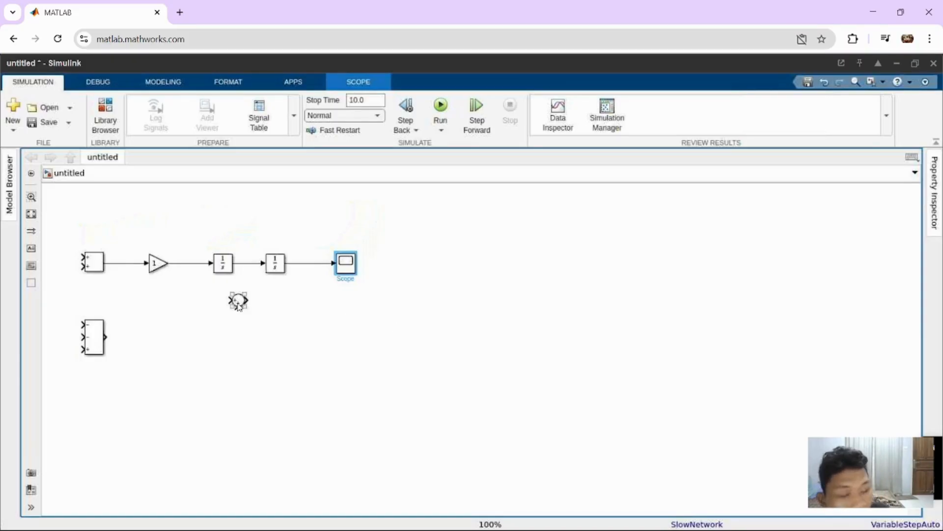
- Centre the Sum block below the first Integrator, rotate it 180 degrees, and branch the first Integrator's output signal into it
left_click_drag(237, 305, 225, 307)
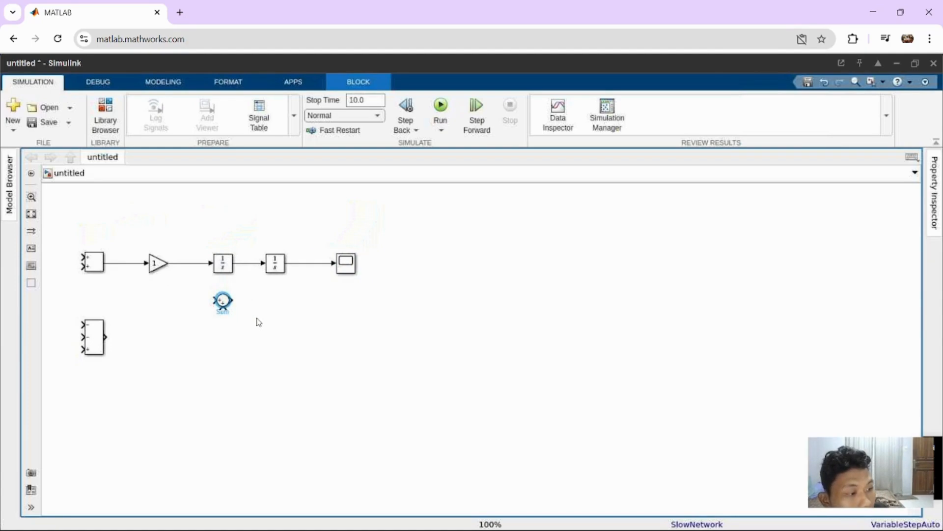
left_click(259, 322)
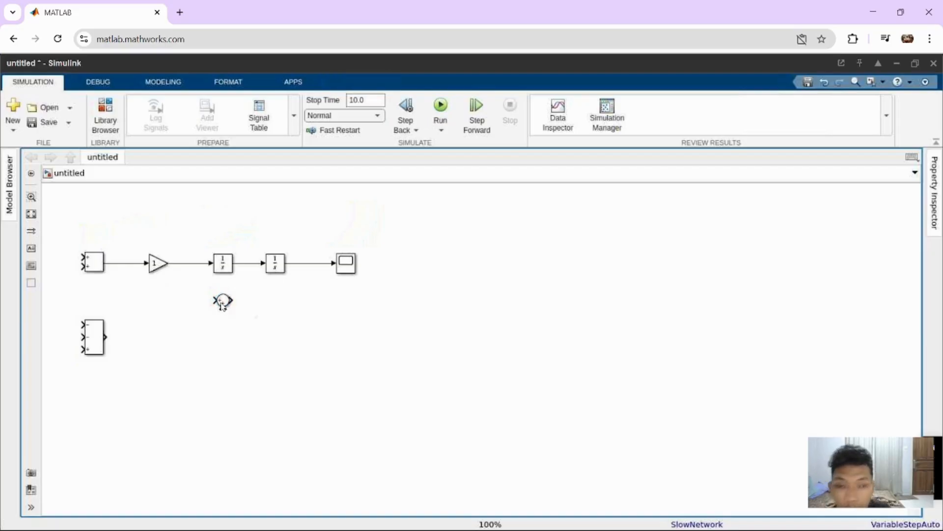
left_click(222, 303)
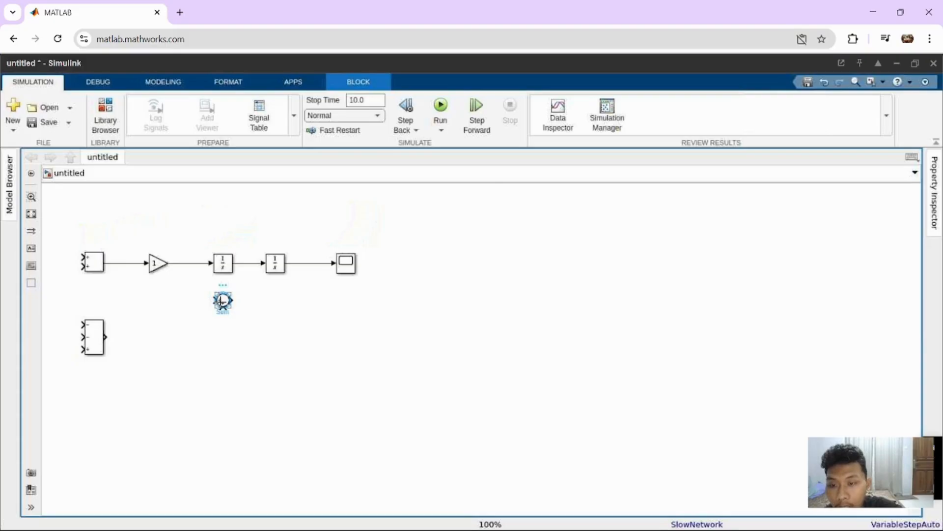
key("ctrl+r")
key("ctrl+r")
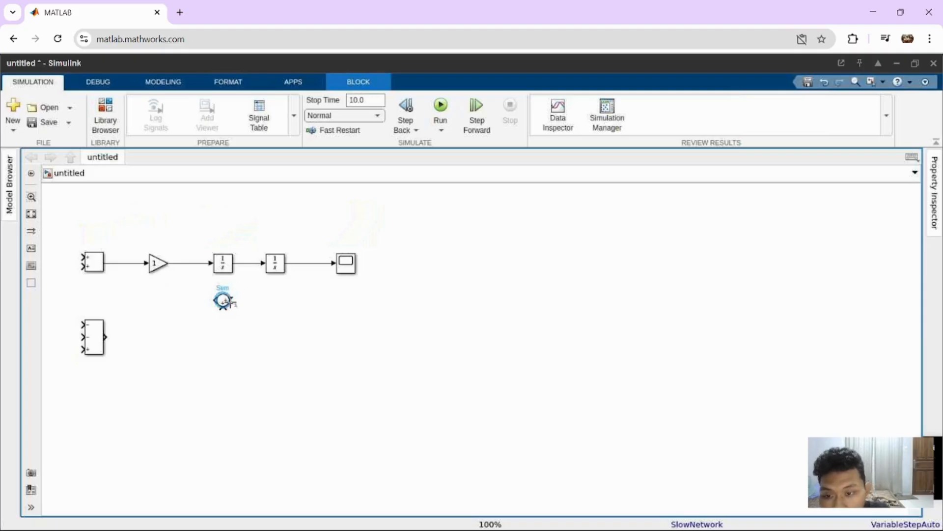
left_click_drag(232, 300, 249, 264)
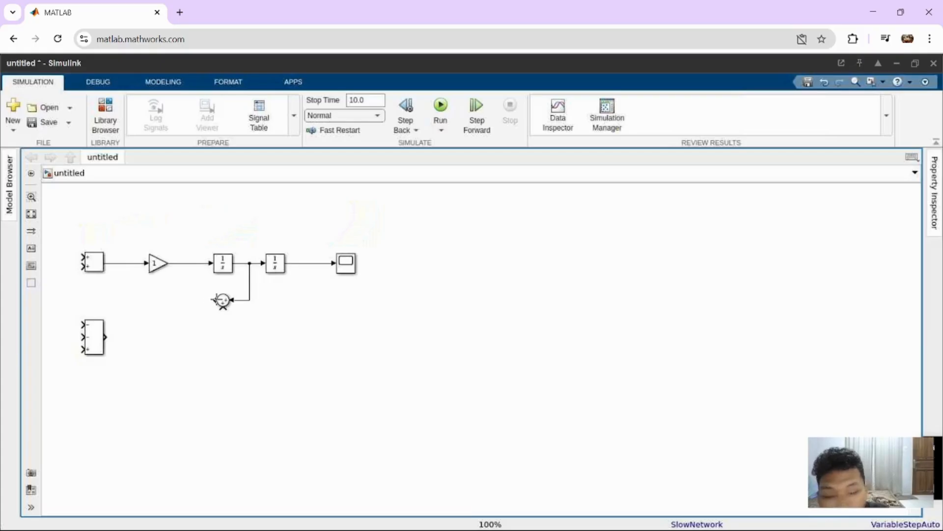
- Duplicate the Gain block, rotate the copy 180 degrees, and place it to the left of the Sum block, connected to the Sum's output
left_click(156, 265)
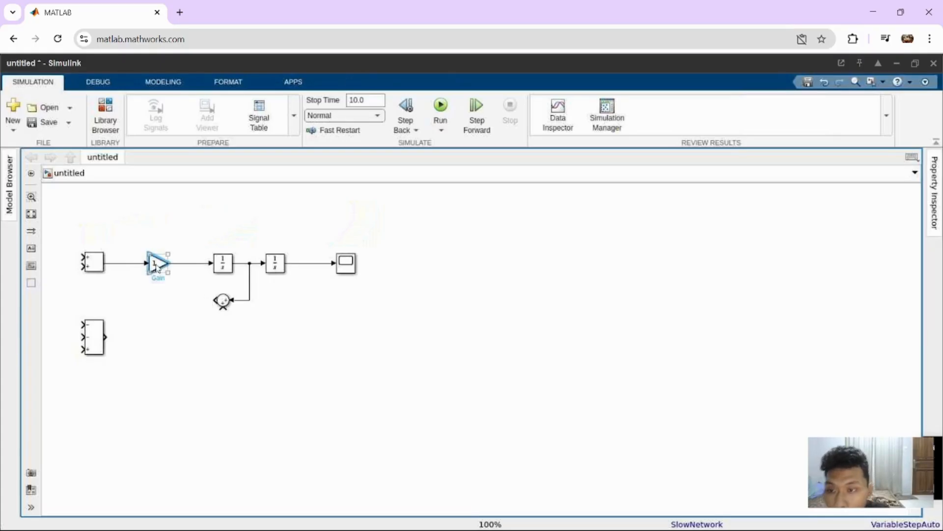
left_click(162, 296)
key("ctrl+v")
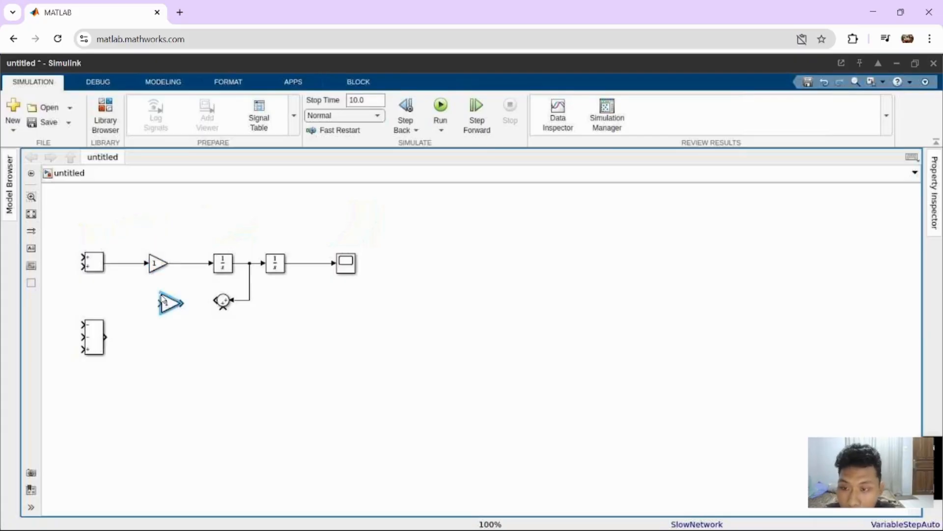
key("ctrl+shift+r")
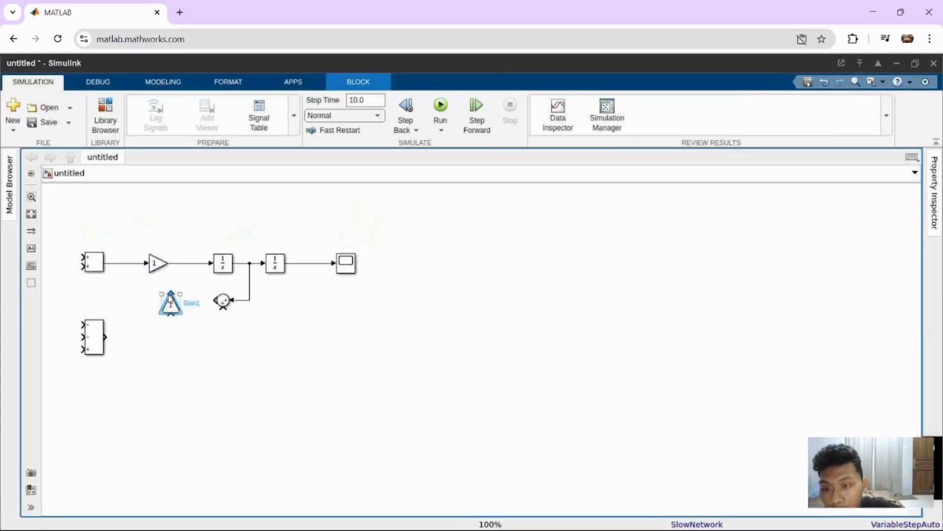
key("ctrl+shift+r")
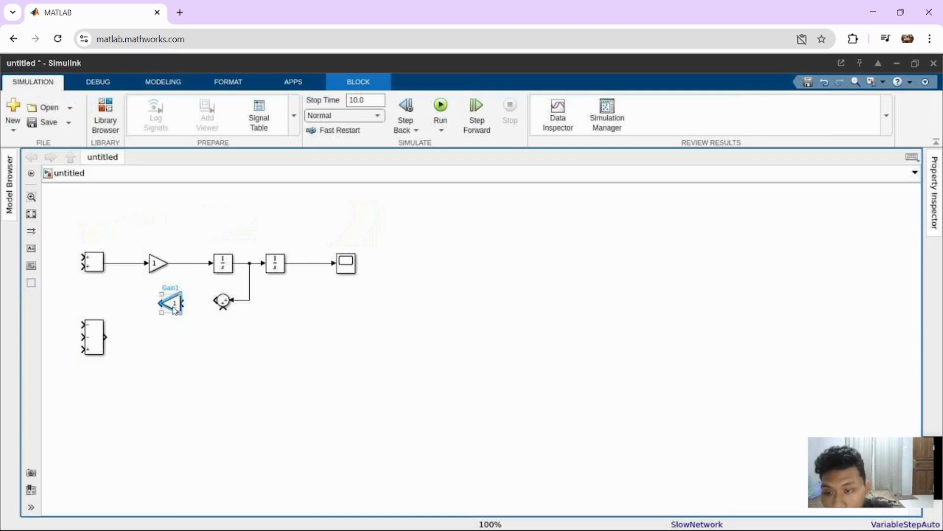
left_click_drag(178, 301, 178, 298)
left_click_drag(191, 302, 96, 294)
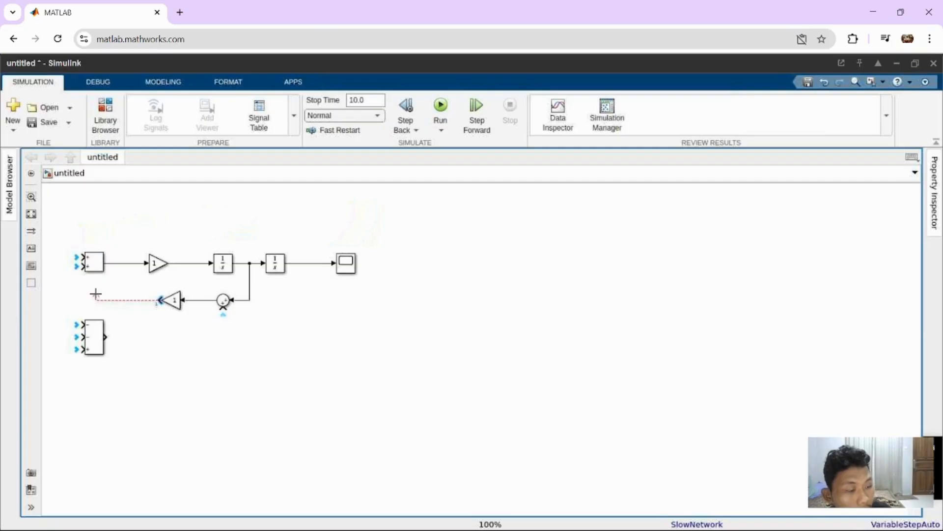
- Connect the reversed Gain's output to the upper Add block's first input and branch it to the lower Add block's first minus input
mouse_move(96, 294)
left_mouse_down()
mouse_move(46, 284)
mouse_move(203, 272)
mouse_move(175, 256)
left_mouse_up()
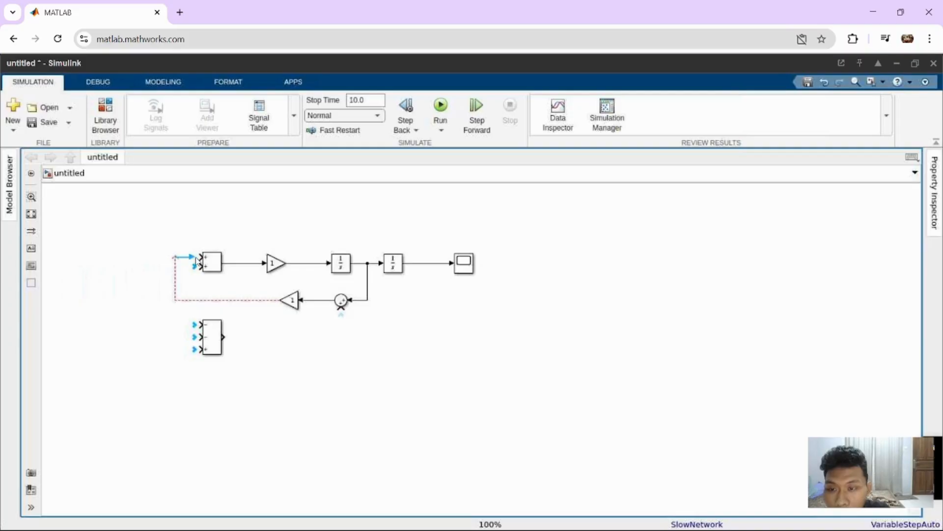
left_click(196, 261)
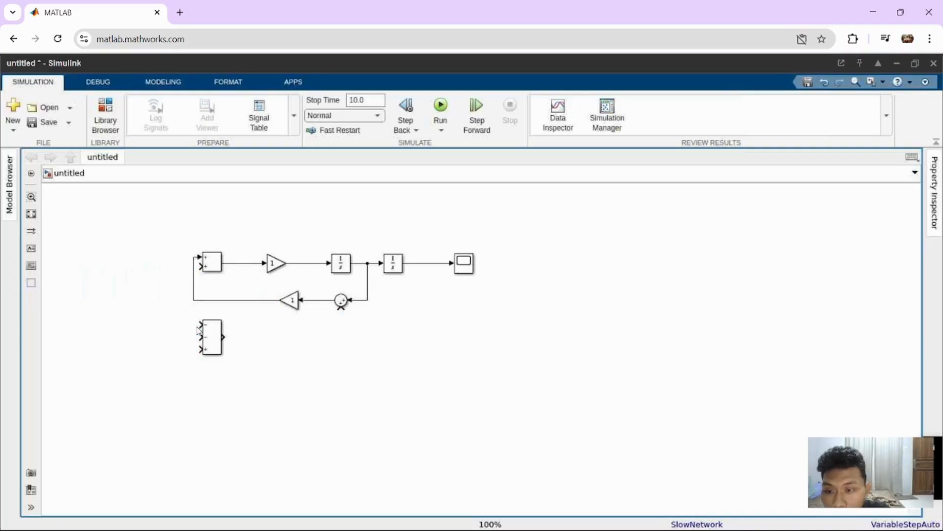
left_click_drag(197, 323, 194, 299)
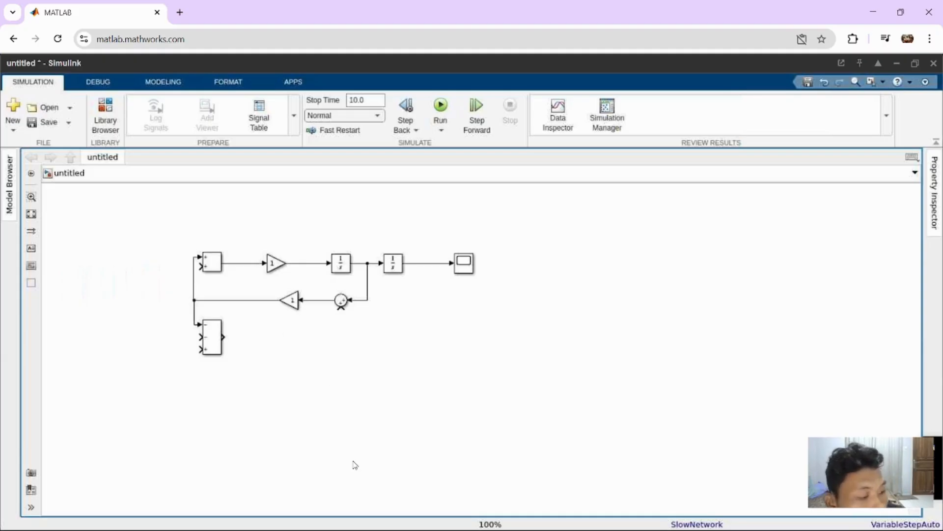
- Duplicate the upper Gain block and place the copy to the right of the lower Add block, vertically aligned with the original Gain
left_click(273, 266)
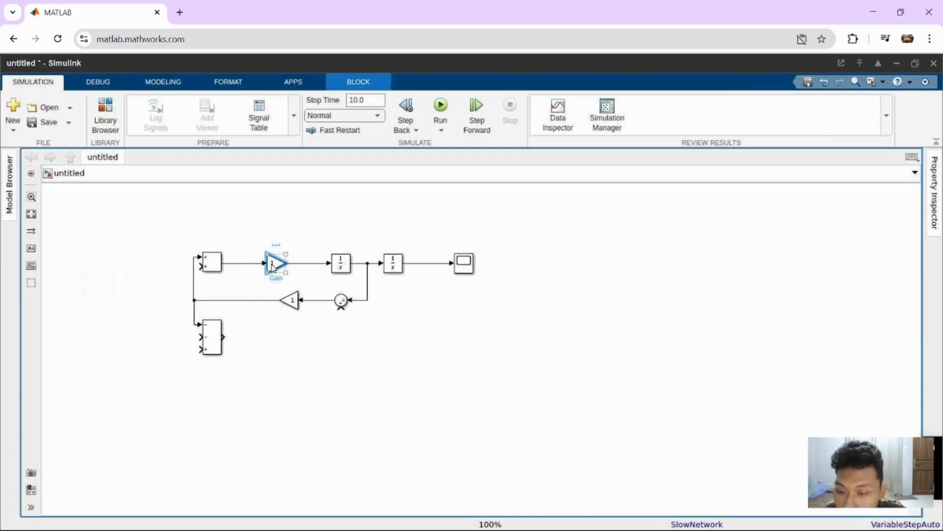
left_click(258, 341)
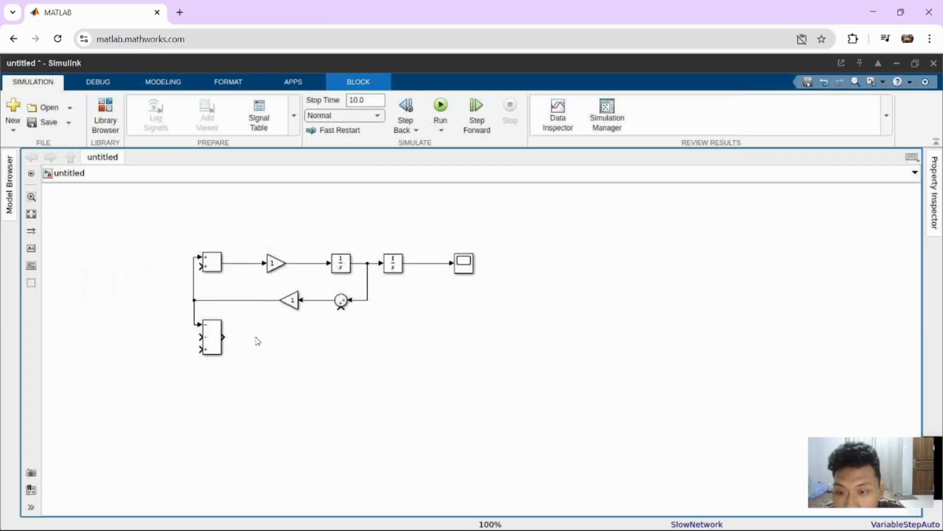
key("ctrl+v")
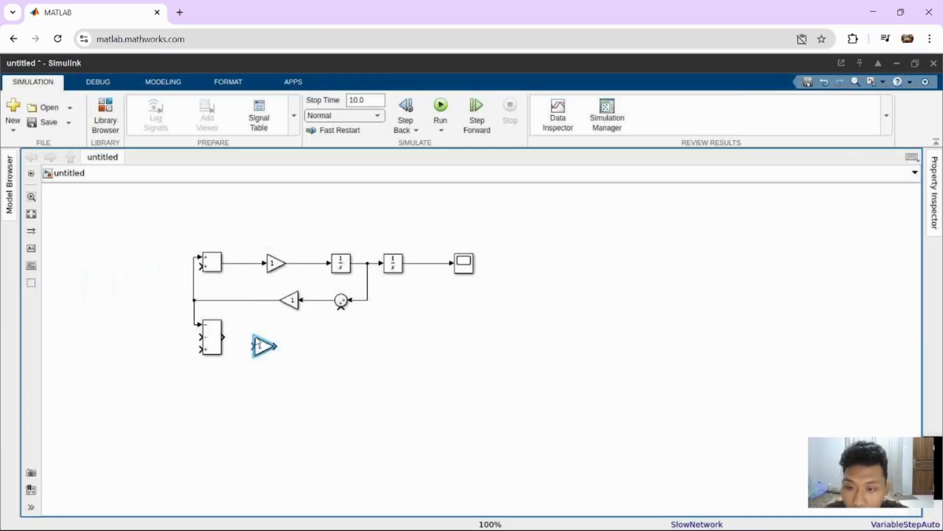
left_click_drag(259, 342, 273, 336)
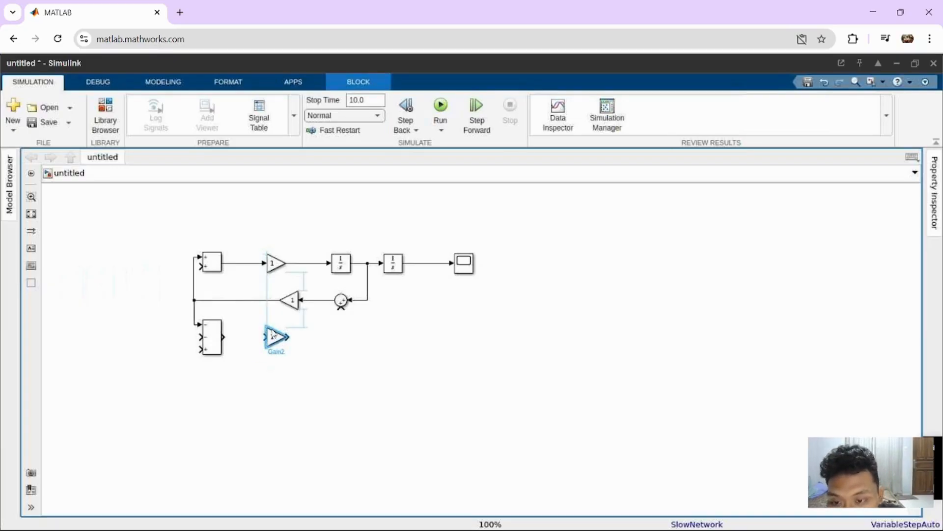
left_click(234, 345)
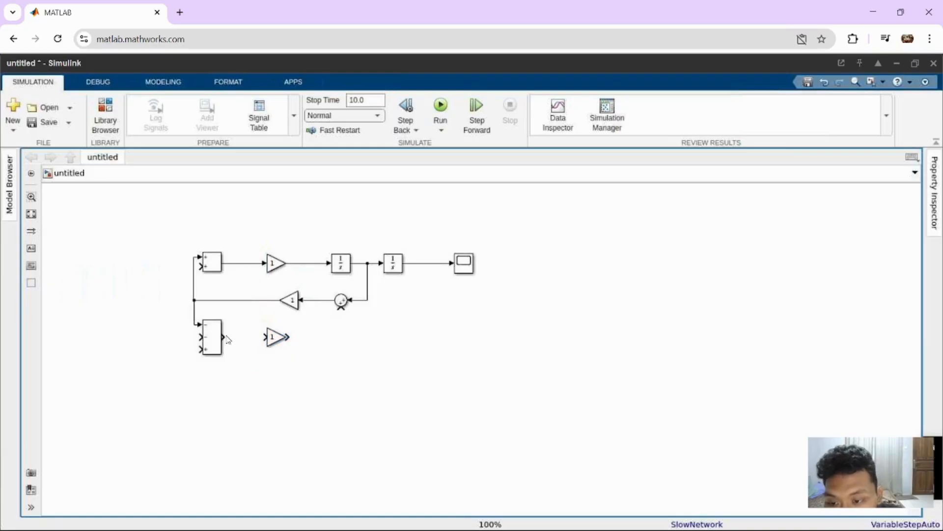
left_click_drag(225, 337, 264, 341)
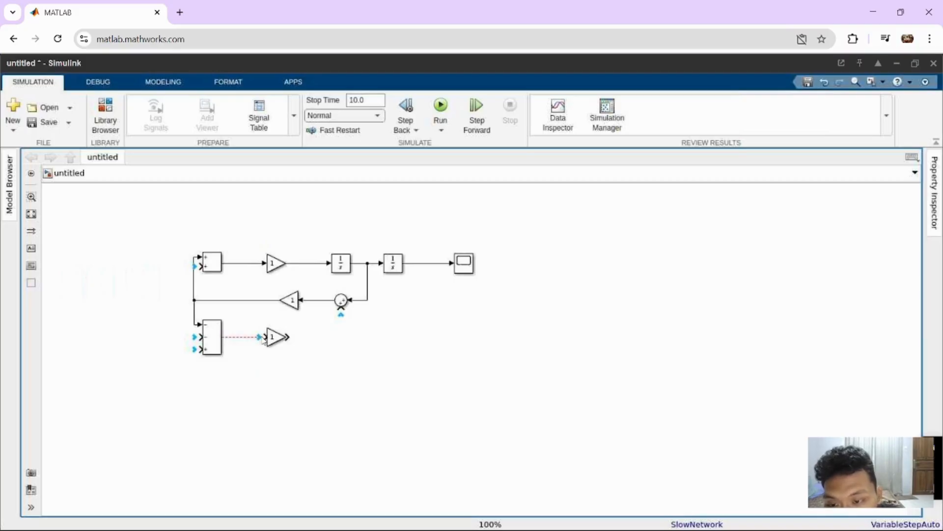
left_click(276, 364)
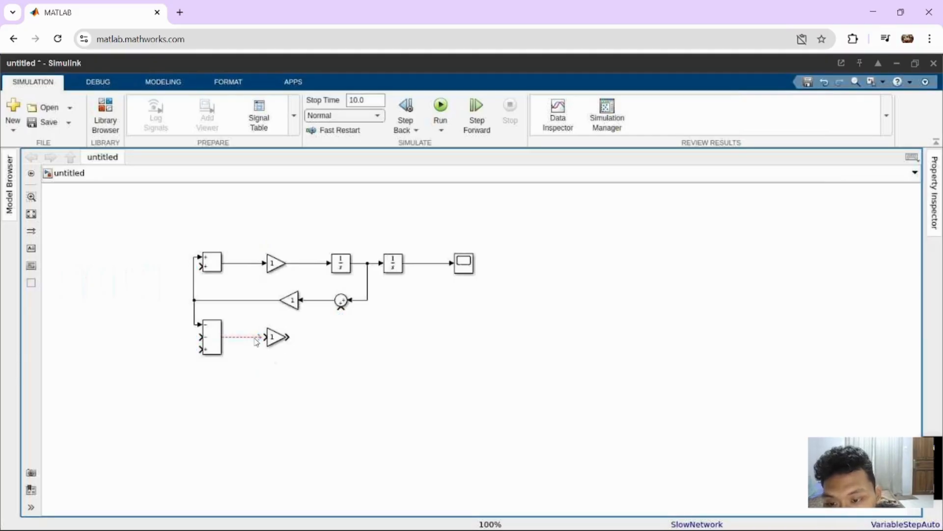
left_click(256, 339)
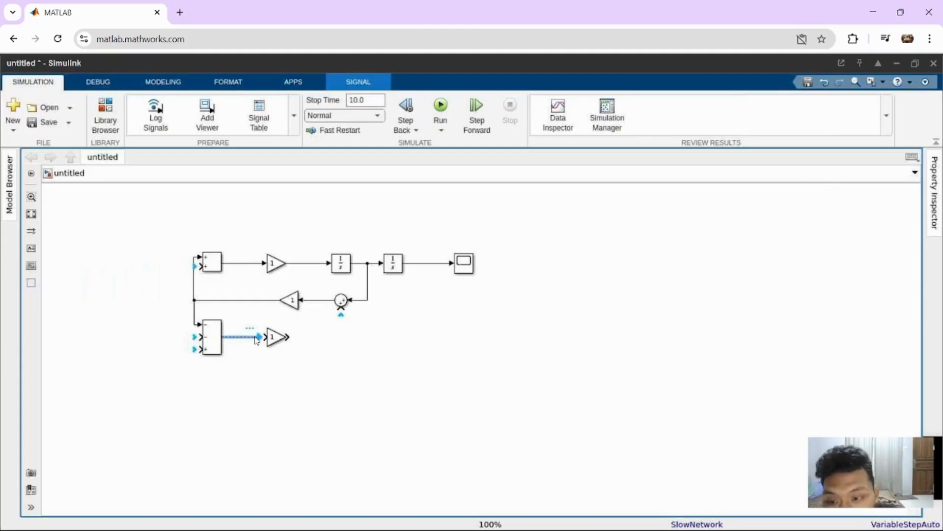
key("Delete")
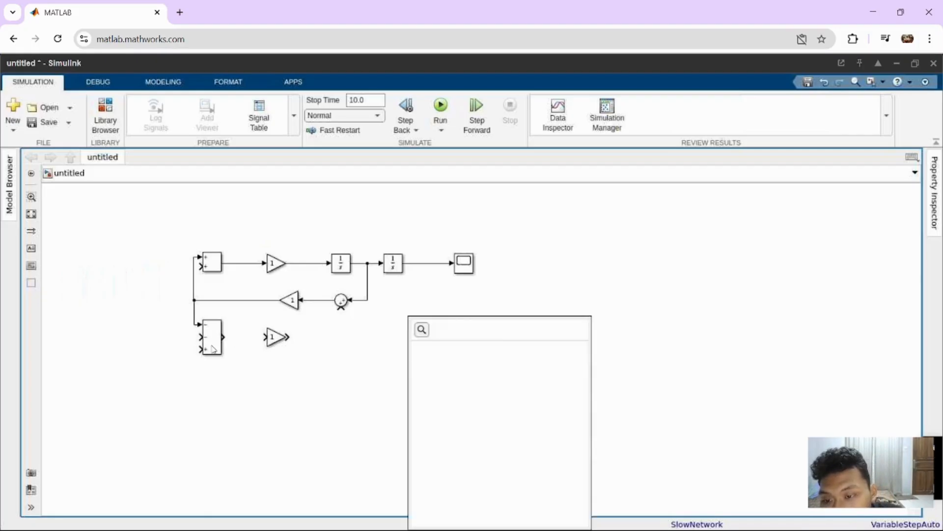
left_click(213, 349)
left_click(737, 332)
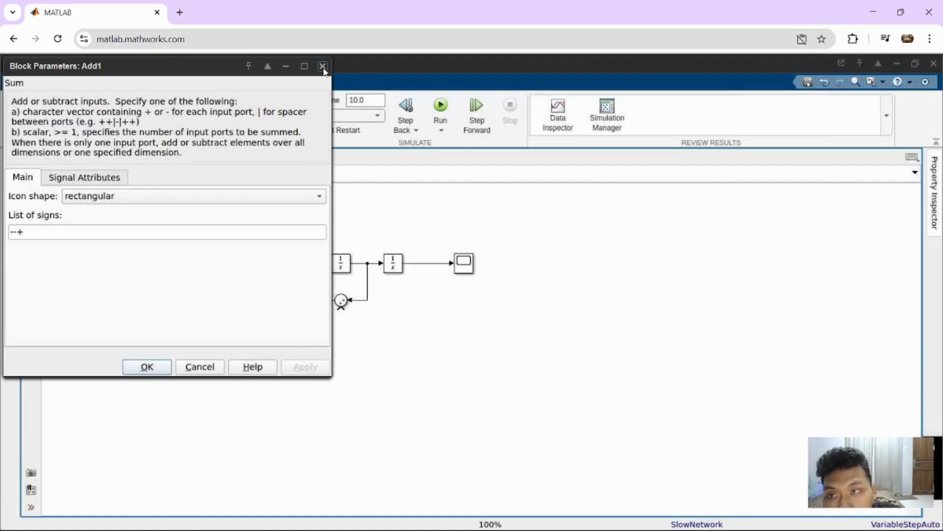
left_click(322, 67)
- Move the lower Add block and the Gain beside it further down, and connect the Add block's output to that Gain
left_click(222, 338)
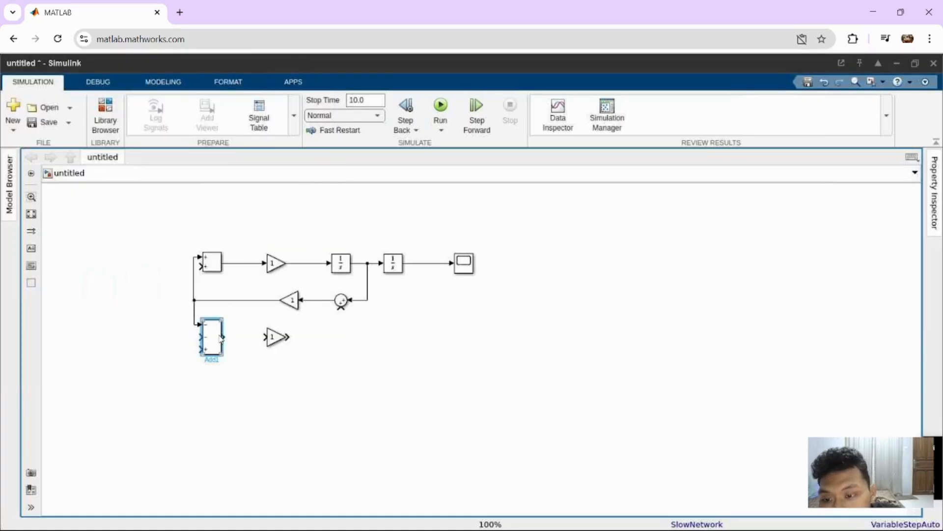
left_click_drag(221, 338, 219, 387)
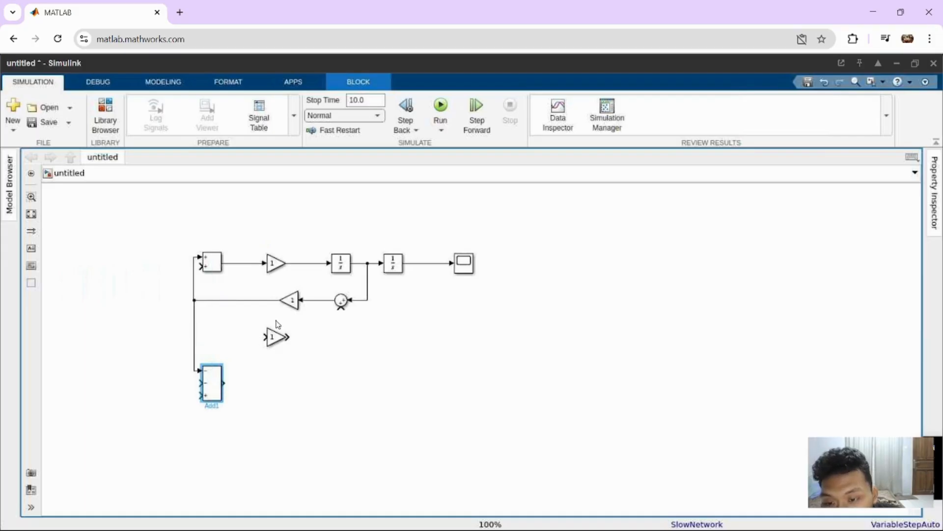
left_click_drag(275, 339, 277, 380)
left_click(252, 385)
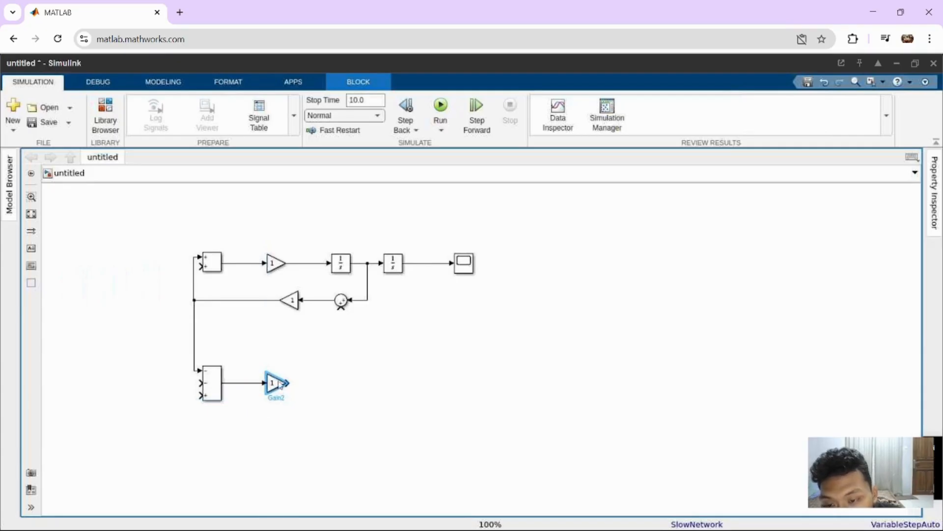
- Duplicate the Integrator block, place the copy to the right of the lower Gain, and connect the Gain's output to it
left_click(350, 266)
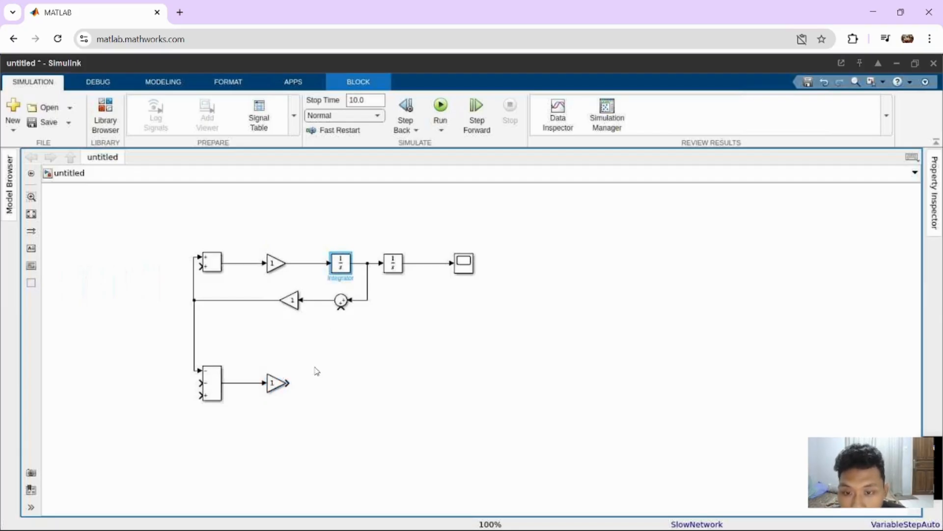
left_click(325, 385)
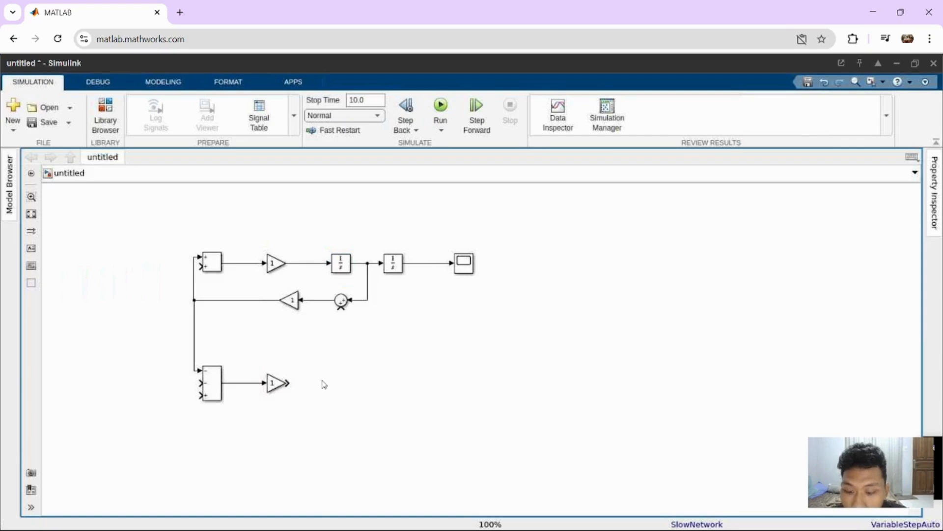
key("ctrl+v")
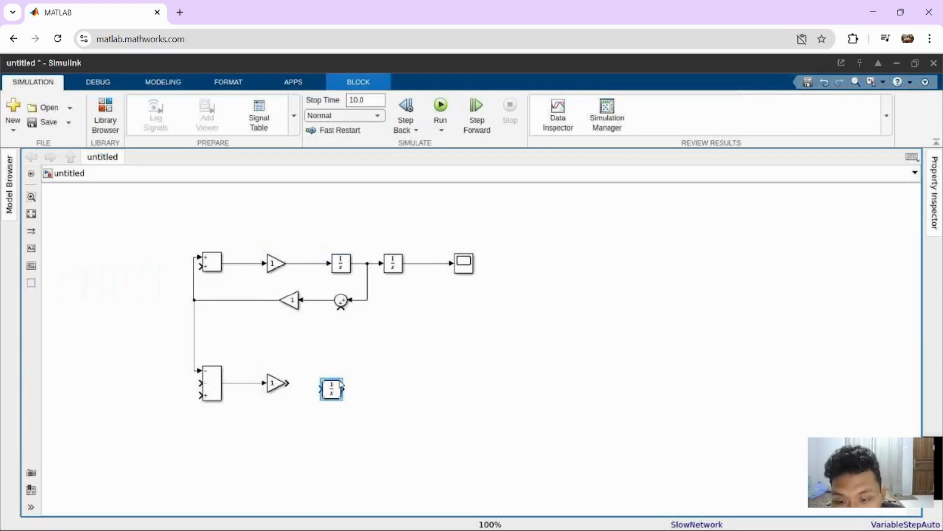
left_click_drag(342, 386, 350, 380)
left_click_drag(290, 383, 325, 384)
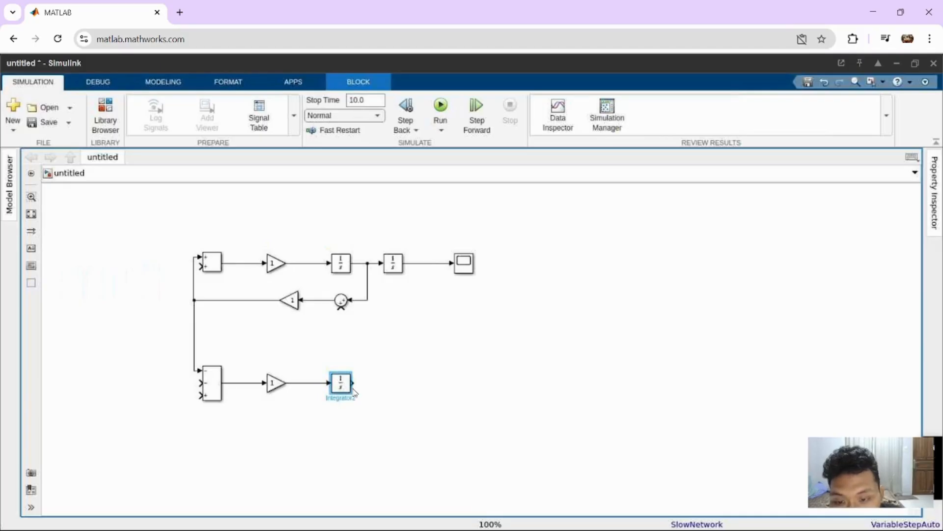
- Add a second Integrator copy in the lower row and connect the first lower Integrator's output to it
left_click(398, 388)
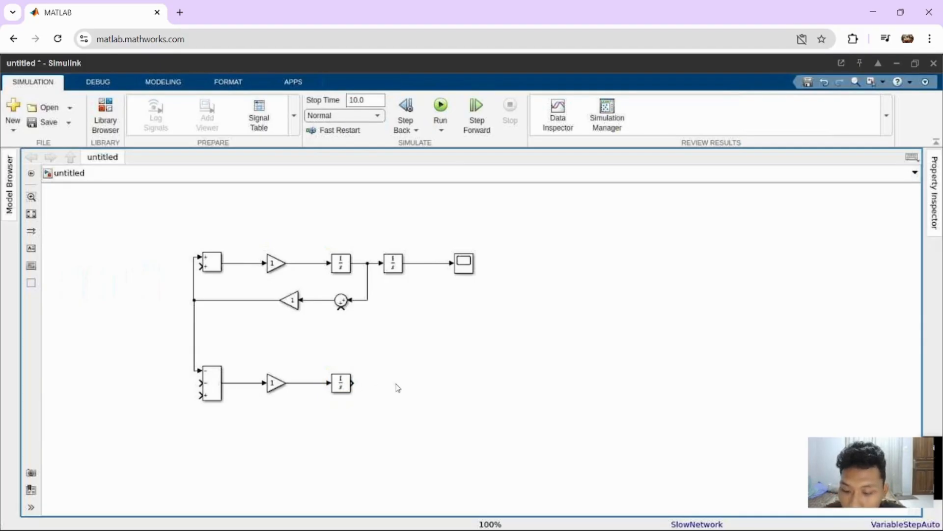
key("ctrl+v")
left_click_drag(415, 395, 423, 388)
left_click(388, 388)
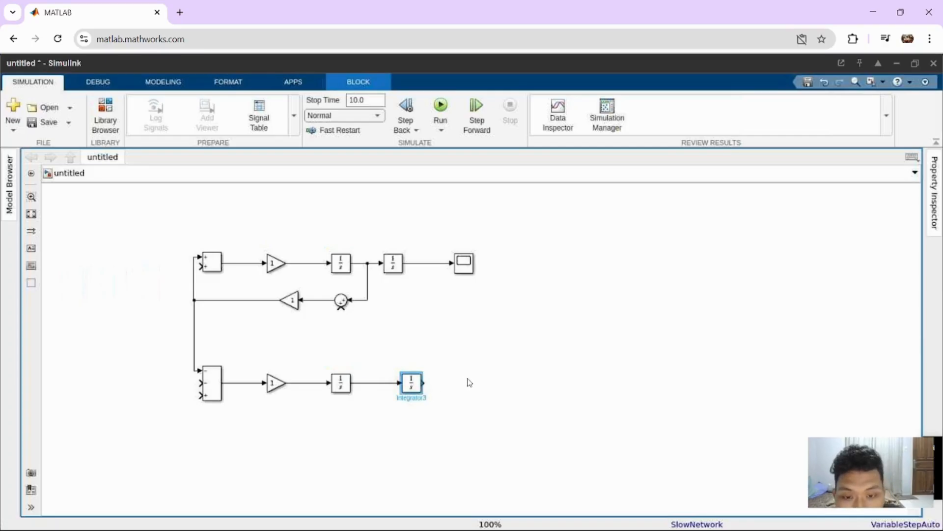
double_click(464, 263)
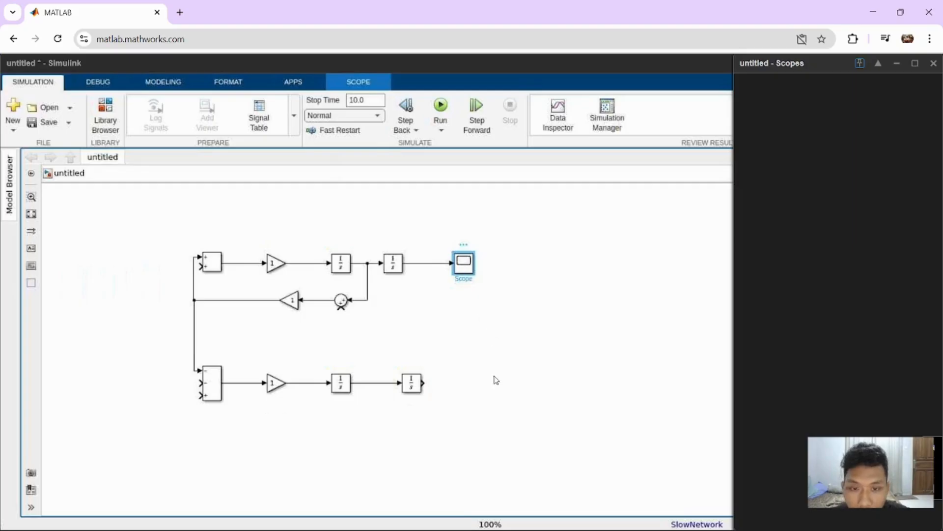
left_click(455, 386)
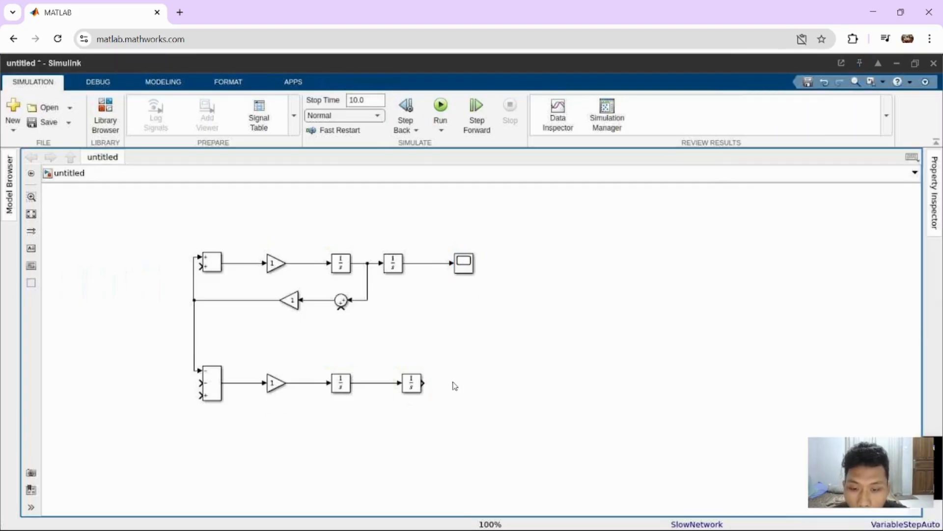
key("ctrl+v")
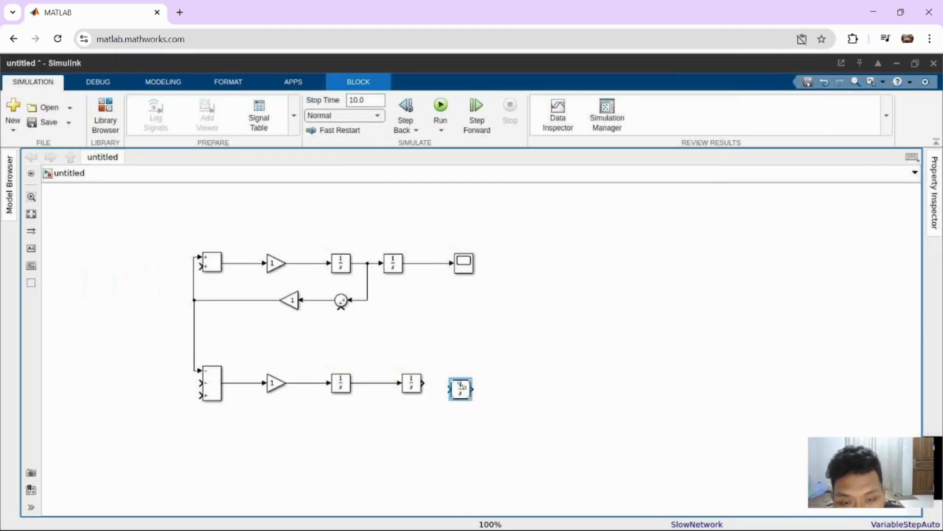
- Duplicate the upper Scope at the end of the lower row and delete the stray Integrator beside it
left_click(467, 271)
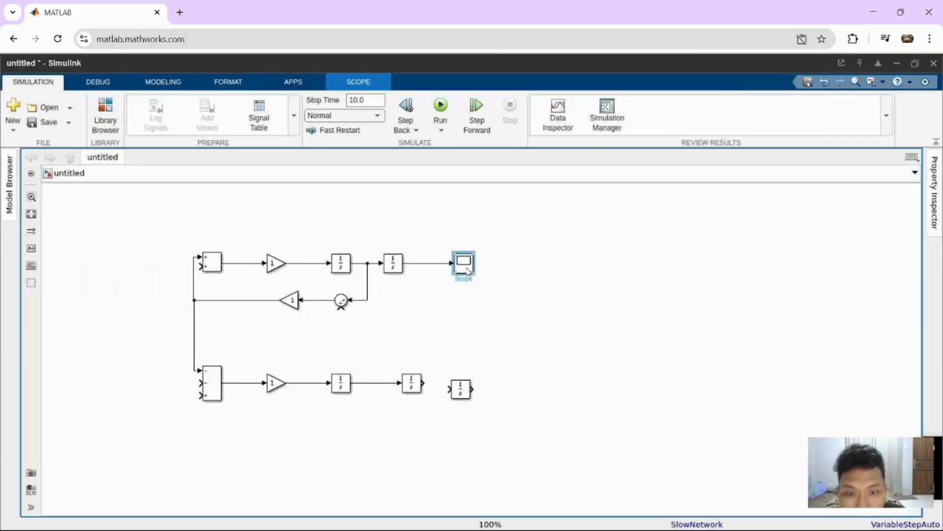
left_click(493, 379)
key("ctrl+v")
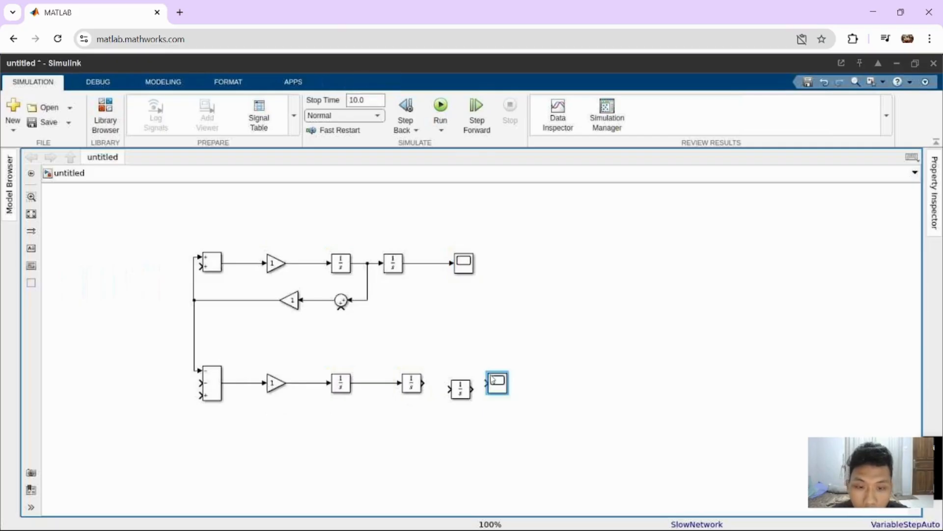
left_click(460, 391)
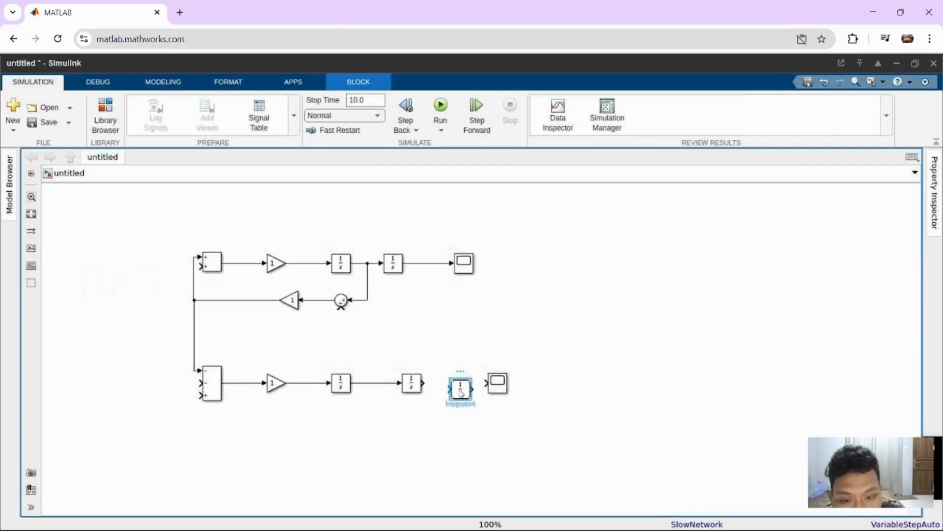
key("Delete")
- Align the new Scope beneath the upper Scope and connect the second lower Integrator's output to it
left_click_drag(498, 389, 476, 390)
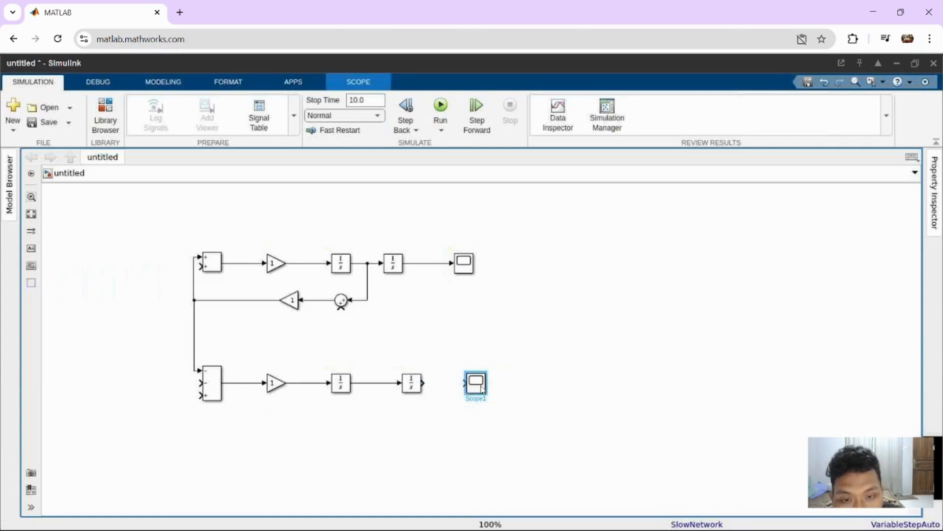
left_click(451, 388)
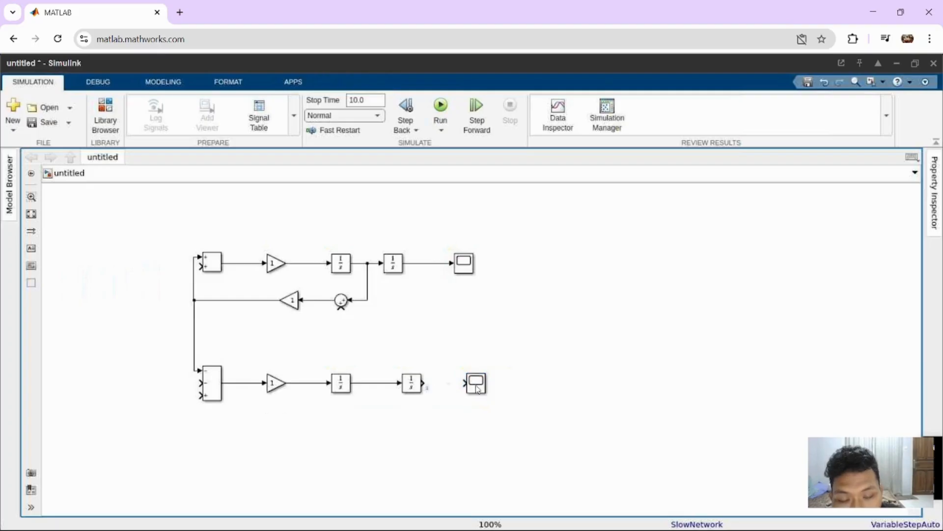
left_click_drag(474, 388, 471, 388)
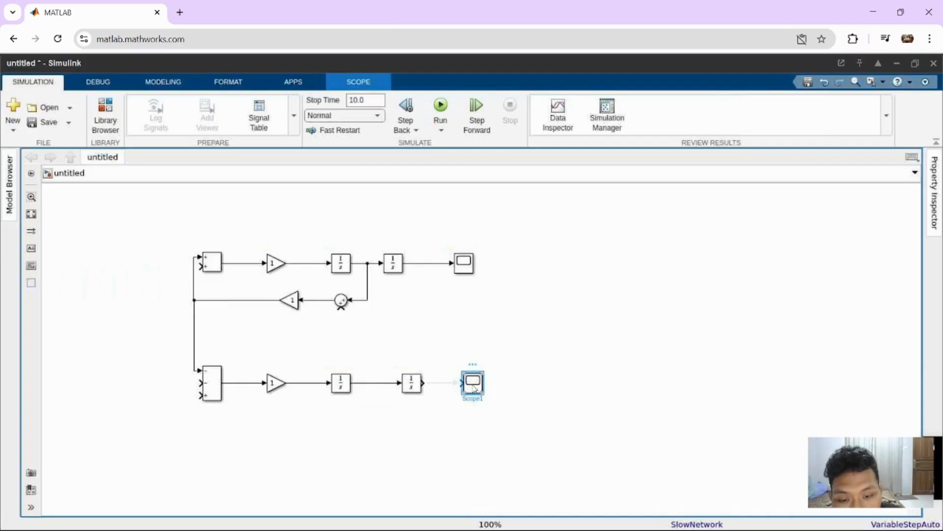
mouse_move(473, 387)
left_mouse_down()
mouse_move(464, 388)
mouse_move(471, 388)
left_mouse_up()
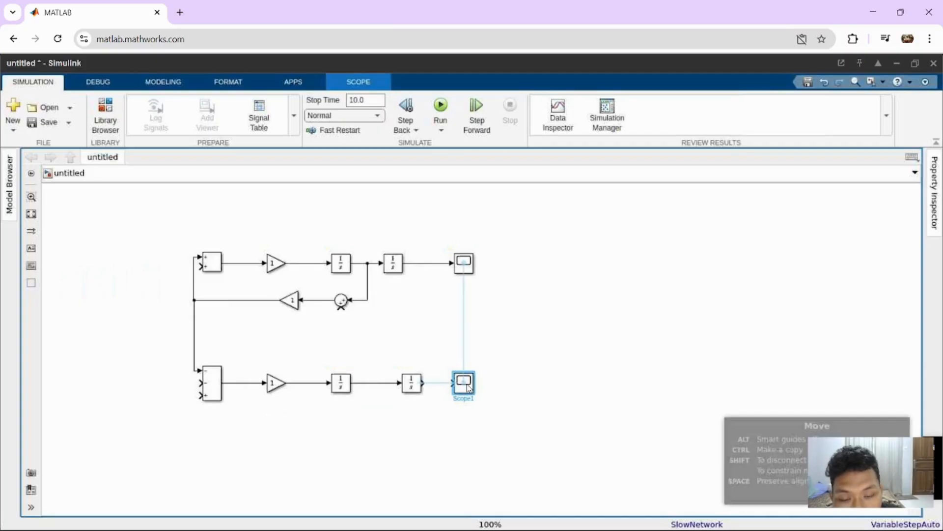
left_click(450, 419)
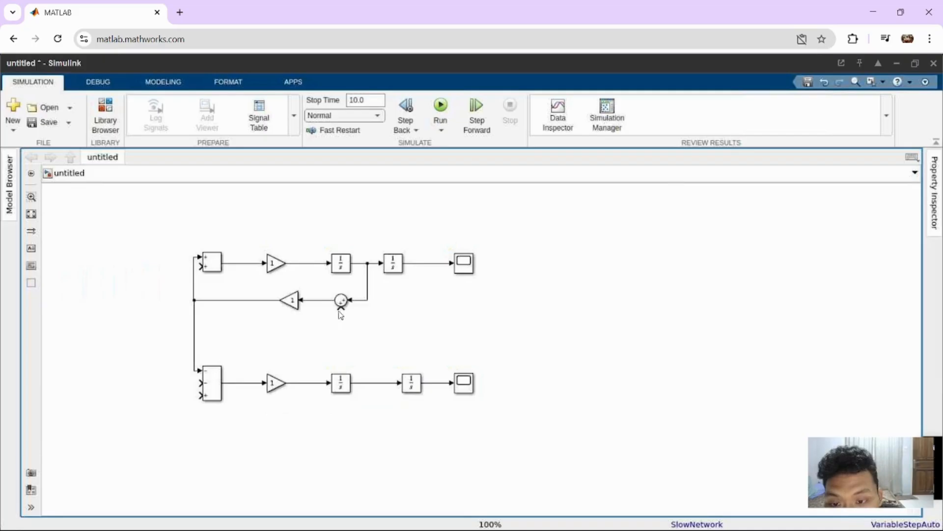
- Move the Sum and reversed Gain slightly down, and connect the Sum's lower input to the line between the two lower Integrators
left_click(341, 303)
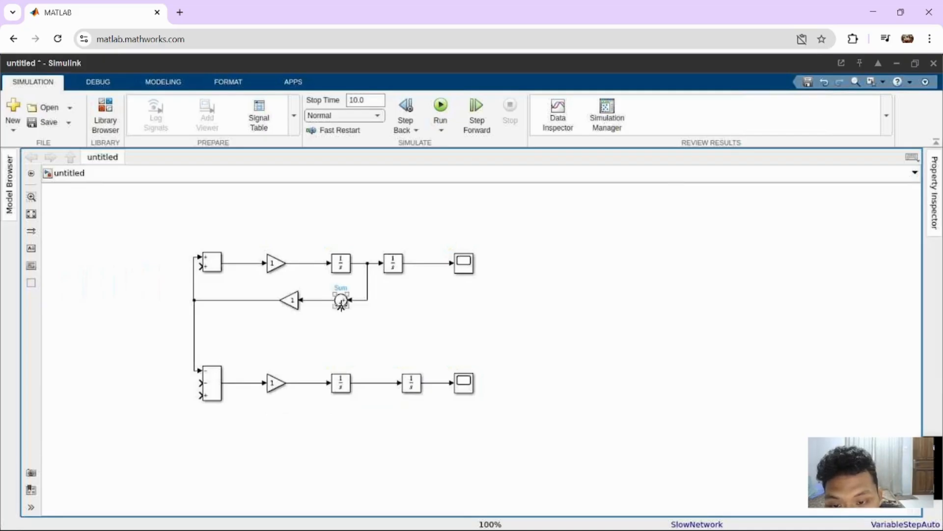
left_click_drag(341, 304, 345, 324)
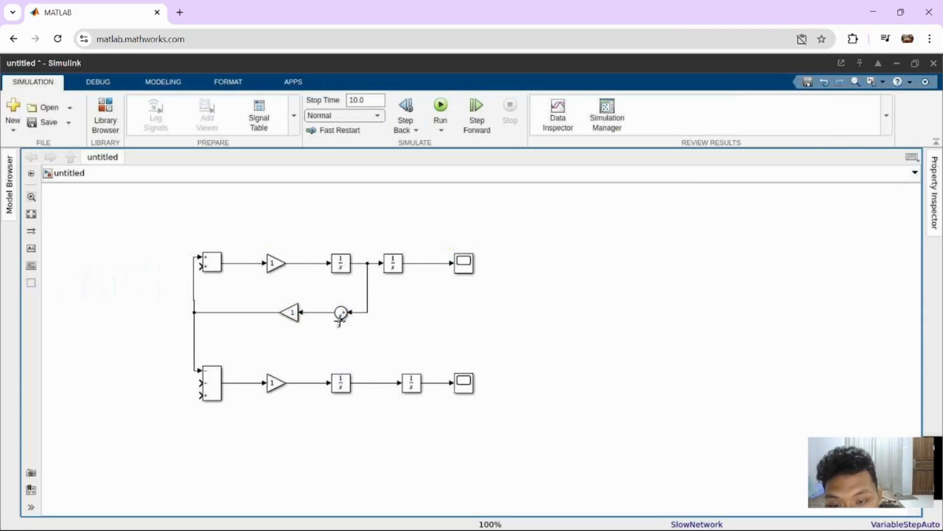
left_click_drag(339, 321, 375, 383)
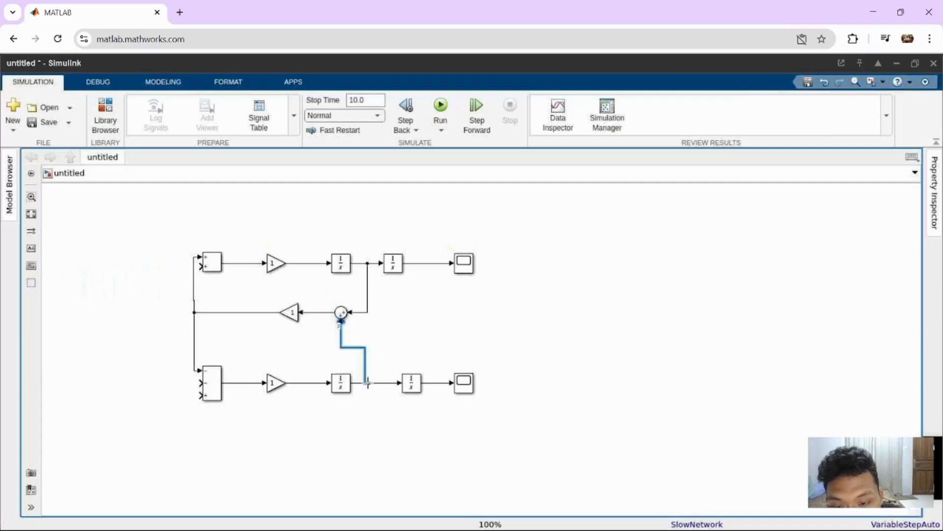
left_click(368, 389)
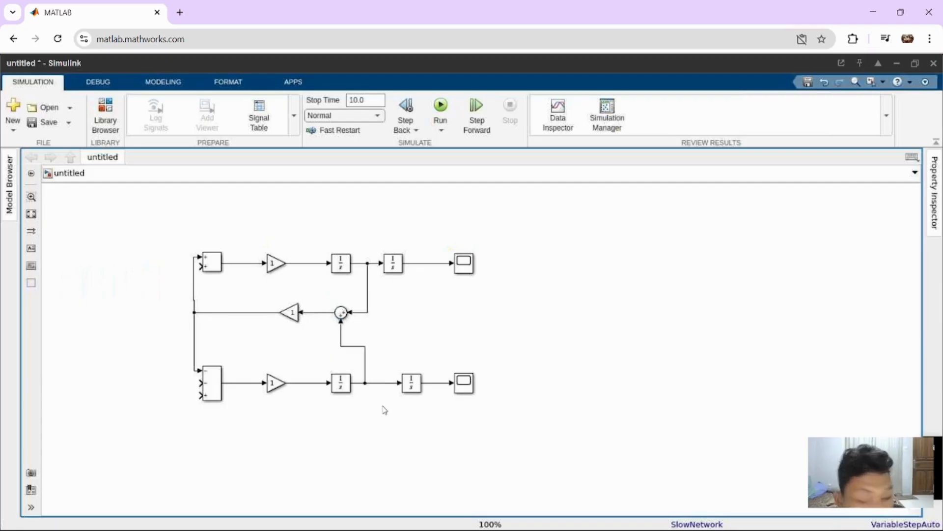
- Duplicate the reversed Gain below the lower row and connect its input to the second lower Integrator's output line
left_click(292, 317)
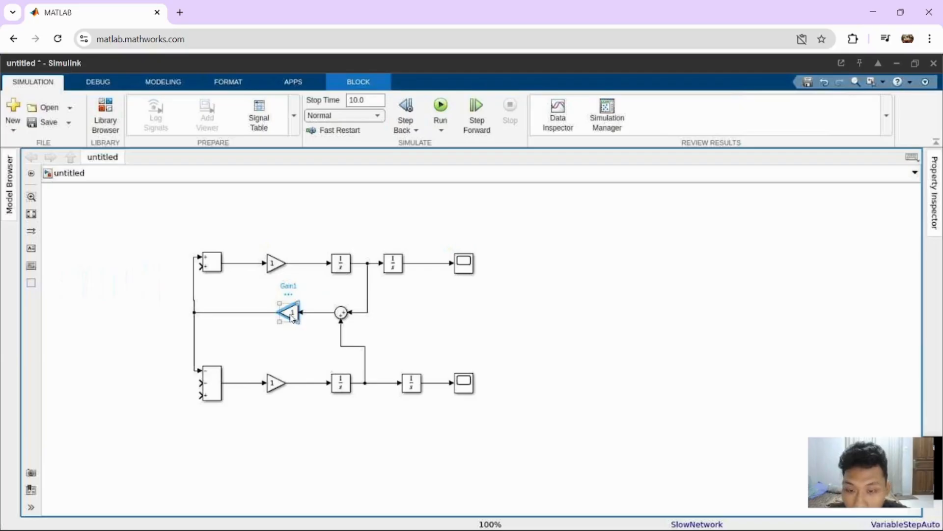
left_click(374, 415)
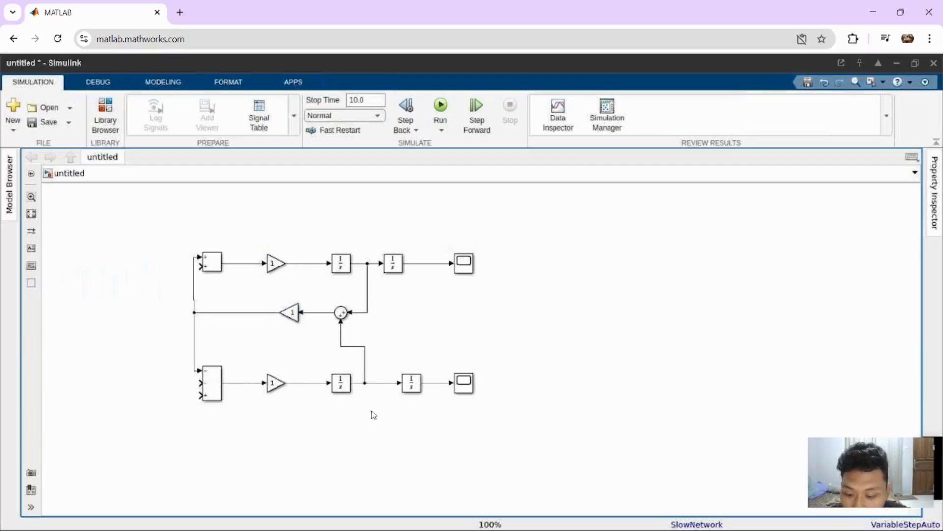
key("ctrl+v")
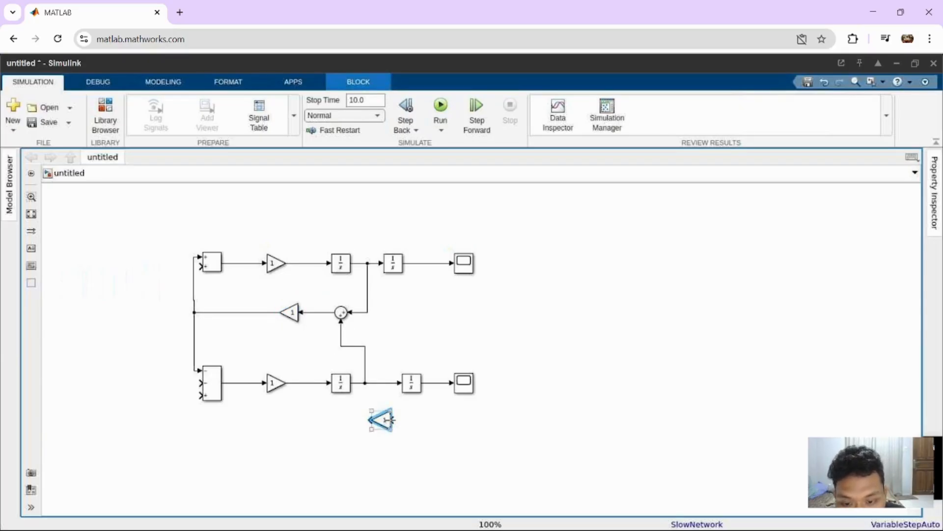
mouse_move(392, 420)
left_mouse_down()
mouse_move(426, 409)
mouse_move(438, 386)
left_mouse_up()
left_click(440, 388)
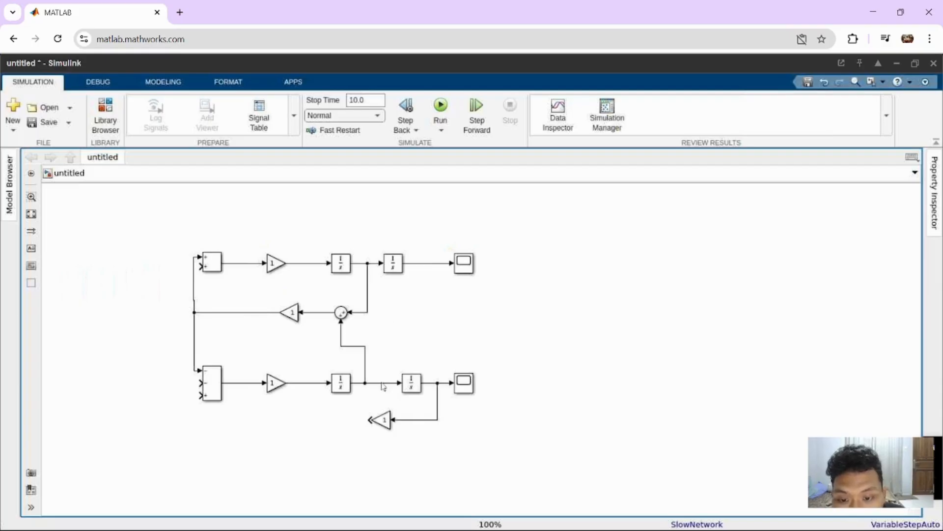
- Duplicate the reversed Gain and the Sum block between the two rows, aligning the Sum copy to the right of the Gain copy
left_click(296, 317)
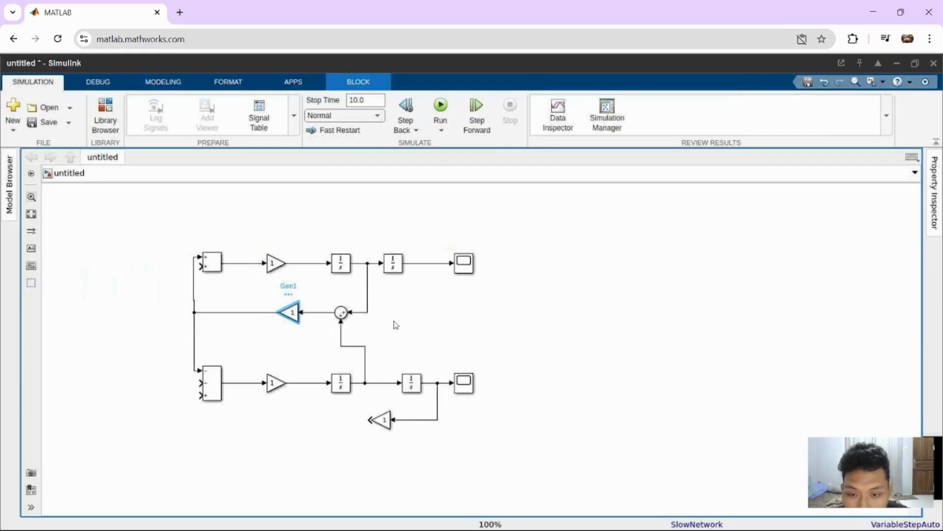
left_click(396, 325)
key("ctrl+v")
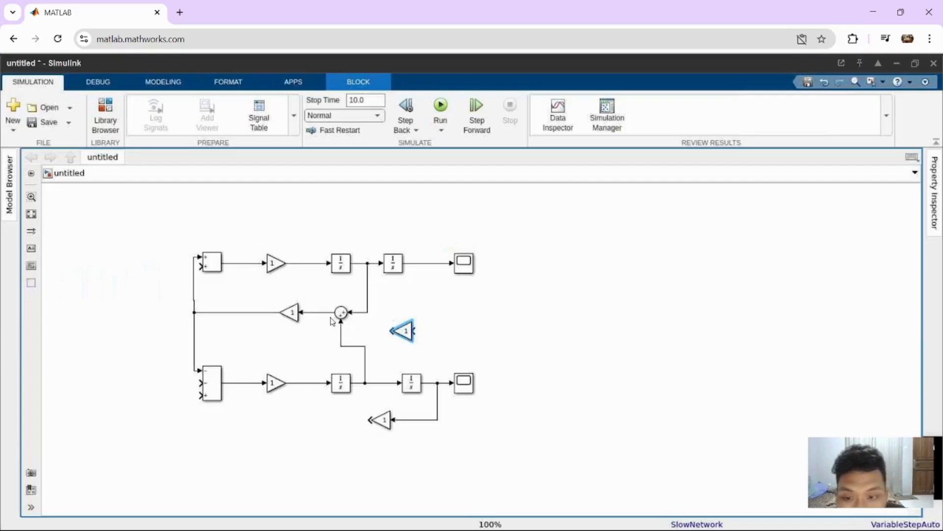
left_click(341, 313)
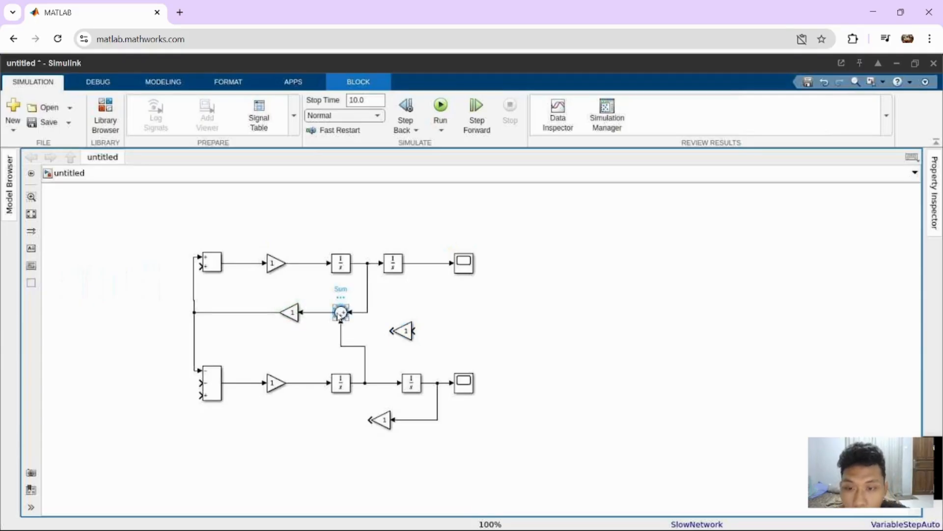
left_click(443, 334)
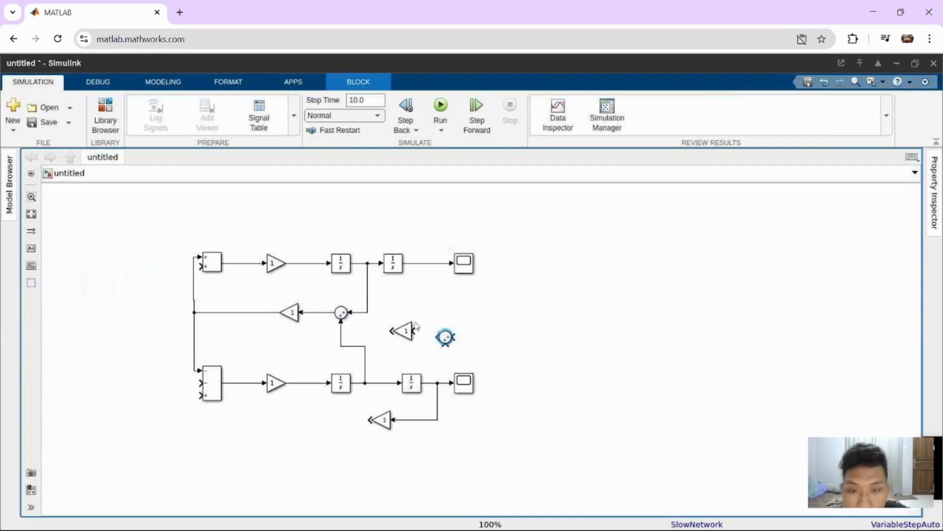
left_click_drag(401, 330, 380, 334)
mouse_move(439, 331)
left_mouse_down()
mouse_move(424, 327)
mouse_move(448, 344)
mouse_move(434, 335)
left_mouse_up()
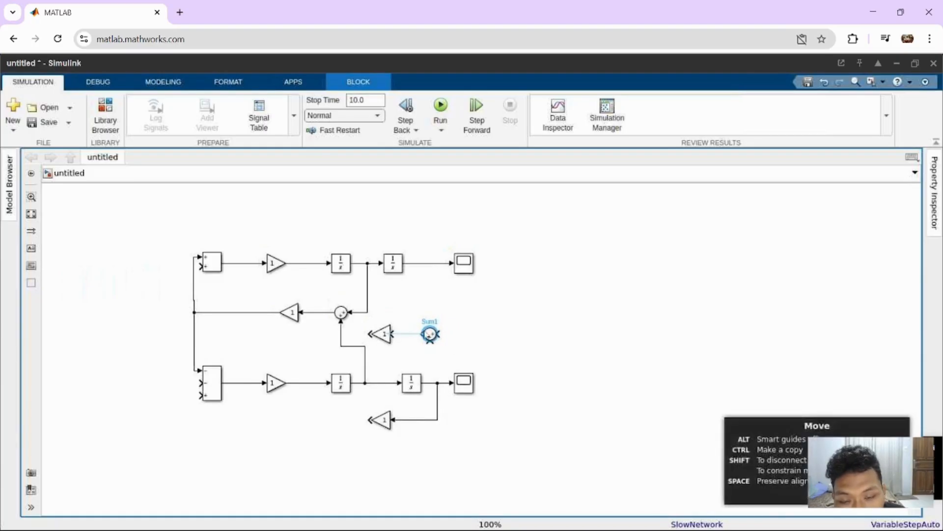
- Connect the Sum copy's output to the Gain copy and its inputs to the output lines of the second upper and second lower Integrators
left_click(413, 334)
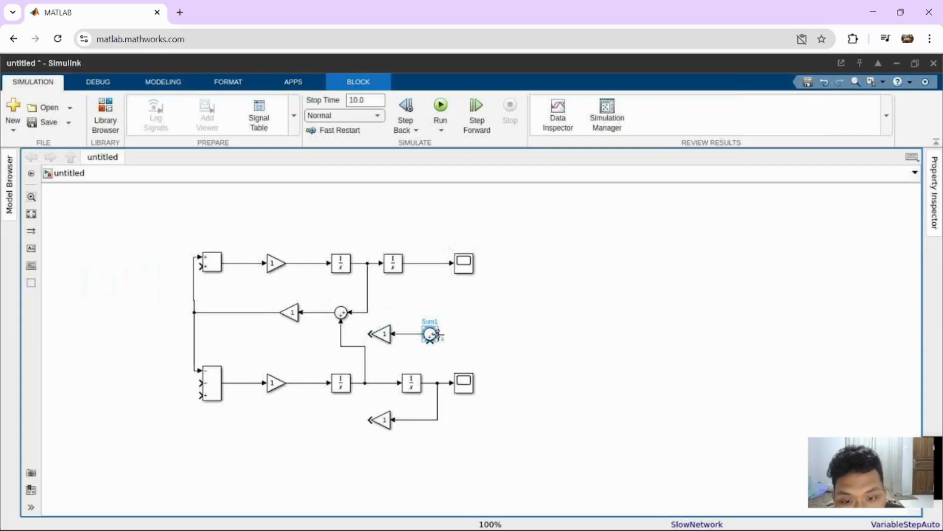
left_click_drag(438, 336, 440, 263)
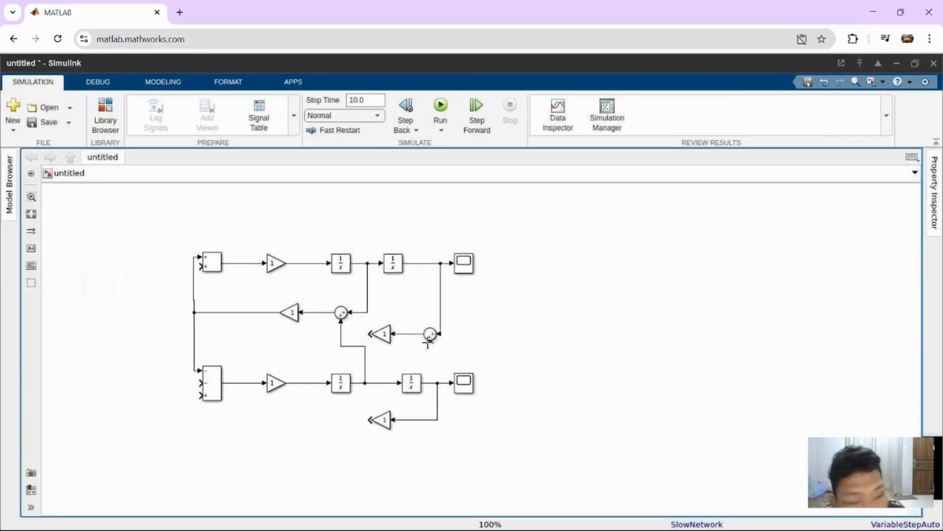
left_click_drag(428, 343, 430, 382)
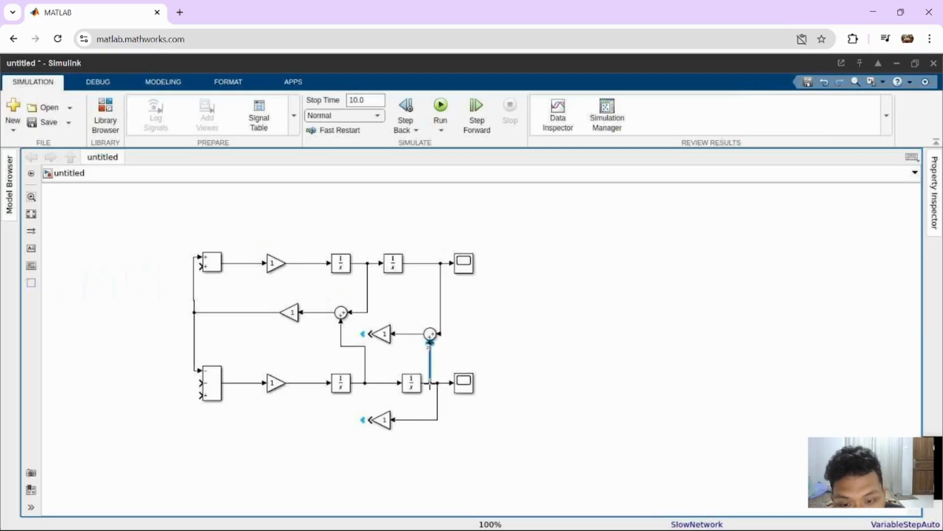
- Connect the output of the reversed Gain midway between the two rows to the upper Add block's second input
left_click(376, 336)
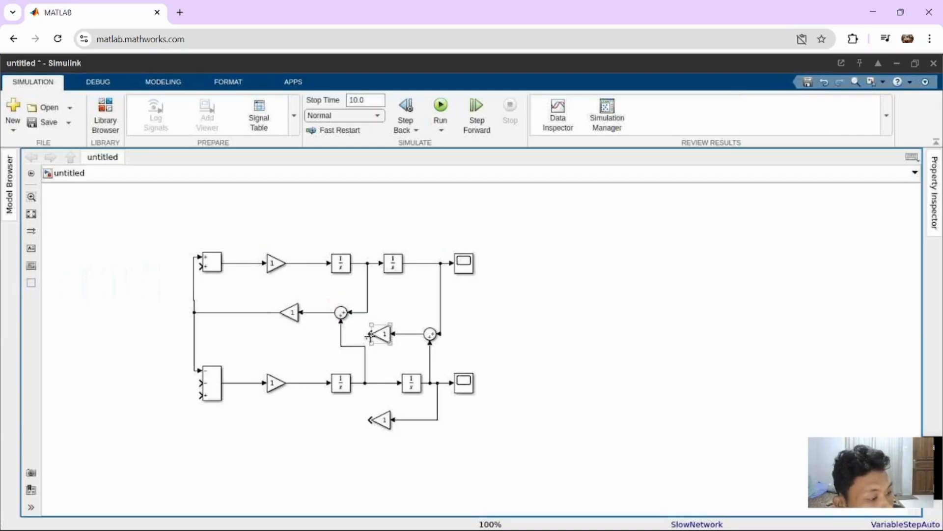
mouse_move(368, 336)
left_mouse_down()
mouse_move(265, 341)
mouse_move(190, 307)
mouse_move(178, 293)
mouse_move(200, 267)
left_mouse_up()
left_click(200, 267)
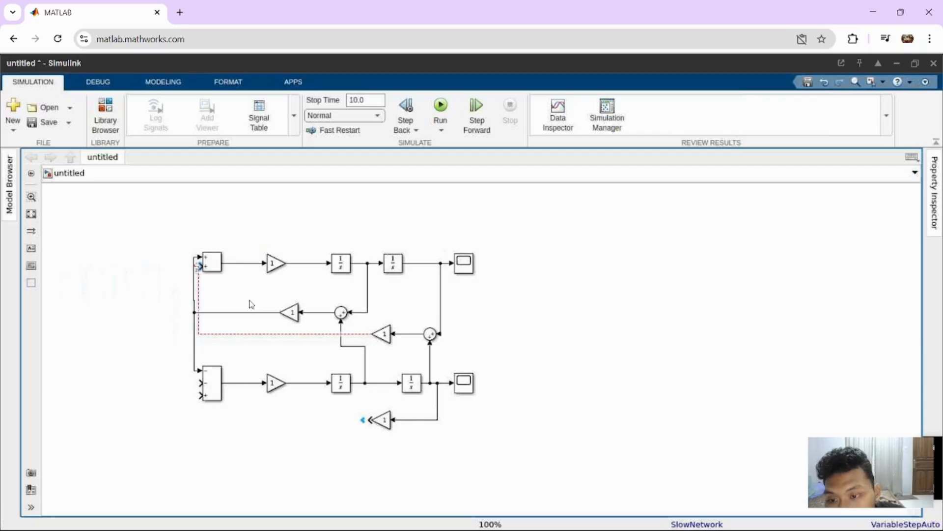
left_click(214, 266)
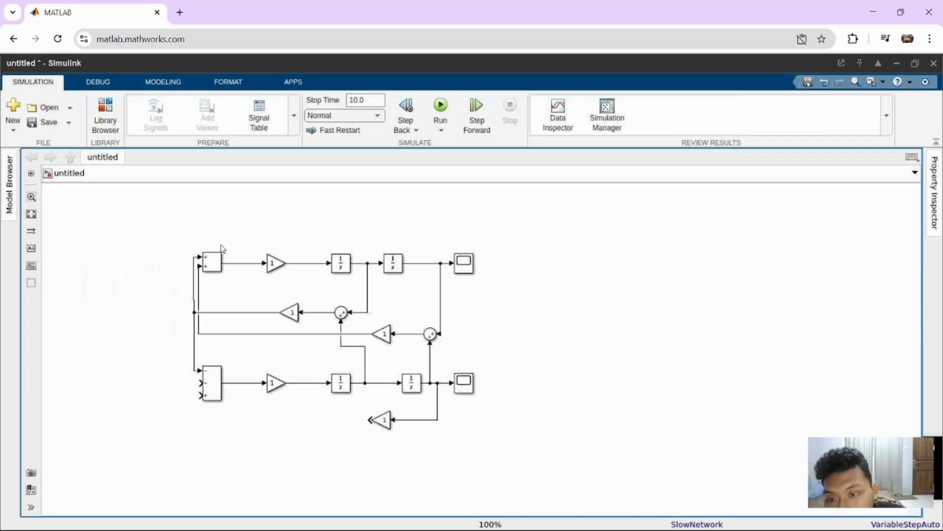
- Check the icon shape and list of signs in the upper Add block's parameters
left_click(219, 268)
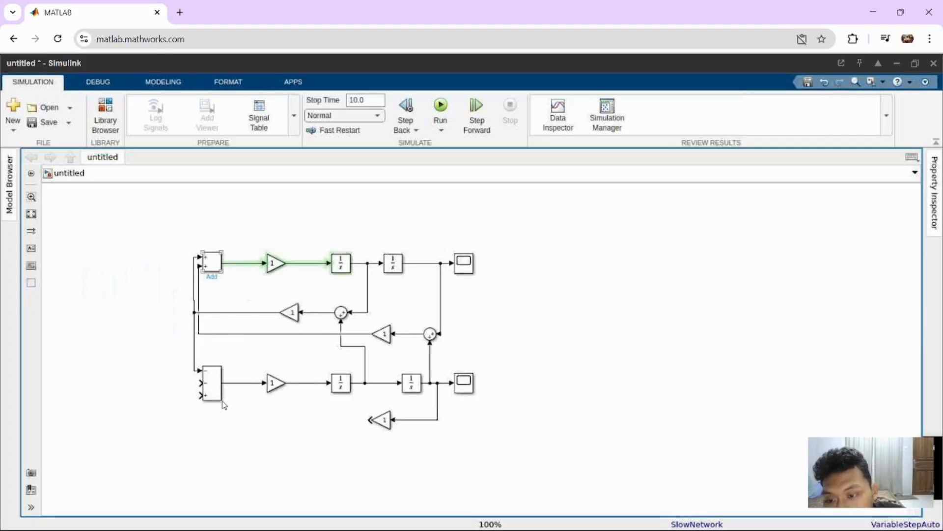
double_click(217, 264)
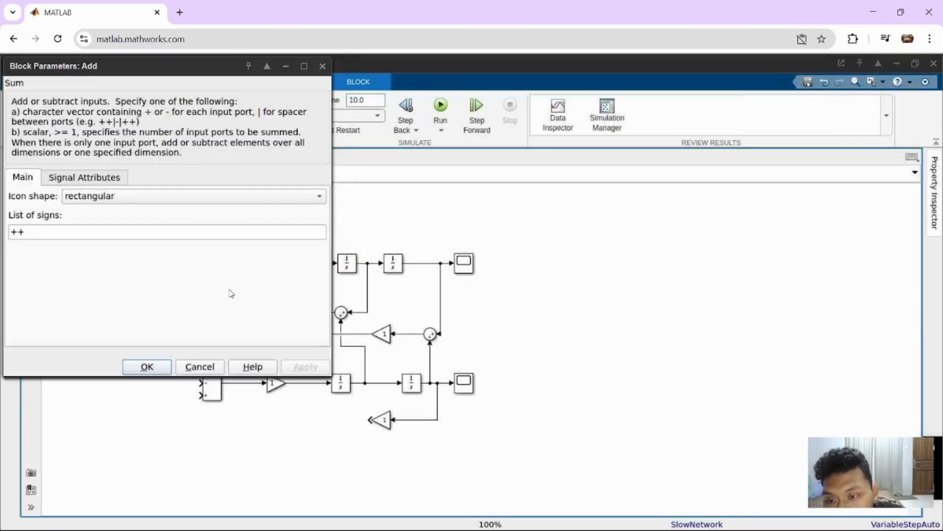
left_click(323, 66)
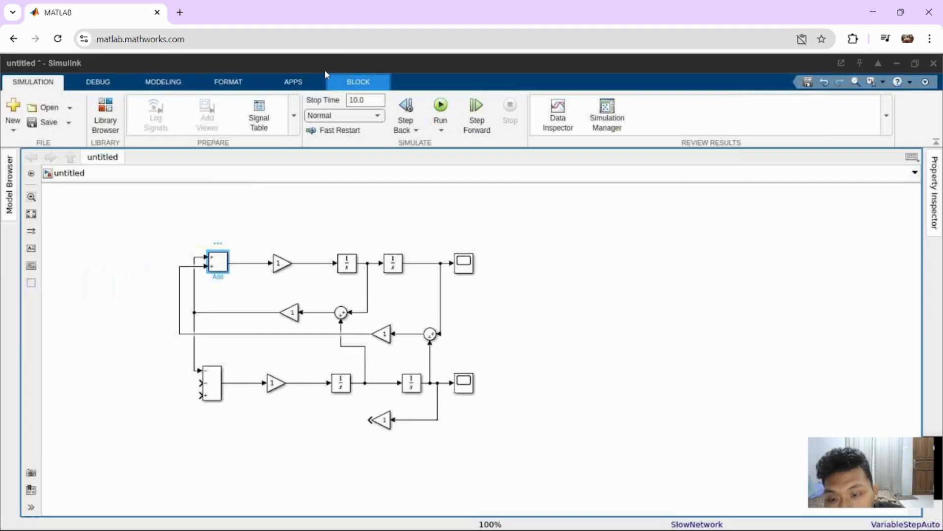
- Connect the lower Add block's second input to the second reversed Gain's output line and its third input to the lowest Gain's output
left_click(207, 389)
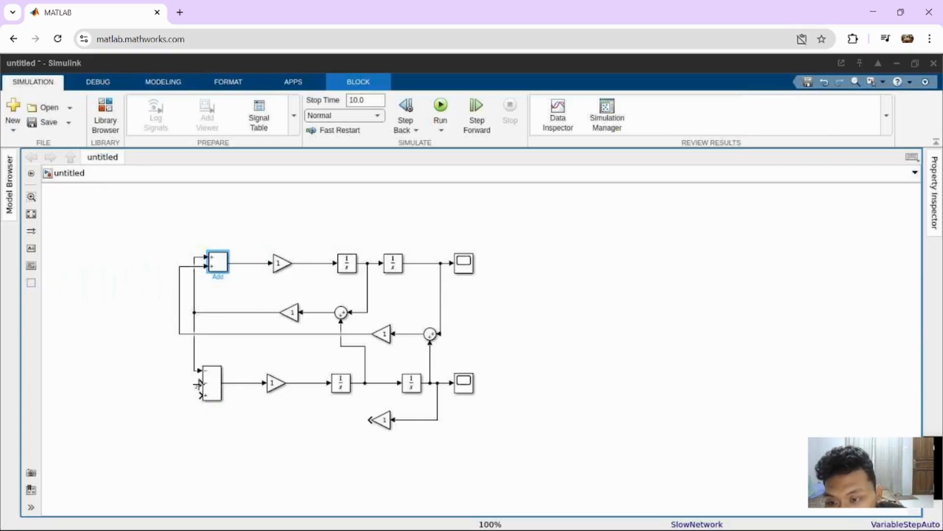
mouse_move(199, 383)
left_mouse_down()
mouse_move(185, 378)
mouse_move(179, 334)
left_mouse_up()
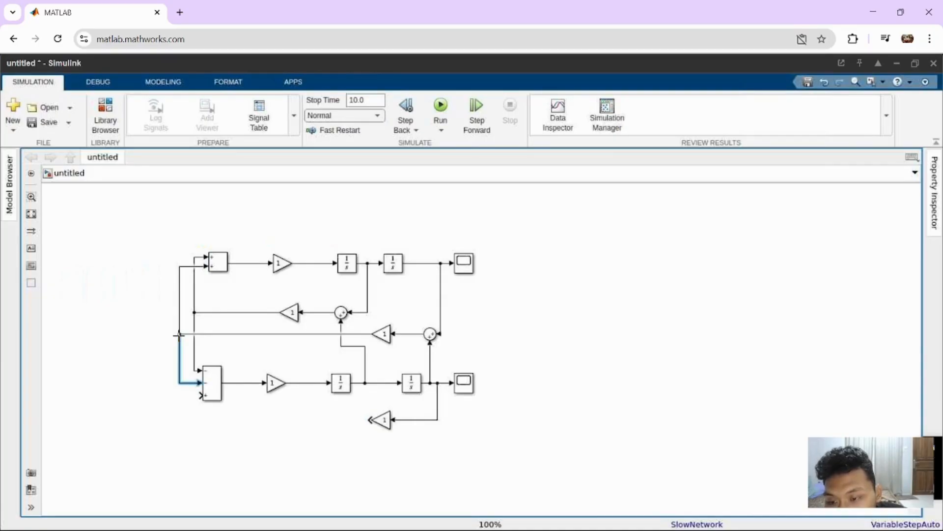
left_click(279, 435)
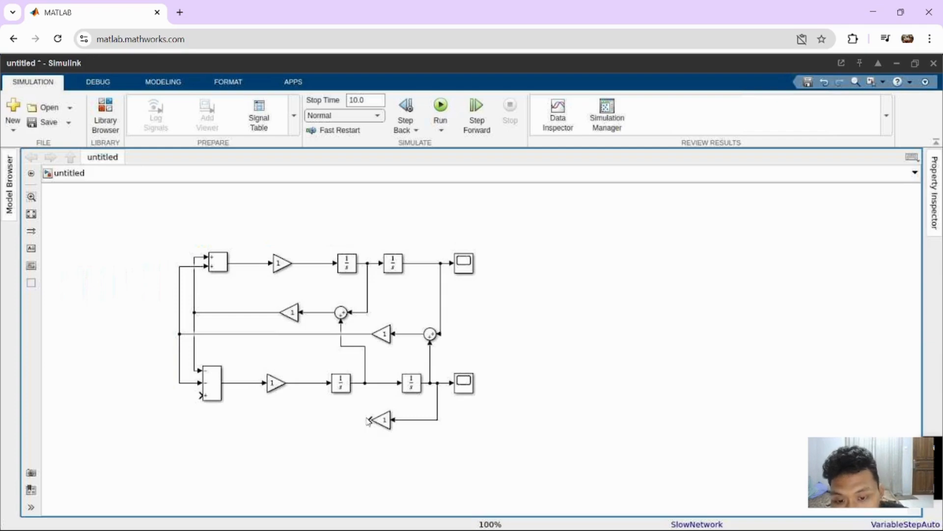
left_click_drag(368, 420, 198, 395)
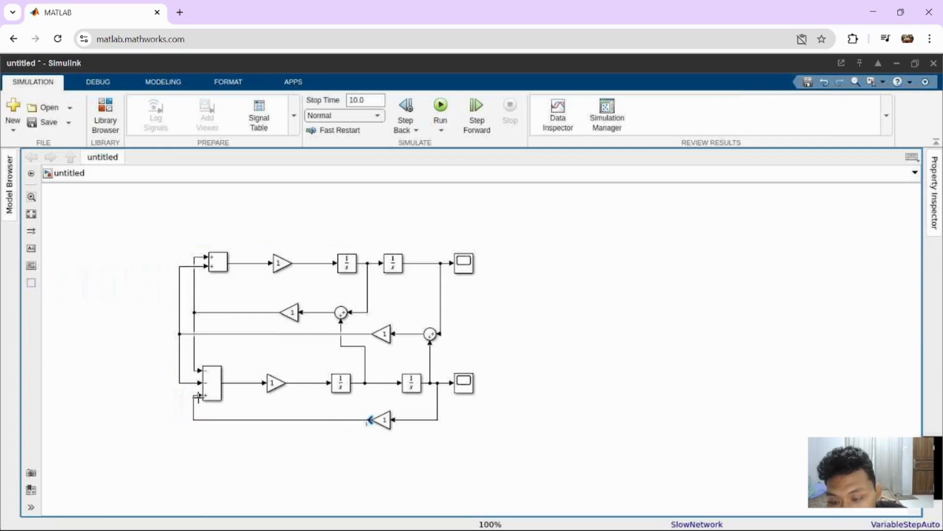
- Delete the signal line that feeds the lowest reversed Gain from the second lower Integrator's output
left_click(416, 421)
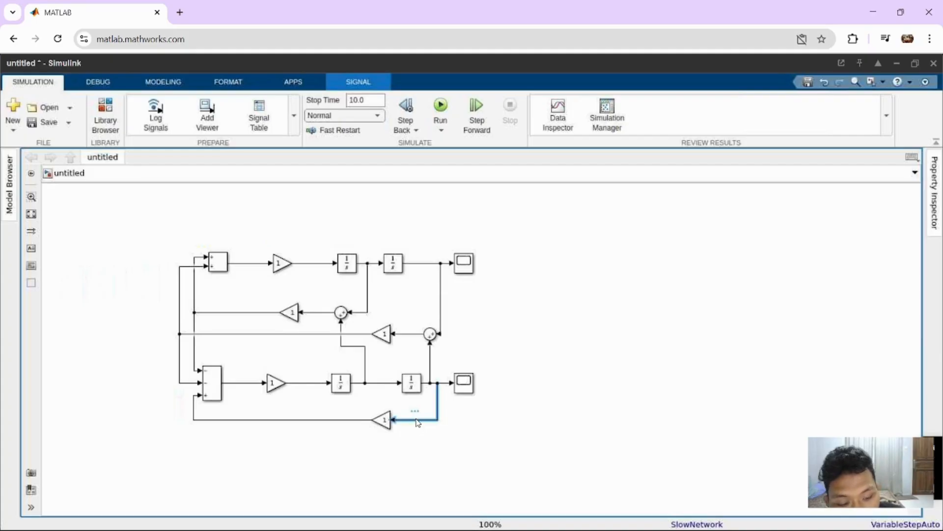
key("Delete")
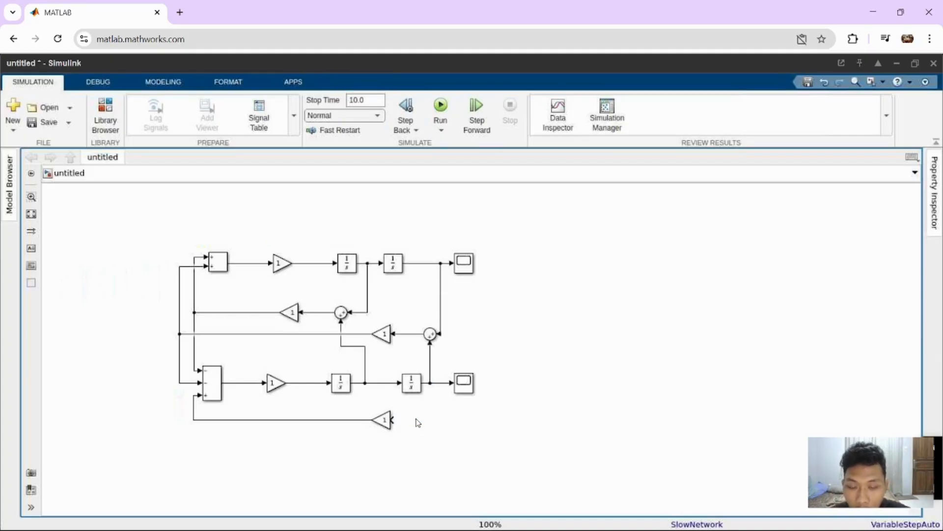
double_click(418, 423)
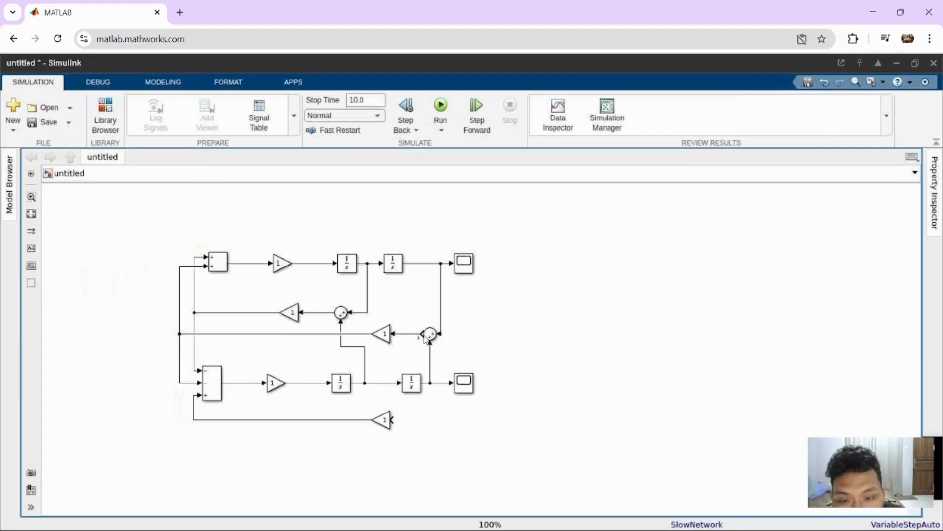
- Duplicate the Sum block beside the lowest Gain, connecting its output to that Gain and its side input to the second lower Integrator's output line
left_click(429, 336)
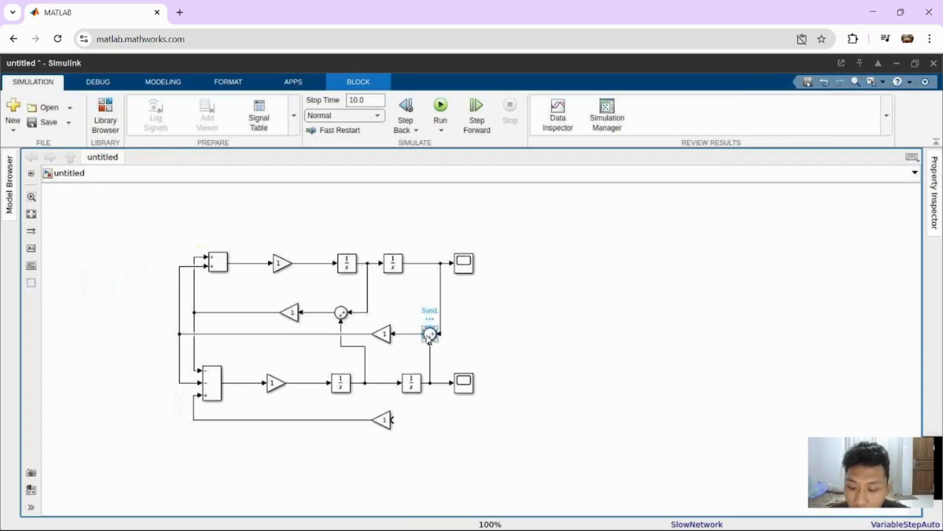
left_click(430, 427)
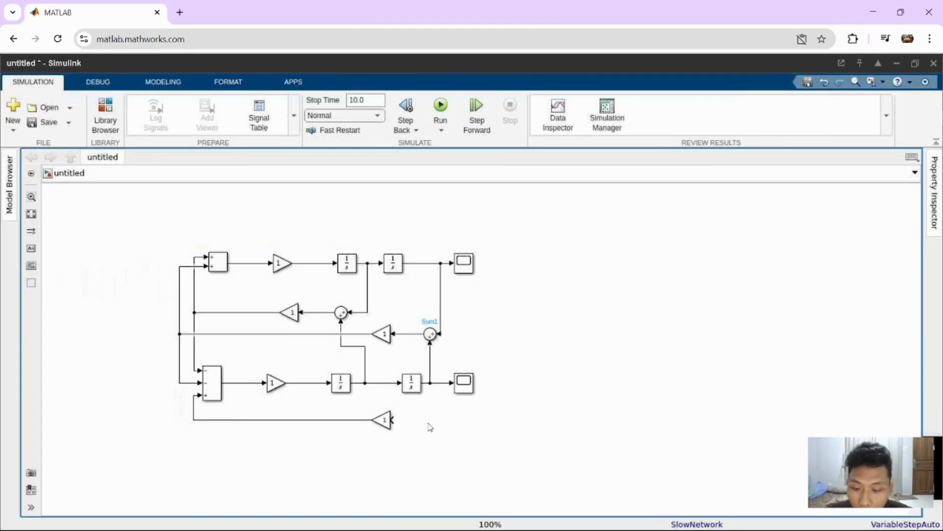
key("ctrl+v")
left_click_drag(436, 430, 394, 420)
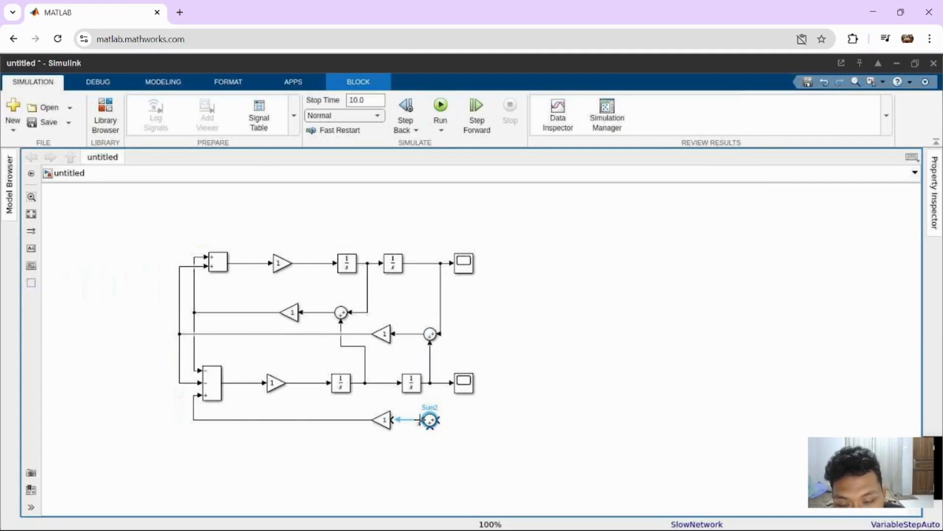
left_click(399, 421)
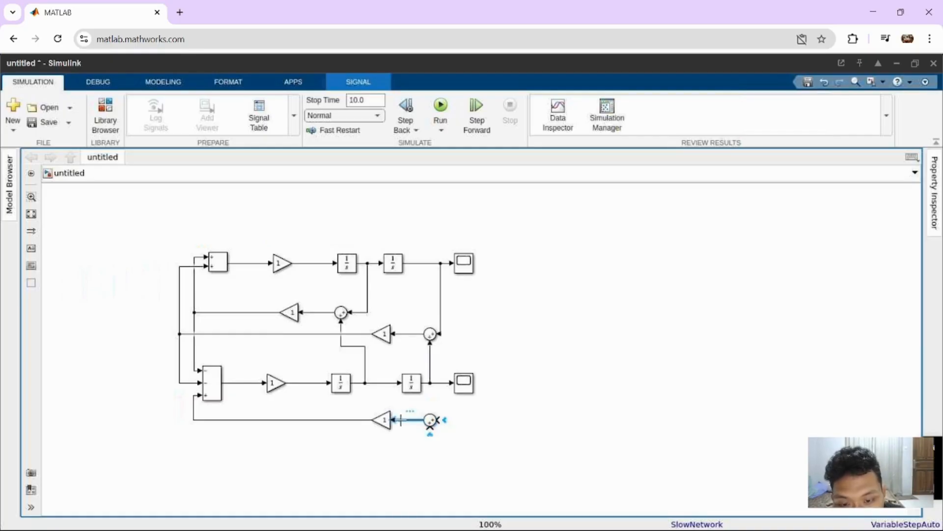
left_click_drag(439, 420, 440, 383)
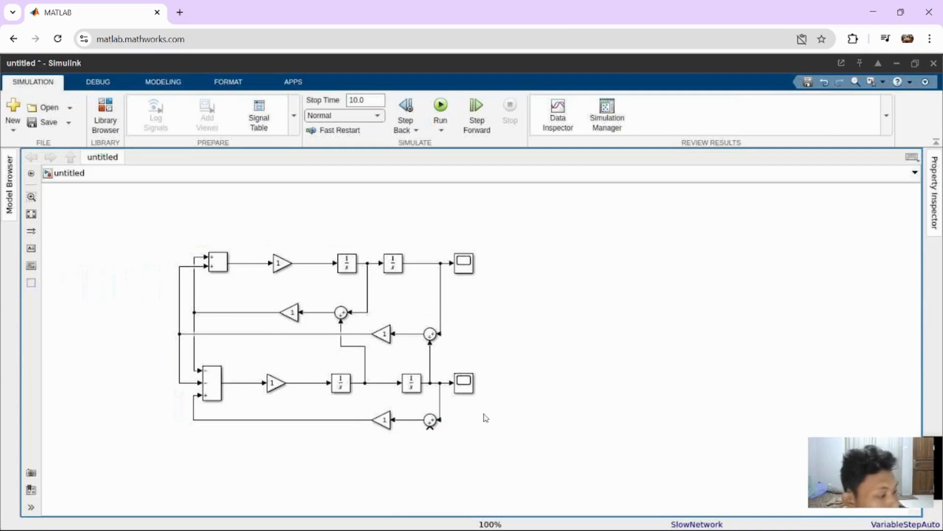
- Add a Step block below the lowest Gain and connect it to the lower input of the adjacent Sum
double_click(387, 451)
type("ste")
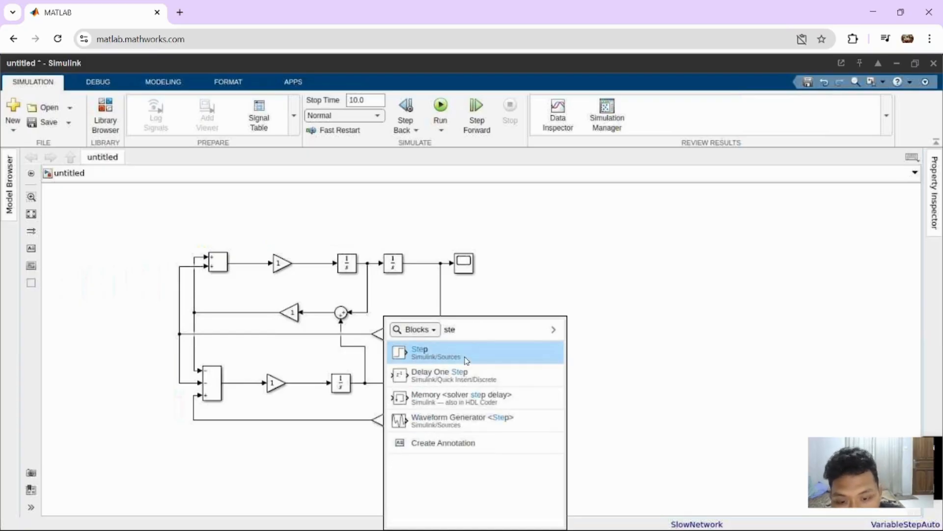
left_click(466, 360)
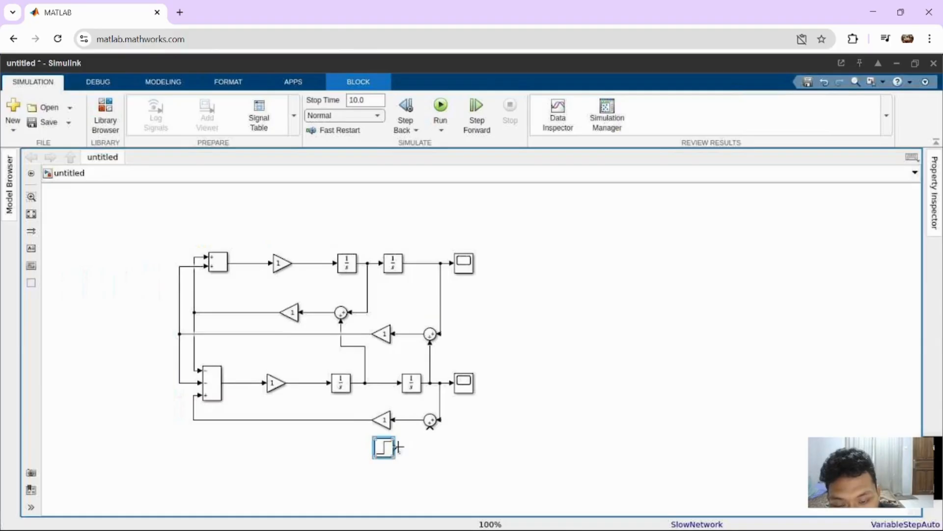
left_click_drag(399, 448, 430, 430)
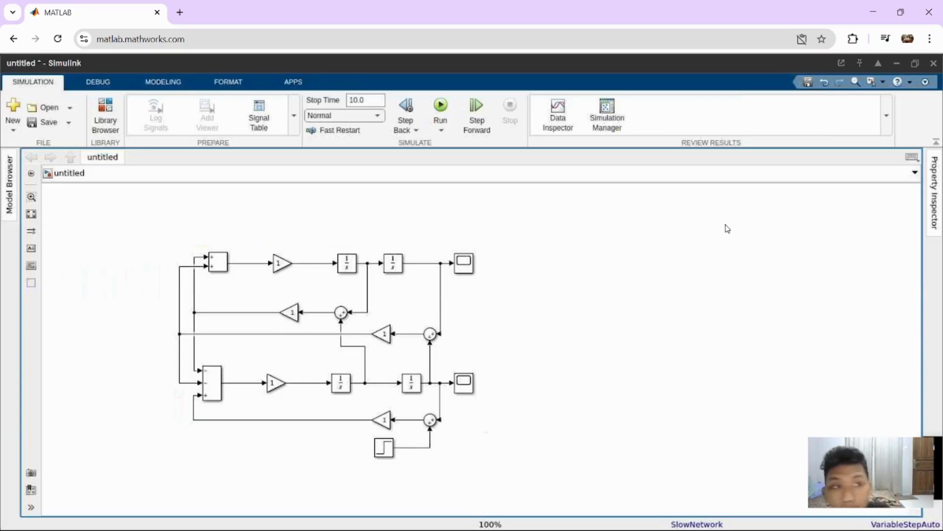
- Create a new MATLAB script, then copy the Quarter Car Model Project parameter lines from the tank model notes in Notepad
left_click(898, 64)
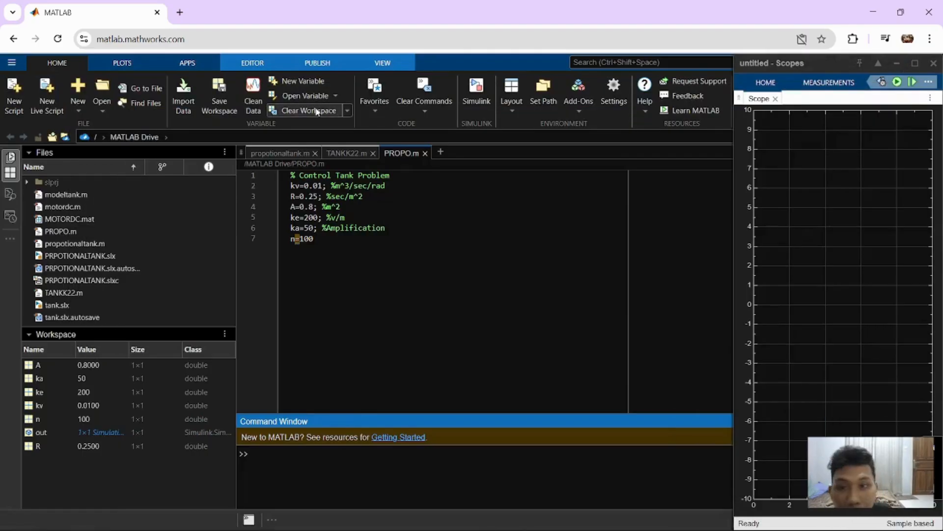
left_click(14, 92)
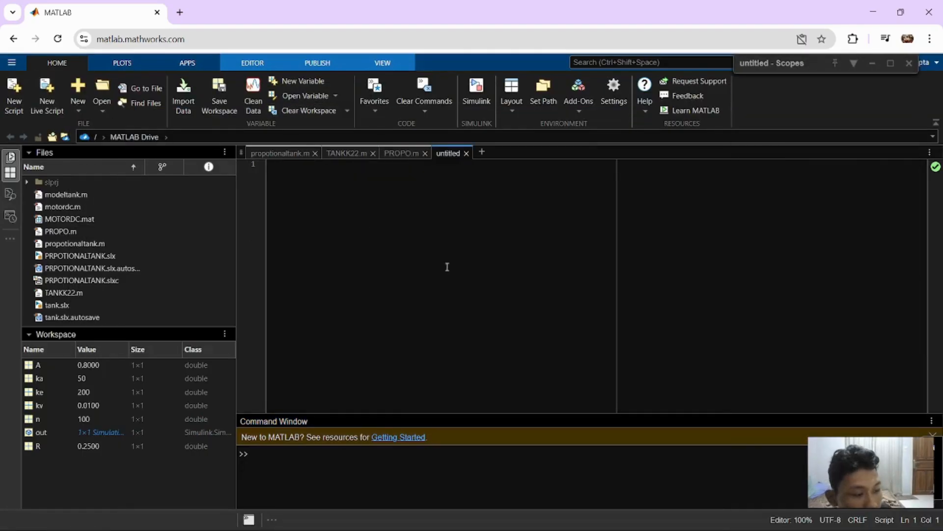
mouse_move(661, 519)
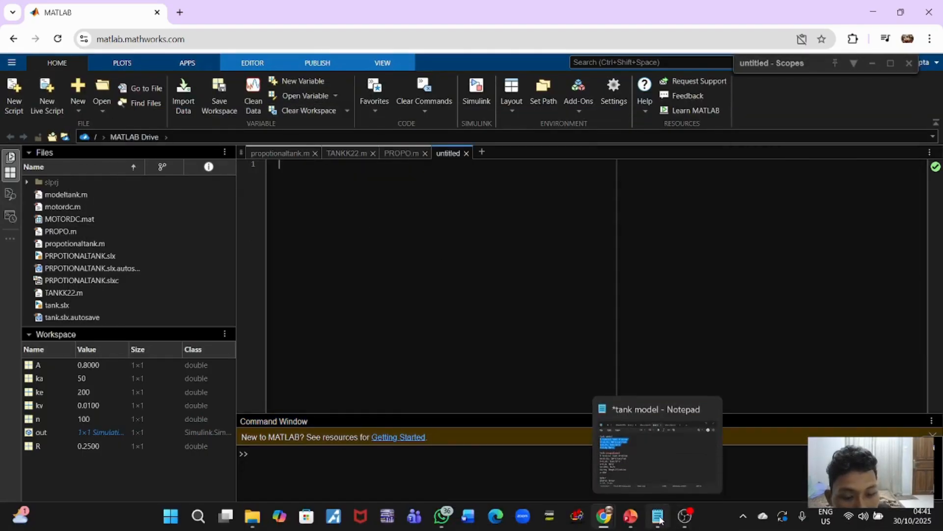
left_click(644, 480)
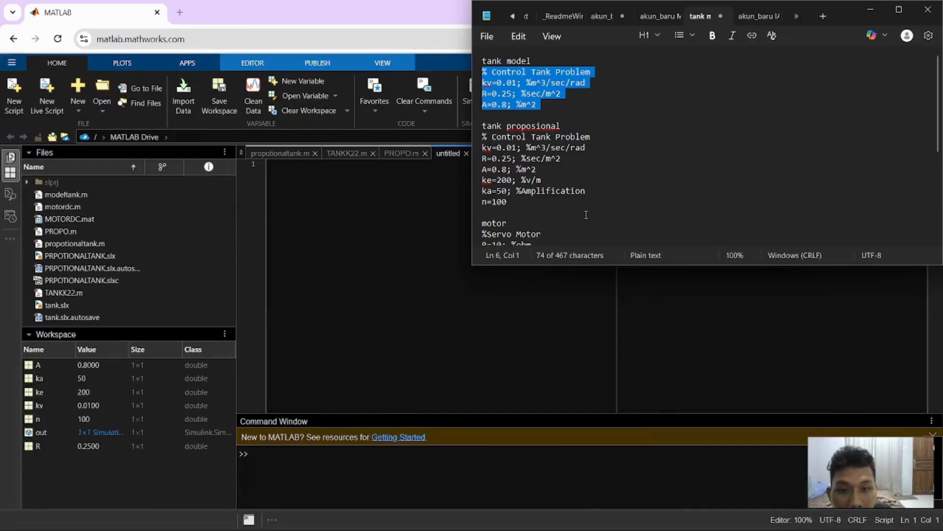
scroll(586, 214, "down", 5)
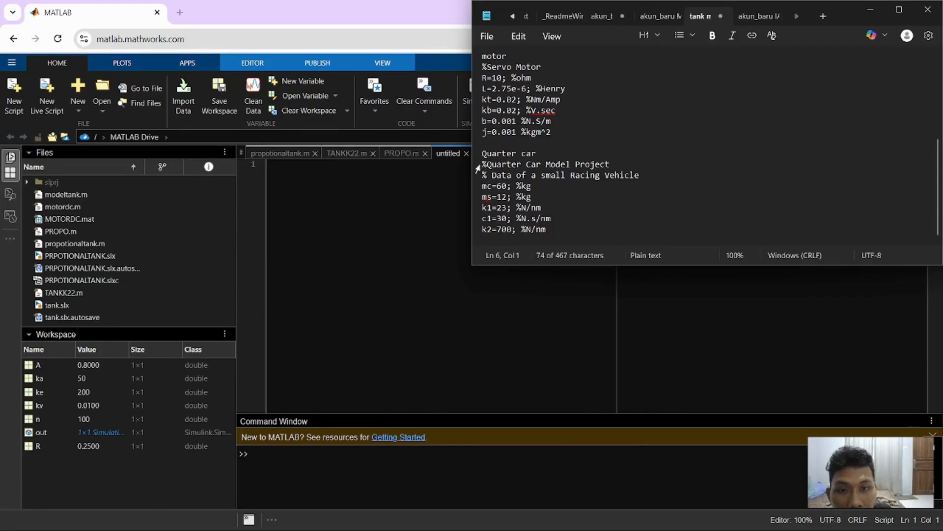
left_click_drag(483, 164, 559, 233)
key("ctrl+c")
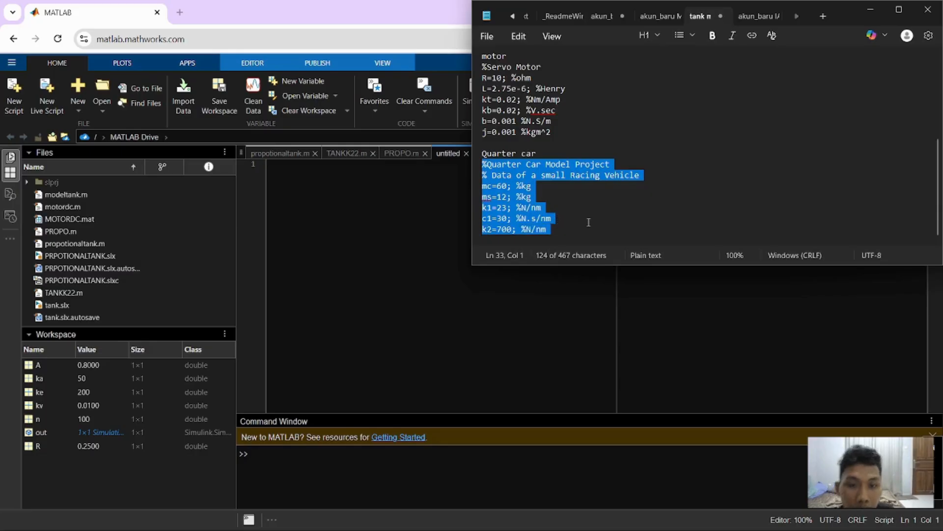
- Paste the quarter car parameters (mc=60, ms=12, k1=23, c1=30, k2=700) into the new MATLAB script and remove the trailing blank line
left_click(412, 220)
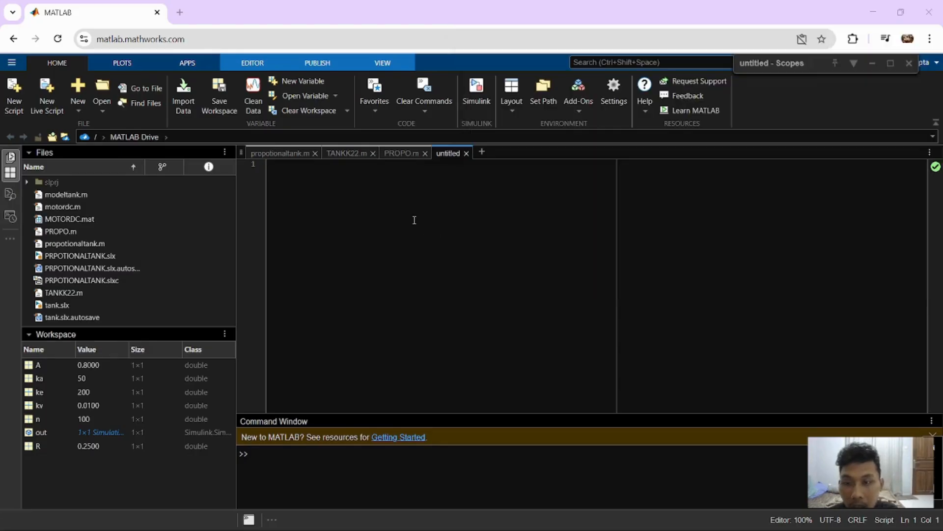
key("ctrl+v")
left_click(353, 197)
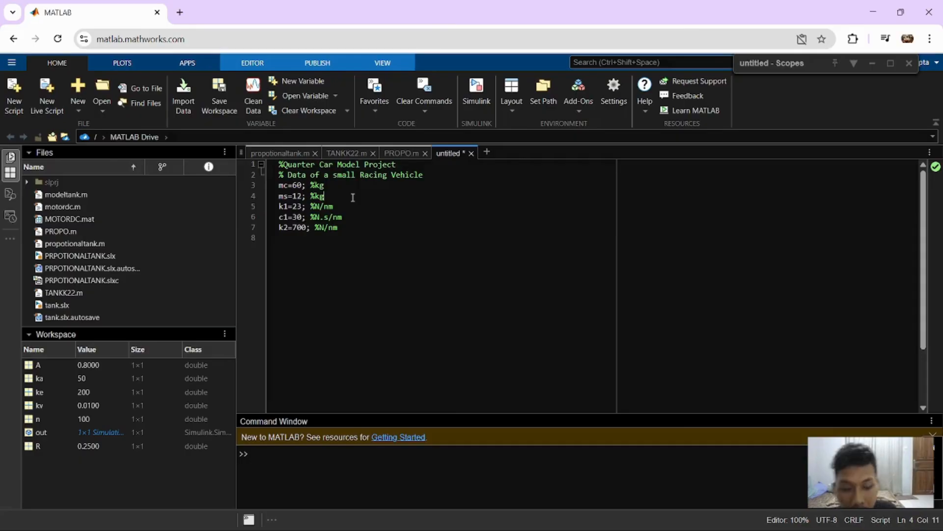
key("BackSpace")
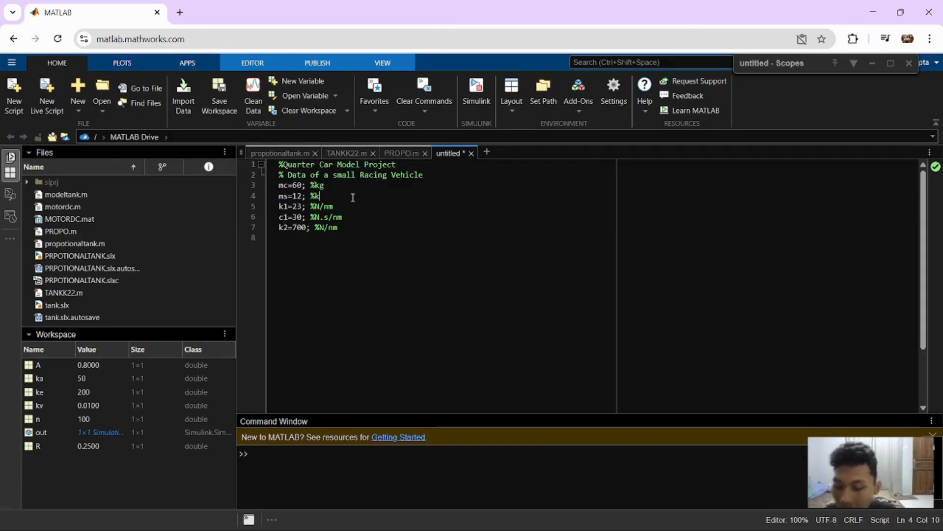
type("g")
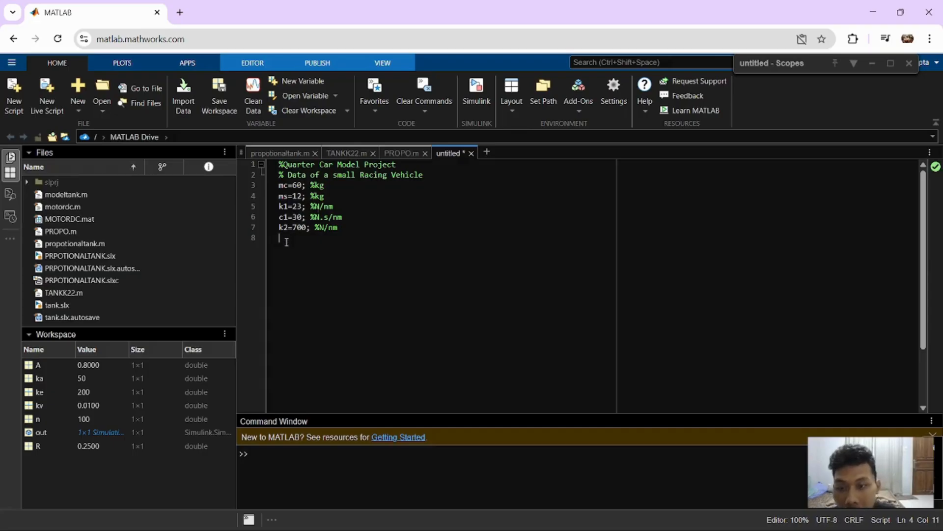
key("BackSpace")
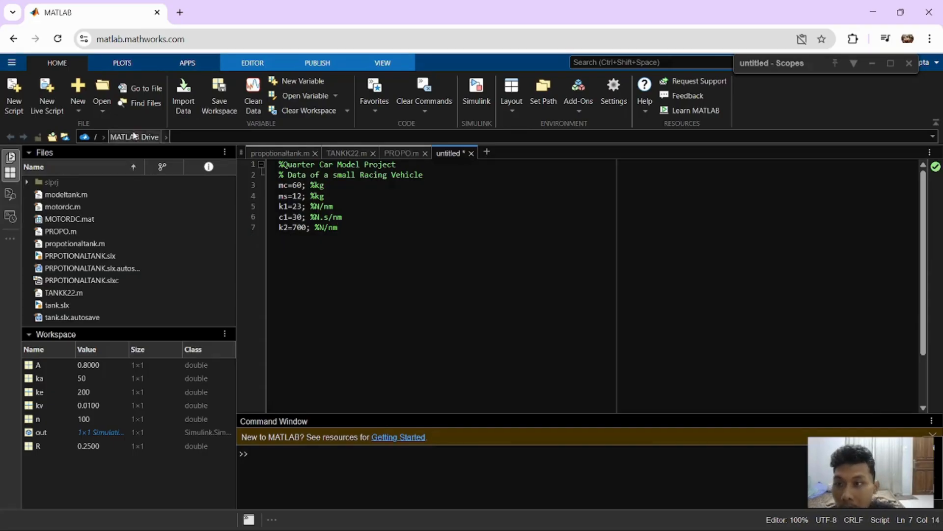
- Save the script as QUARTERCAR in MATLAB Drive and run it to load the parameters into the workspace
key("ctrl+s")
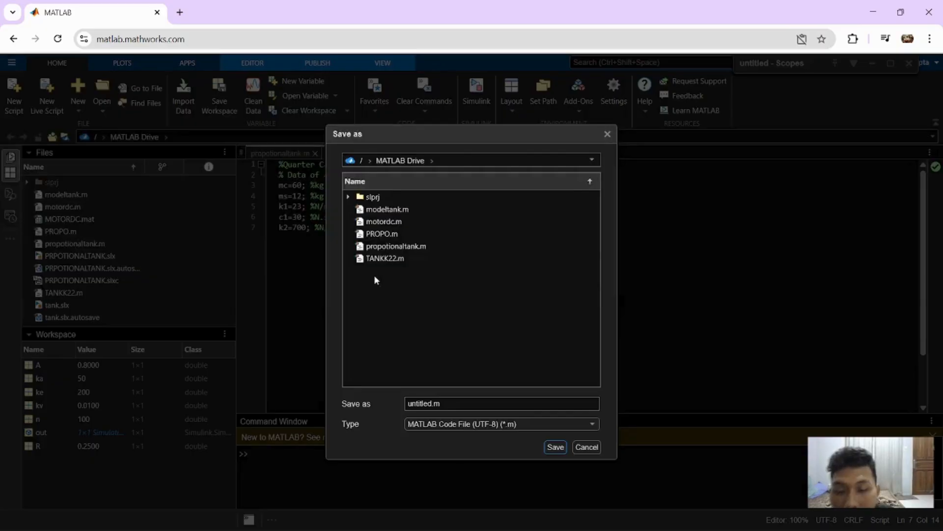
double_click(449, 404)
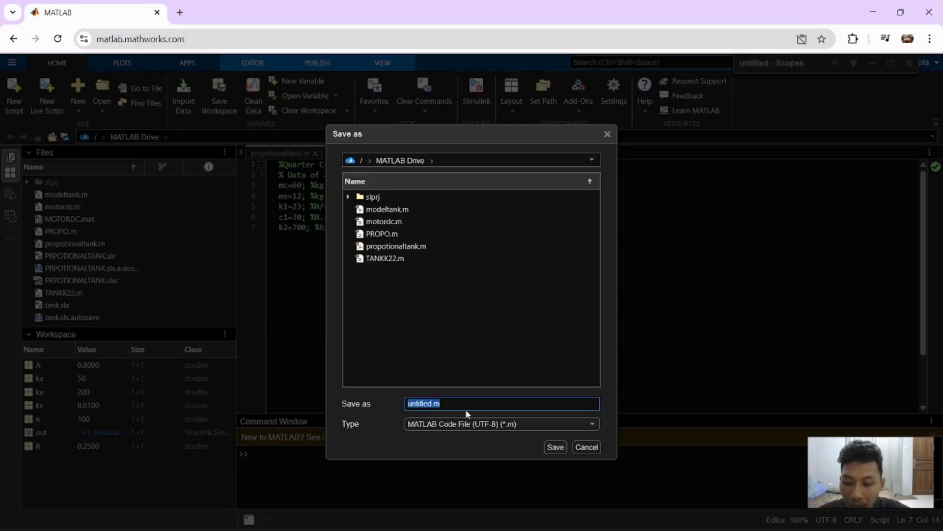
type("QUARTERCAR")
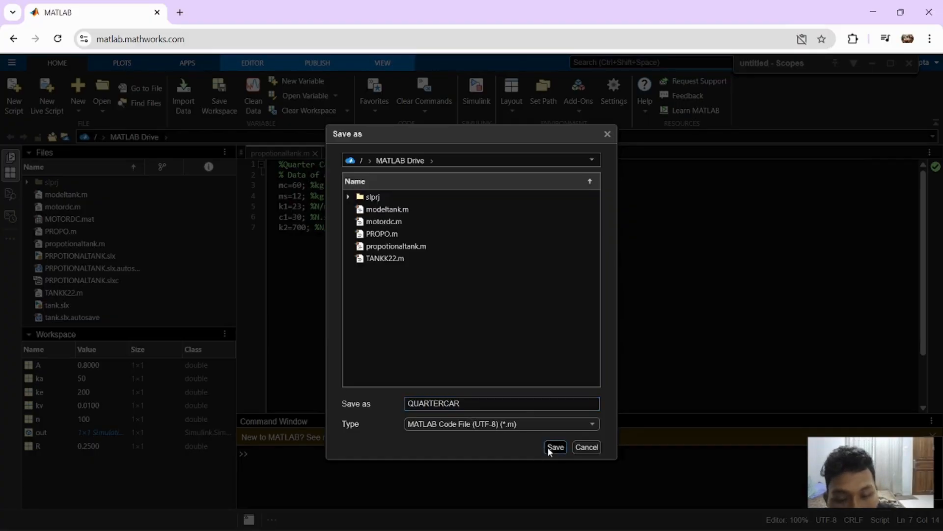
left_click(554, 446)
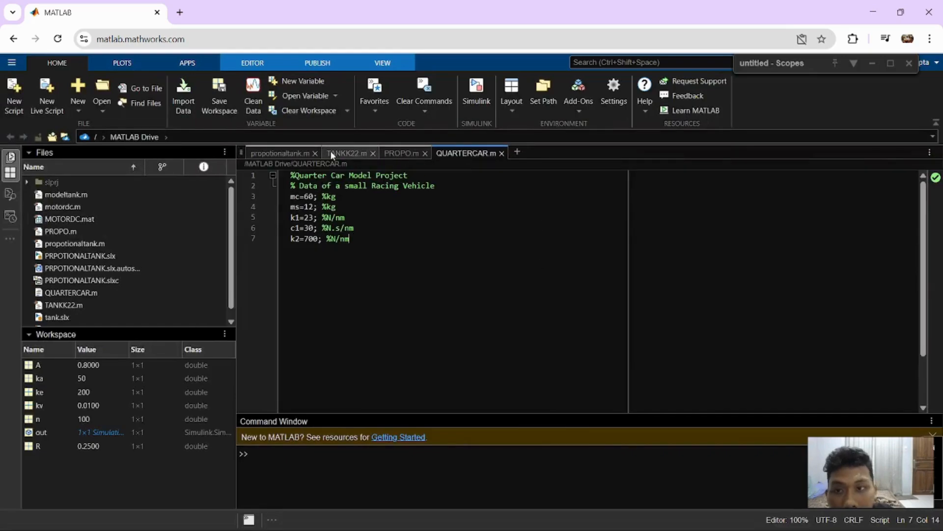
left_click(270, 62)
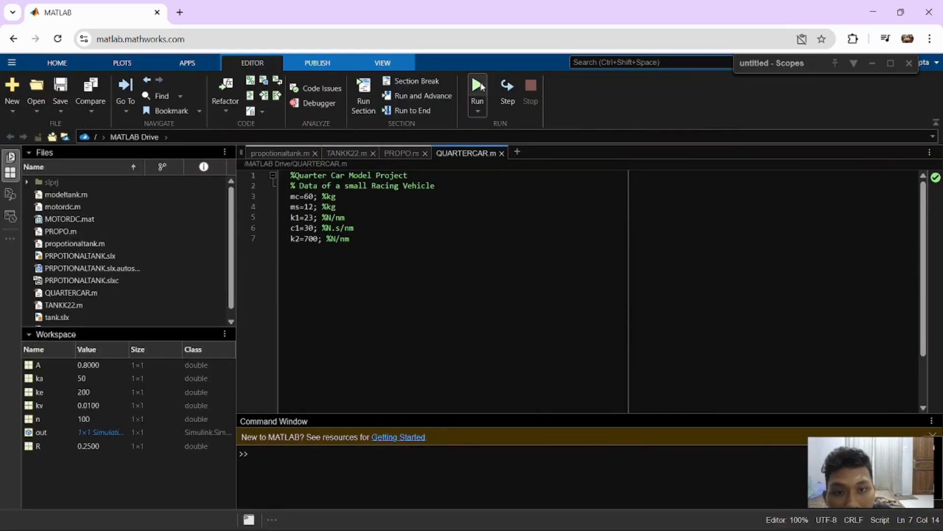
left_click(479, 87)
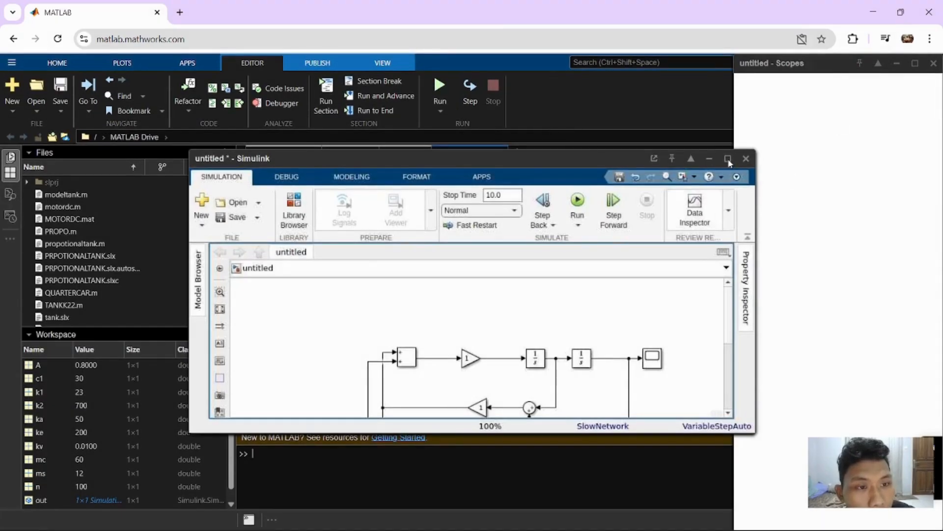
- In the Simulink model, set the list of signs of the Sum beside the uppermost feedback Gain to |-+
left_click(728, 130)
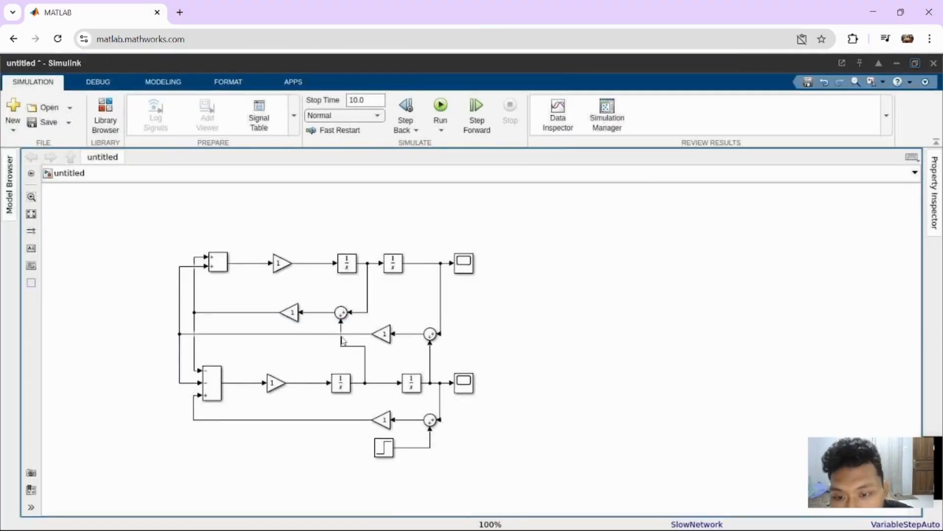
left_click(342, 314)
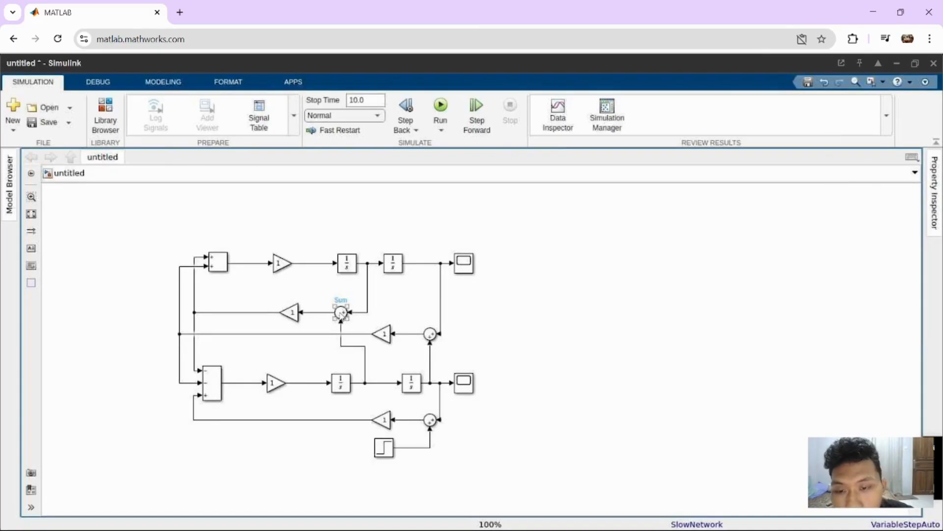
double_click(341, 314)
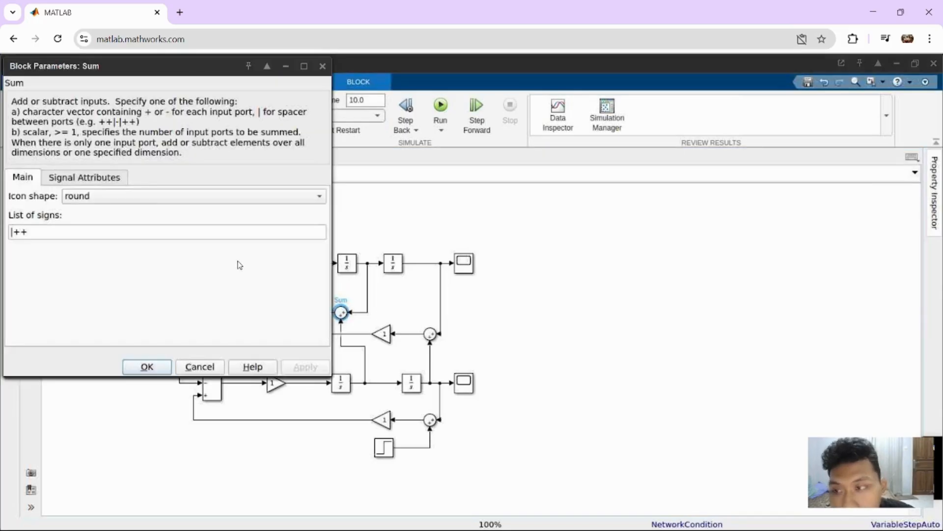
double_click(29, 233)
left_click(29, 233)
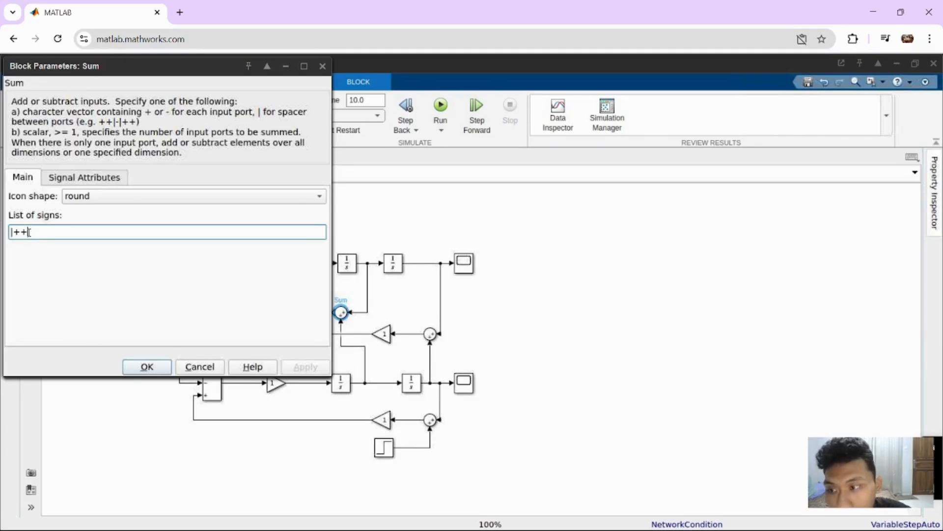
key("BackSpace")
key("BackSpace")
type("+")
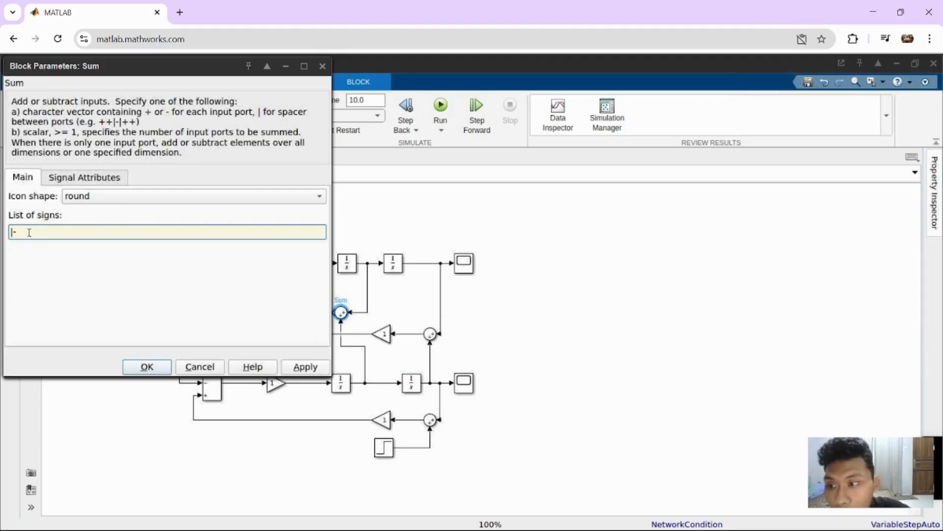
type("+")
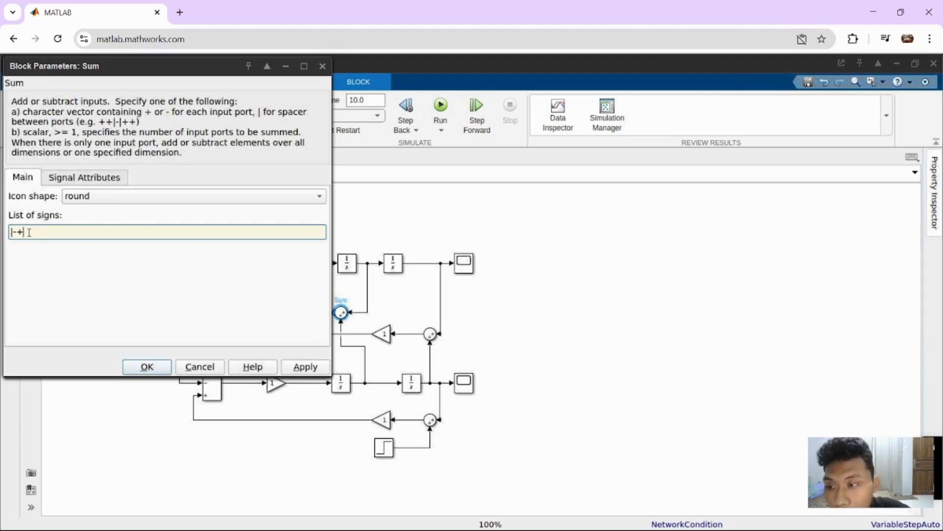
left_click(143, 369)
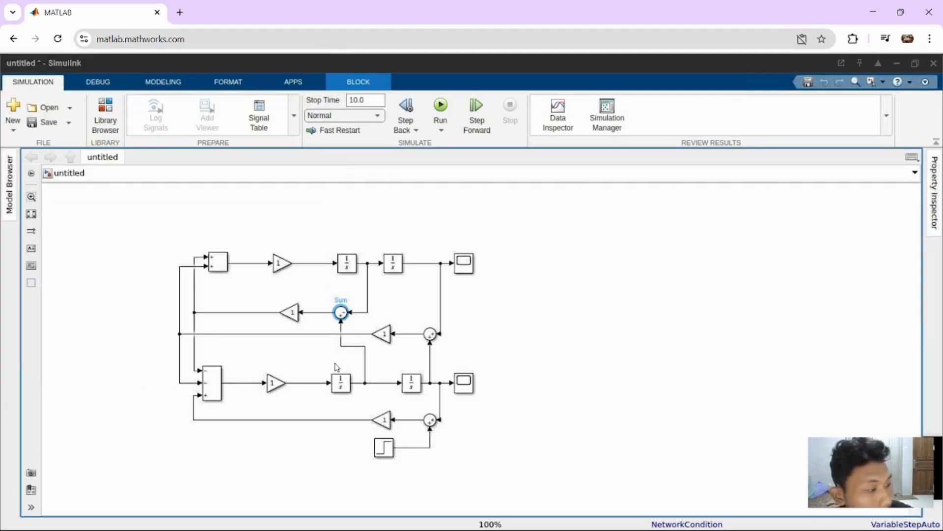
- Set the list of signs of the Sum beside the middle feedback Gain to -+
left_click(430, 335)
double_click(430, 334)
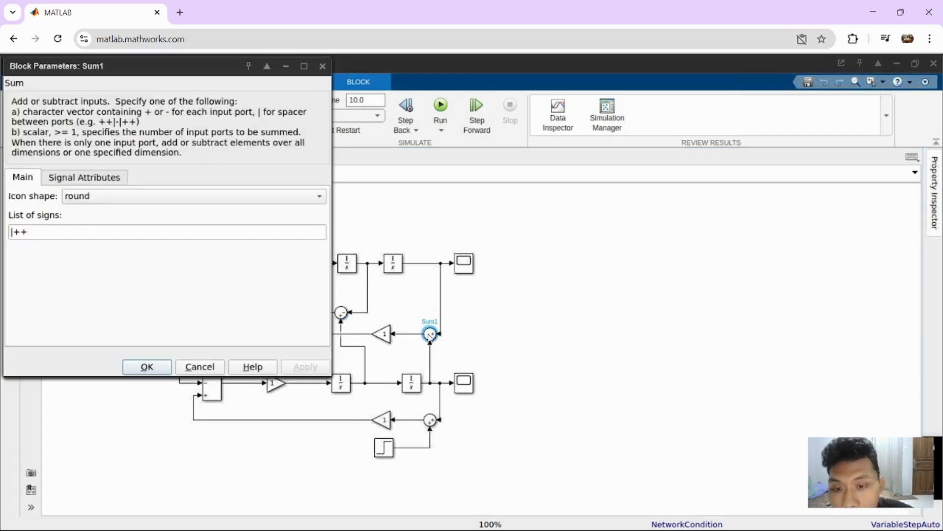
double_click(38, 232)
key("BackSpace")
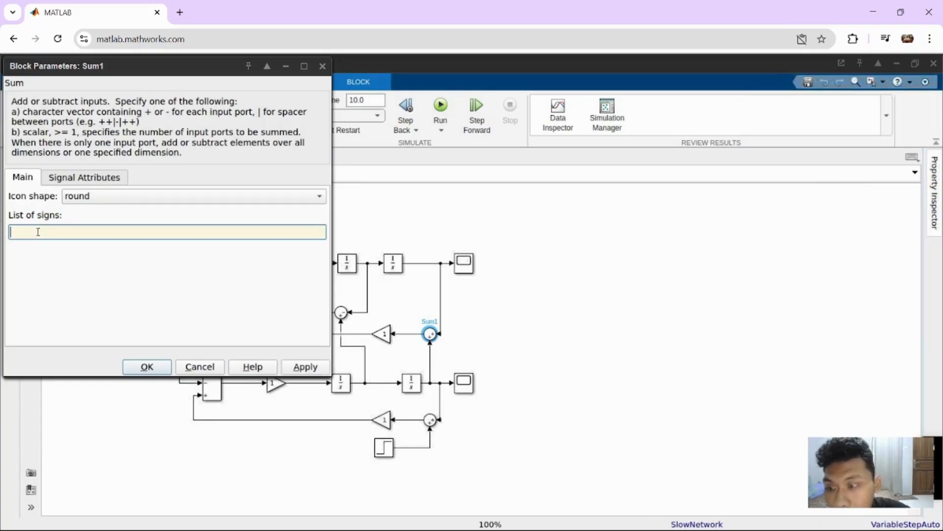
type("-")
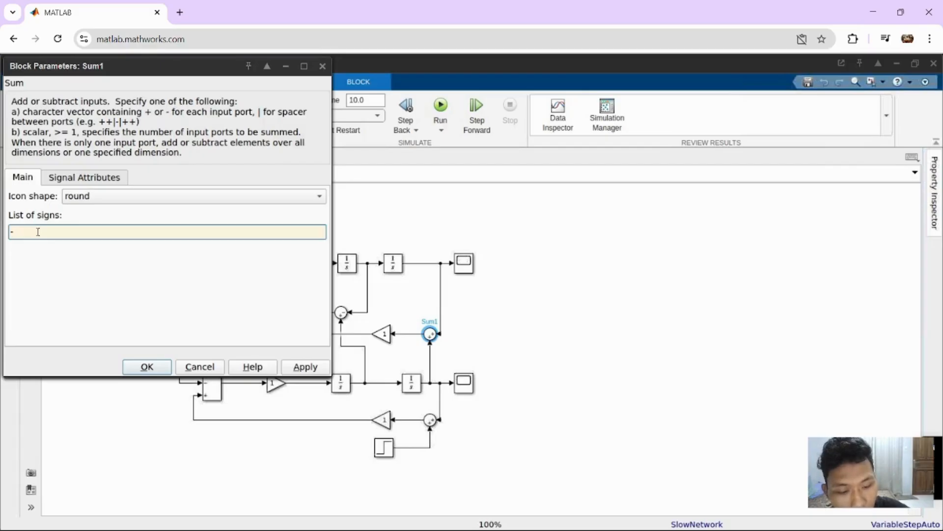
type("+")
key("Return")
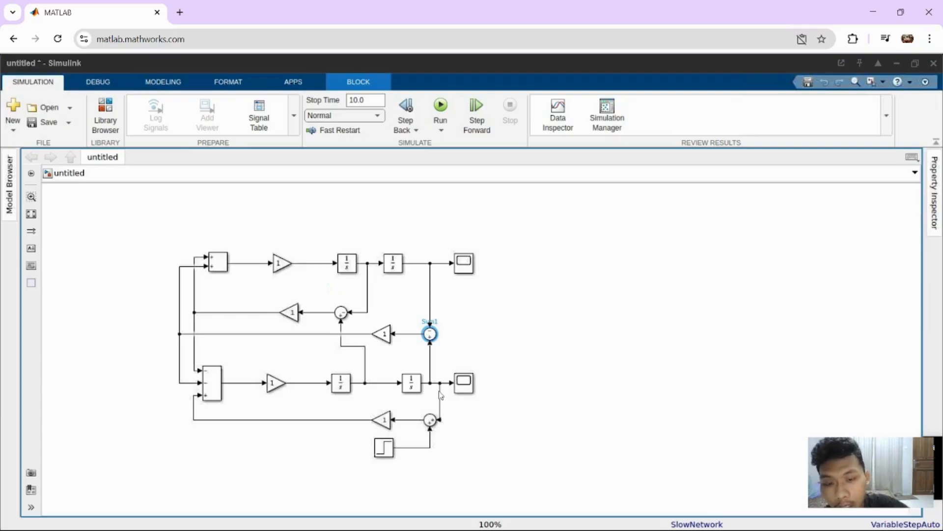
- Change the list of signs of the Sum beside the middle feedback Gain to |-+
double_click(430, 335)
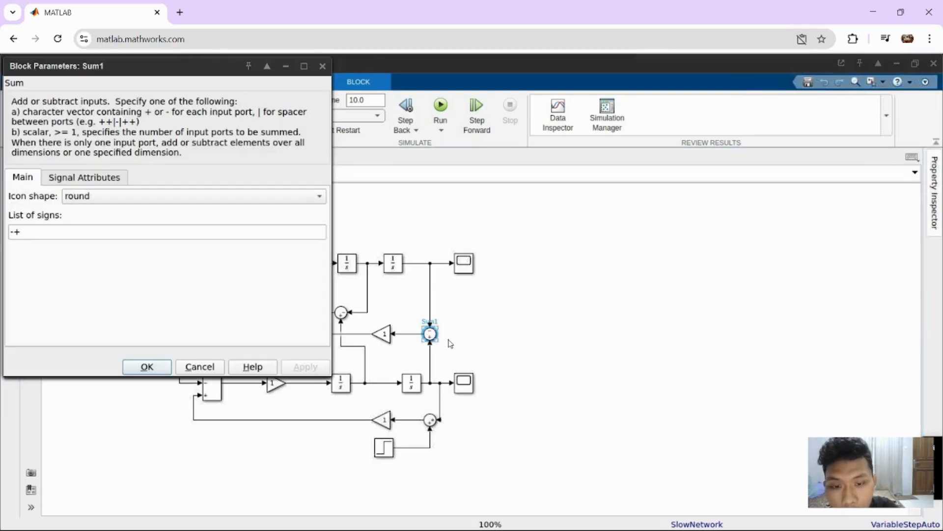
double_click(12, 233)
left_click(12, 232)
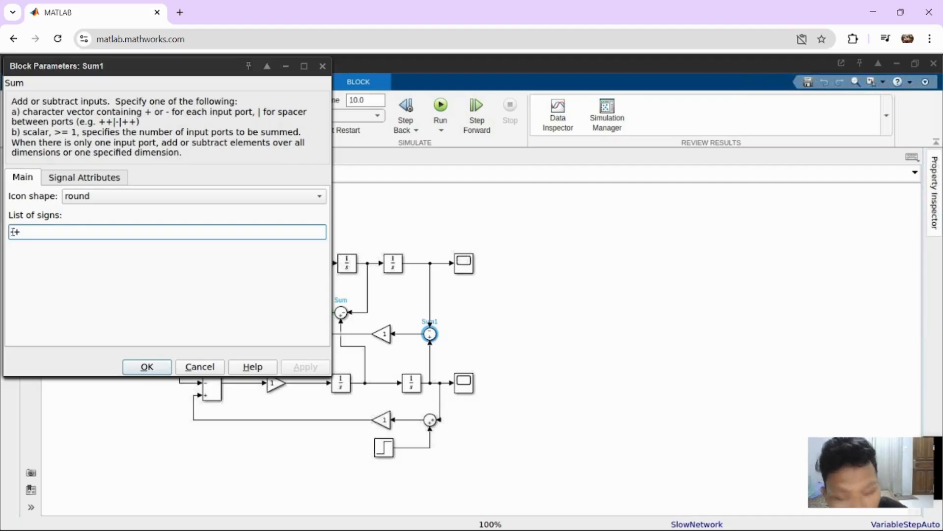
type("+")
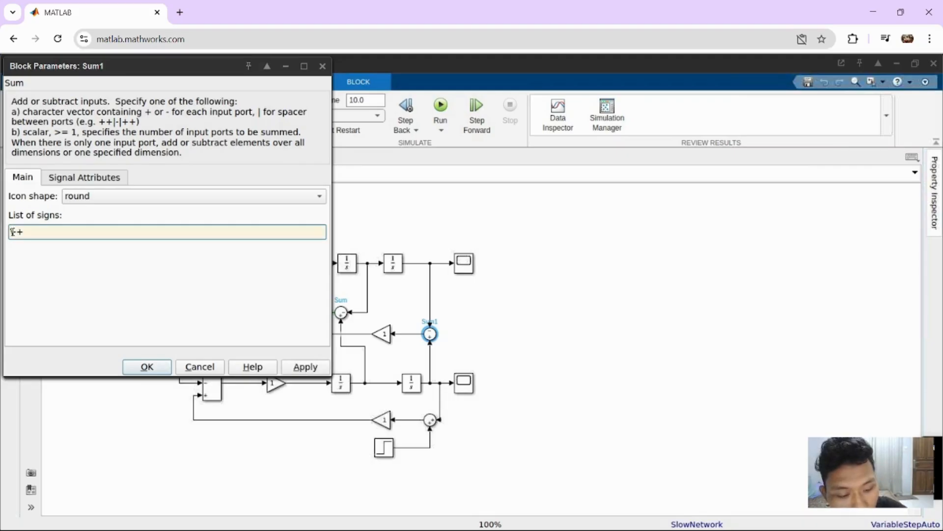
key("BackSpace")
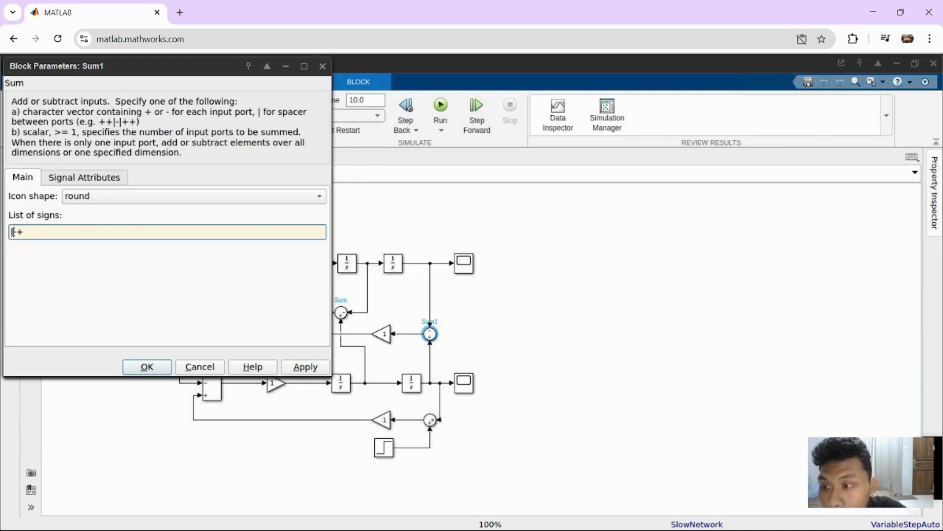
type("|-")
left_click(163, 367)
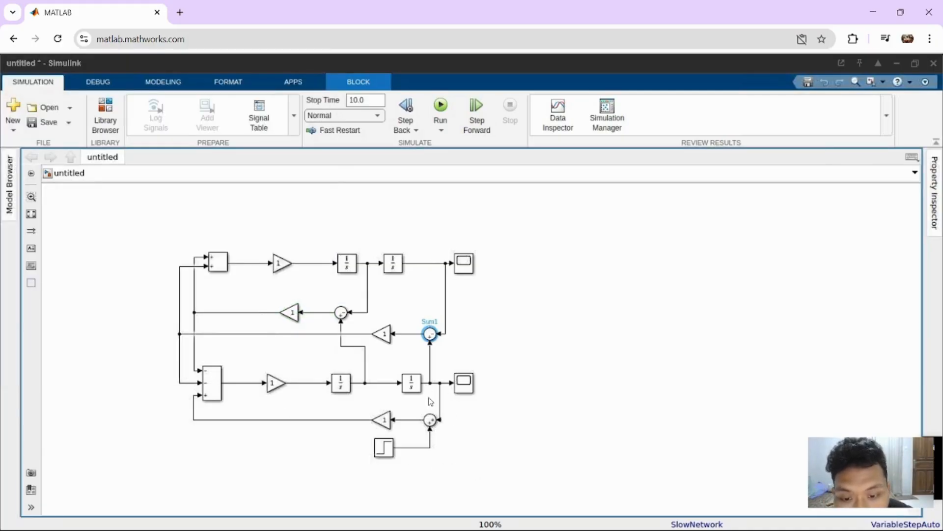
- Set the list of signs of the Sum fed by the Step block to |-+
left_click(431, 422)
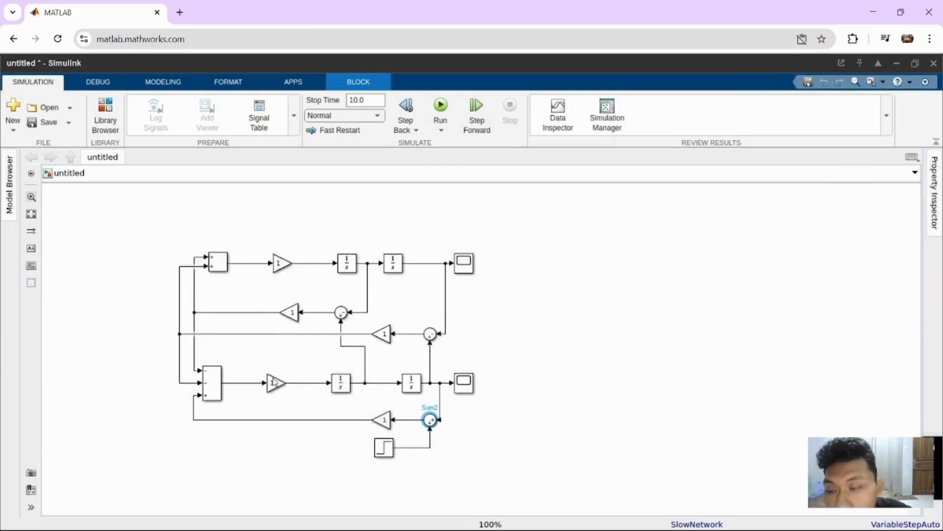
double_click(431, 422)
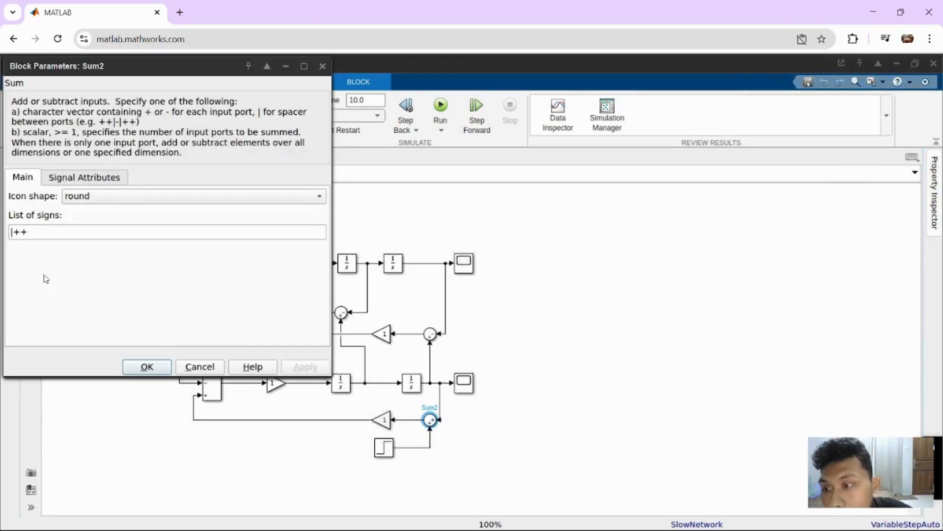
left_click(29, 231)
left_click(29, 231)
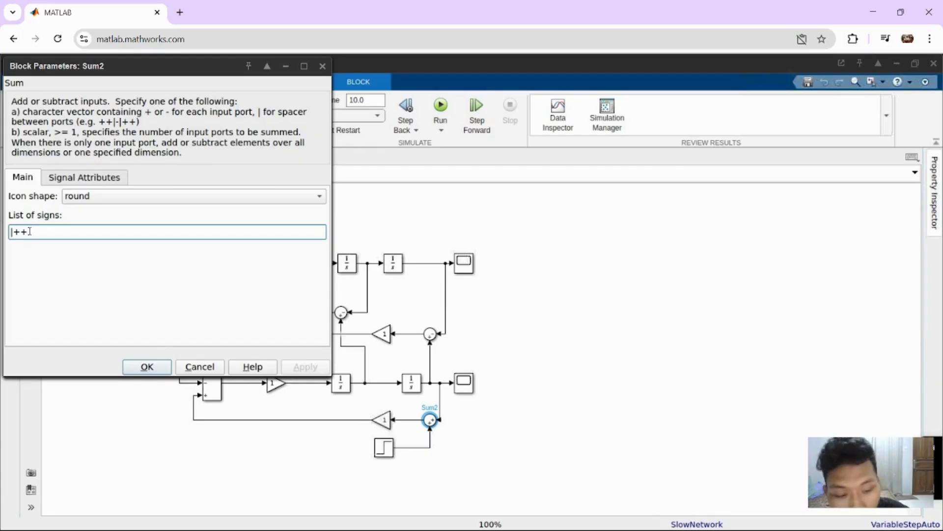
key("BackSpace")
key("BackSpace")
key("BackSpace")
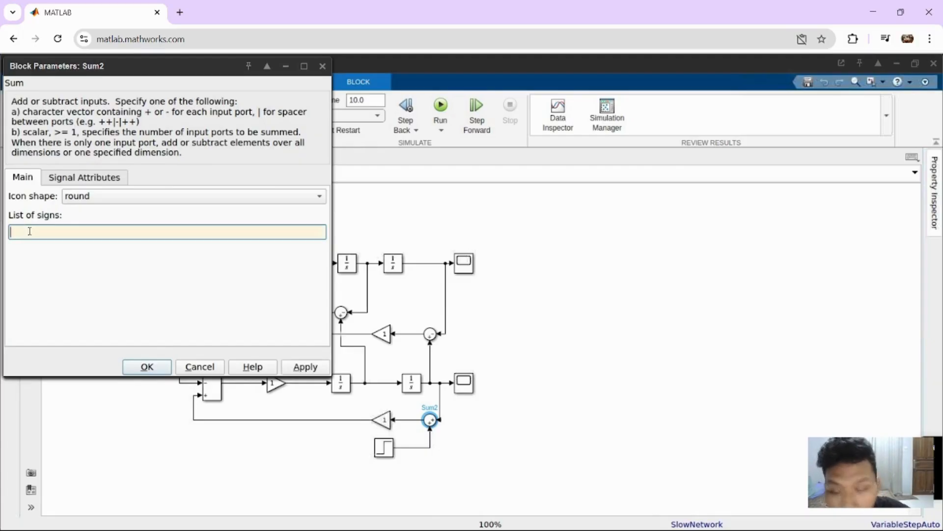
type("-")
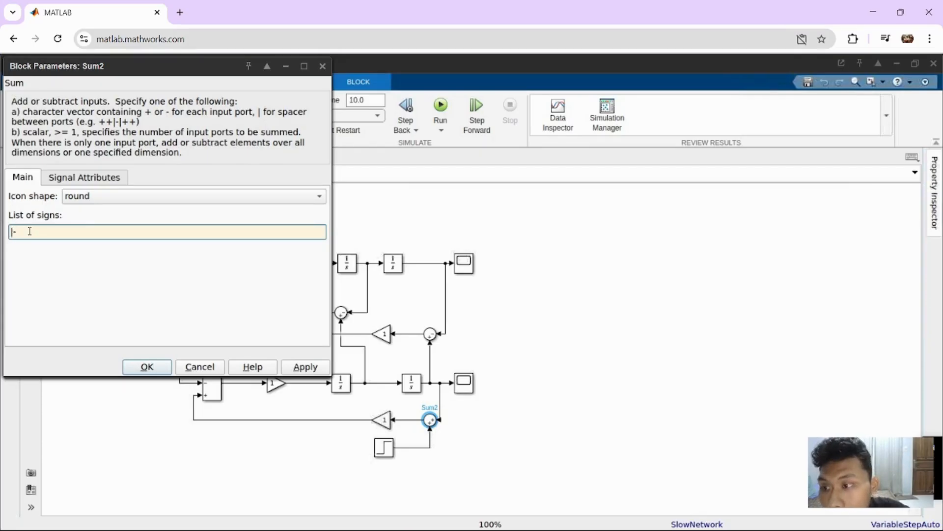
type("++")
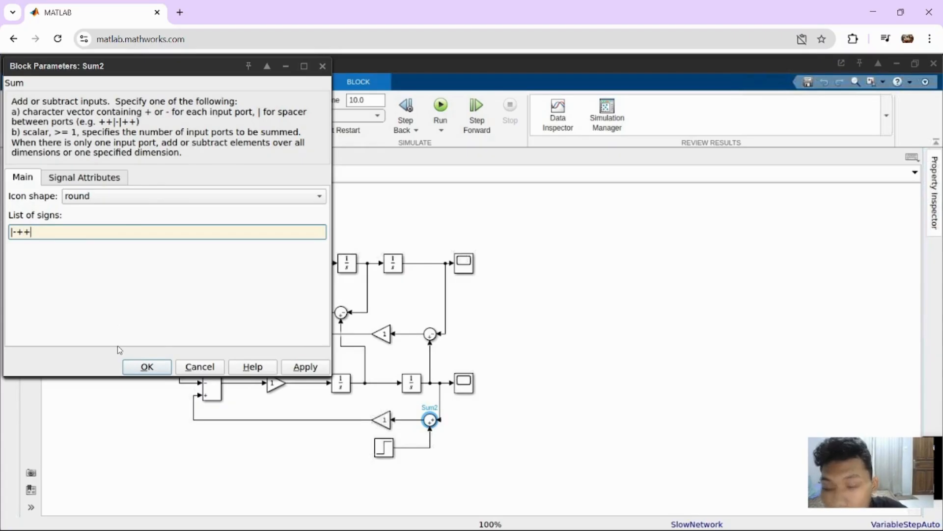
key("BackSpace")
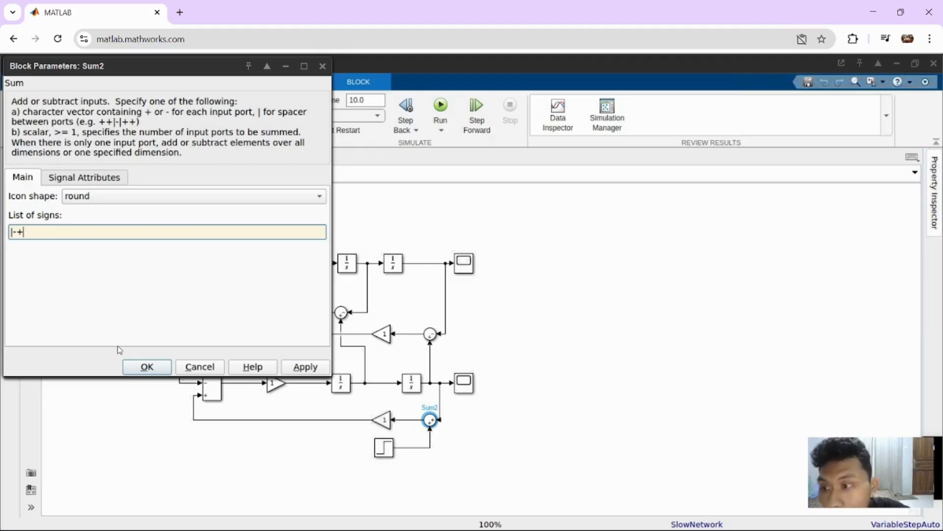
left_click(148, 366)
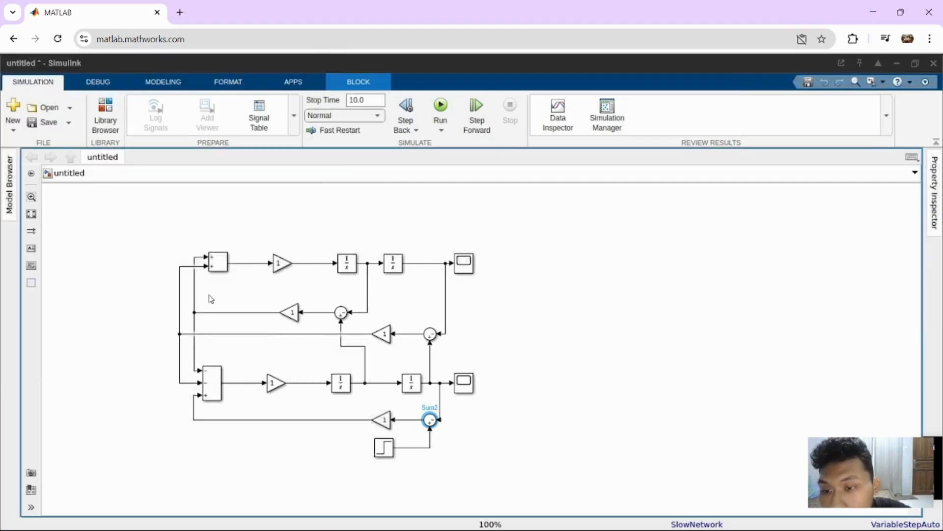
left_click(281, 264)
double_click(282, 264)
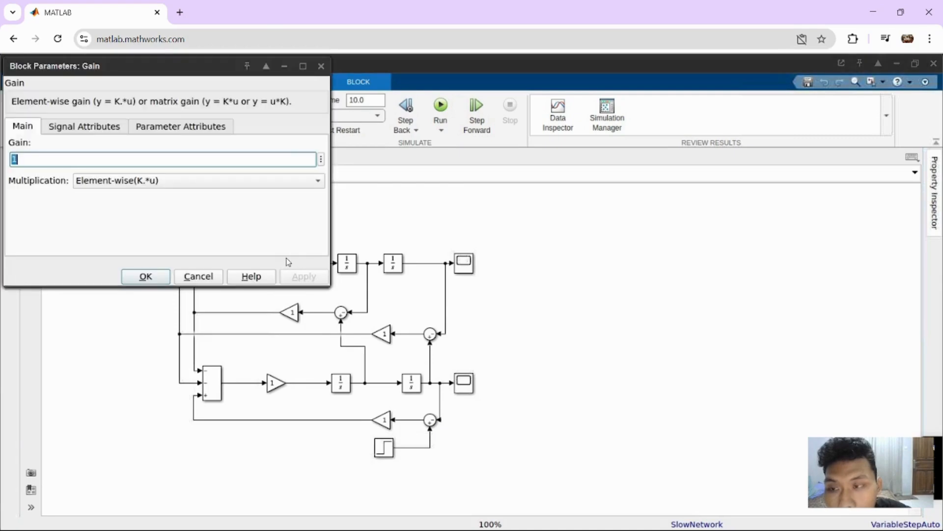
left_click(322, 66)
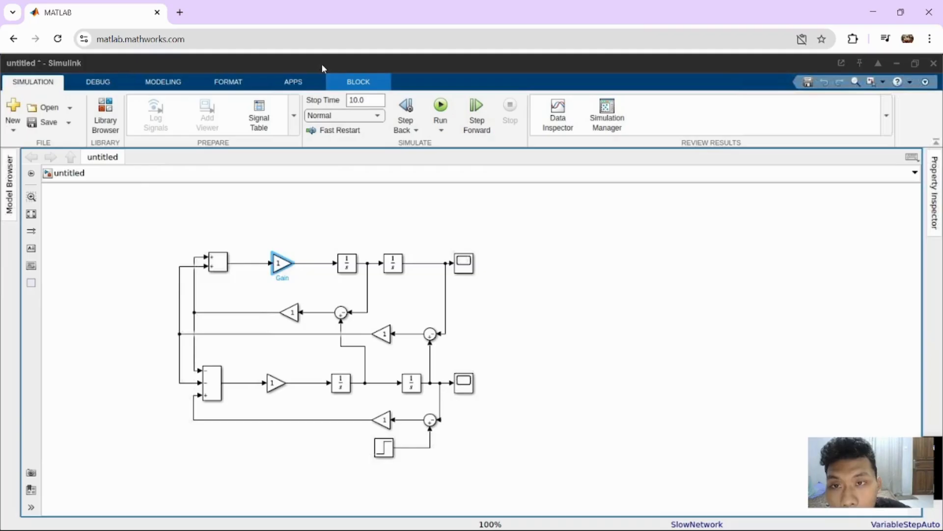
- Return to the QUARTERCAR script and run it again
left_click(897, 63)
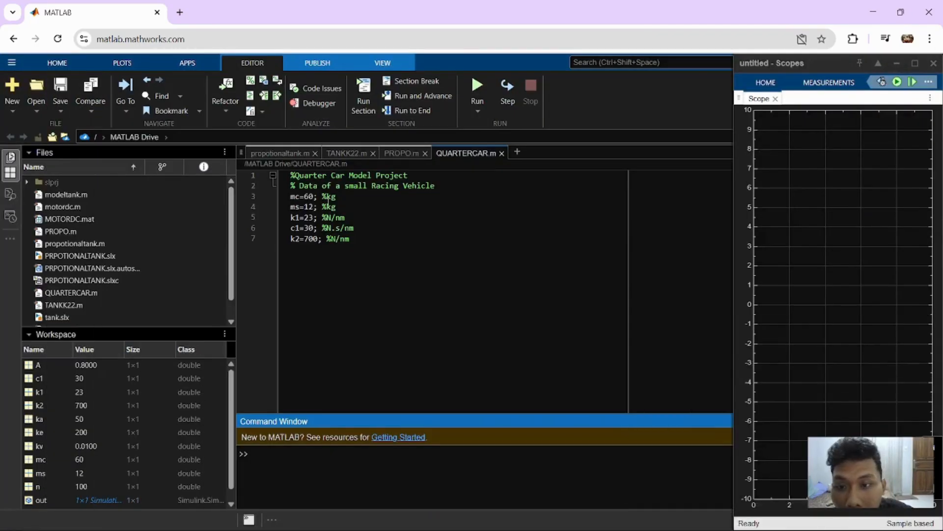
left_click(475, 88)
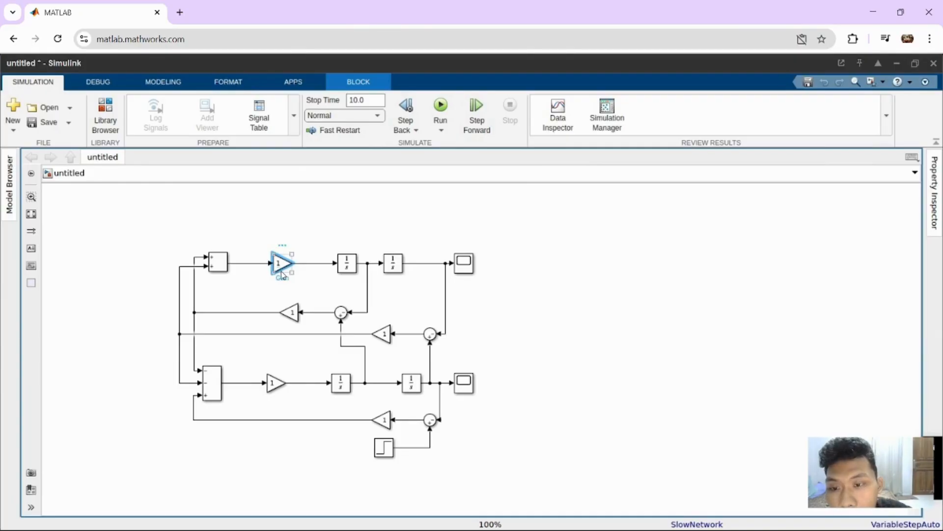
- Set the gain of the Gain block in the upper forward chain to 1/mc
double_click(278, 266)
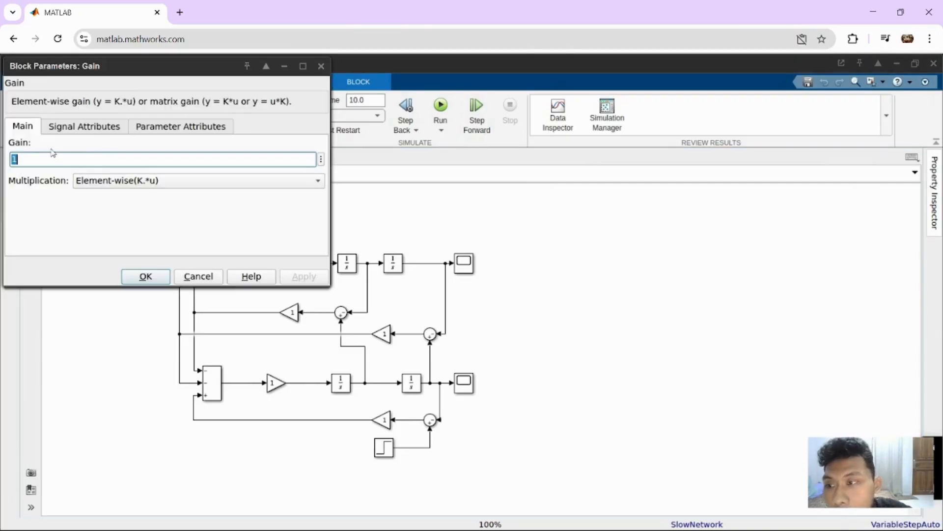
type("1")
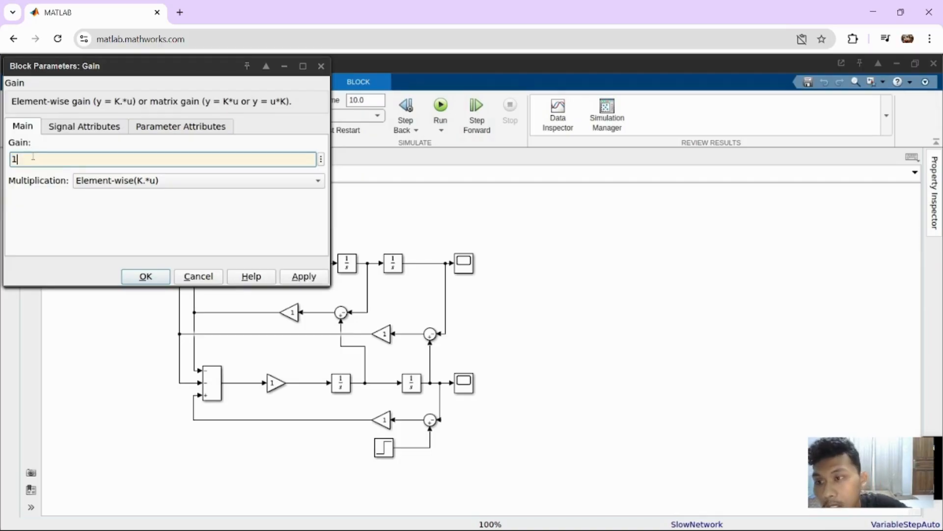
type("/")
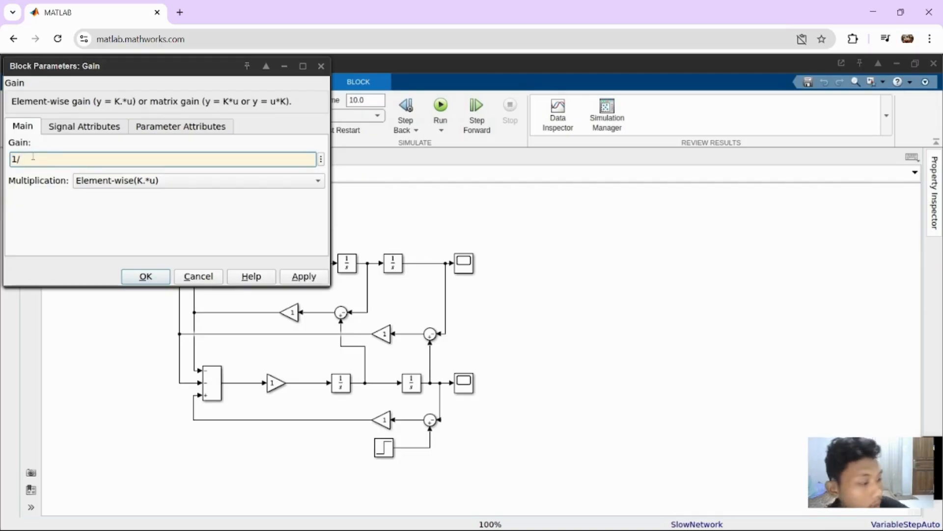
type("mc")
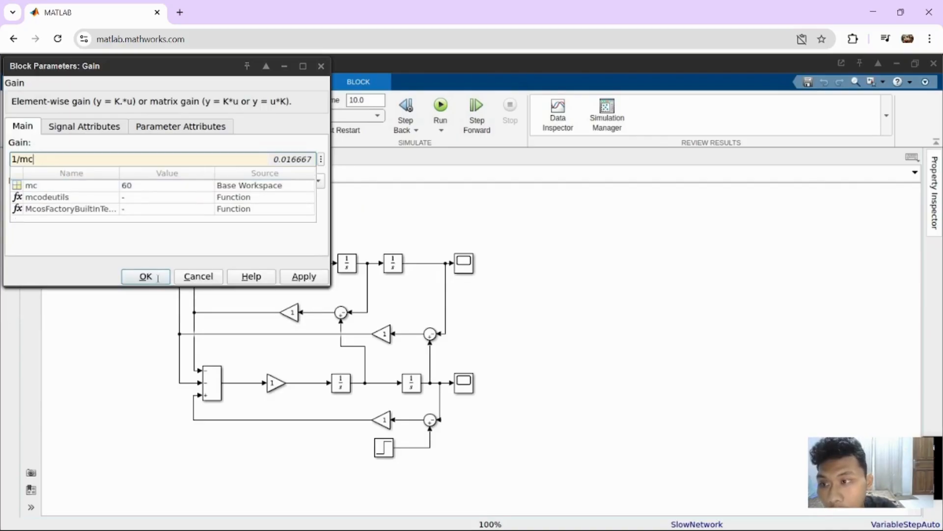
left_click(163, 275)
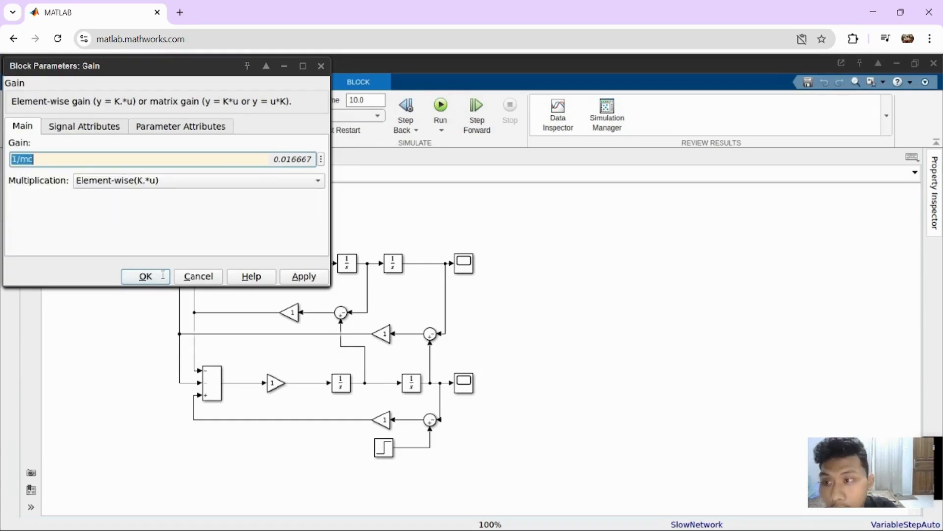
left_click(153, 275)
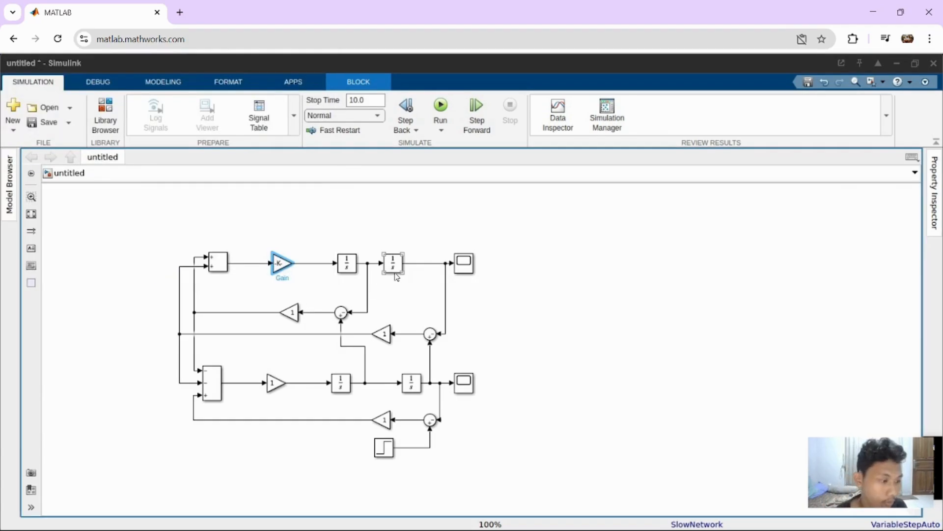
- Set the gain of the upper feedback Gain to c1
left_click(292, 316)
double_click(292, 317)
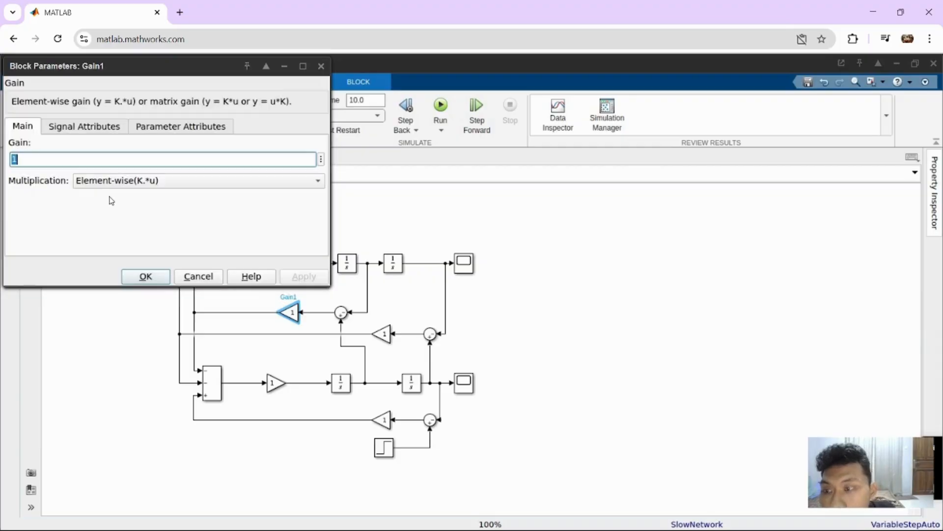
type("c1")
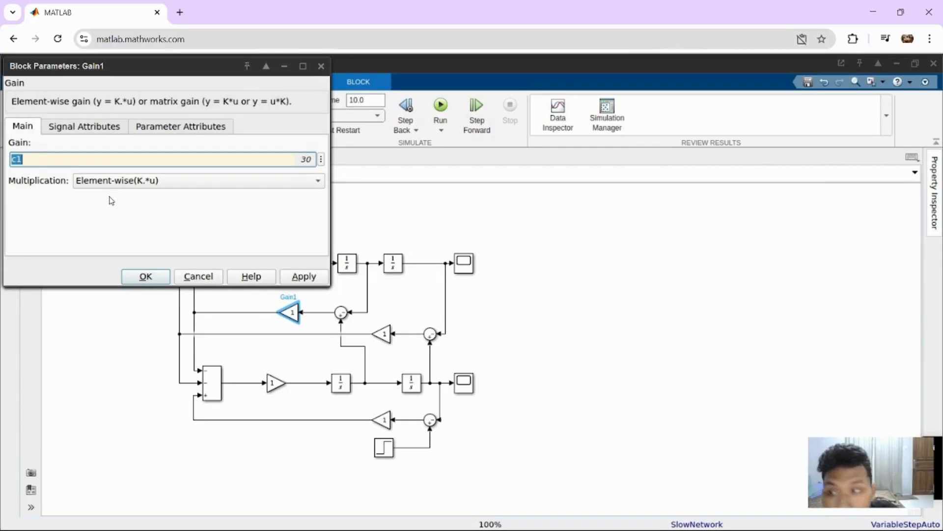
key("Return")
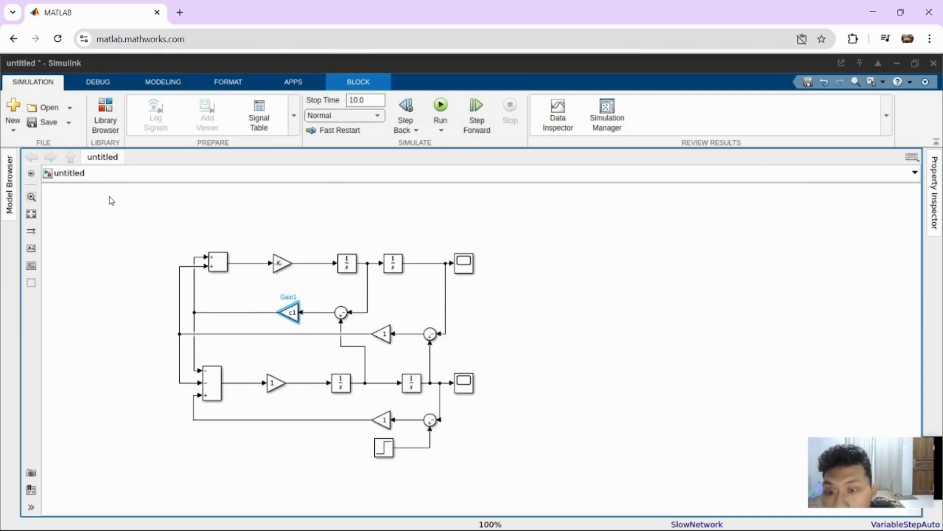
- Set the gain of the middle feedback Gain to k1
left_click(386, 335)
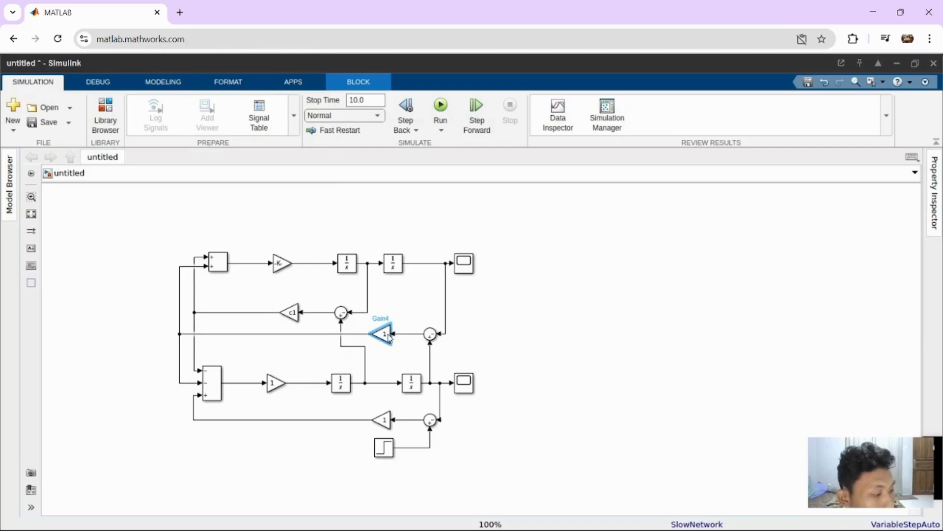
double_click(387, 335)
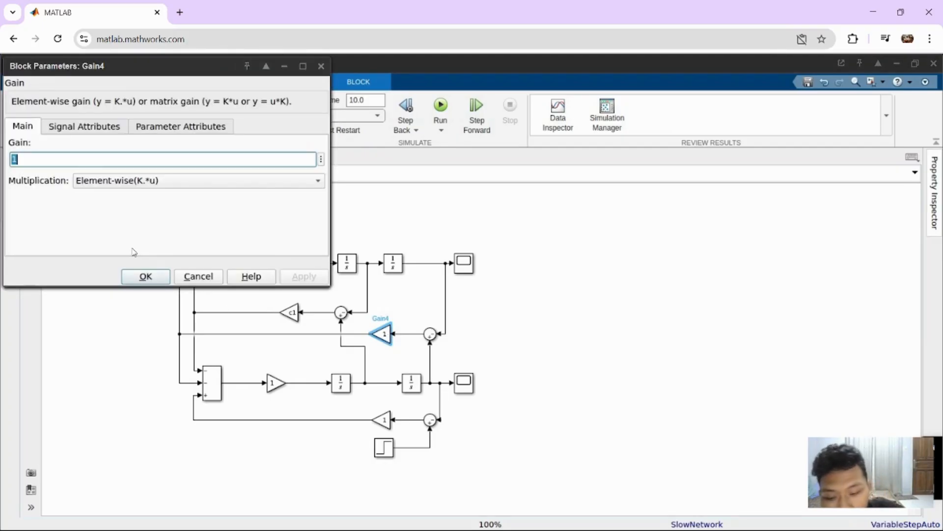
type("k1")
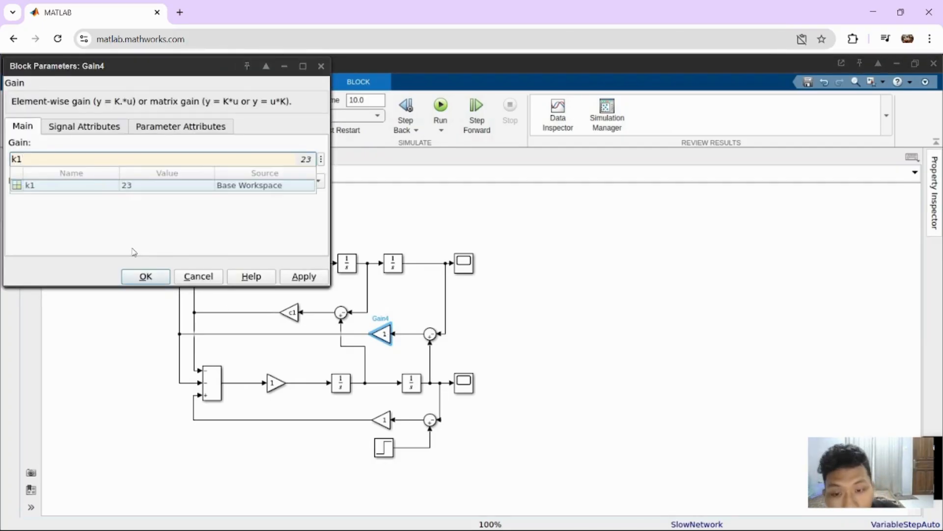
key("Return")
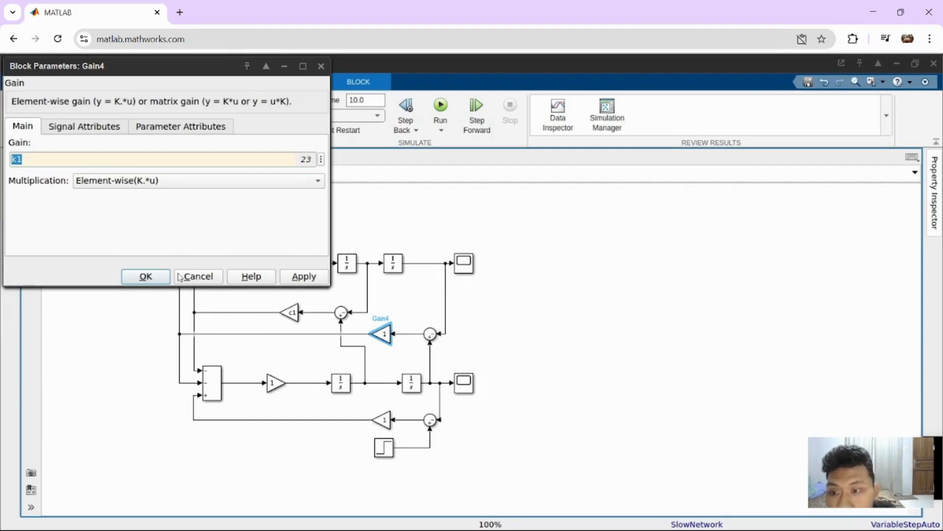
left_click(146, 276)
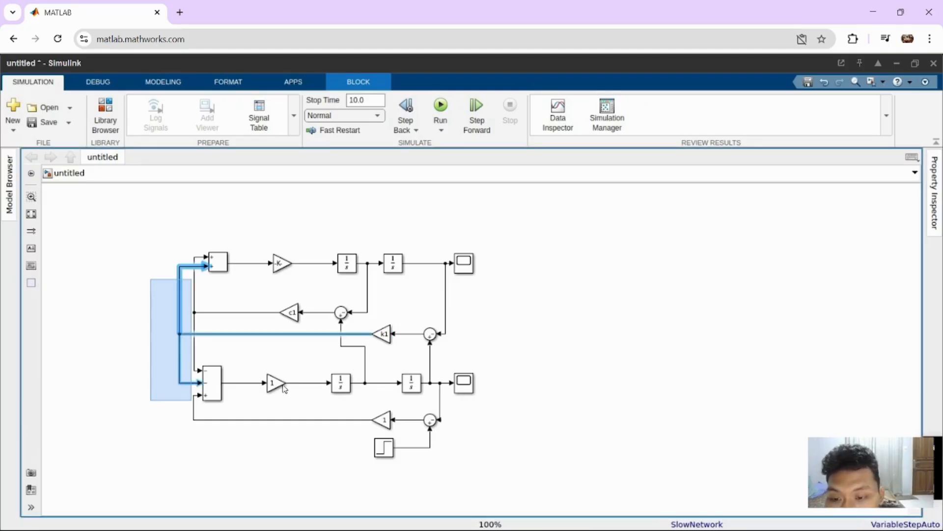
- Reposition the lower forward Gain and the three-input Sum so they line up with the first lower Integrator
left_click_drag(151, 279, 284, 388)
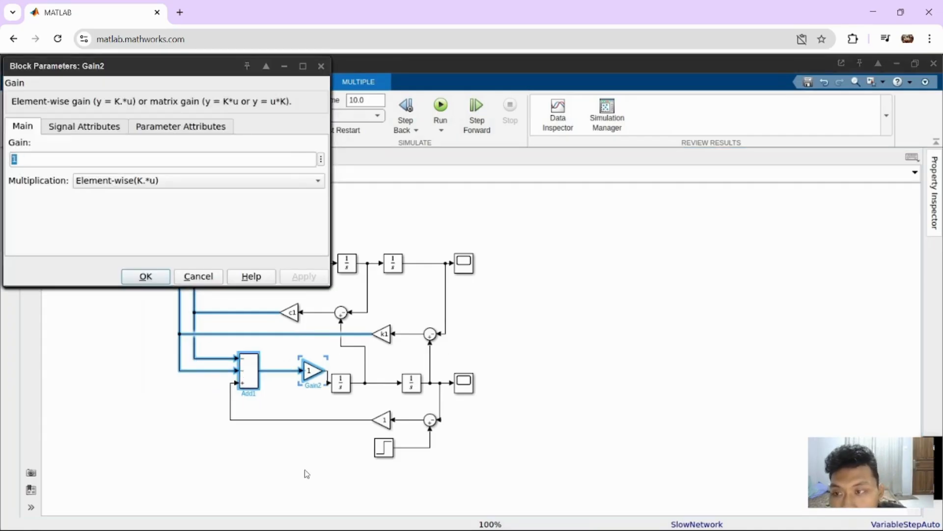
left_click(299, 453)
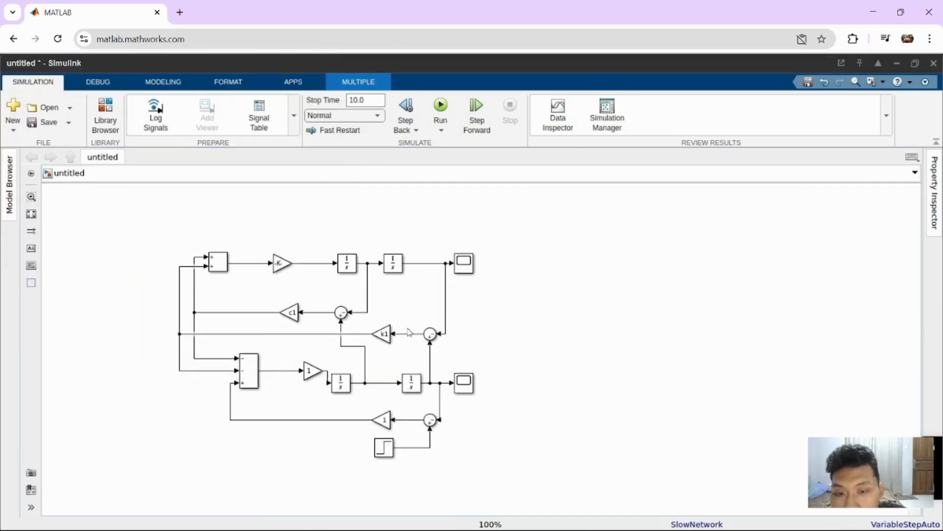
left_click(308, 372)
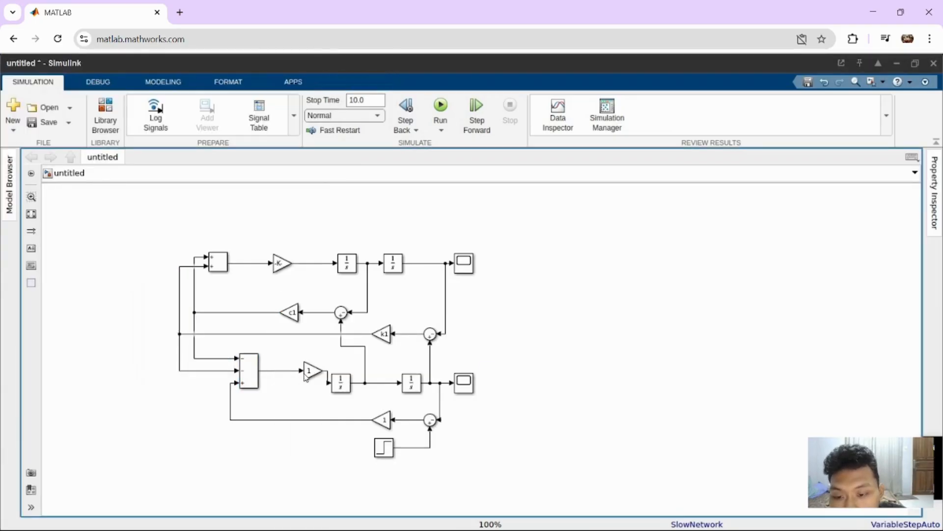
double_click(306, 374)
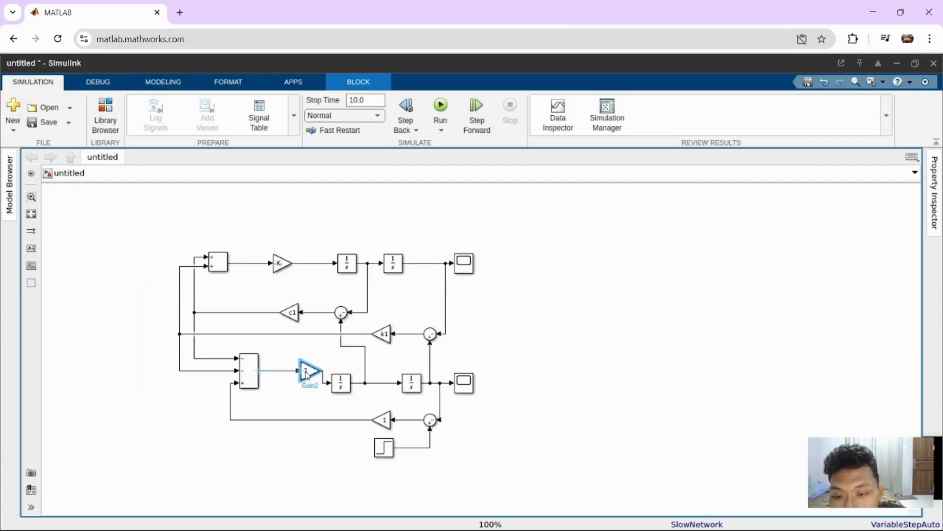
left_click_drag(308, 375, 296, 389)
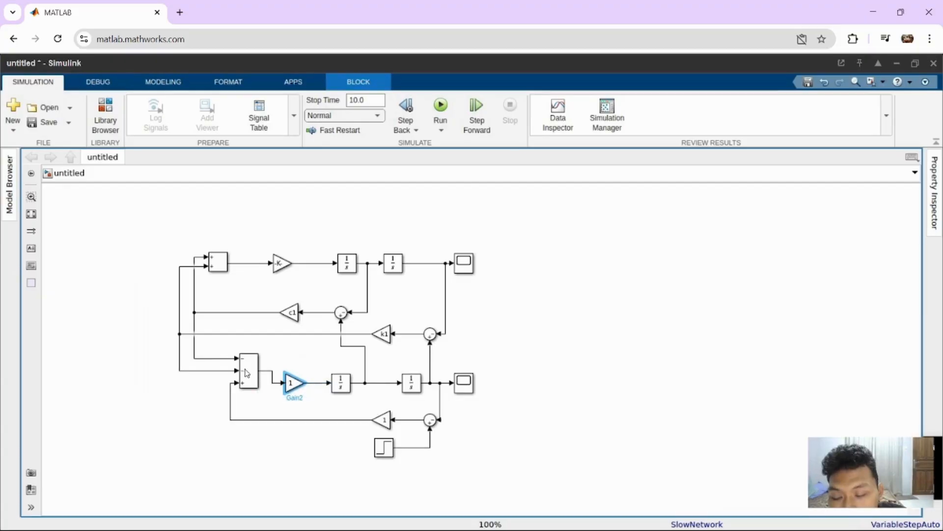
left_click_drag(240, 371, 236, 371)
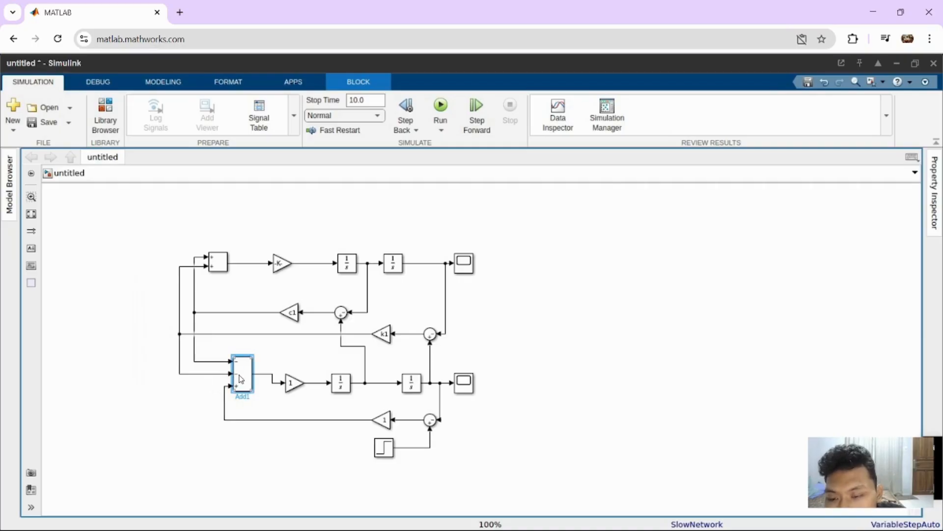
left_click_drag(238, 382, 216, 377)
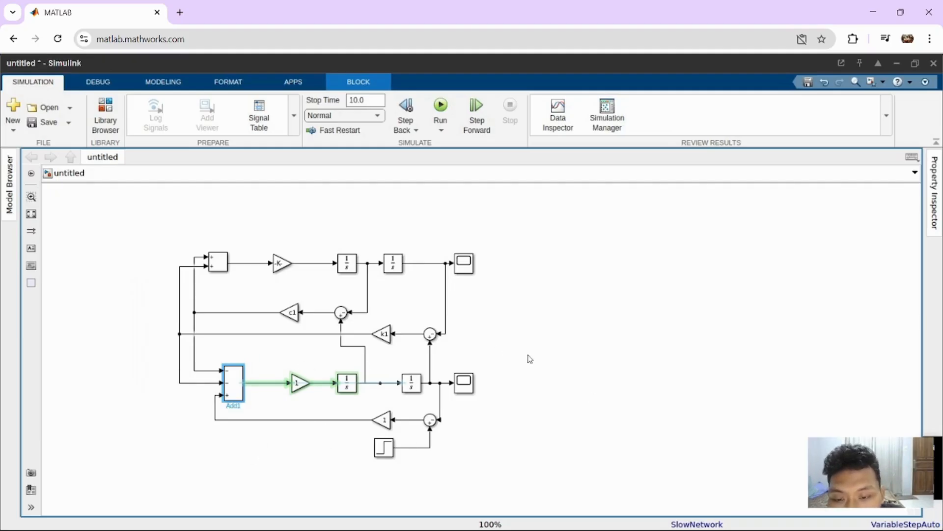
- Nudge the lower three-input Sum with its Gain and first Integrator until the Sum sits below the upper Sum, and raise them slightly
key("Left")
key("Left")
key("Left")
key("Left")
key("Left")
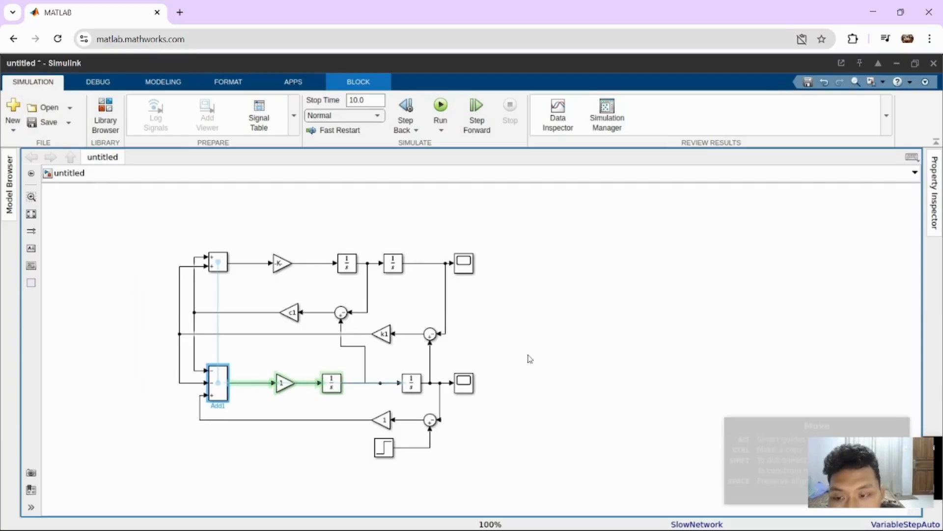
key("Up")
key("Up")
key("Up")
left_click(763, 337)
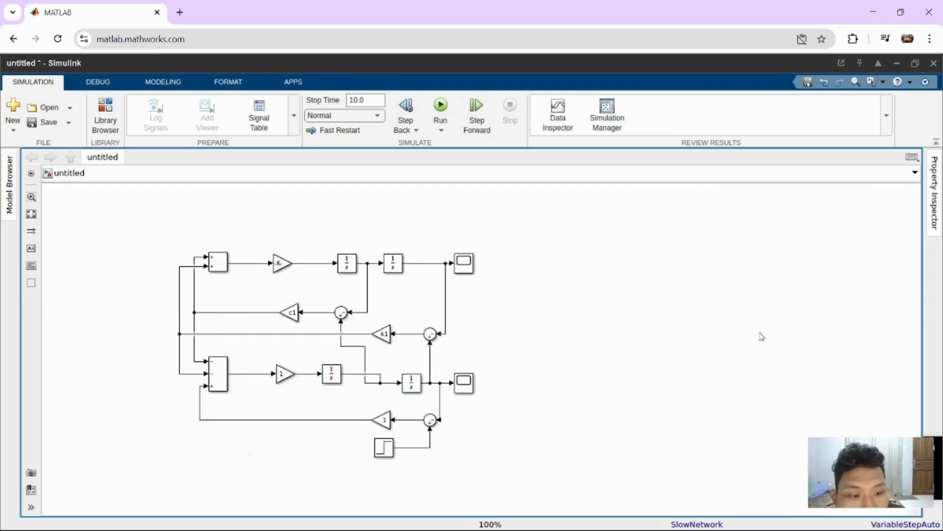
- Set the gain of the Gain block in the lower forward chain to 1/ms and recheck its value
double_click(285, 374)
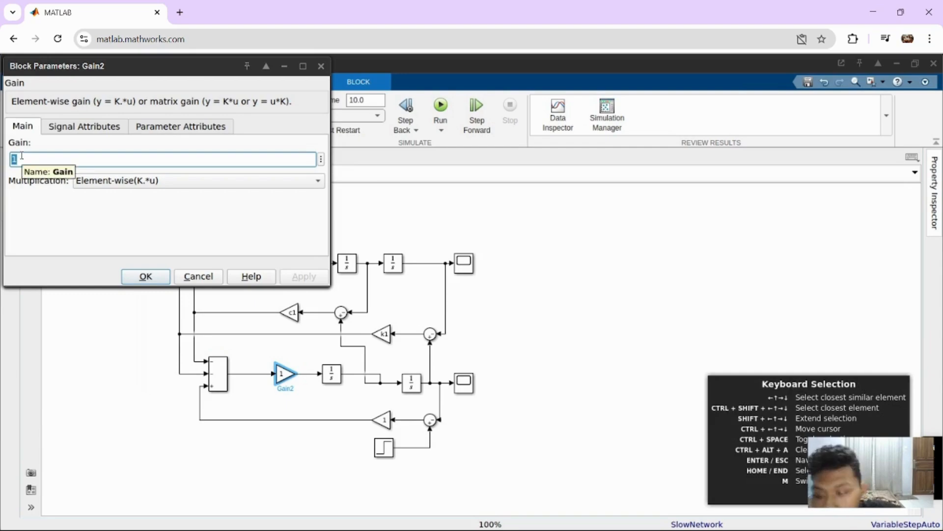
type("1/m")
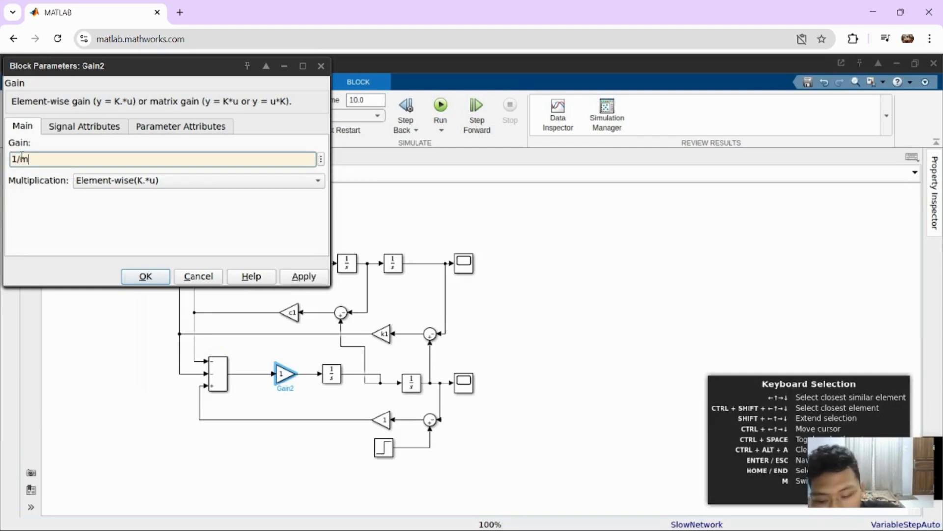
type("s")
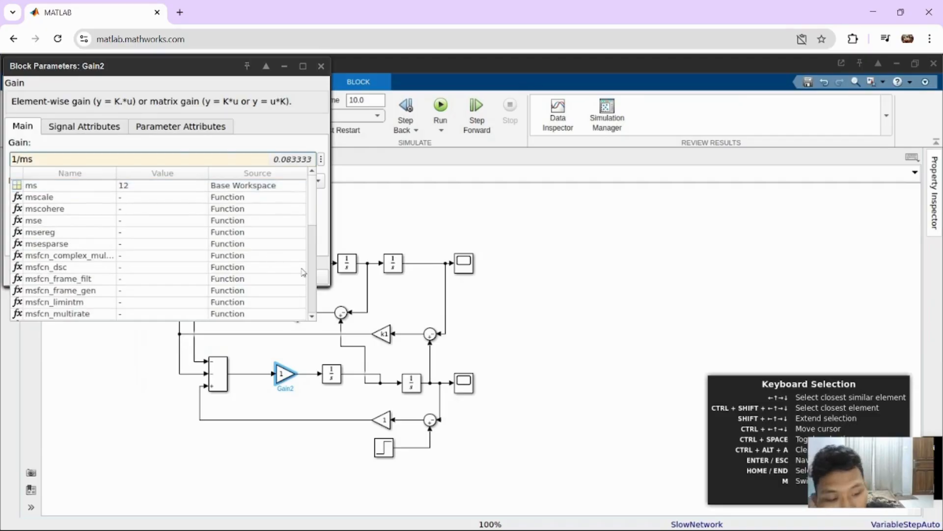
key("Return")
key("Return")
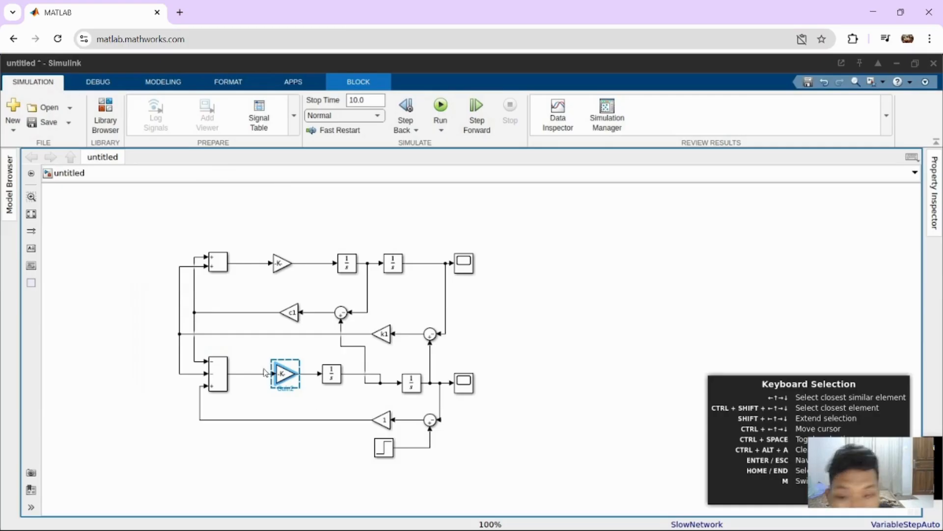
left_click(279, 376)
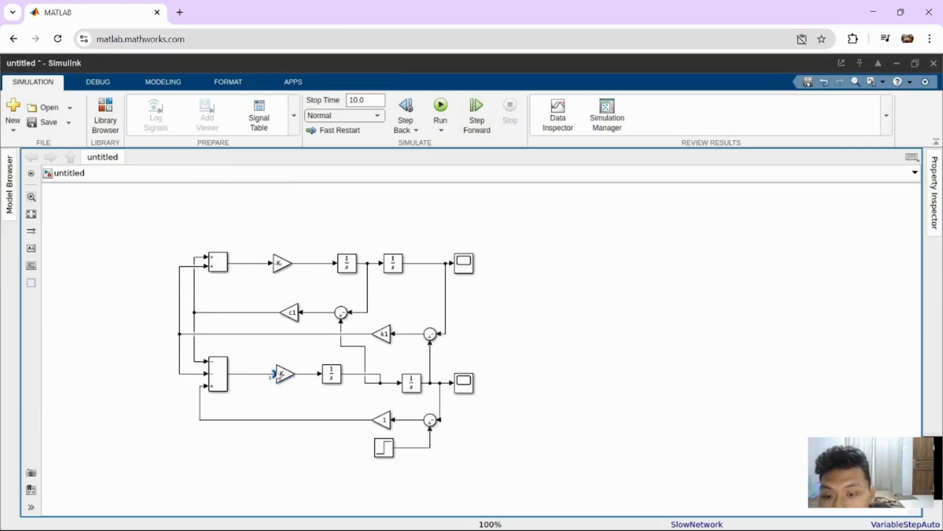
double_click(280, 375)
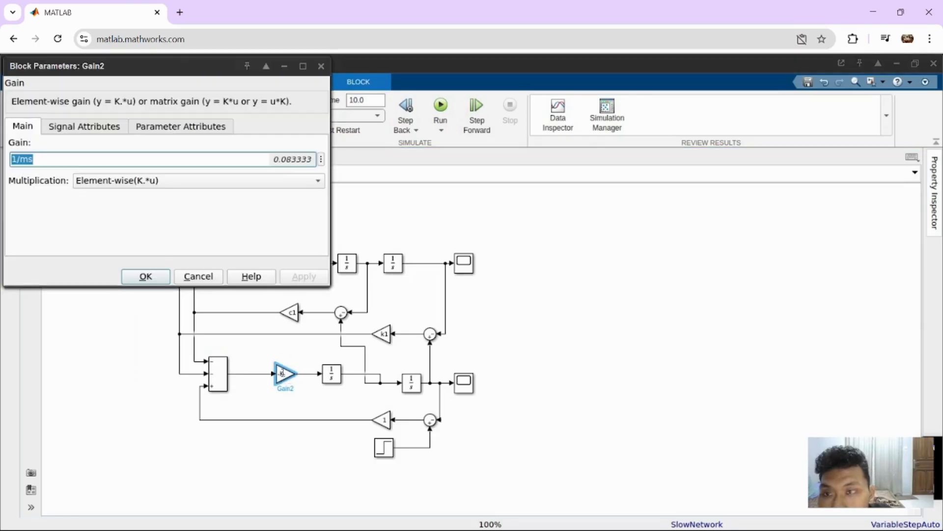
left_click(154, 274)
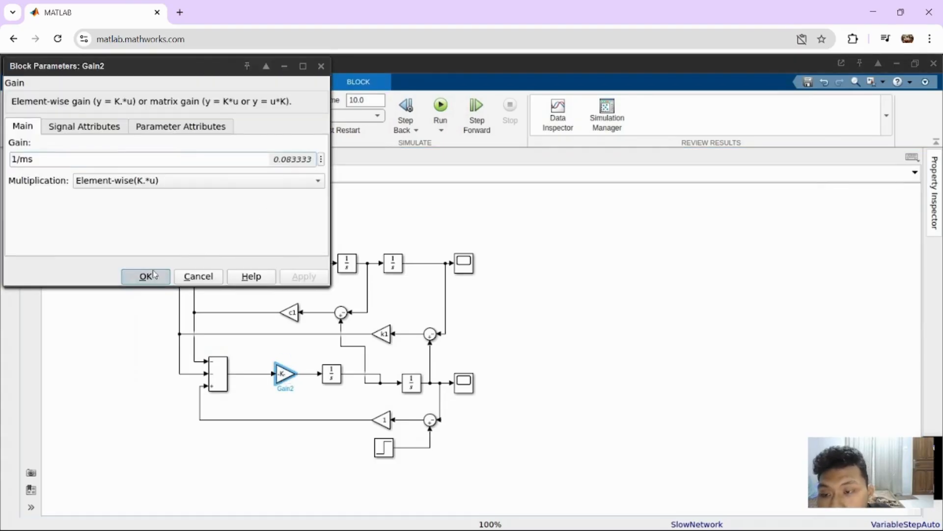
- Set the gain of the lowest feedback Gain, beside the Sum fed by the Step block, to k2
double_click(387, 422)
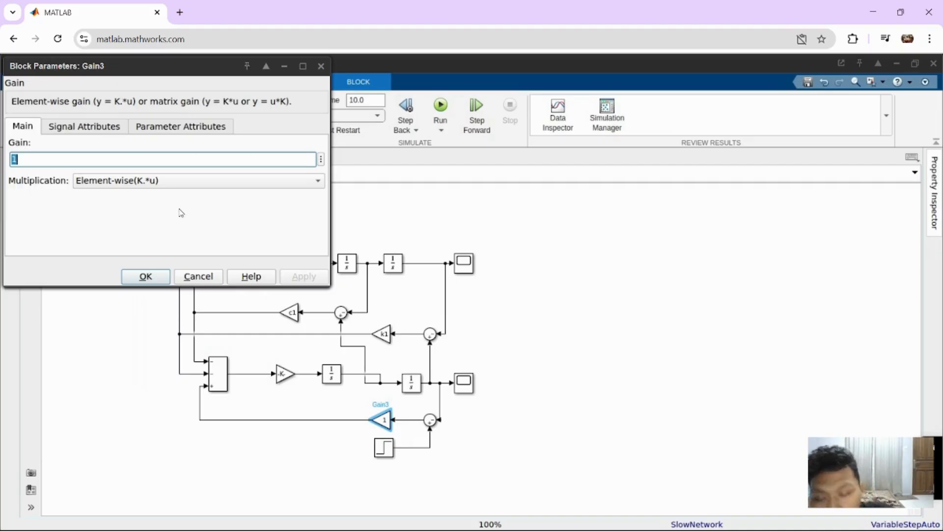
type("k2")
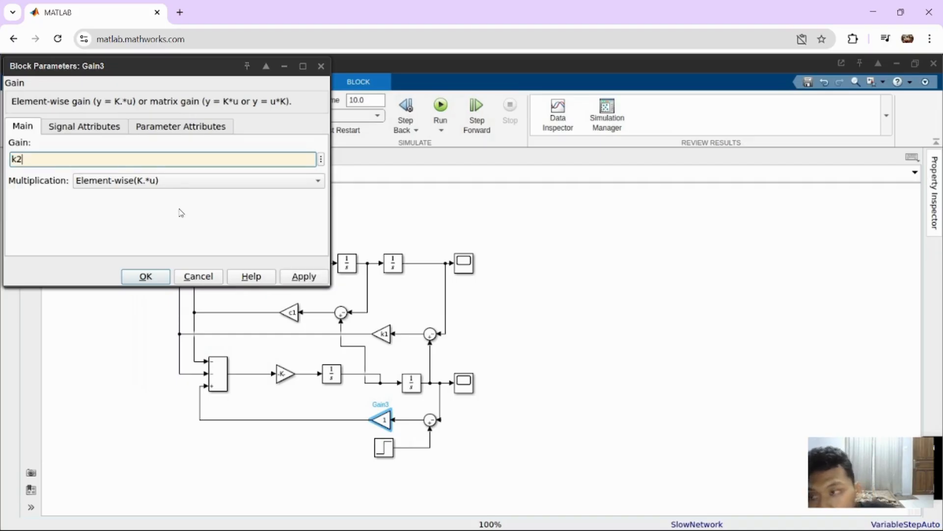
key("Return")
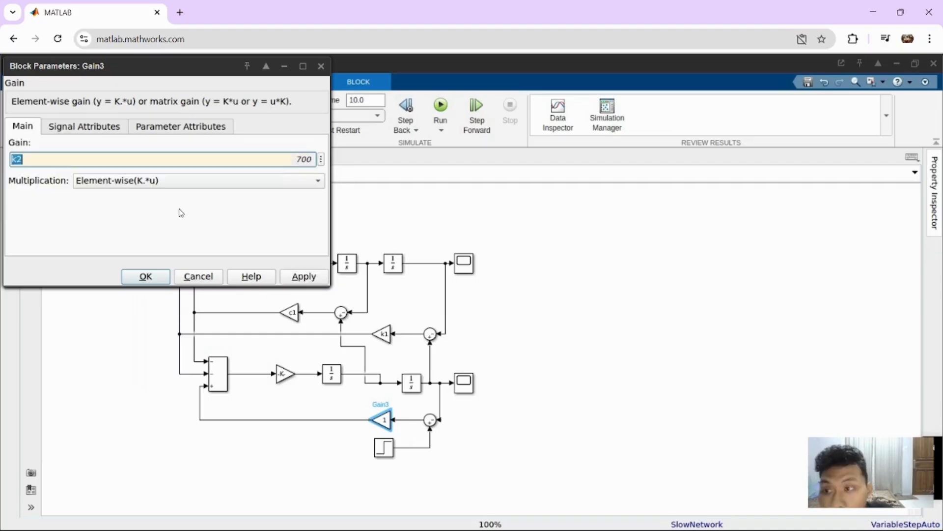
left_click(145, 276)
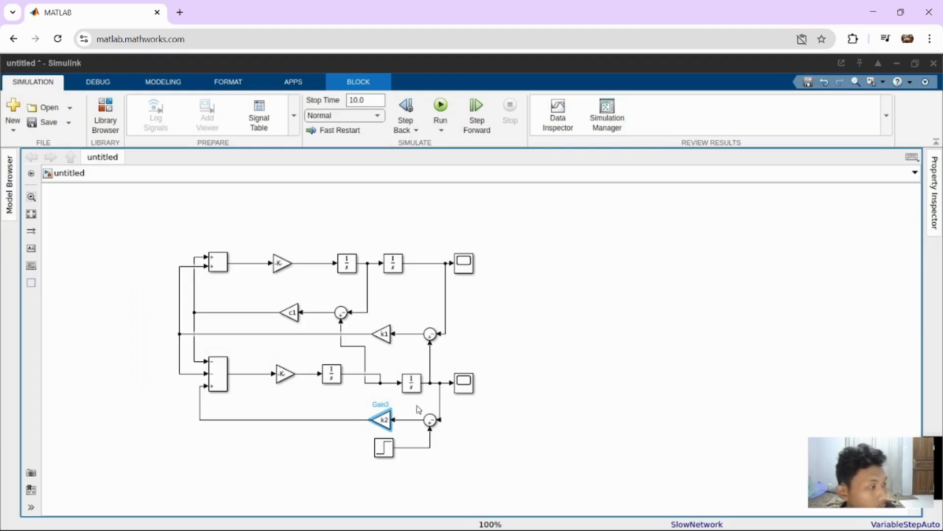
- Set the final value of the Step block to 30
left_click(386, 451)
double_click(385, 448)
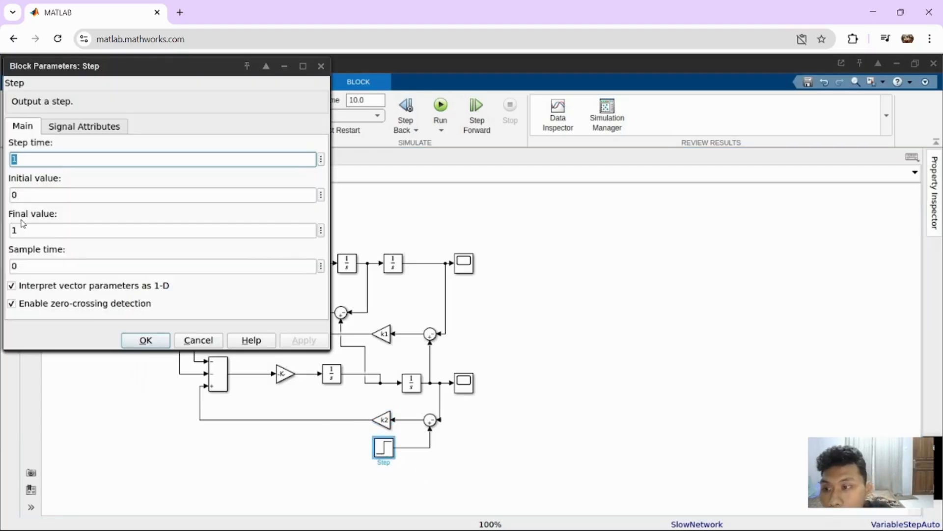
double_click(25, 229)
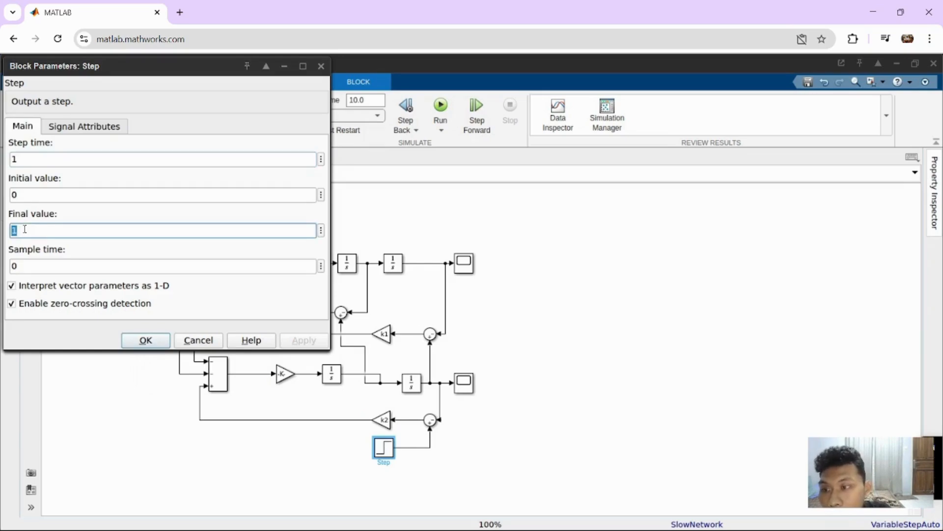
type("30")
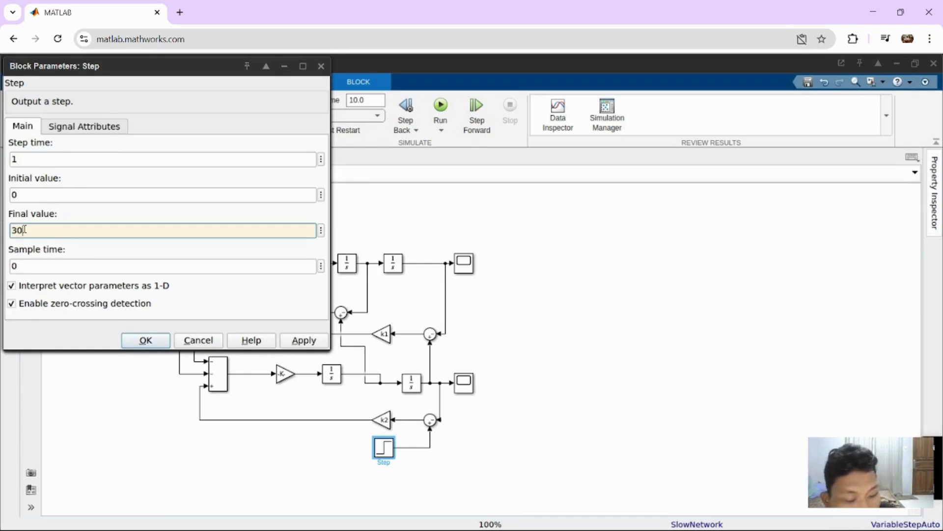
key("Return")
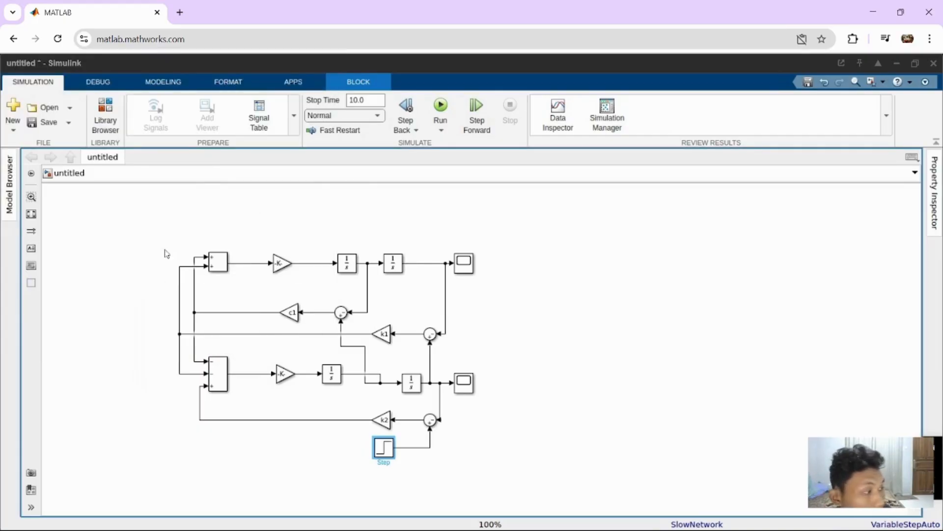
- Run the simulation, view the response in the upper Scope at full size, and open the lower Scope
left_click(440, 107)
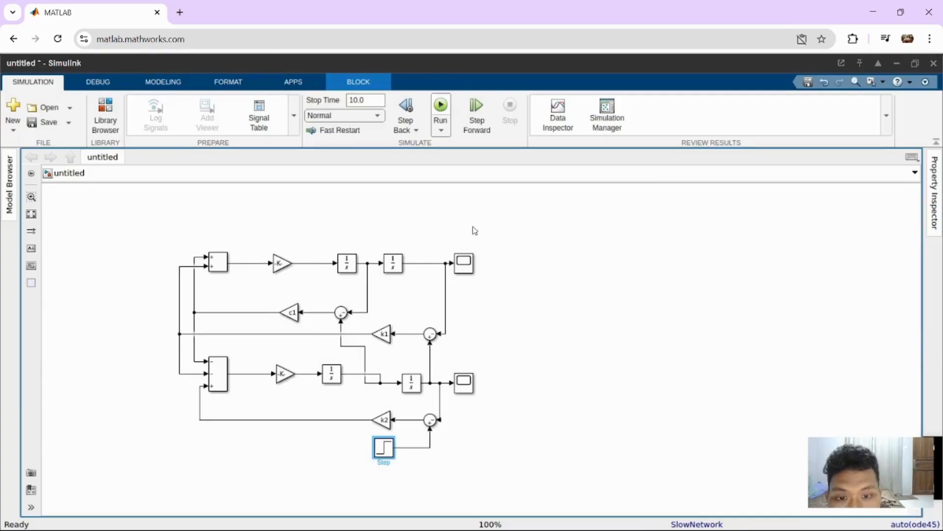
double_click(466, 264)
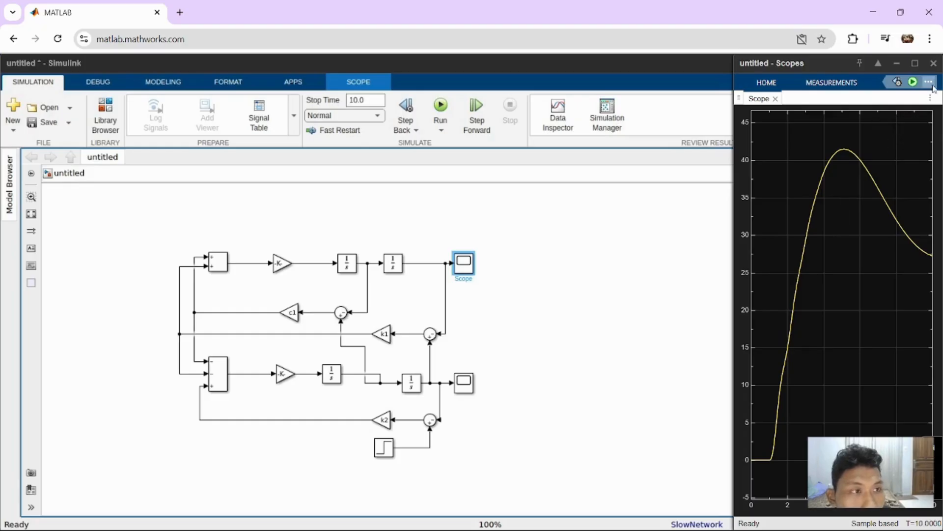
left_click(913, 65)
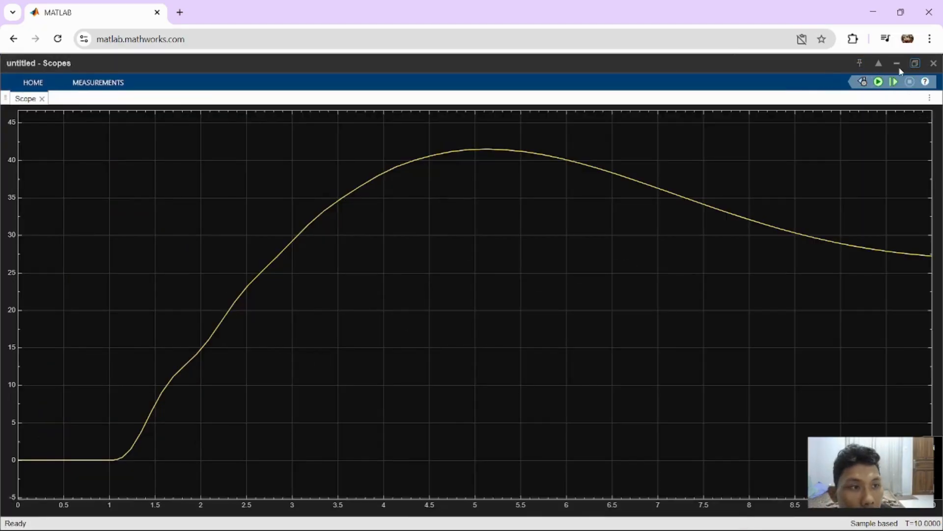
left_click(899, 62)
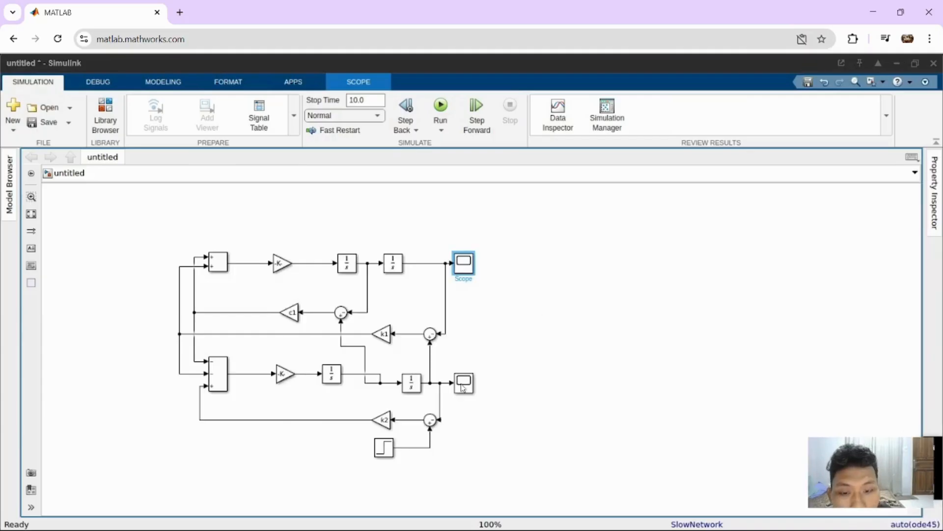
double_click(462, 384)
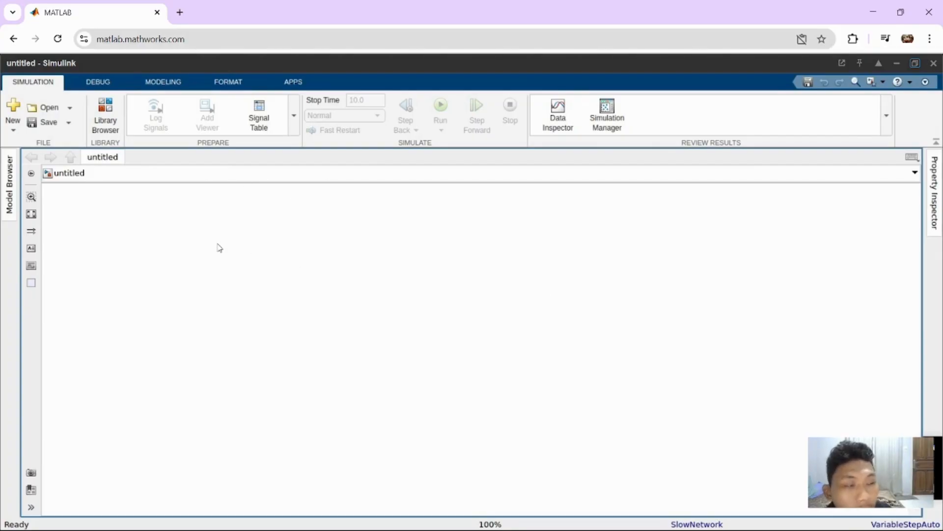
- Add a Step block and a Transfer Fcn block to the blank model
double_click(155, 223)
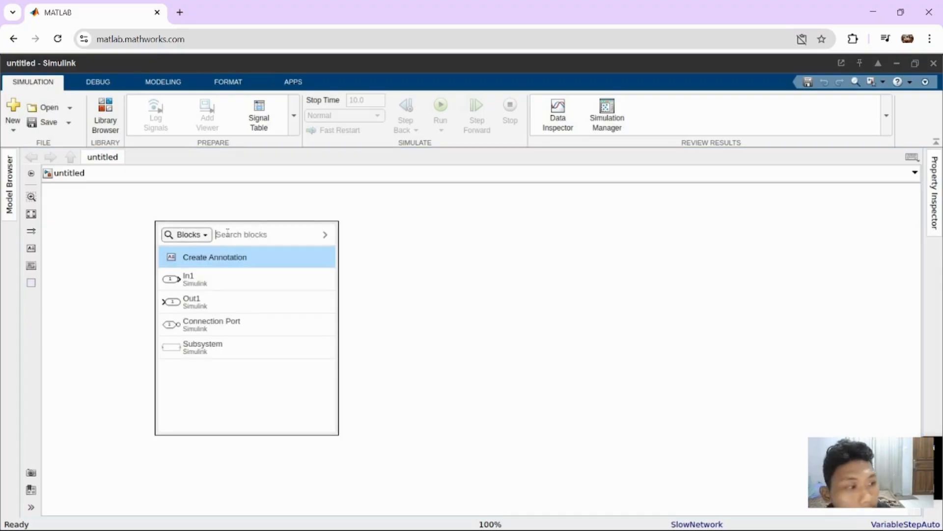
type("ste")
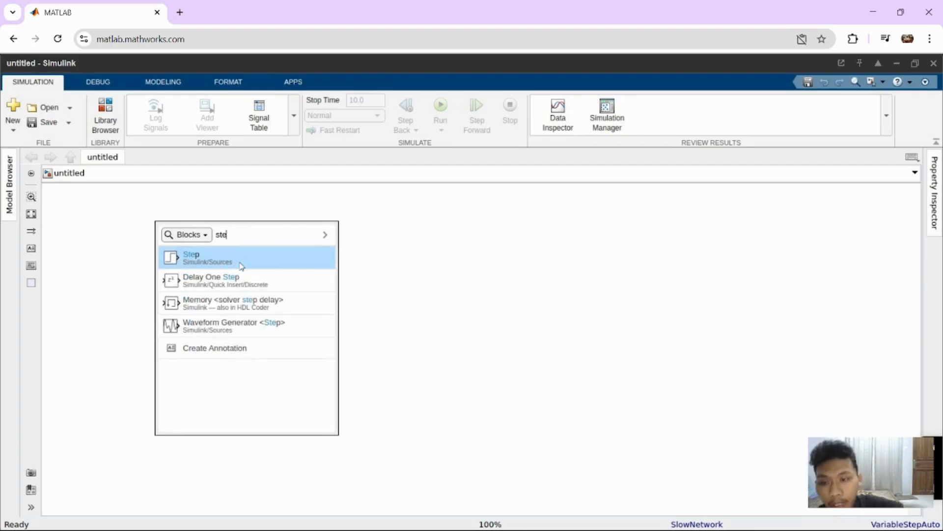
left_click(242, 266)
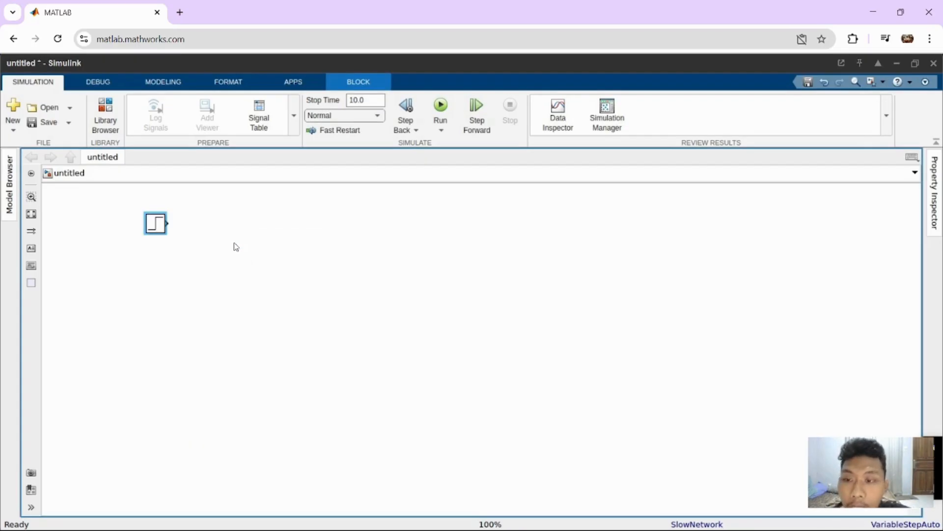
double_click(234, 243)
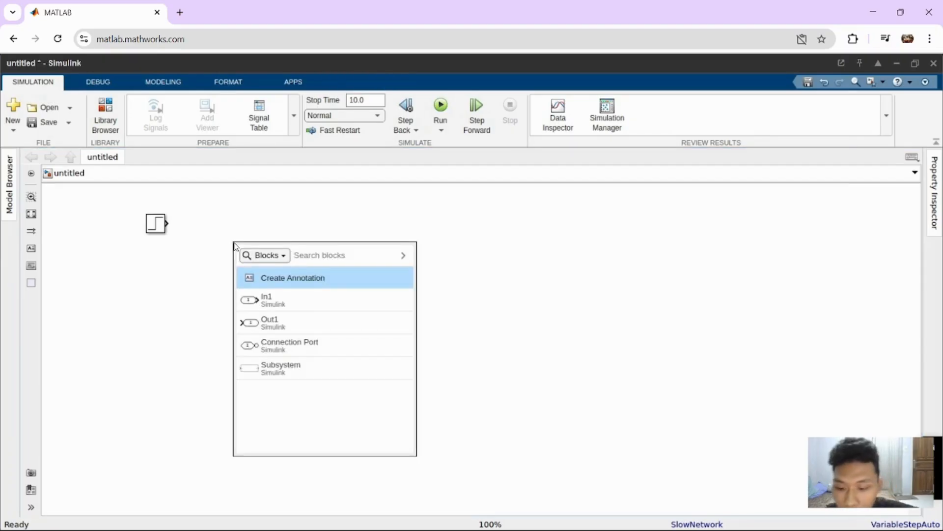
type("trab")
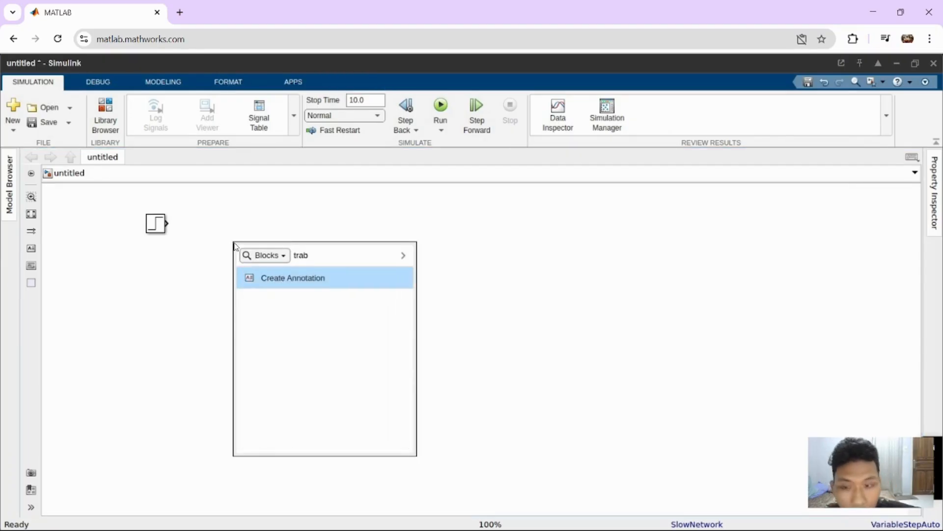
key("BackSpace")
key("Escape")
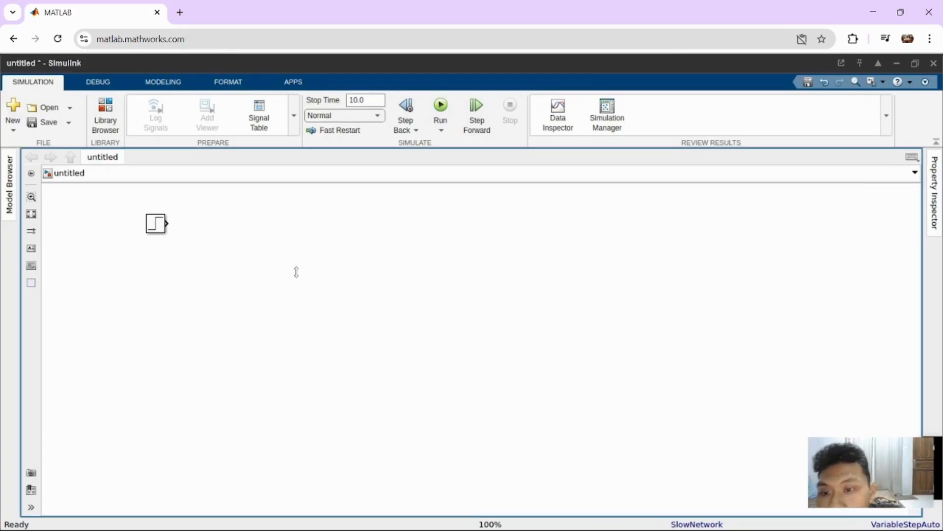
- Add a Scope block and a round Sum block to the model
double_click(323, 267)
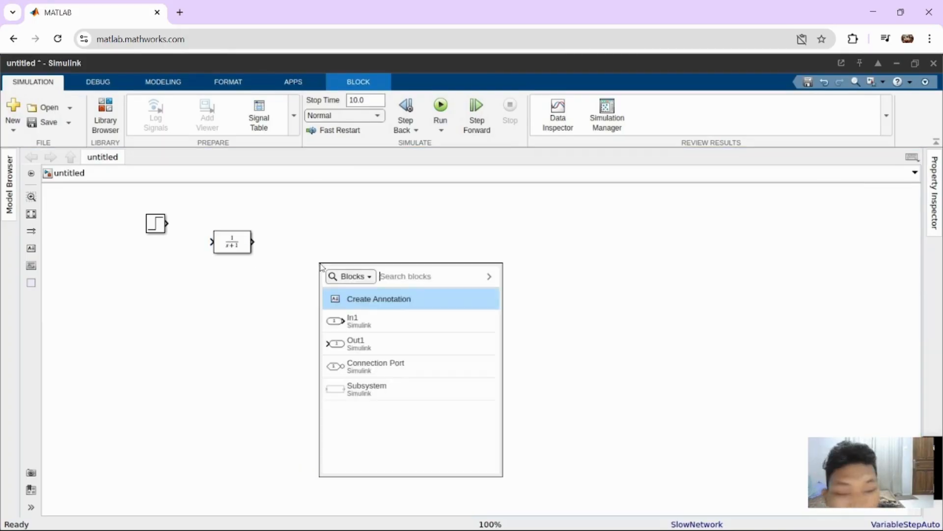
type("scop")
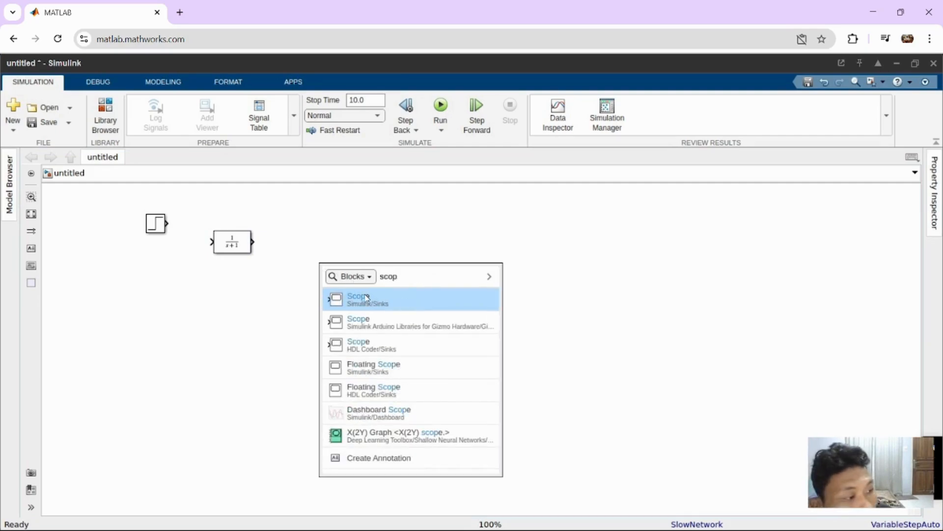
left_click(338, 301)
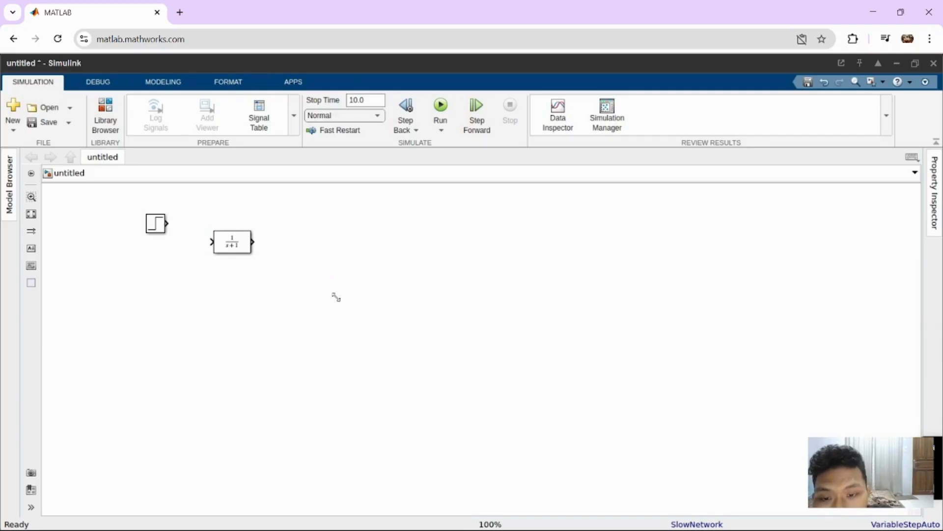
left_click(351, 302)
double_click(349, 298)
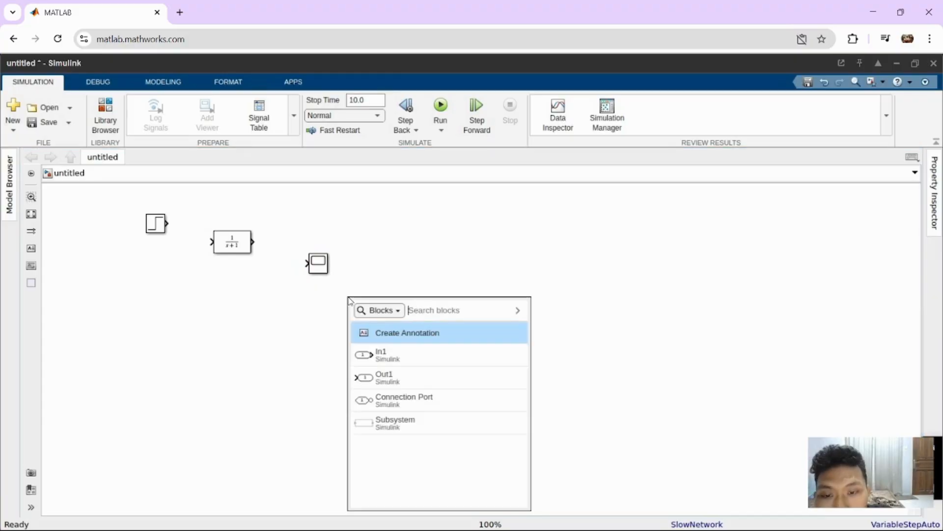
type("su")
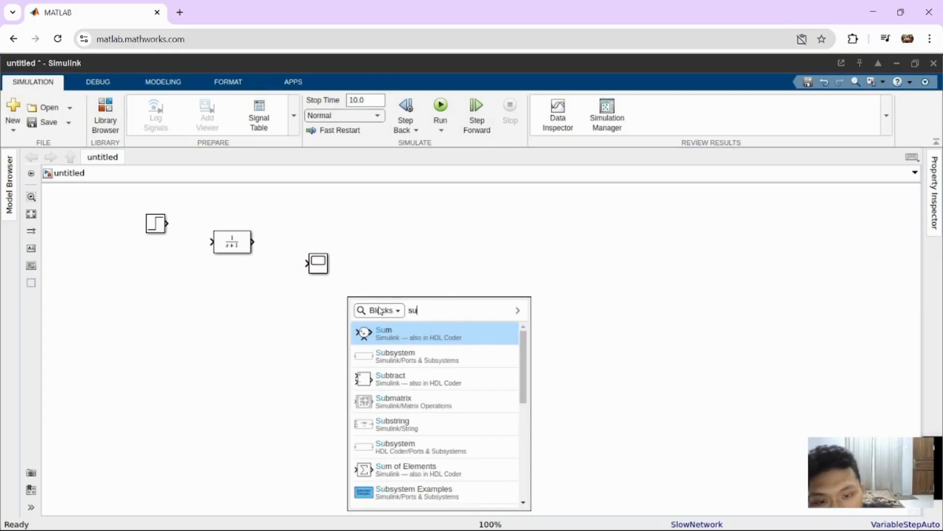
left_click(435, 345)
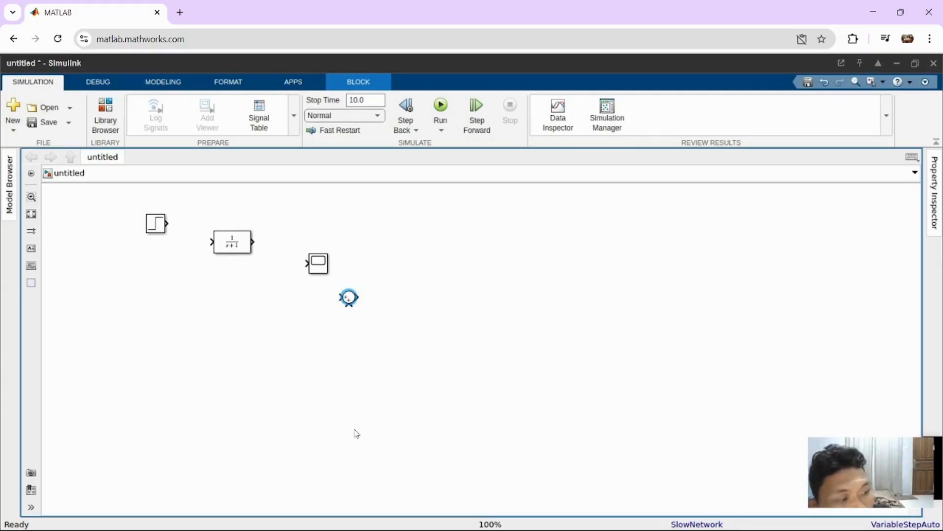
- Arrange the Step, Transfer Fcn and Sum blocks in one row and connect them in that order
left_click_drag(157, 225, 140, 331)
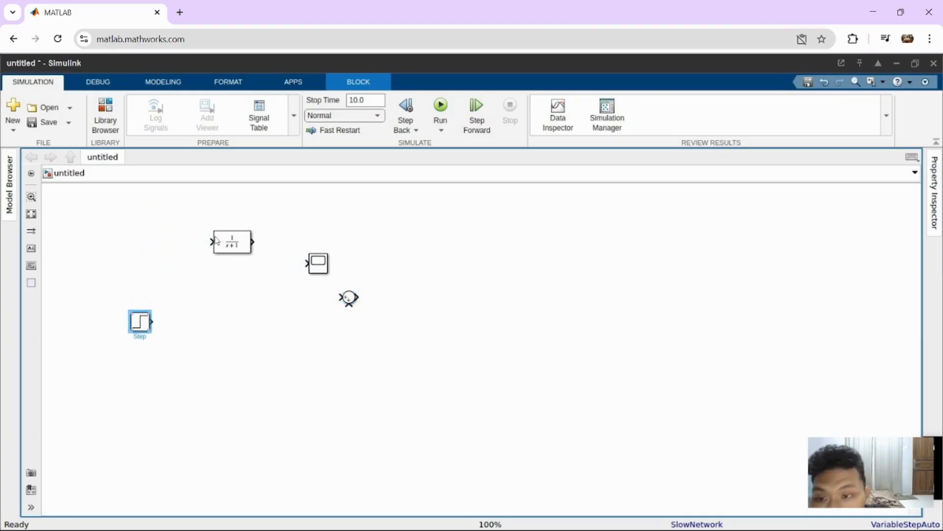
left_click(244, 258)
left_click_drag(244, 258, 230, 322)
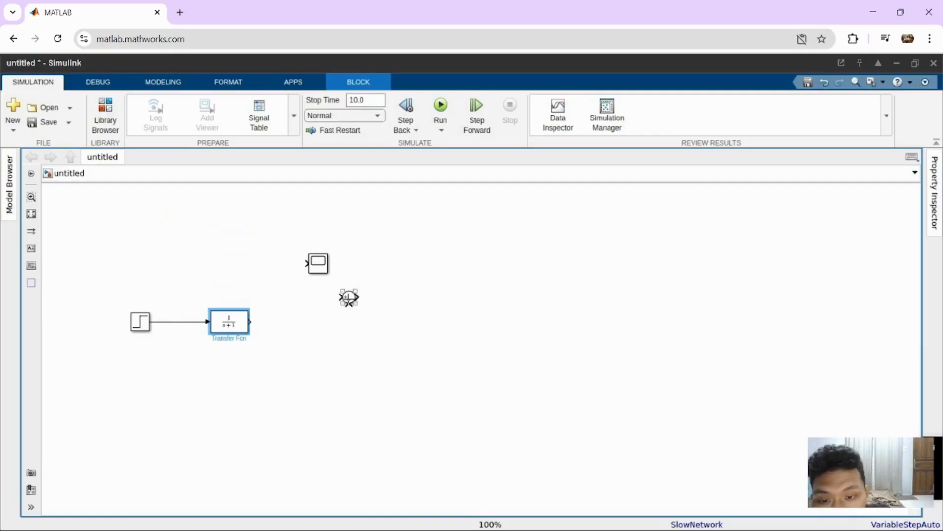
left_click_drag(348, 299, 278, 332)
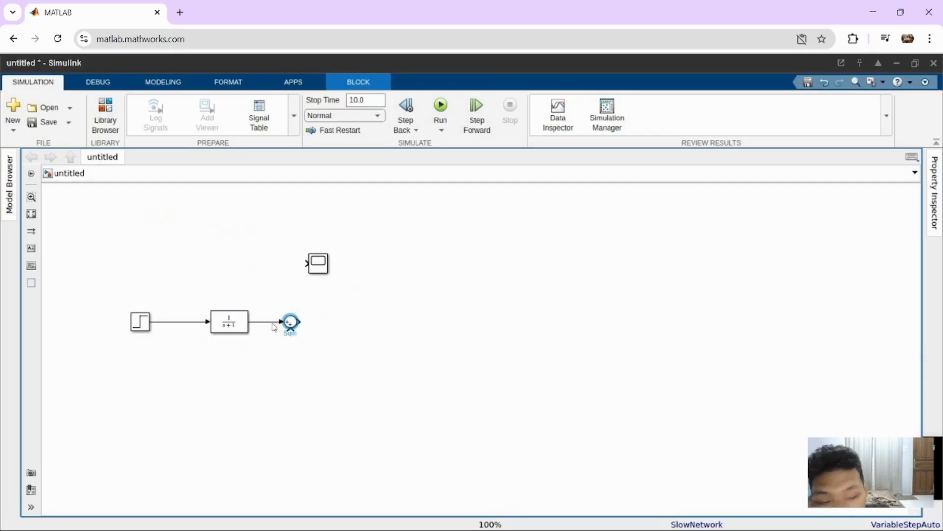
- Place a copy of the Transfer Fcn block after the Sum and connect the Sum's output to it
left_click(241, 322)
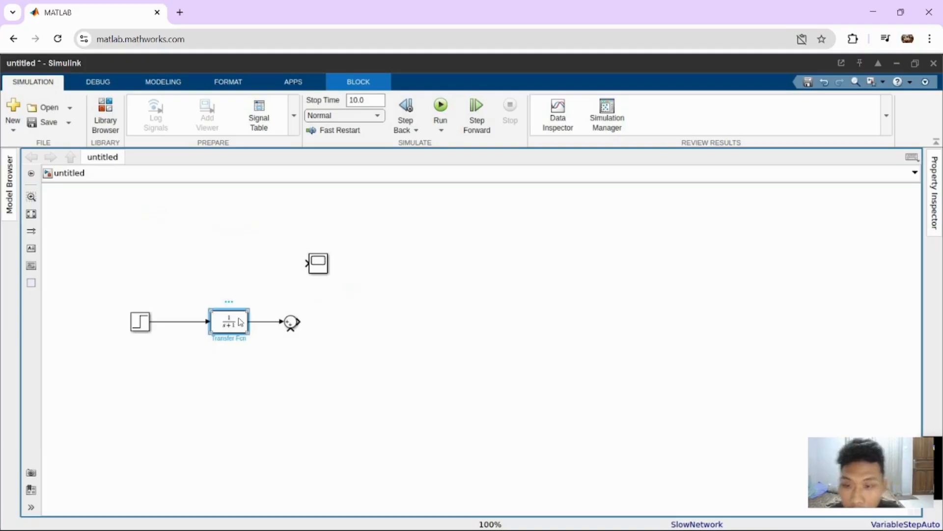
left_click(337, 331)
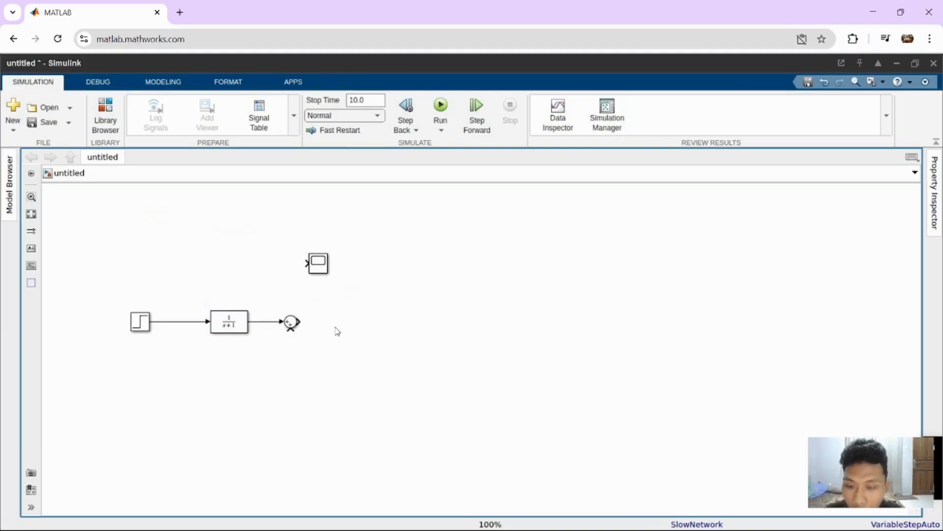
key("ctrl+v")
left_click_drag(358, 328, 367, 324)
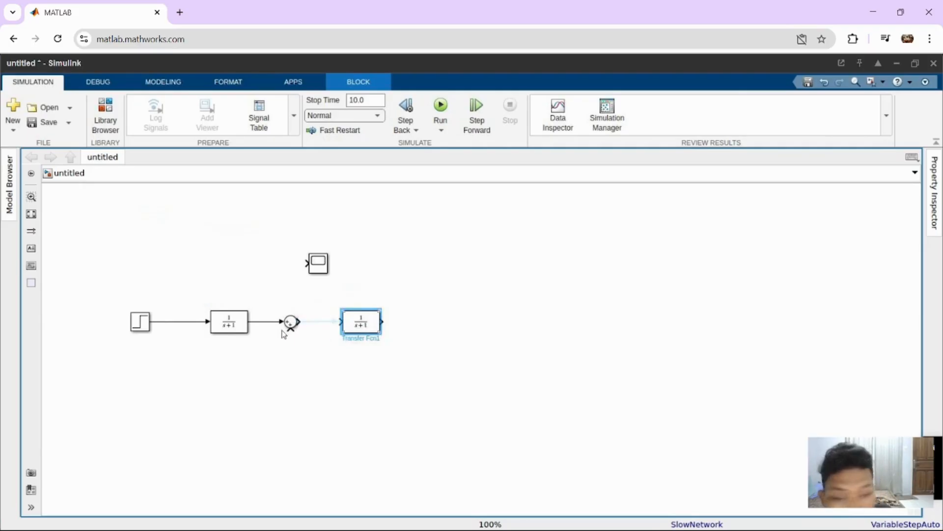
left_click(315, 327)
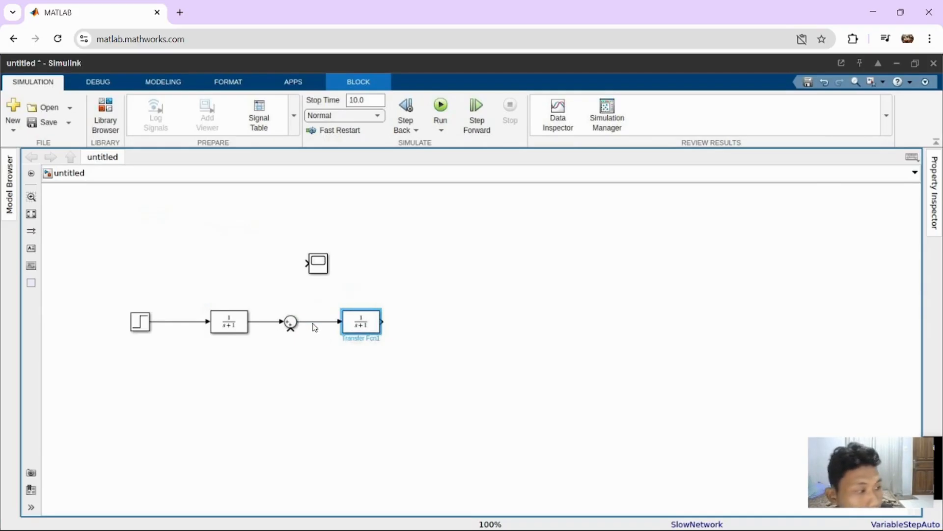
- Place a third Transfer Fcn copy directly below the second one and resize it to match its width
left_click(379, 372)
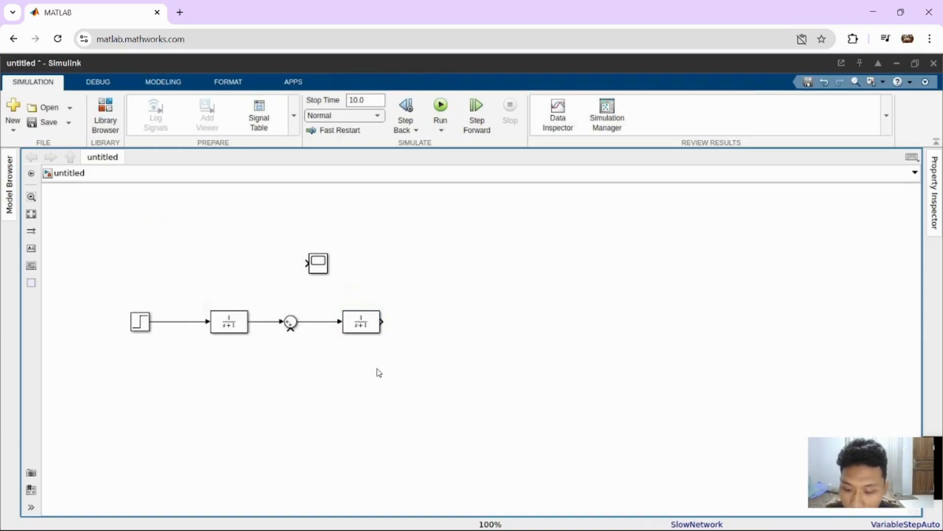
key("ctrl+v")
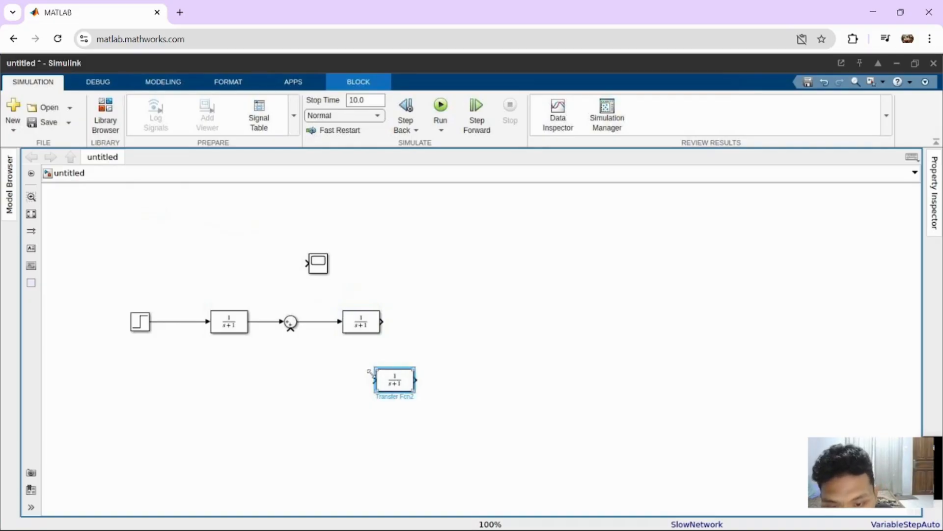
mouse_move(390, 376)
left_mouse_down()
mouse_move(377, 381)
mouse_move(377, 365)
mouse_move(359, 359)
mouse_move(376, 369)
left_mouse_up()
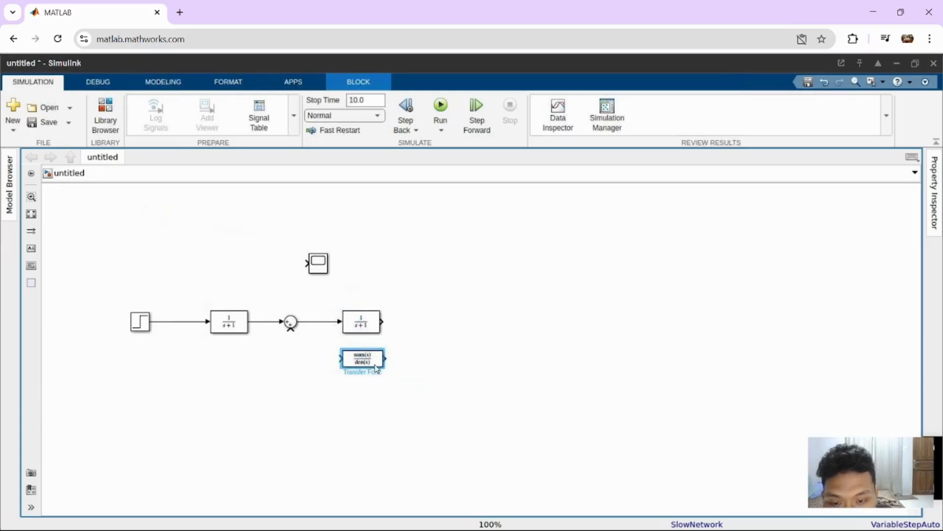
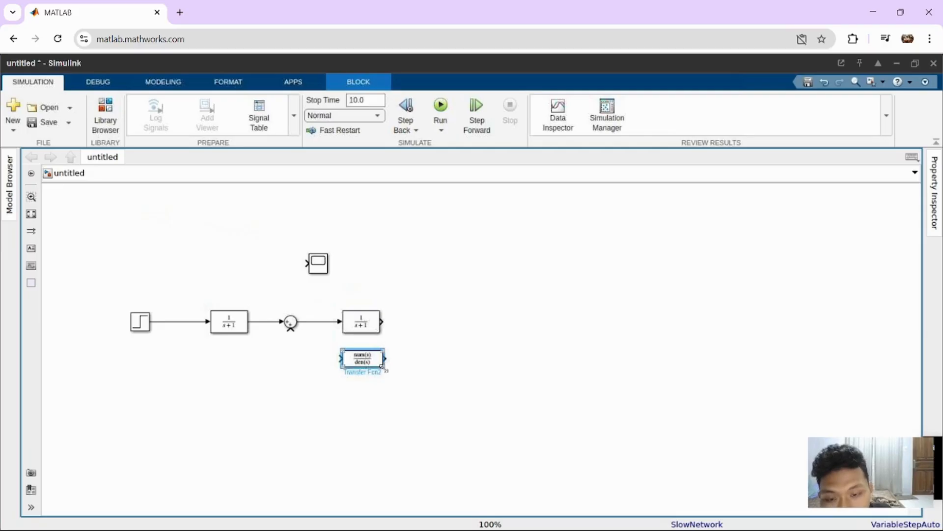
left_click_drag(388, 374, 385, 374)
left_click(410, 393)
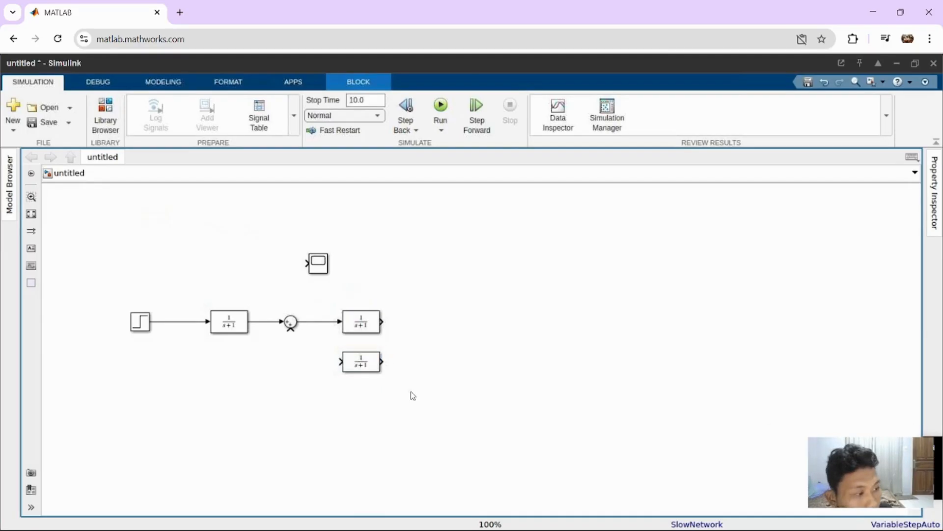
- Move the Scope to the end of the forward row and connect the second Transfer Fcn's output to it
left_click_drag(325, 268, 367, 270)
left_click_drag(421, 300, 444, 333)
left_click(403, 323)
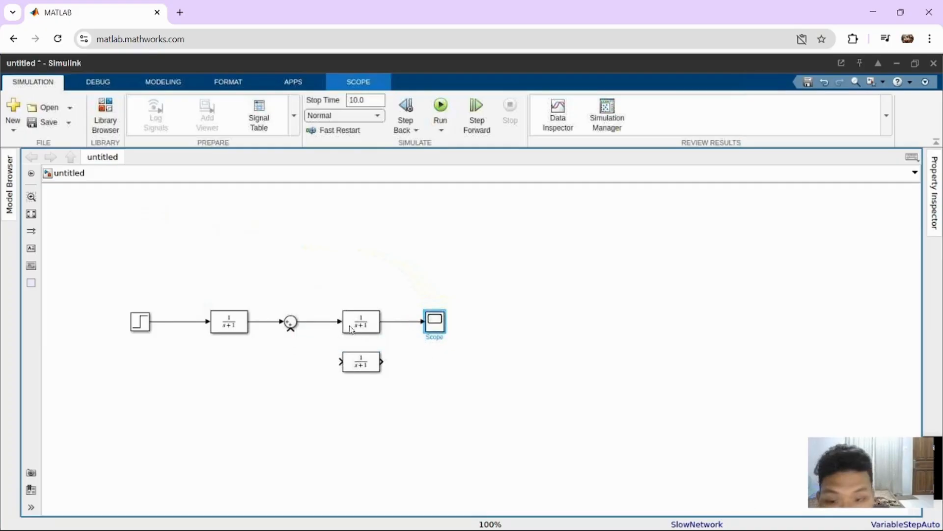
mouse_move(292, 331)
left_mouse_down()
mouse_move(342, 362)
mouse_move(324, 363)
mouse_move(342, 362)
mouse_move(329, 380)
left_mouse_up()
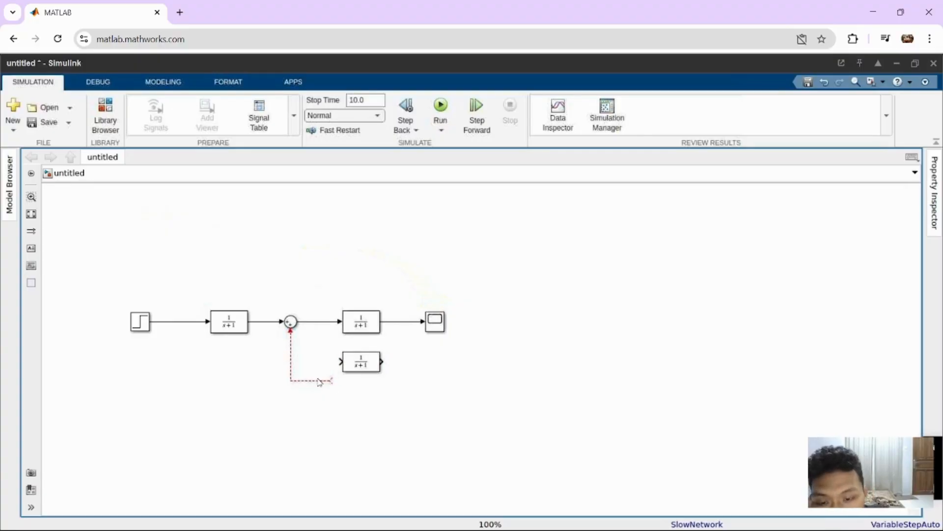
left_click(316, 381)
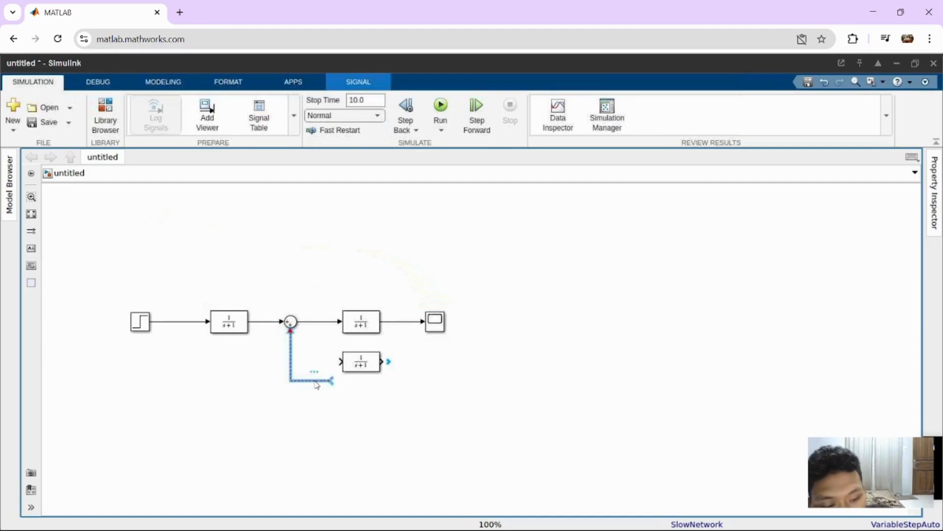
key("Delete")
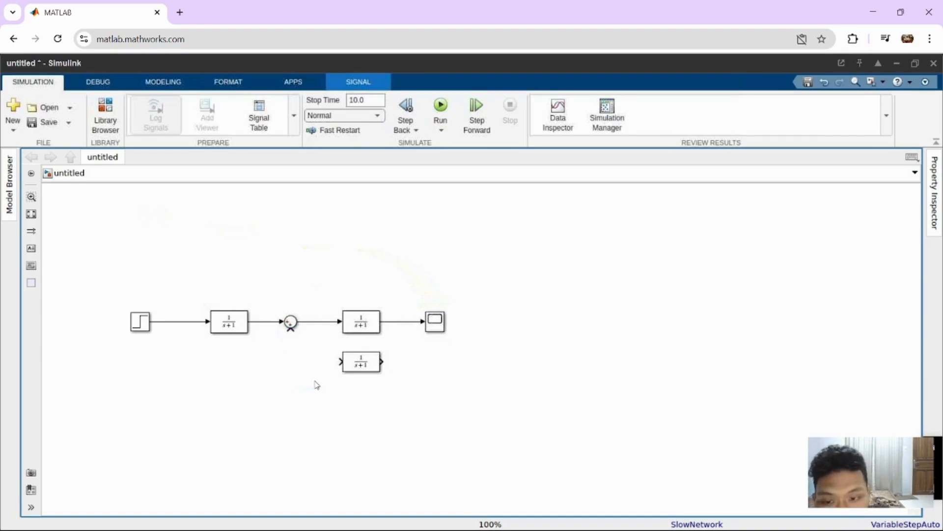
- Rotate the lower Transfer Fcn block 180 degrees so its output faces the Sum block
left_click(372, 364)
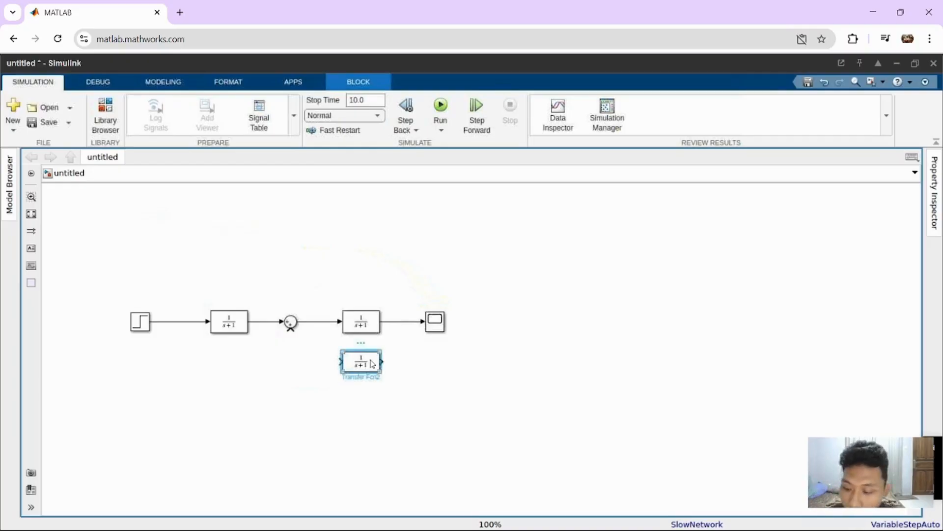
key("ctrl+r")
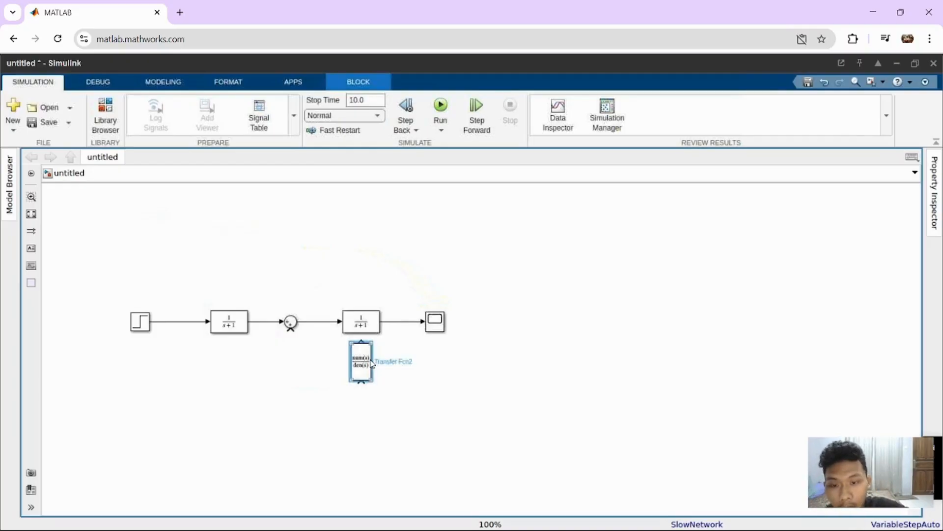
key("ctrl+r")
left_click(343, 356)
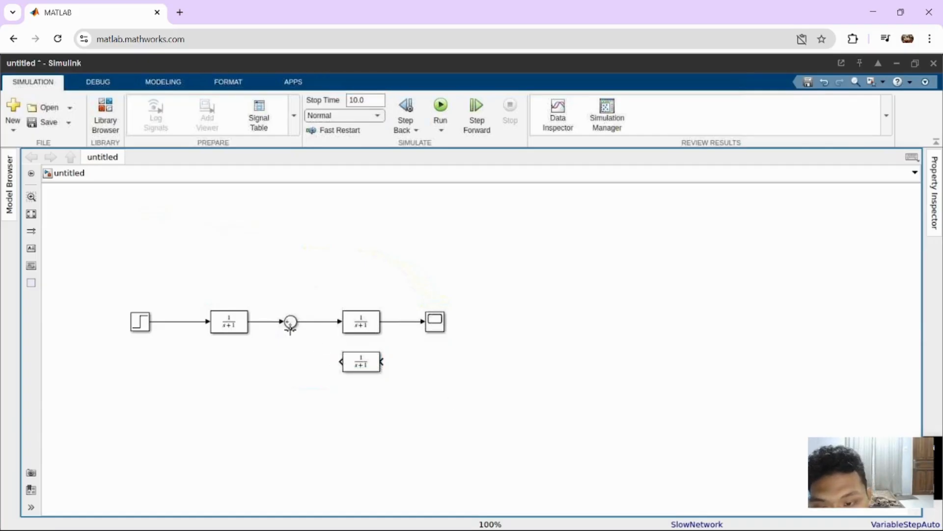
- Connect the lower Transfer Fcn's output to the Sum's second input and its input to the signal line feeding the Scope
left_click_drag(291, 329, 340, 362)
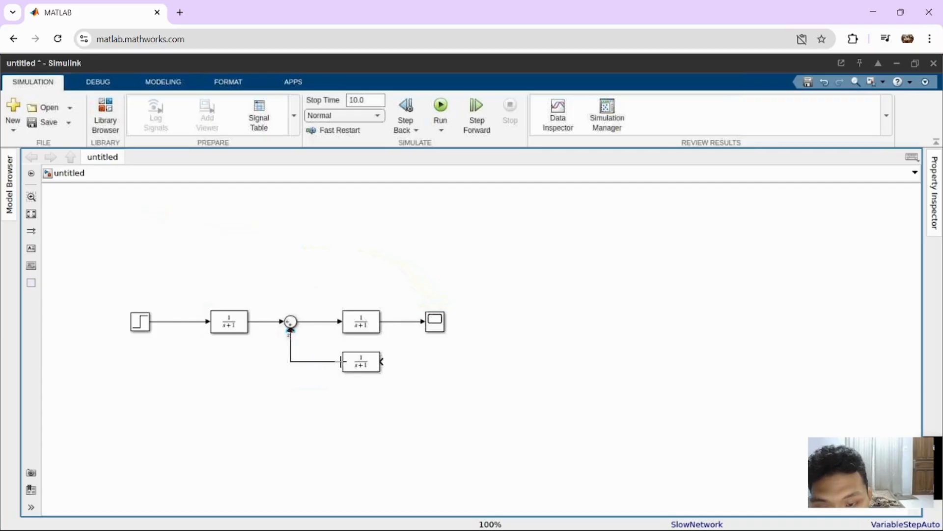
left_click(362, 361)
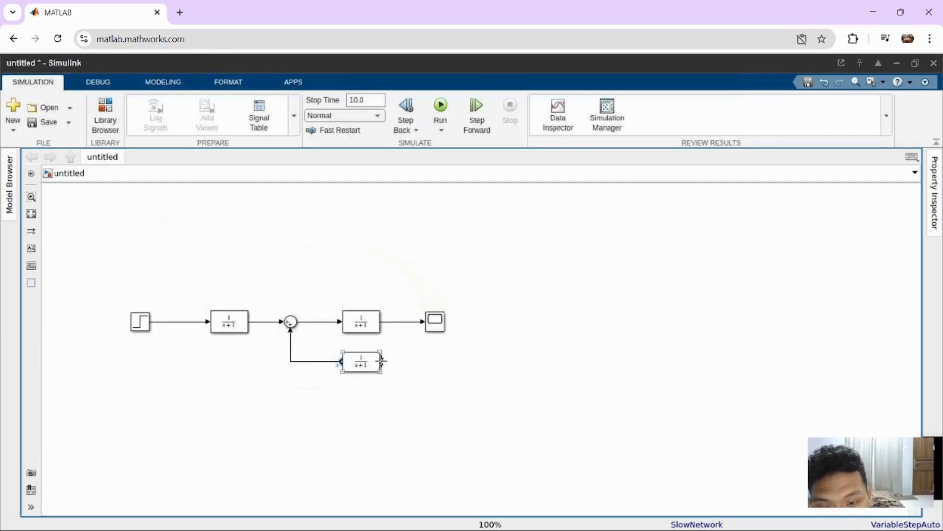
left_click_drag(391, 358, 414, 323)
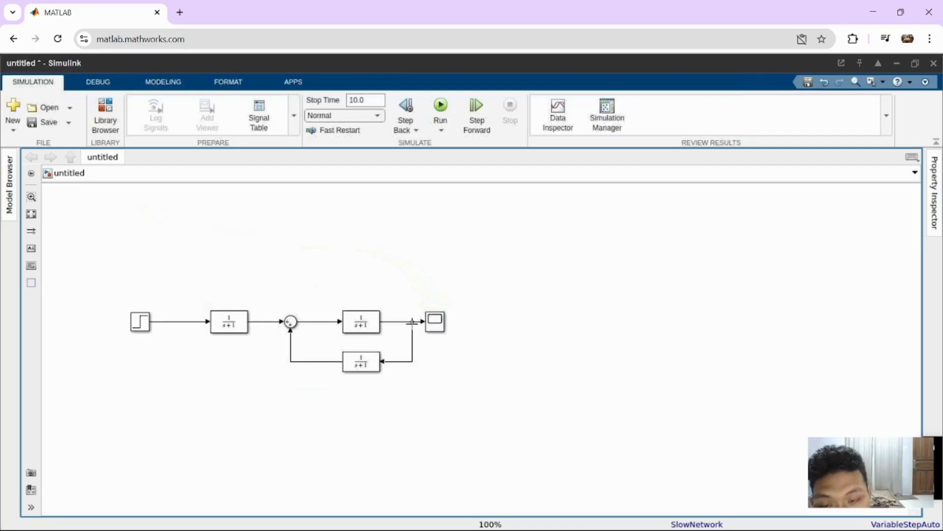
left_click(414, 328)
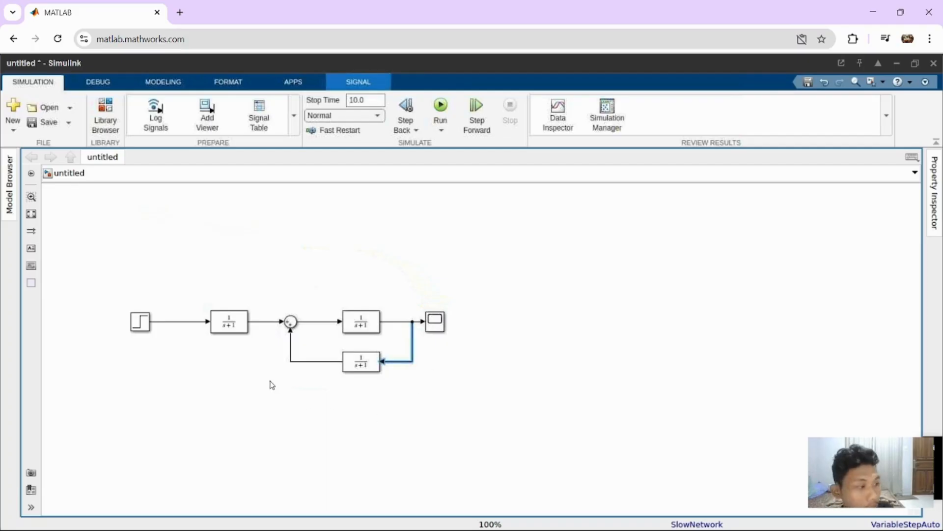
- Place a copy of the Scope above the forward row and connect its input to the Sum's output line
left_click(437, 323)
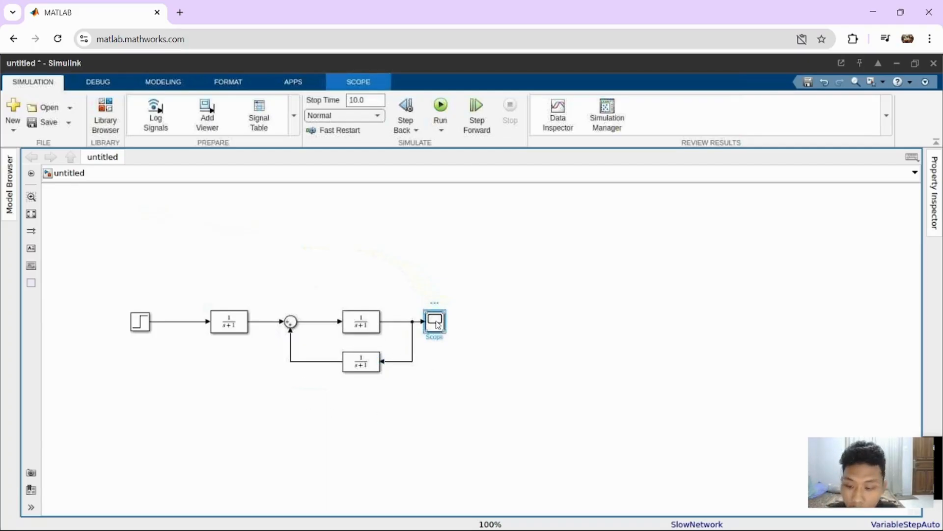
left_click(365, 266)
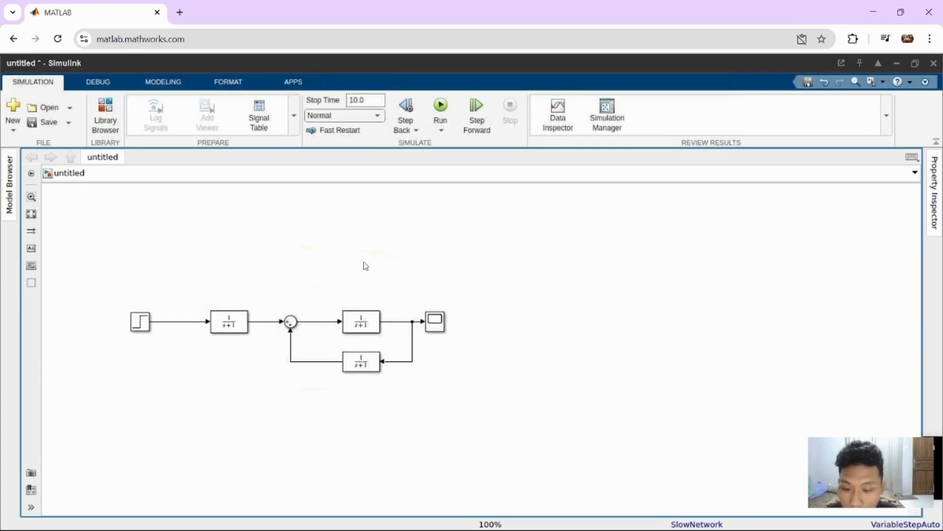
key("ctrl+v")
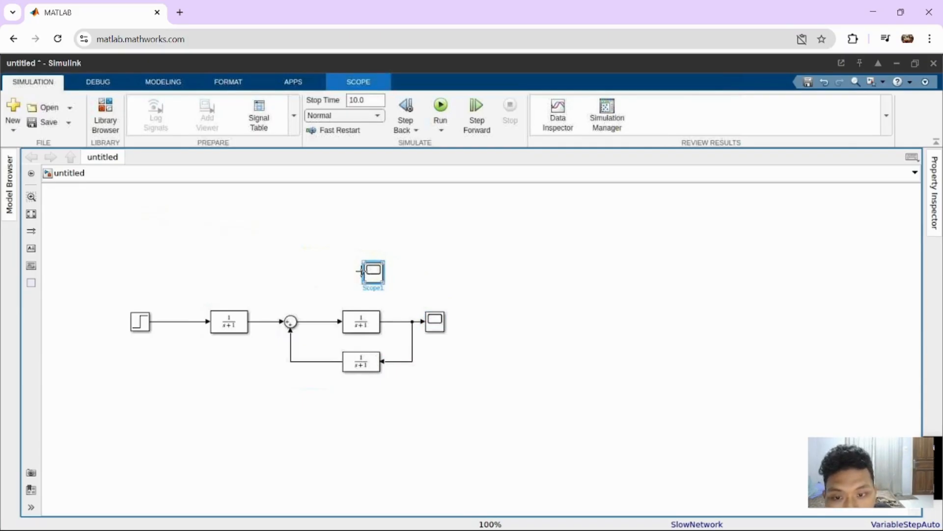
left_click_drag(359, 273, 320, 324)
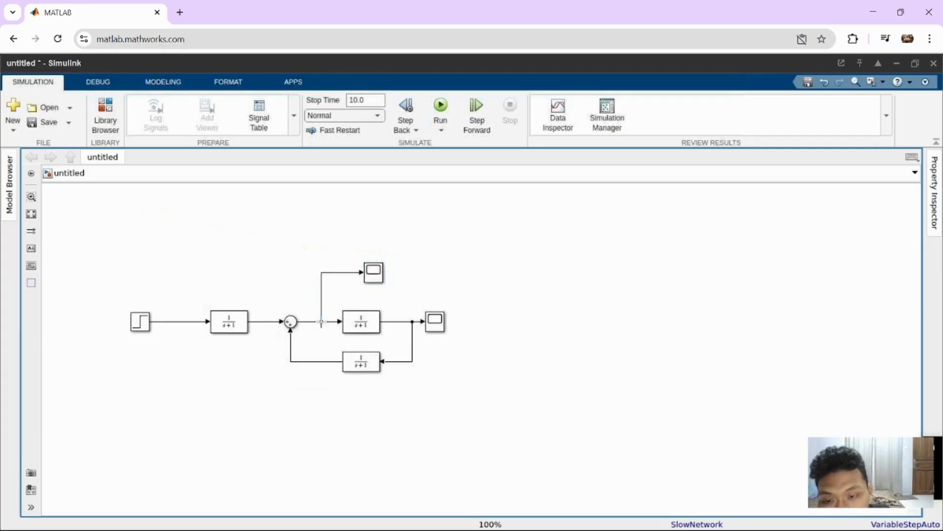
- Set the Sum block's list of signs to |+- so the feedback input is subtracted
left_click(292, 322)
left_click(292, 323)
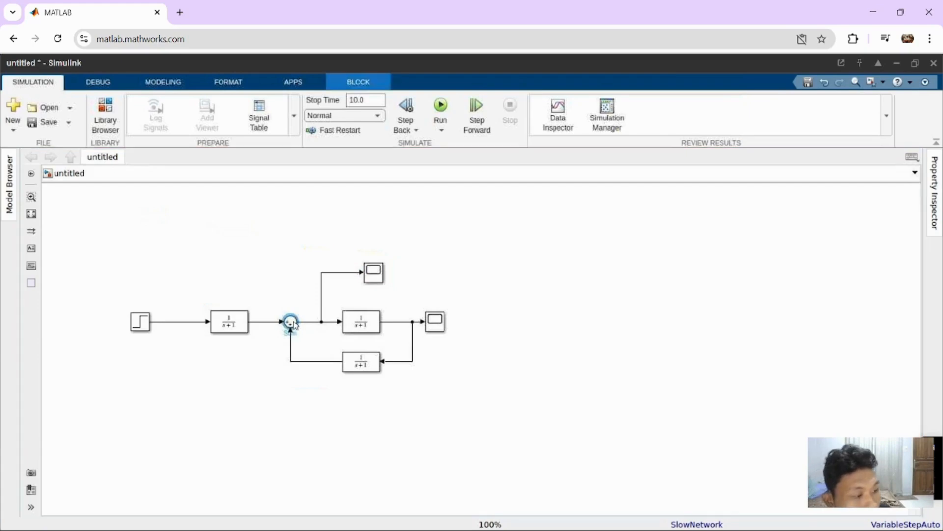
double_click(292, 322)
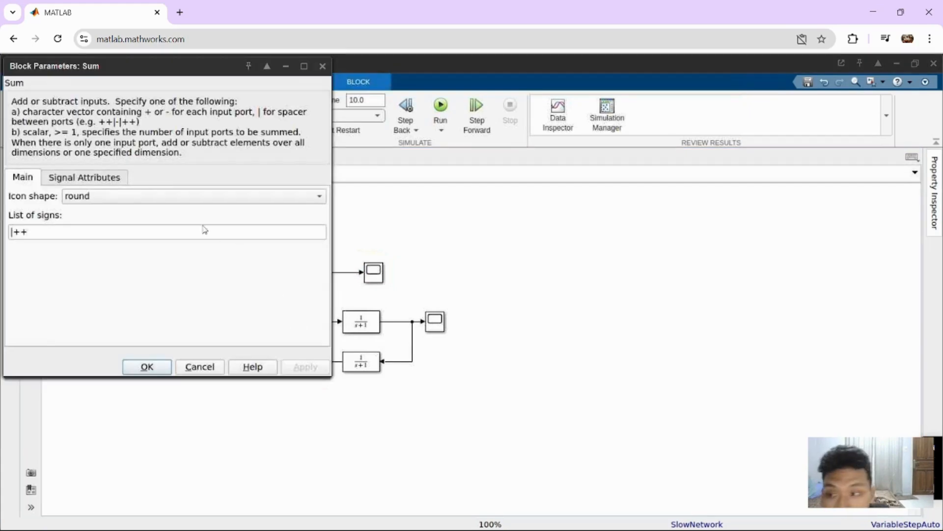
double_click(47, 231)
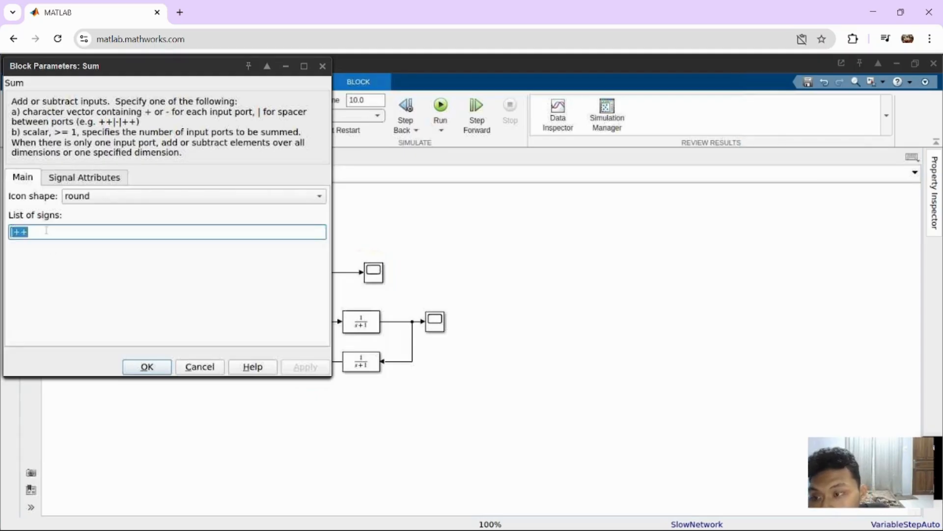
left_click(47, 231)
key("BackSpace")
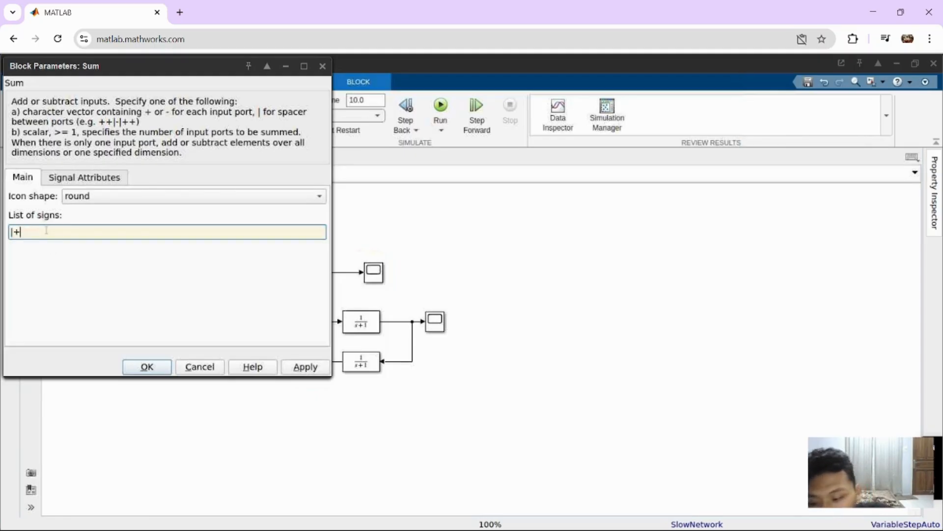
type("+")
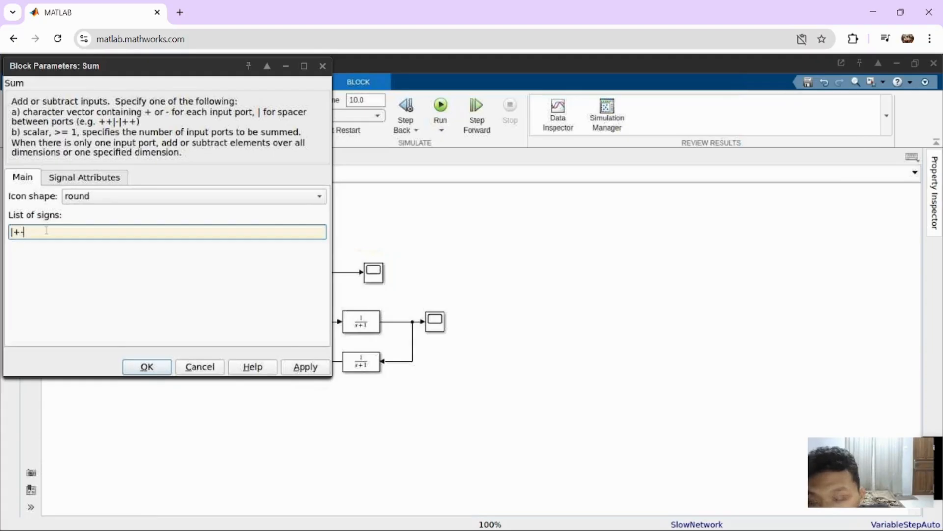
key("Return")
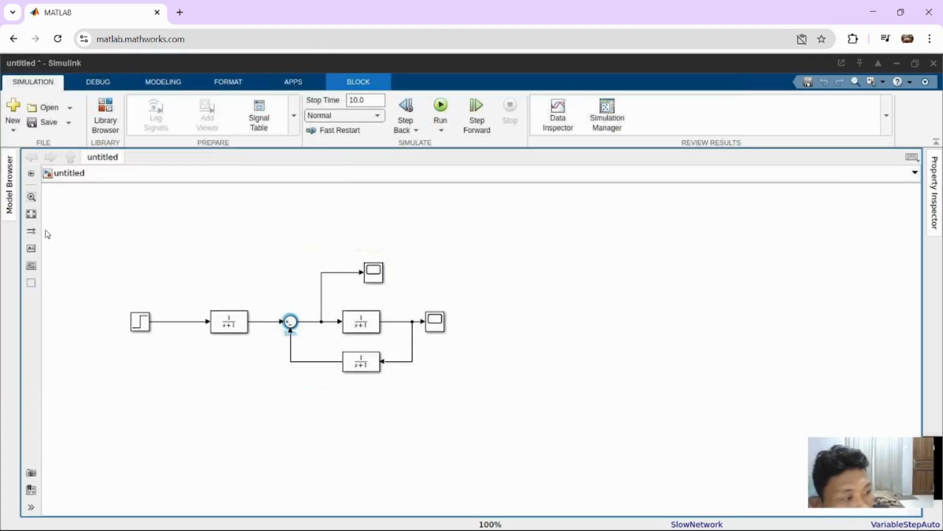
left_click(197, 375)
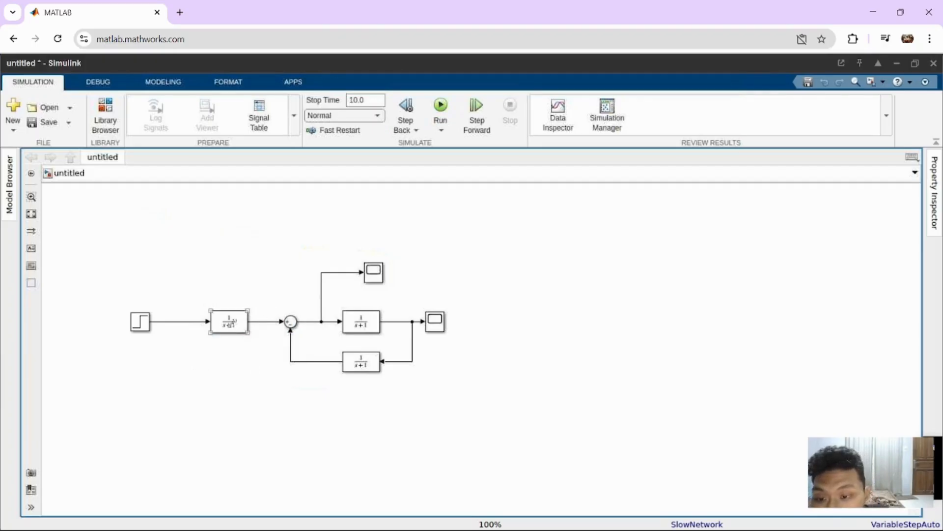
- Set the numerator coefficients of the Transfer Fcn between the Step and the Sum to [k2]
left_click(234, 327)
double_click(234, 327)
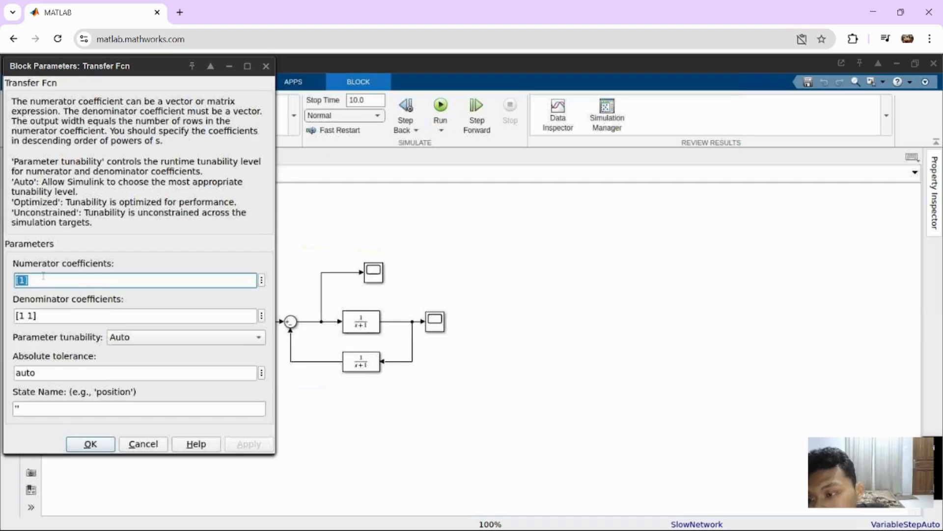
left_click(28, 278)
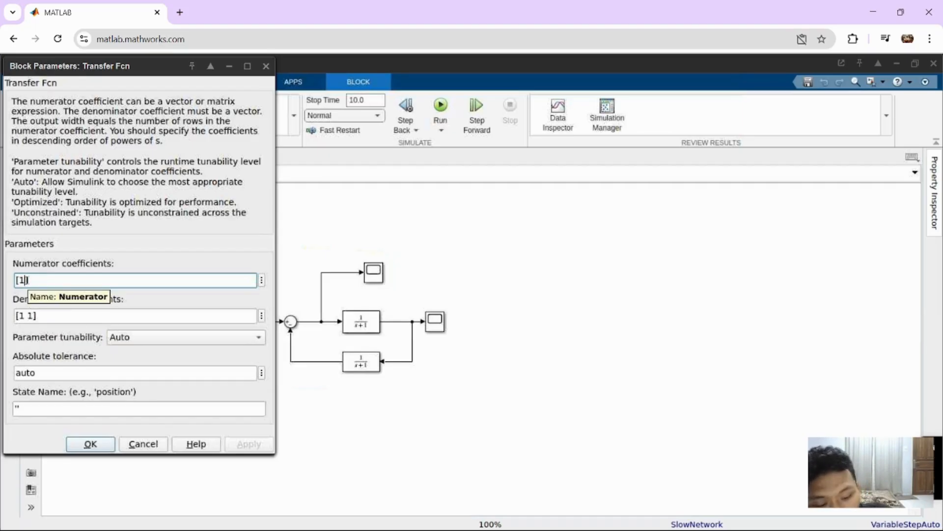
key("BackSpace")
type("k2")
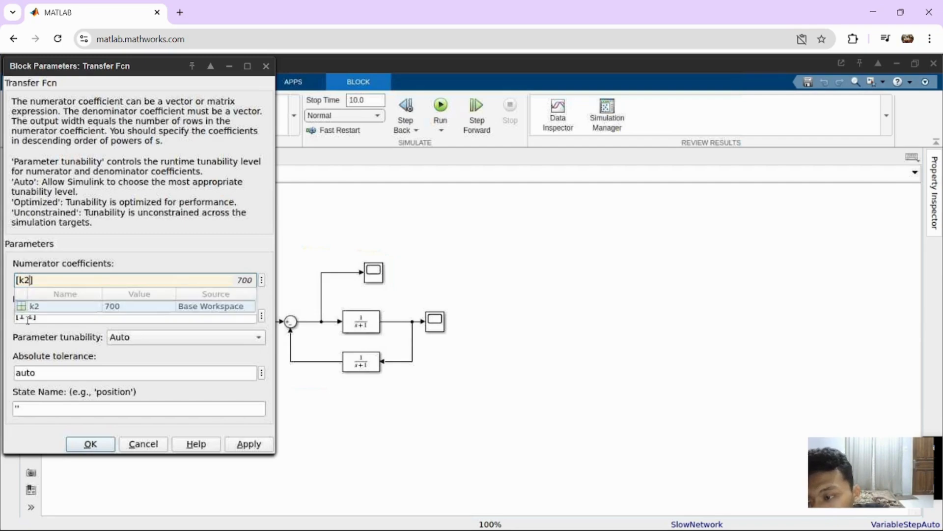
key("Right")
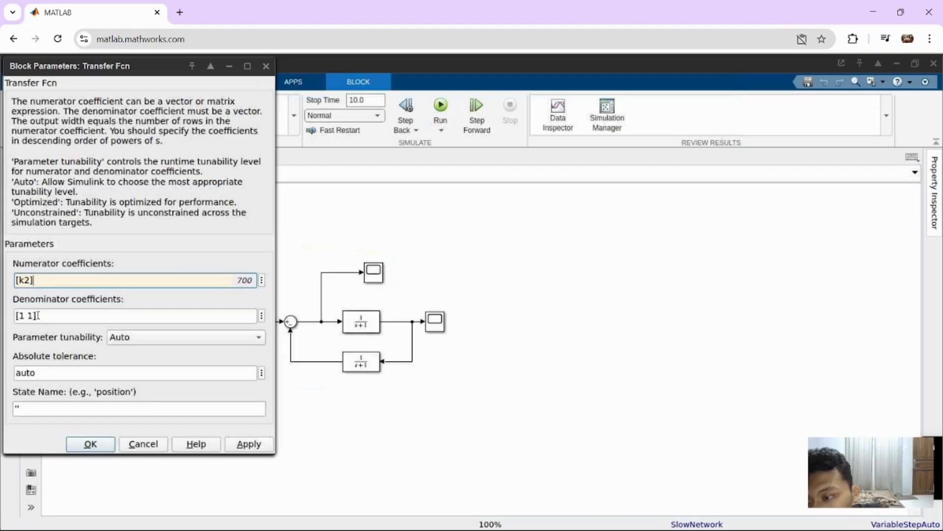
- Set the denominator coefficients of the Transfer Fcn between the Step and the Sum to [ms c1 (k1+k2)] and apply the block's parameters
left_click(38, 315)
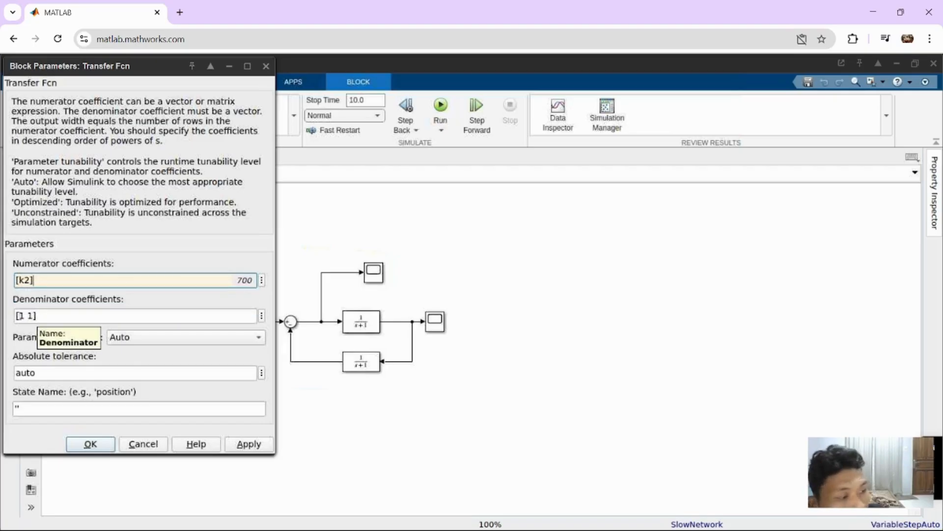
triple_click(26, 314)
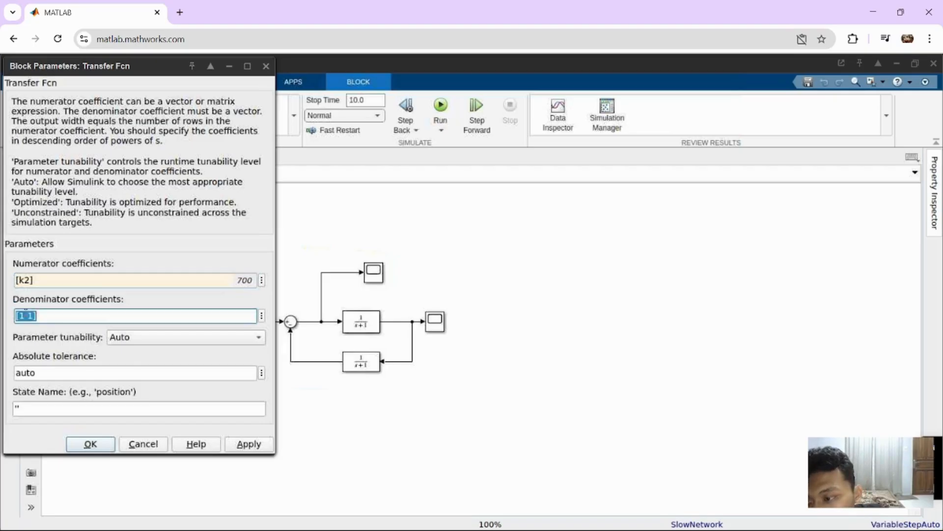
left_click(35, 316)
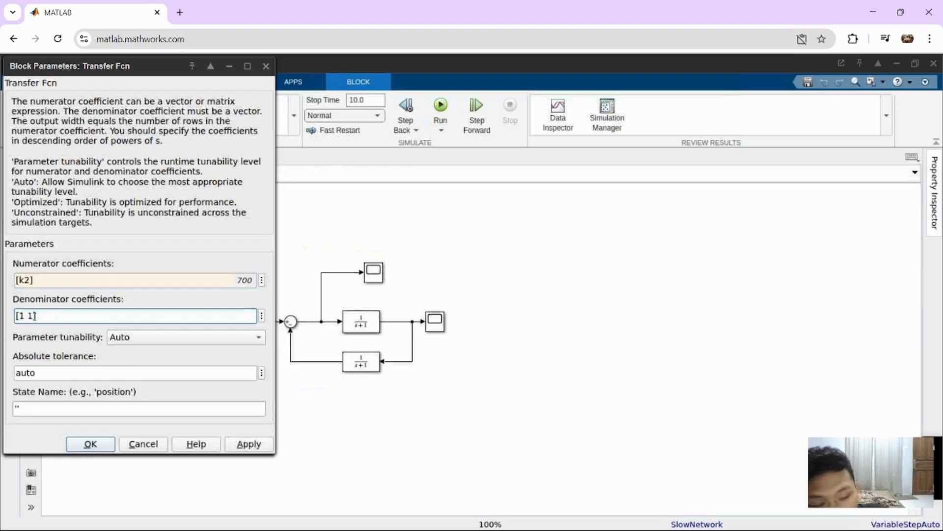
key("BackSpace")
key("BackSpace")
key("BackSpace")
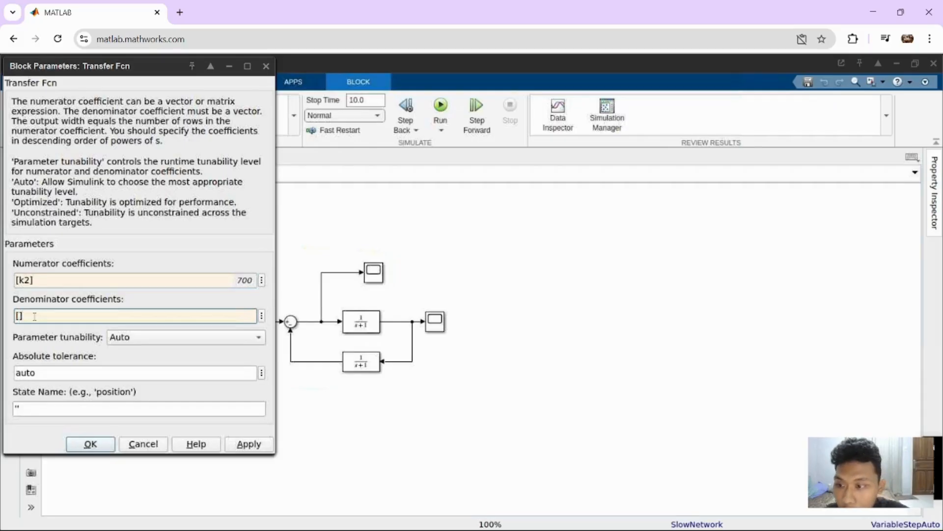
type("ms")
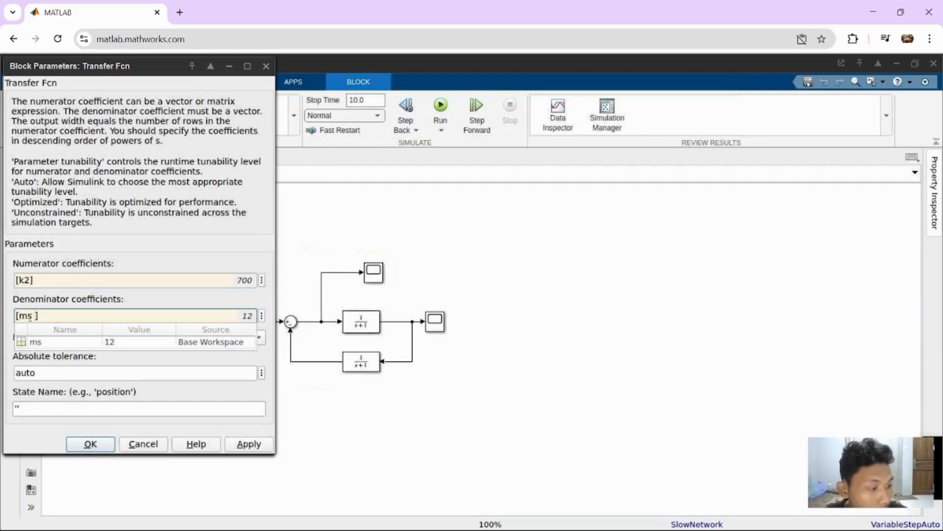
type(" c1")
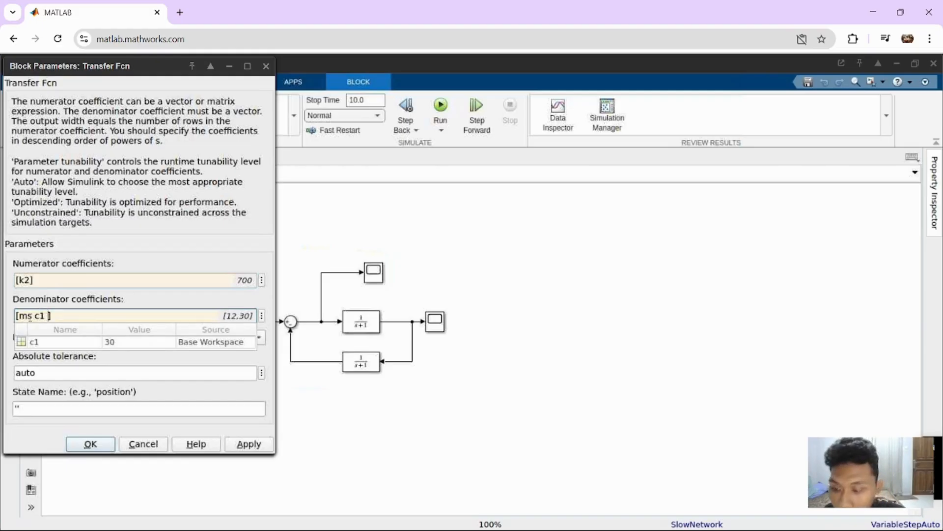
type(" (")
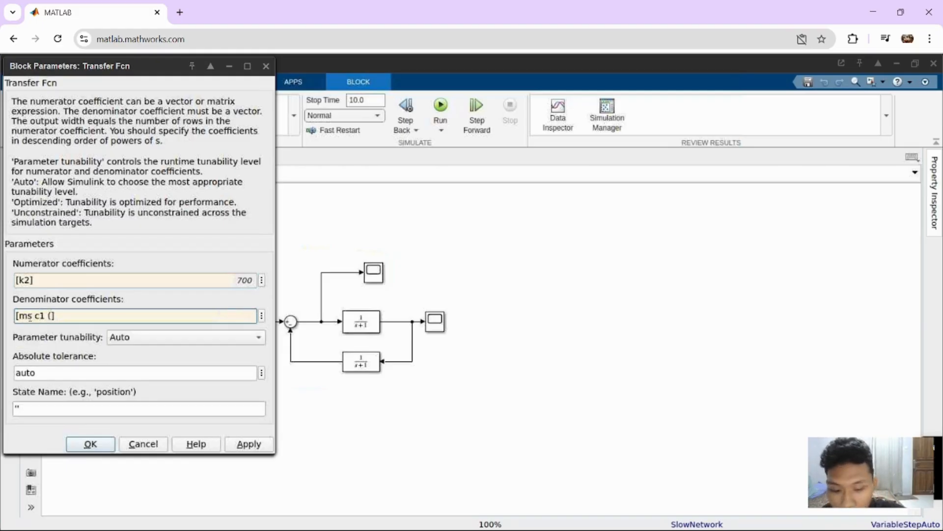
type("k1")
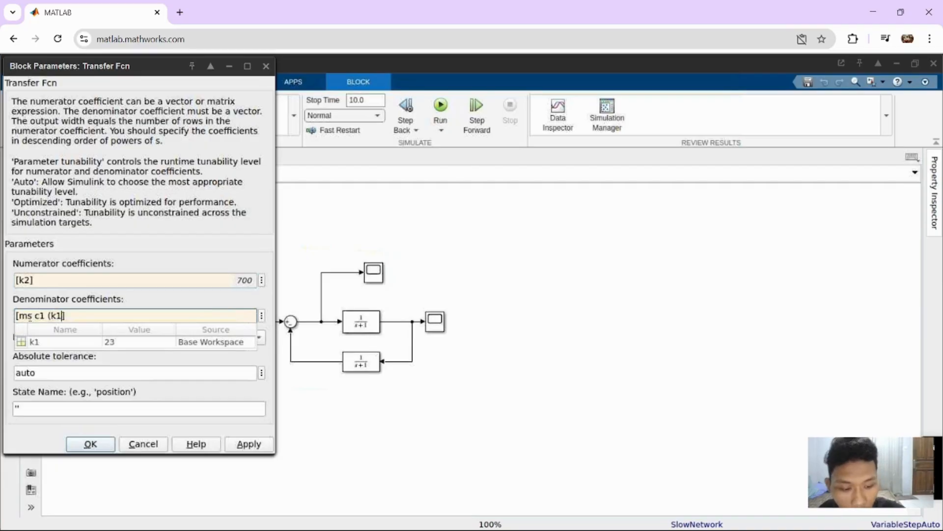
key("ctrl+a")
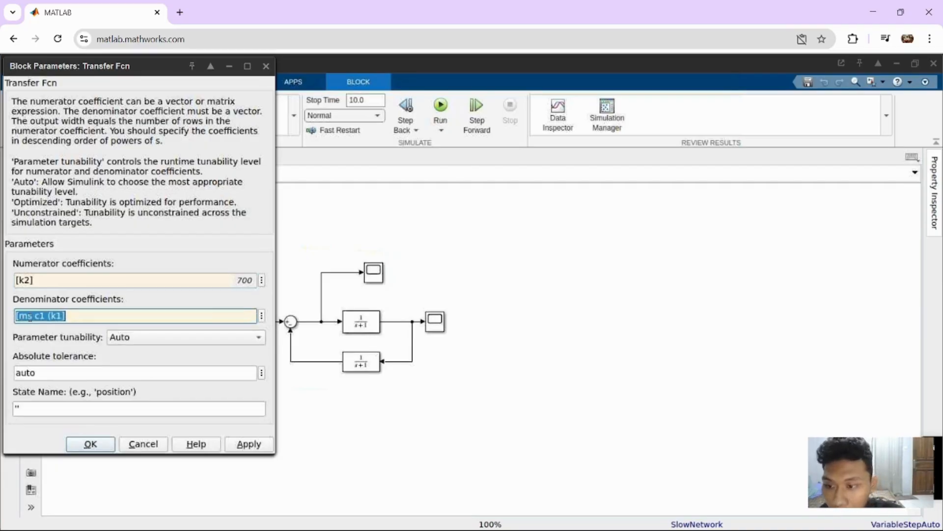
key("Left")
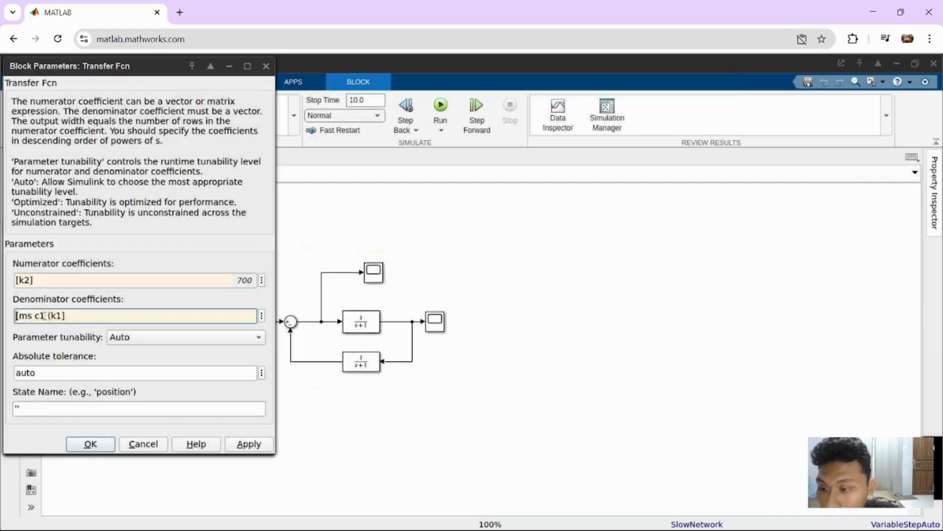
key("ctrl+a")
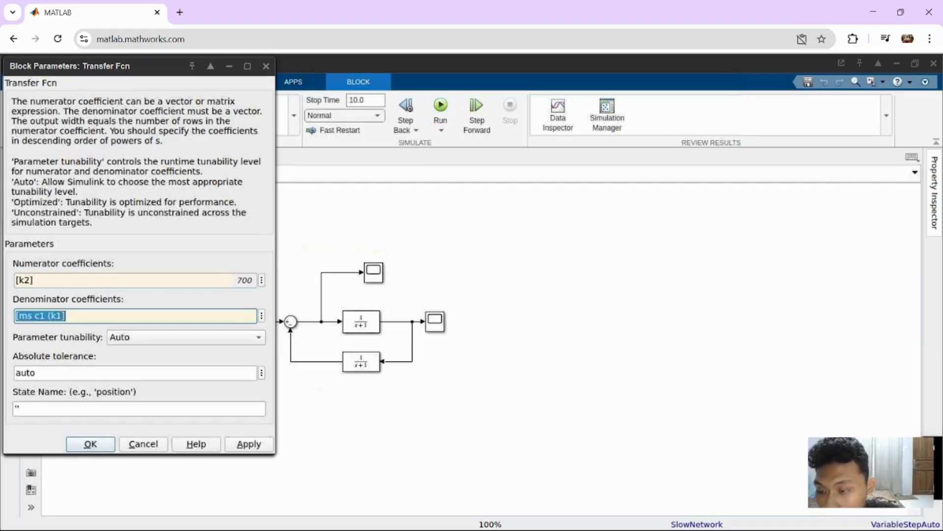
left_click(63, 315)
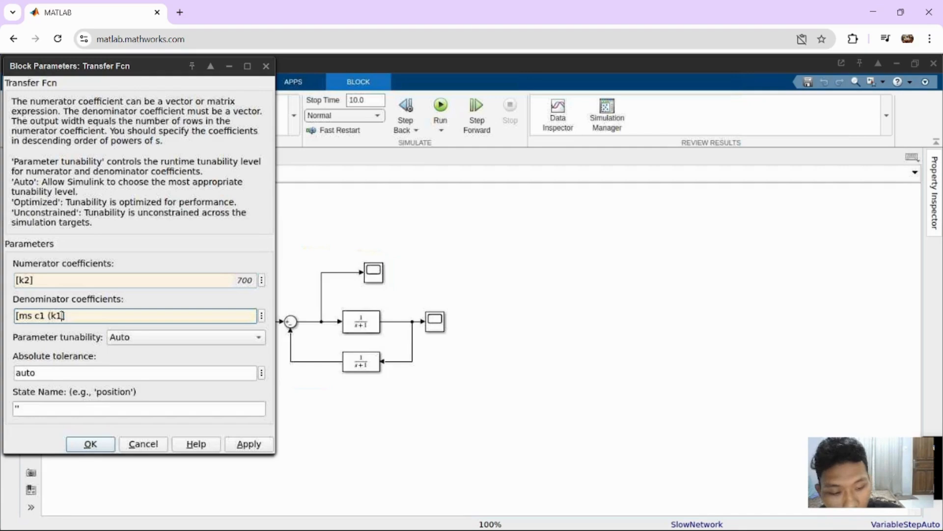
type("+k2")
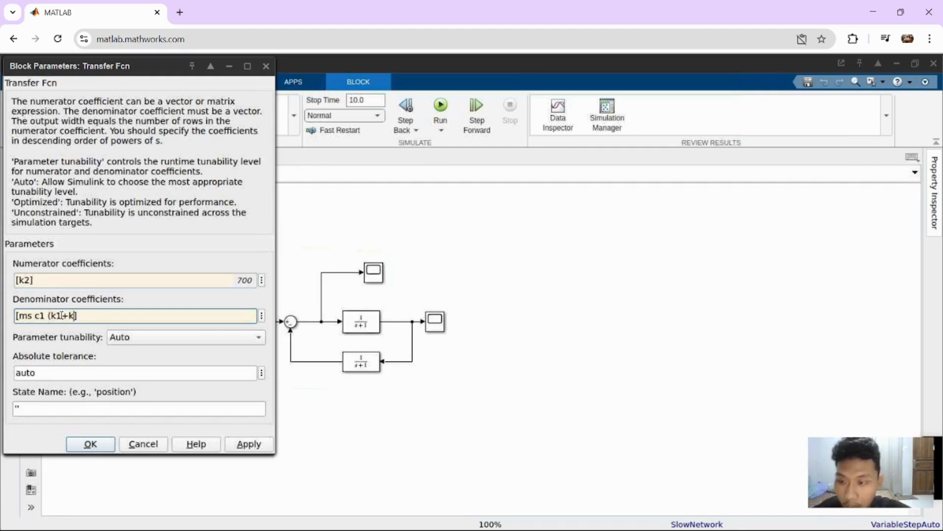
type(")")
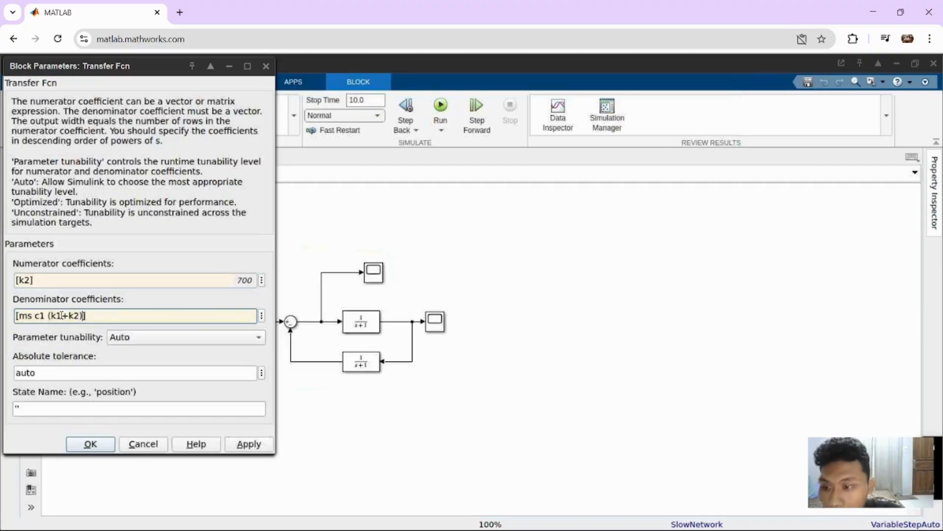
left_click(91, 443)
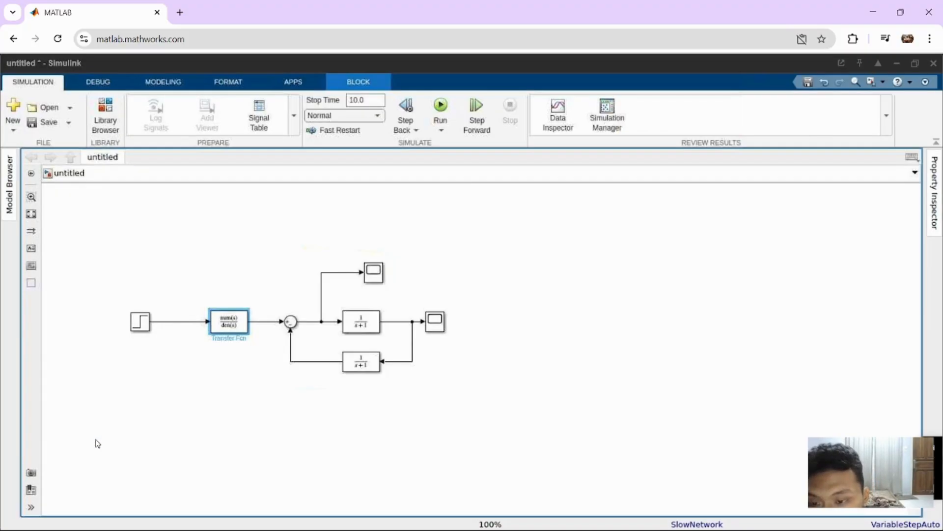
- Set the numerator coefficients of the forward Transfer Fcn after the Sum to [c1 k1]
double_click(372, 327)
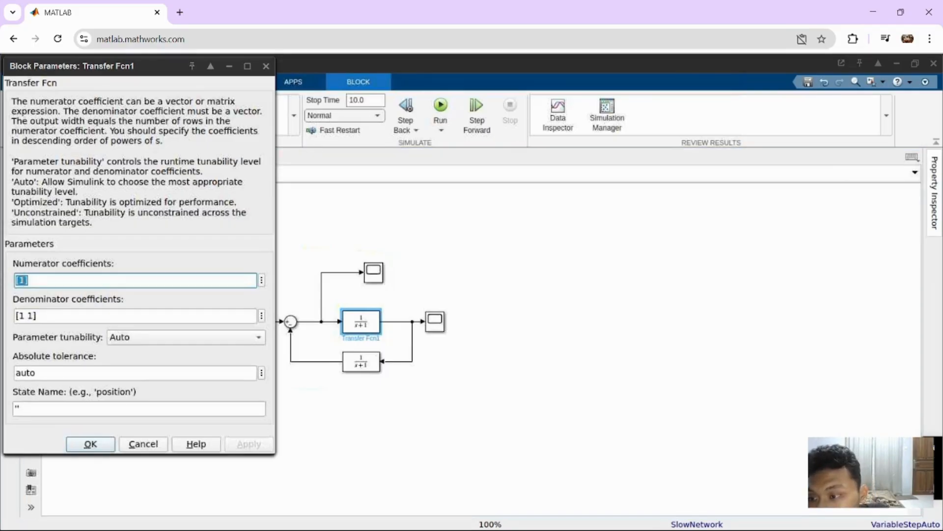
left_click(24, 280)
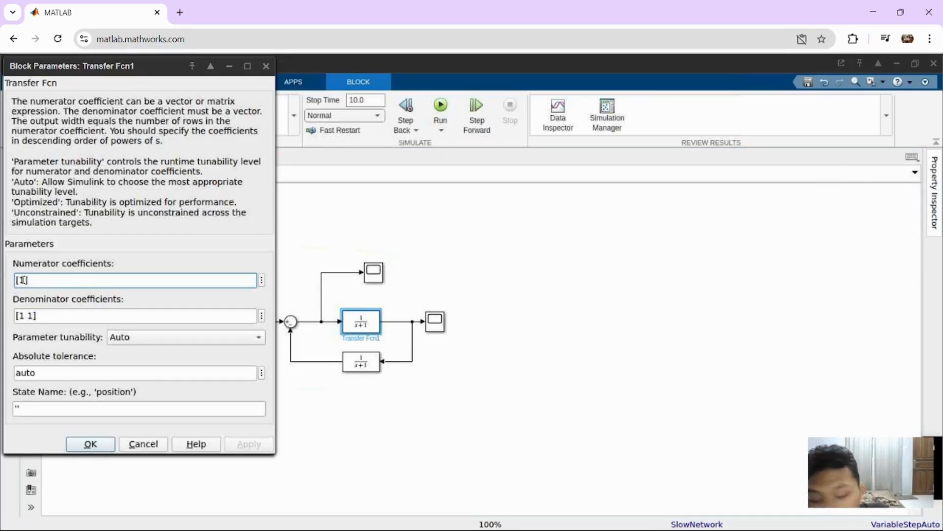
key("BackSpace")
type("c1")
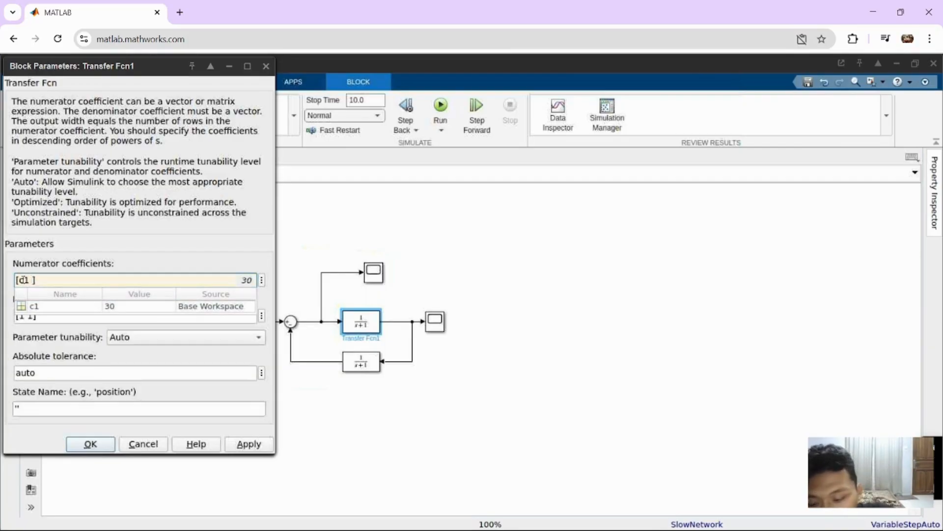
type(" k")
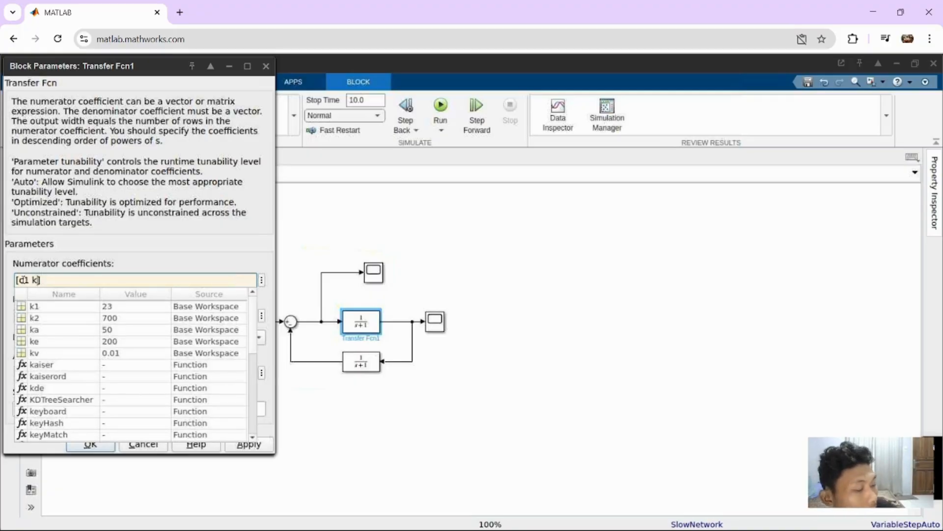
type("1")
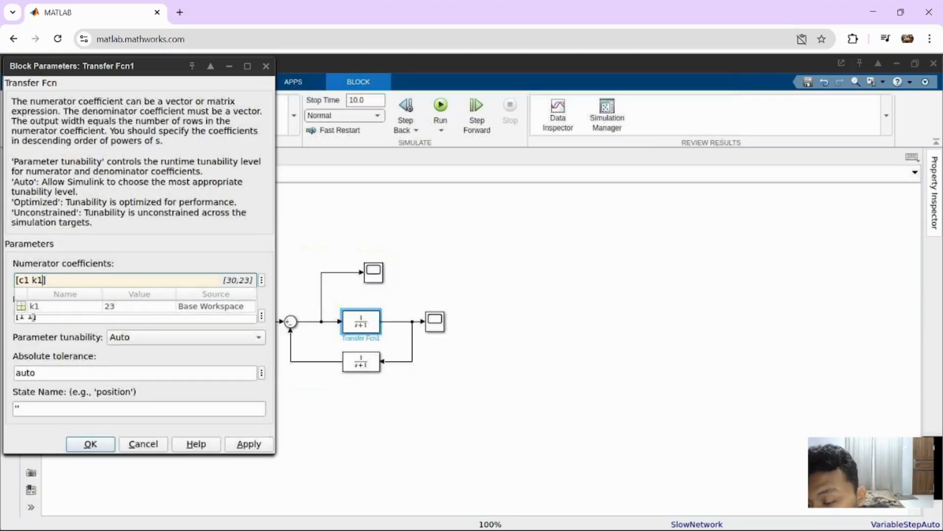
- Set the denominator coefficients of the forward Transfer Fcn after the Sum to [mc c1 k1] and apply the block's parameters
left_click(33, 317)
key("Tab")
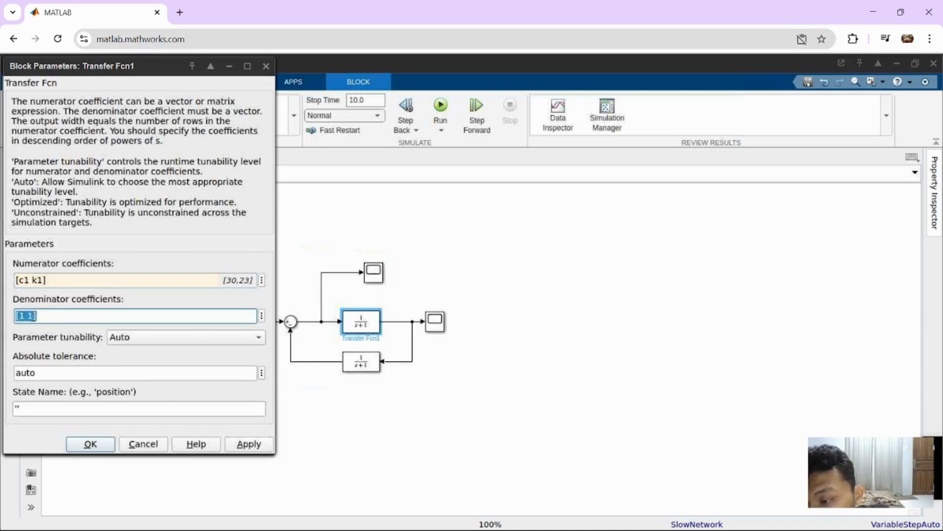
left_click(33, 315)
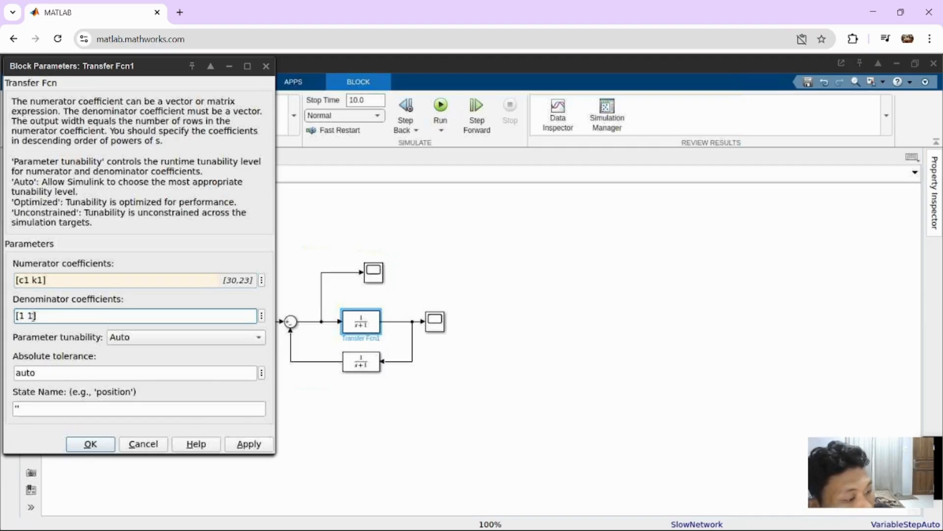
key("BackSpace")
key("BackSpace")
key("BackSpace")
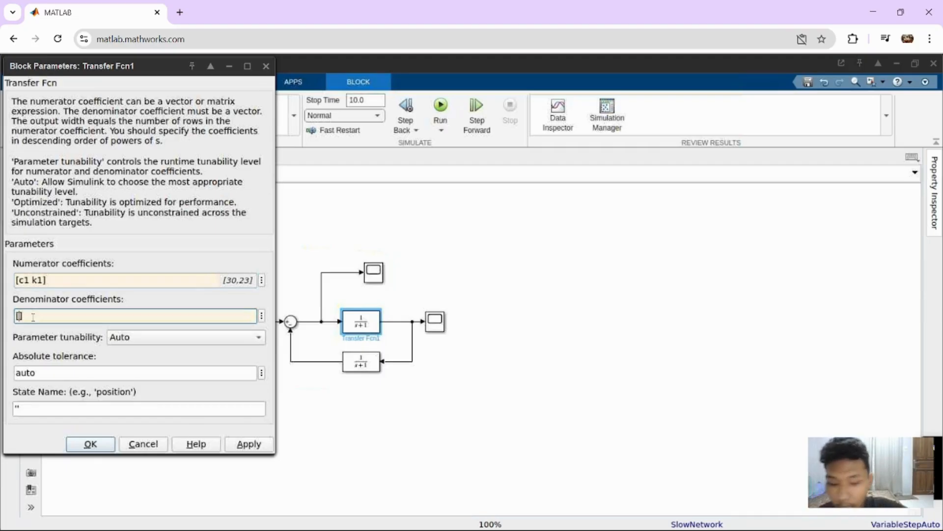
type("mc")
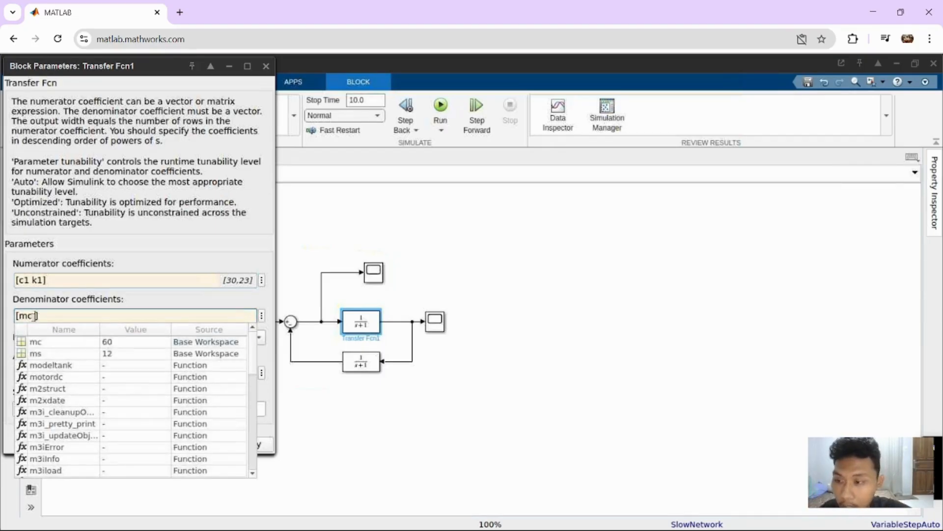
type(" c1")
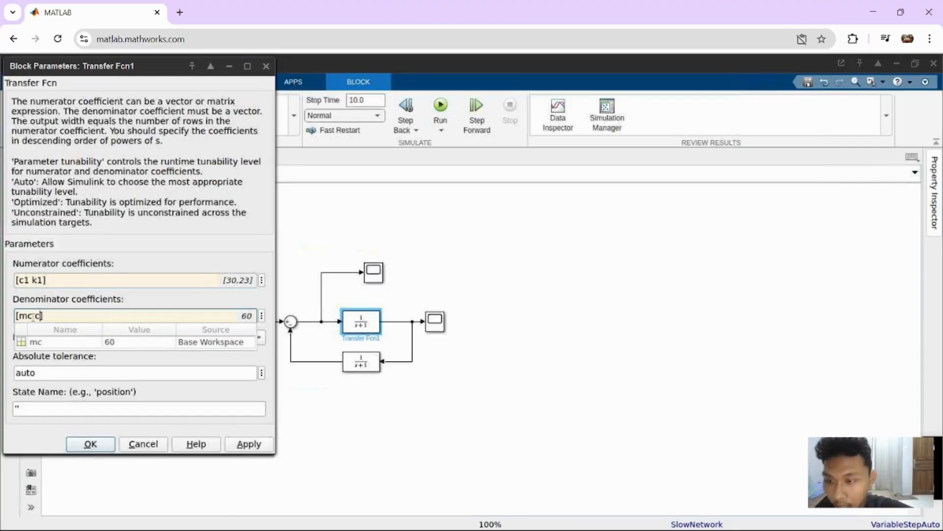
type(" k1")
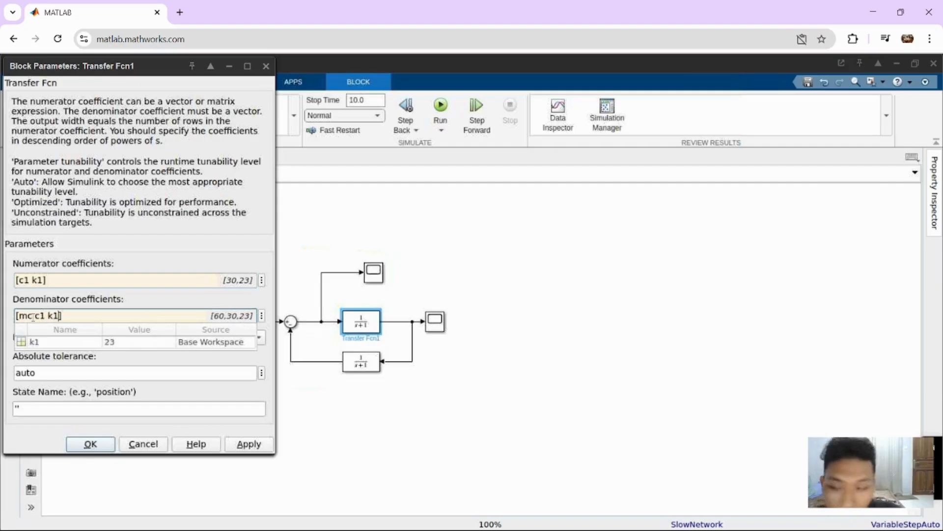
key("ctrl+a")
key("Return")
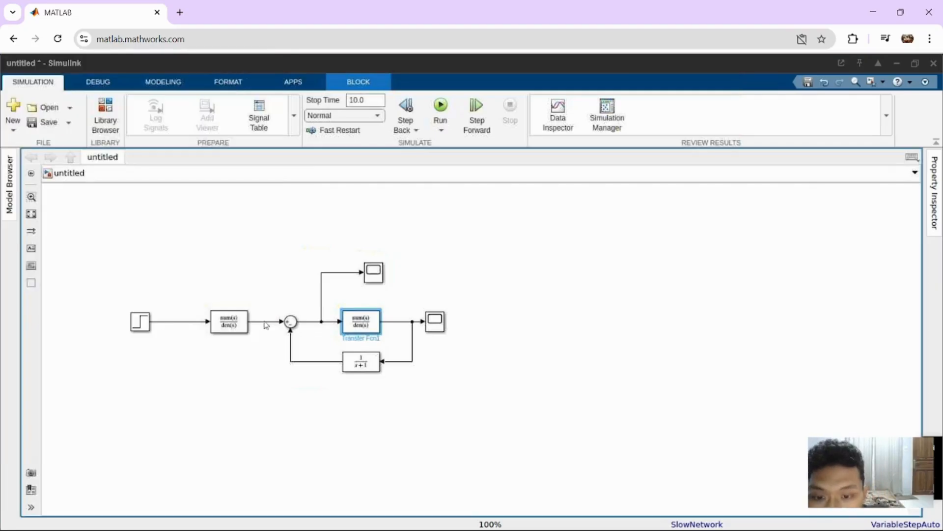
left_click(356, 370)
double_click(356, 370)
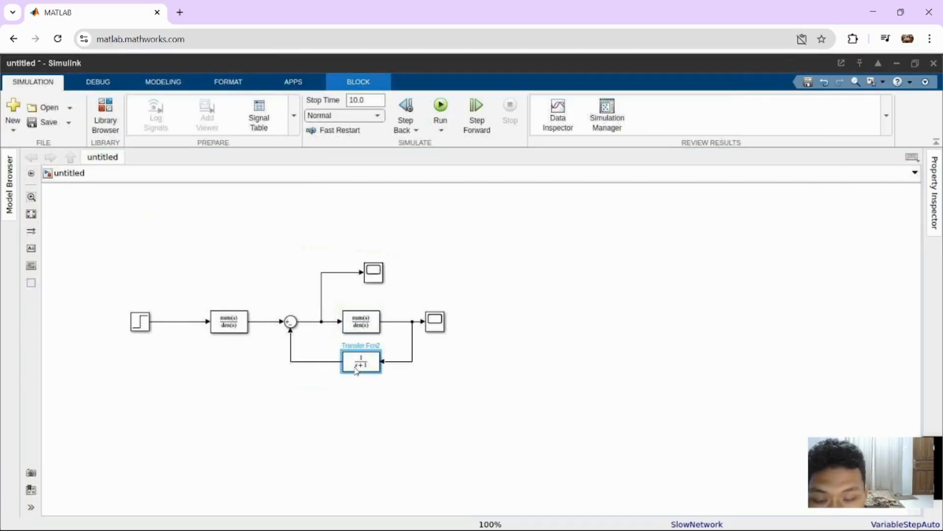
double_click(357, 370)
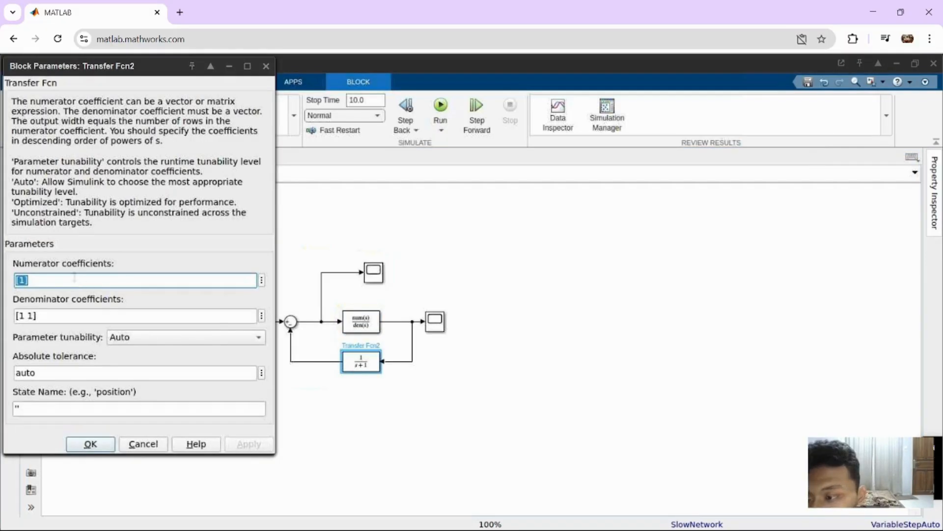
key("Escape")
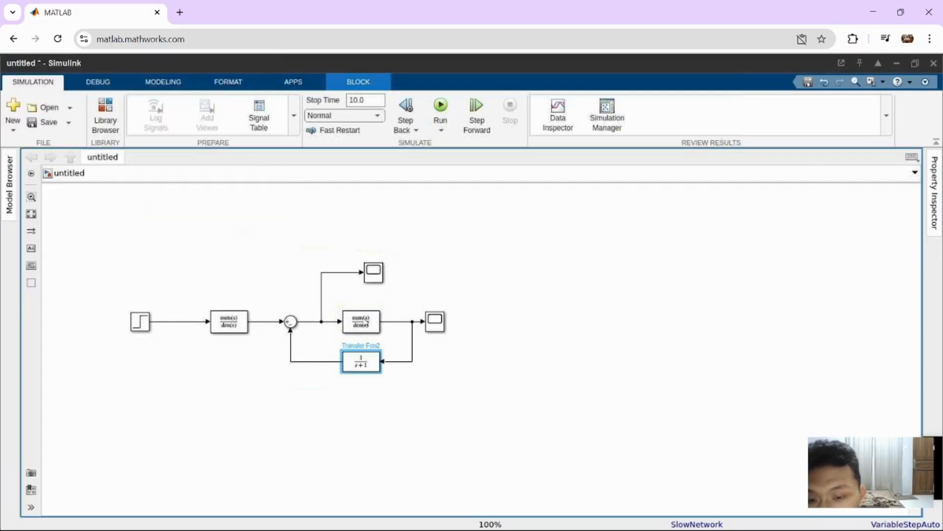
- Set the numerator coefficients of the feedback Transfer Fcn below the forward row to [c1 k1]
double_click(361, 363)
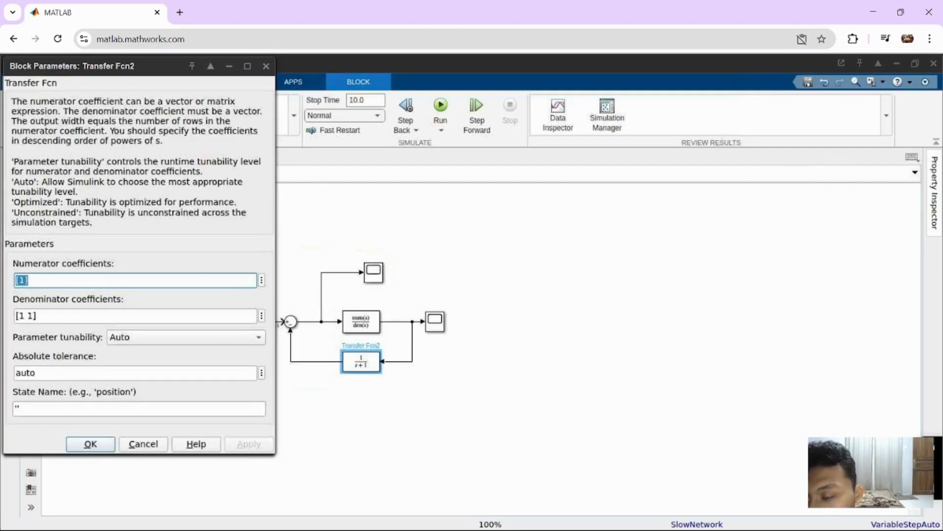
left_click(26, 279)
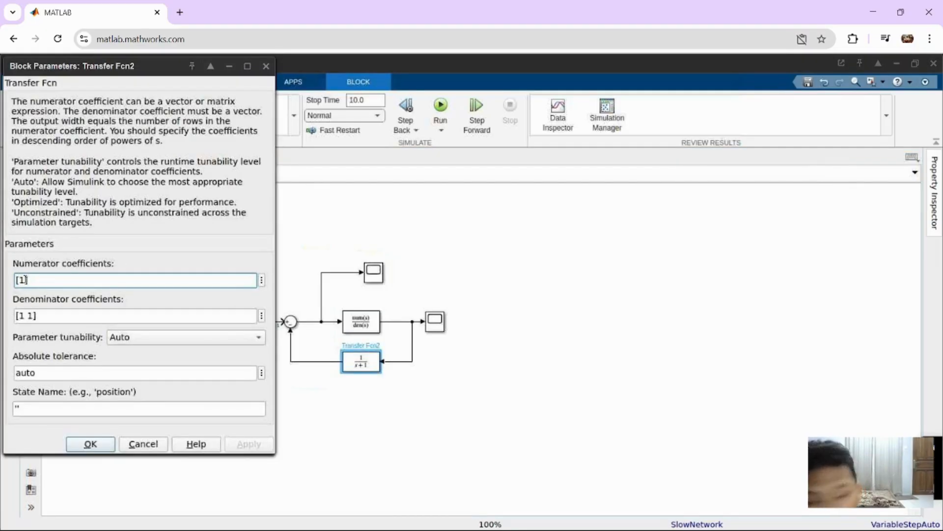
key("BackSpace")
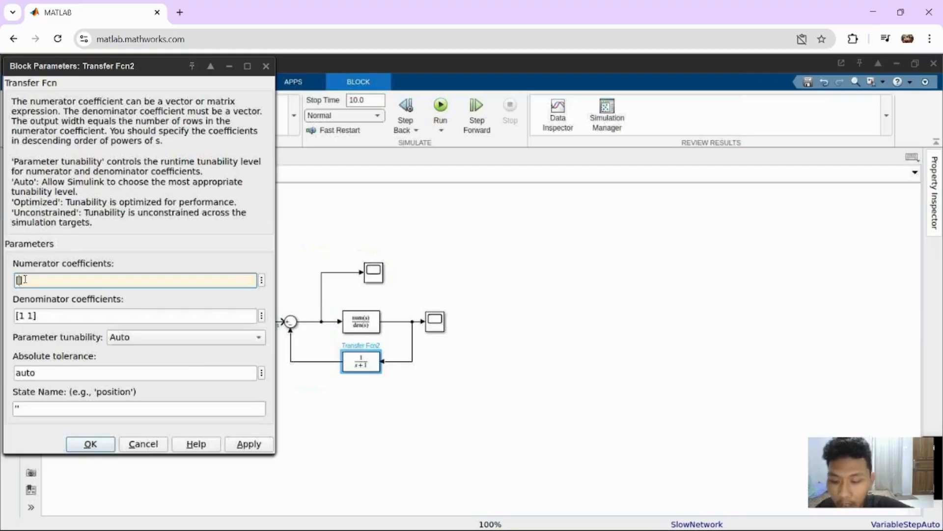
type("c1")
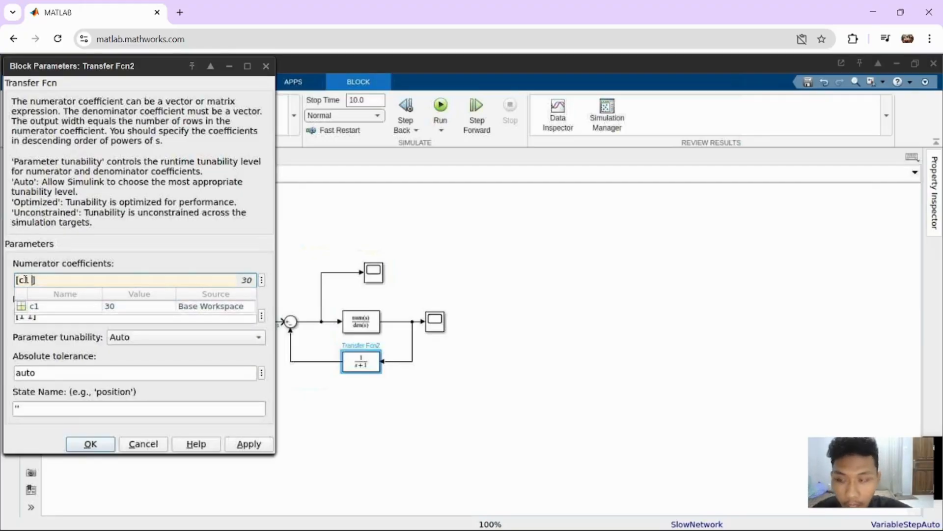
type(" k1")
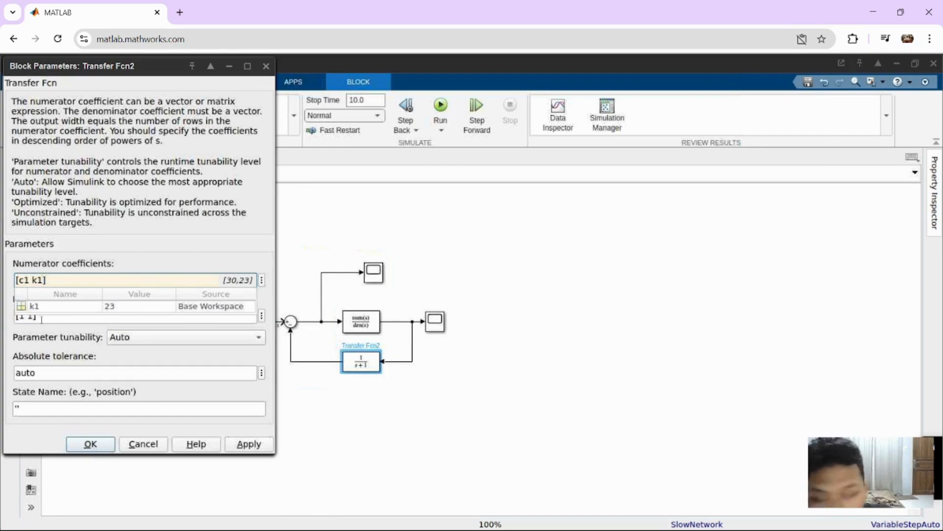
- Set the denominator coefficients of the feedback Transfer Fcn below the forward row to [ms c1 (k1+k2)] and apply the block's parameters
left_click(41, 320)
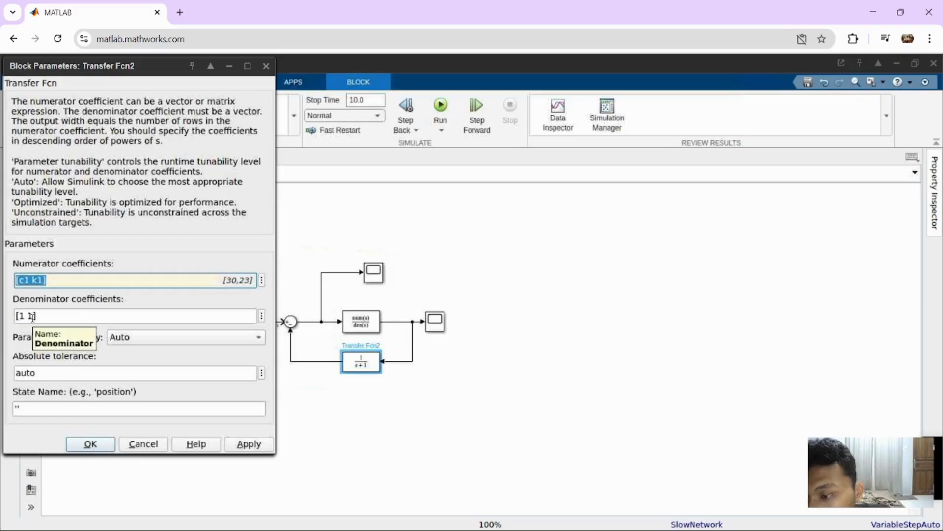
left_click(32, 316)
left_click(32, 316)
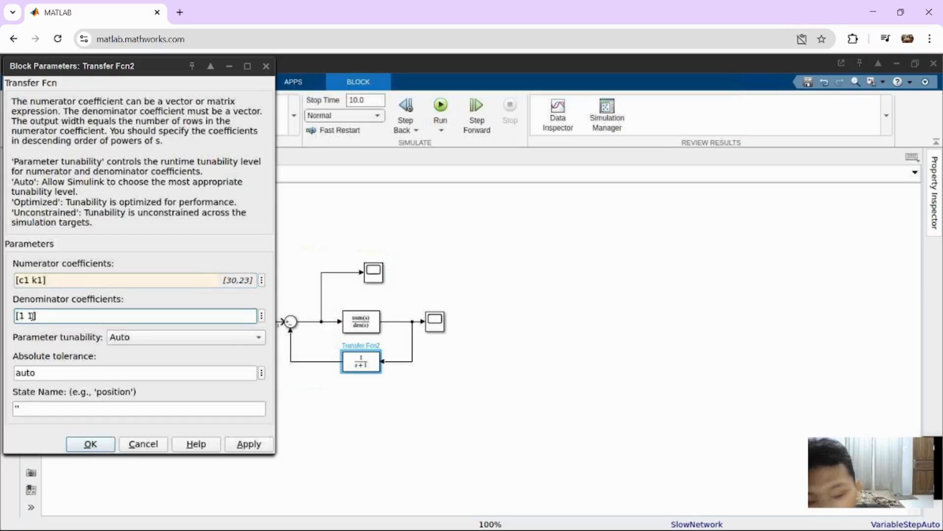
key("BackSpace")
key("BackSpace")
key("BackSpace")
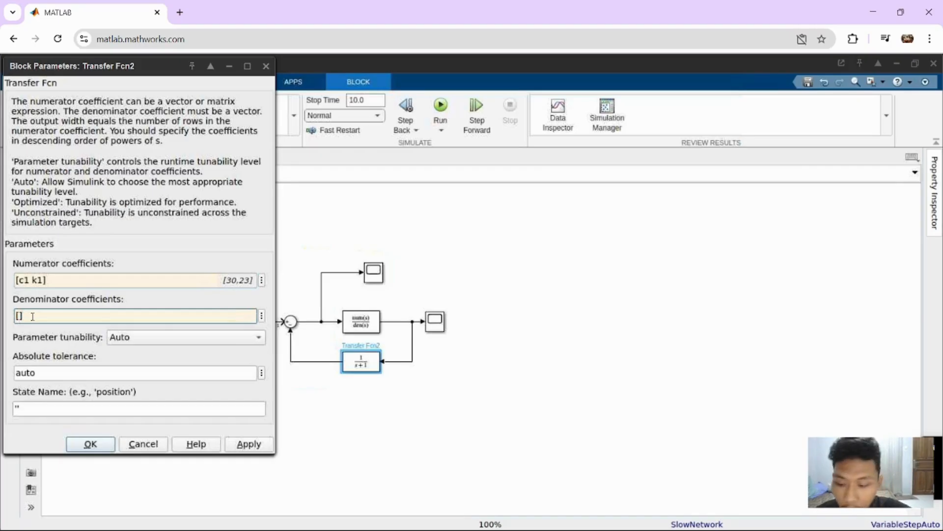
type("ms")
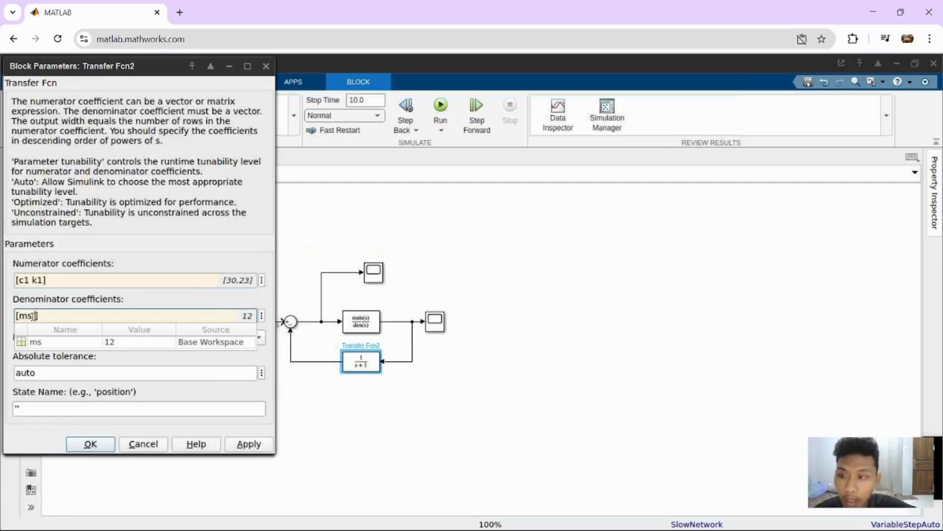
type(" c1")
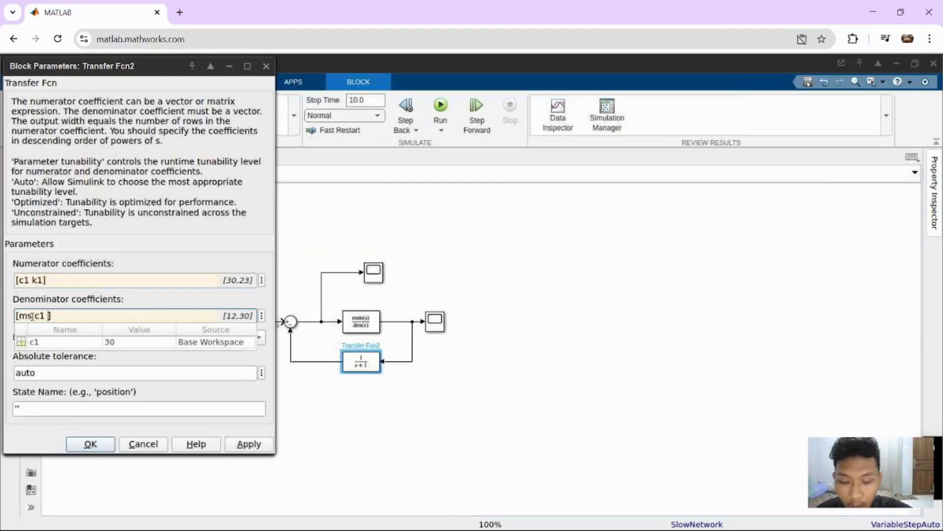
type(" (")
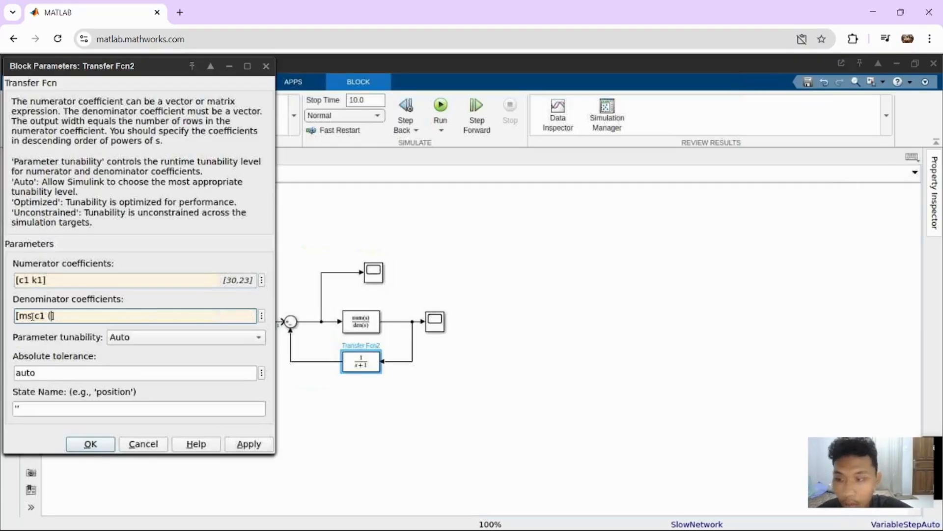
type("k1")
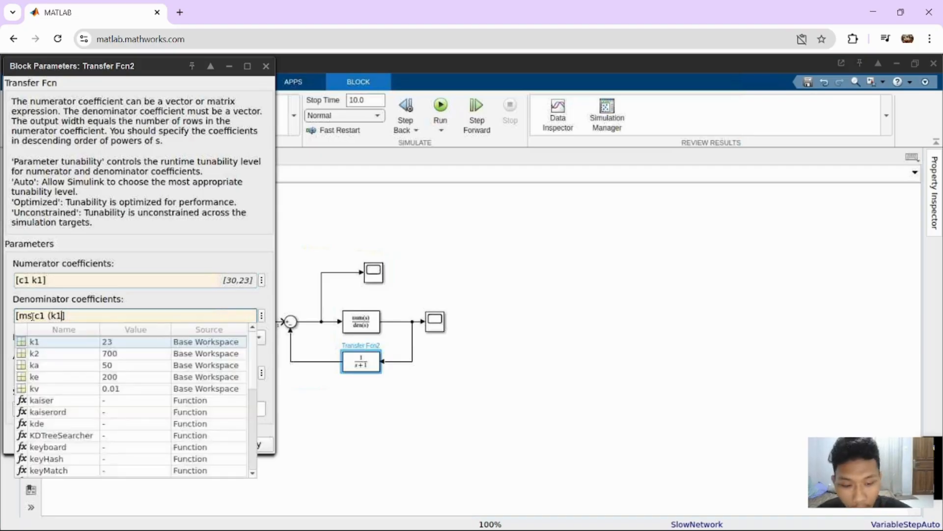
type("+")
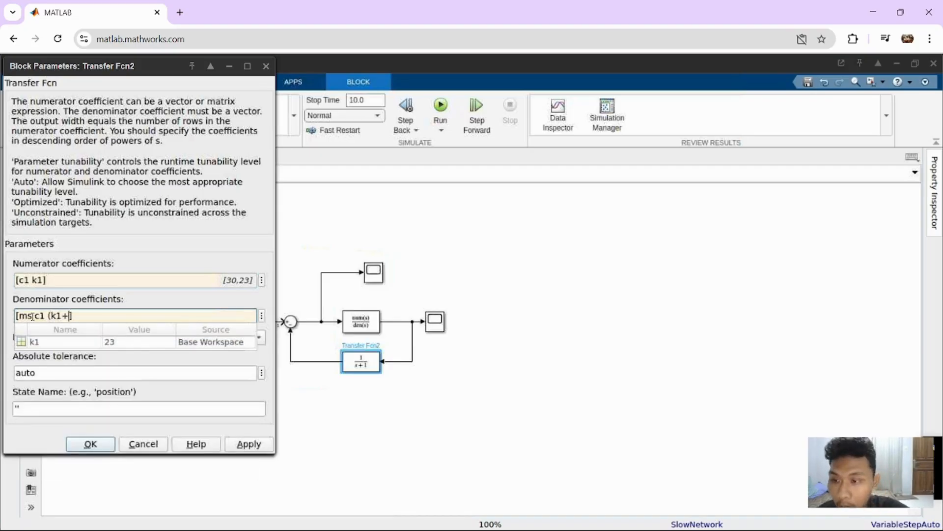
type("k2")
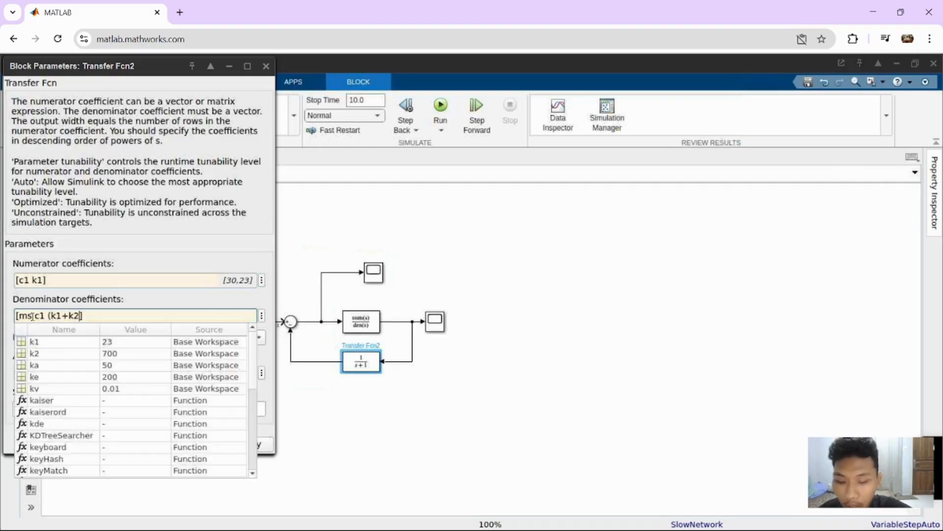
type(")")
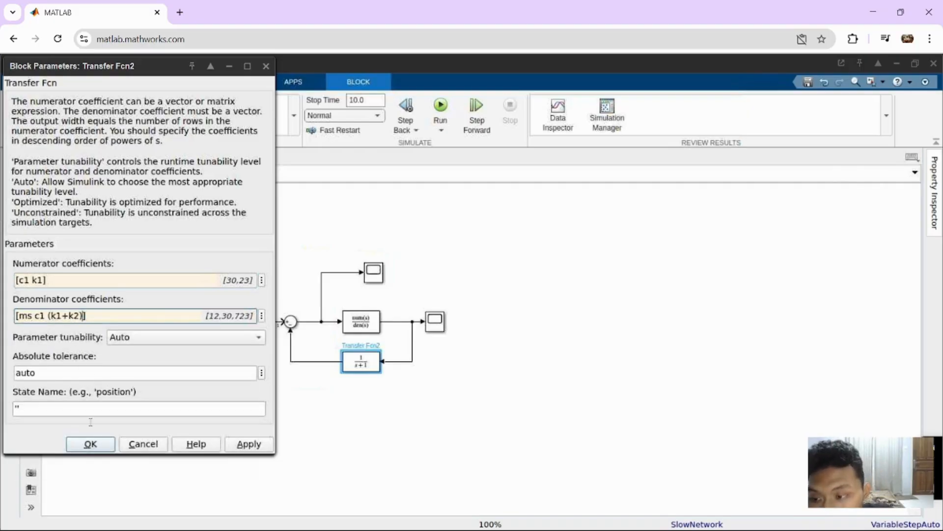
left_click(93, 445)
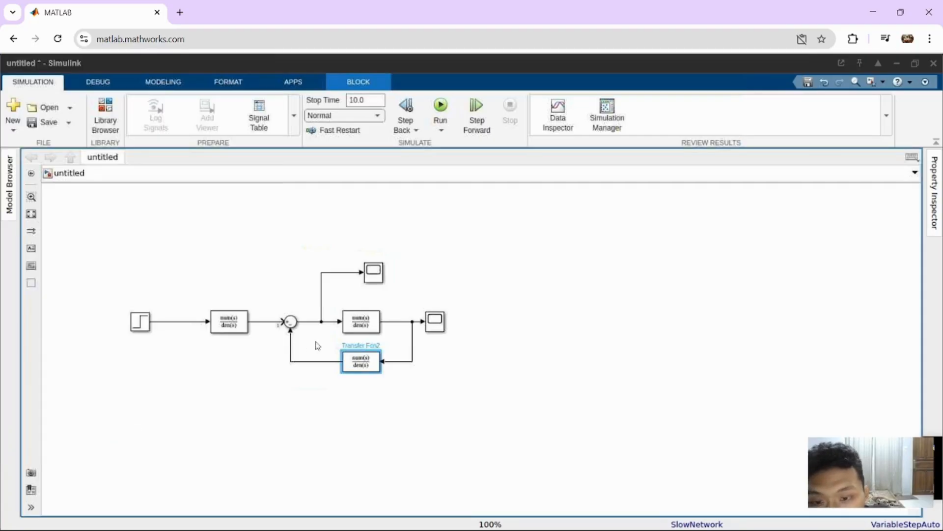
- Review the numerator and denominator coefficients of the two Transfer Fcn blocks in the forward row
double_click(362, 324)
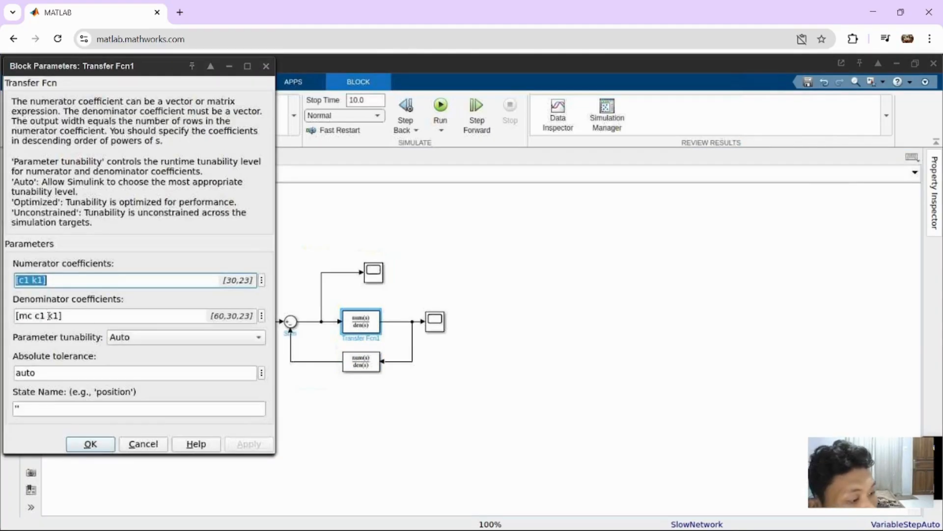
left_click(318, 426)
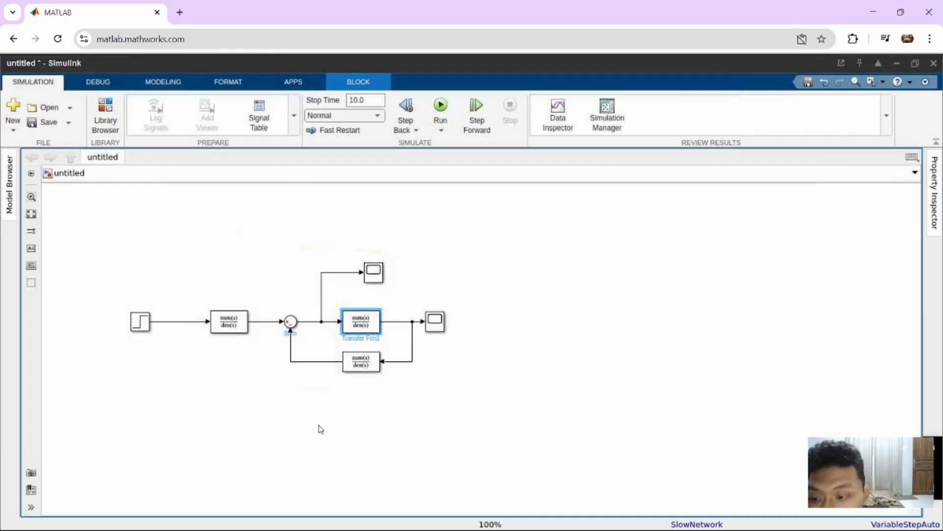
double_click(238, 327)
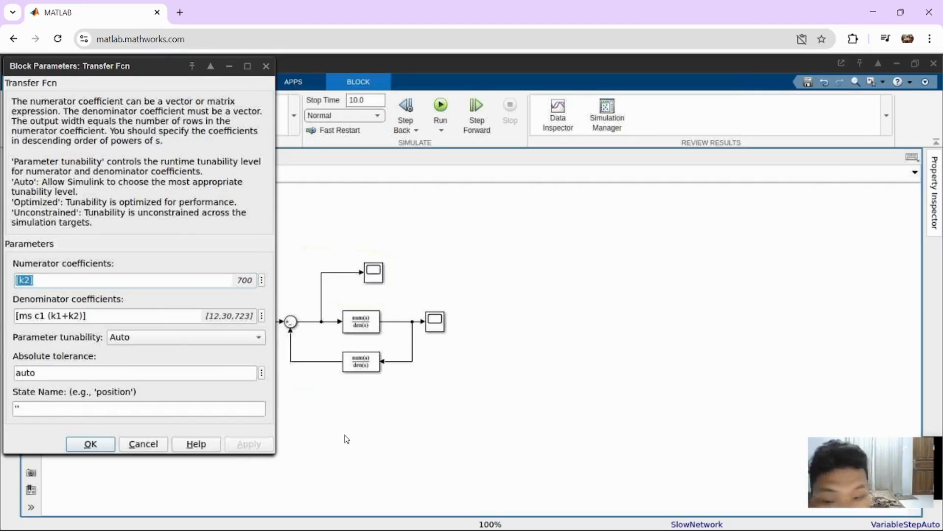
key("Return")
- Set the final value of the Step block to 30 and apply its parameters
left_click(142, 324)
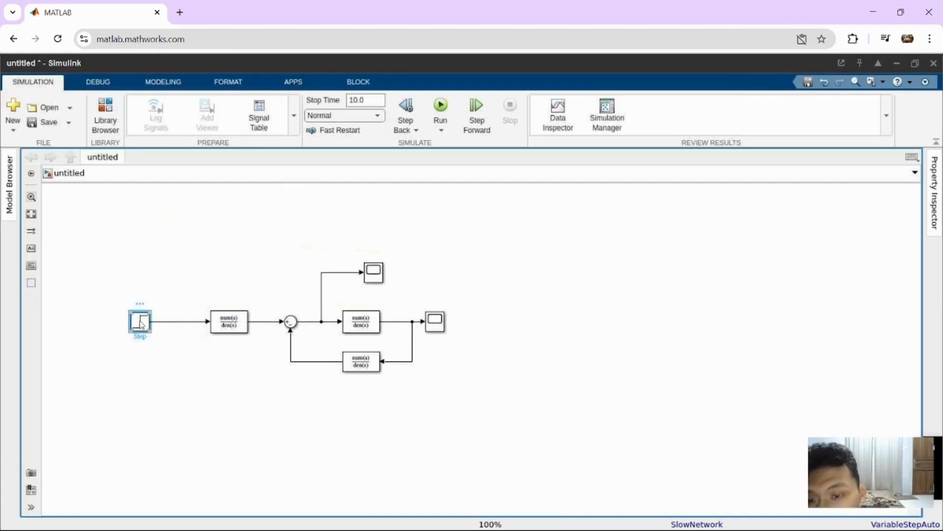
double_click(142, 324)
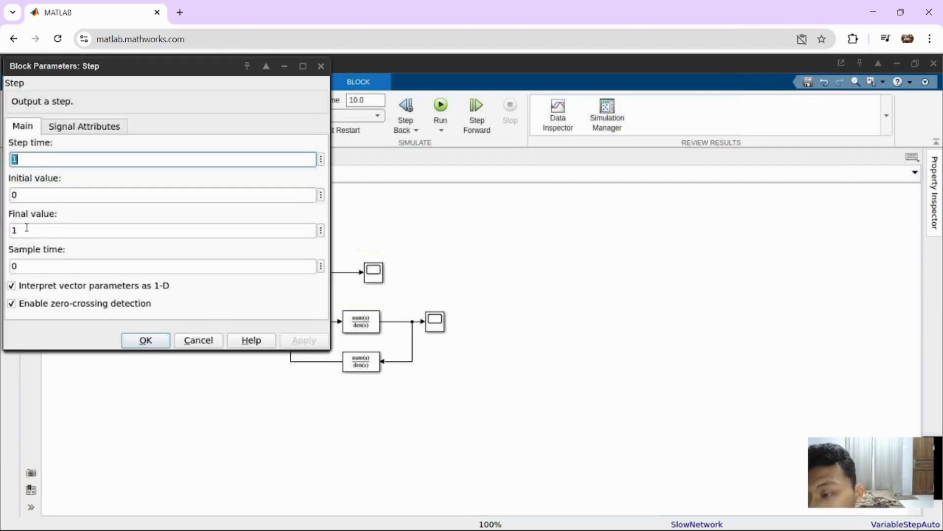
left_click(26, 227)
type("30")
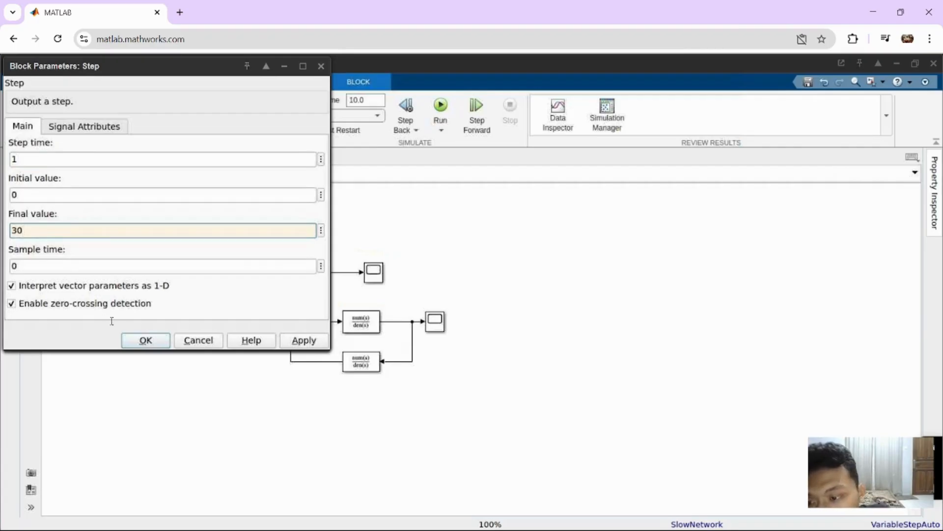
left_click(131, 343)
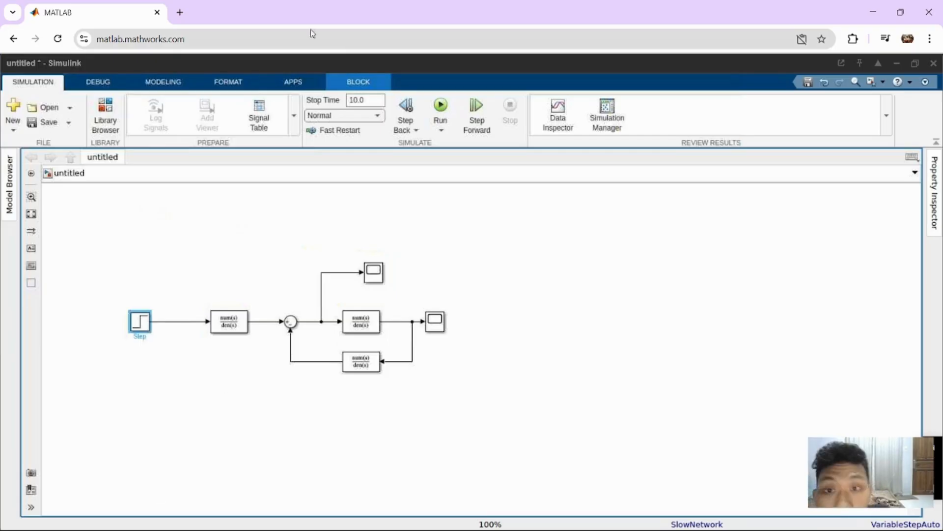
- Run the simulation and view the Sum output's response in the upper Scope at full size
left_click(441, 106)
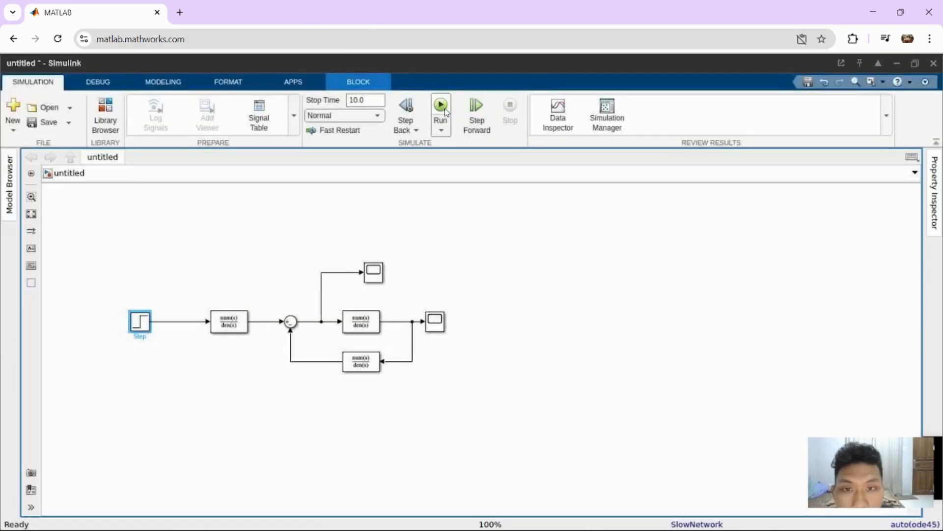
left_click(377, 274)
double_click(377, 273)
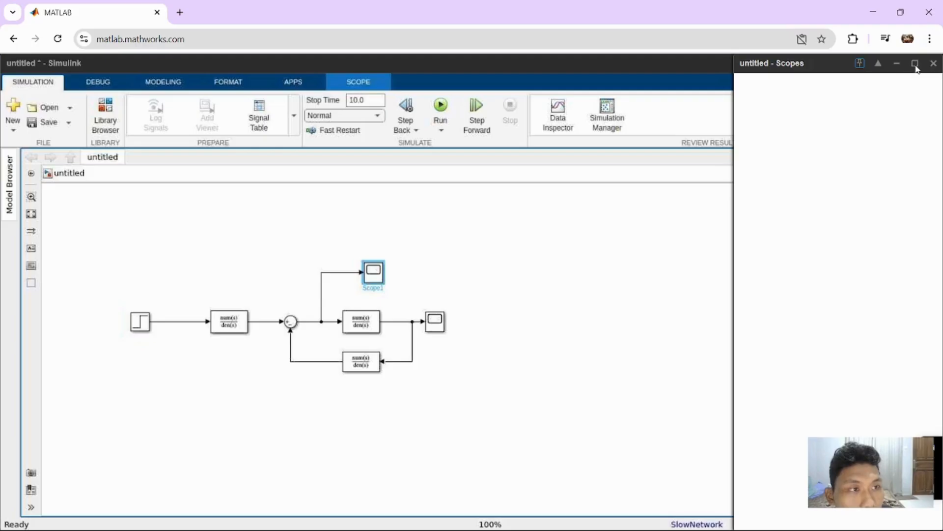
left_click(915, 64)
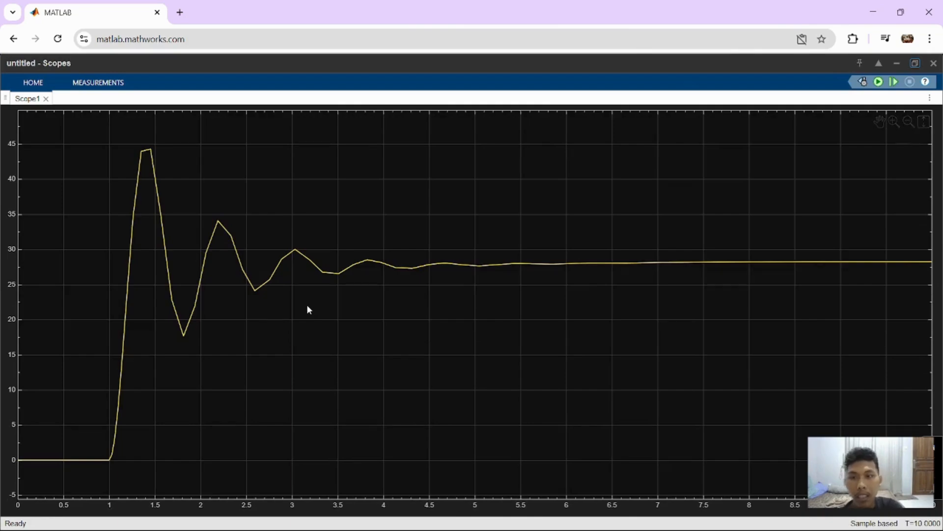
left_click(897, 64)
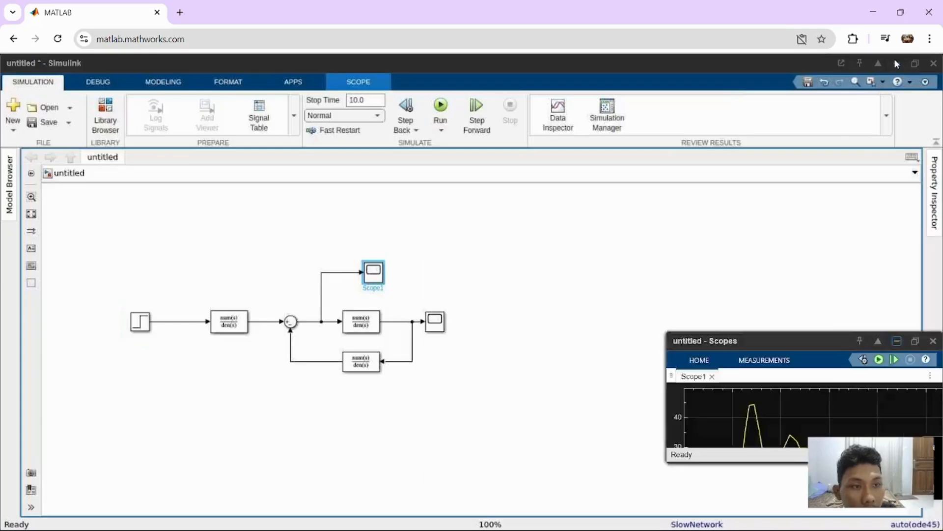
- View the final output's response in the Scope at the end of the forward row at full size, then return to the model
double_click(442, 325)
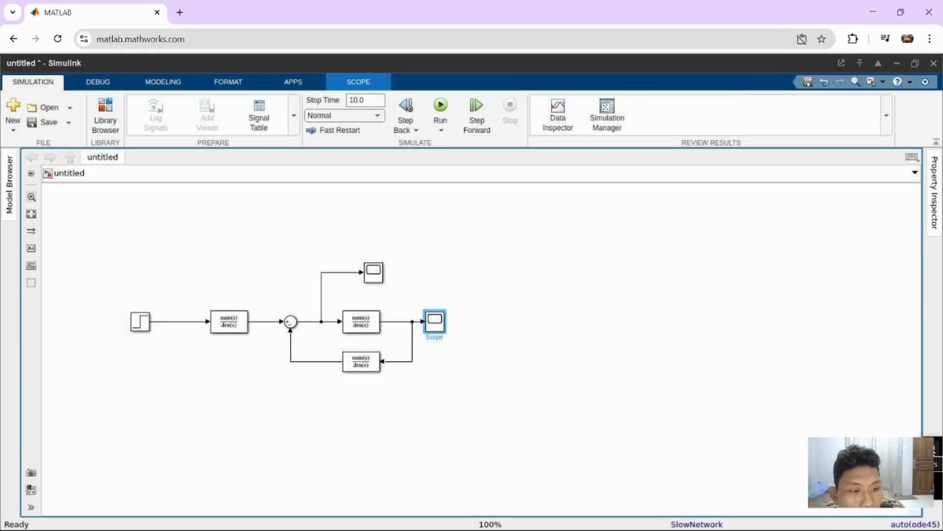
left_click(932, 450)
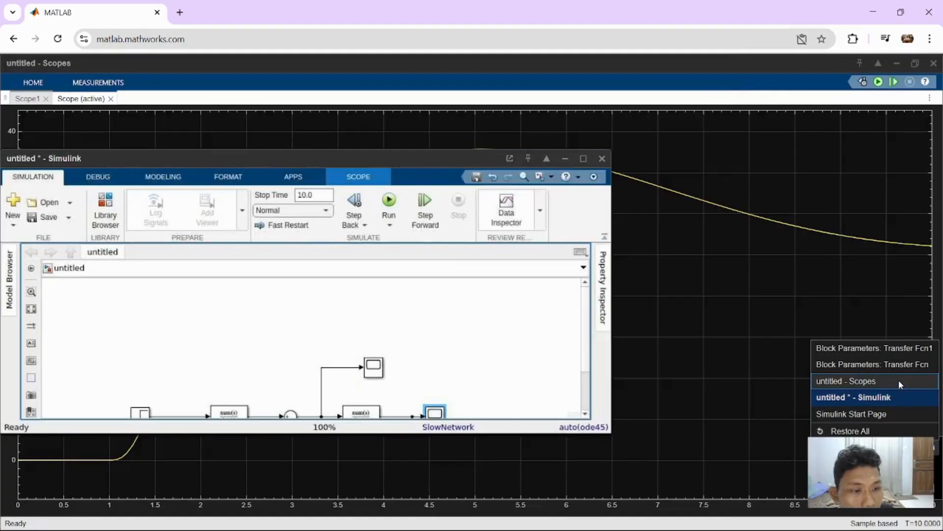
mouse_move(899, 381)
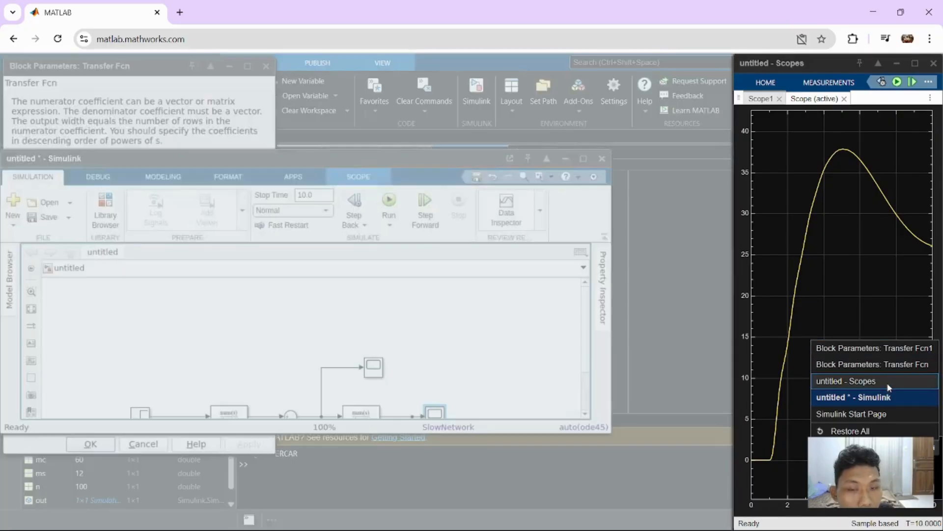
left_click(887, 383)
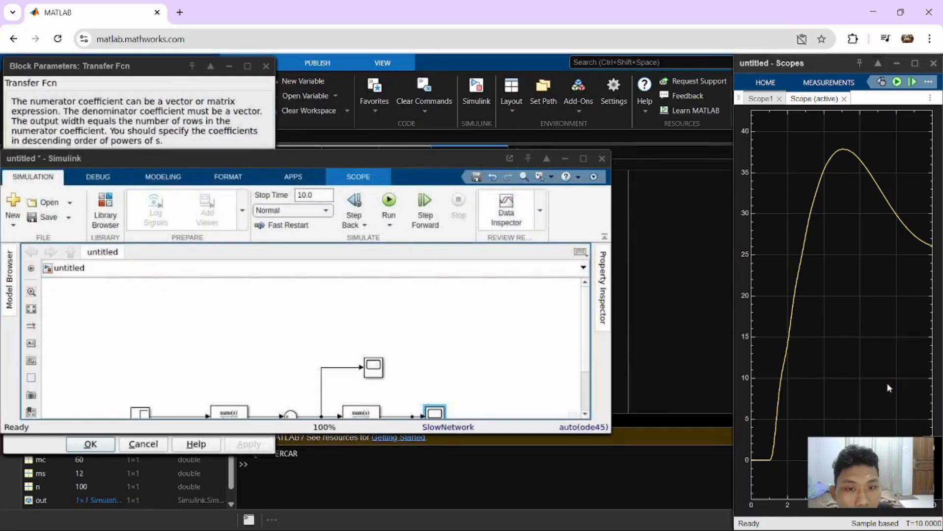
left_click(583, 159)
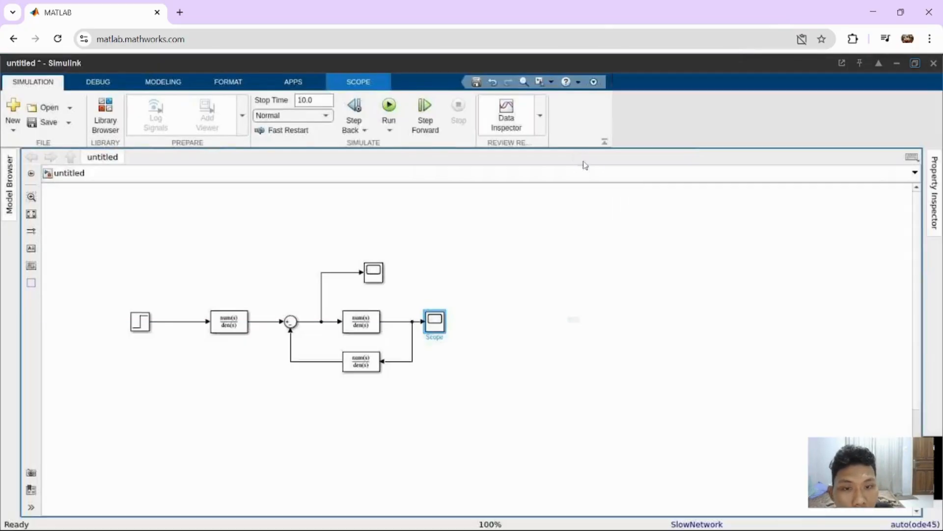
double_click(434, 332)
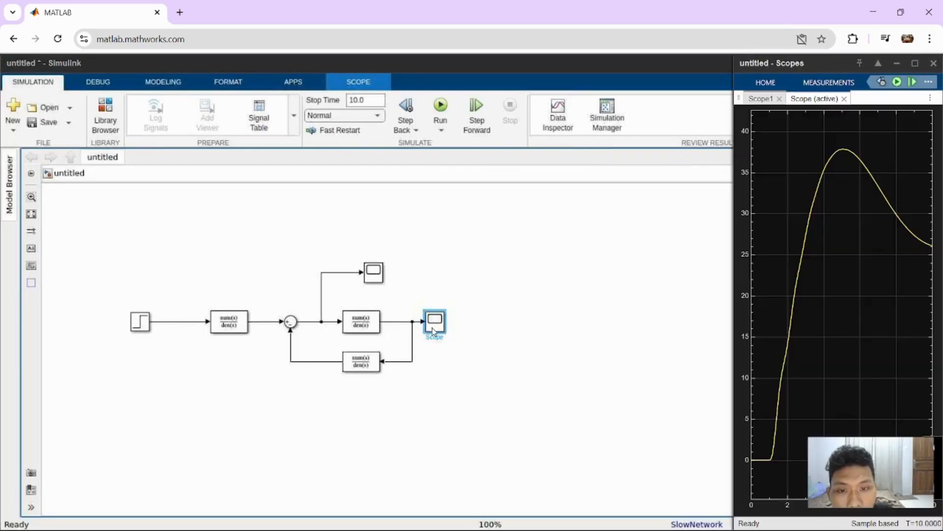
left_click(915, 63)
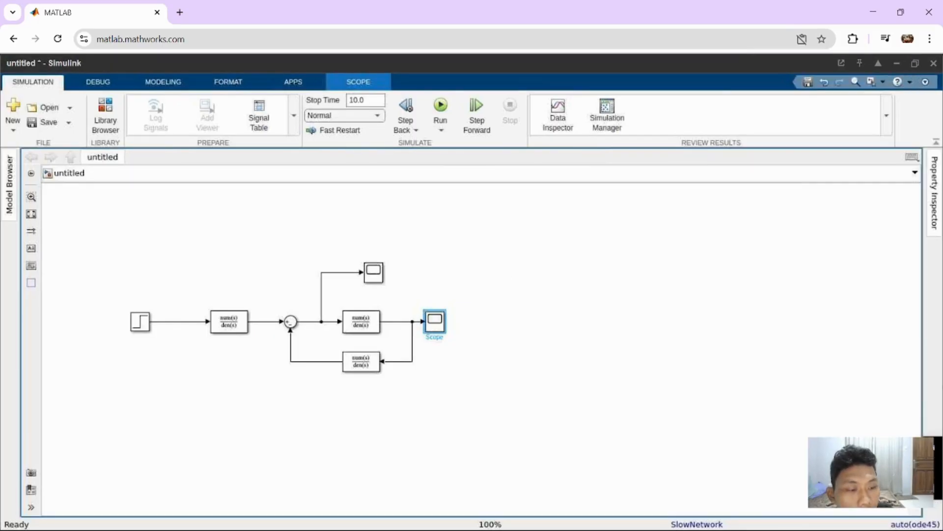
left_click(936, 447)
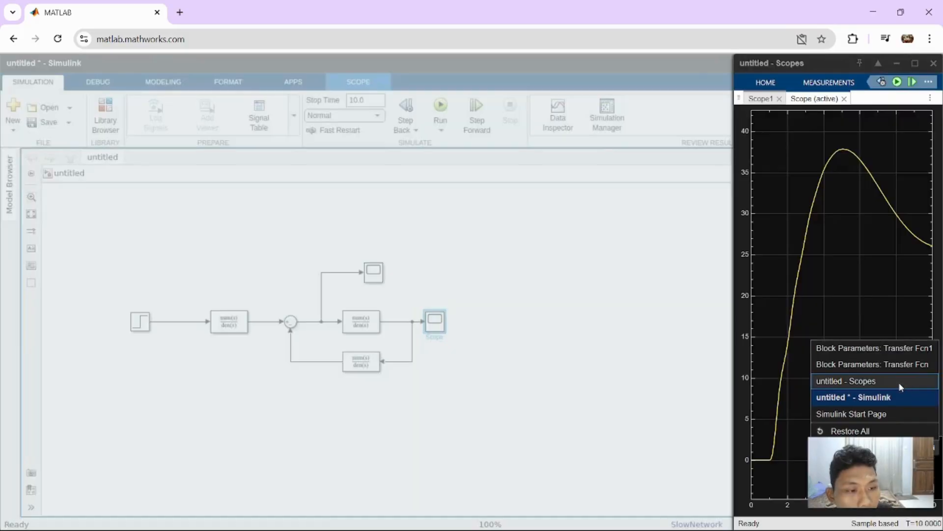
left_click(901, 387)
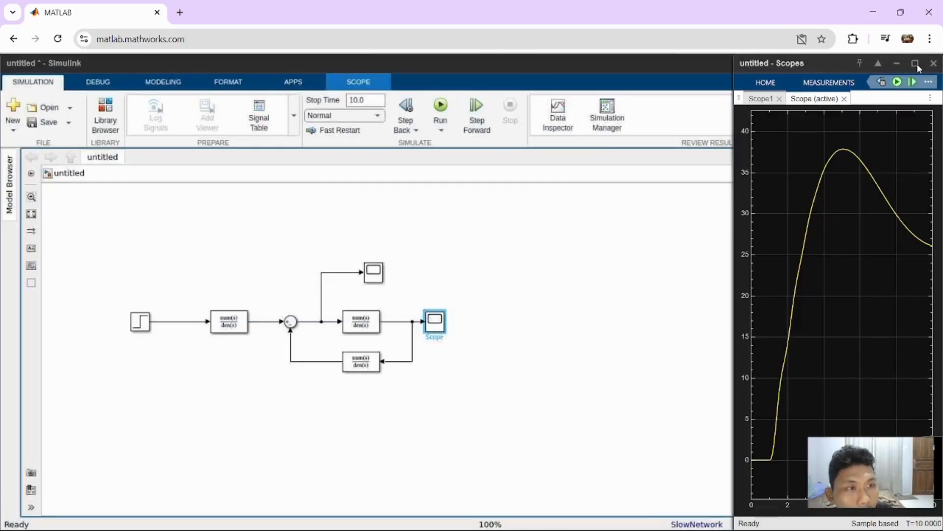
left_click(917, 65)
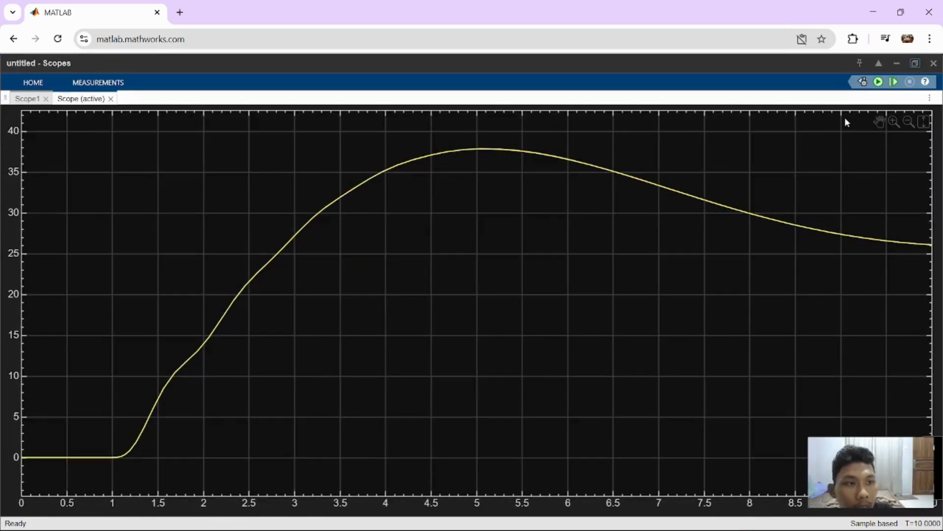
left_click(897, 63)
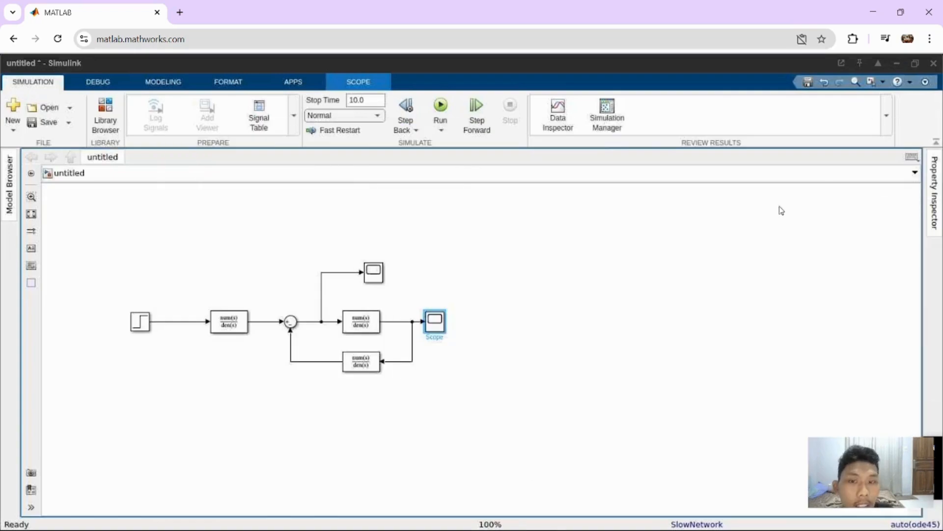